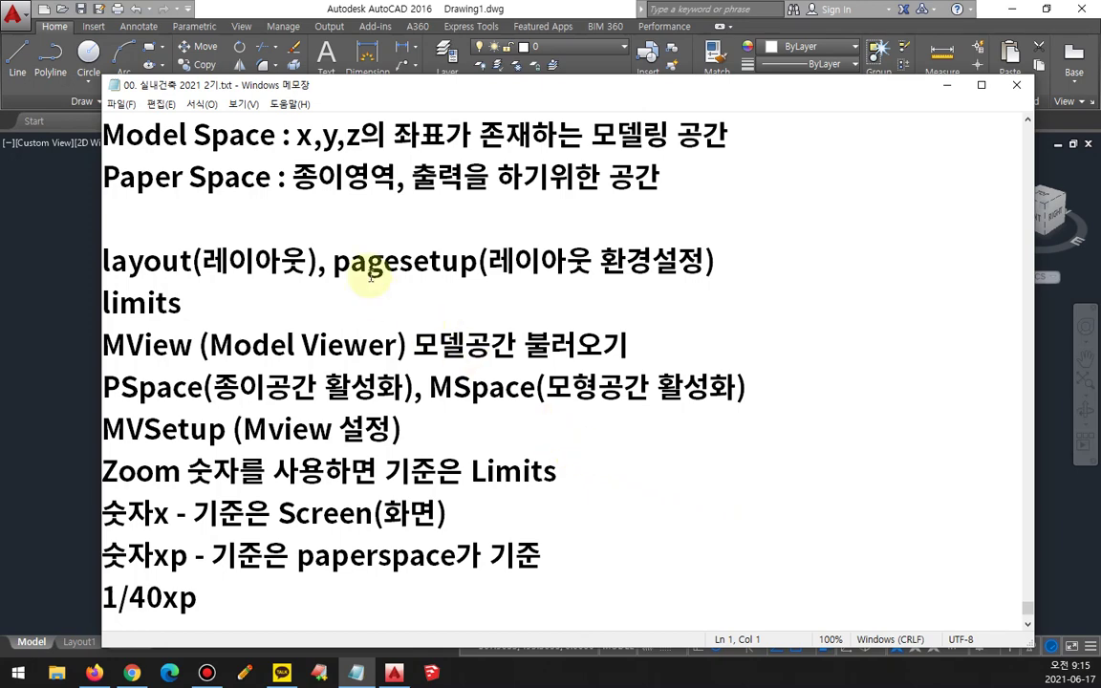
Review the notes on SHAdemode, VISUALSTYLES, Model Space and Paper Space.
scroll(158, 272, up, 1)
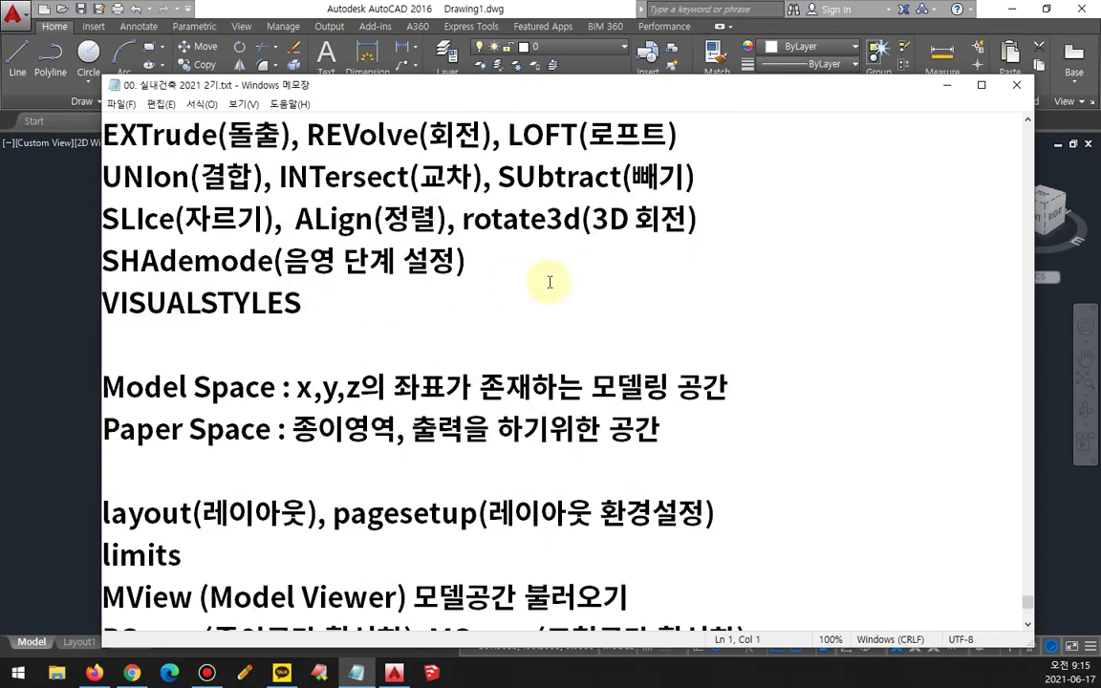
mouse_move(158, 282)
mouse_down()
mouse_move(98, 244)
mouse_move(286, 222)
mouse_move(516, 264)
mouse_move(159, 283)
mouse_up()
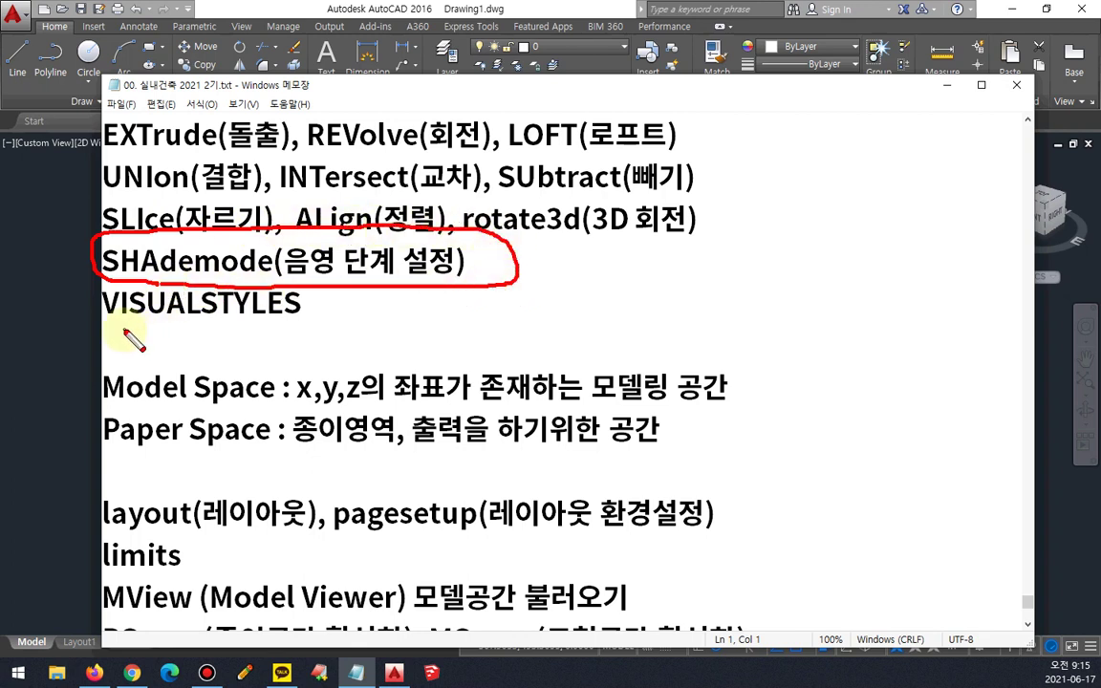
key(e)
drag(108, 327, 297, 325)
mouse_move(181, 463)
mouse_down()
mouse_move(107, 411)
mouse_move(273, 420)
mouse_move(256, 458)
mouse_move(186, 464)
mouse_up()
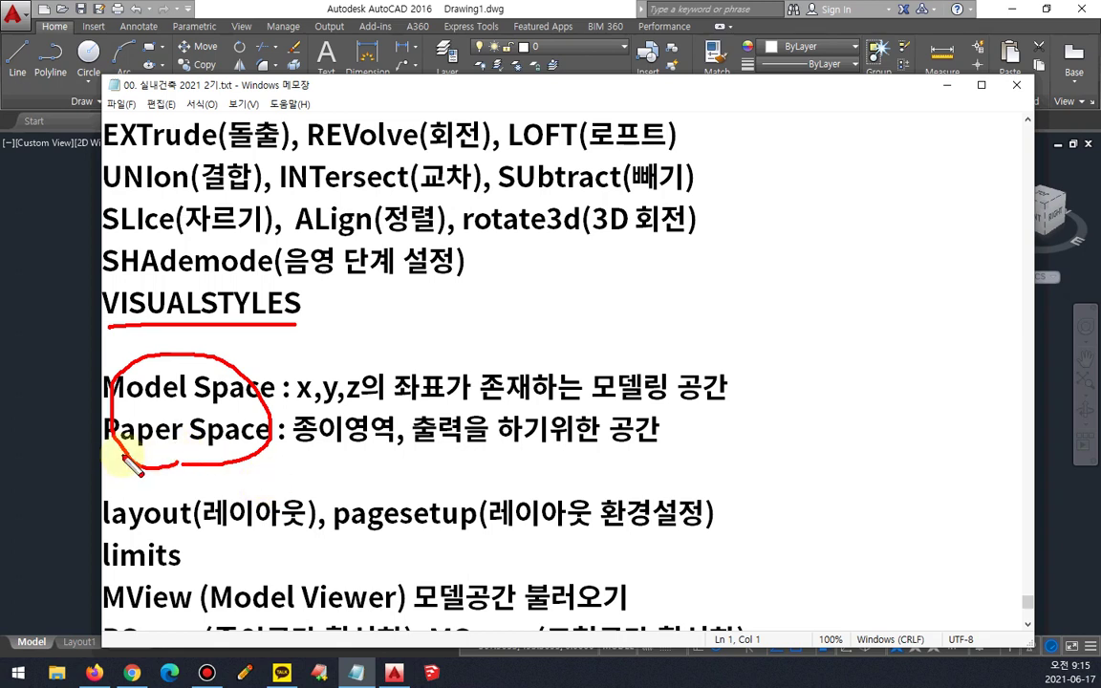
key(e)
mouse_move(105, 450)
mouse_down()
mouse_move(286, 449)
mouse_move(112, 456)
mouse_up()
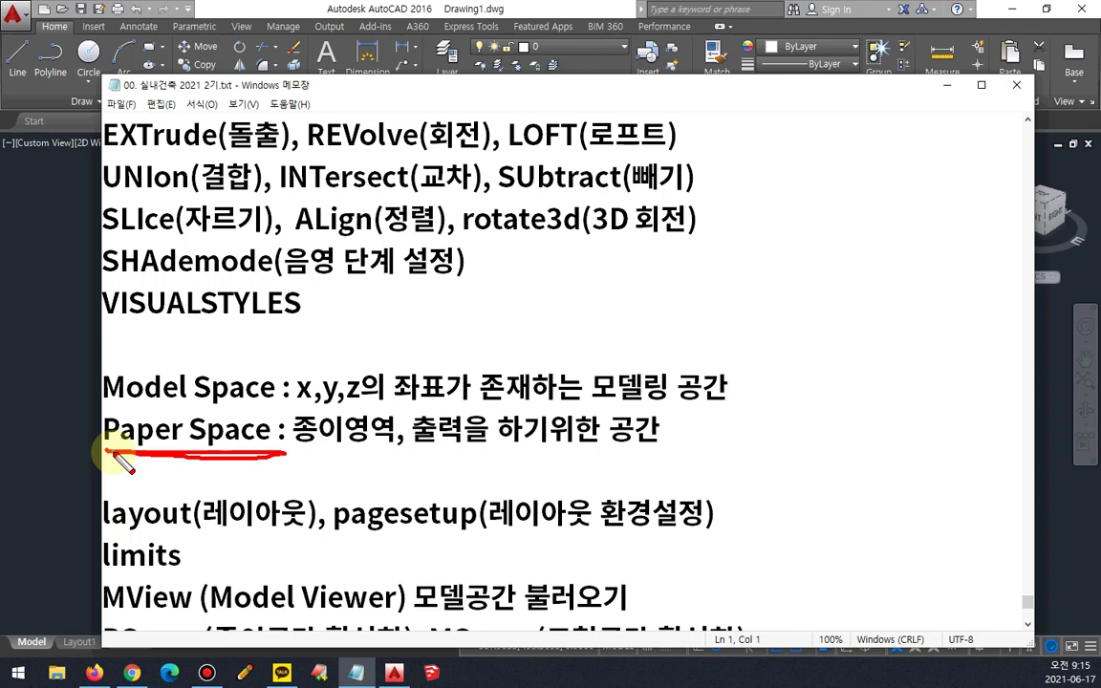
key(Escape)
Add ", 모형공간" to the end of the Model Space line in the notes.
click(801, 374)
text(, )
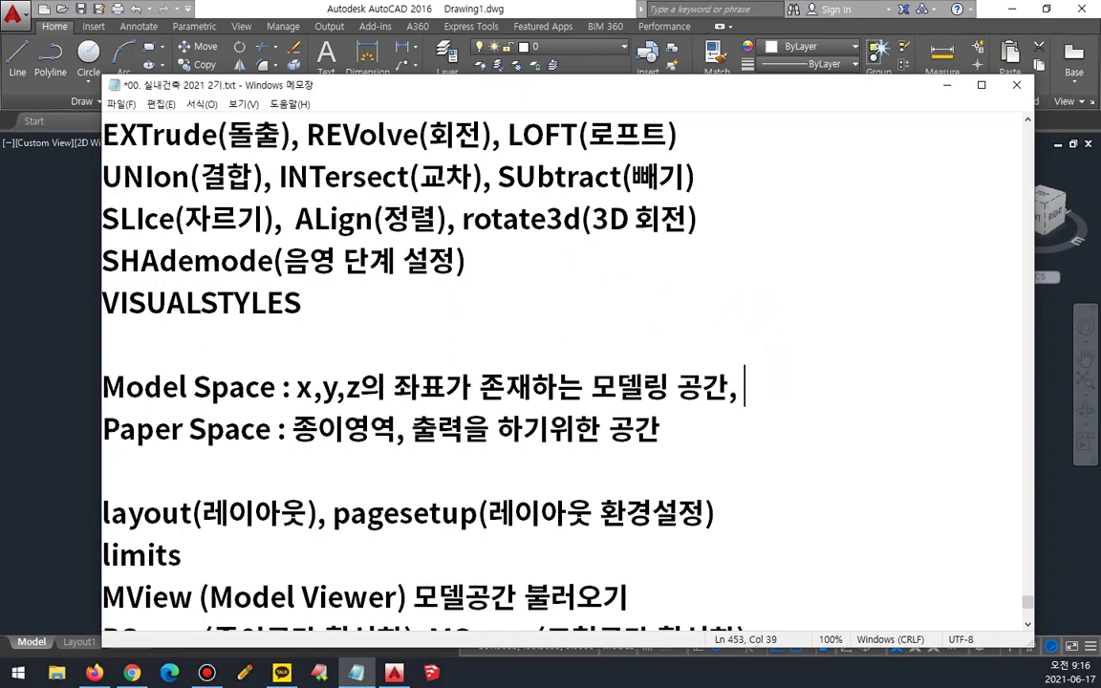
text(모)
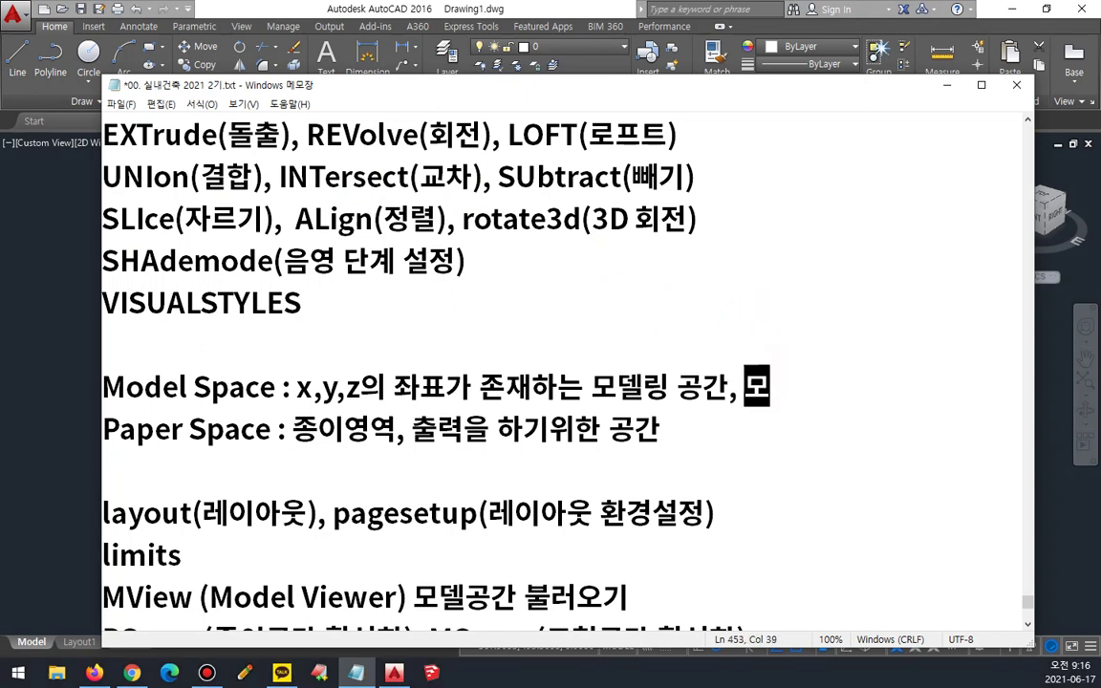
text(형고공간)
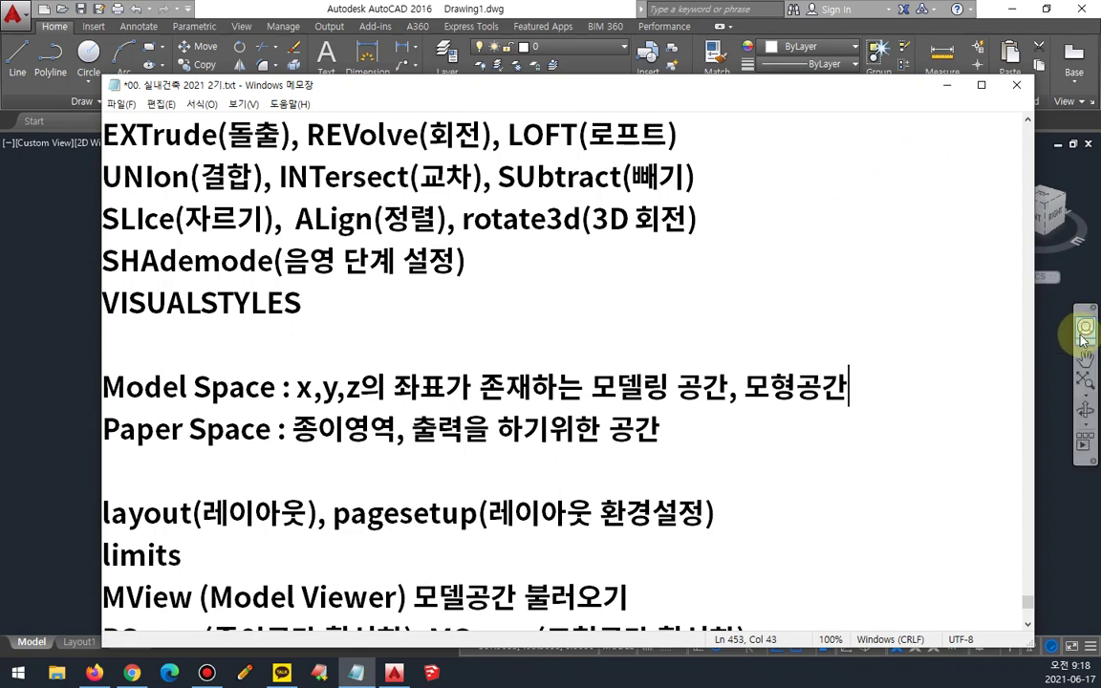
Examine the notes line covering the layout and pagesetup commands.
scroll(732, 411, down, 1)
scroll(732, 411, down, 1)
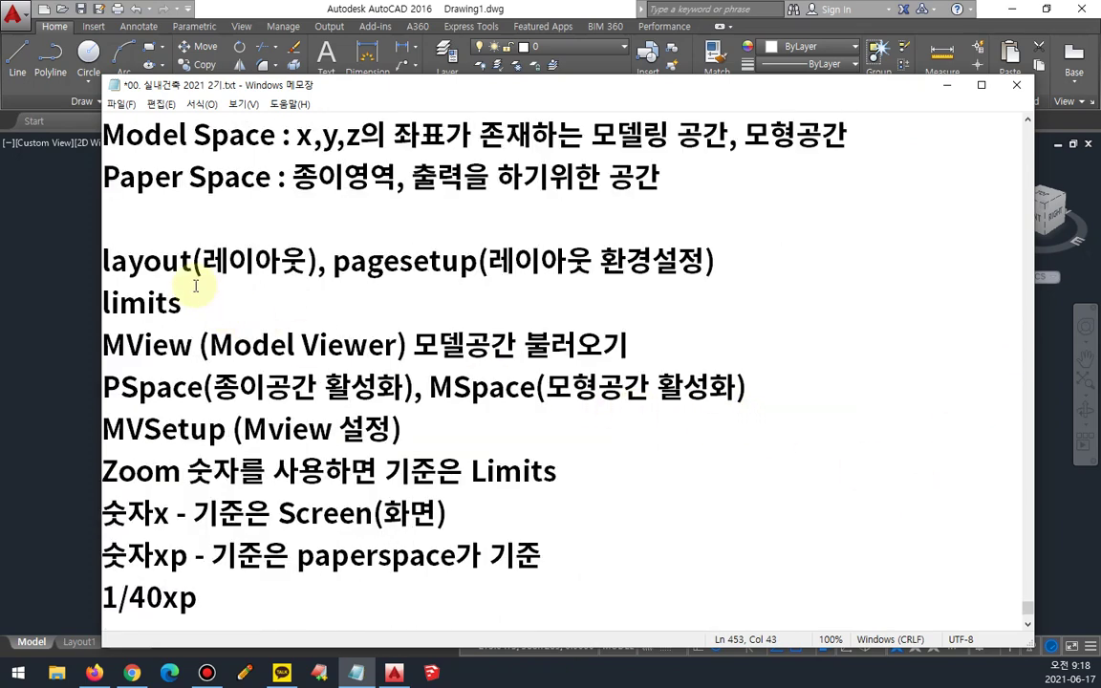
click(104, 259)
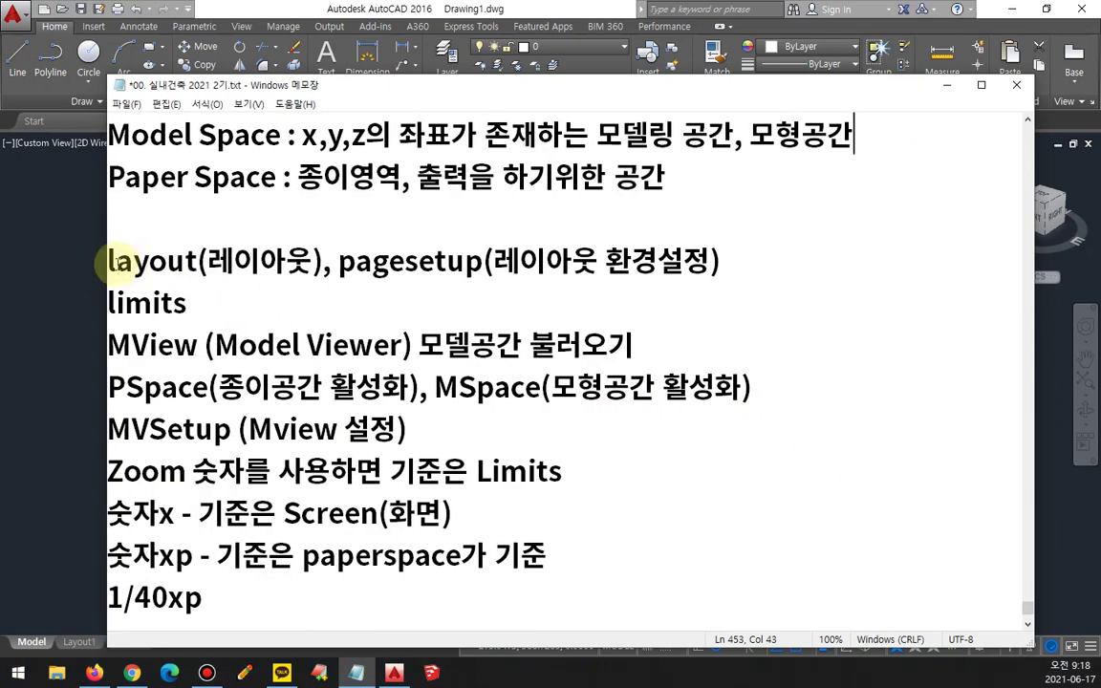
drag(113, 260, 311, 251)
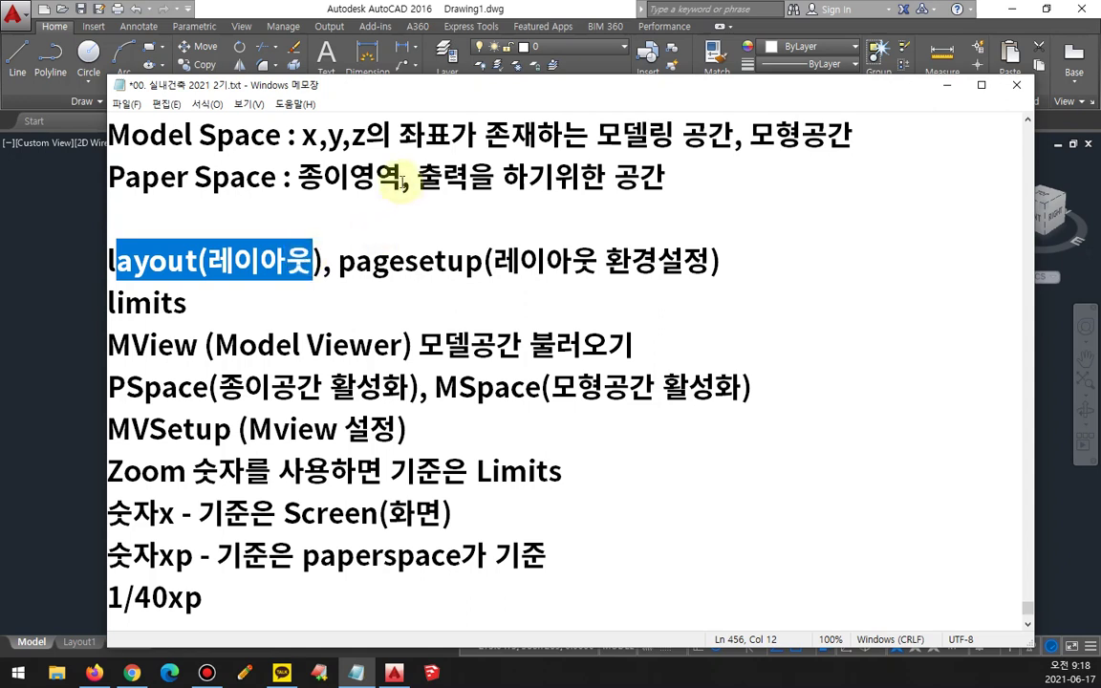
drag(339, 260, 731, 253)
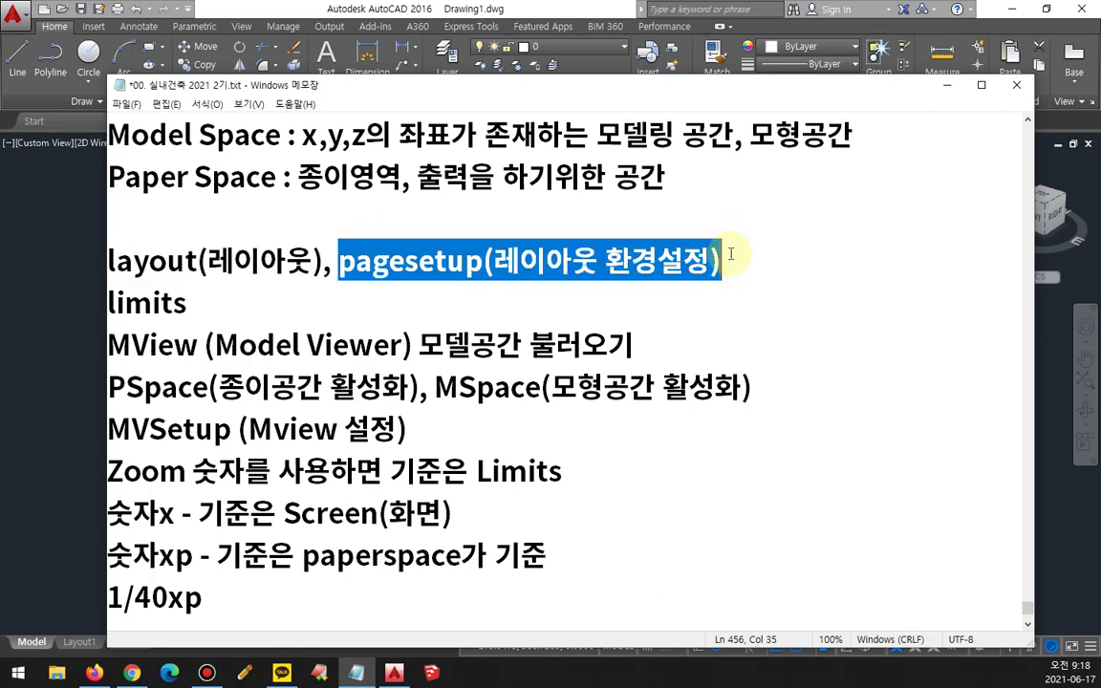
drag(731, 254, 108, 271)
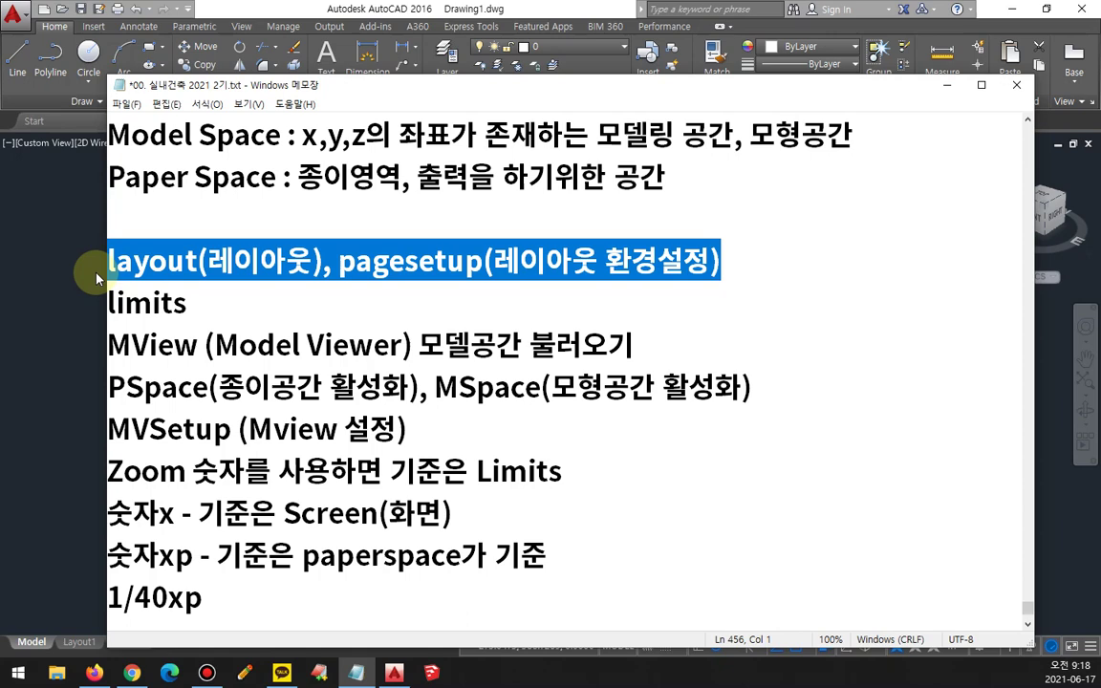
Switch to AutoCAD and shrink its window so the layout tabs sit above the notes.
click(75, 312)
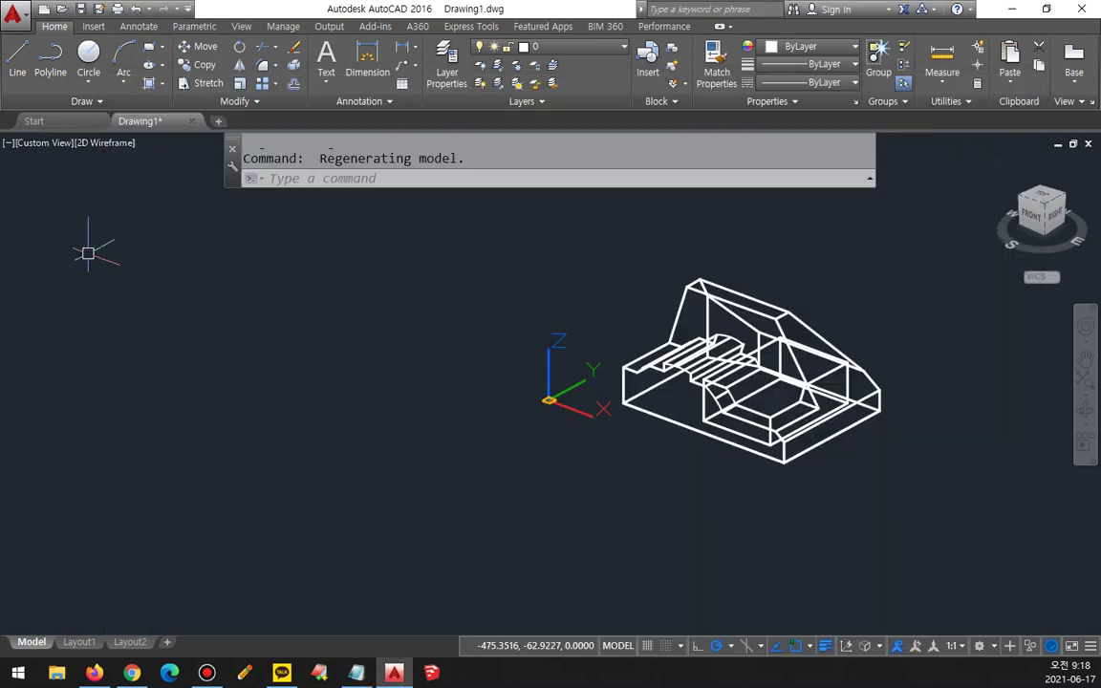
drag(410, 9, 455, 13)
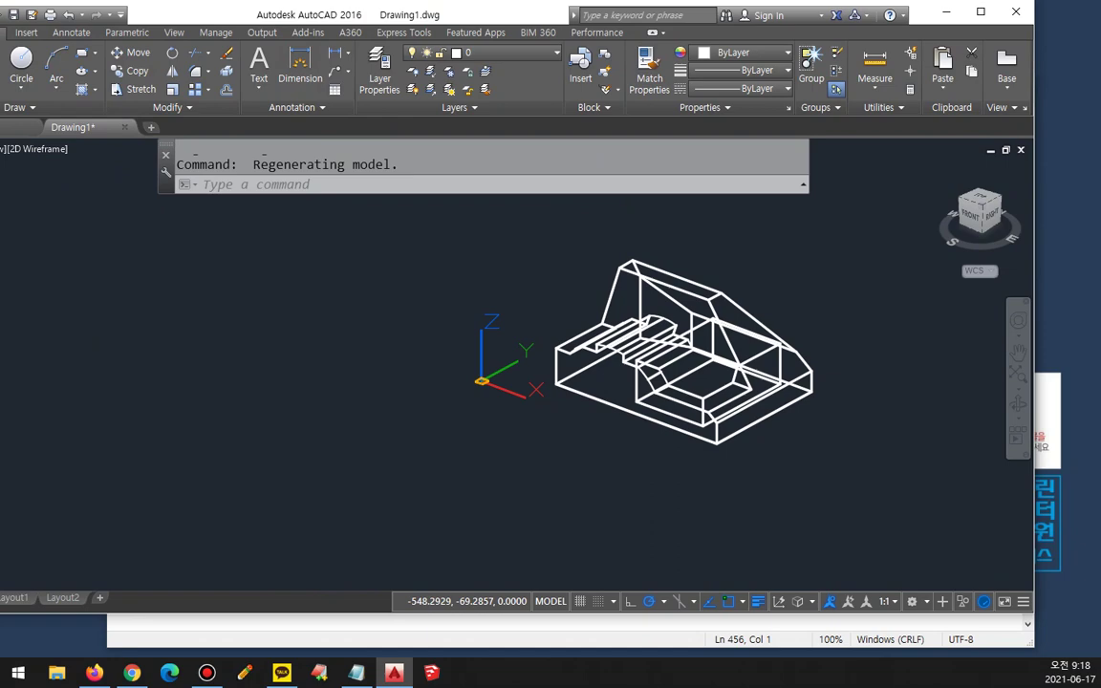
drag(0, 613, 153, 449)
mouse_move(216, 467)
mouse_down()
mouse_move(160, 467)
mouse_move(203, 401)
mouse_move(332, 422)
mouse_move(208, 464)
mouse_up()
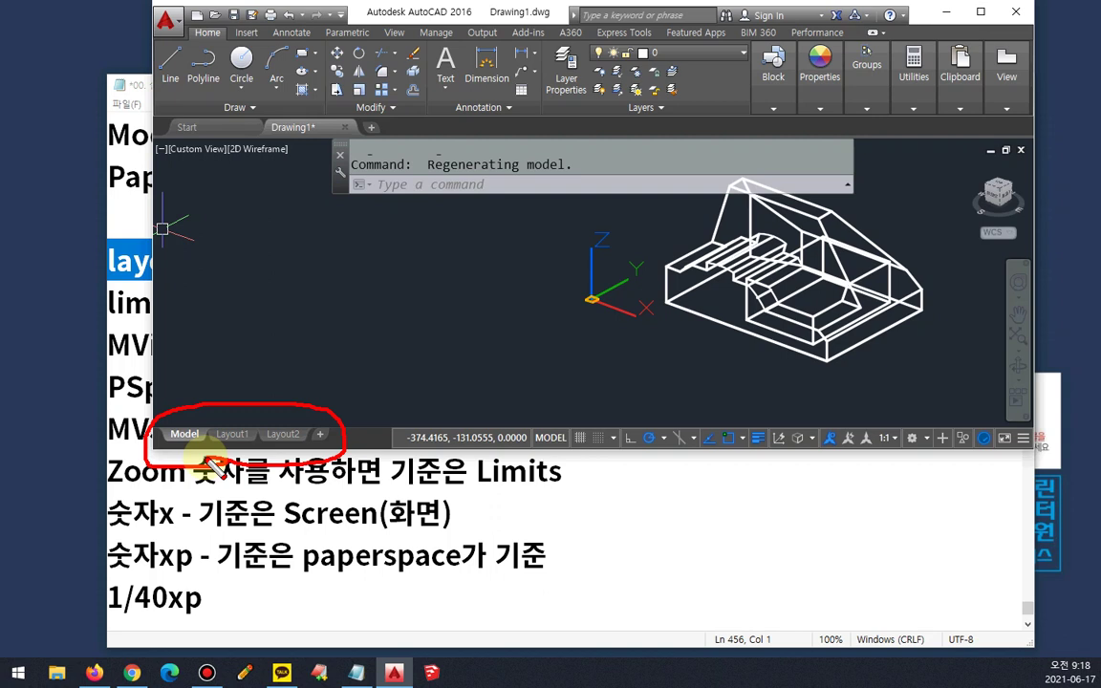
Add a new layout after Layout2 in the drawing.
right_click(293, 435)
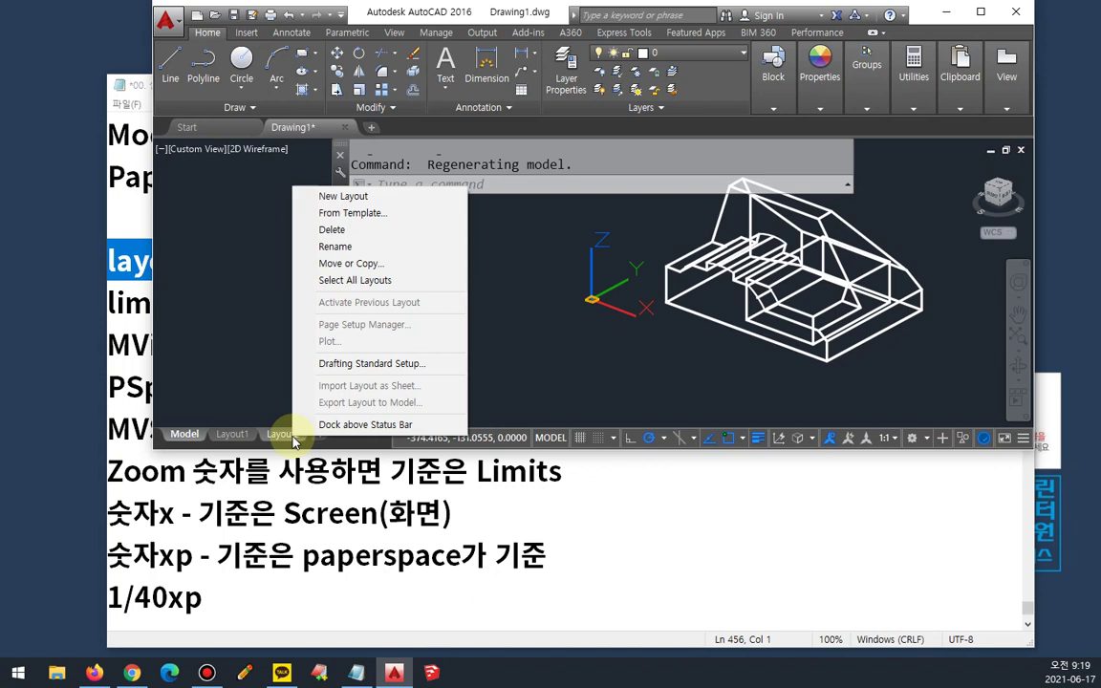
mouse_move(218, 439)
mouse_down()
mouse_move(292, 411)
mouse_move(332, 425)
mouse_move(171, 396)
mouse_move(175, 418)
mouse_up()
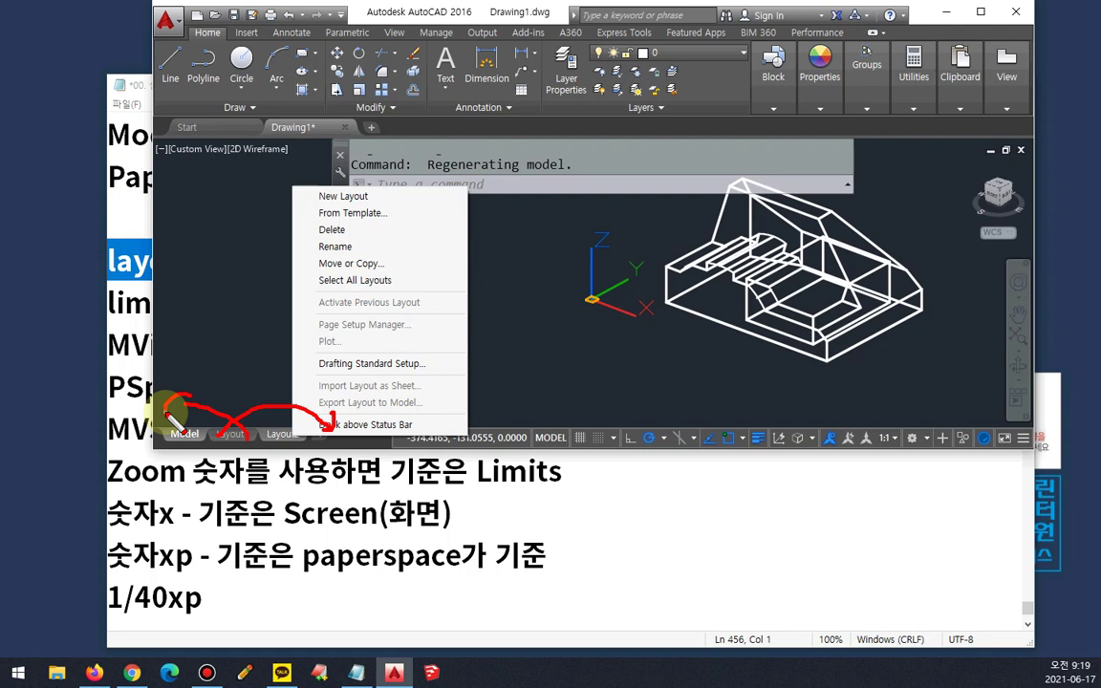
key(Escape)
right_click(285, 435)
click(324, 199)
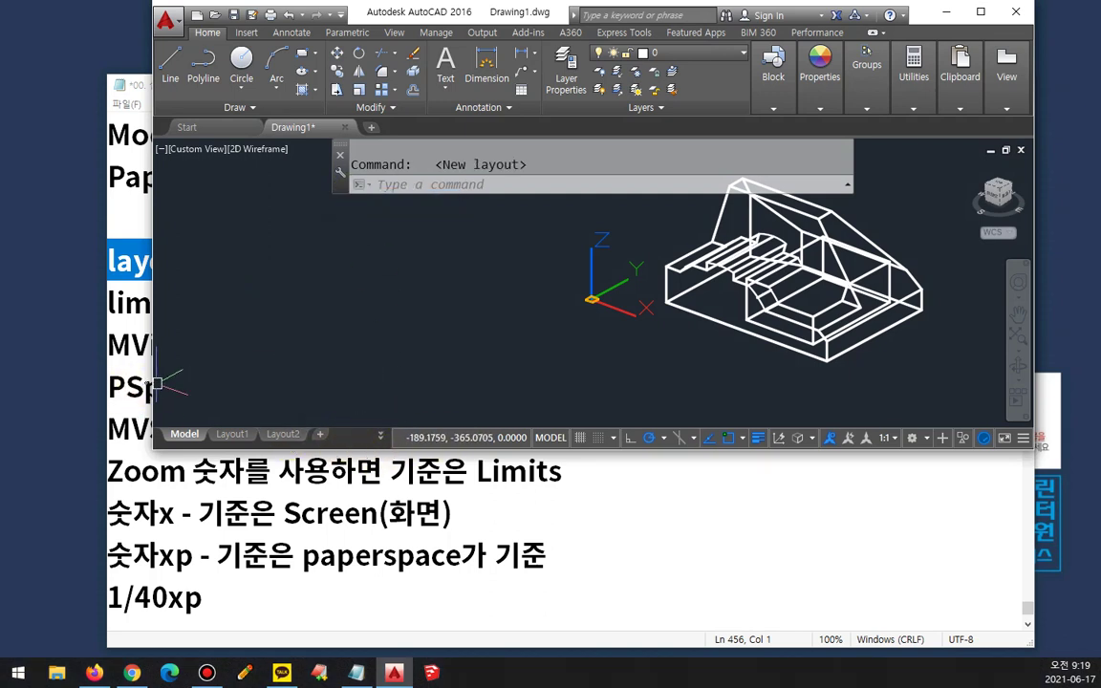
Widen the AutoCAD window and remove Coordinates, Ortho Mode, Dynamic UCS and Selection Filtering from the status bar.
drag(151, 385, 86, 380)
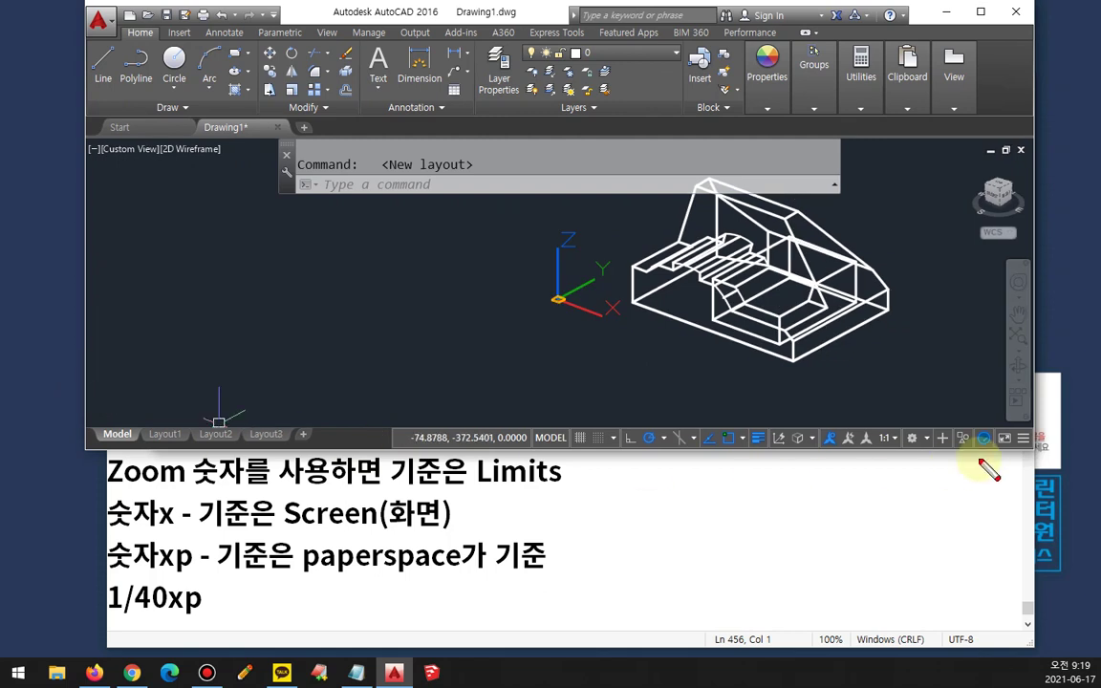
click(1022, 438)
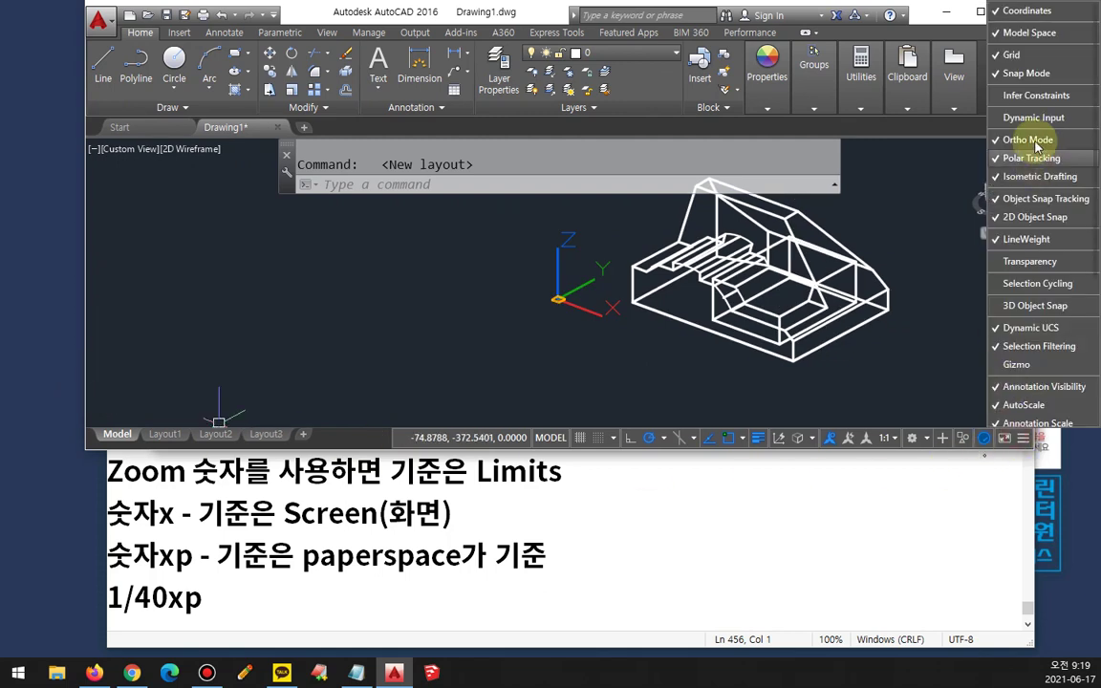
click(1046, 13)
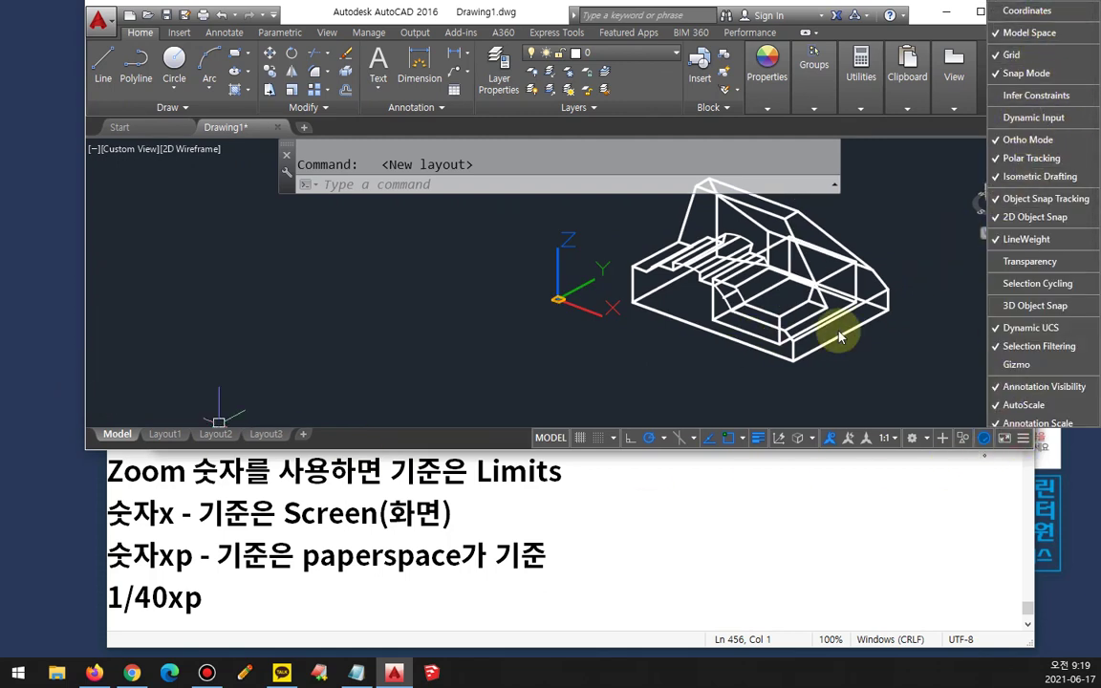
click(1061, 141)
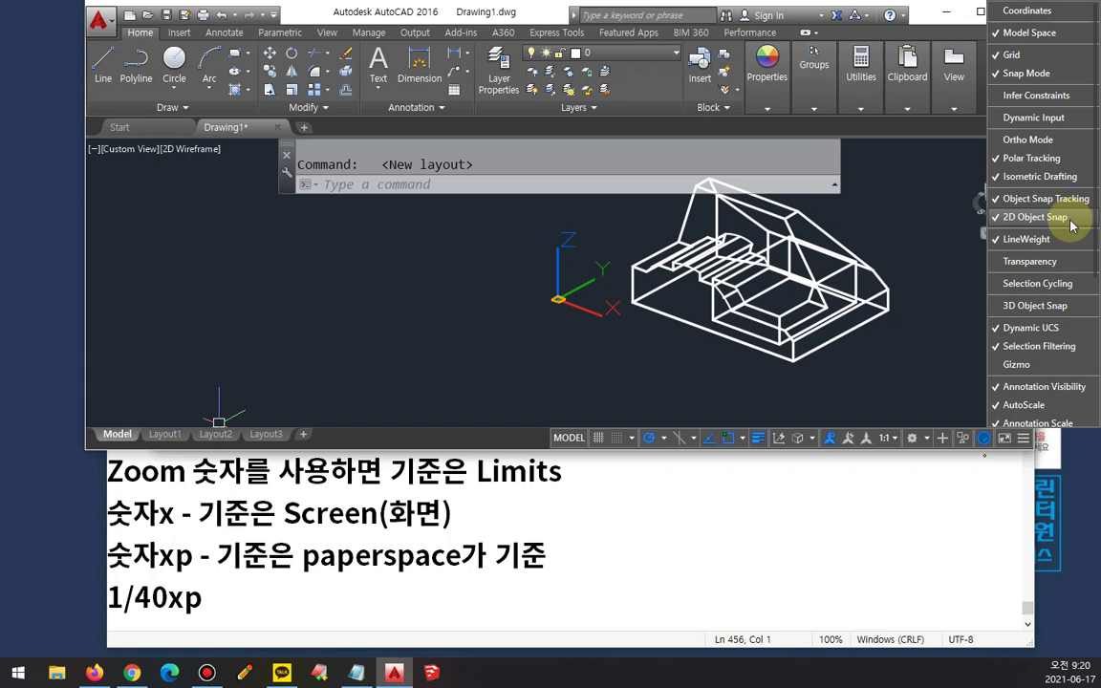
click(1066, 351)
click(1066, 340)
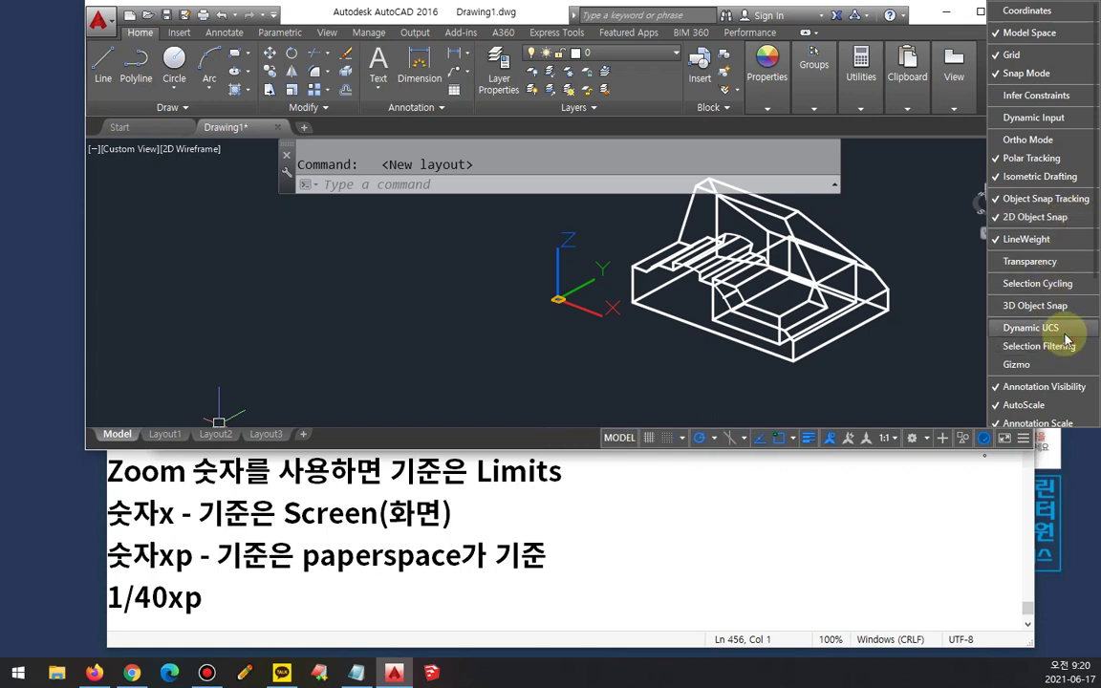
click(1060, 388)
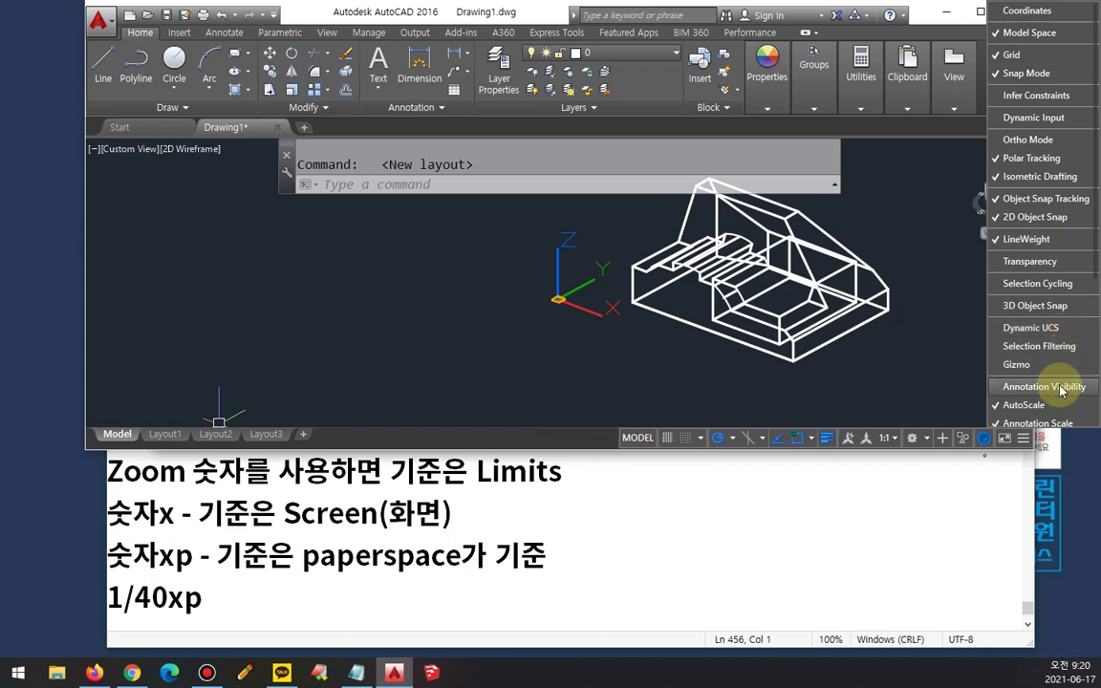
click(426, 311)
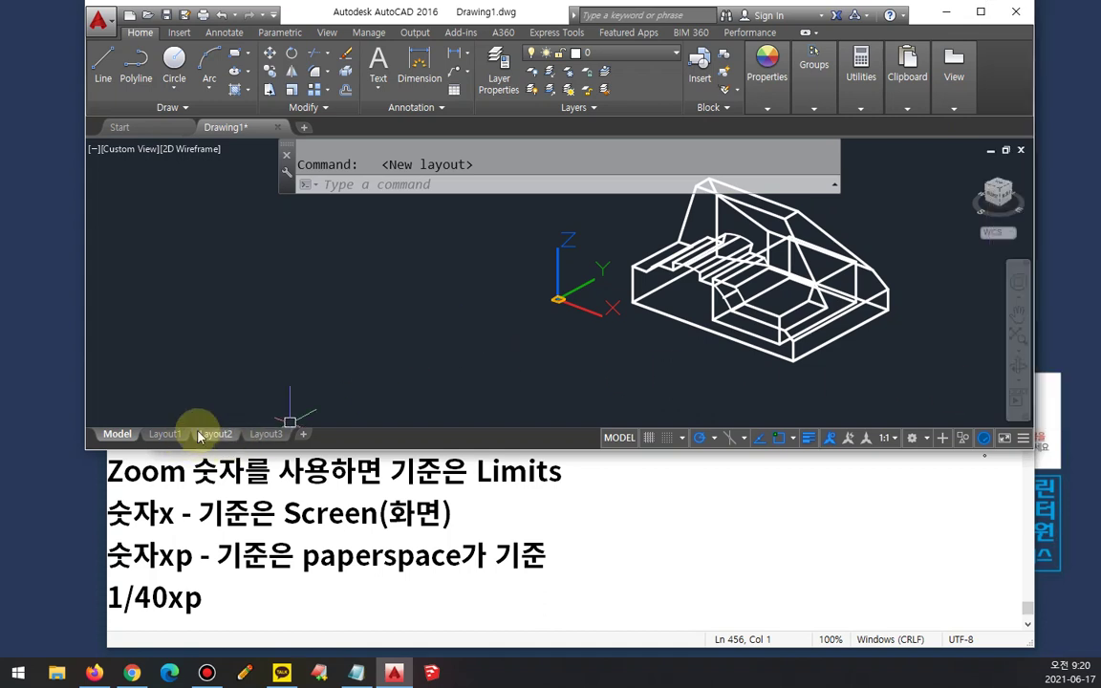
Add five more layouts after Layout3.
click(305, 437)
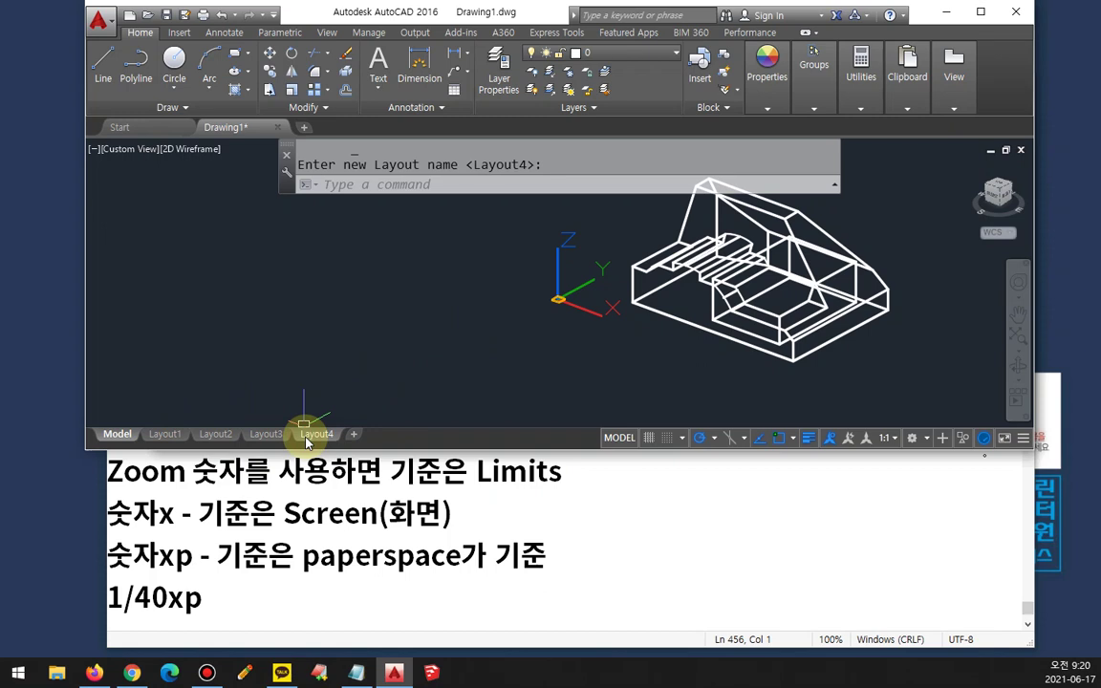
click(353, 435)
click(402, 436)
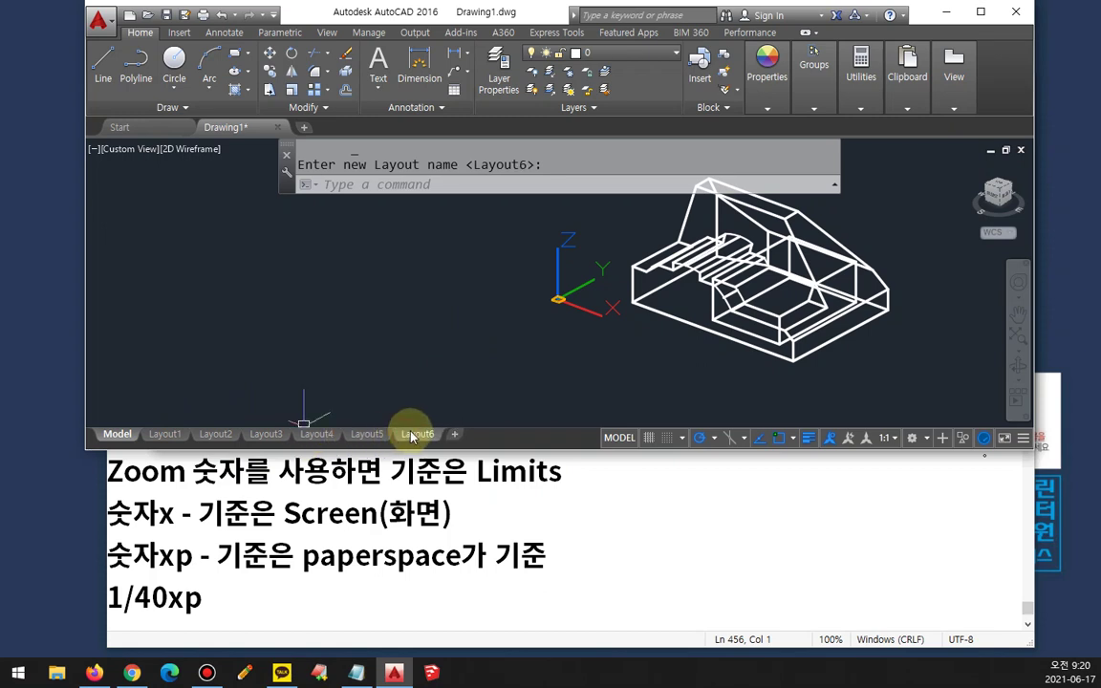
click(453, 436)
click(508, 437)
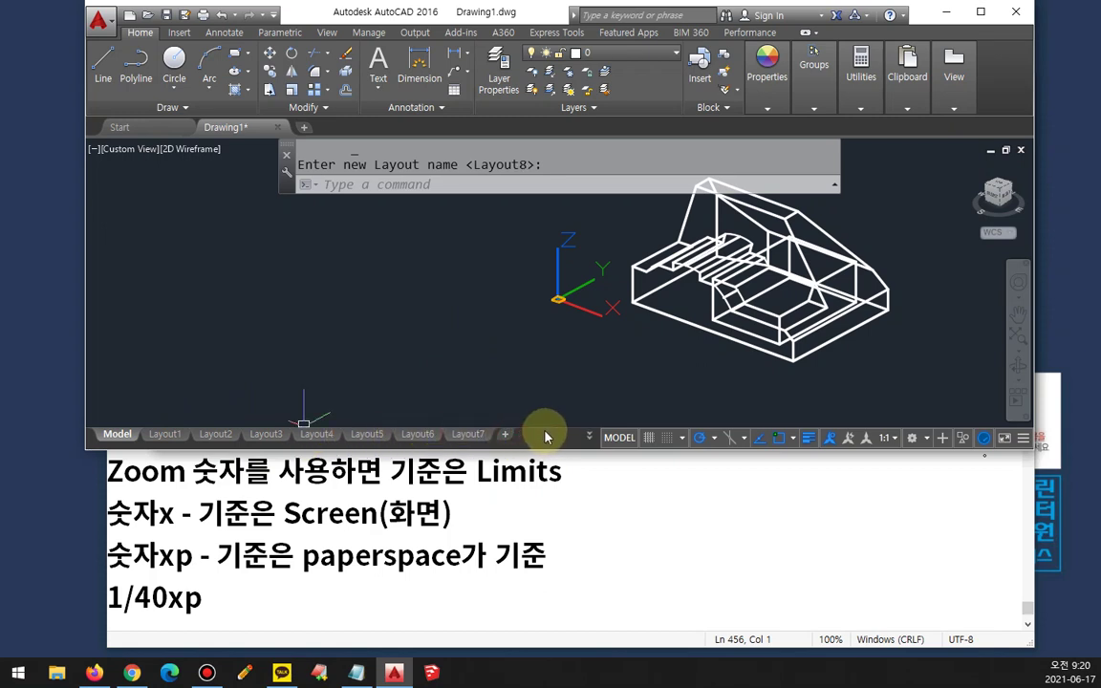
Switch to Layout8 and delete it from the drawing.
click(589, 438)
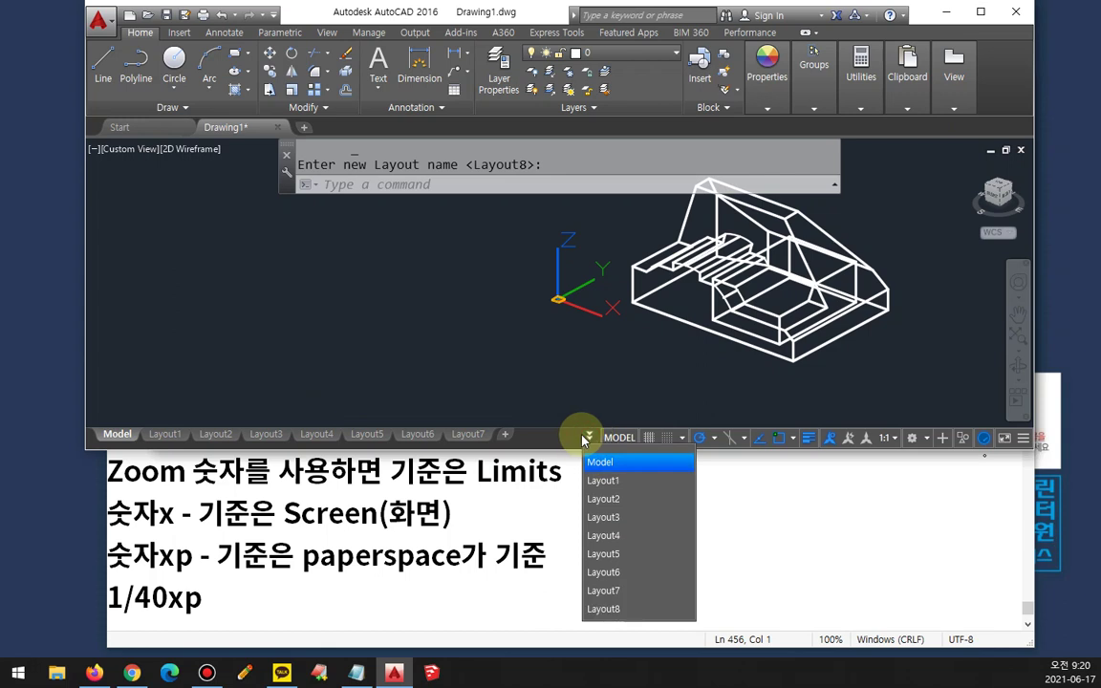
click(609, 608)
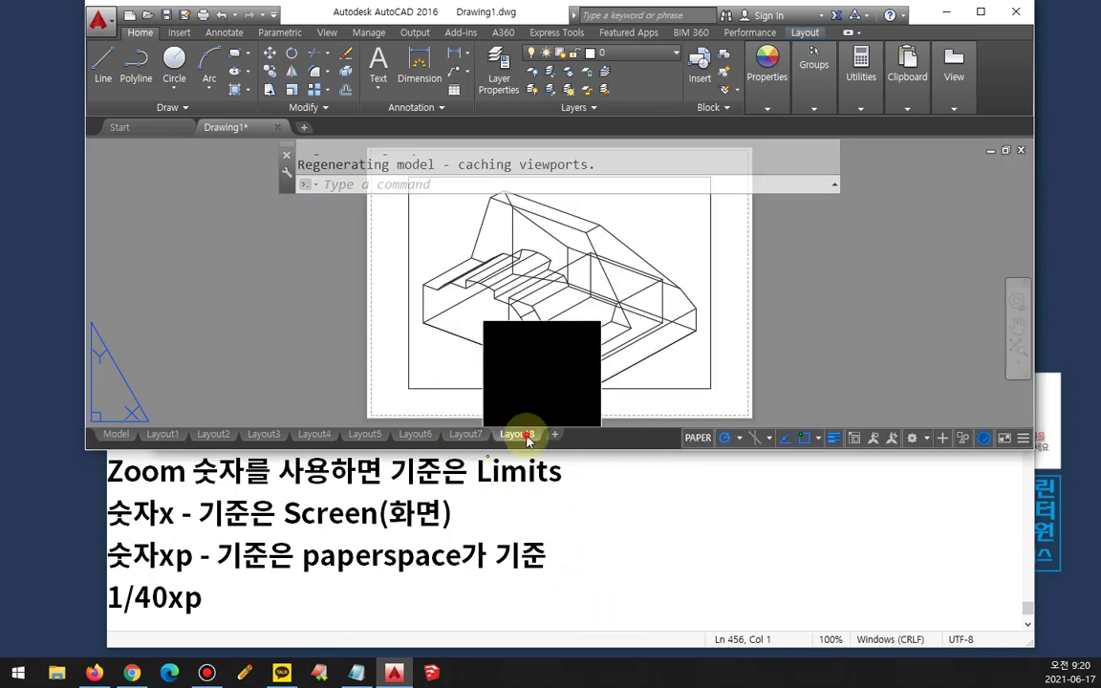
right_click(515, 436)
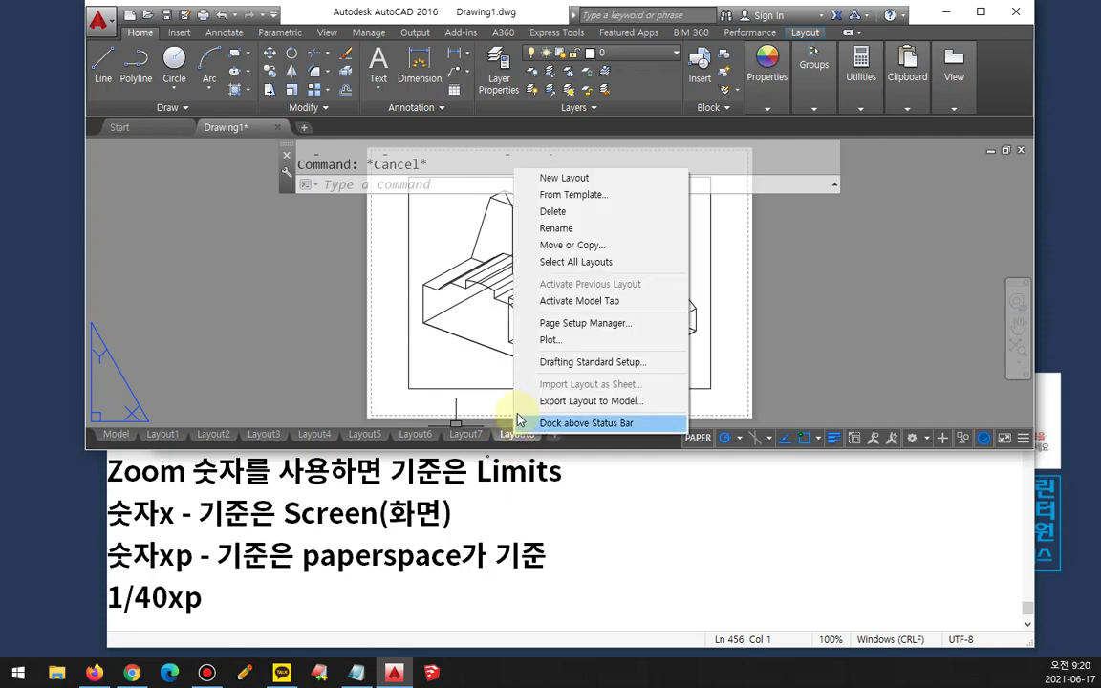
click(586, 216)
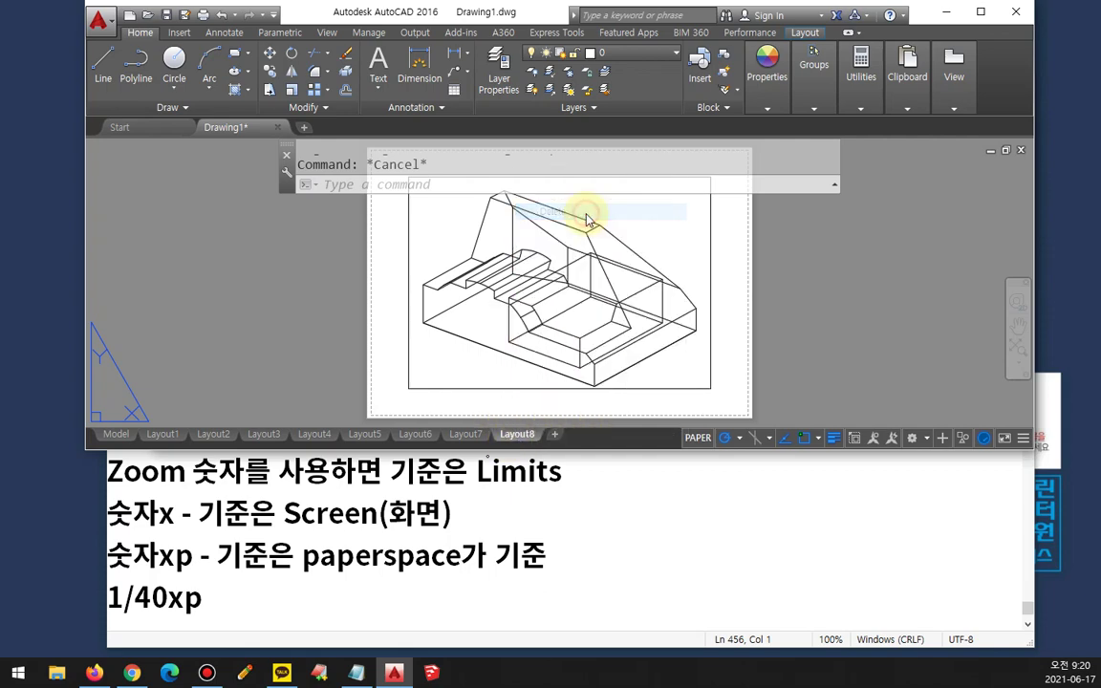
click(589, 286)
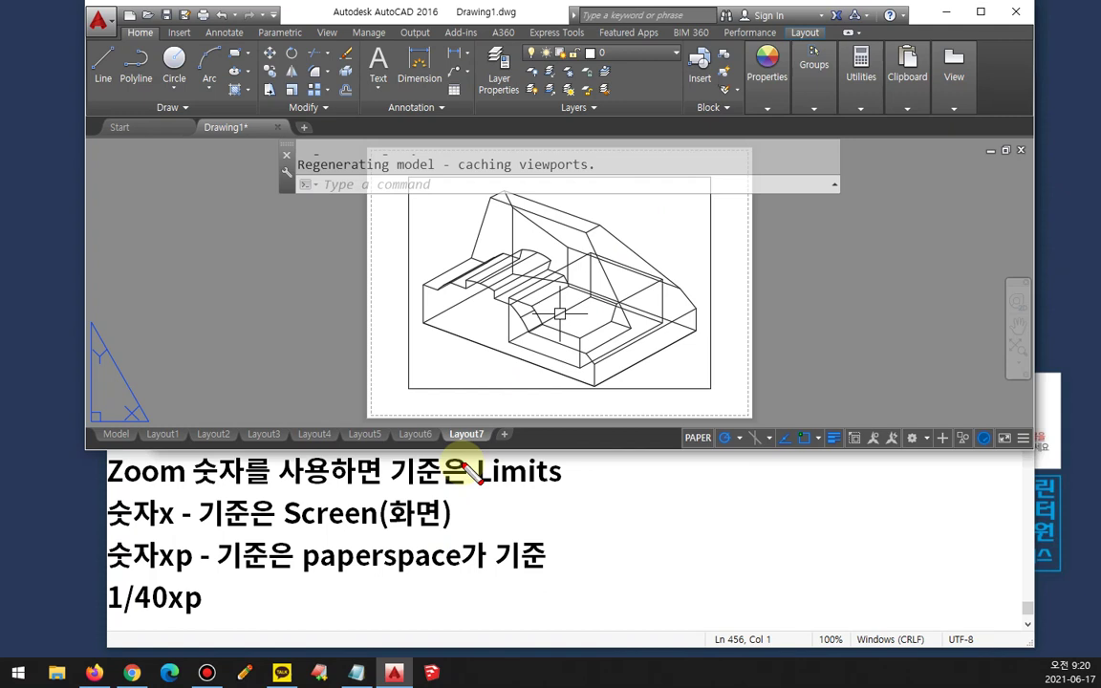
Return to model space and rename Layout7 as 레이아웃.
click(115, 434)
right_click(463, 436)
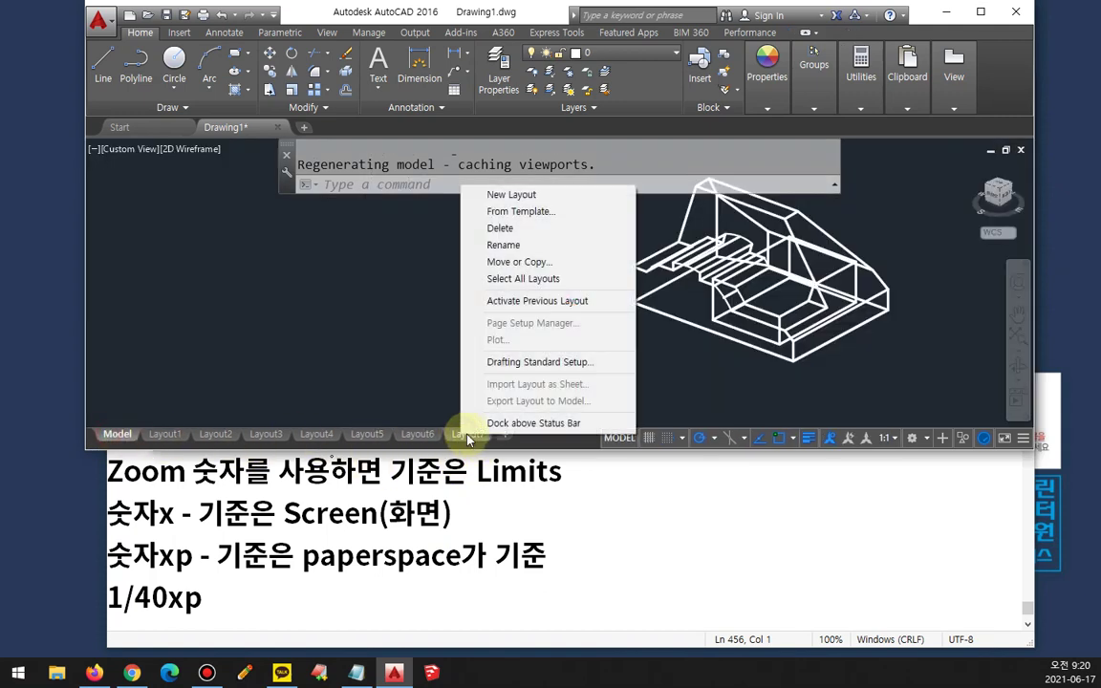
click(554, 247)
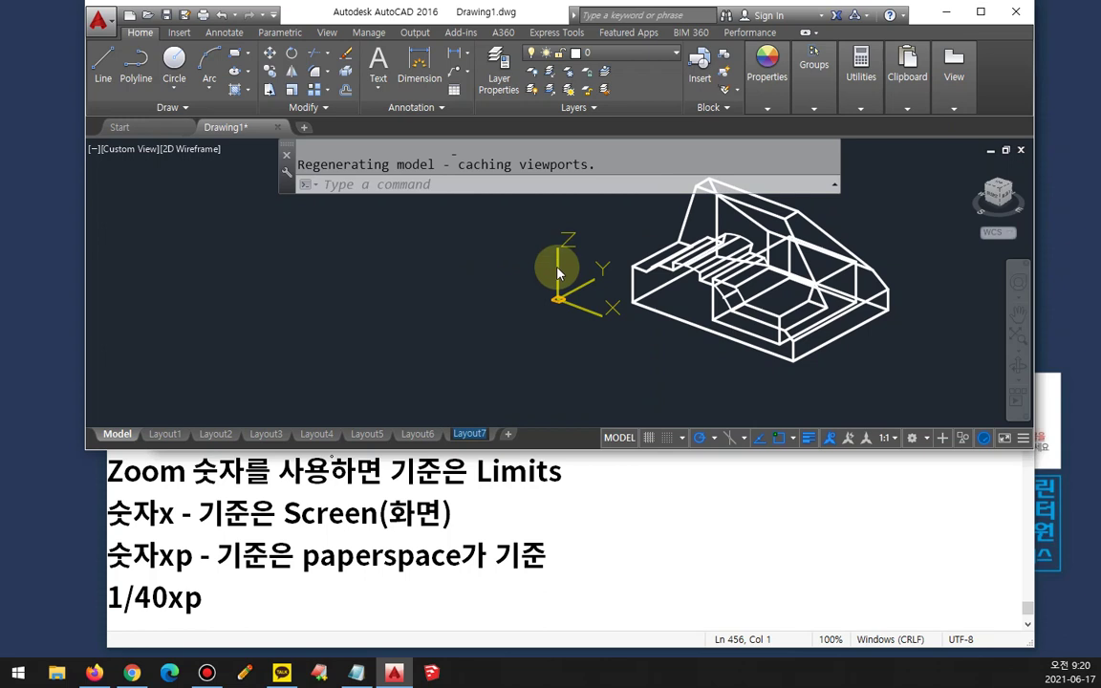
text(레이아웃)
key(Return)
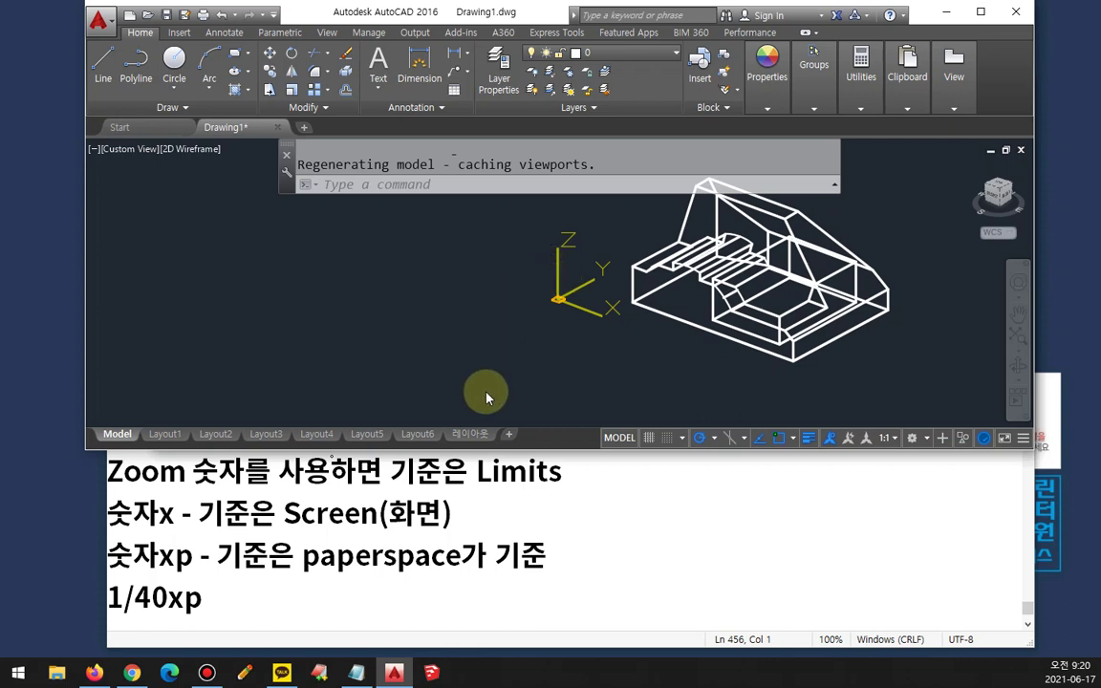
Move the 레이아웃 layout so that it comes before Layout1.
right_click(471, 438)
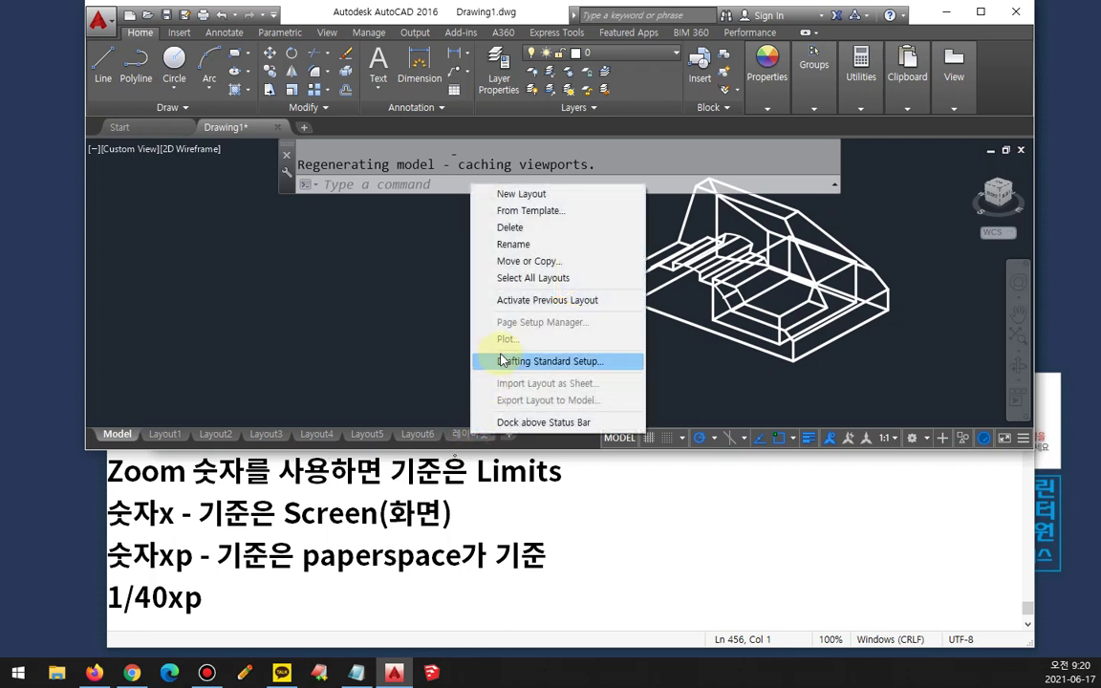
click(532, 265)
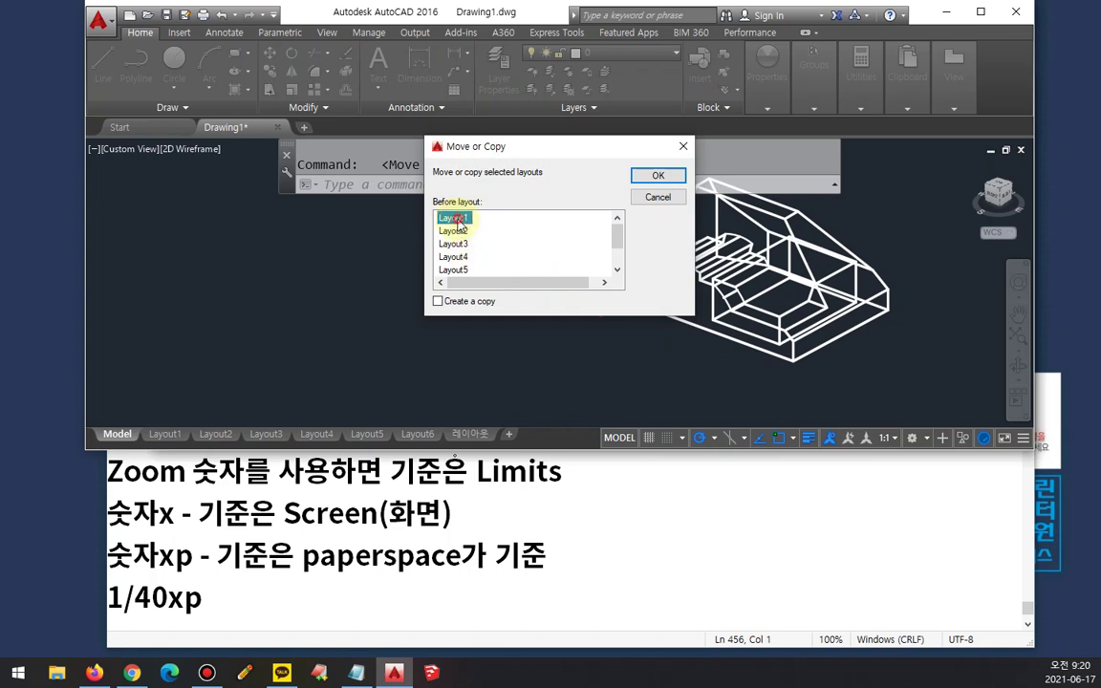
click(658, 176)
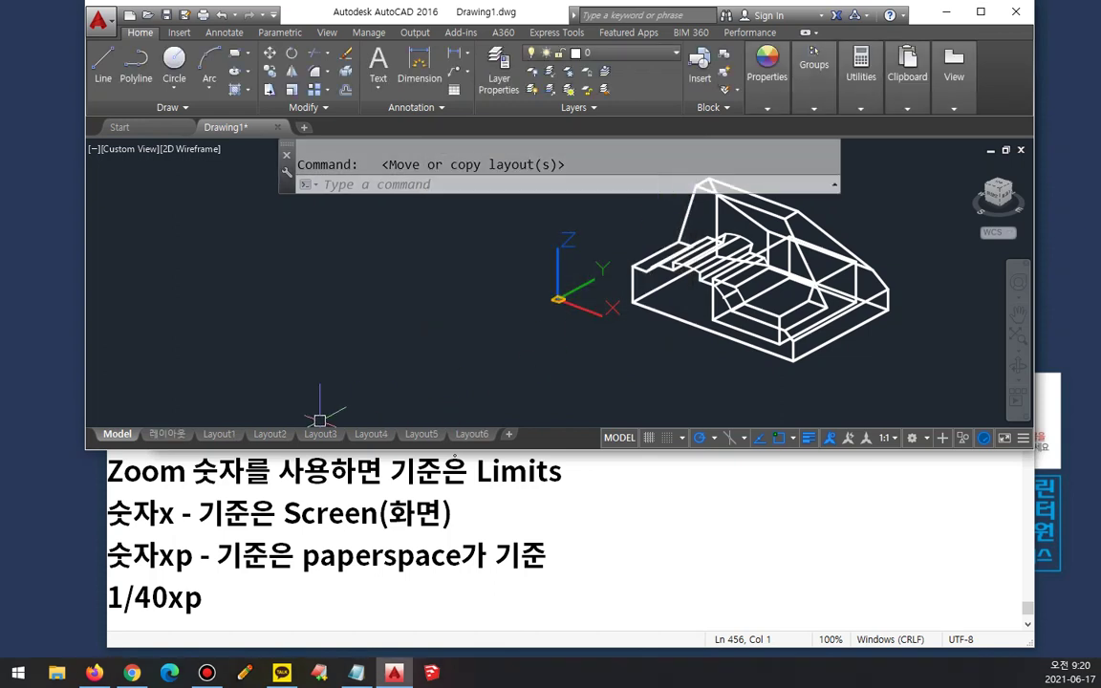
mouse_move(183, 449)
mouse_down()
mouse_move(140, 410)
mouse_move(172, 378)
mouse_move(177, 444)
mouse_up()
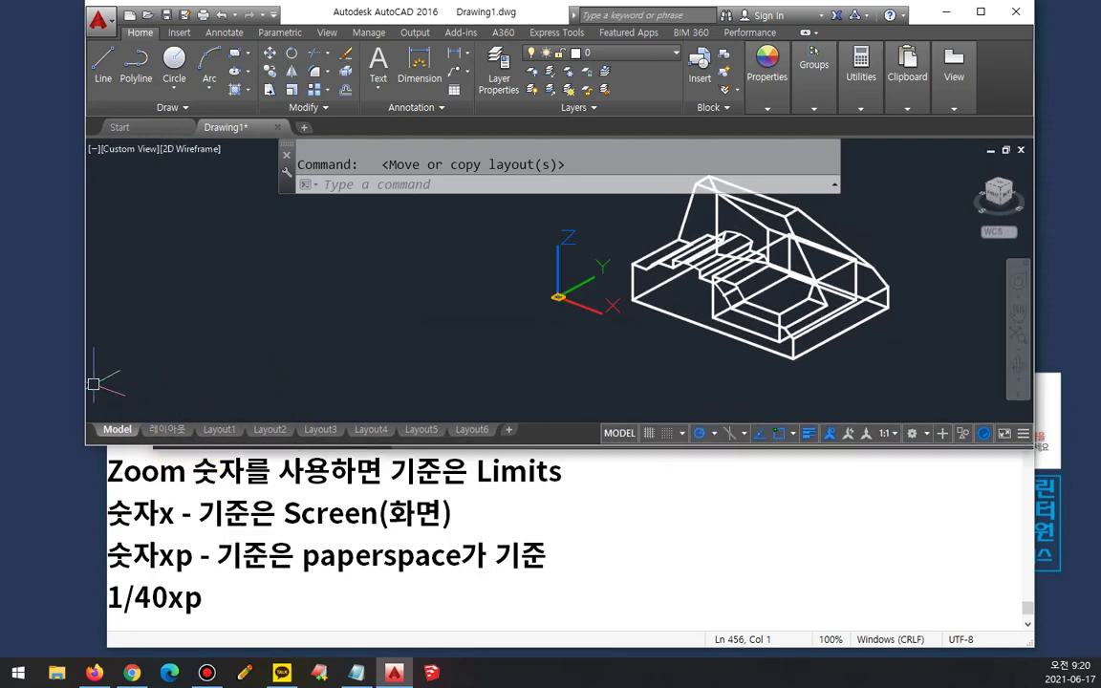
mouse_move(148, 421)
mouse_down()
mouse_move(165, 435)
mouse_move(148, 413)
mouse_up()
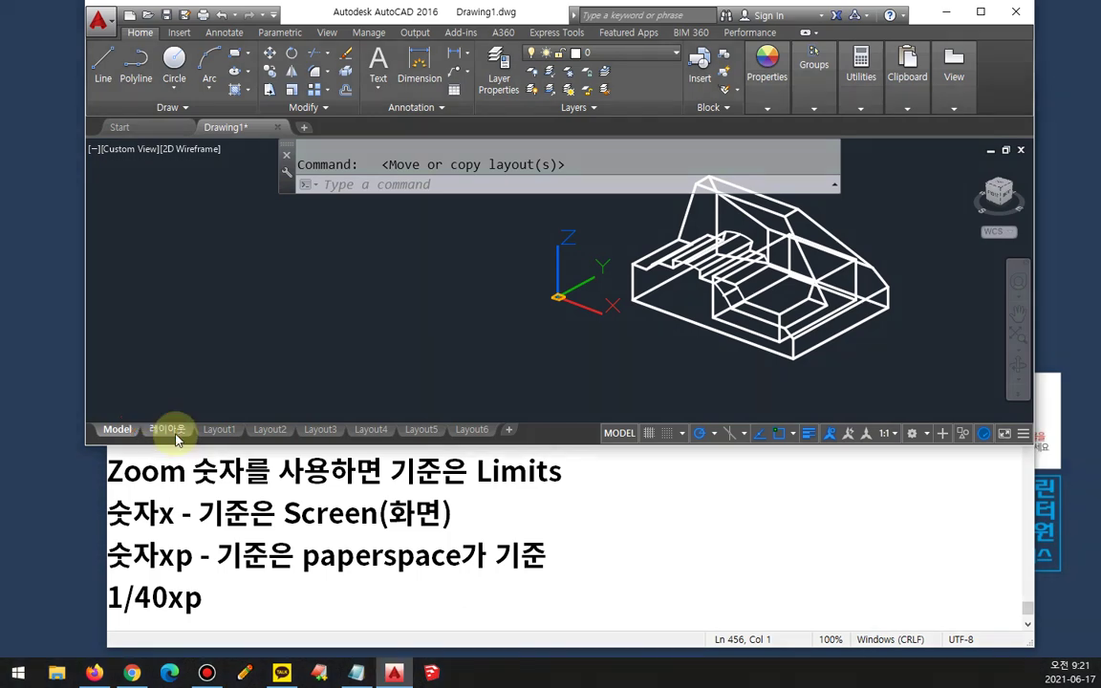
Switch to the 레이아웃 layout and create a copy of it ahead of all the other layouts.
click(168, 431)
right_click(172, 432)
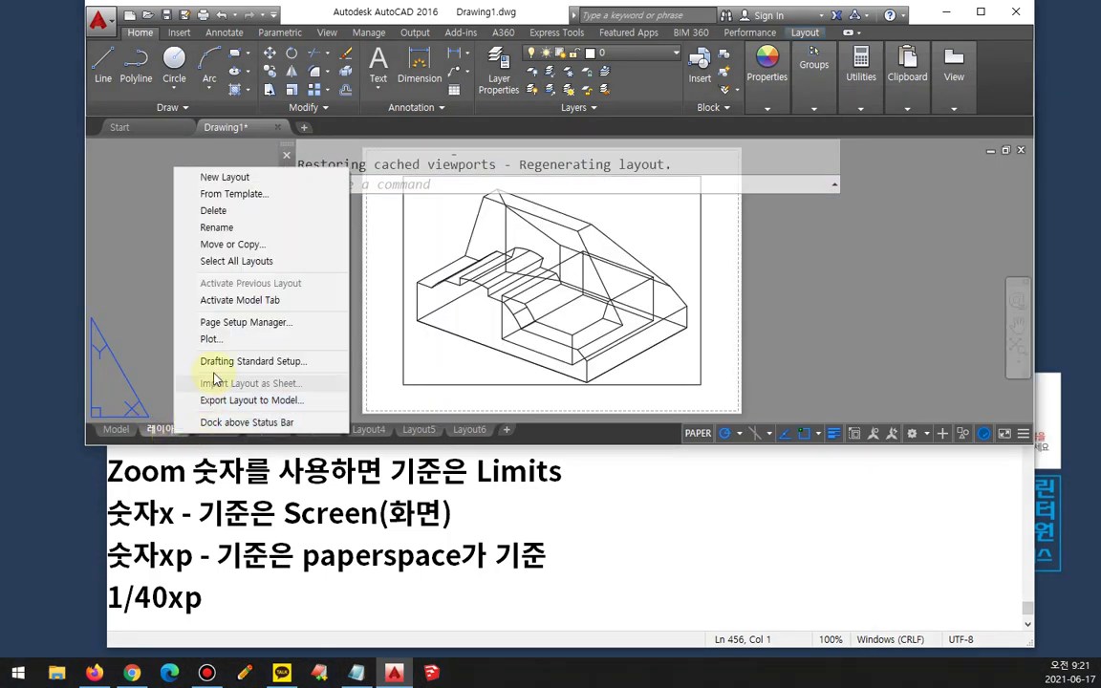
click(221, 246)
scroll(477, 254, down, 1)
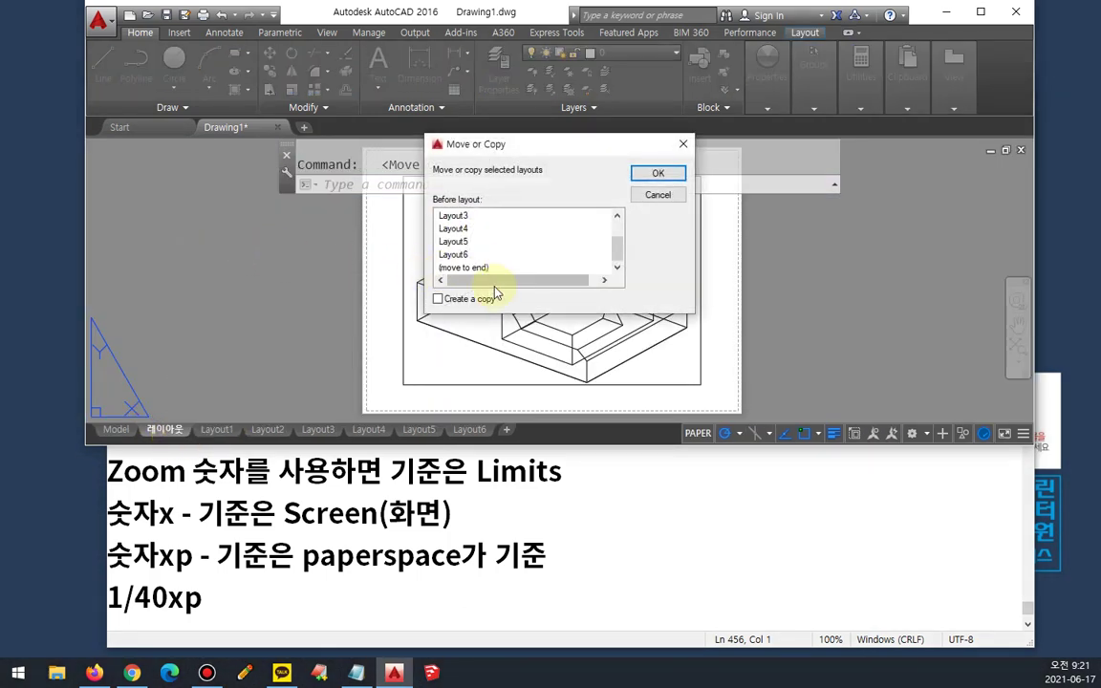
click(465, 268)
click(437, 299)
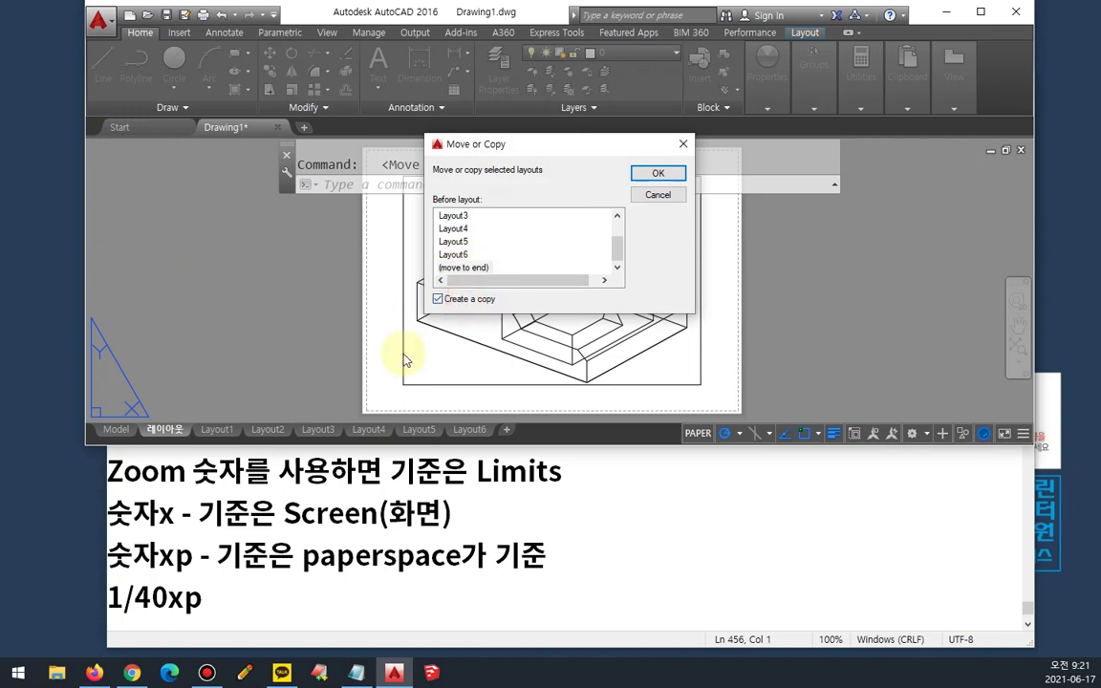
scroll(499, 246, up, 1)
click(464, 216)
click(657, 173)
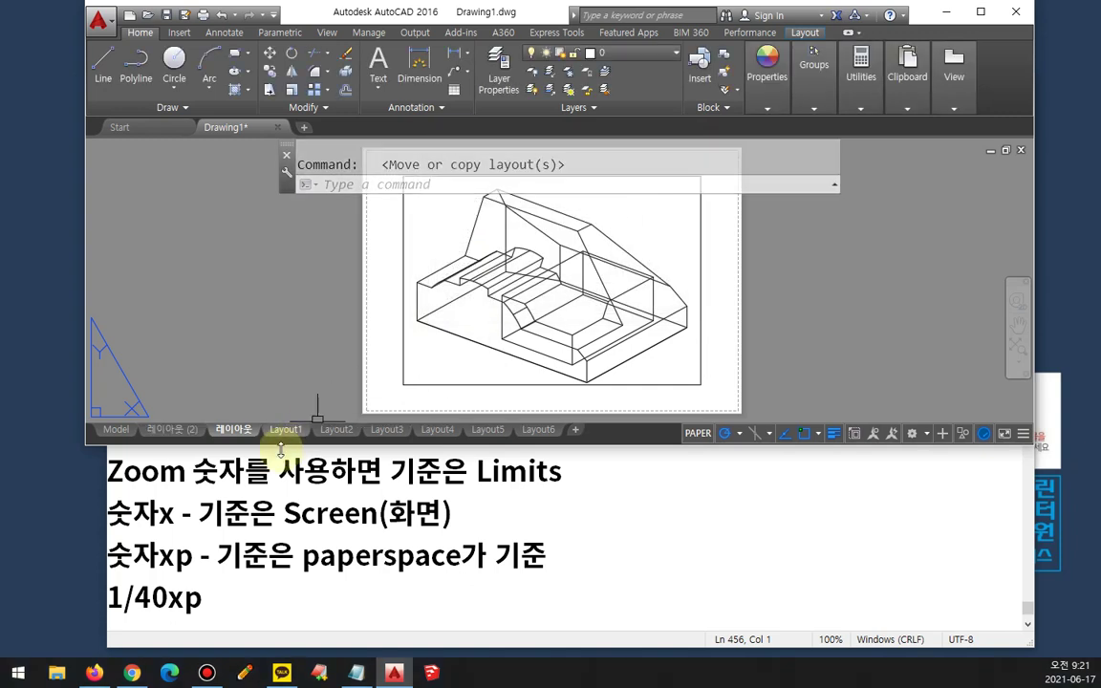
mouse_move(196, 441)
mouse_down()
mouse_move(135, 406)
mouse_move(203, 463)
mouse_up()
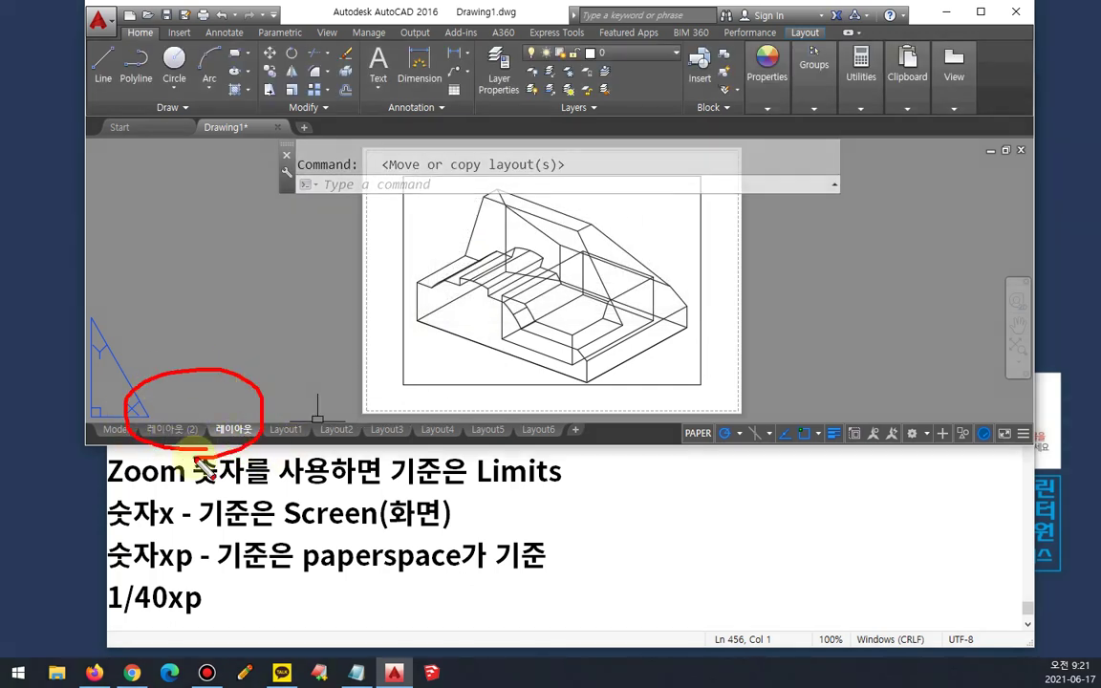
Delete the copied layout 레이아웃 (2) and the original 레이아웃 layout.
right_click(189, 432)
key(d)
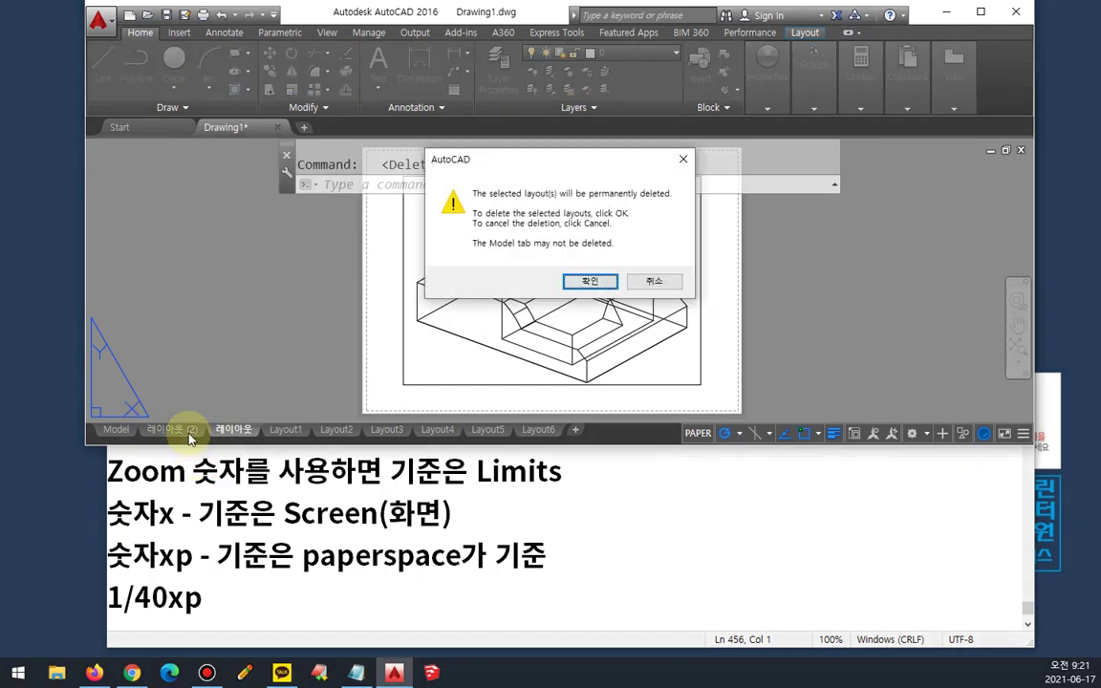
key(Return)
right_click(181, 432)
key(d)
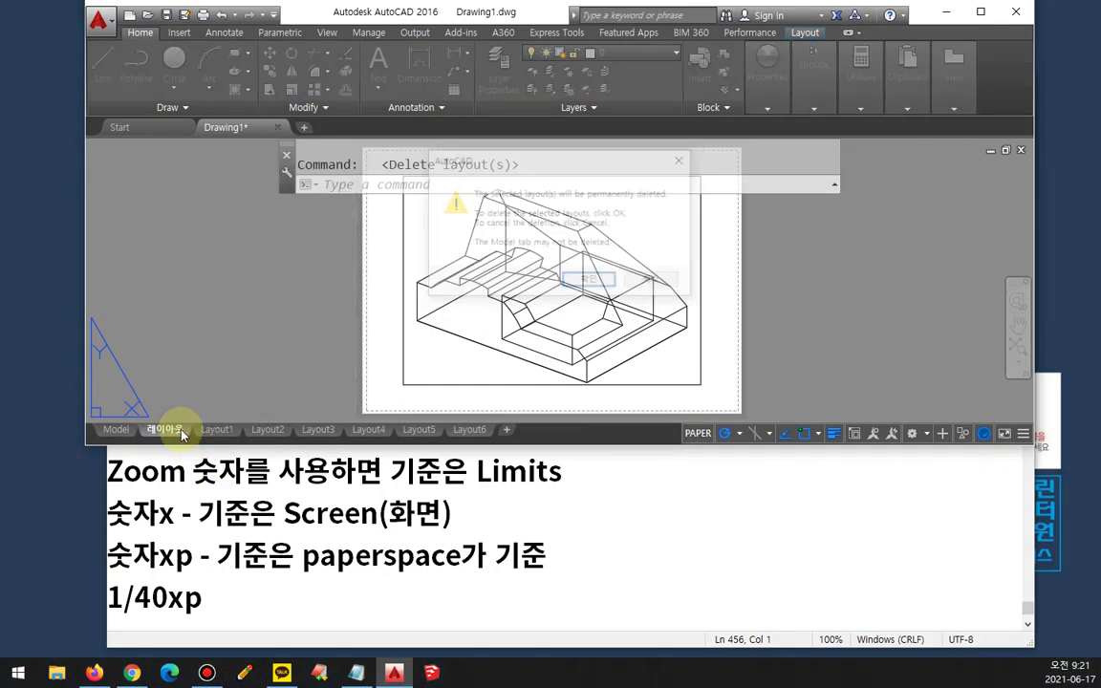
key(Return)
Delete Layout2, Layout3, Layout4, Layout5 and Layout6 one after another, keeping only Layout1.
right_click(217, 432)
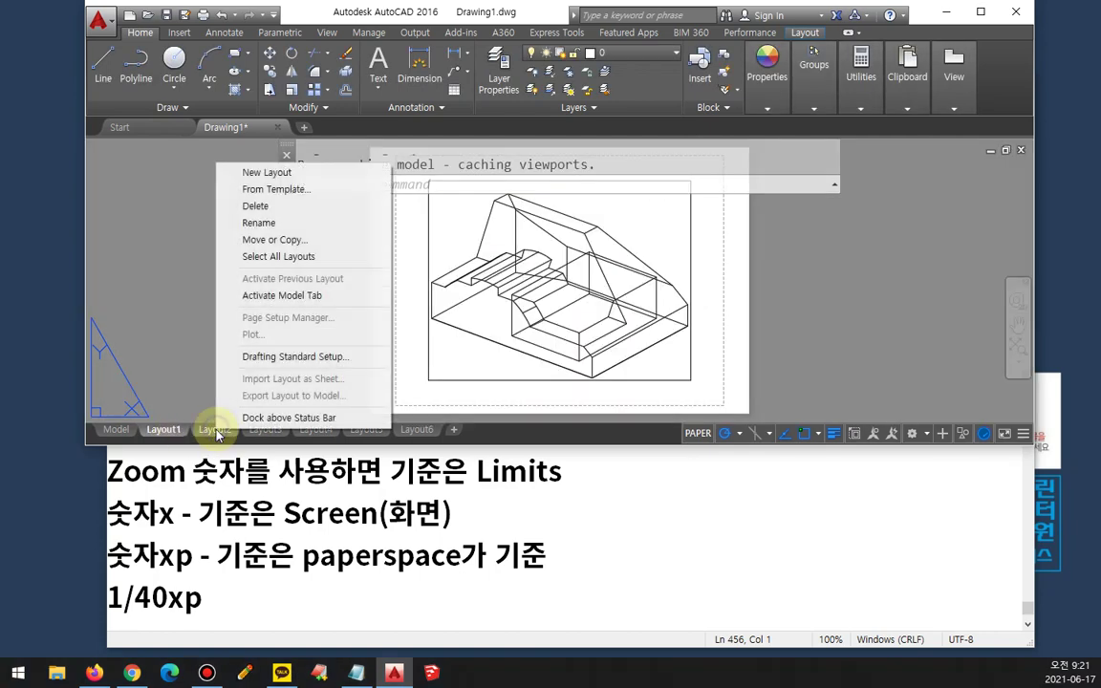
key(d)
key(Return)
right_click(217, 435)
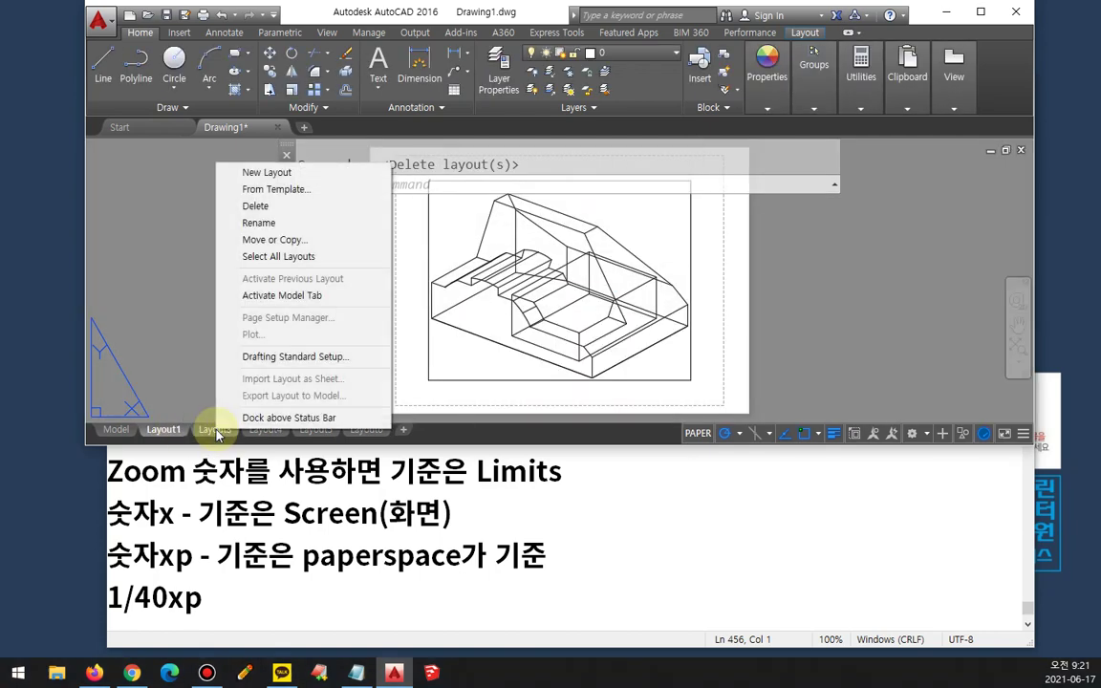
key(d)
key(Return)
right_click(217, 434)
key(d)
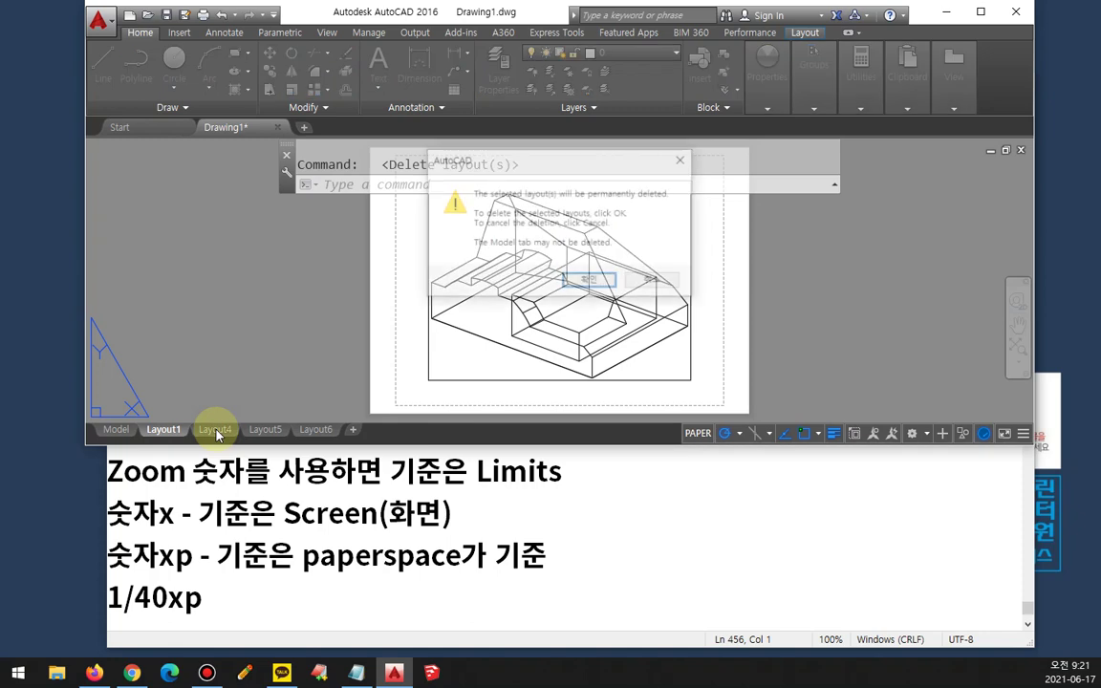
key(Return)
right_click(217, 432)
key(d)
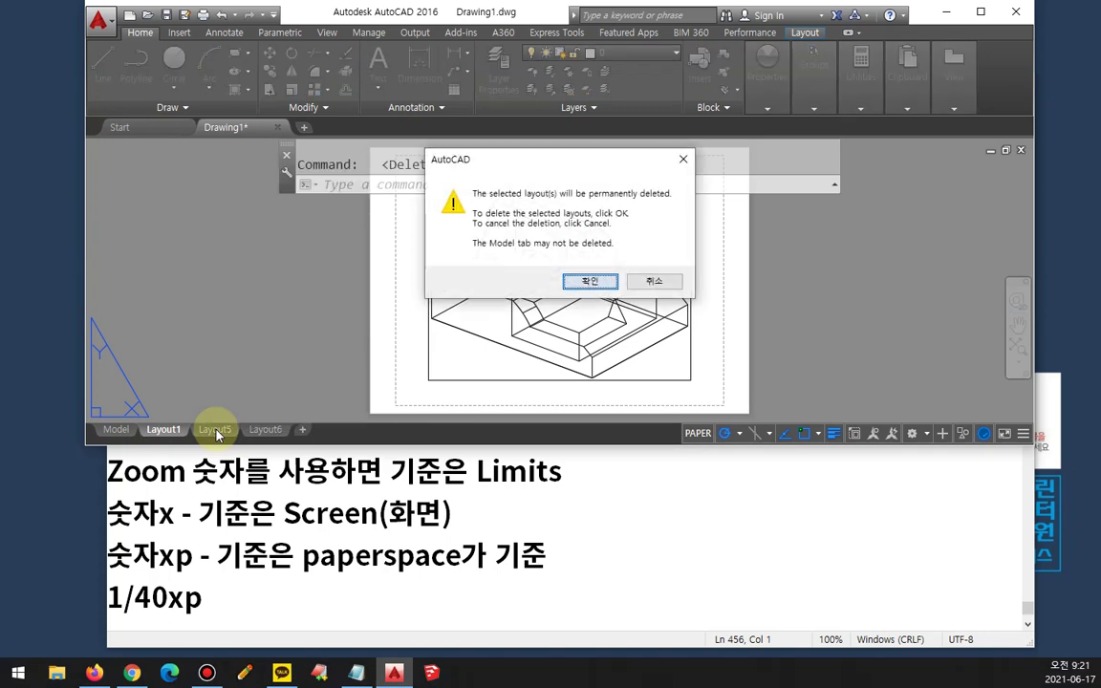
key(Return)
right_click(217, 432)
key(d)
key(Return)
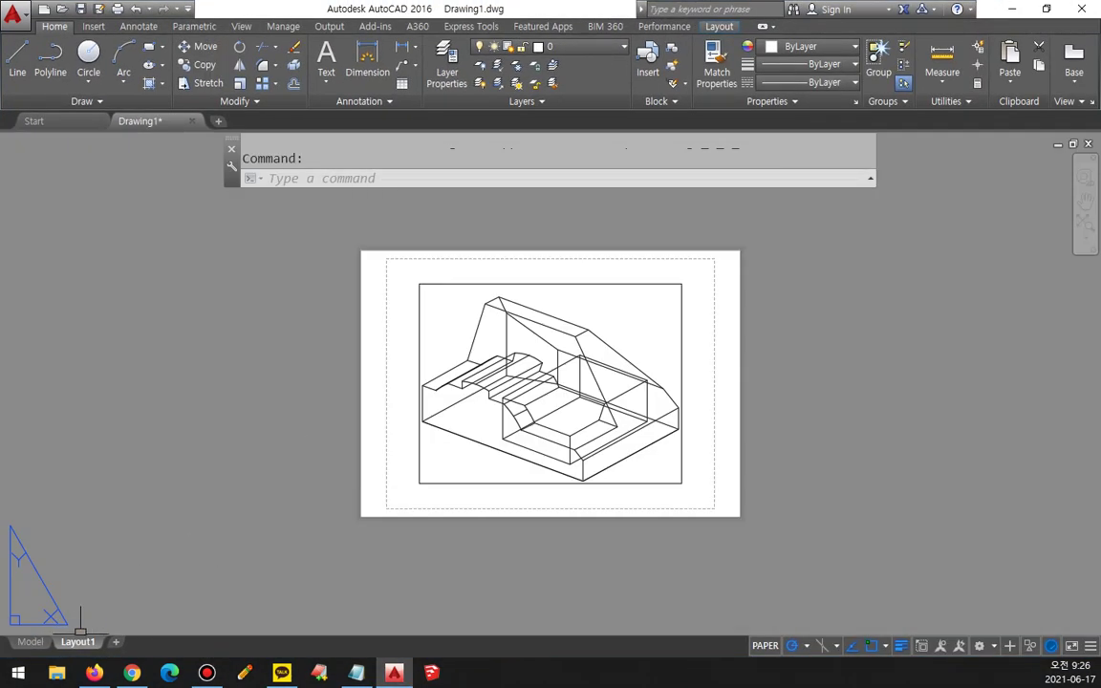
Examine Layout1's paper sheet, the area around it and its dashed printable-area border.
click(78, 641)
scroll(727, 298, up, 2)
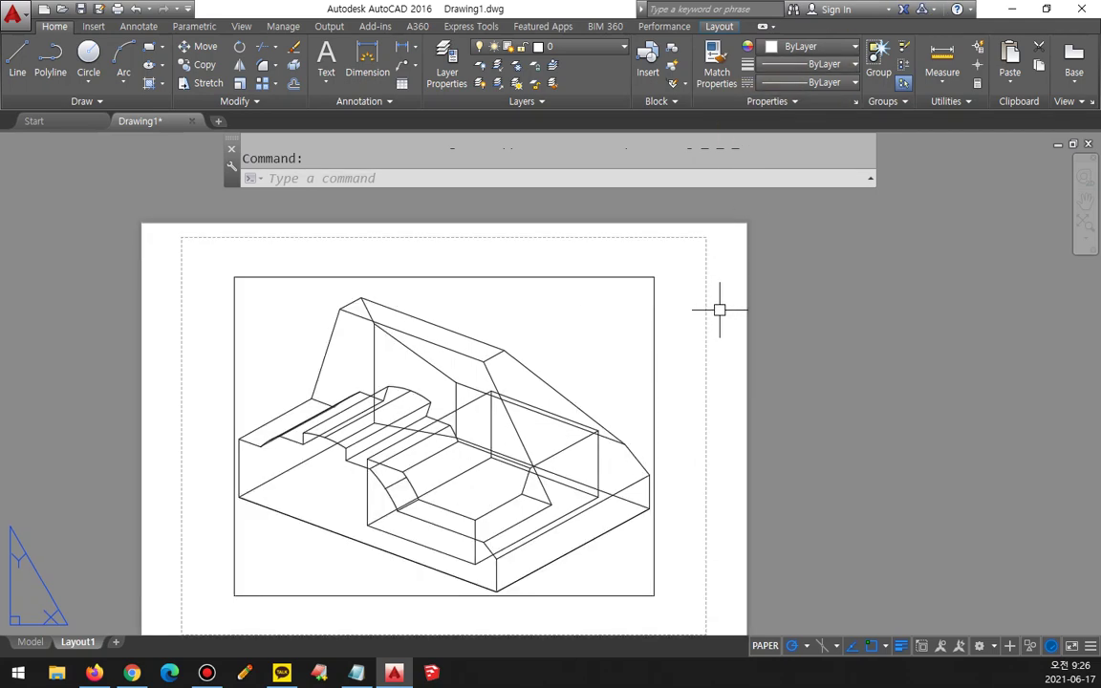
mouse_move(871, 363)
mouse_down()
mouse_move(832, 308)
mouse_move(905, 351)
mouse_move(835, 382)
mouse_up()
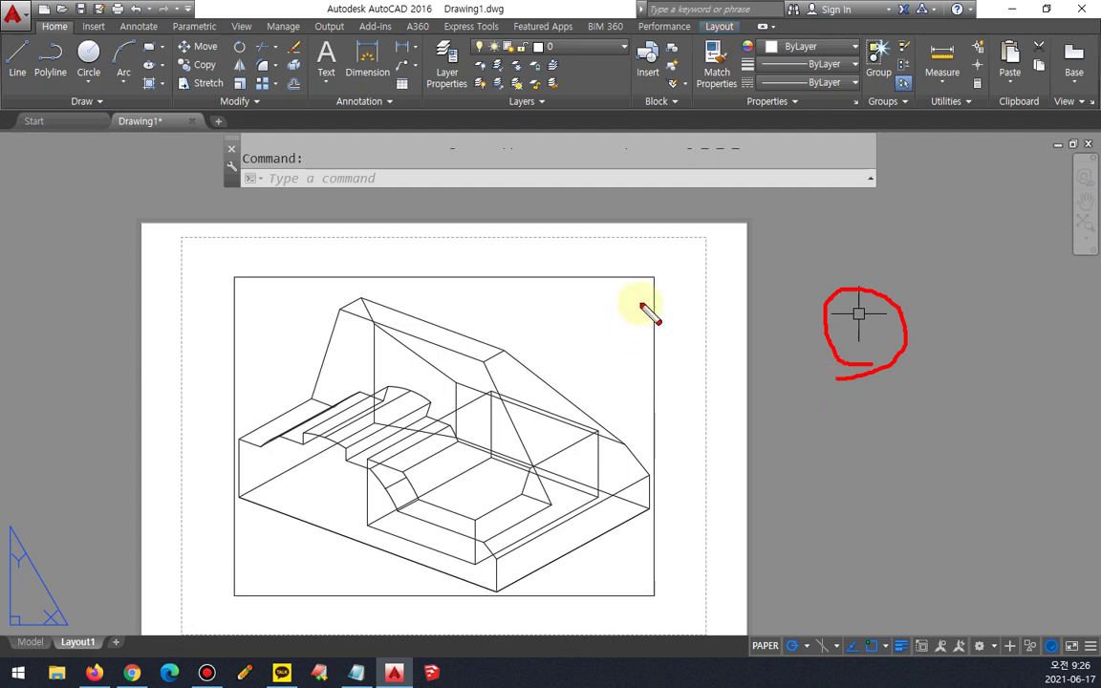
drag(726, 268, 780, 244)
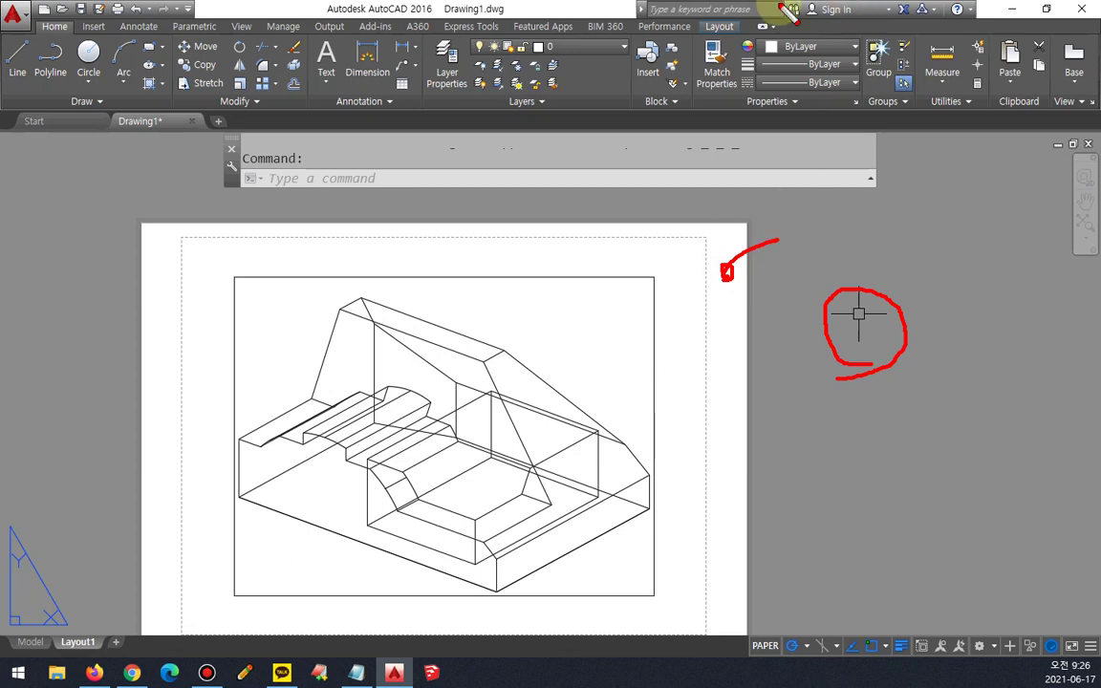
mouse_move(669, 236)
mouse_down()
mouse_move(708, 240)
mouse_move(701, 263)
mouse_up()
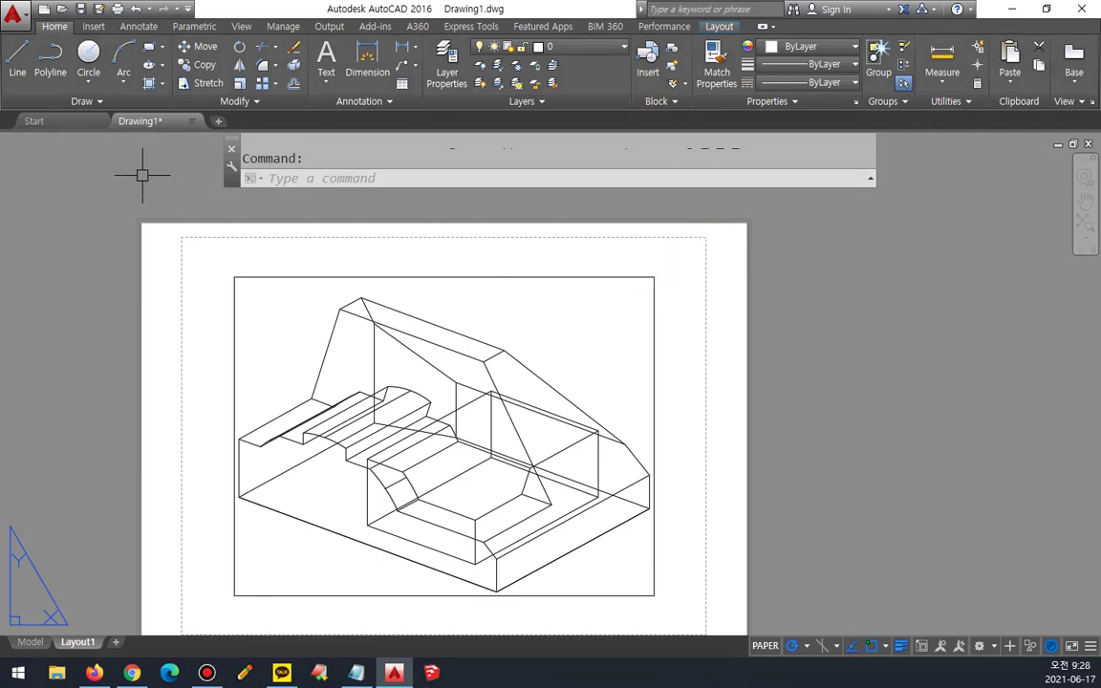
Turn off Display Layout and Model tabs in the layout elements of the display options and apply the change.
right_click(146, 182)
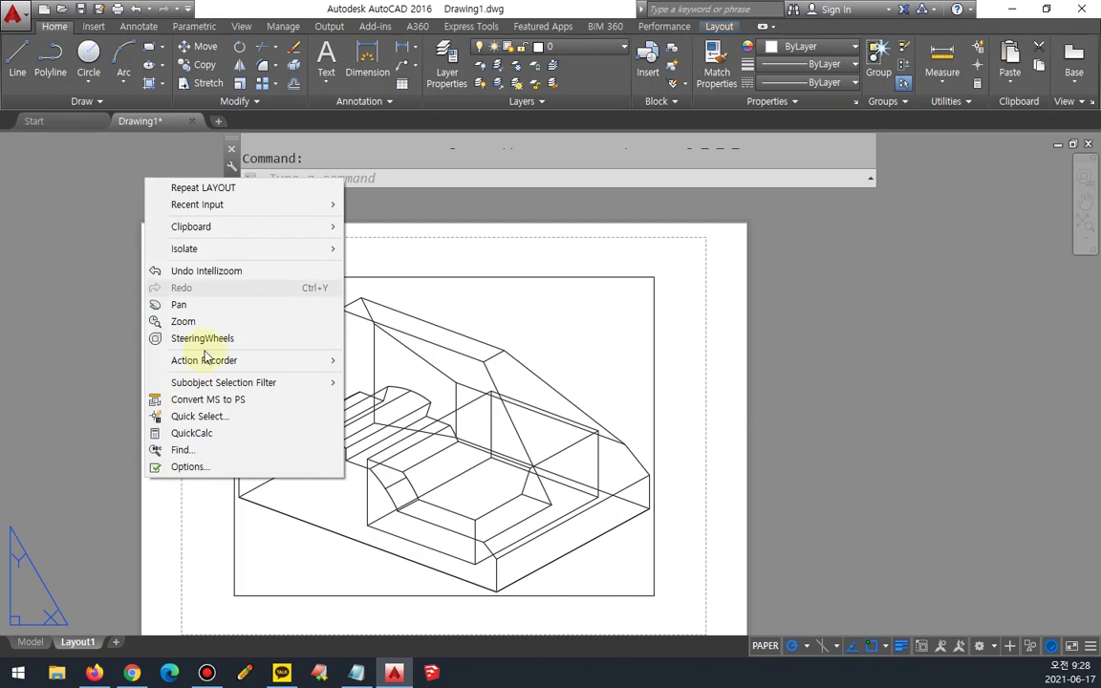
click(238, 467)
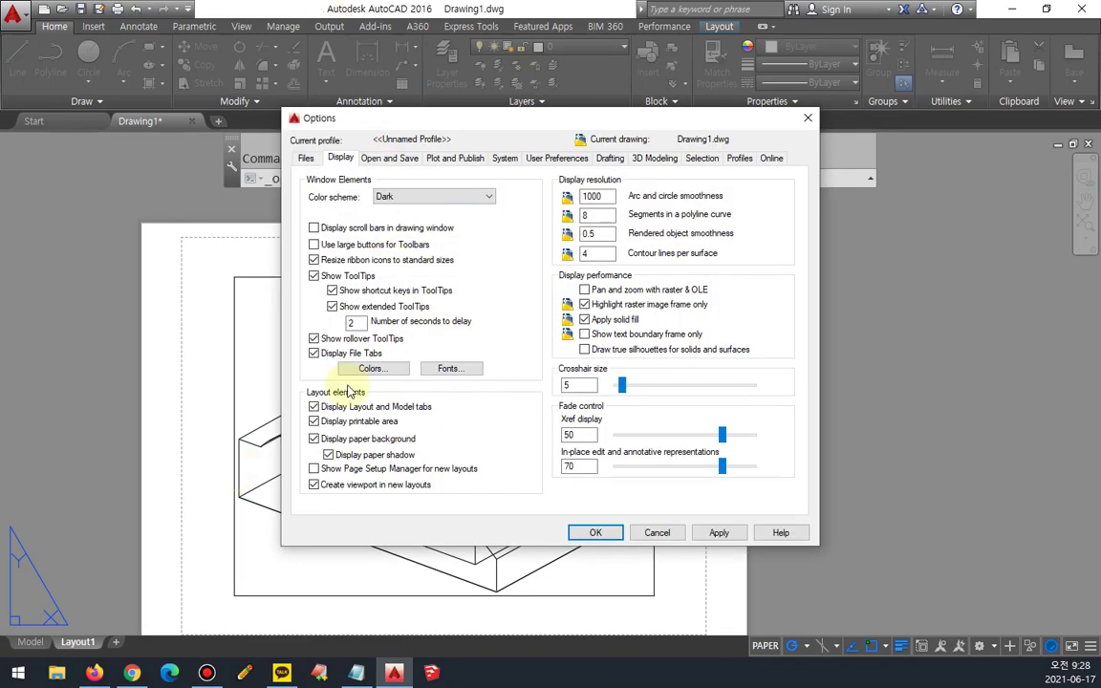
mouse_move(328, 382)
mouse_down()
mouse_move(277, 425)
mouse_move(382, 521)
mouse_move(506, 445)
mouse_move(414, 385)
mouse_up()
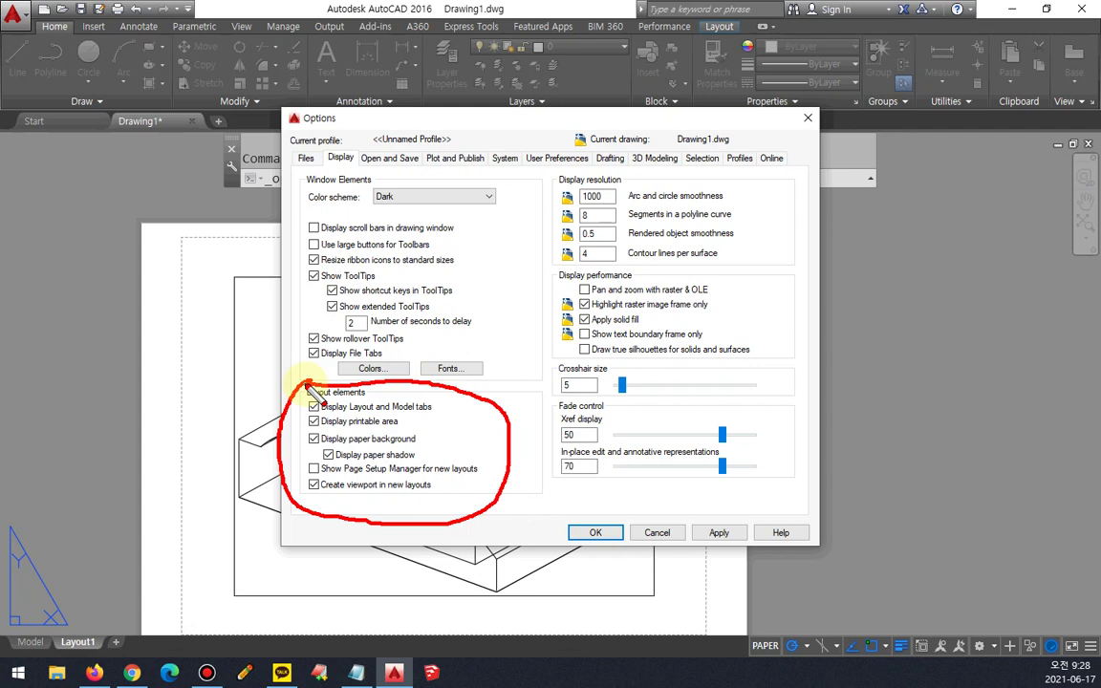
mouse_move(43, 633)
mouse_down()
mouse_move(15, 655)
mouse_move(120, 635)
mouse_move(55, 667)
mouse_up()
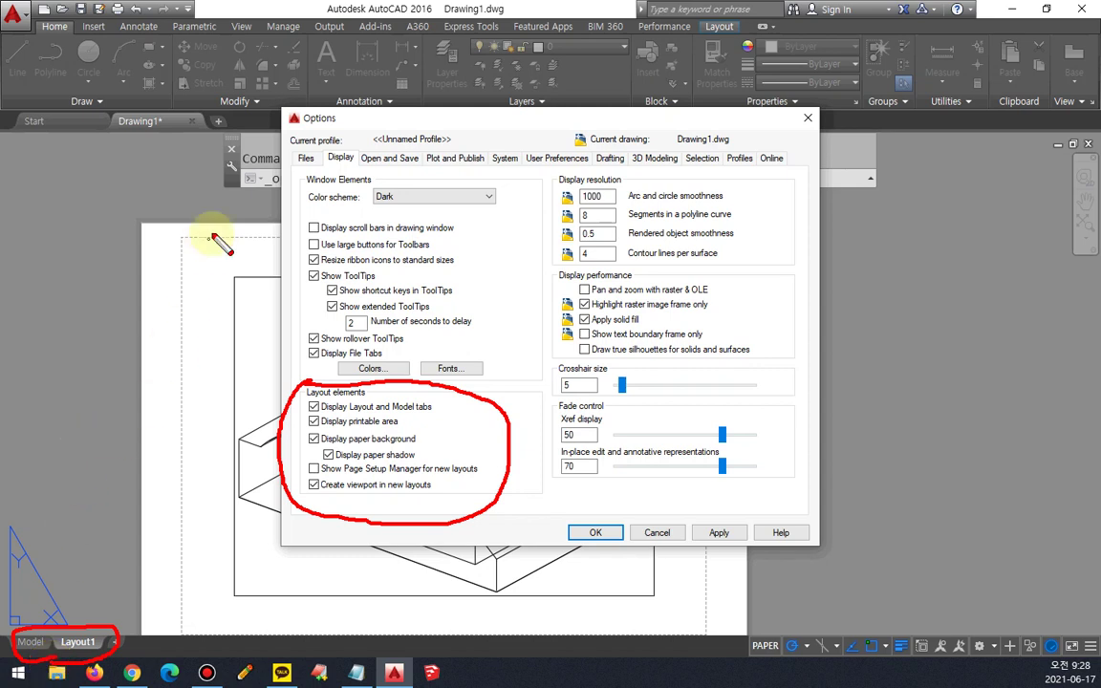
drag(173, 256, 192, 273)
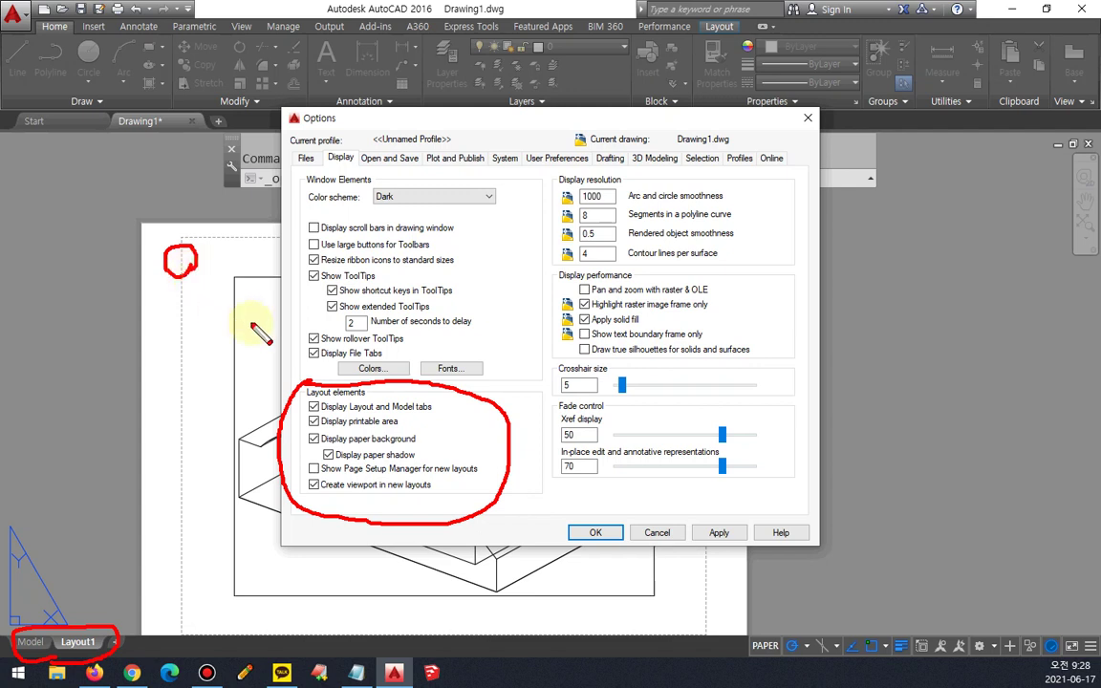
drag(299, 467, 448, 467)
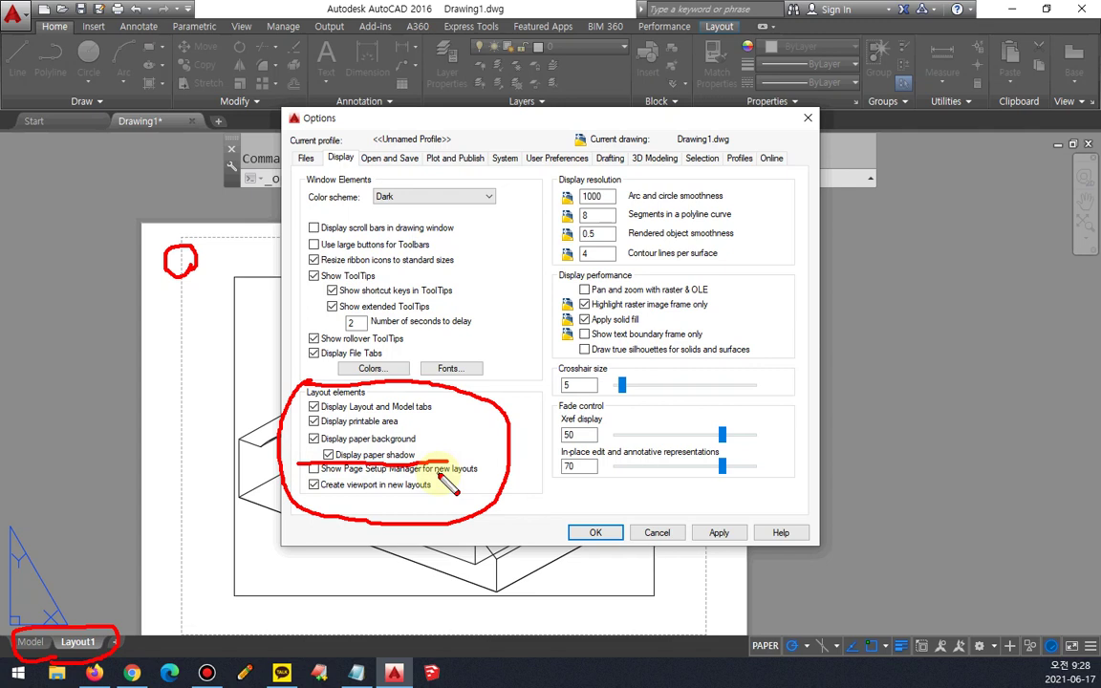
click(316, 407)
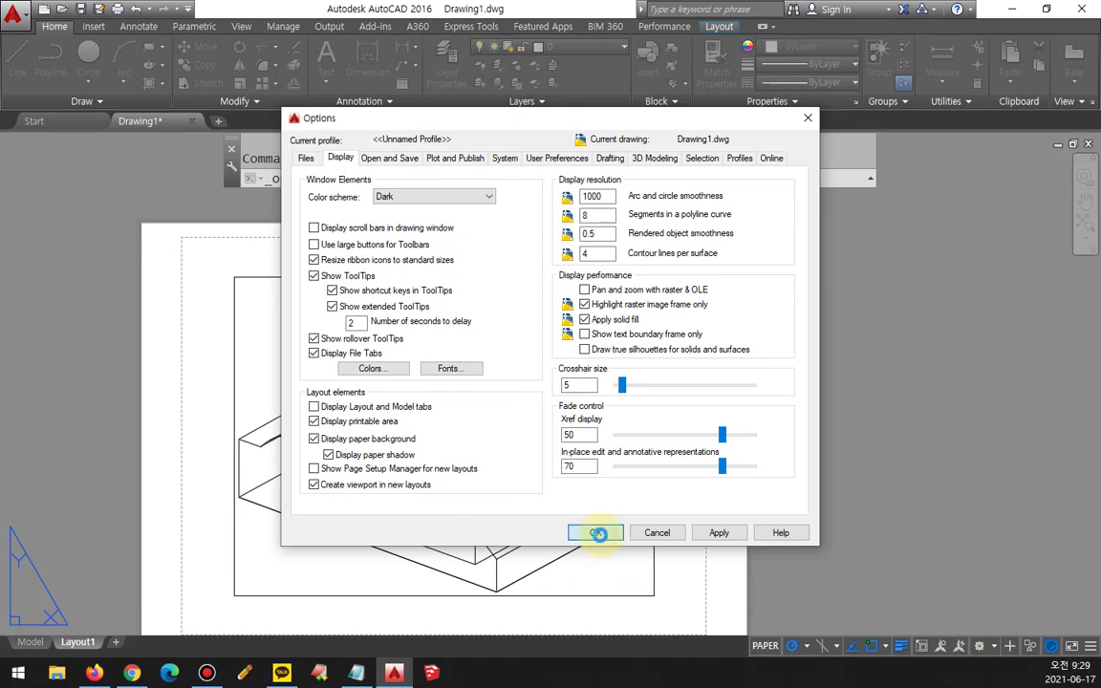
click(600, 538)
mouse_move(112, 601)
mouse_down()
mouse_move(76, 662)
mouse_move(86, 614)
mouse_move(69, 617)
mouse_up()
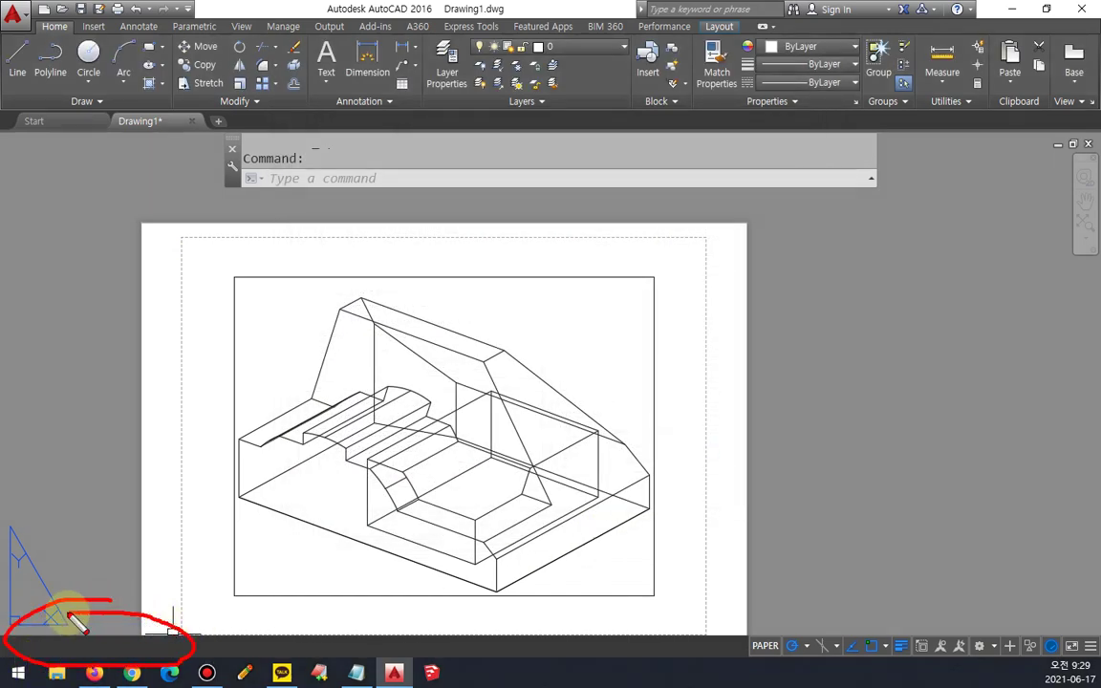
key(Escape)
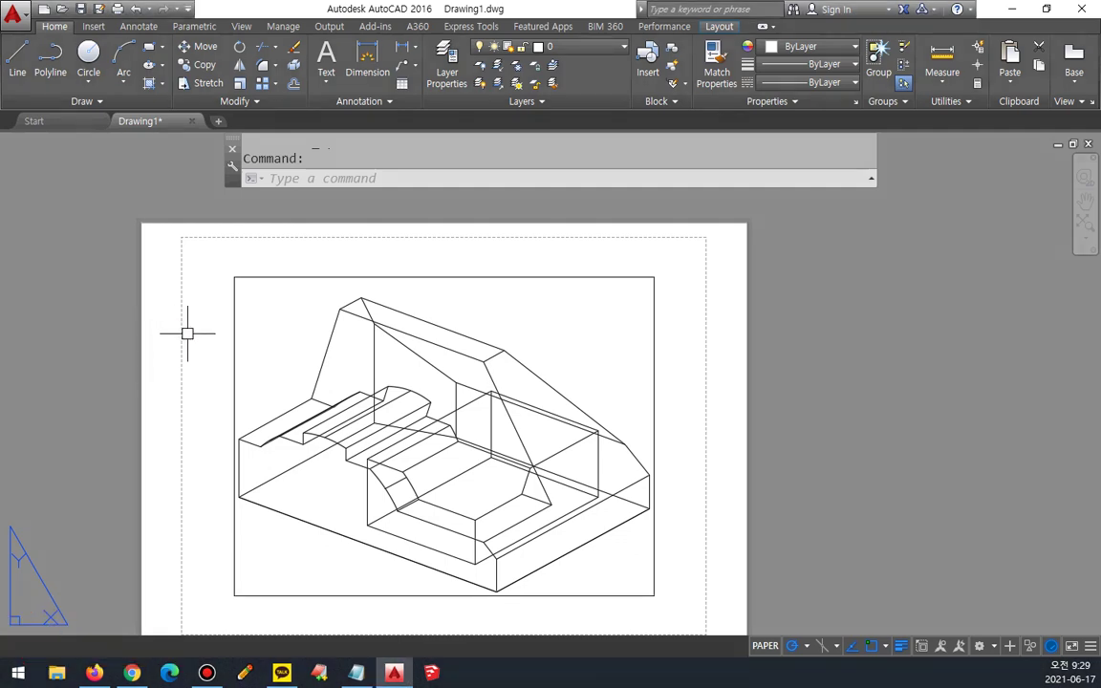
Turn Display Layout and Model tabs back on, turn Display printable area off, and apply both to Layout1.
text(ㅐㅔ)
key(Return)
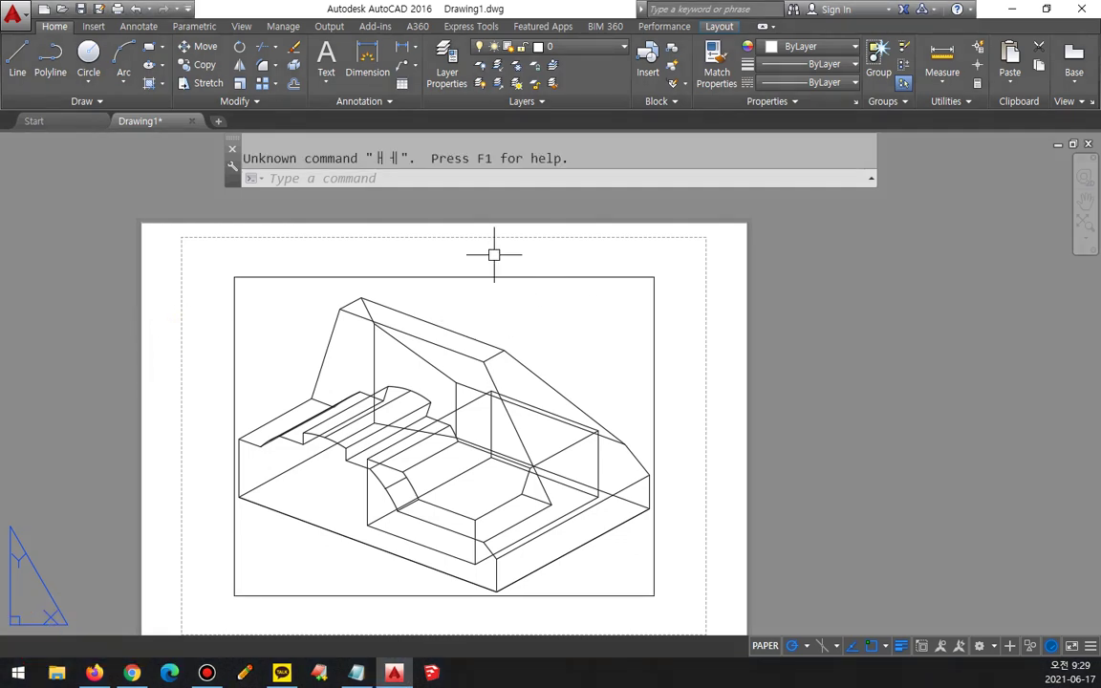
text(op)
key(Return)
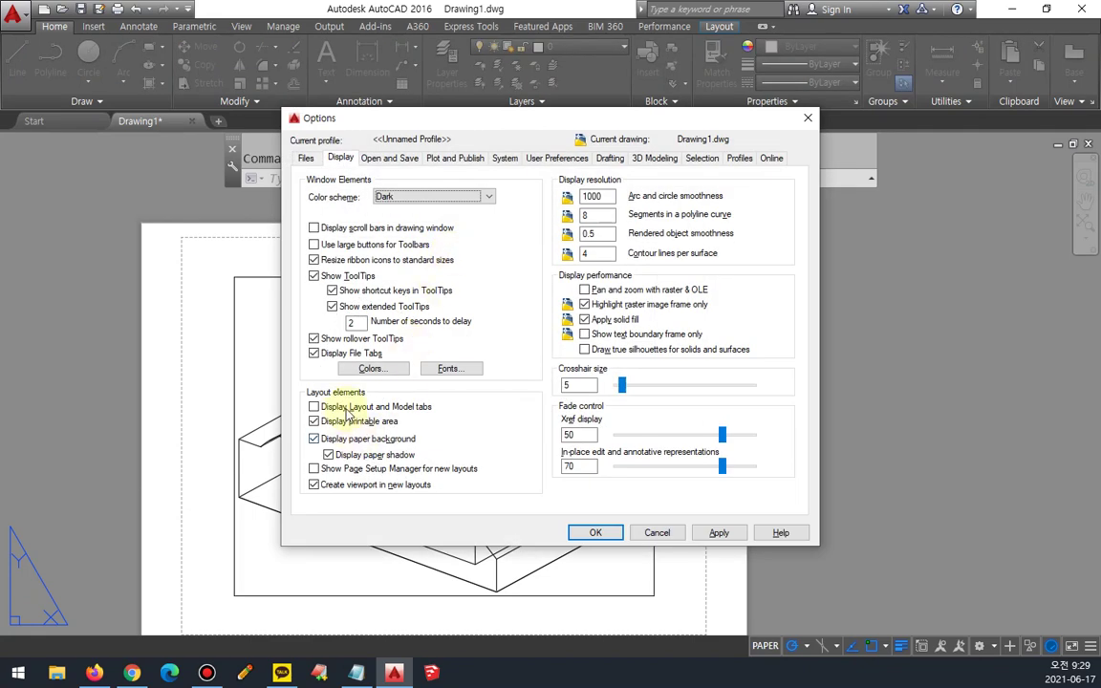
click(342, 423)
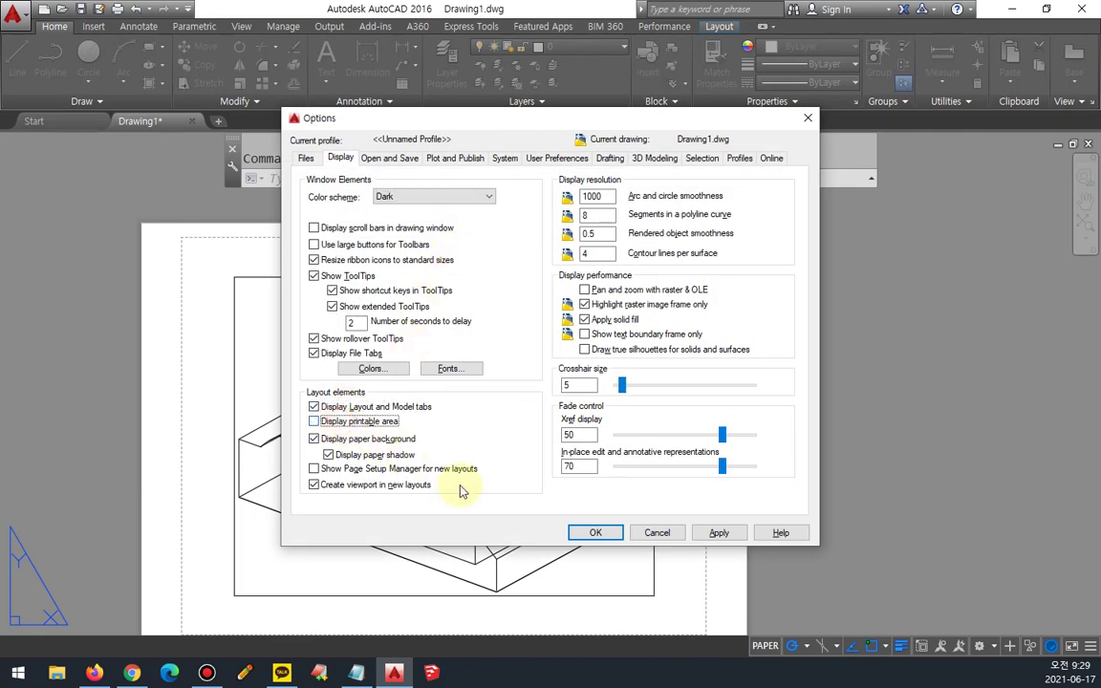
click(611, 534)
mouse_move(246, 251)
mouse_down()
mouse_move(188, 286)
mouse_move(128, 283)
mouse_move(118, 270)
mouse_move(128, 233)
mouse_move(165, 271)
mouse_up()
Turn Display printable area back on and turn Display paper background off in the layout display options.
text(op)
key(Return)
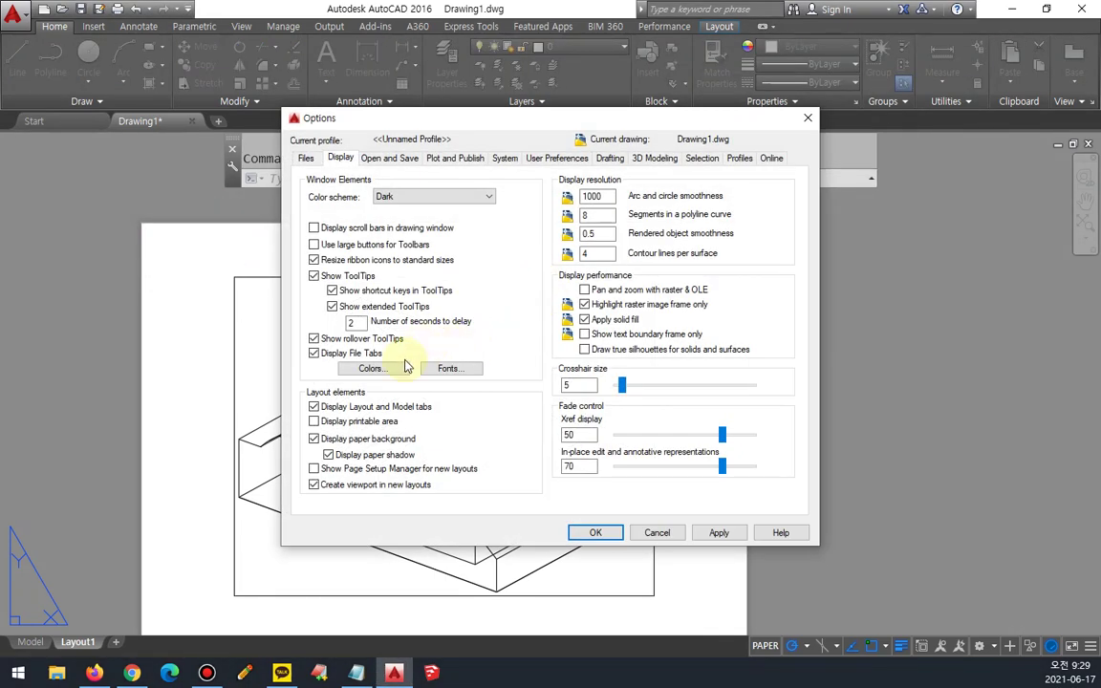
click(359, 423)
click(353, 438)
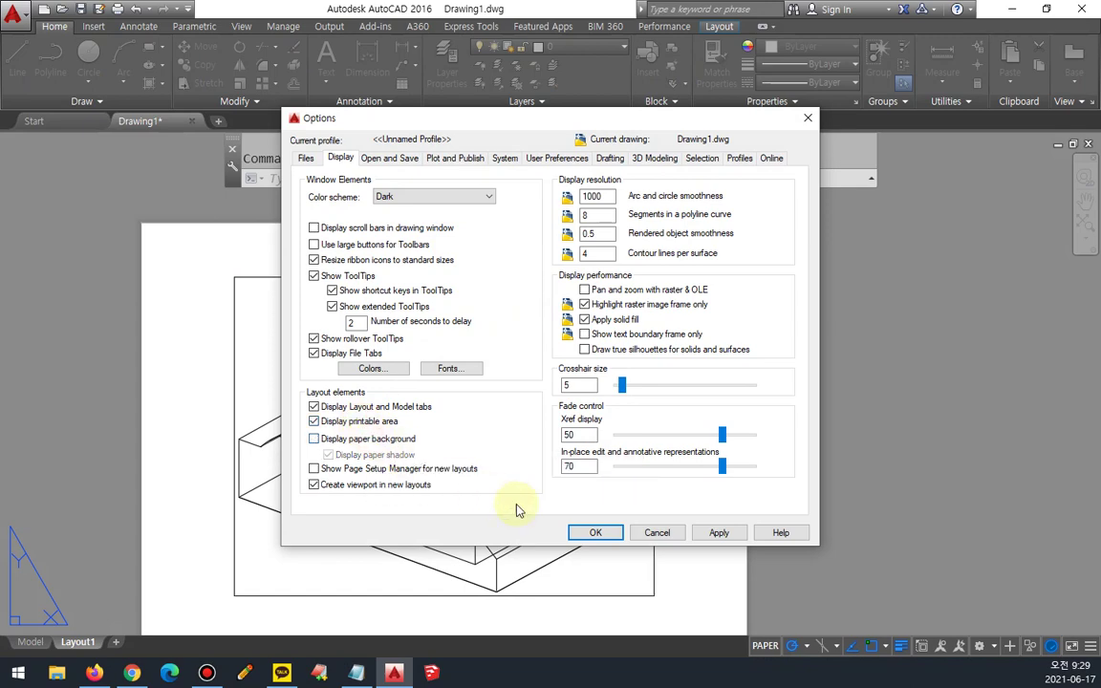
click(596, 533)
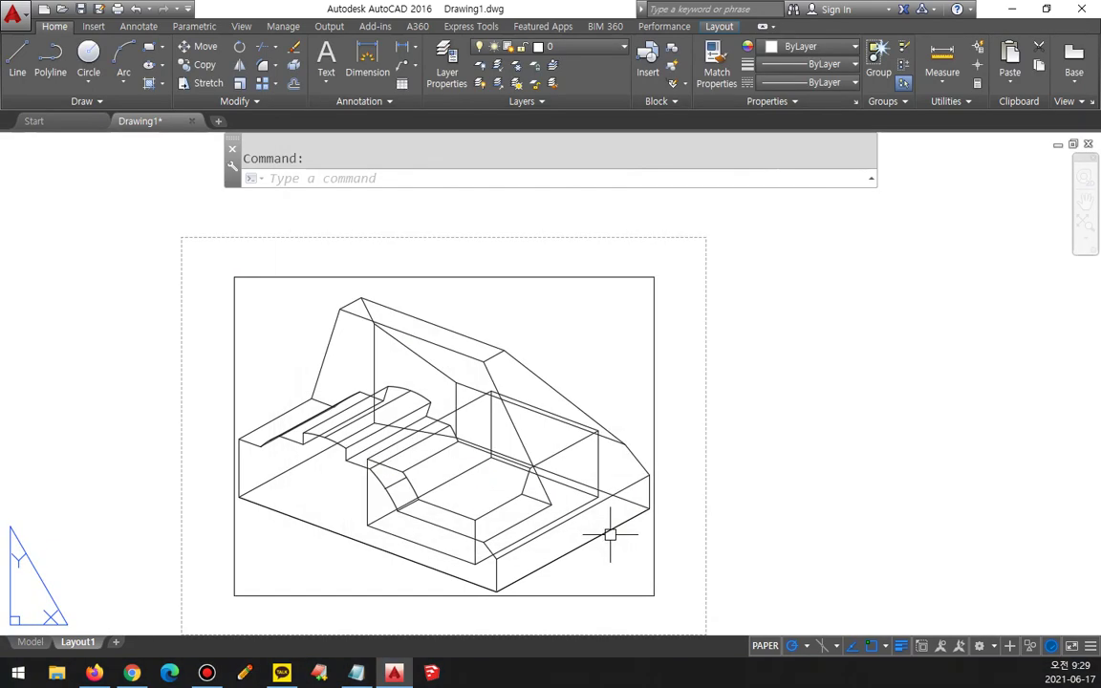
Turn Display paper background back on in the layout elements and apply the change.
text(op)
key(Return)
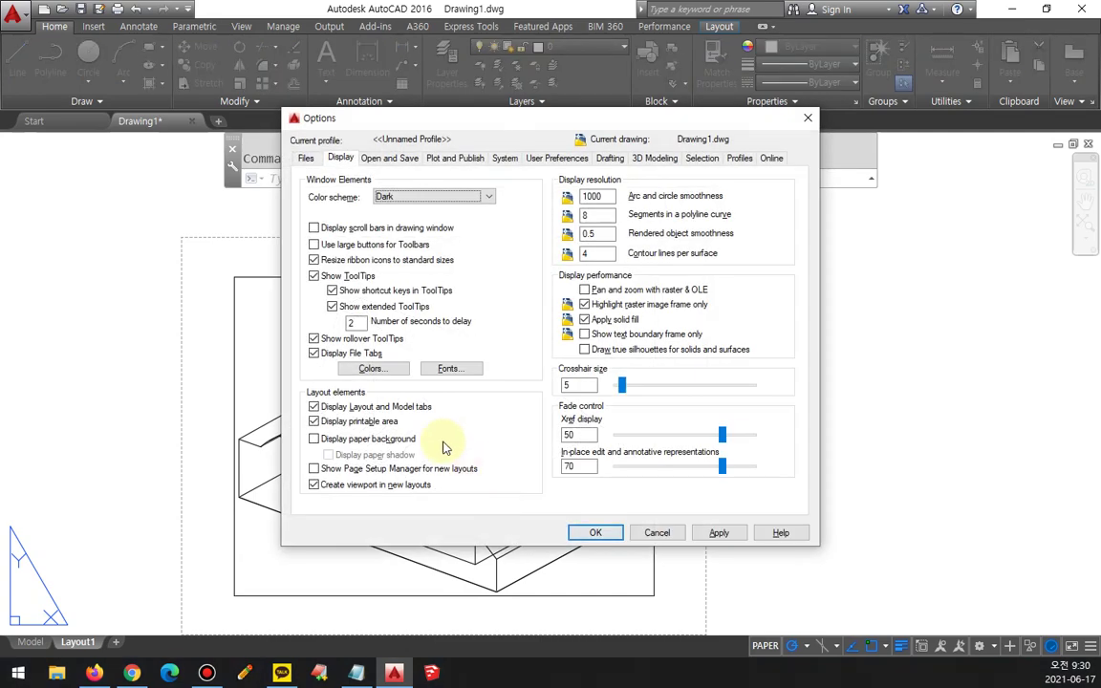
click(366, 441)
click(593, 532)
Turn on Display paper shadow, apply it, and check the edges of Layout1's paper sheet.
text(op)
key(Return)
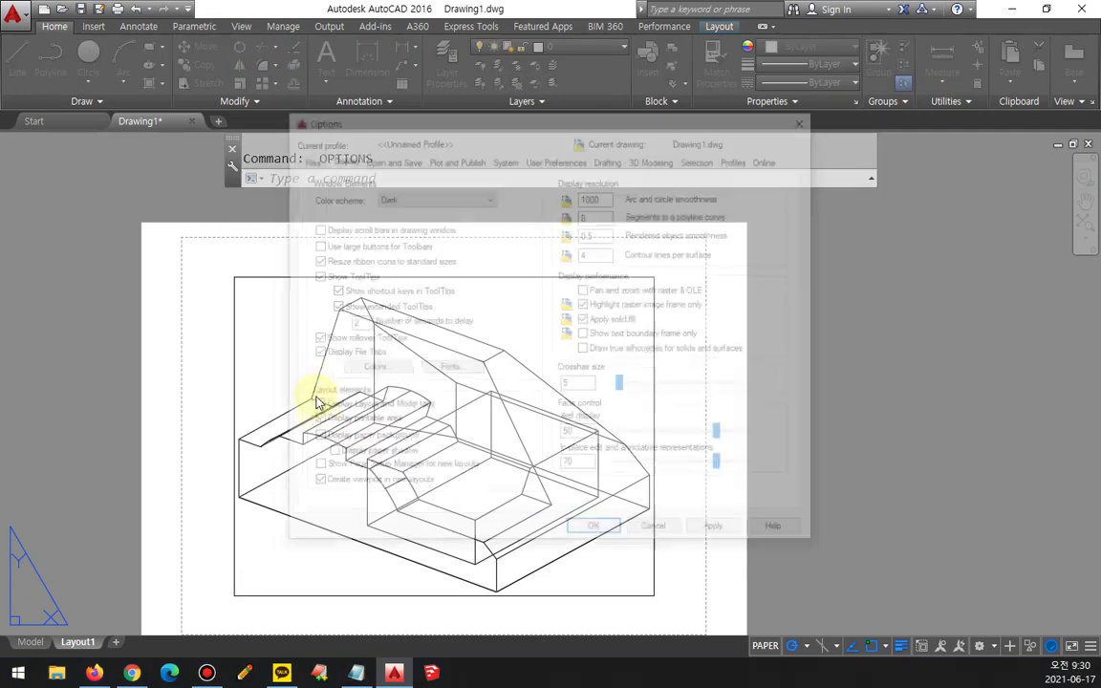
click(336, 456)
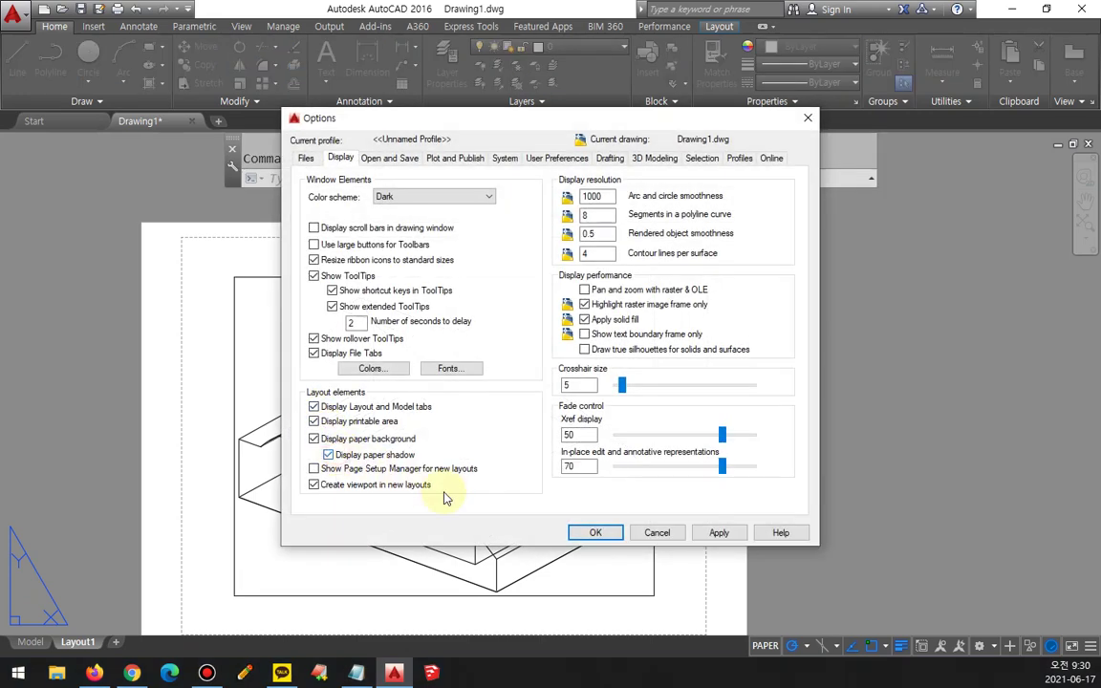
click(590, 531)
middle_drag(191, 503, 214, 349)
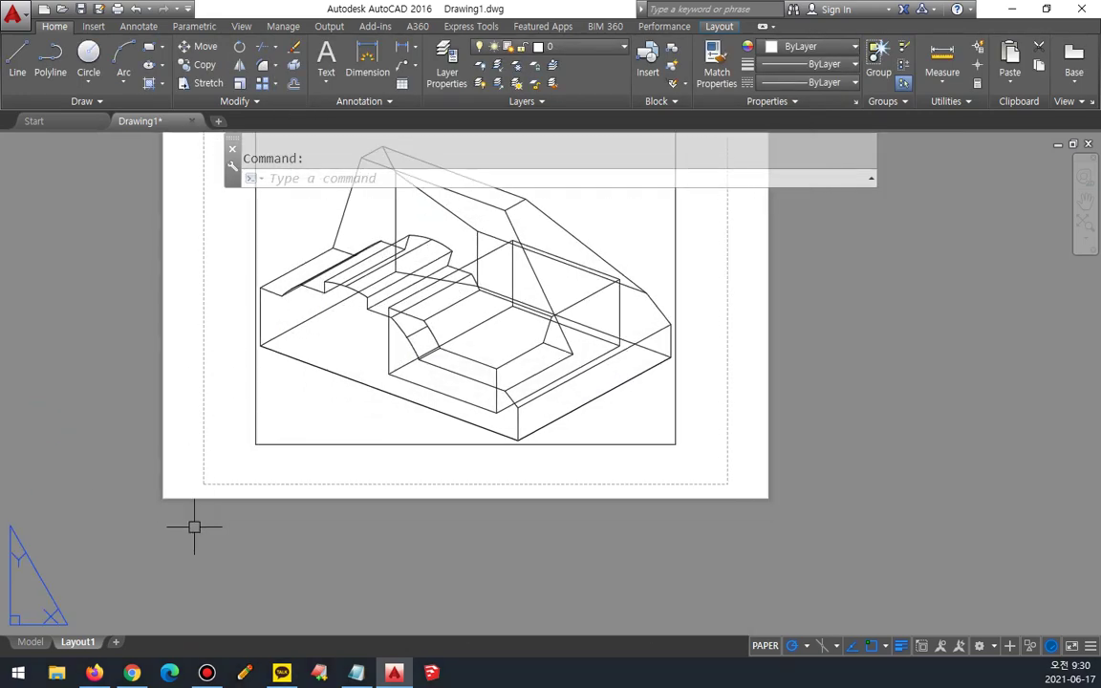
drag(160, 533, 172, 539)
key(Escape)
Turn off Display paper shadow in the layout elements and apply it to compare the sheet's edges.
text(op)
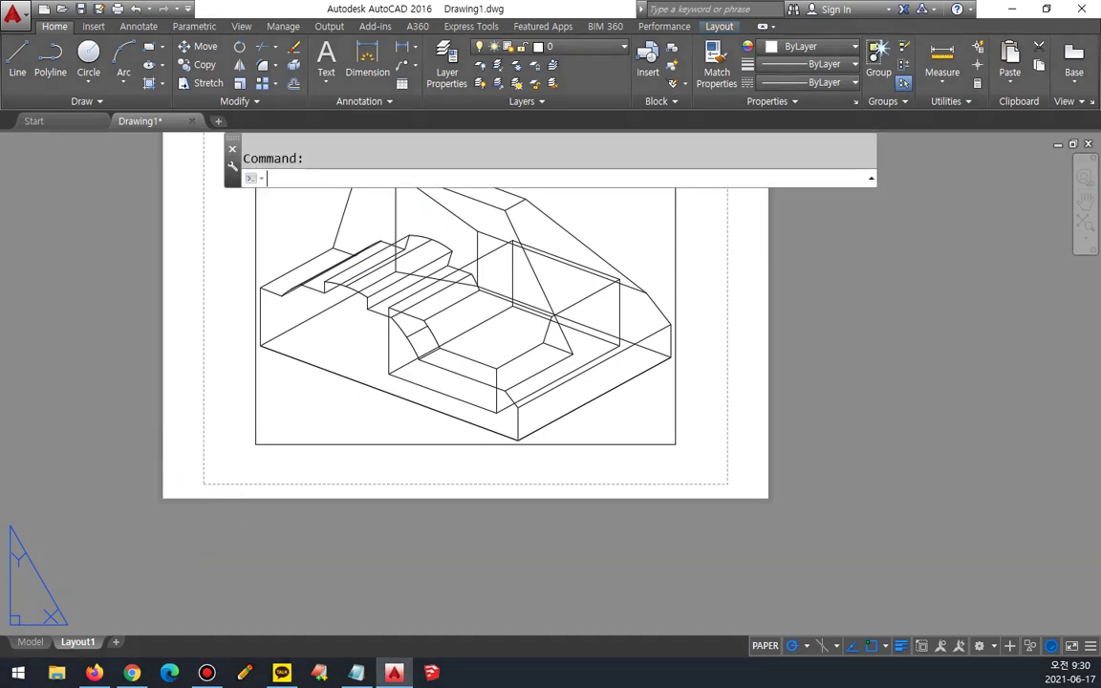
key(Return)
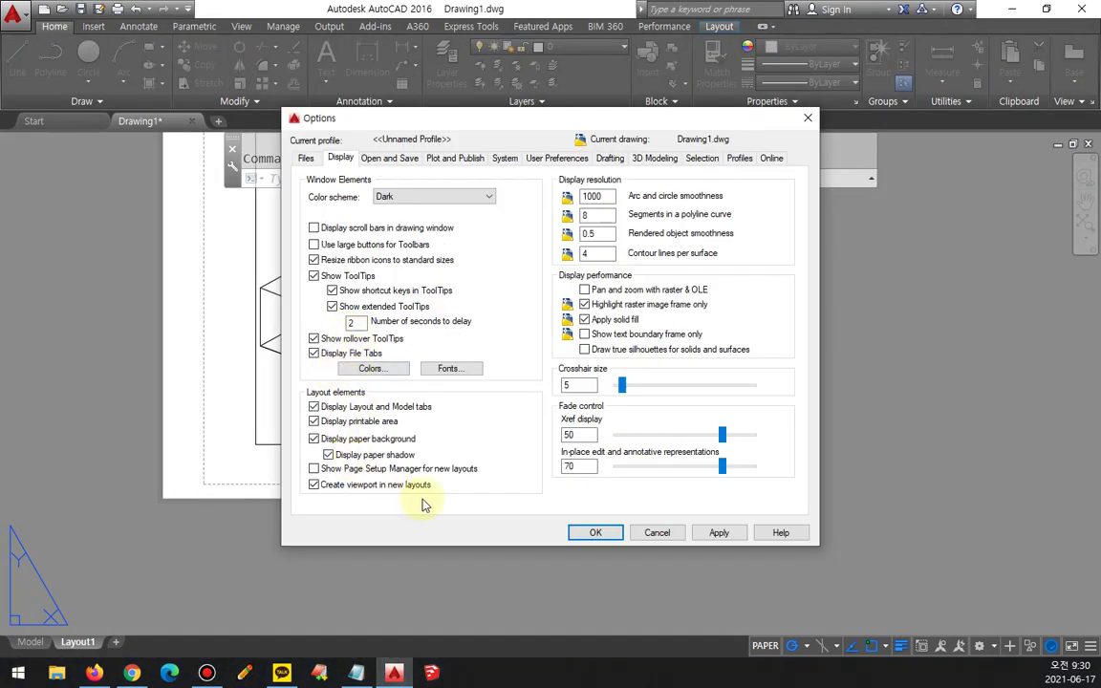
click(593, 533)
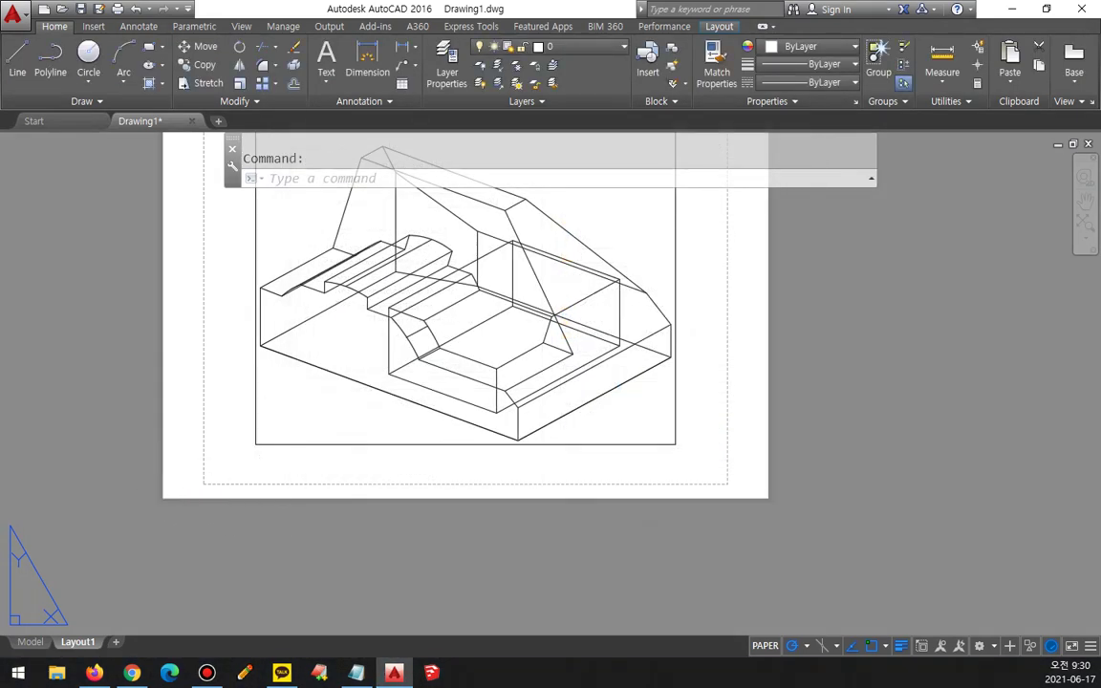
key(Return)
click(343, 456)
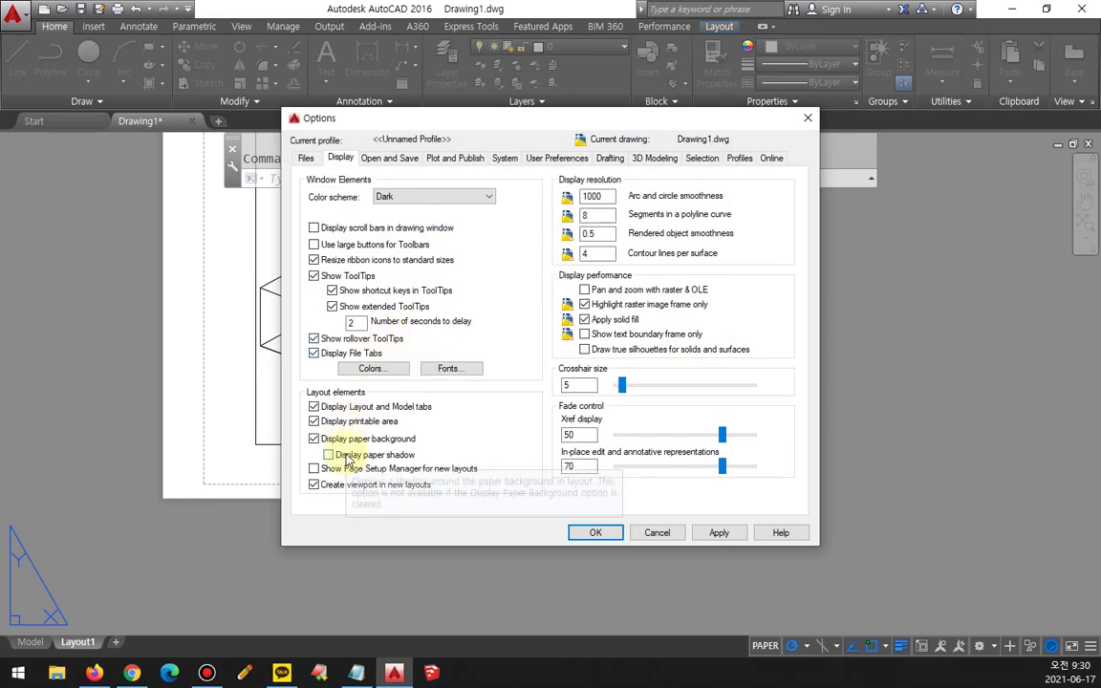
click(586, 531)
Restore the paper shadow around the Layout1 sheet by enabling Display paper shadow again.
key(Return)
click(357, 458)
click(592, 532)
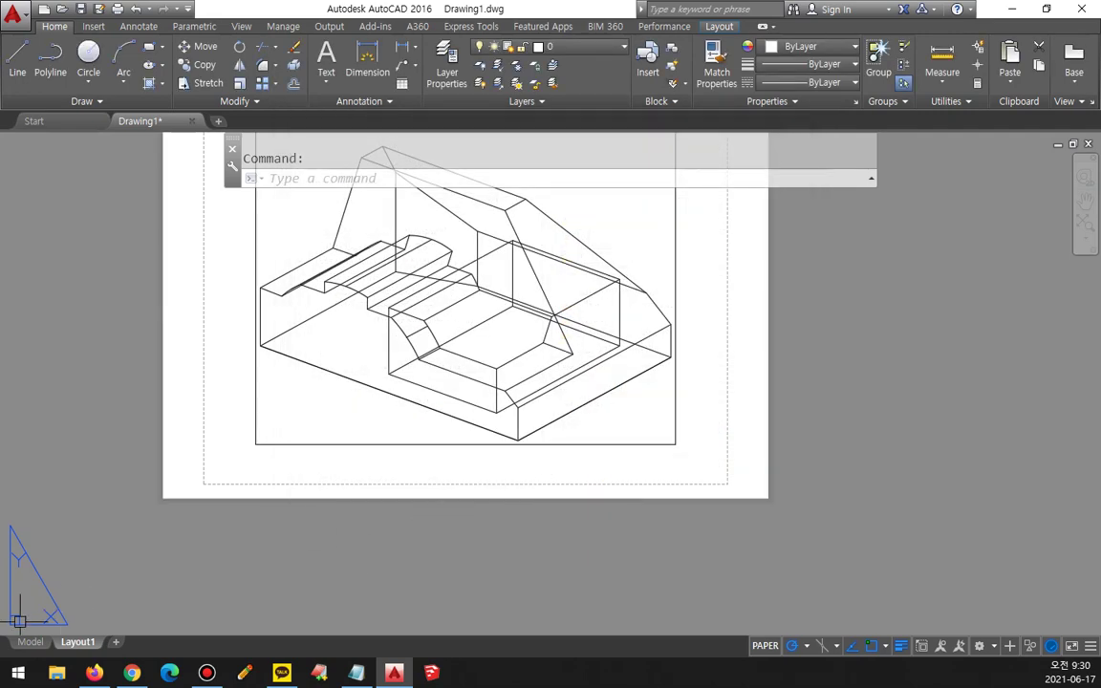
mouse_move(19, 619)
mouse_down()
mouse_move(12, 650)
mouse_move(143, 633)
mouse_move(57, 616)
mouse_move(28, 630)
mouse_move(135, 640)
mouse_move(9, 636)
mouse_move(143, 638)
mouse_move(27, 667)
mouse_up()
Review the layout elements group in the display options and close the options.
right_click(317, 256)
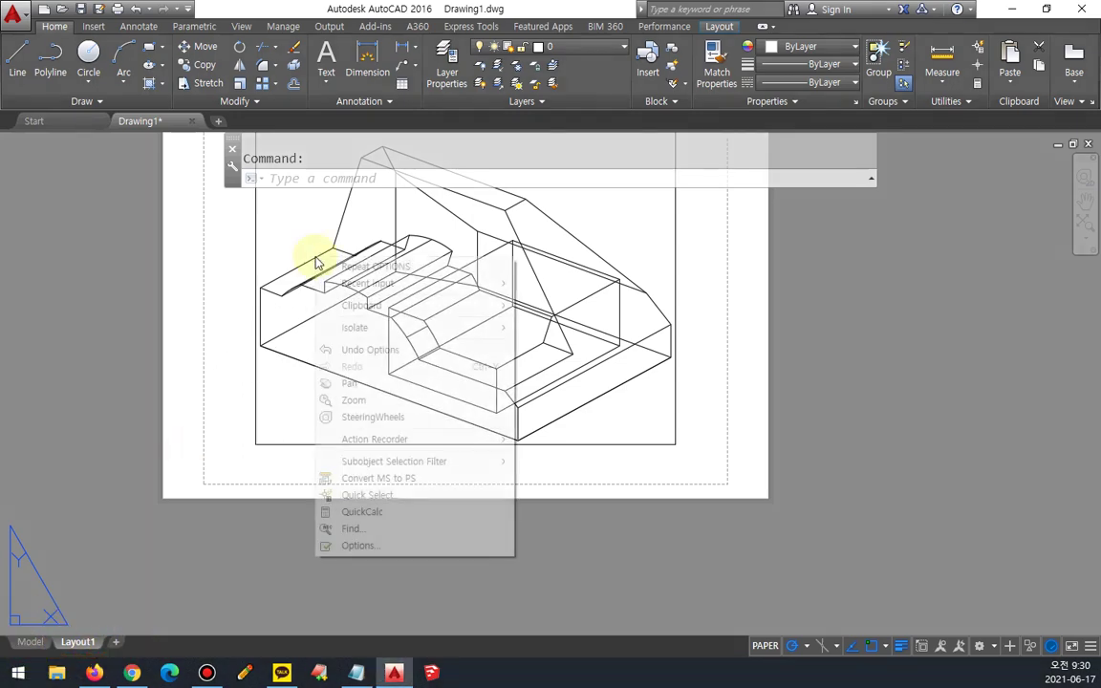
click(355, 546)
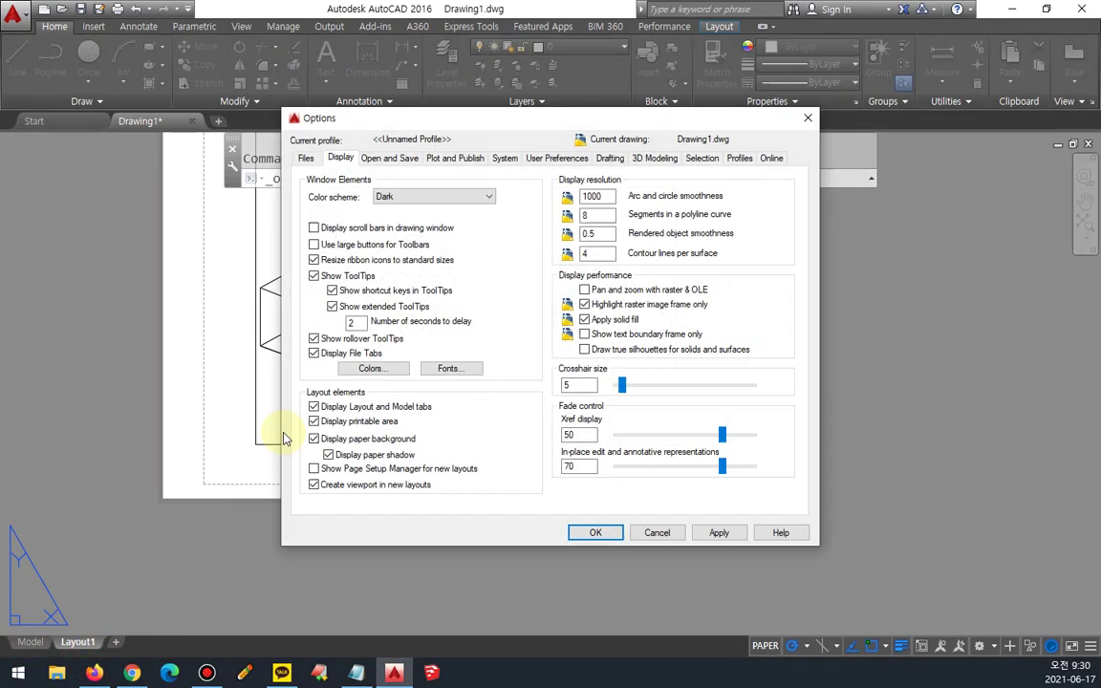
mouse_move(323, 170)
mouse_down()
mouse_move(369, 137)
mouse_move(360, 183)
mouse_up()
mouse_move(330, 380)
mouse_down()
mouse_move(292, 420)
mouse_move(421, 478)
mouse_move(367, 375)
mouse_move(351, 367)
mouse_up()
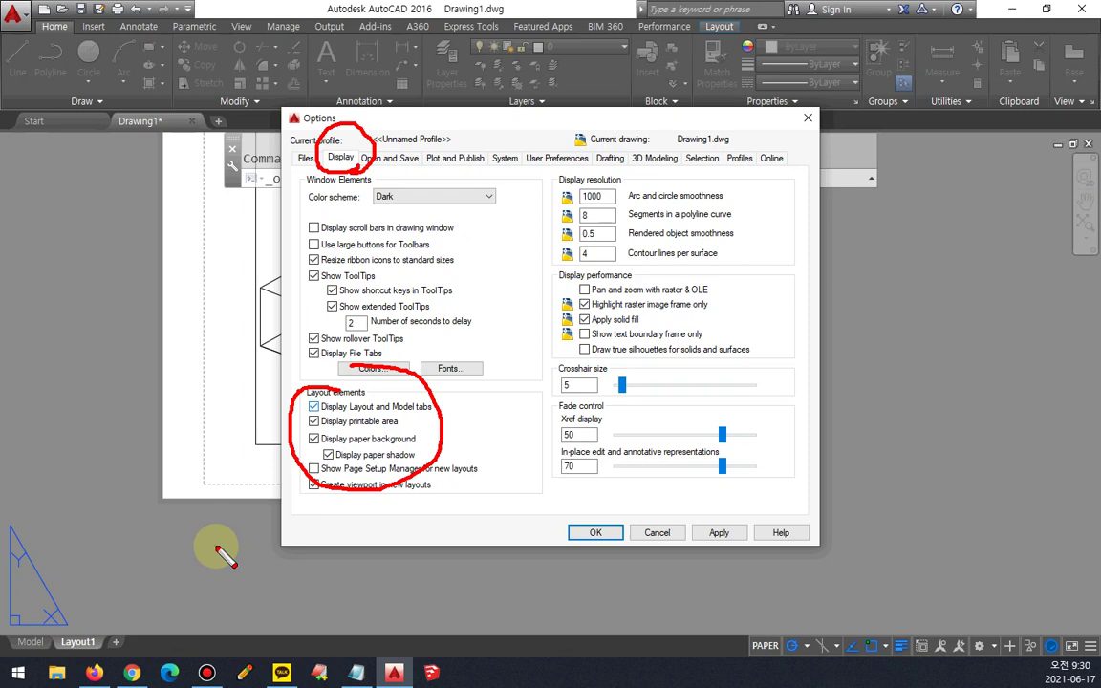
click(595, 532)
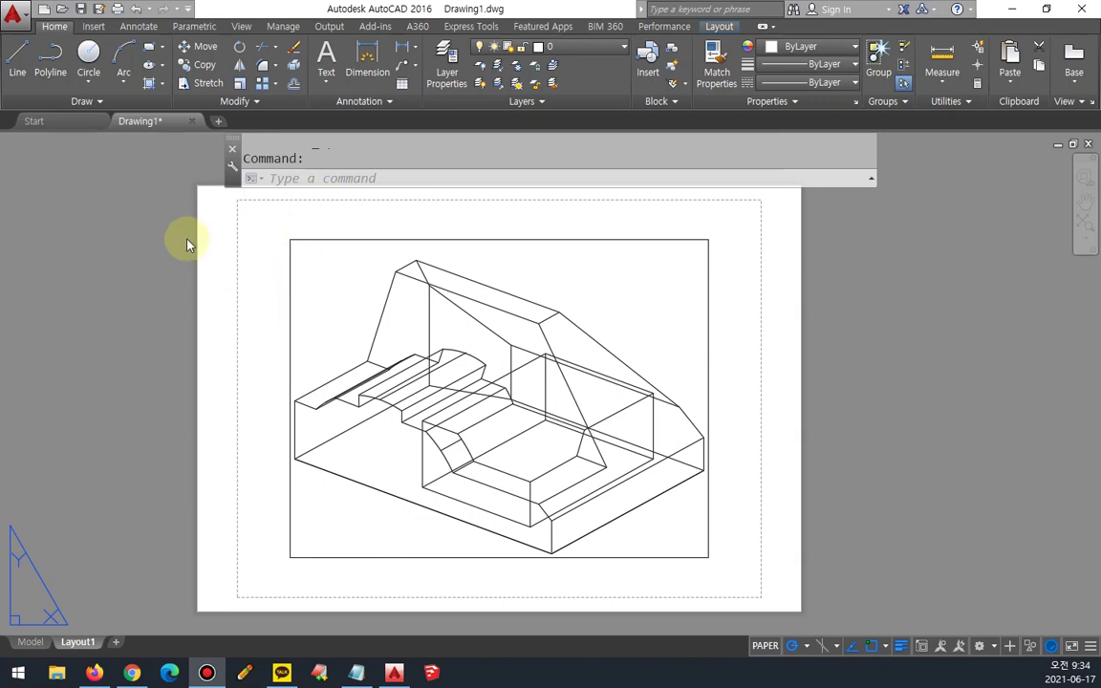
Modify Layout1's page setup to use the monochrome.ctb plot style table.
right_click(88, 641)
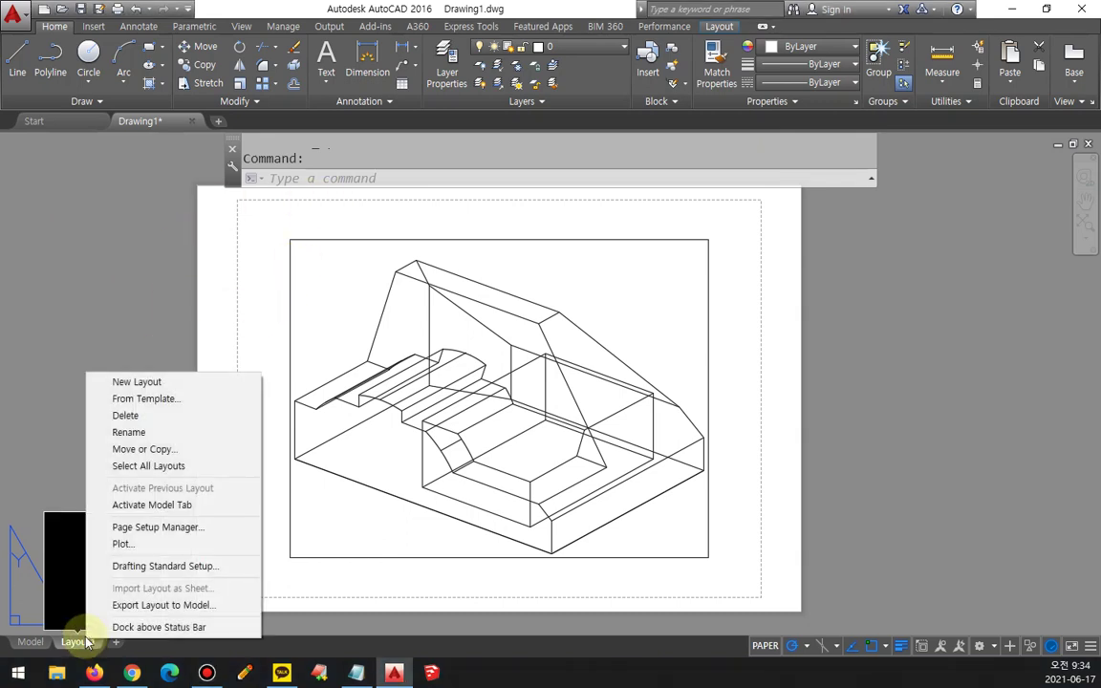
click(198, 527)
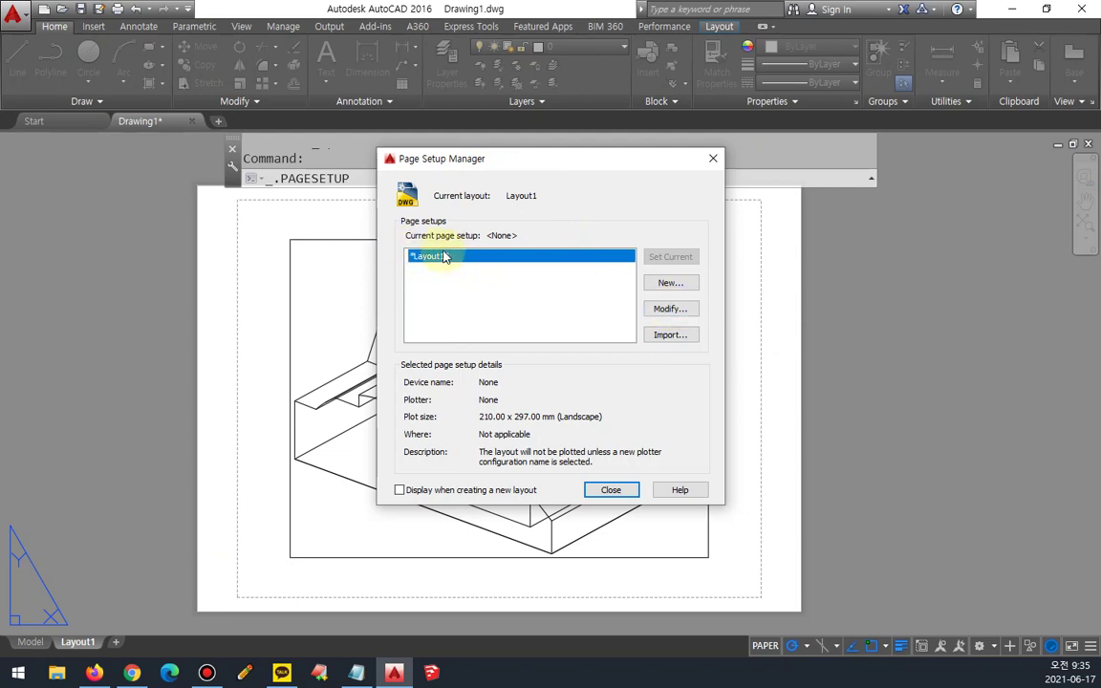
click(659, 308)
drag(442, 132, 380, 139)
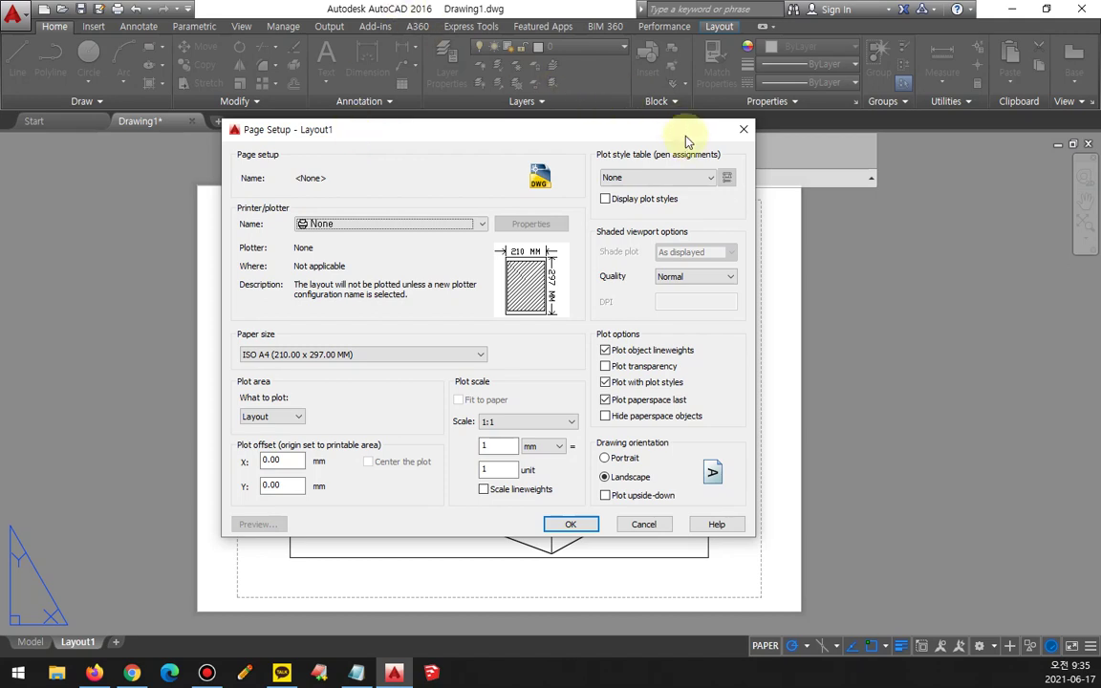
click(685, 176)
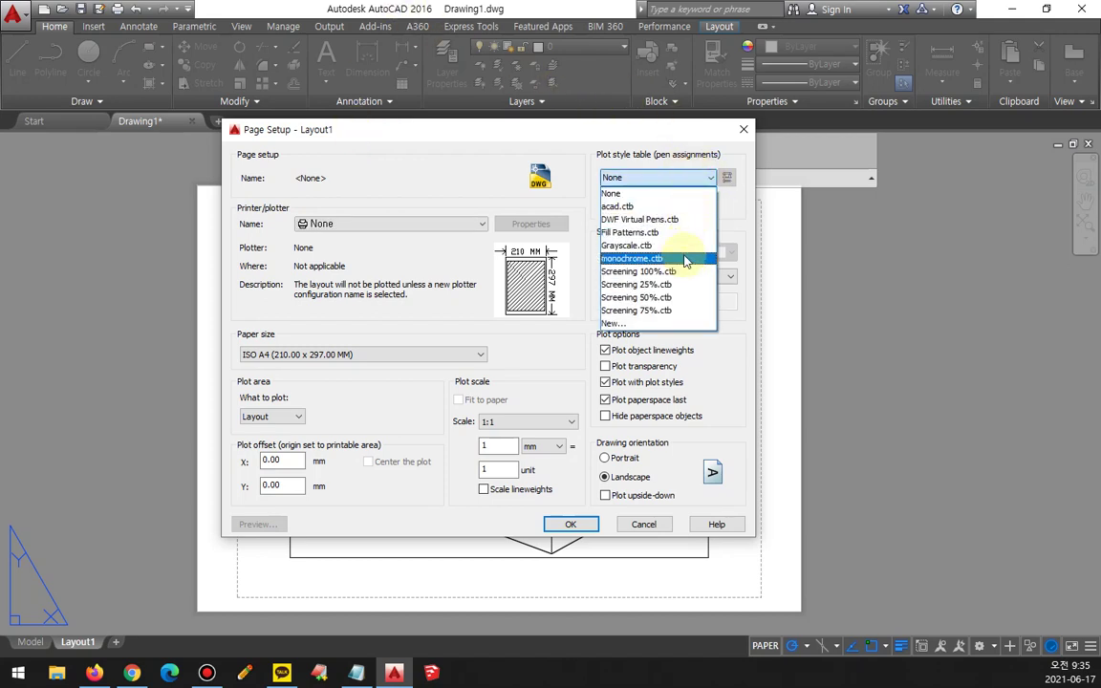
click(685, 258)
In monochrome.ctb, select Color 1 through Color 255, keep the lineweight at Use object lineweight, and save the table.
click(727, 177)
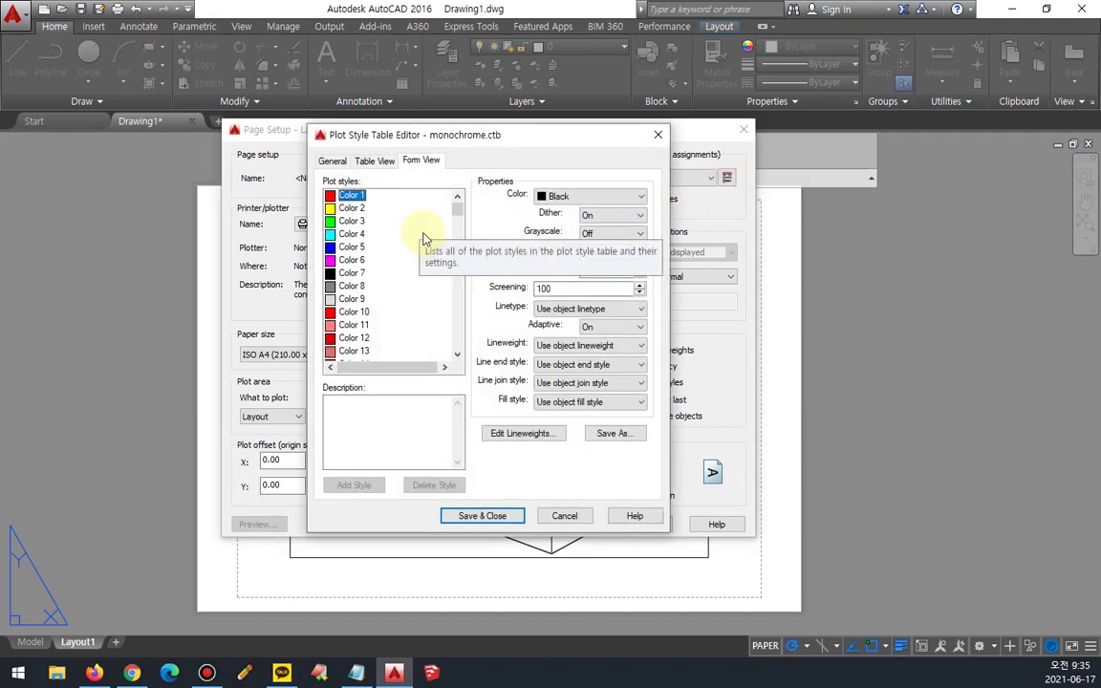
drag(461, 214, 456, 345)
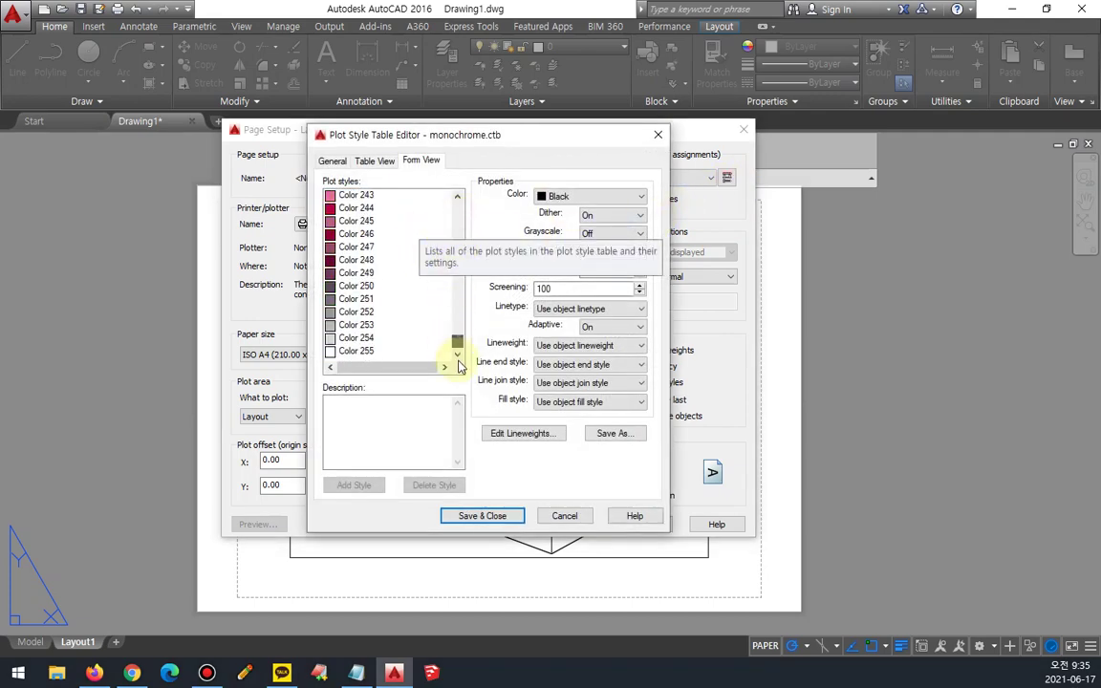
shift+click(348, 352)
click(626, 345)
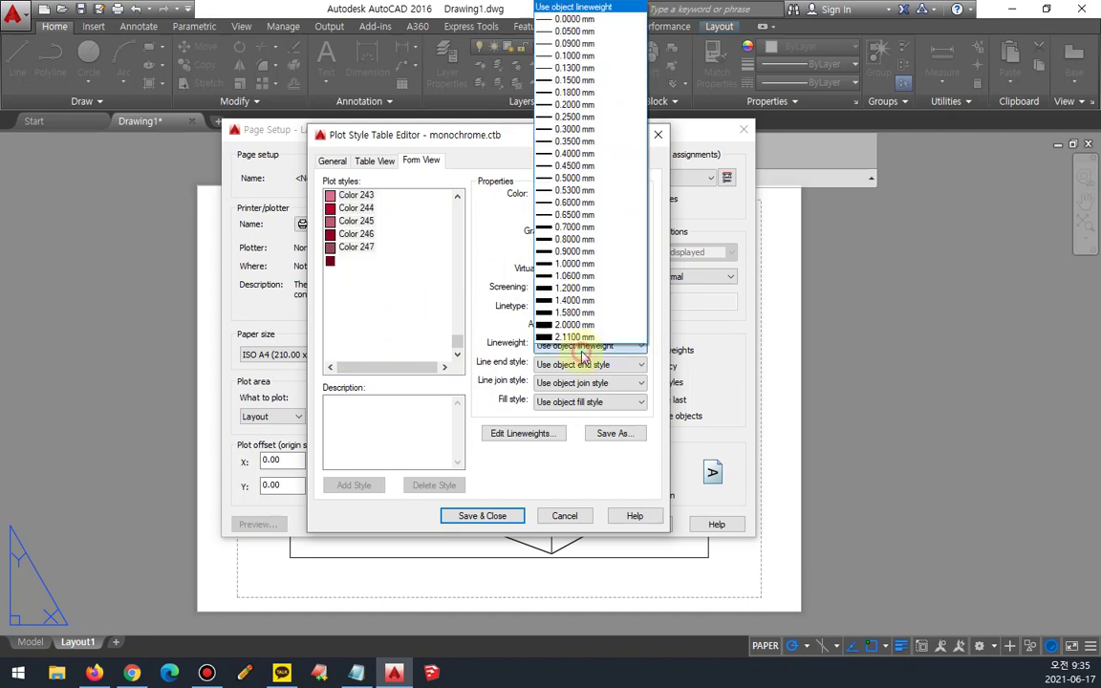
click(573, 6)
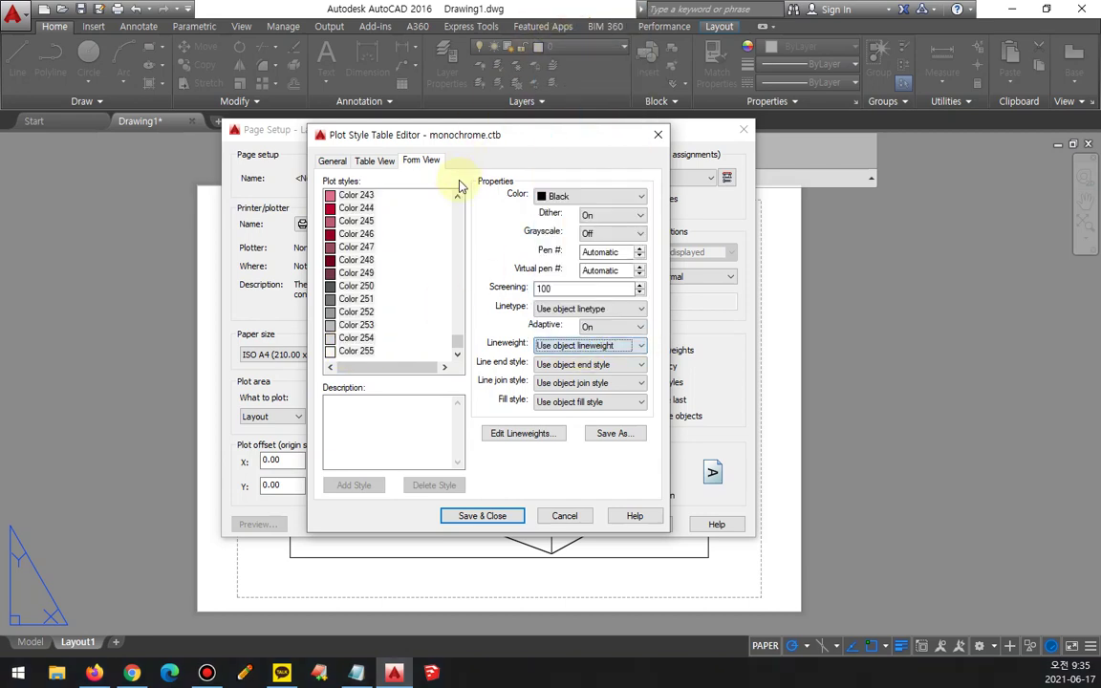
click(485, 514)
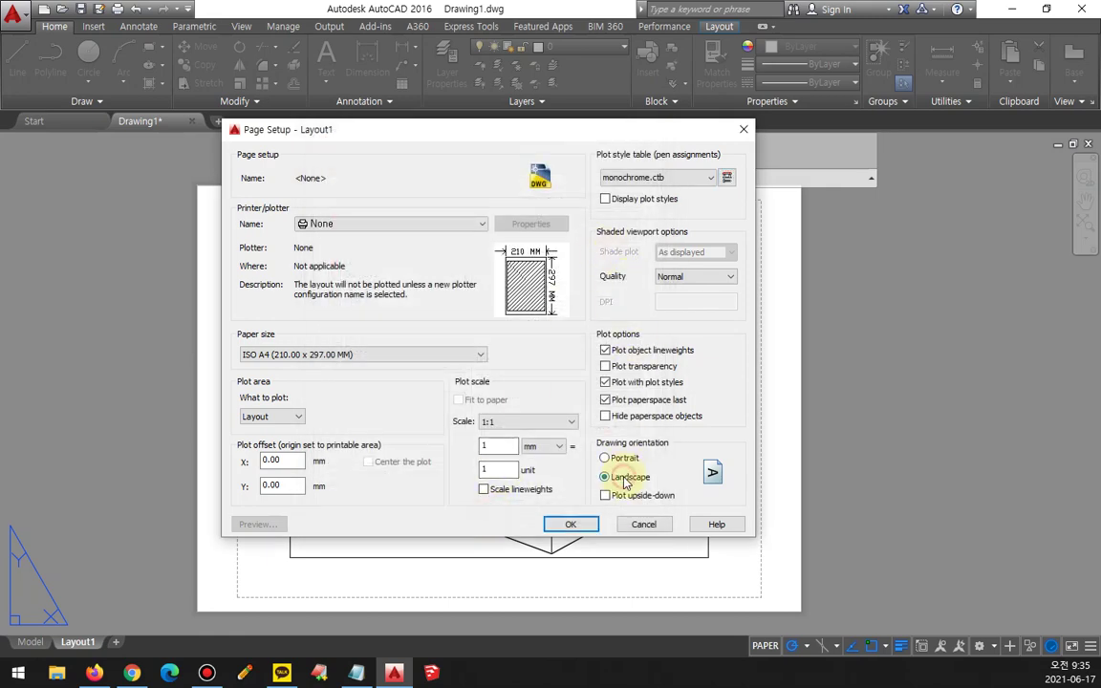
Set the page setup's printer to HP Officejet 7110 series and keep Layout as the area to plot.
click(388, 222)
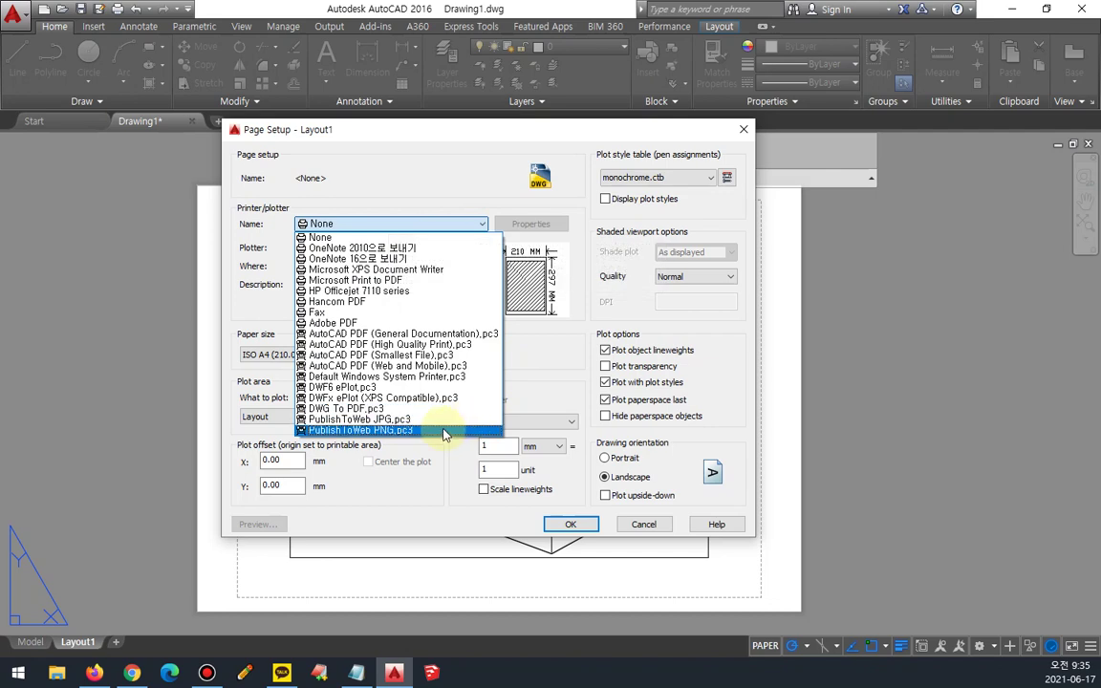
click(427, 295)
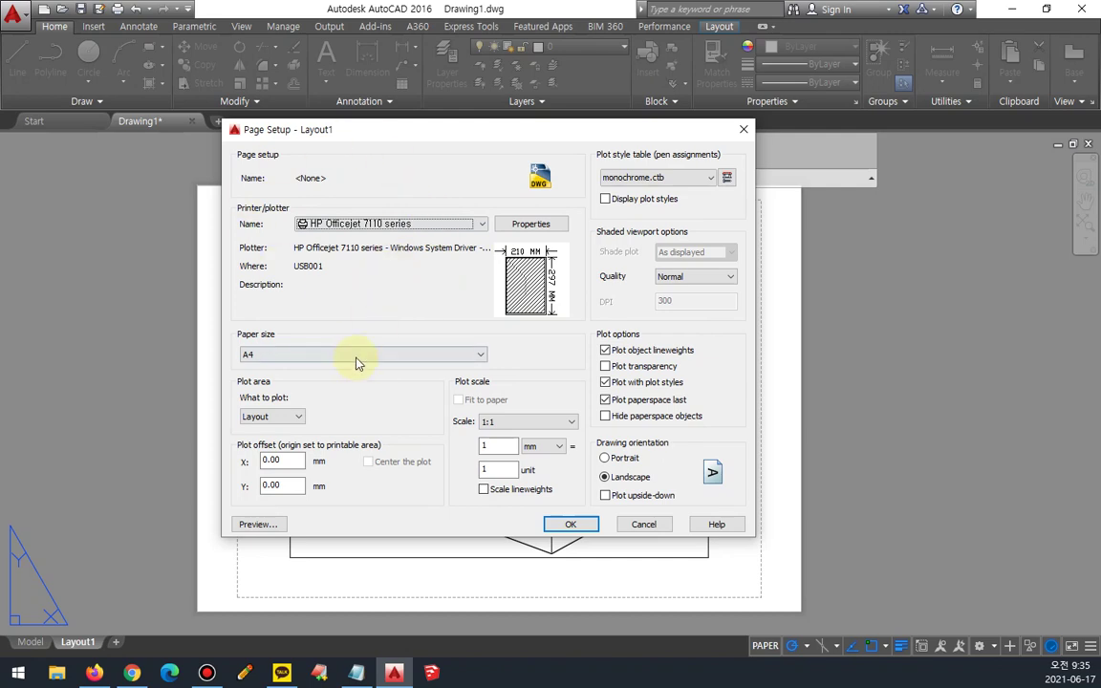
click(286, 418)
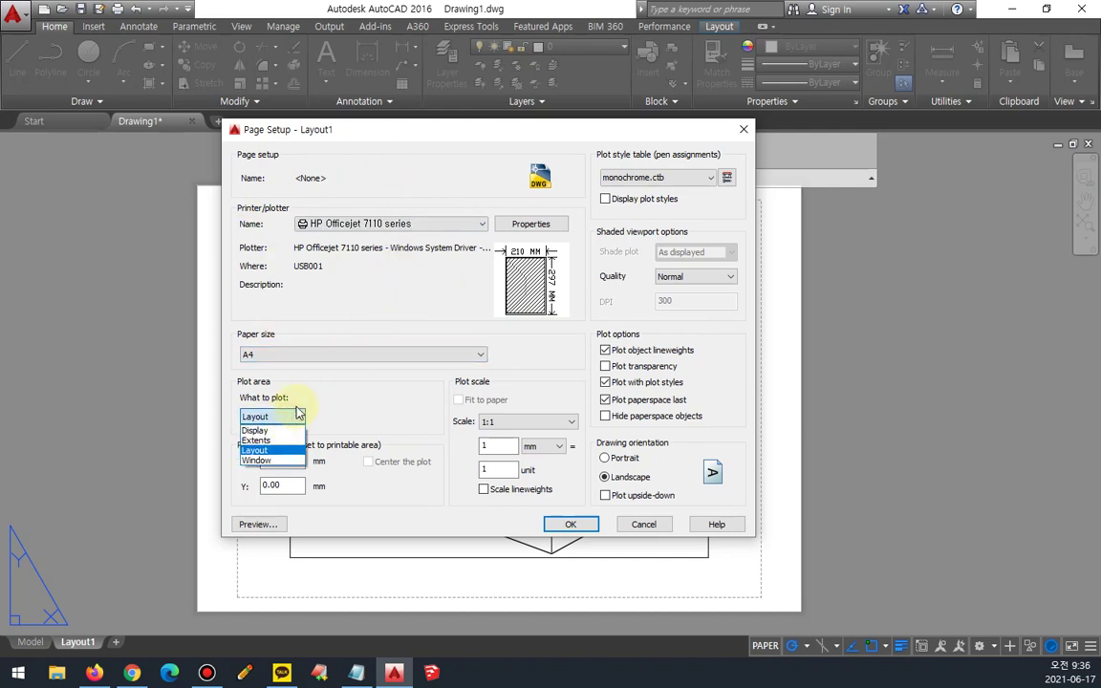
click(329, 386)
Examine the plot area, plot offset and plot scale settings, including the Center the plot option.
mouse_move(300, 457)
mouse_down()
mouse_move(247, 461)
mouse_move(332, 423)
mouse_move(295, 455)
mouse_up()
mouse_move(426, 449)
mouse_down()
mouse_move(523, 483)
mouse_move(552, 508)
mouse_up()
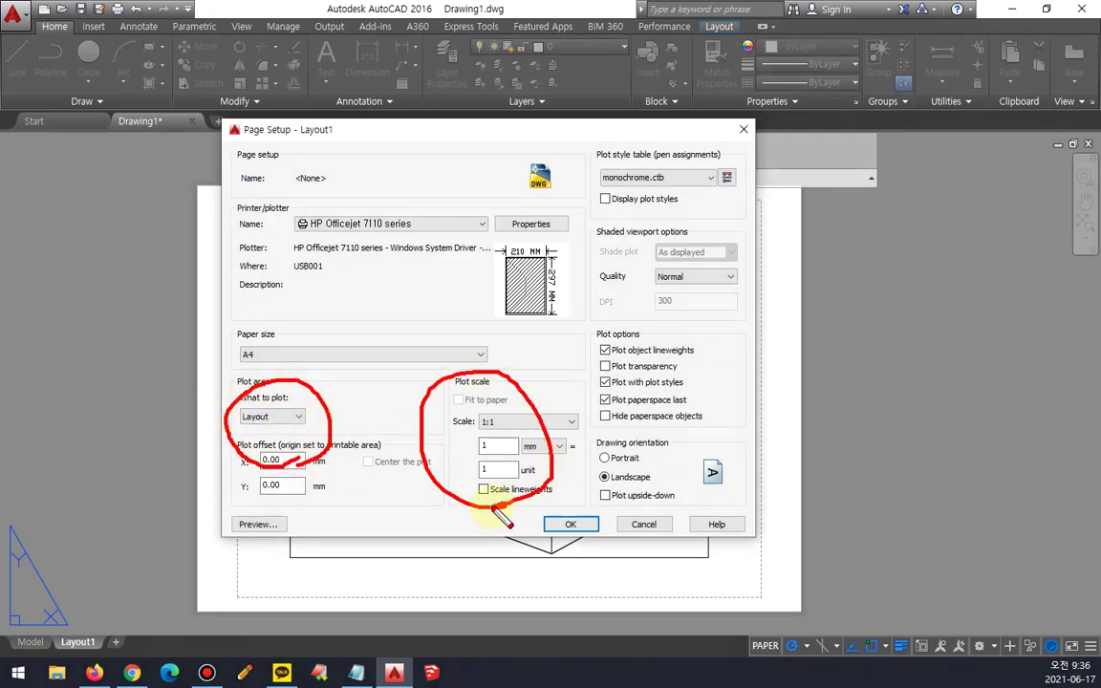
key(e)
mouse_move(212, 382)
shift+mouse_down()
mouse_move(585, 384)
mouse_move(587, 466)
mouse_move(369, 506)
mouse_move(225, 509)
mouse_move(218, 384)
shift+mouse_up()
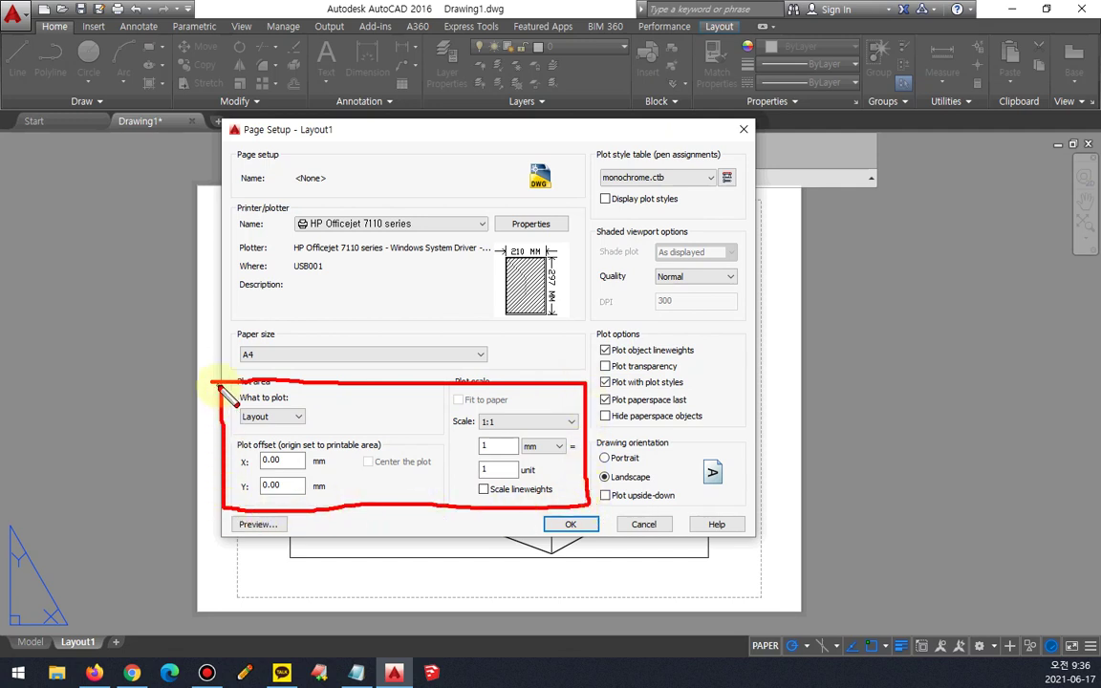
drag(177, 414, 202, 417)
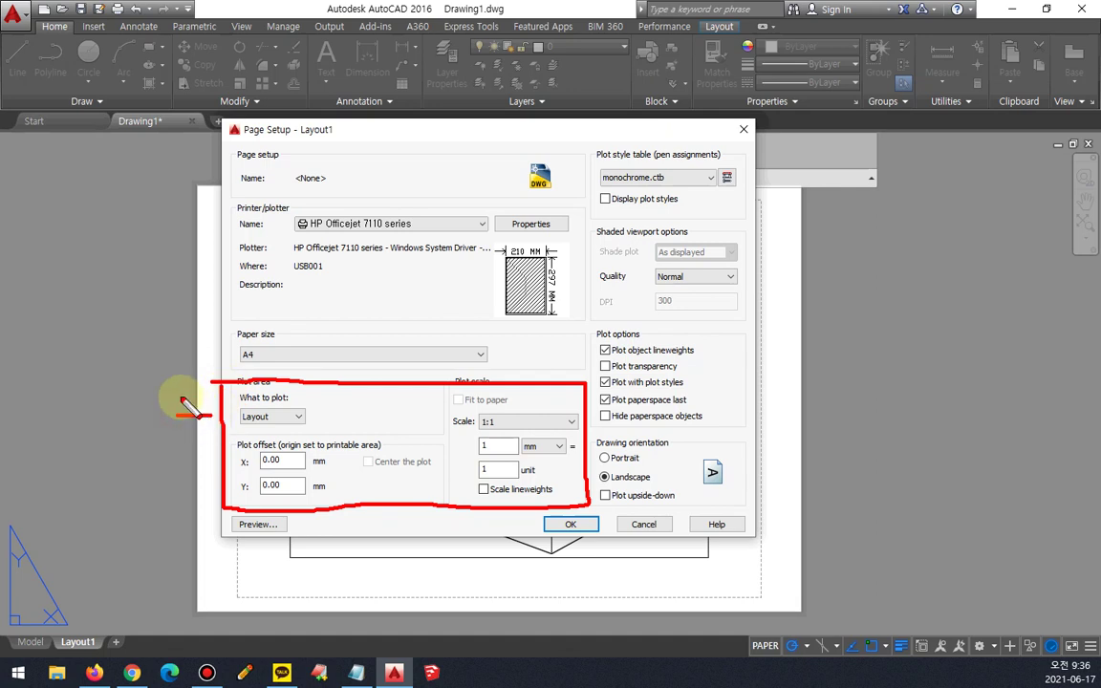
mouse_move(396, 537)
mouse_down()
mouse_move(395, 488)
mouse_move(373, 481)
mouse_move(401, 492)
mouse_up()
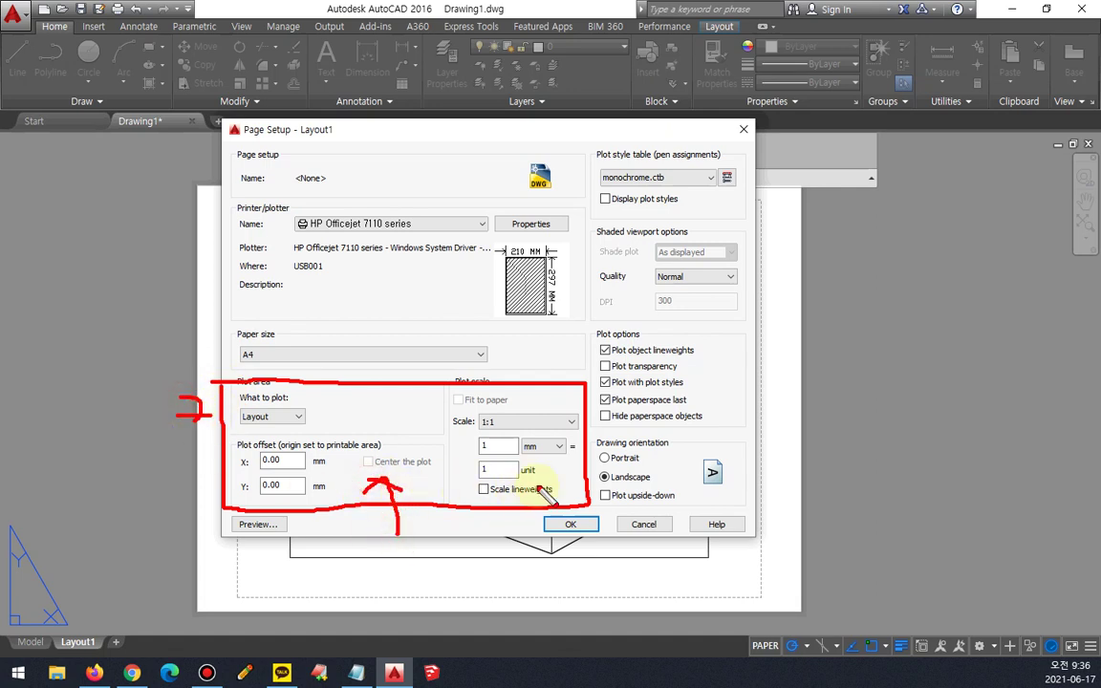
Examine the plot scale, plot style table, drawing orientation, printer and paper size settings in Layout1's page setup.
drag(521, 395, 543, 389)
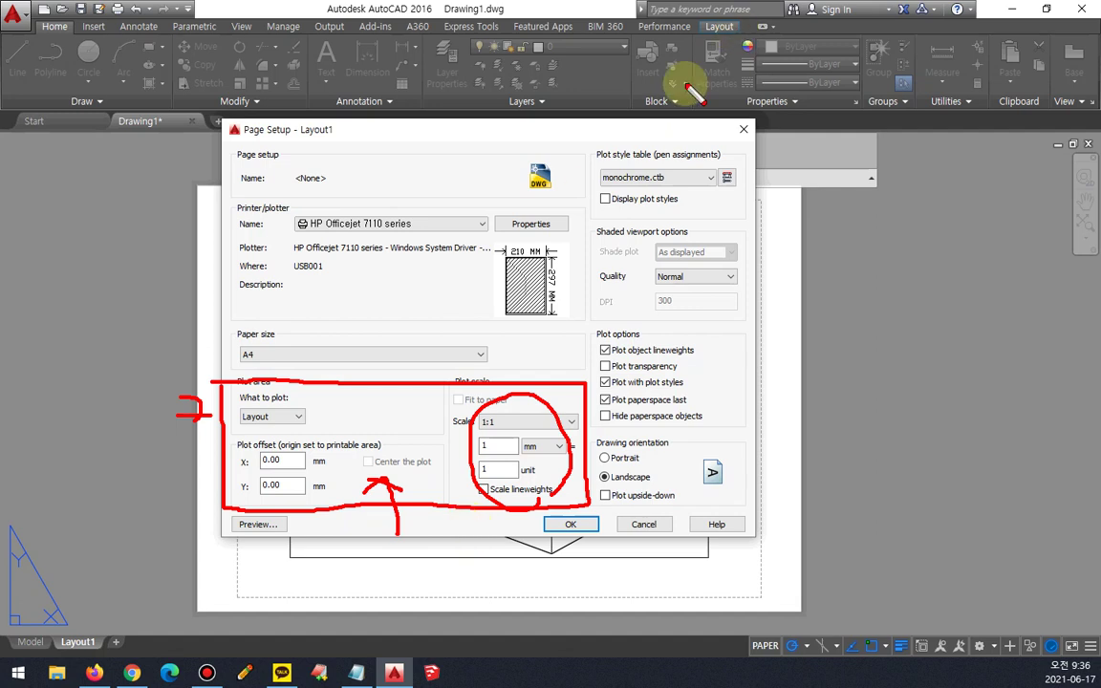
drag(672, 212, 606, 205)
drag(626, 143, 669, 218)
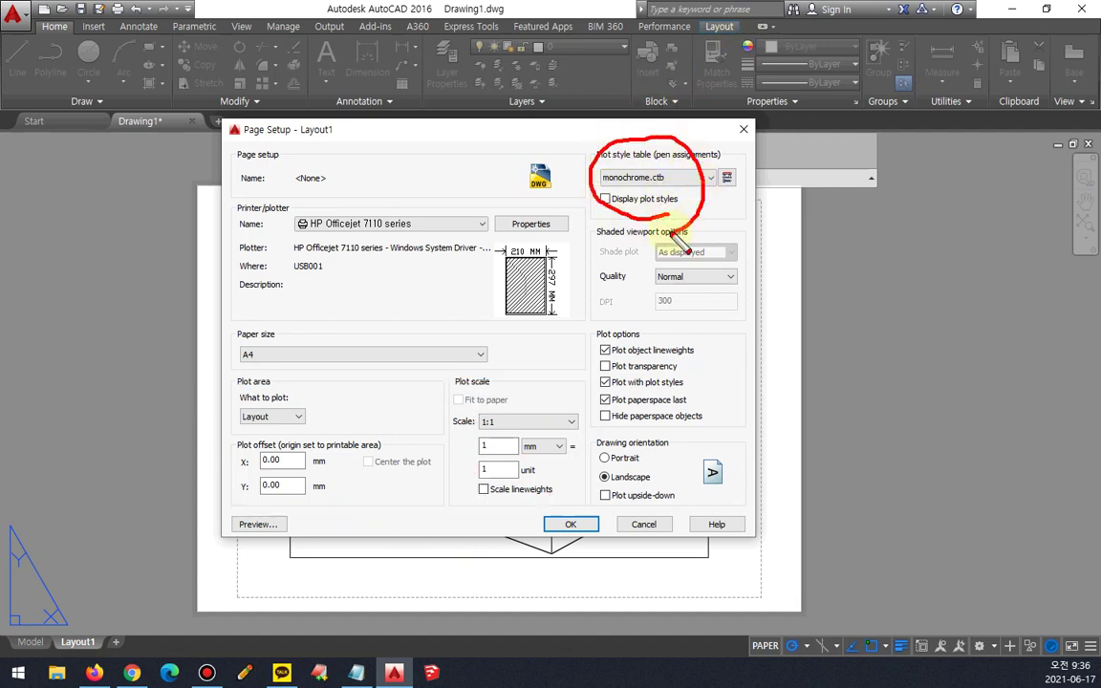
drag(651, 516, 720, 525)
mouse_move(344, 204)
mouse_down()
mouse_move(357, 198)
mouse_move(384, 279)
mouse_up()
mouse_move(247, 372)
mouse_down()
mouse_move(241, 355)
mouse_move(287, 318)
mouse_move(283, 386)
mouse_move(257, 390)
mouse_up()
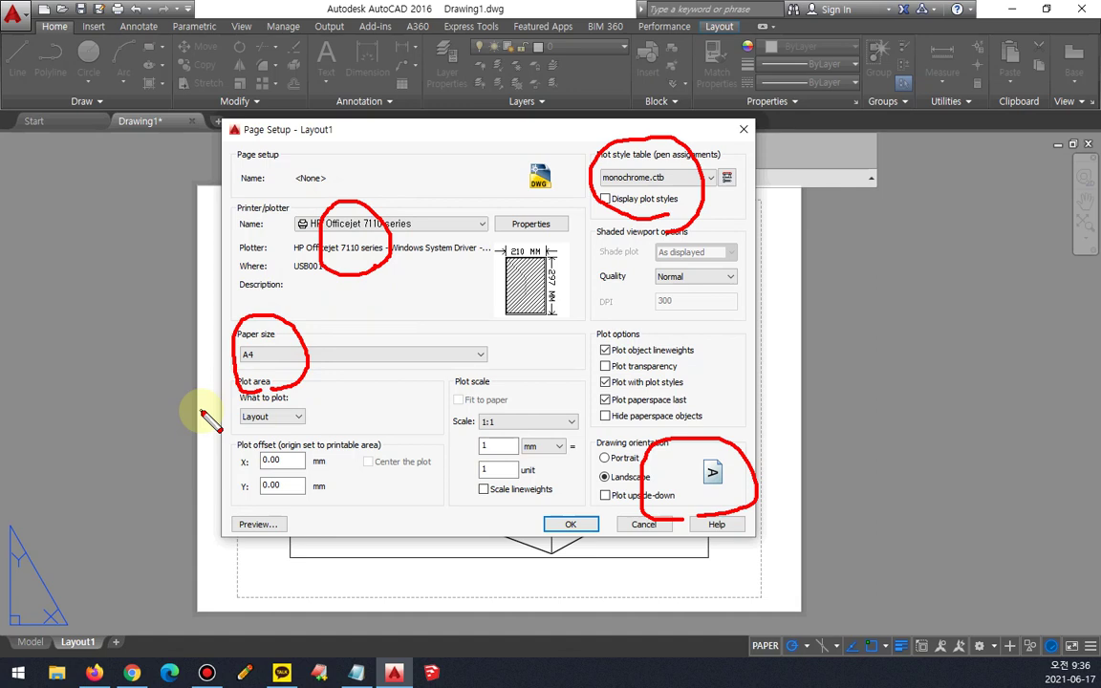
key(Escape)
Set the page setup's printer to Adobe PDF, accept the settings and close the Page Setup Manager.
click(409, 223)
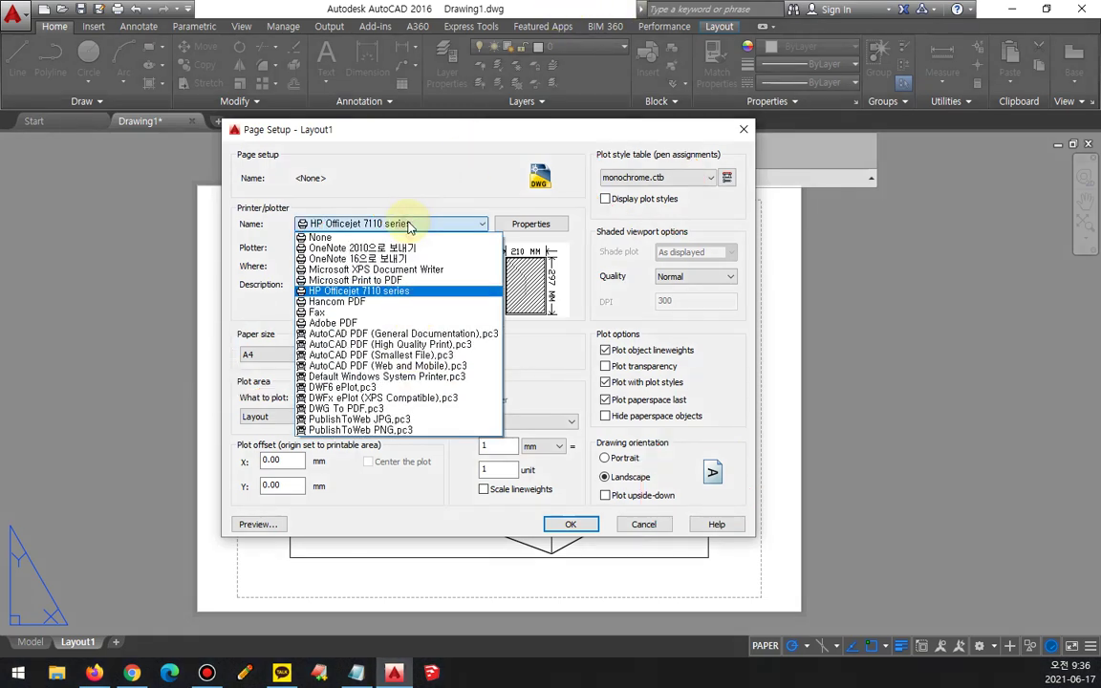
click(448, 325)
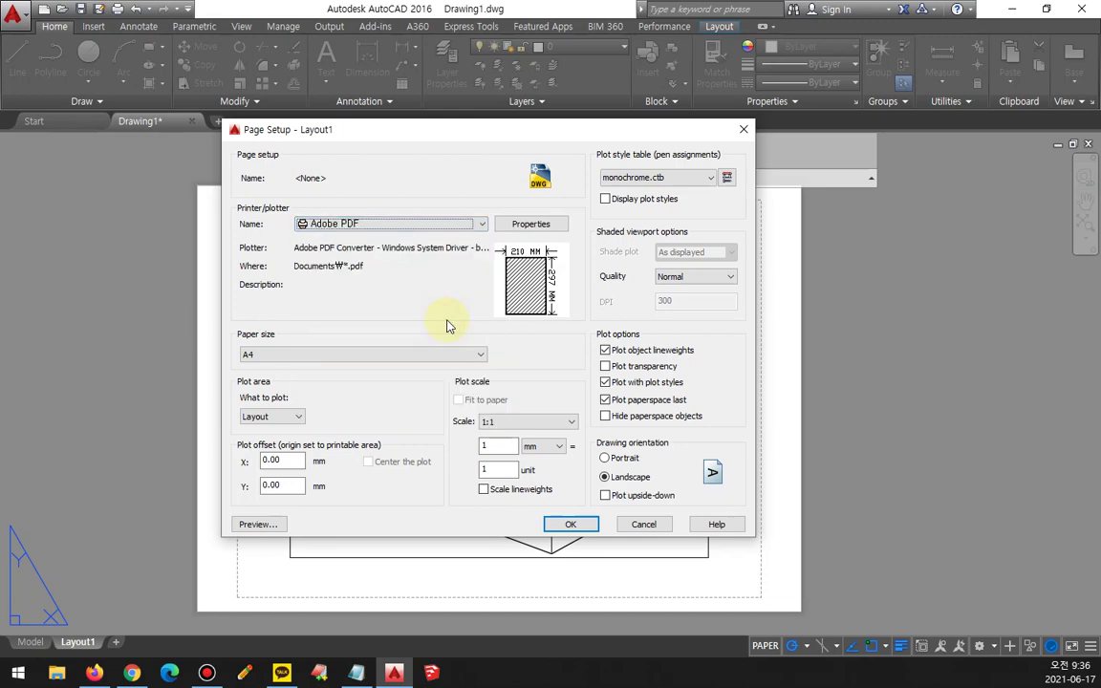
click(573, 523)
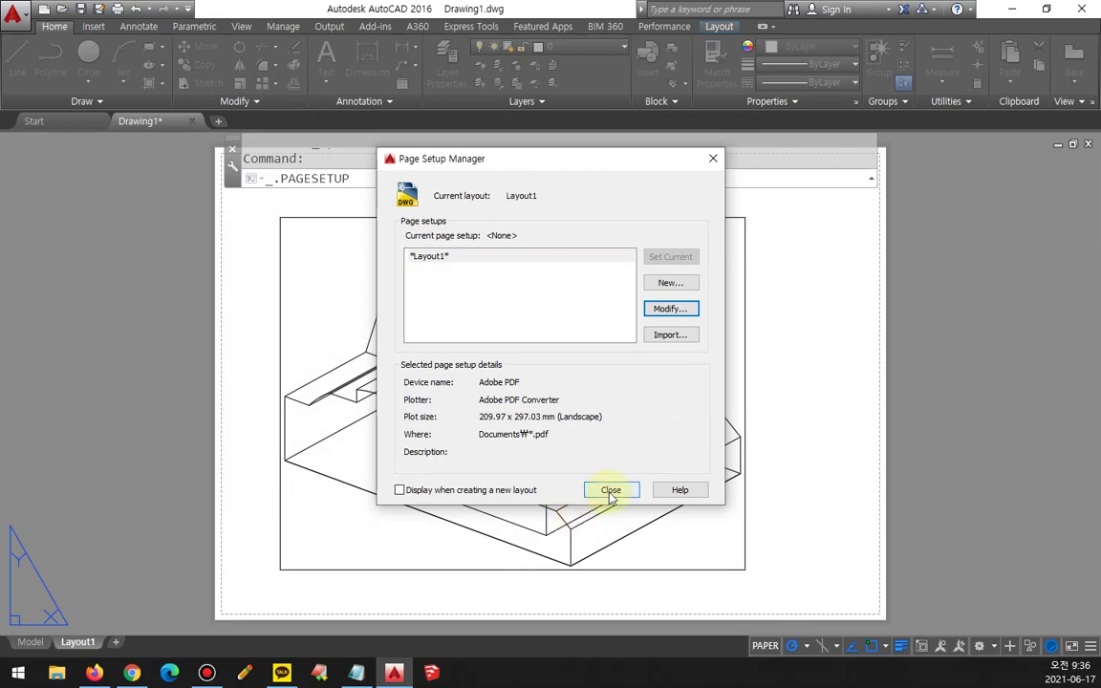
click(611, 490)
middle_drag(525, 407, 521, 450)
scroll(511, 442, down, 2)
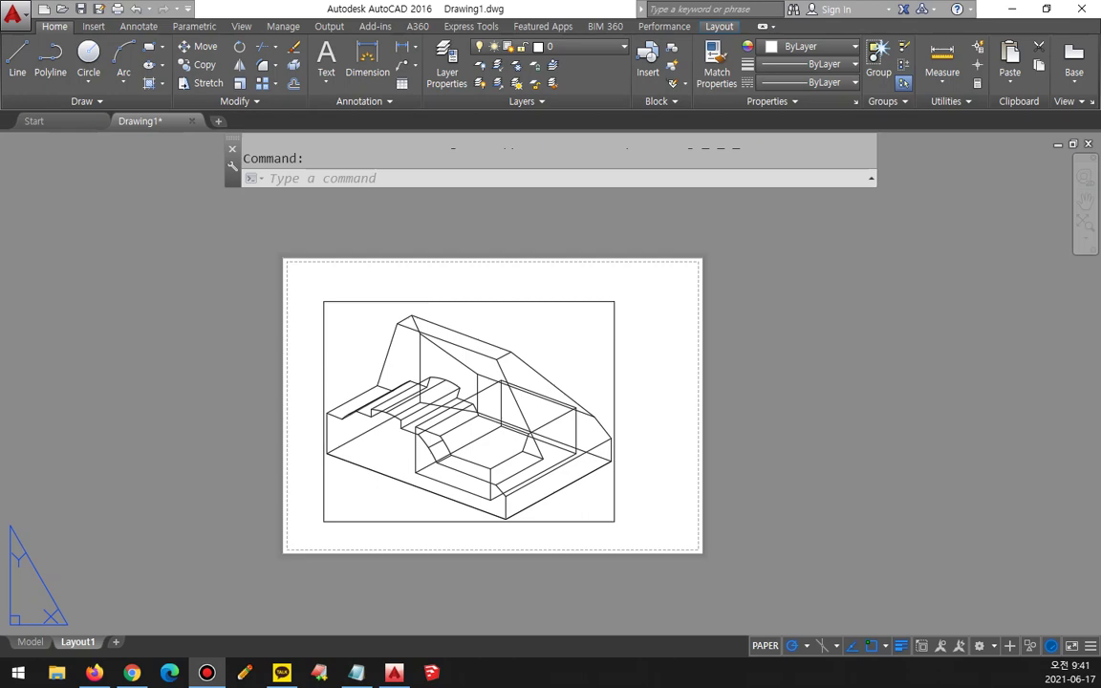
Switch to the Notepad notes, read the MView line, and return to AutoCAD.
click(355, 673)
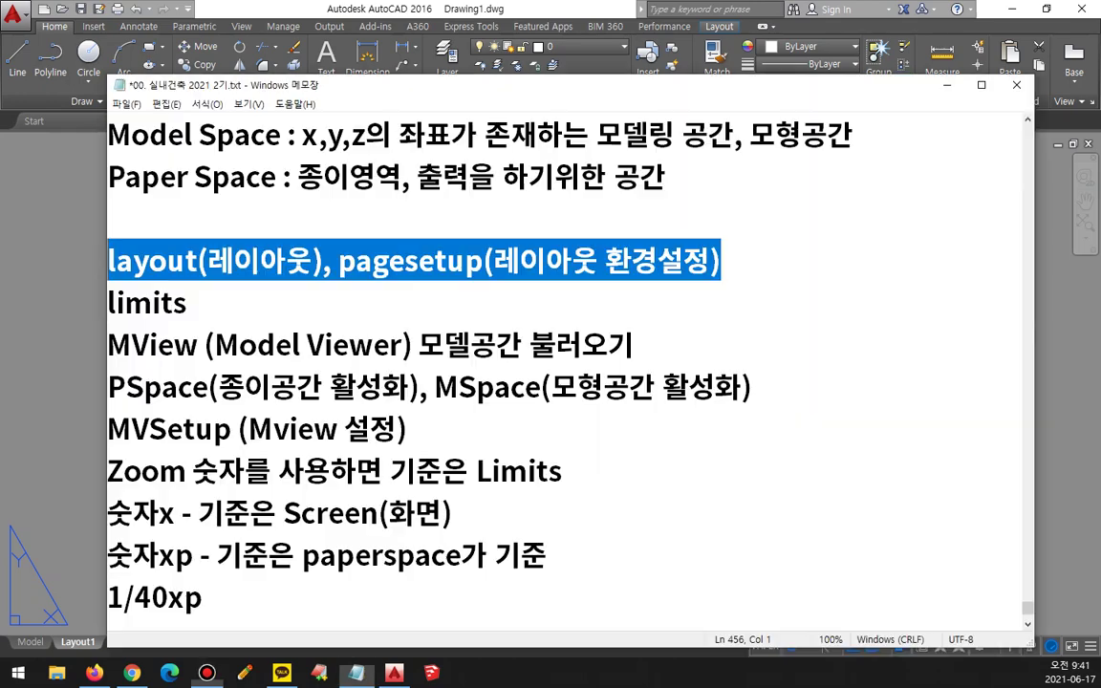
click(239, 346)
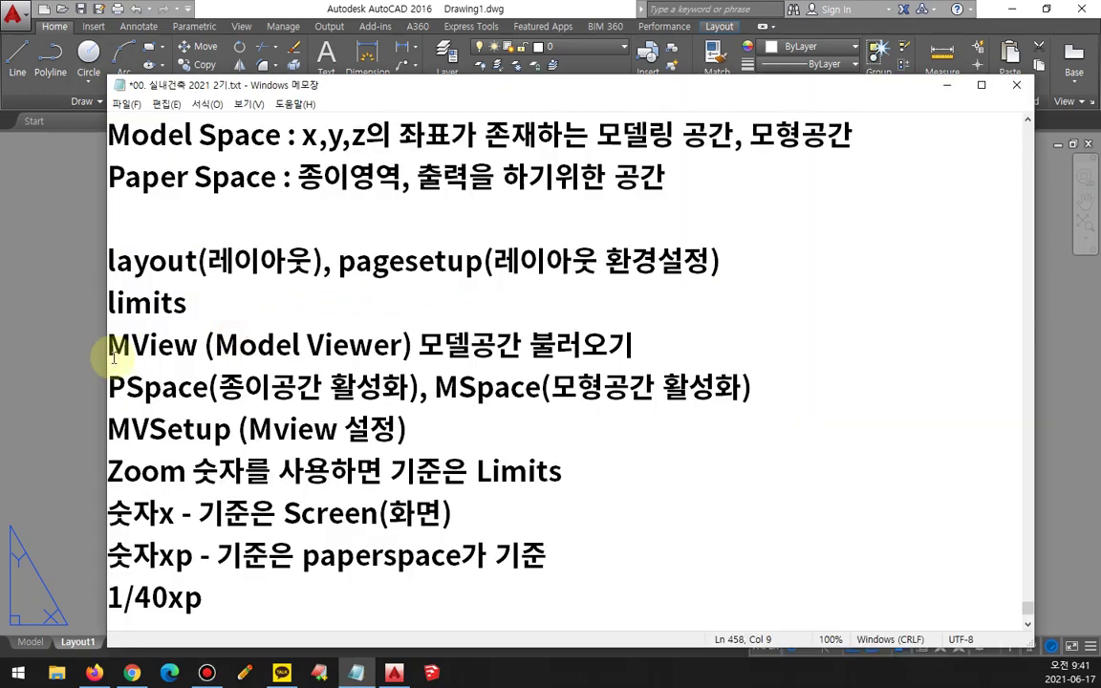
key(ctrl+alt+d)
mouse_move(114, 360)
mouse_down()
mouse_move(211, 343)
mouse_move(93, 326)
mouse_move(112, 359)
mouse_move(189, 353)
mouse_move(143, 327)
mouse_move(112, 363)
mouse_up()
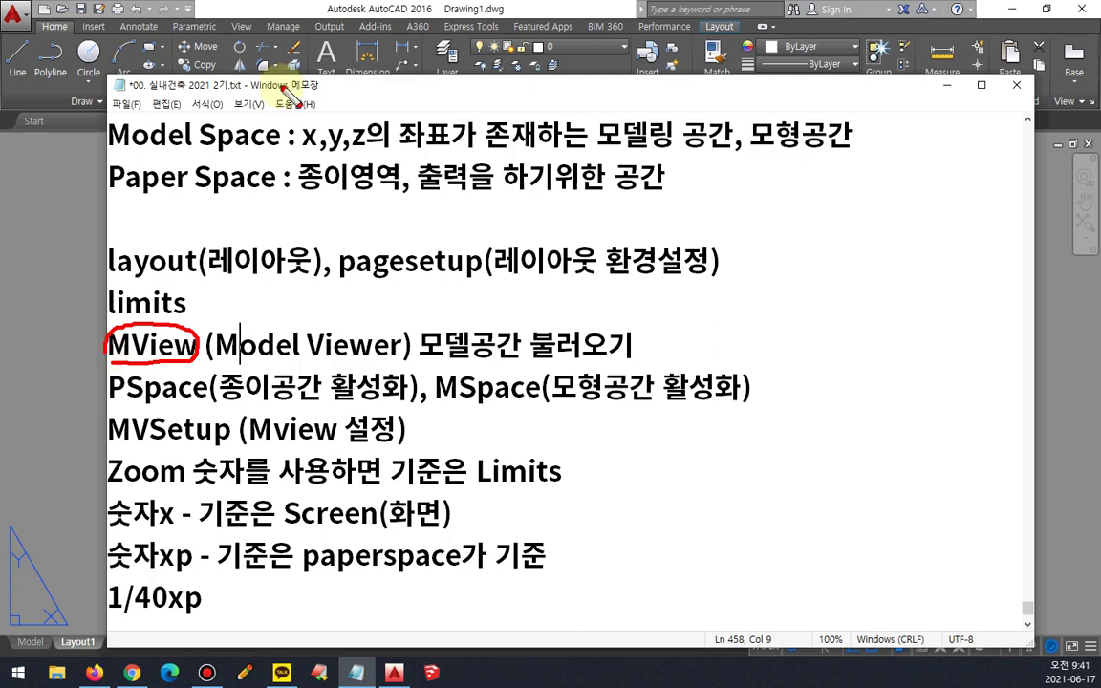
click(443, 15)
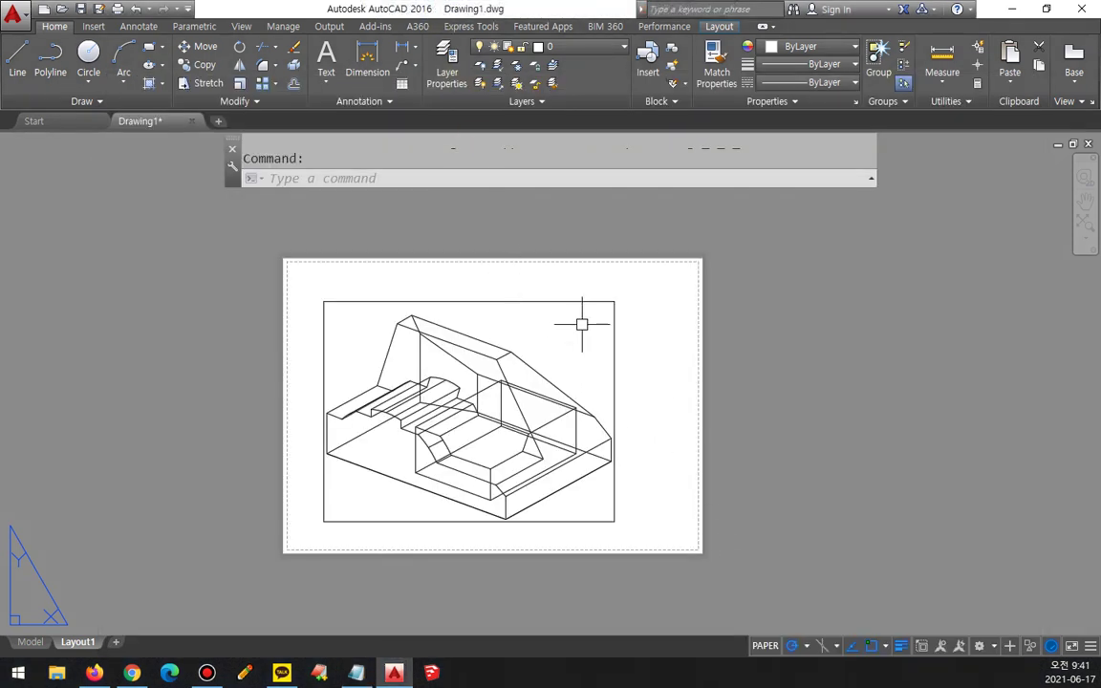
Examine the layout's viewport by selecting across its border and trying to select the model lines inside it.
mouse_move(432, 312)
mouse_down()
mouse_move(401, 313)
mouse_move(562, 449)
mouse_move(383, 320)
mouse_up()
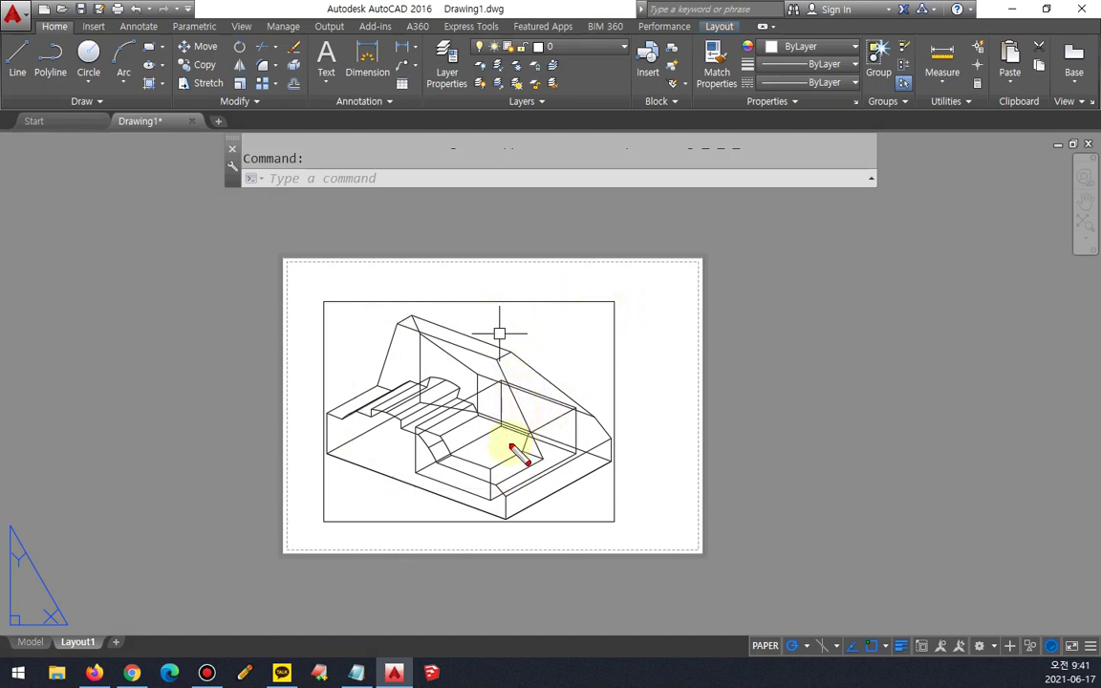
mouse_move(499, 465)
mouse_down()
mouse_move(460, 368)
mouse_move(519, 440)
mouse_move(475, 458)
mouse_up()
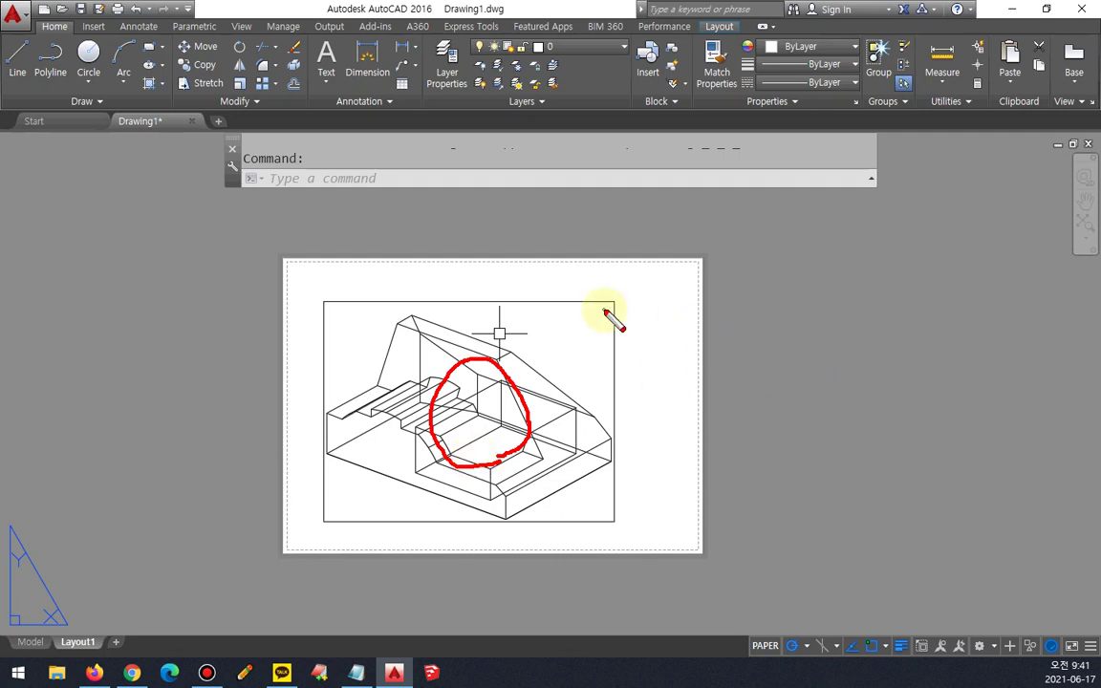
mouse_move(550, 301)
mouse_down()
mouse_move(611, 304)
mouse_move(611, 381)
mouse_up()
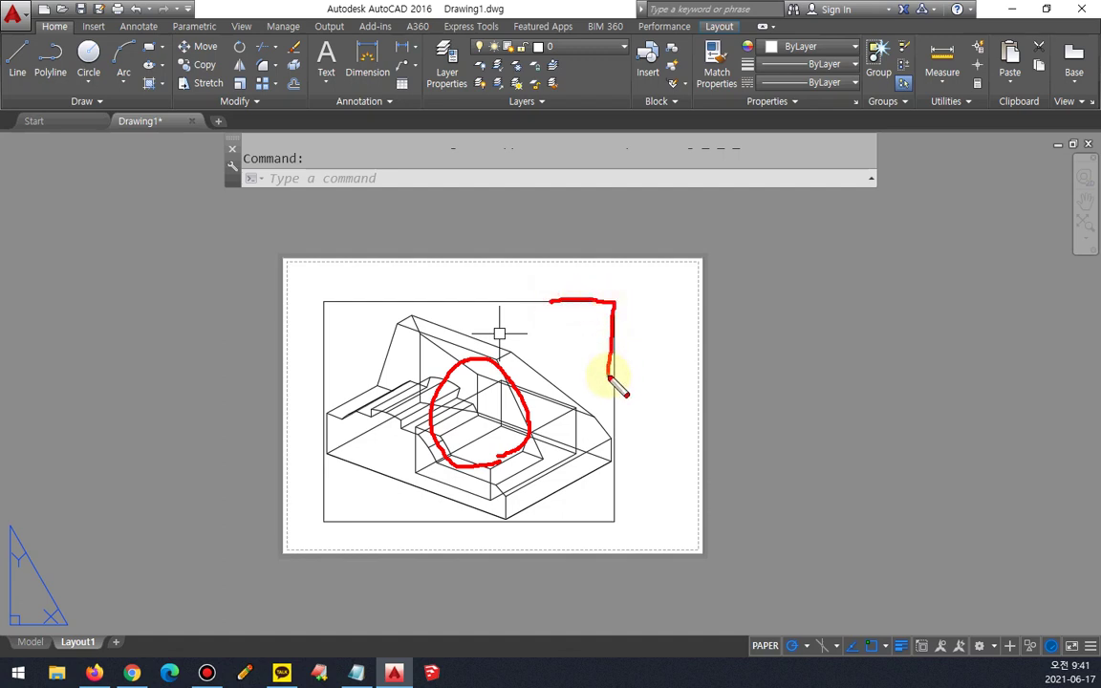
key(Escape)
click(633, 283)
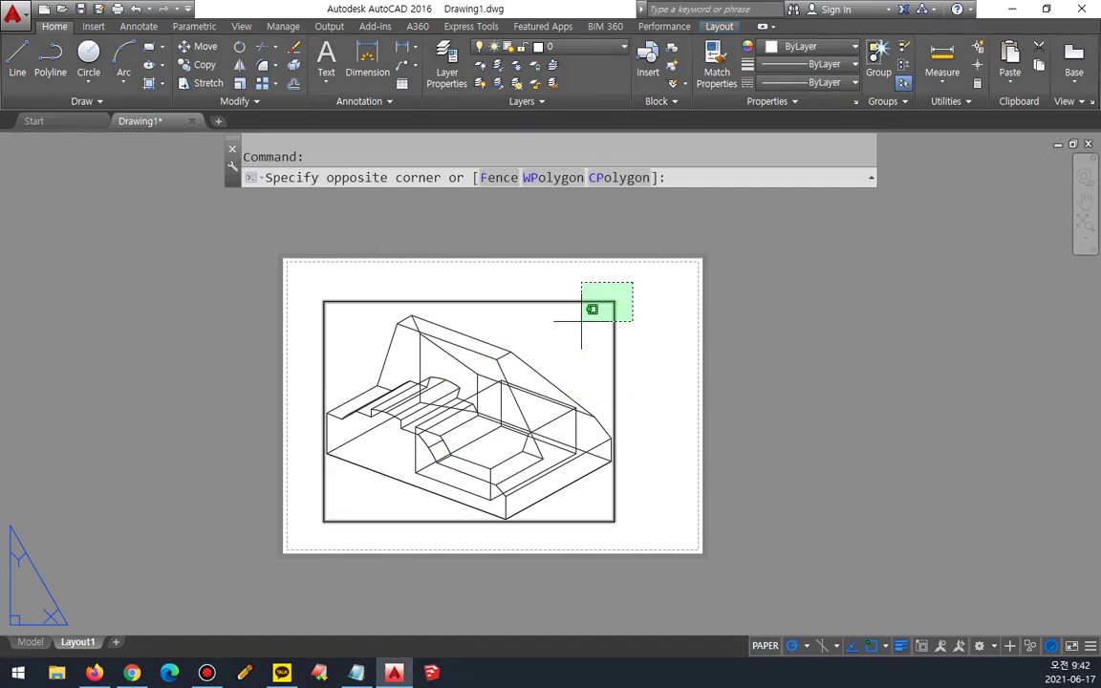
click(581, 321)
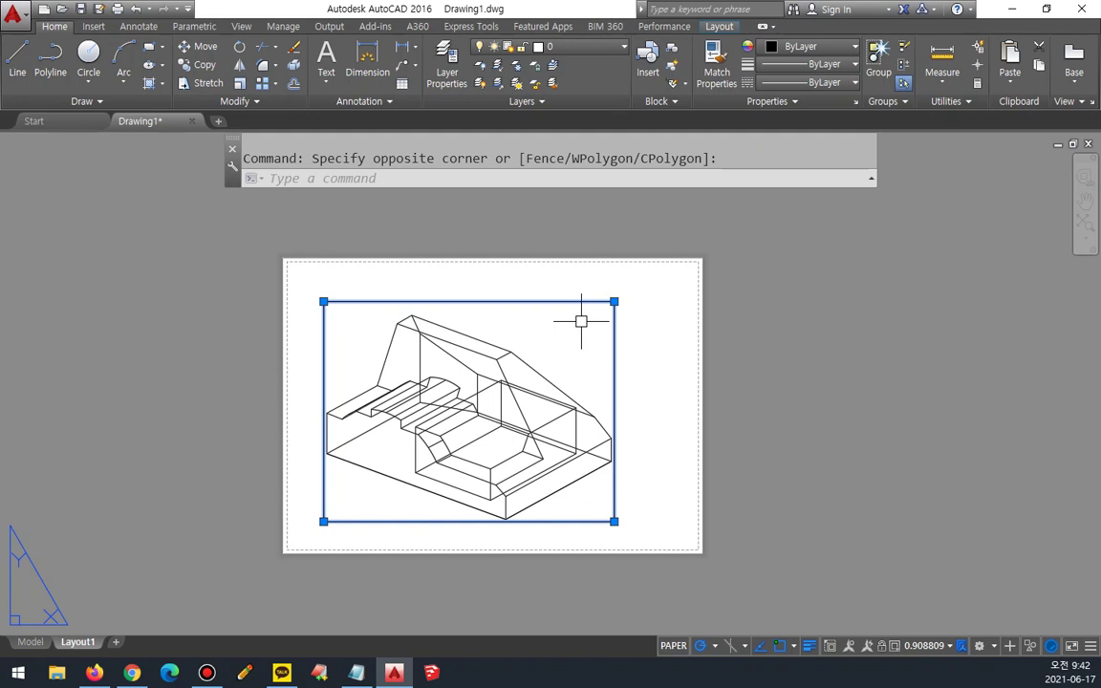
key(Escape)
click(585, 313)
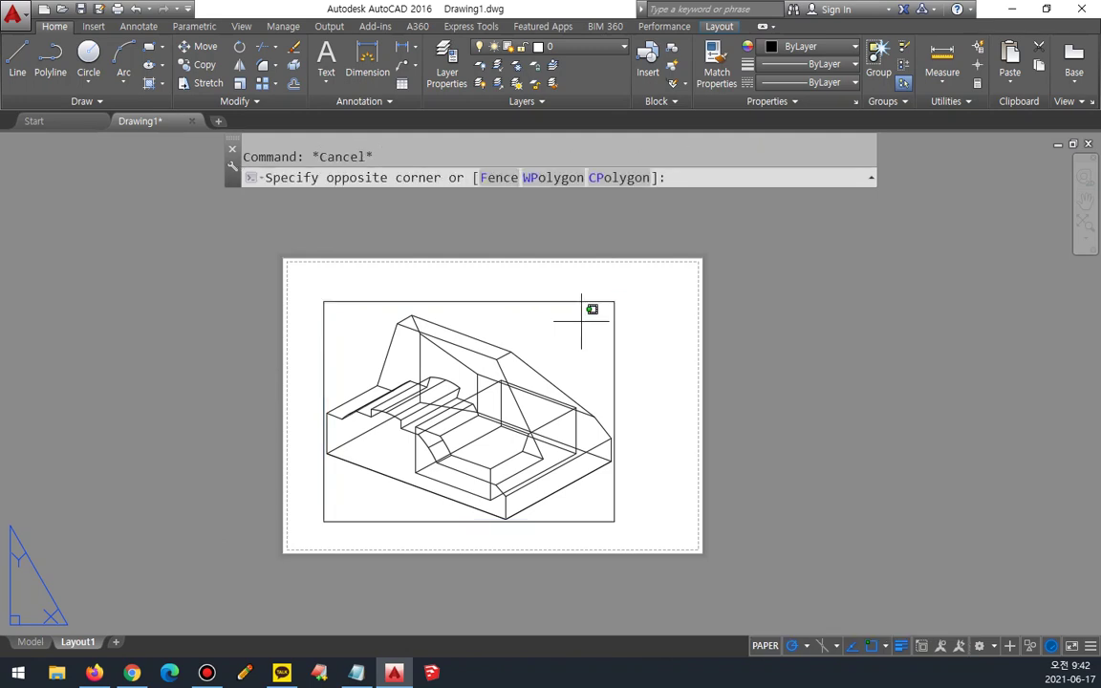
click(382, 478)
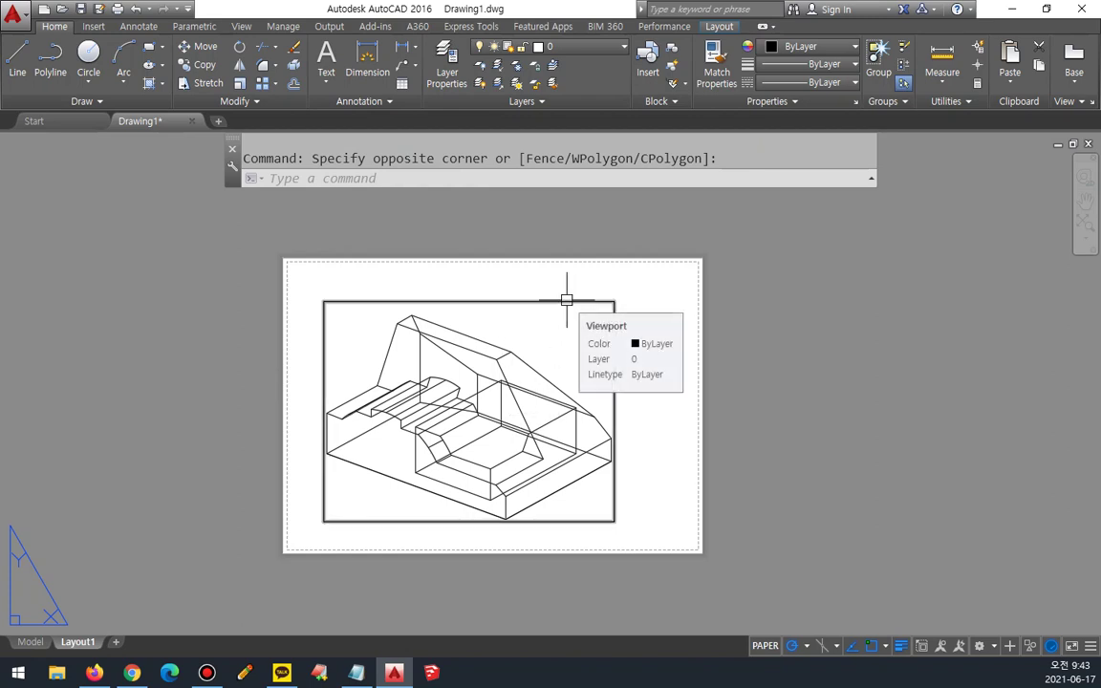
click(490, 304)
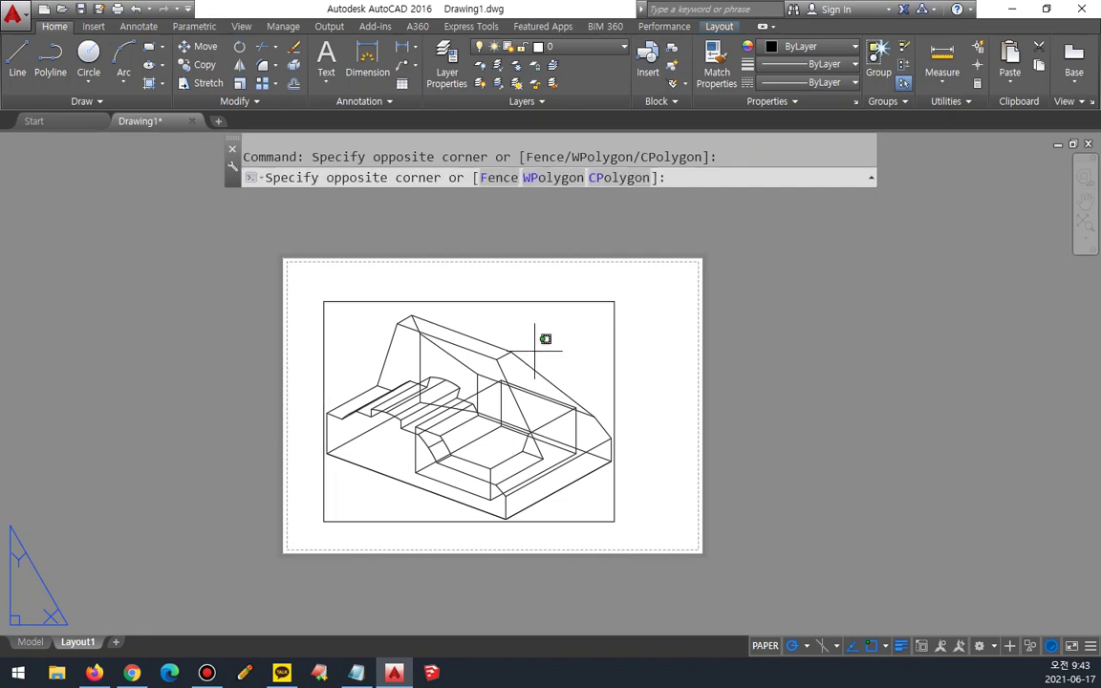
click(358, 450)
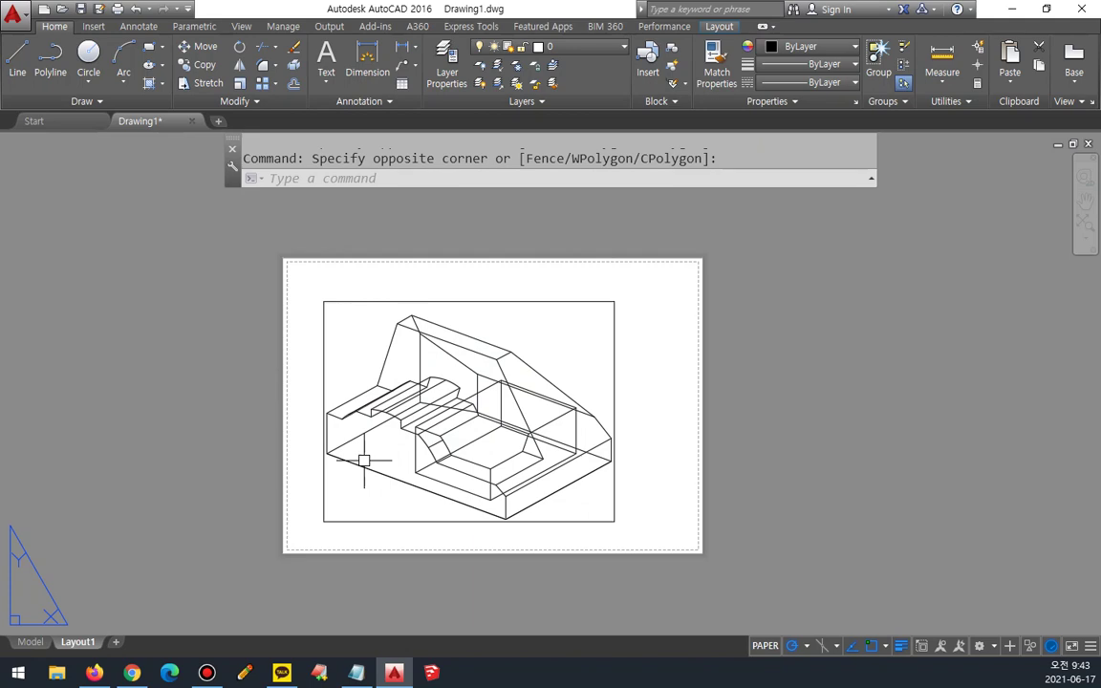
text(l)
key(Return)
click(511, 351)
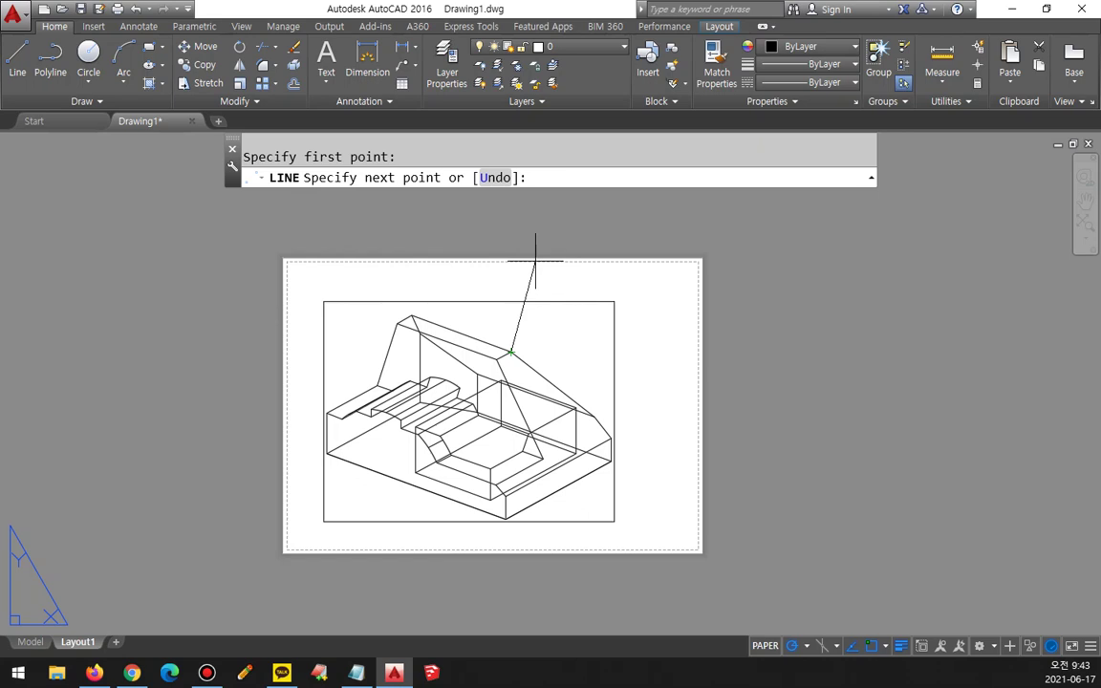
key(Escape)
Erase the existing viewport from Layout1.
click(546, 301)
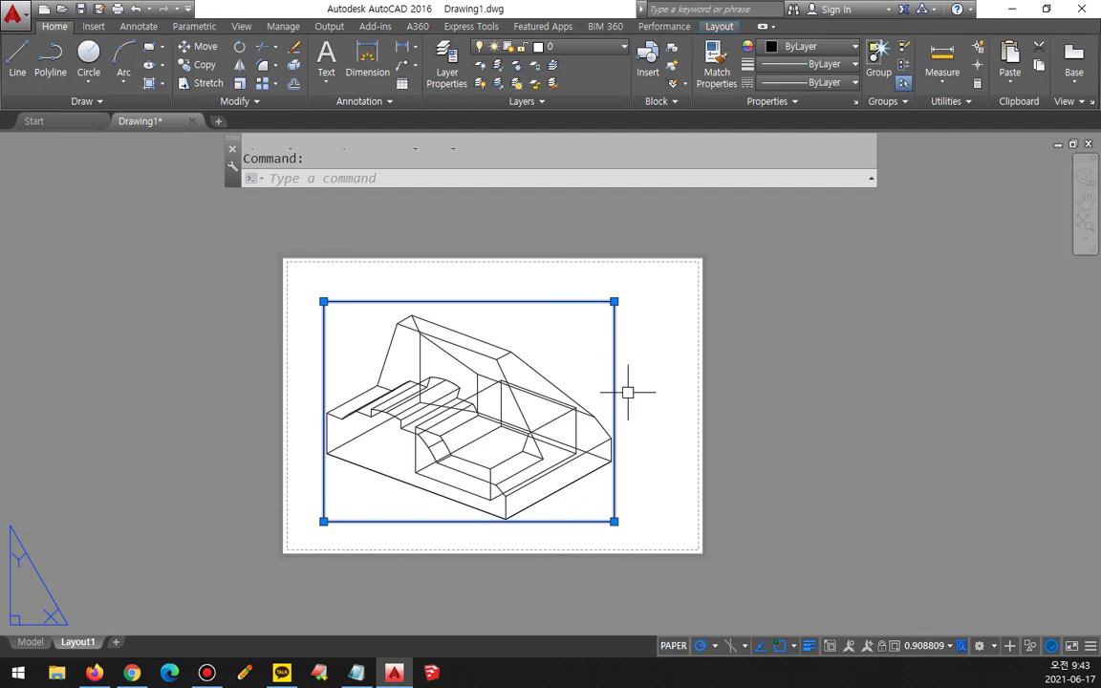
key(Delete)
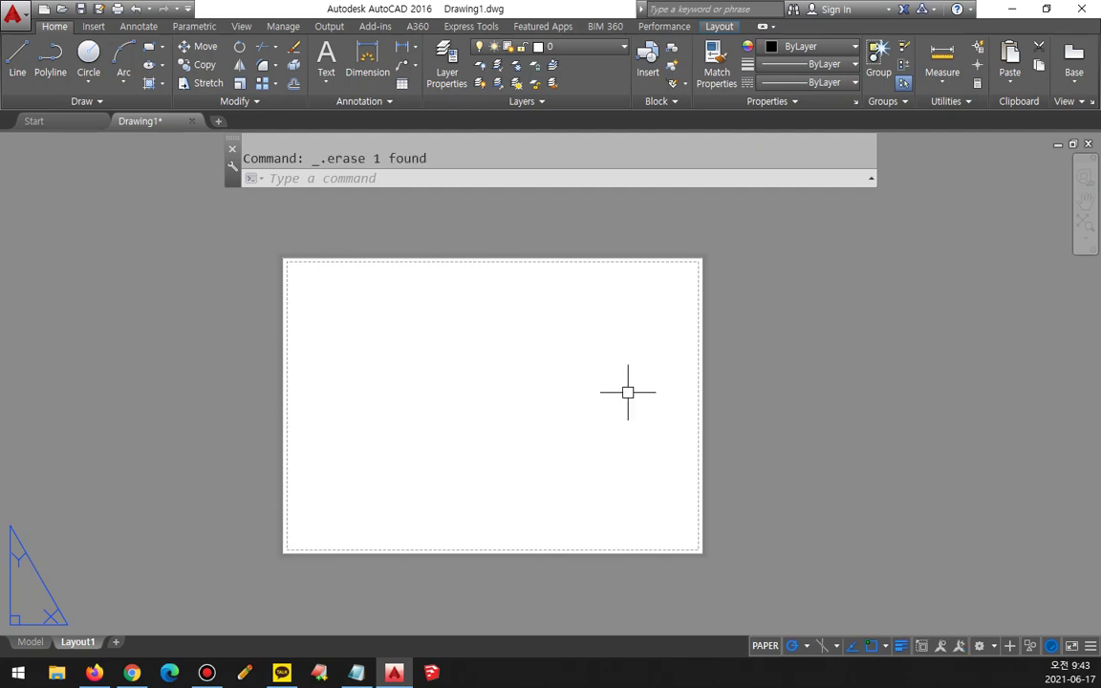
Create a viewport filling the printable area with MVIEW's Fit option, and erase it.
text(mv)
key(Return)
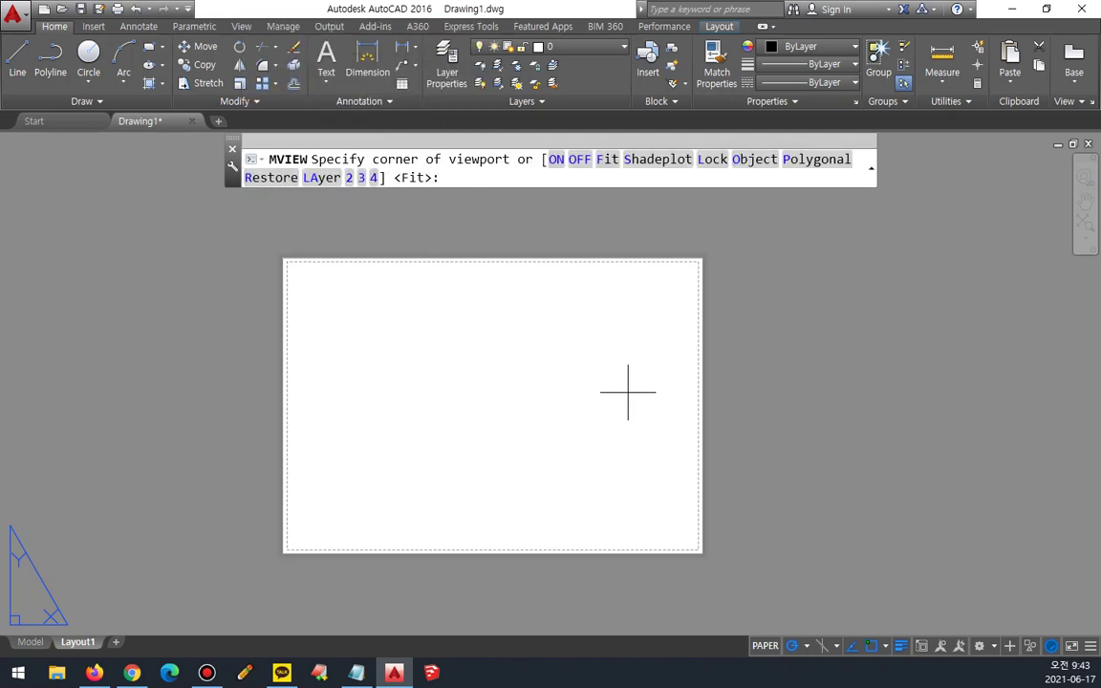
drag(611, 178, 858, 173)
drag(254, 190, 399, 196)
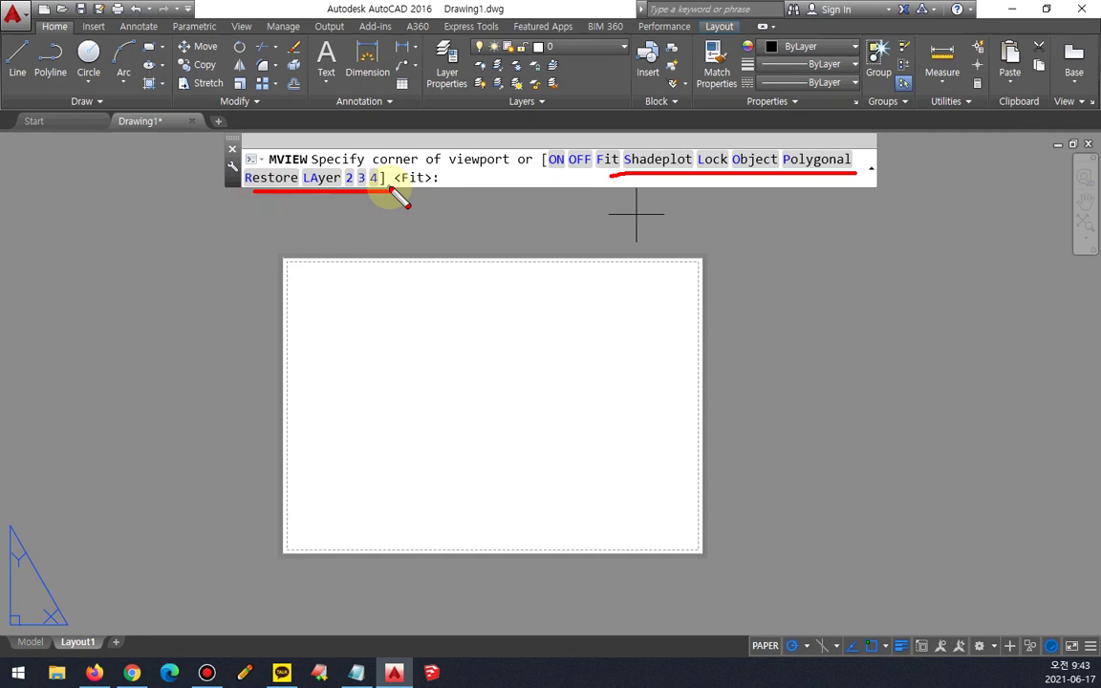
mouse_move(351, 197)
mouse_down()
mouse_move(359, 166)
mouse_move(432, 172)
mouse_move(419, 199)
mouse_move(351, 198)
mouse_up()
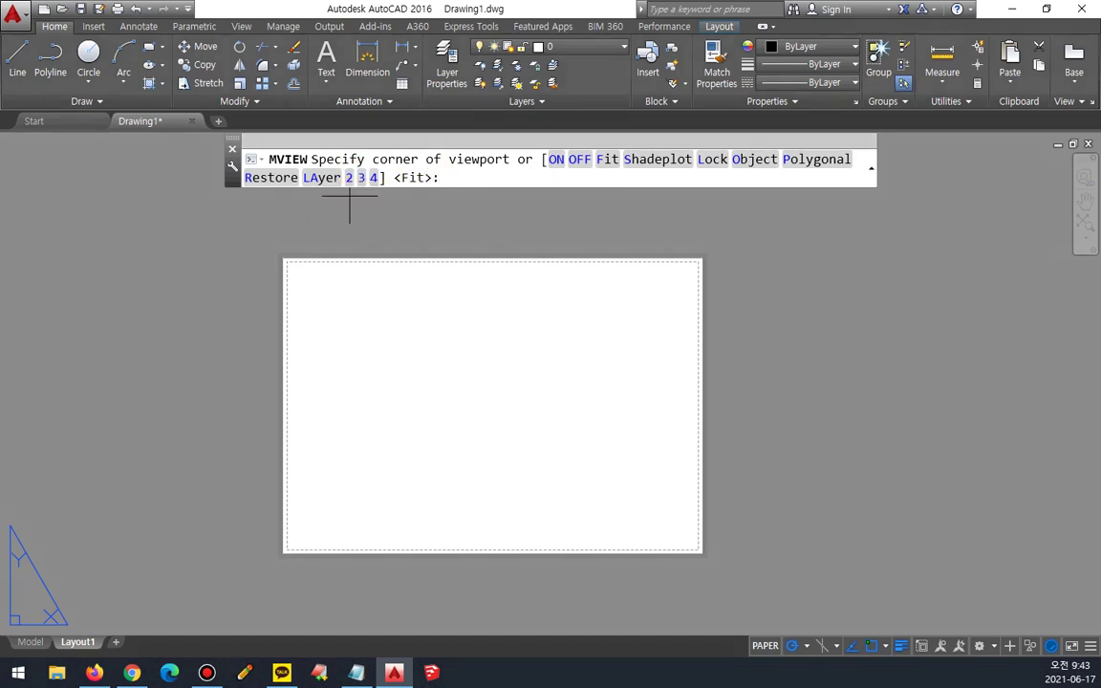
text(f)
key(Return)
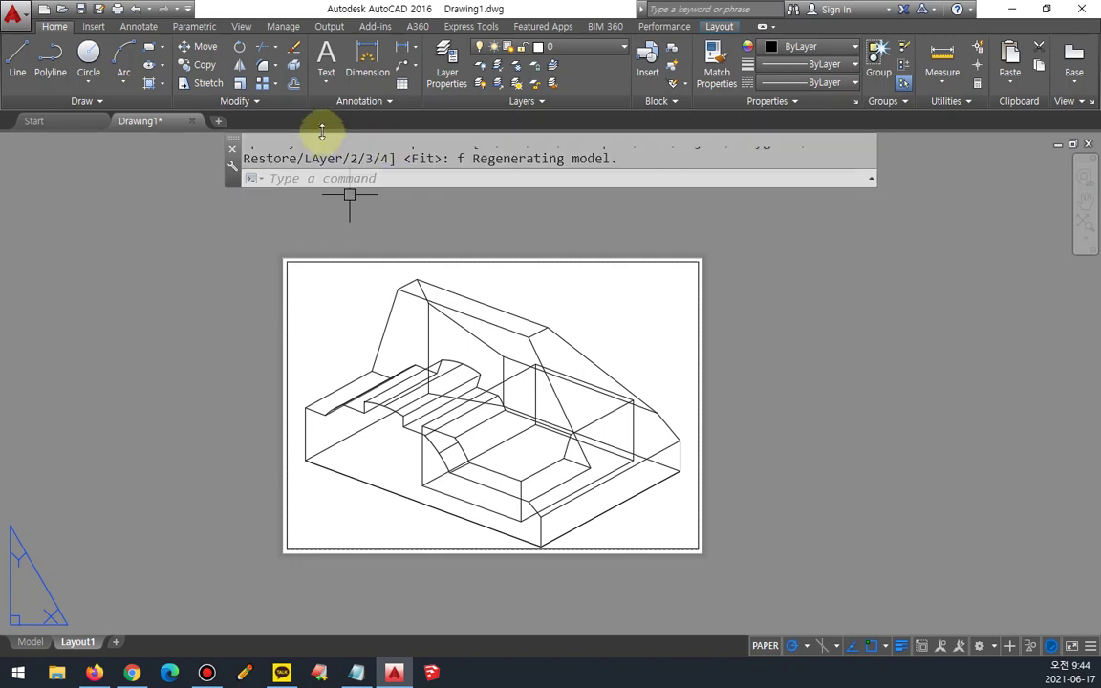
click(383, 259)
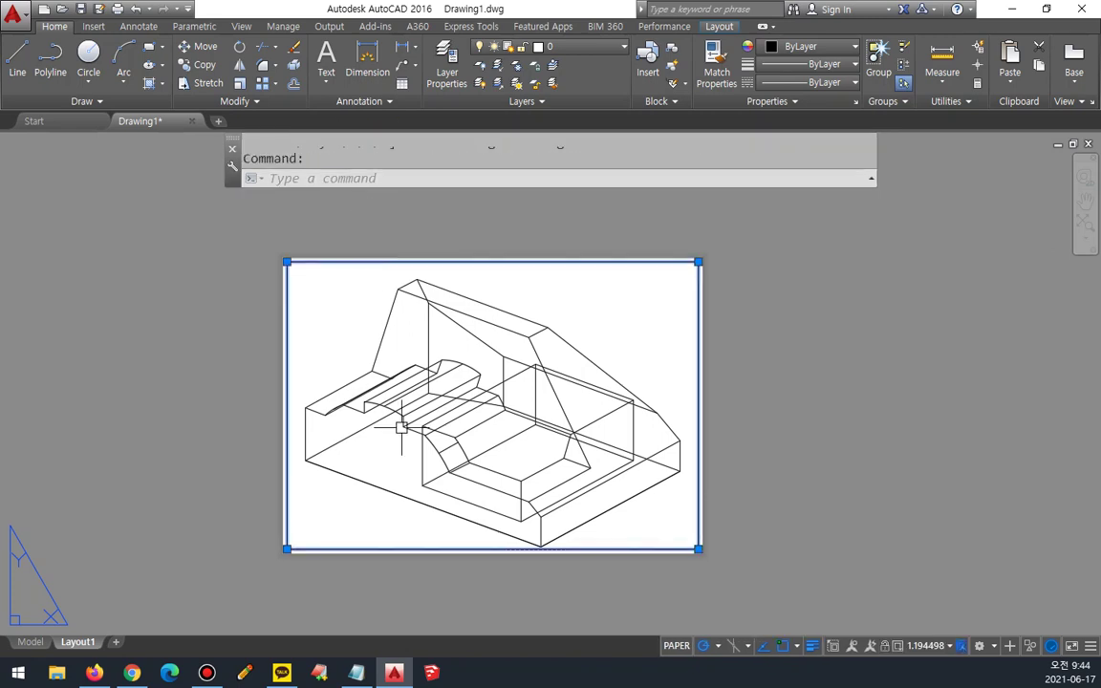
key(Delete)
Create a rectangular viewport inside the page margins with MVIEW by two corners, and erase it.
text(Mv)
key(Return)
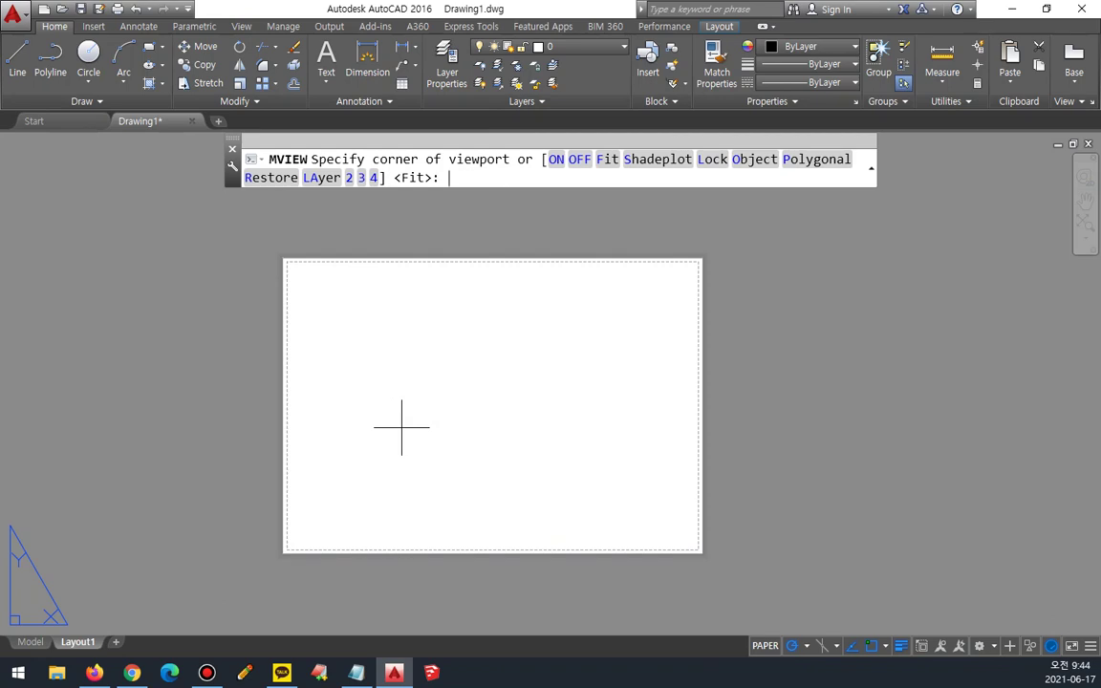
click(351, 300)
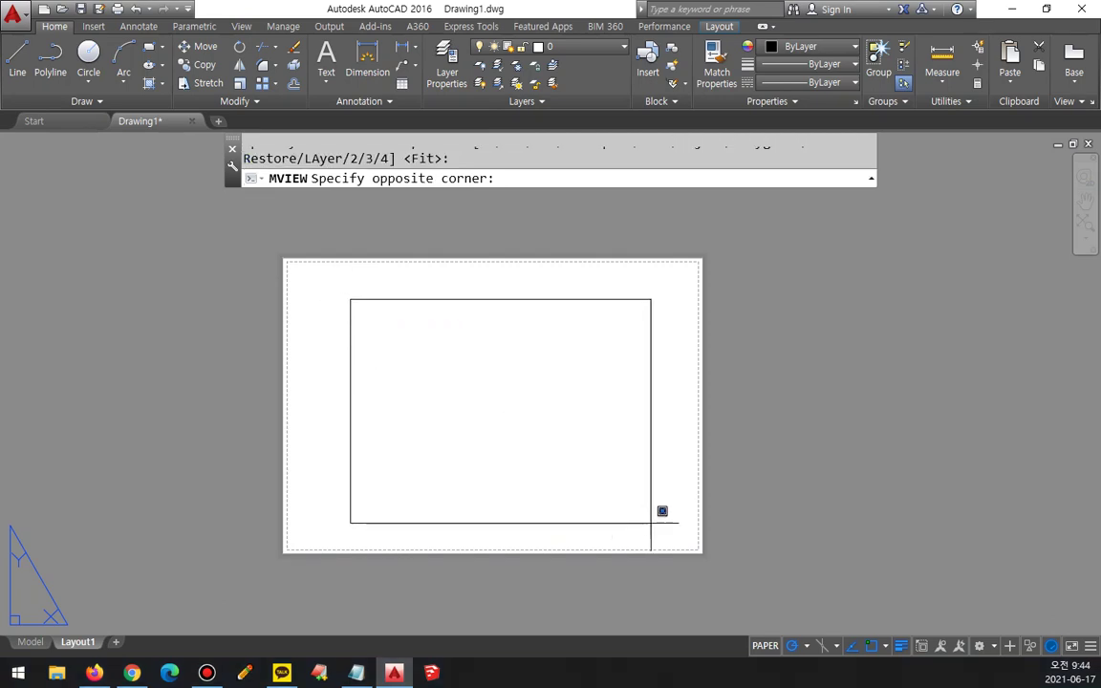
click(649, 521)
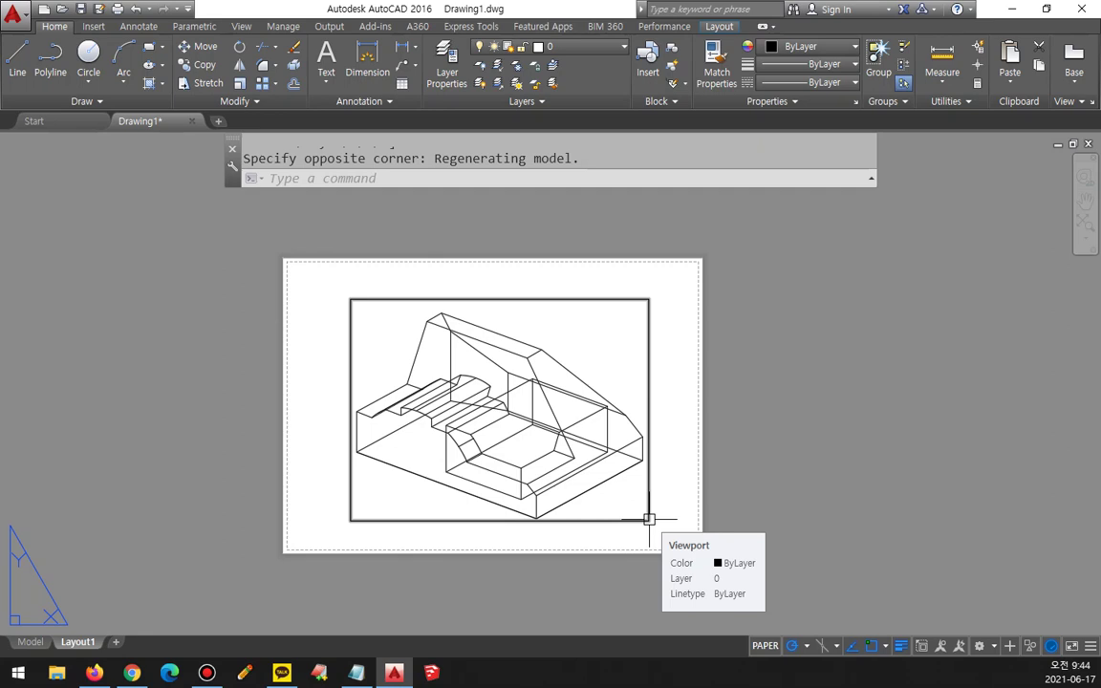
click(648, 518)
text(e)
key(Return)
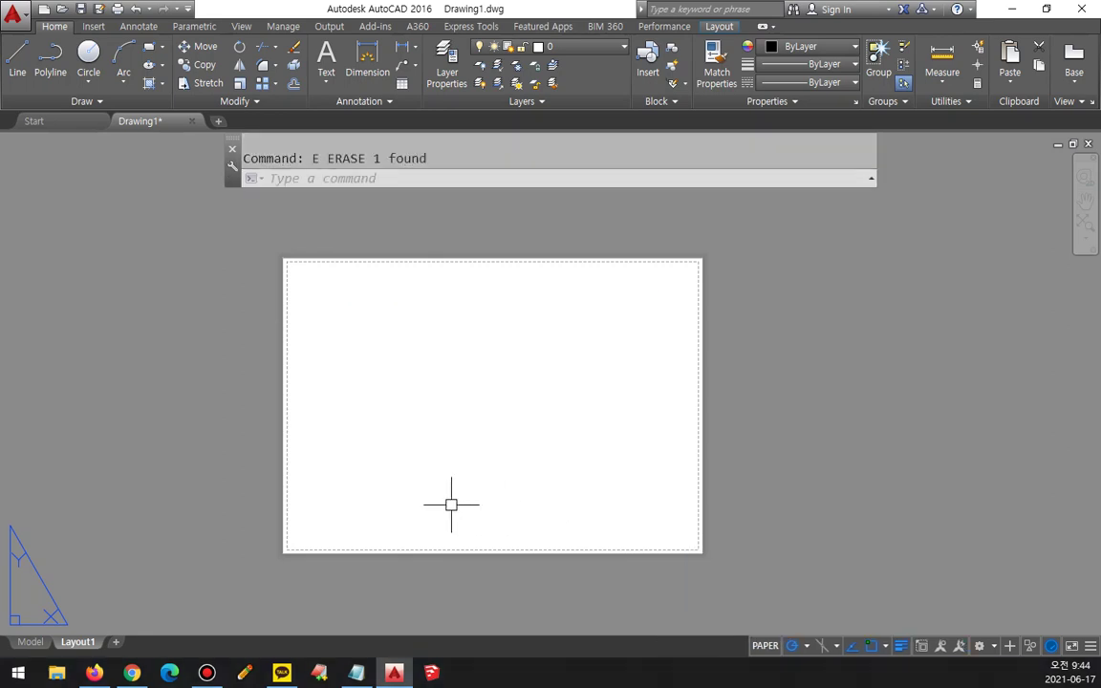
Create two stacked MVIEW viewports on the left half of the sheet, one in the lower and one in the upper quarter.
text(mv)
key(Return)
click(299, 540)
click(472, 402)
key(Return)
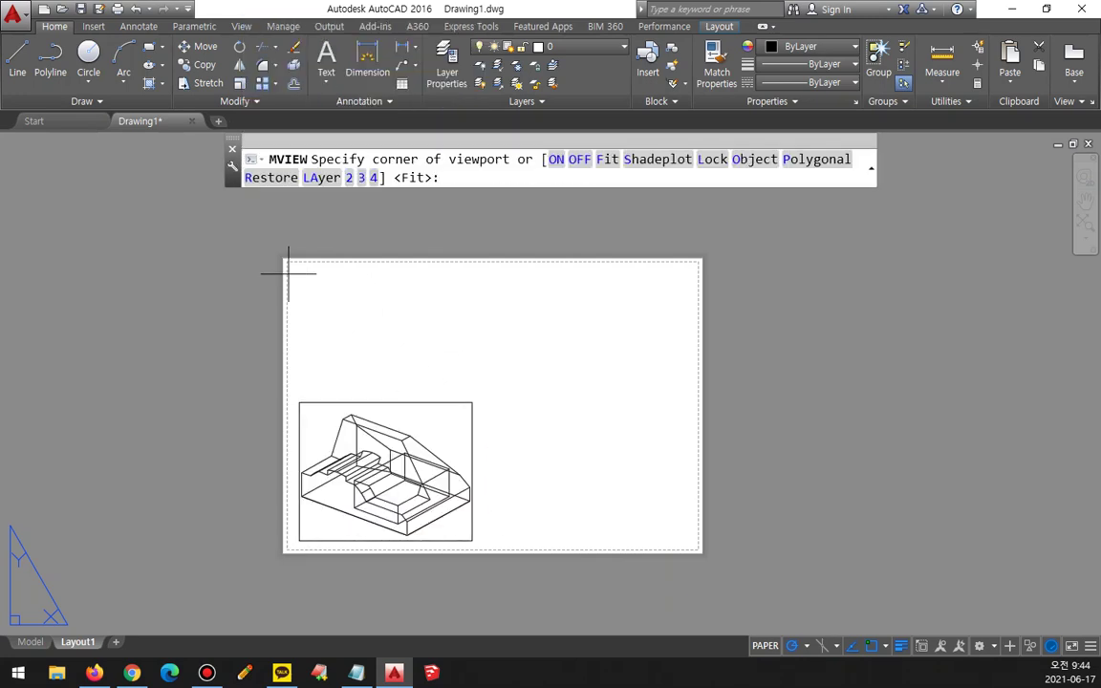
click(292, 264)
click(472, 402)
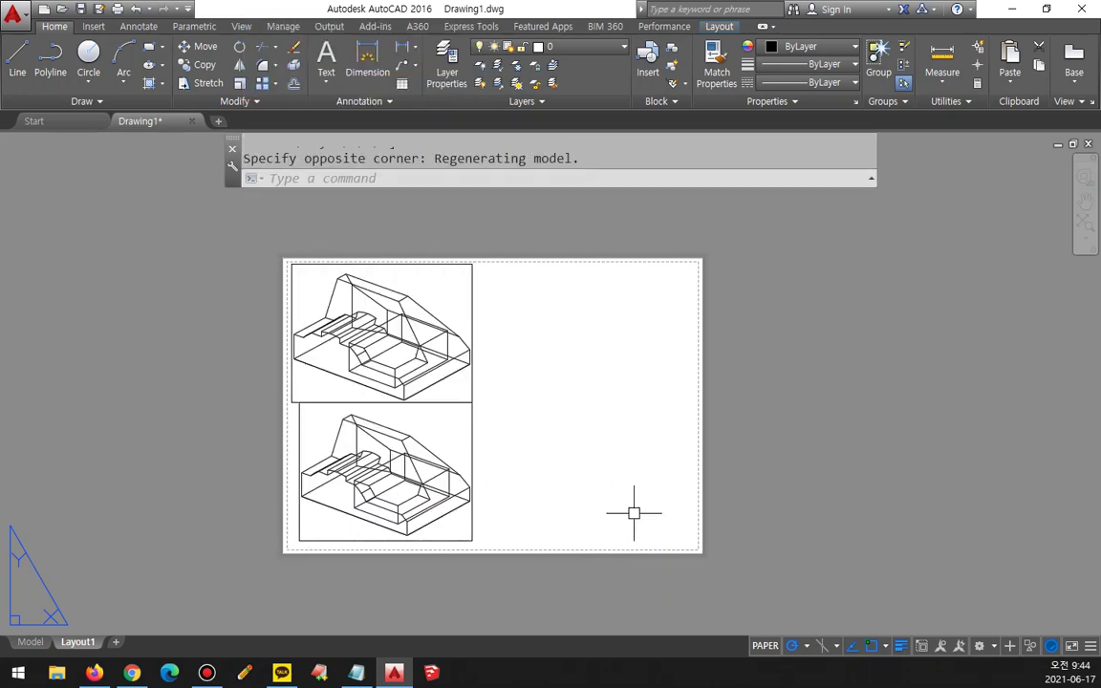
Create two stacked MVIEW viewports on the right half of the sheet, one in the lower and one in the upper part.
key(Return)
click(678, 533)
click(447, 424)
key(Return)
click(658, 277)
click(457, 436)
Create a small MVIEW viewport in the middle of the sheet, overlapping the four larger viewports.
key(Return)
click(501, 449)
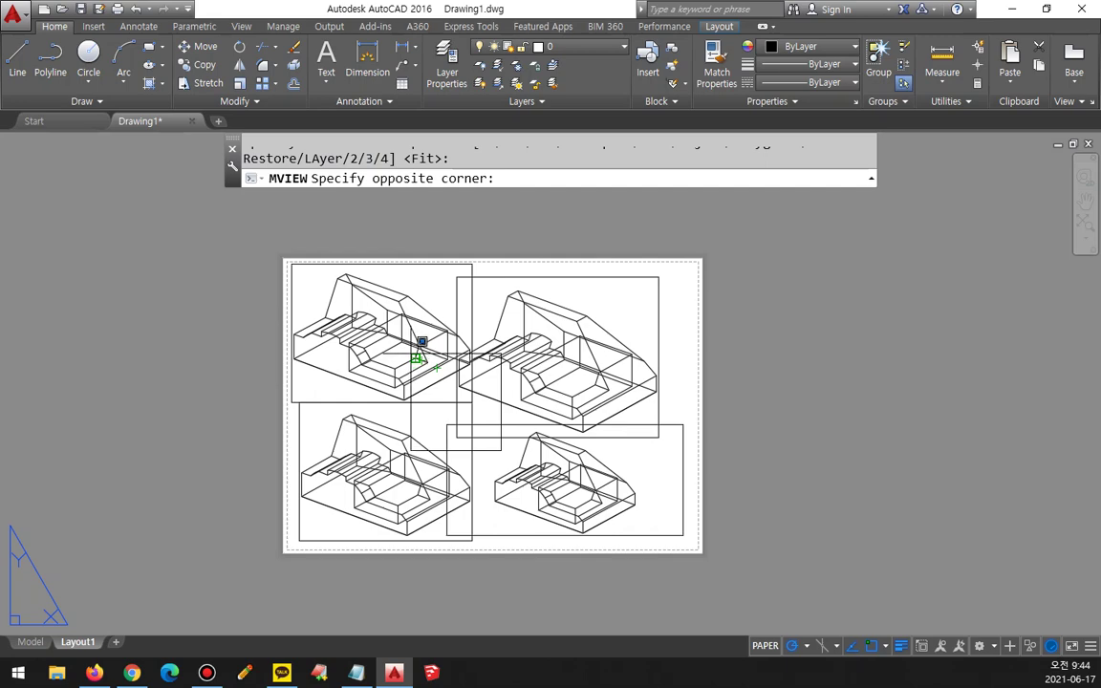
click(406, 358)
scroll(512, 487, up, 2)
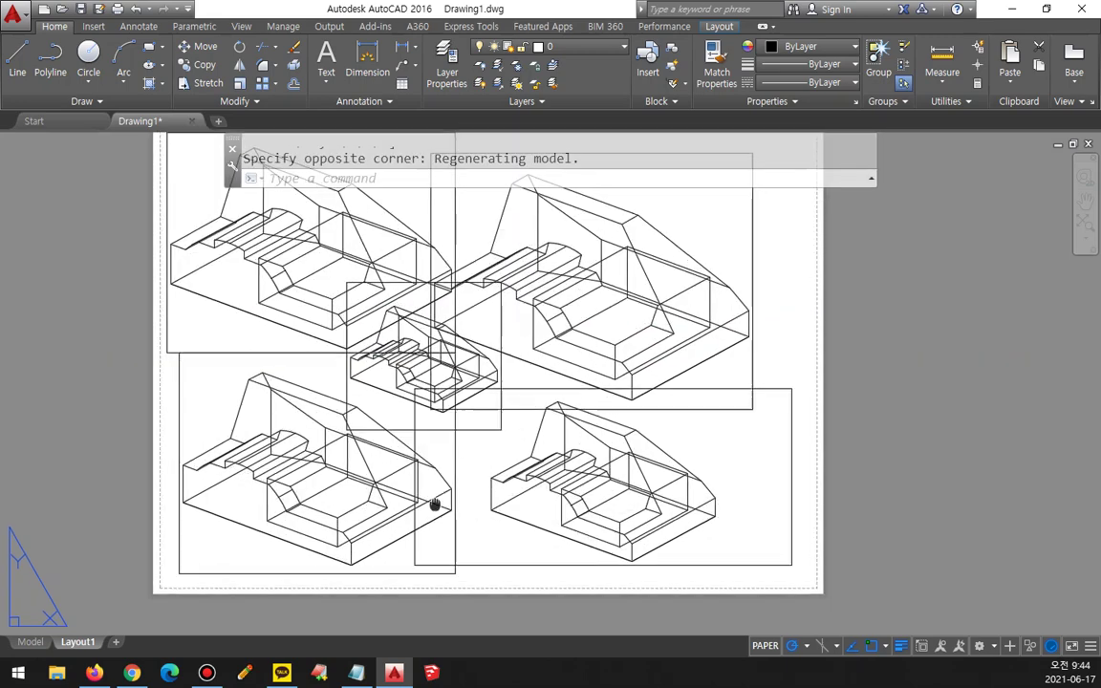
middle_drag(442, 499, 390, 548)
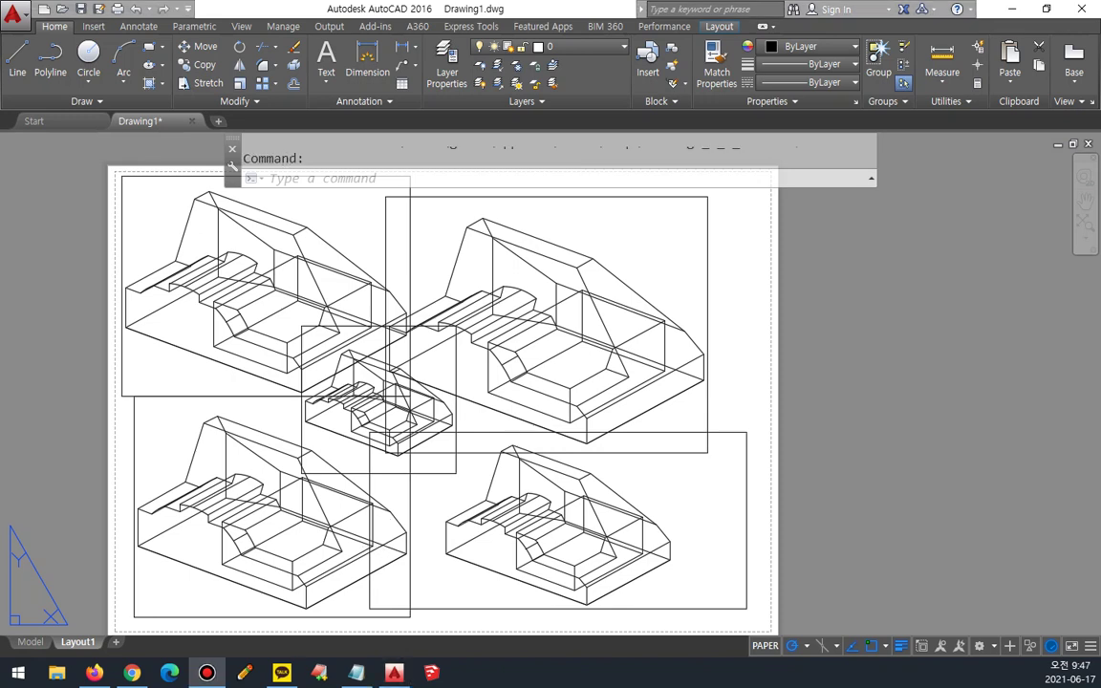
Switch to the Notepad notes, underline the PSpace and MSpace line with the screen pen, and return to AutoCAD.
key(alt+Tab)
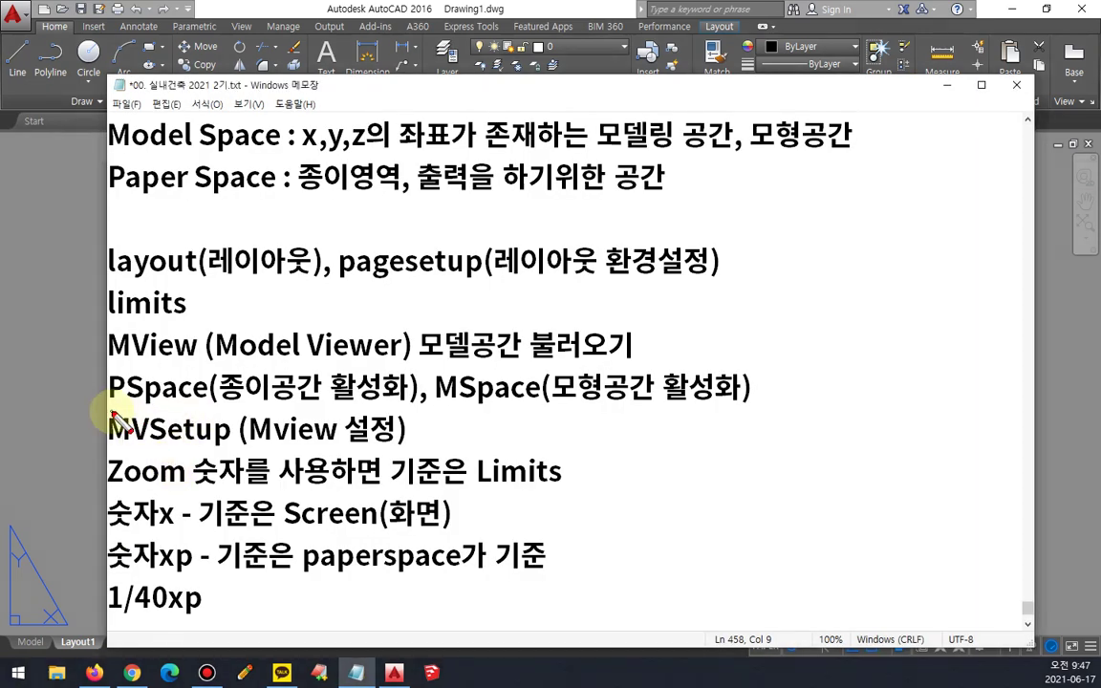
drag(108, 409, 770, 411)
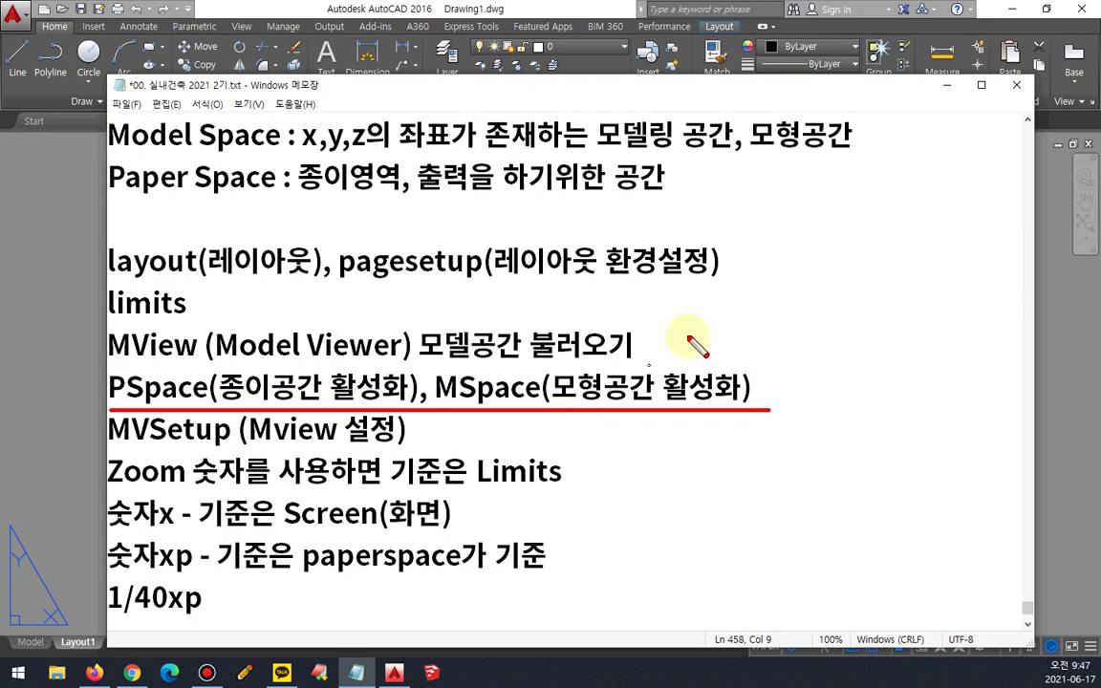
click(408, 10)
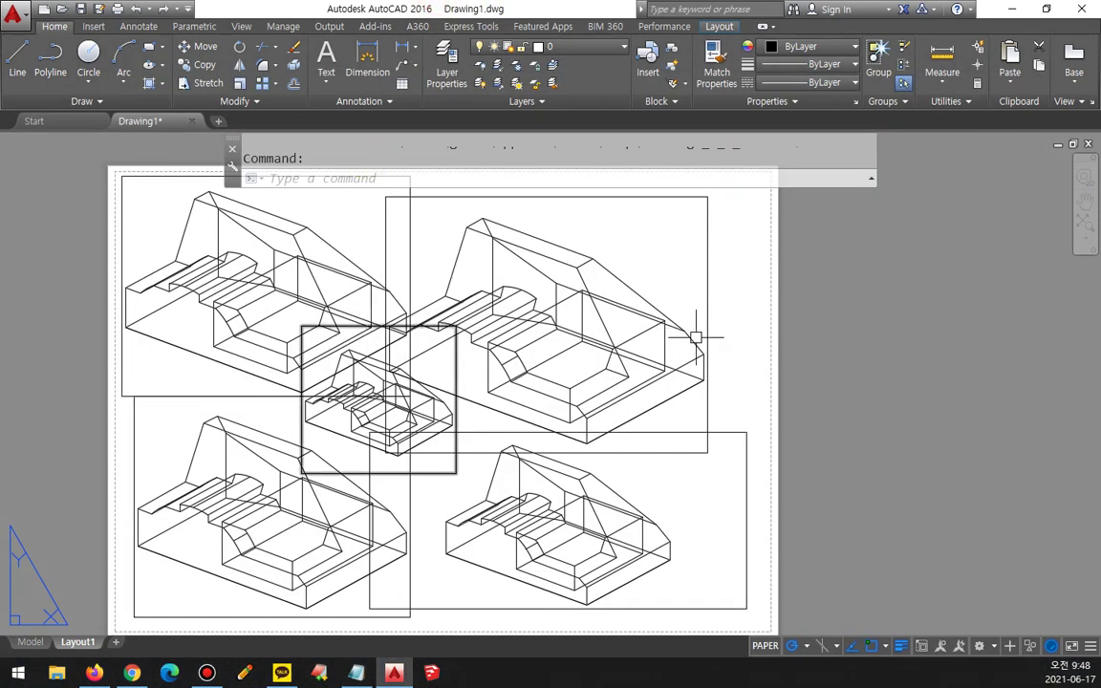
Circle the model in each of the four large viewports with the screen pen, and clear the marks.
mouse_move(573, 238)
mouse_down()
mouse_move(524, 271)
mouse_move(570, 271)
mouse_up()
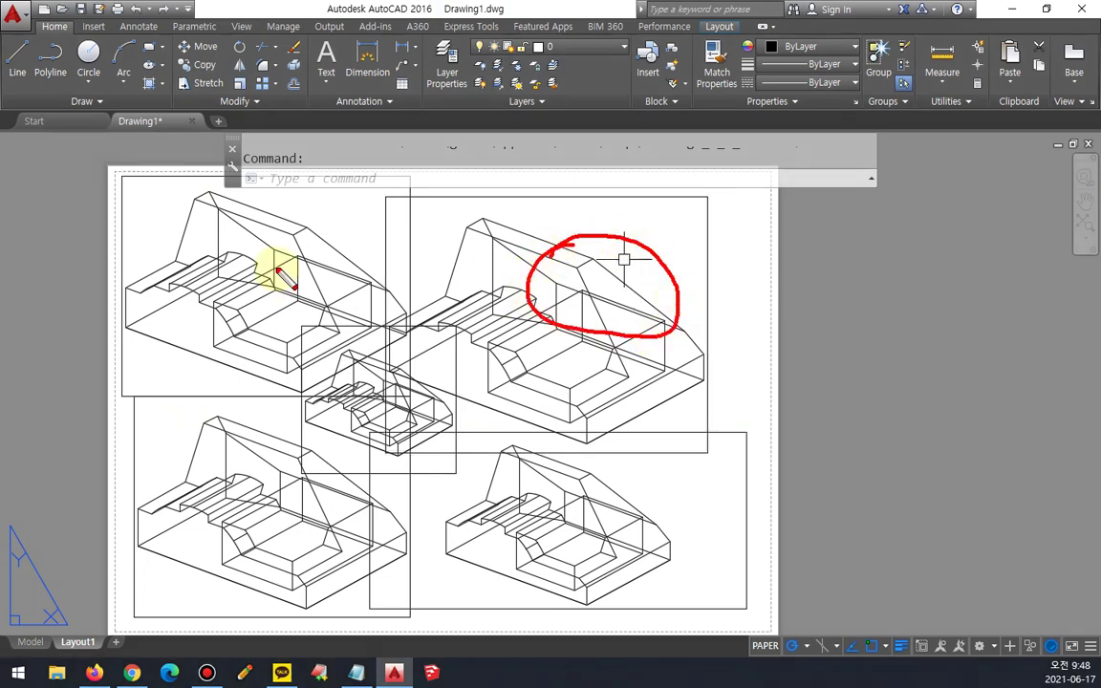
drag(277, 271, 253, 277)
mouse_move(269, 489)
mouse_down()
mouse_move(230, 497)
mouse_move(304, 536)
mouse_up()
mouse_move(516, 489)
mouse_down()
mouse_move(474, 521)
mouse_move(540, 543)
mouse_up()
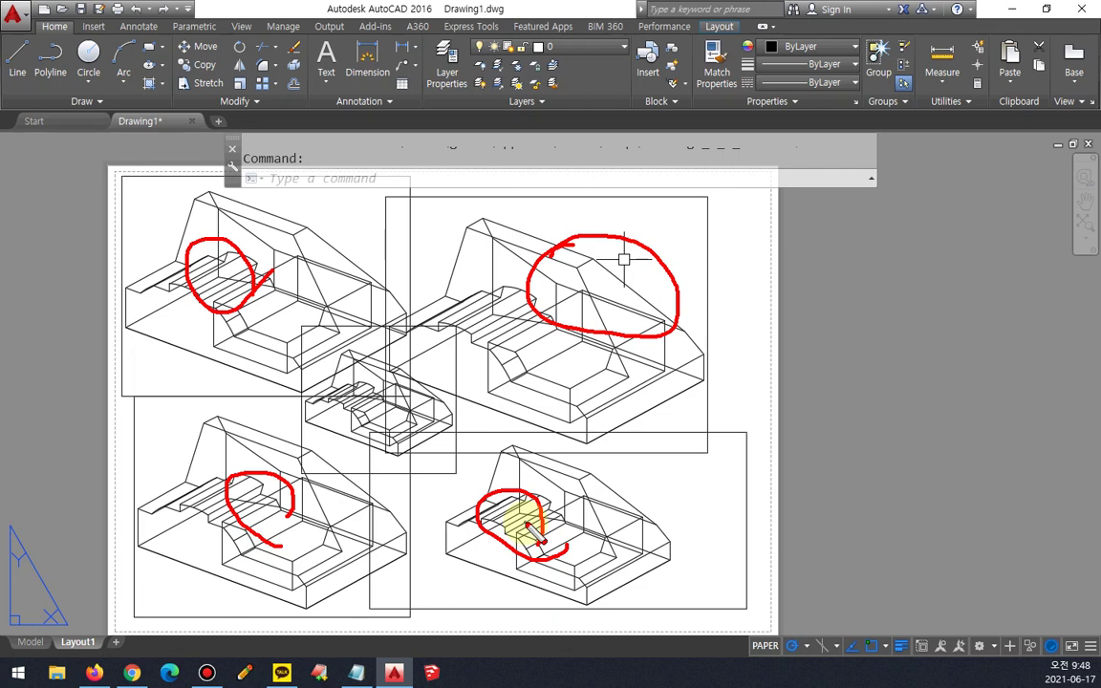
key(Escape)
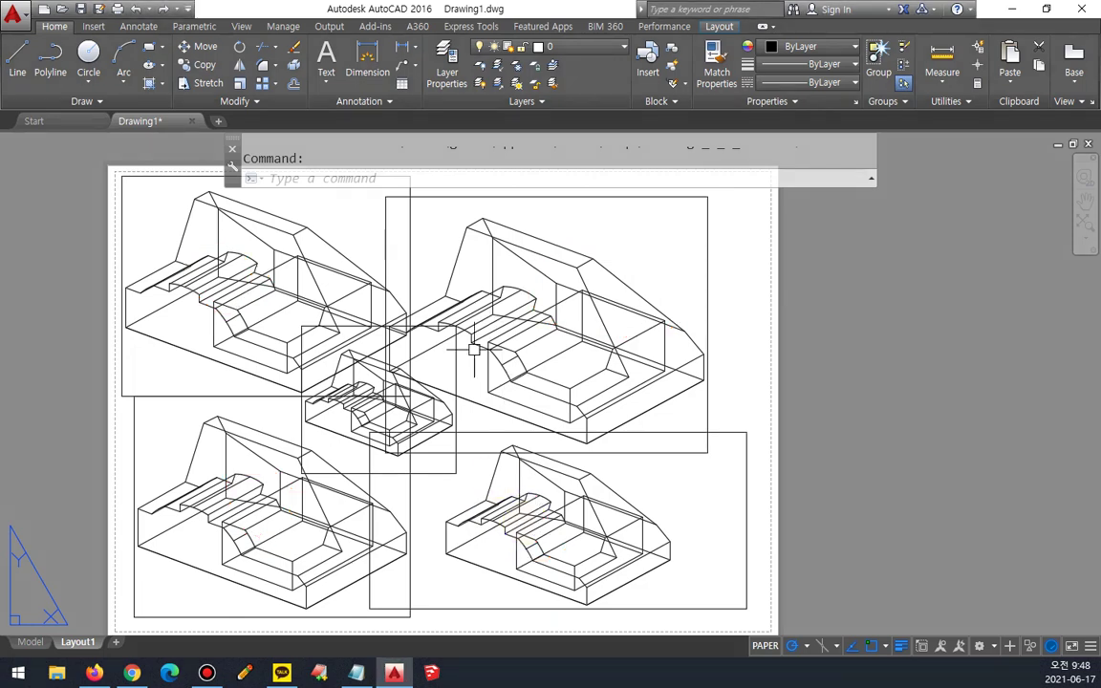
Activate model space with MSPACE and zoom and pan the model to fit inside the upper-left viewport.
text(MS)
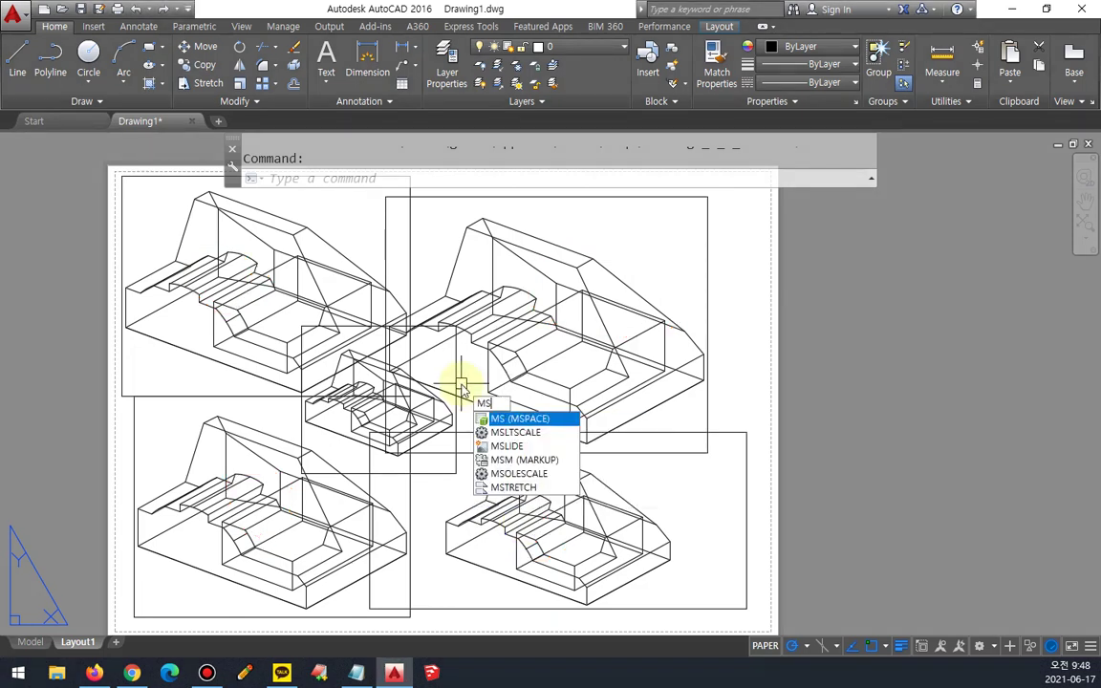
key(Return)
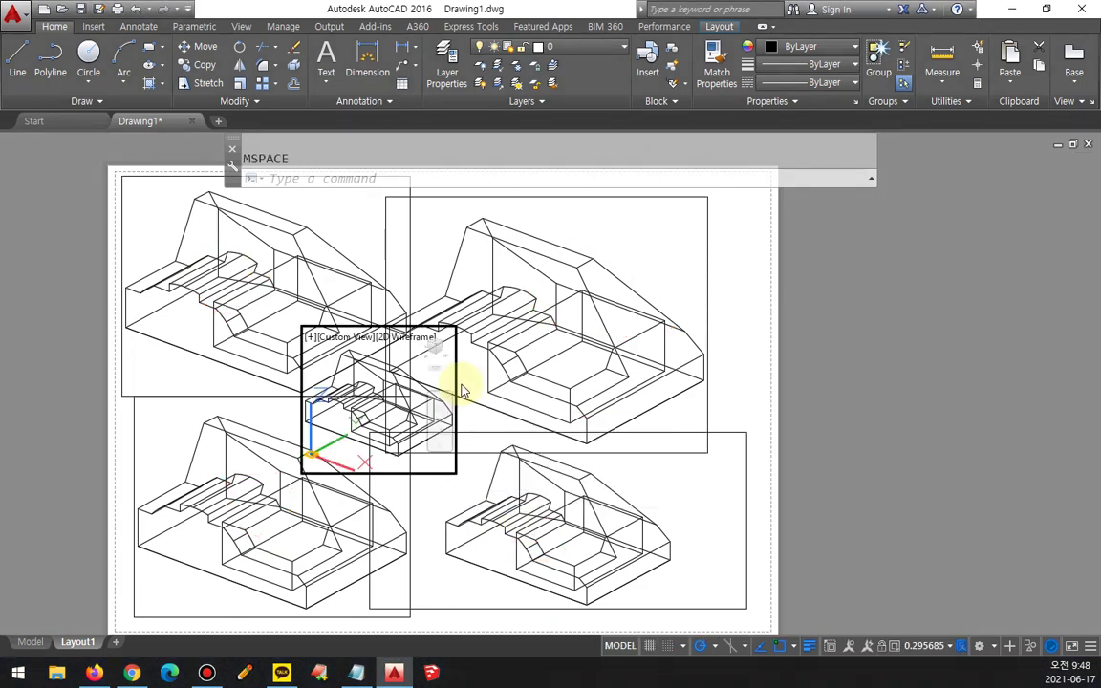
click(184, 271)
scroll(202, 314, up, 3)
middle_drag(201, 315, 183, 315)
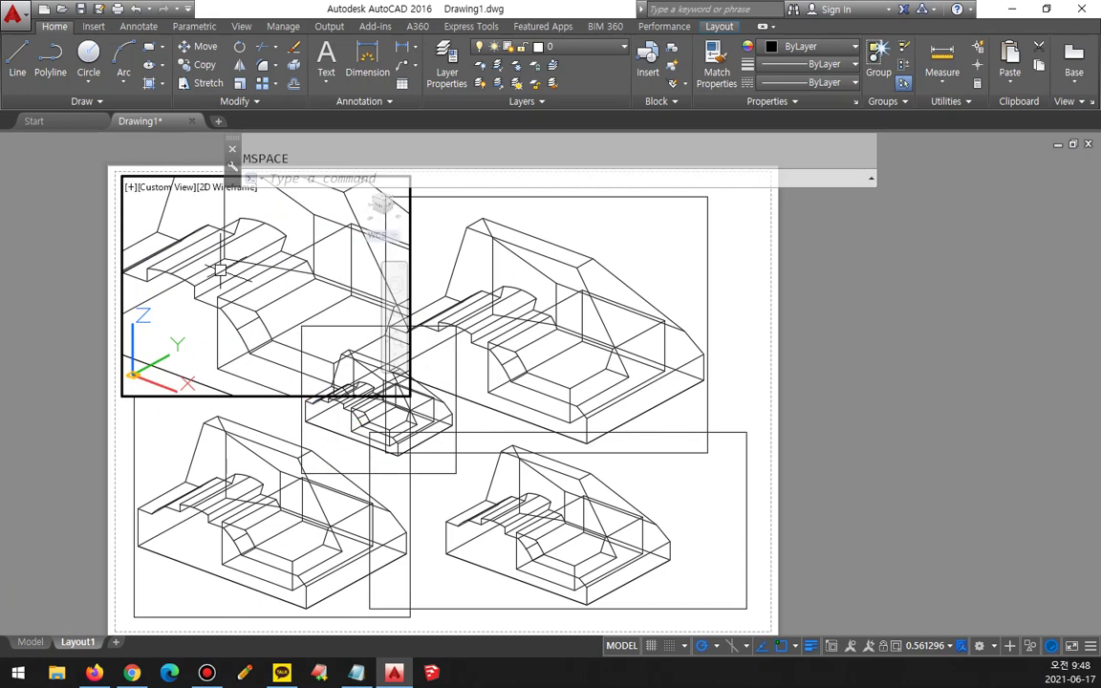
scroll(256, 254, down, 2)
scroll(225, 263, up, 3)
scroll(224, 262, down, 4)
scroll(220, 271, up, 4)
scroll(220, 270, down, 5)
scroll(219, 271, up, 4)
scroll(220, 270, down, 3)
middle_drag(219, 271, 222, 290)
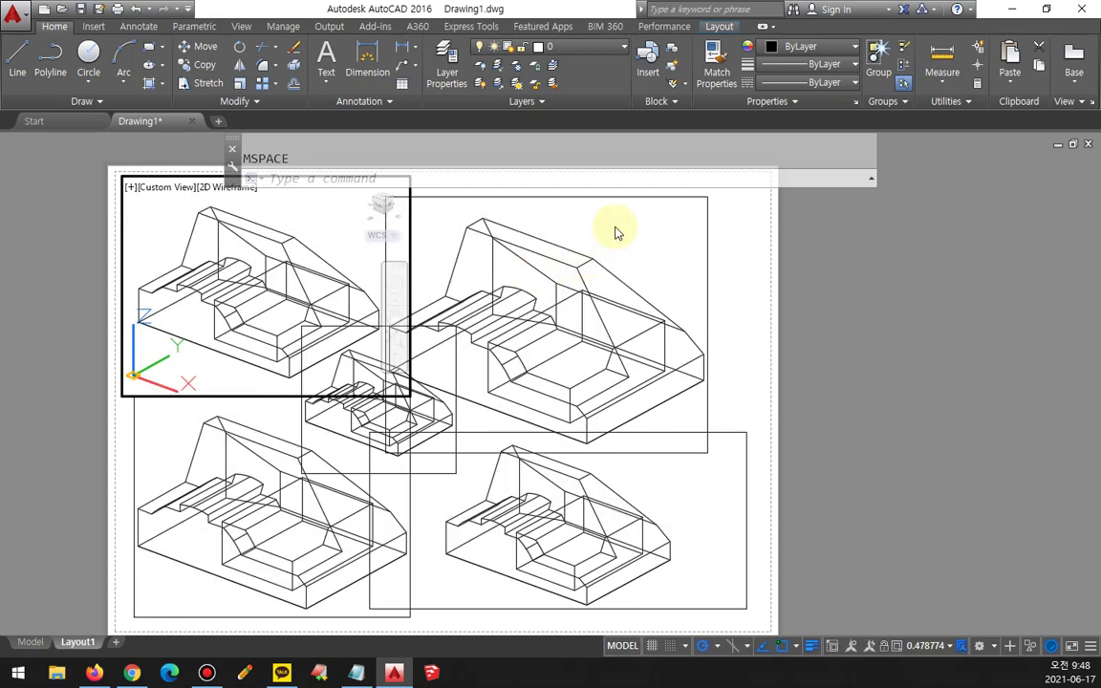
Make the large viewports current one after another, and return to paper space with PSPACE.
click(618, 232)
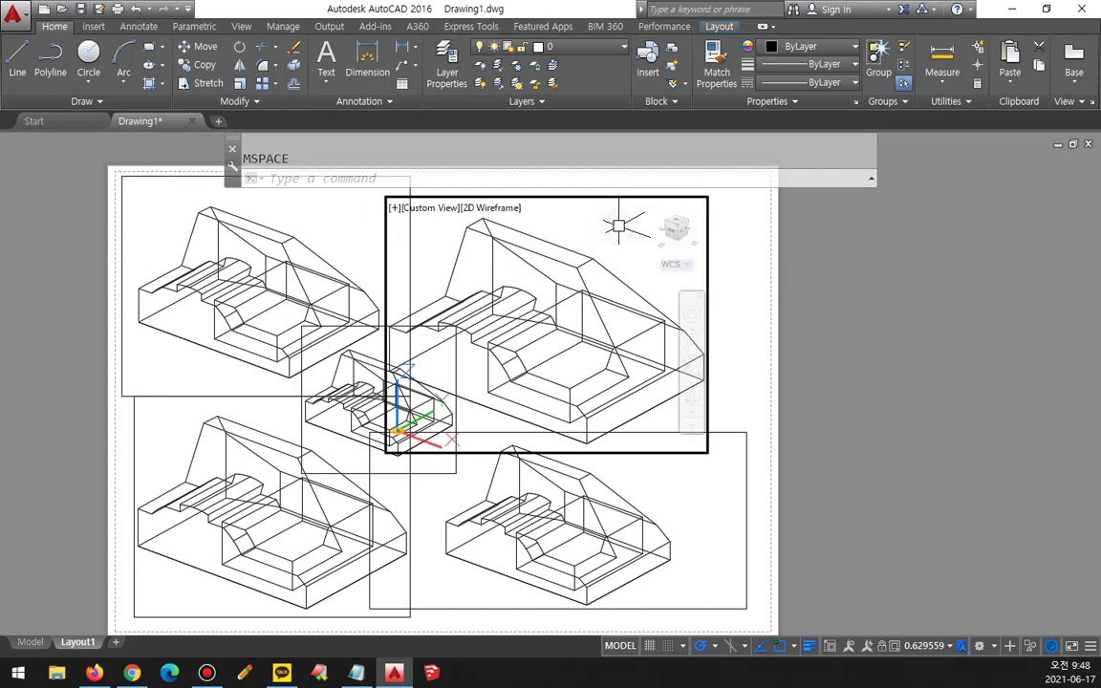
click(659, 527)
click(314, 523)
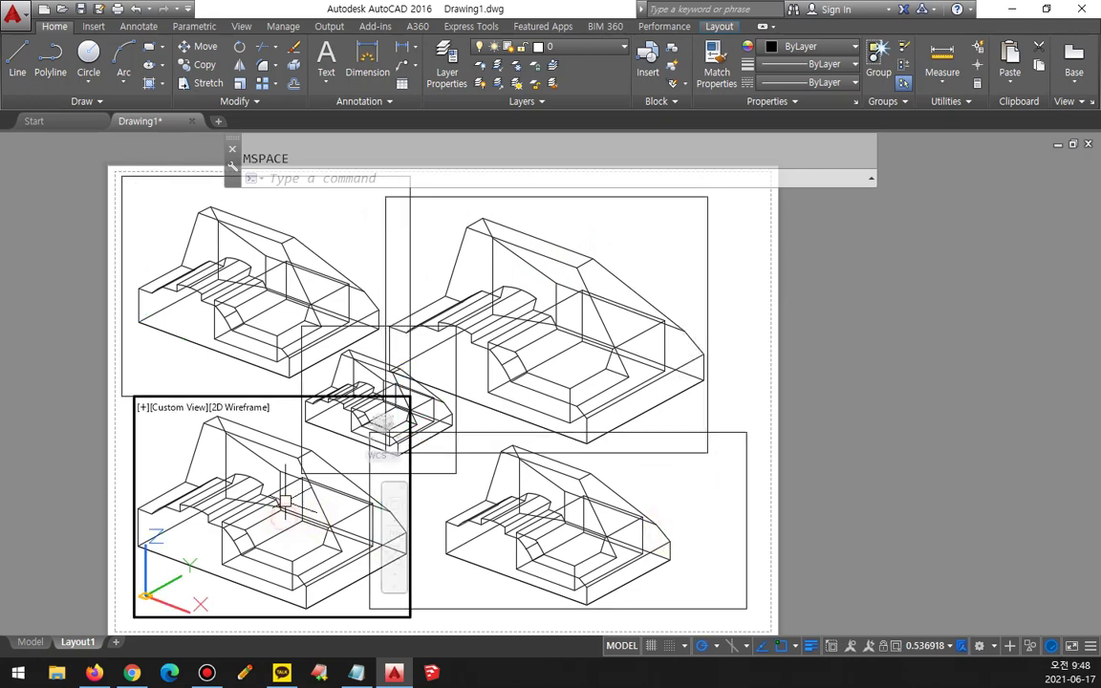
click(246, 368)
click(521, 340)
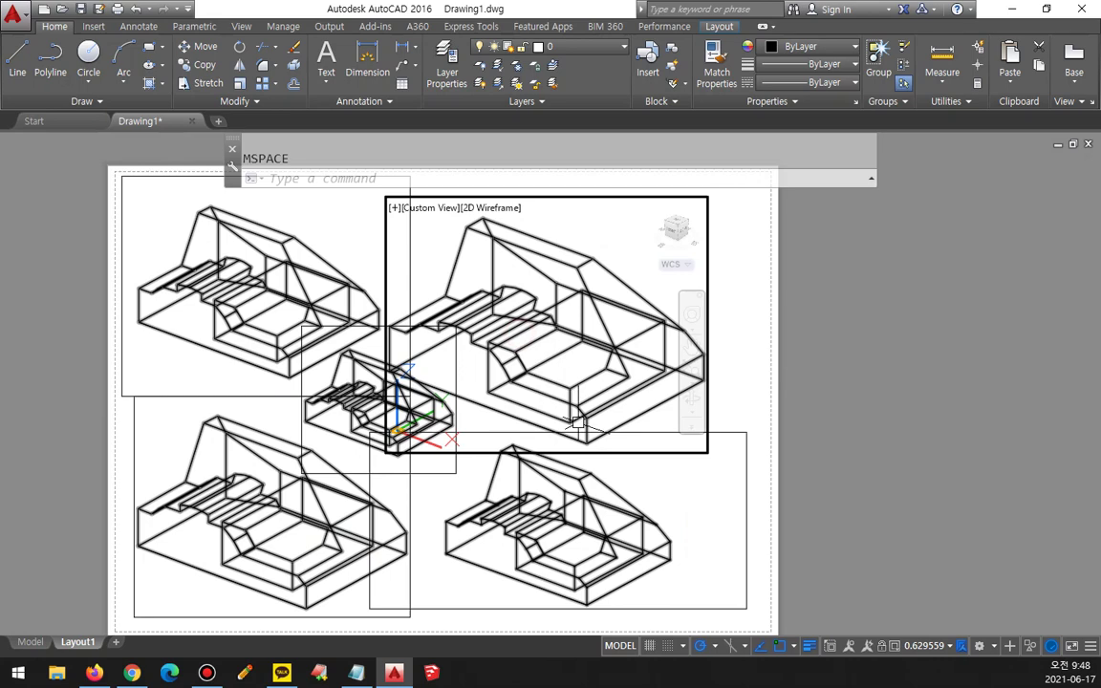
click(644, 478)
click(249, 469)
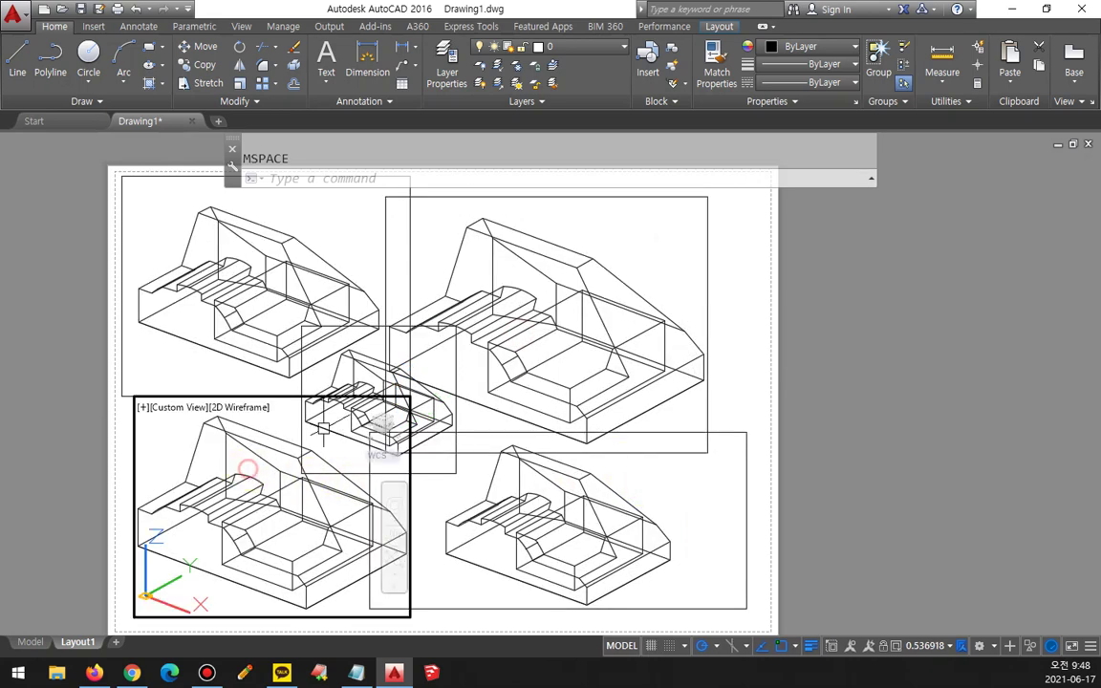
click(430, 368)
click(287, 275)
click(275, 411)
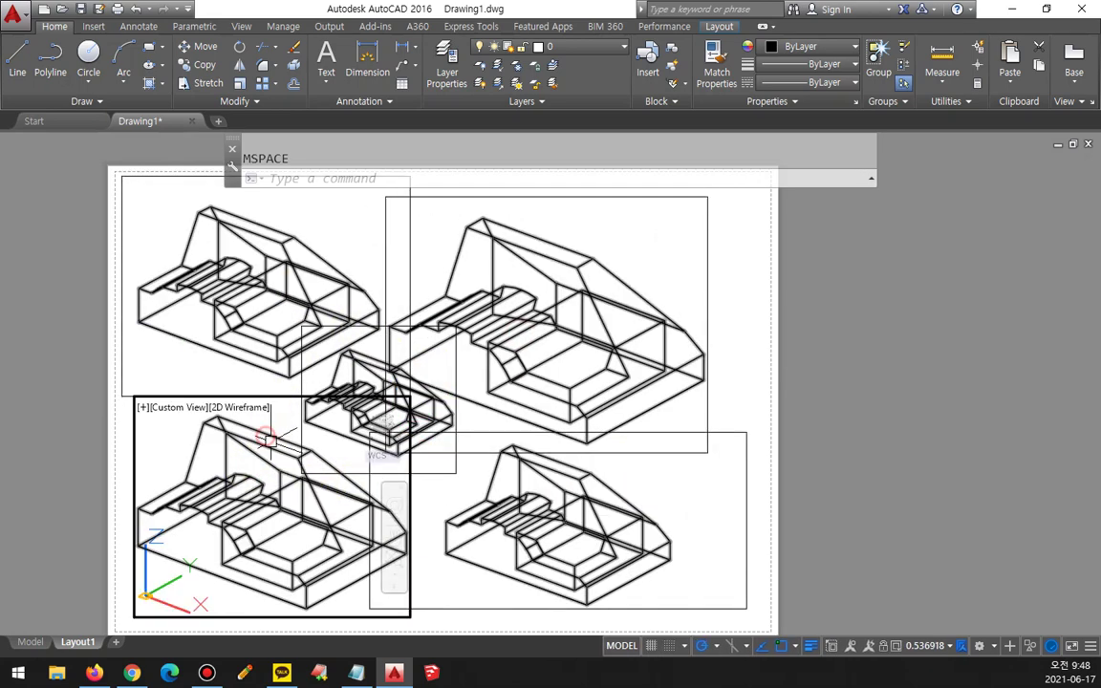
click(648, 492)
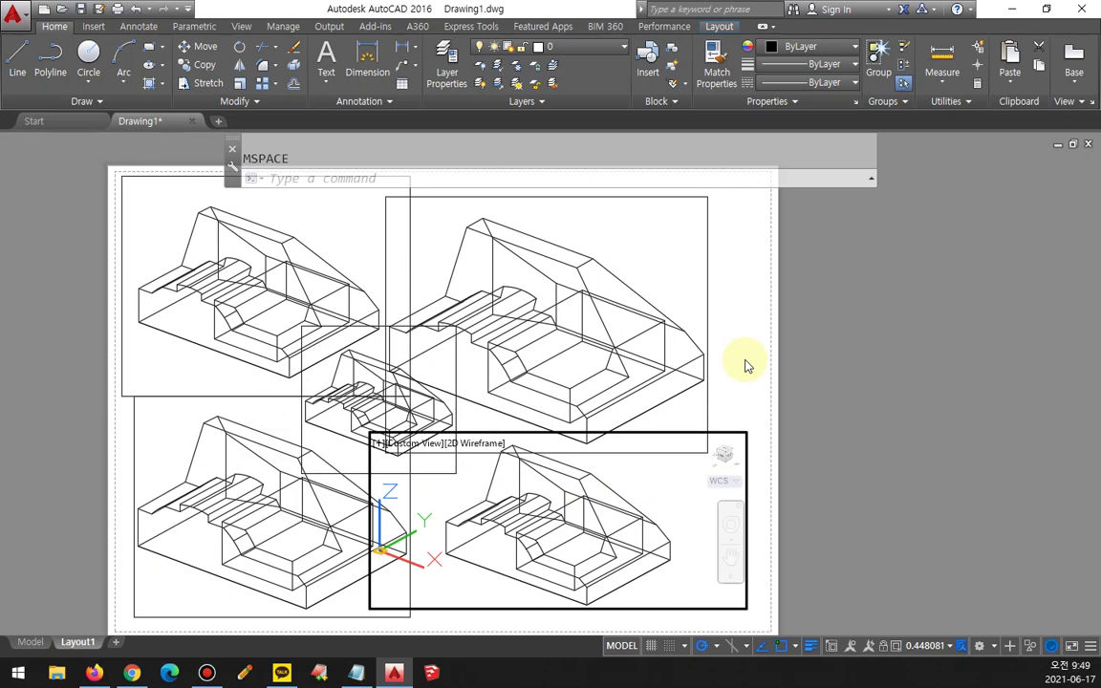
text(PS)
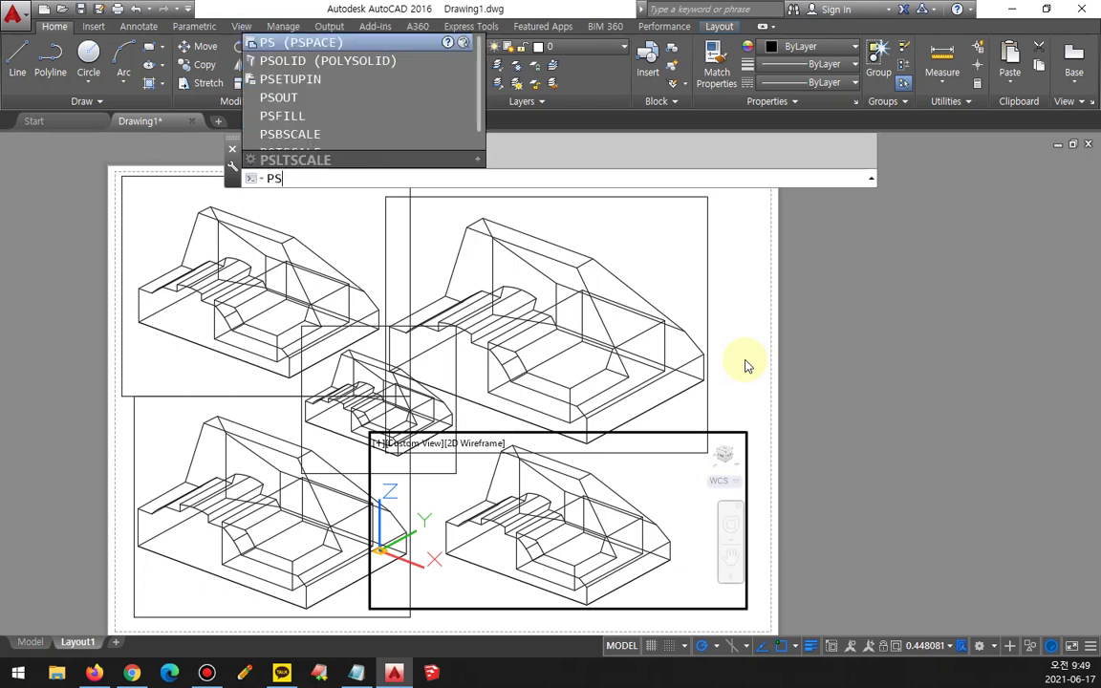
key(Return)
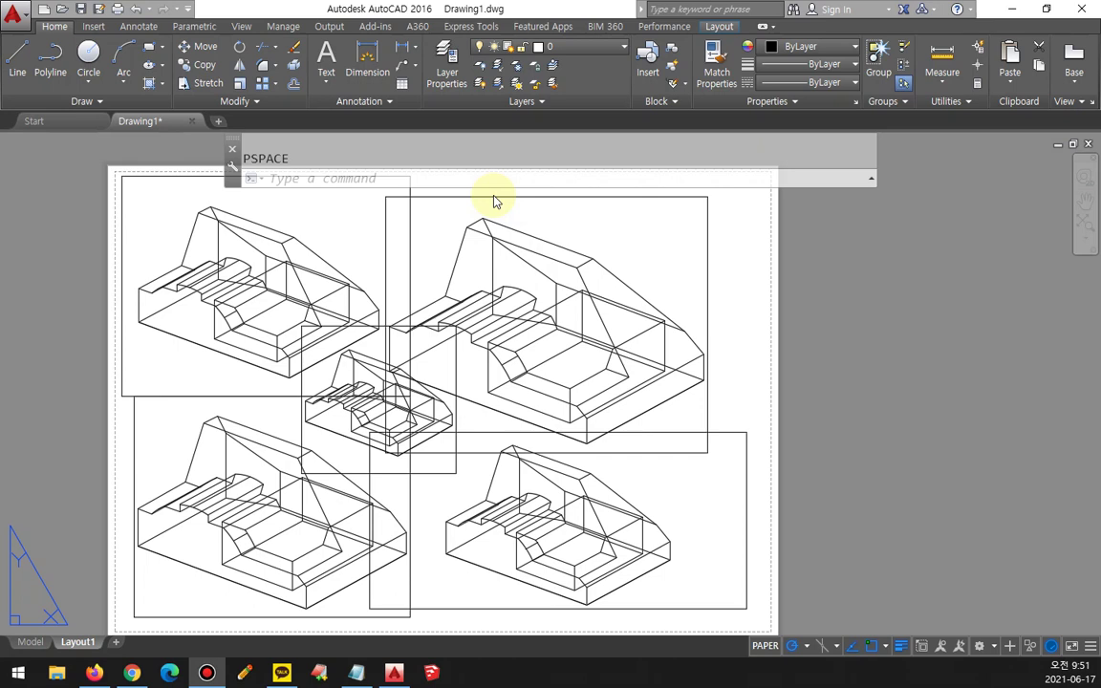
Enter model space through the upper-right viewport, switch to the lower-right one, and return to paper space without typing a command.
double_click(679, 239)
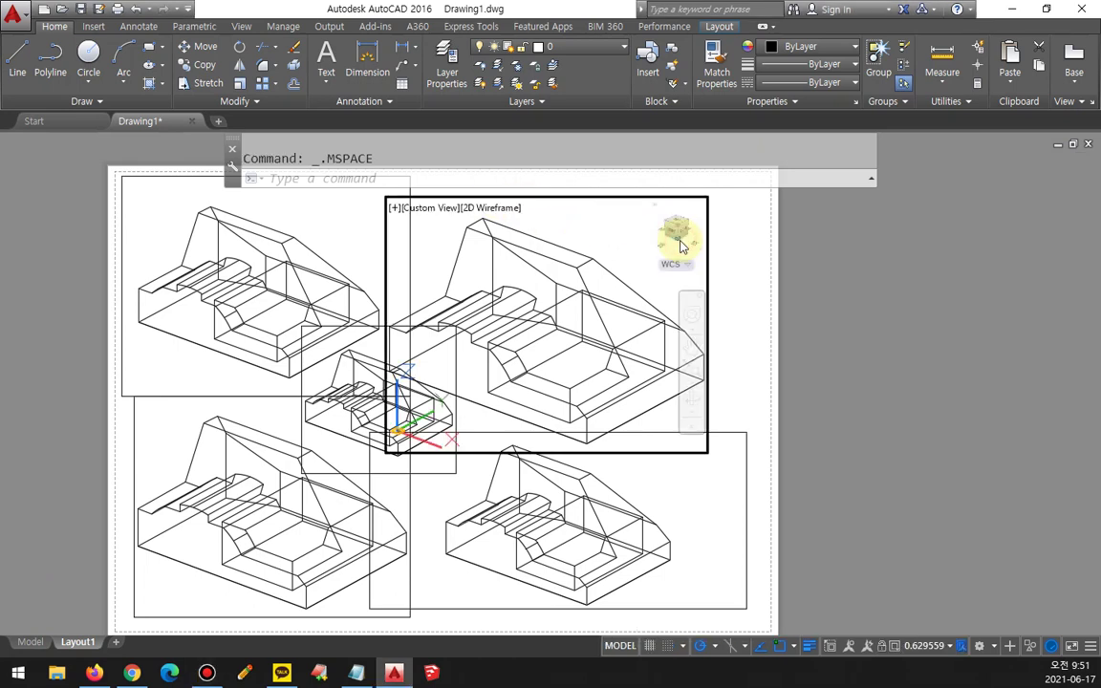
click(715, 484)
double_click(827, 366)
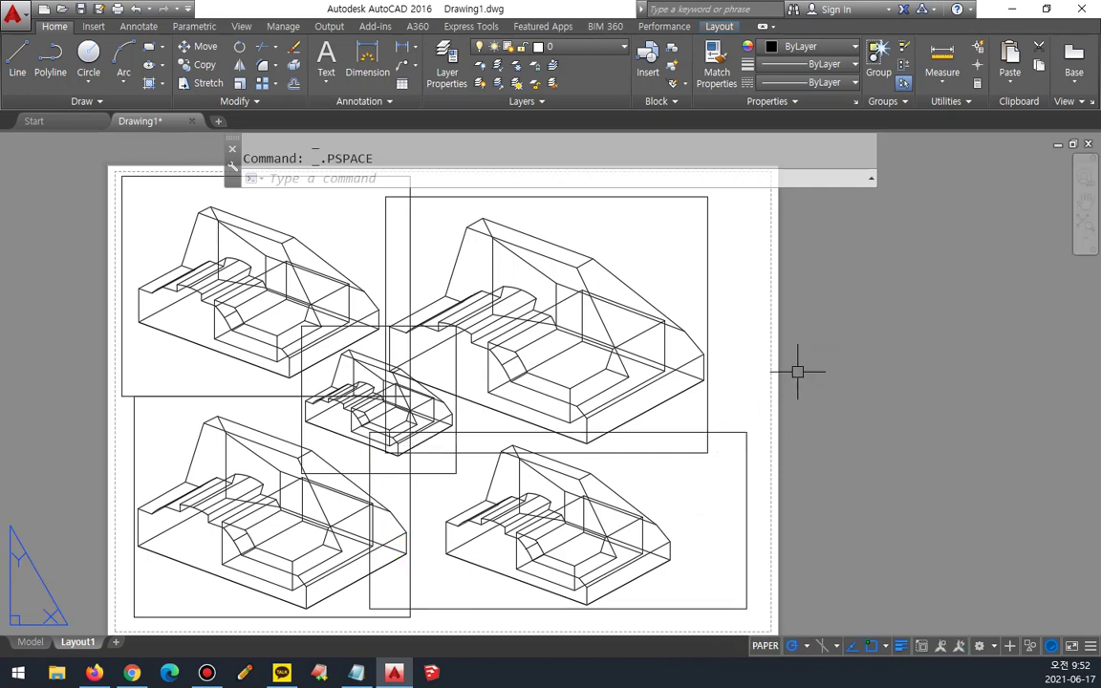
Enter the upper-left viewport, pan its model slightly upward, and return to paper space.
double_click(144, 359)
middle_drag(244, 296, 241, 287)
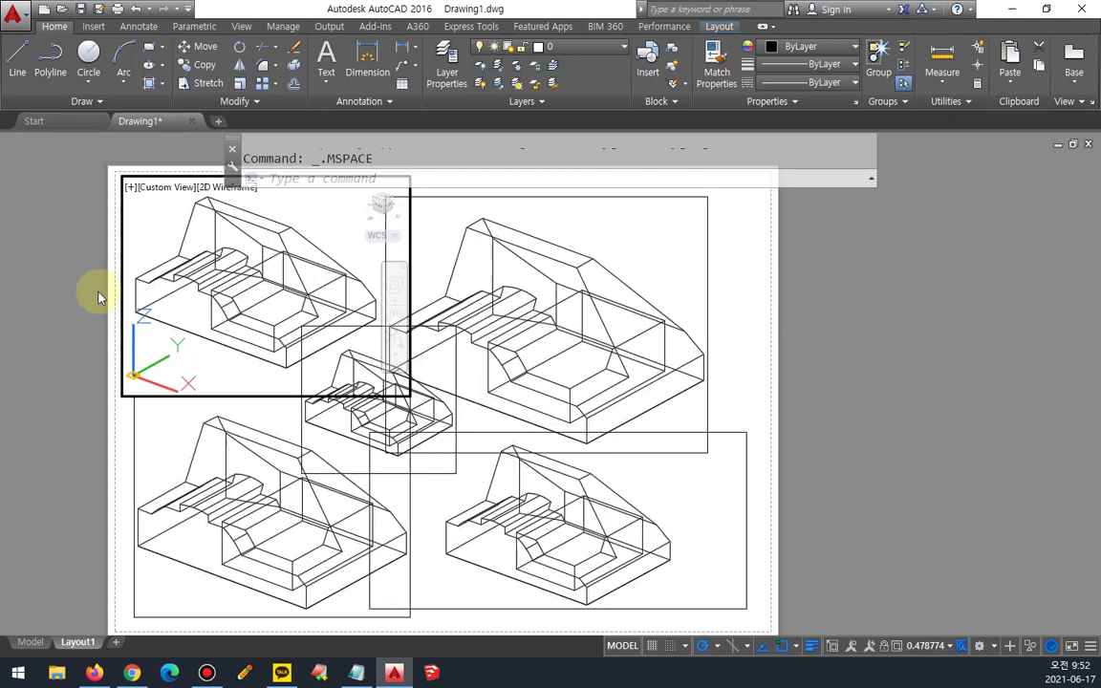
double_click(66, 262)
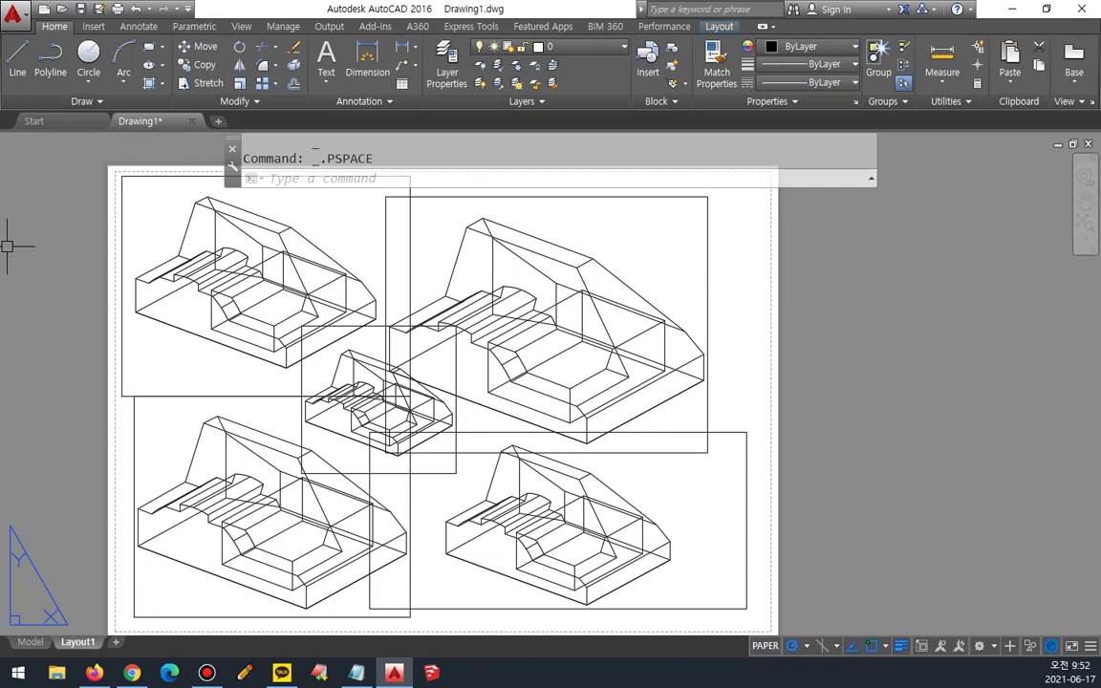
Review the PSpace and MSpace line in the Notepad notes with a pen underline, and mark the small central viewport in AutoCAD.
key(alt+Tab)
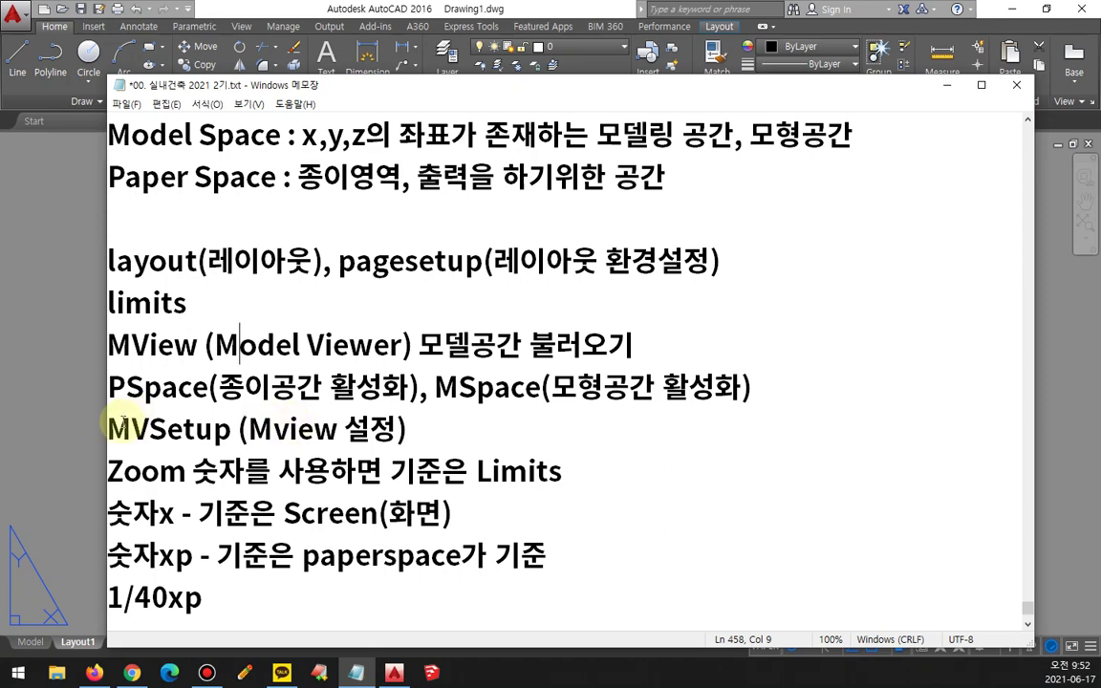
drag(108, 406, 785, 405)
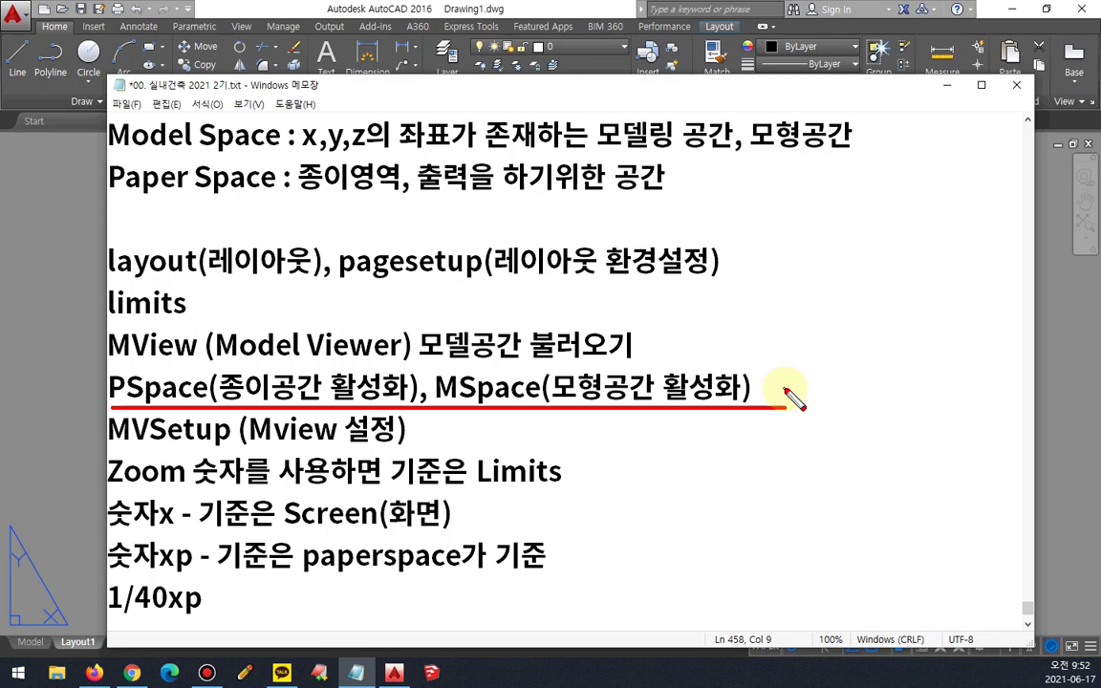
key(Escape)
click(287, 10)
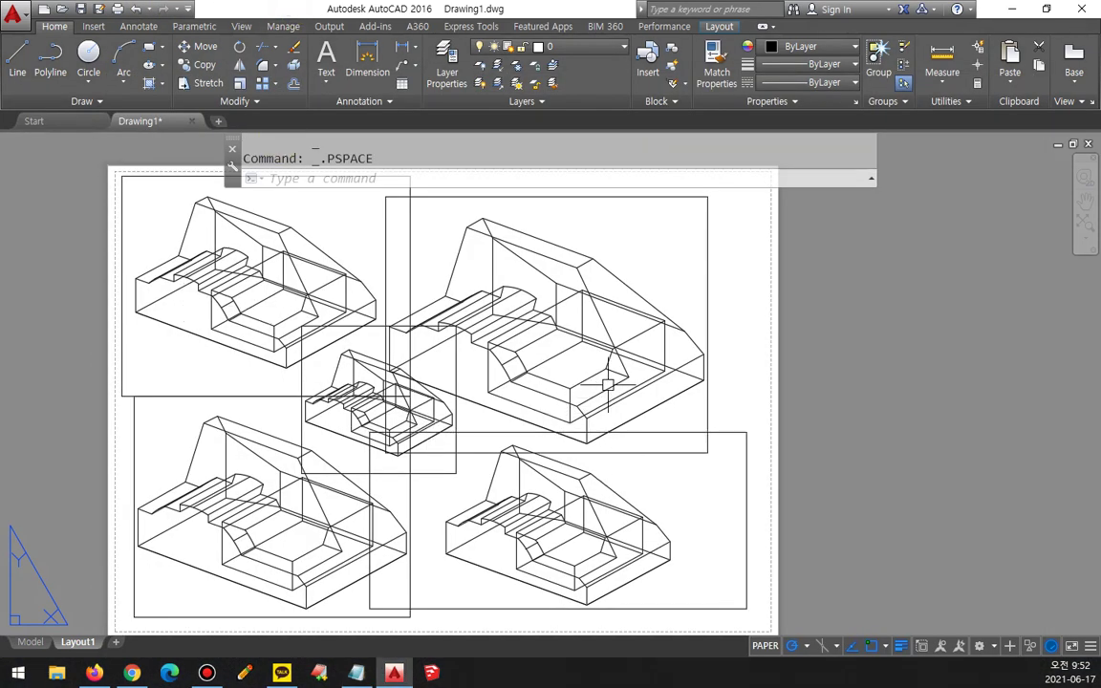
mouse_move(401, 330)
mouse_down()
mouse_move(276, 329)
mouse_move(352, 474)
mouse_move(419, 355)
mouse_up()
key(Escape)
Enter model space through the upper-right viewport, and make the upper-left, lower-left and lower-right viewports current in turn.
double_click(664, 258)
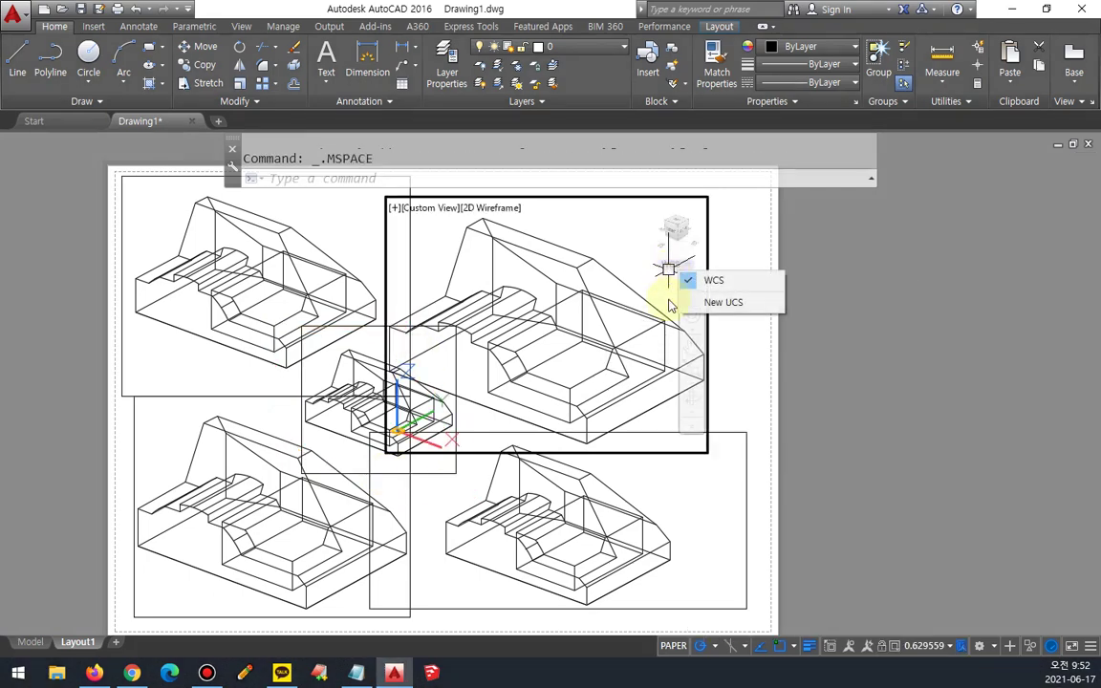
click(313, 320)
click(258, 455)
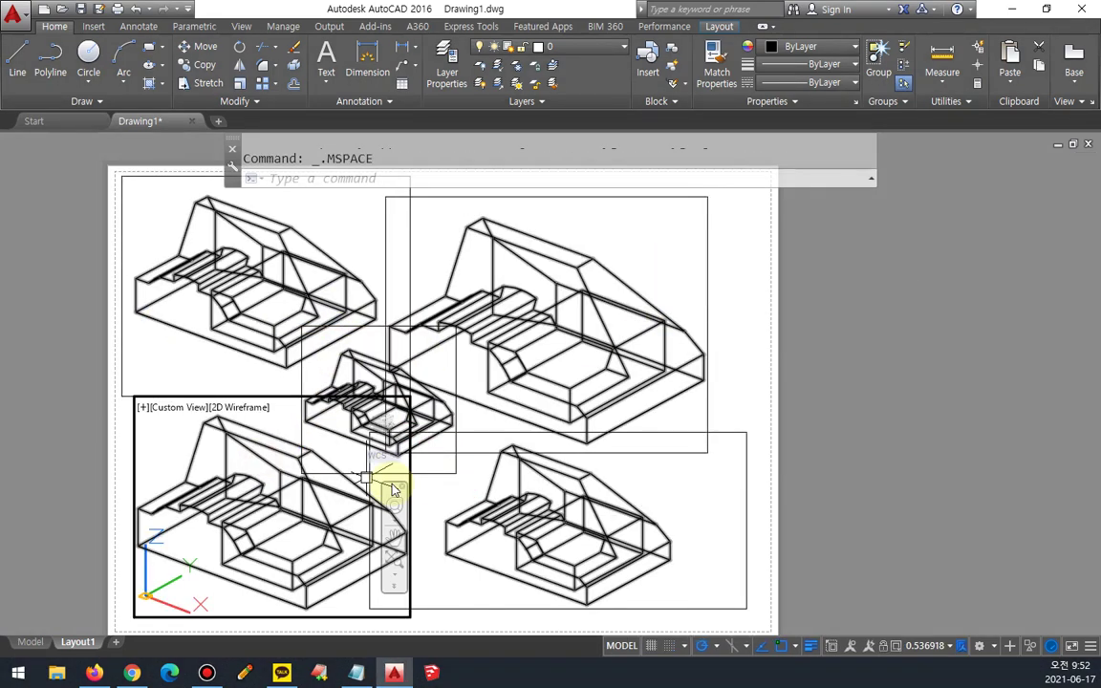
click(459, 497)
Try to make the small central viewport current by picking inside and around it, finishing with a pick in the upper-right viewport.
click(323, 330)
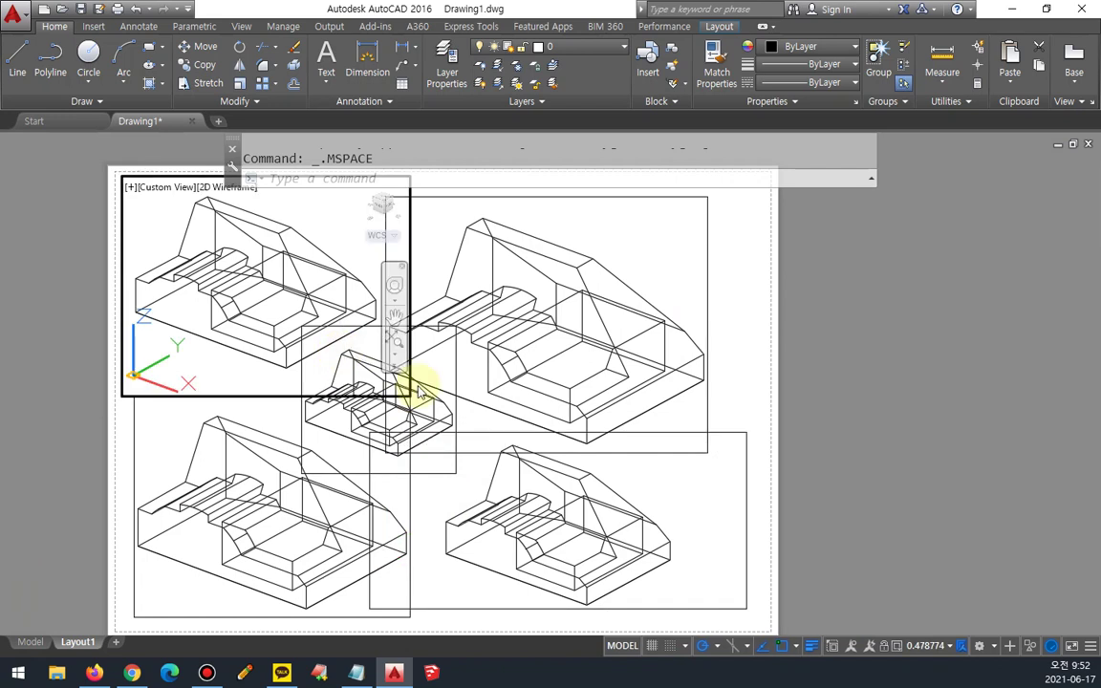
click(411, 399)
click(417, 395)
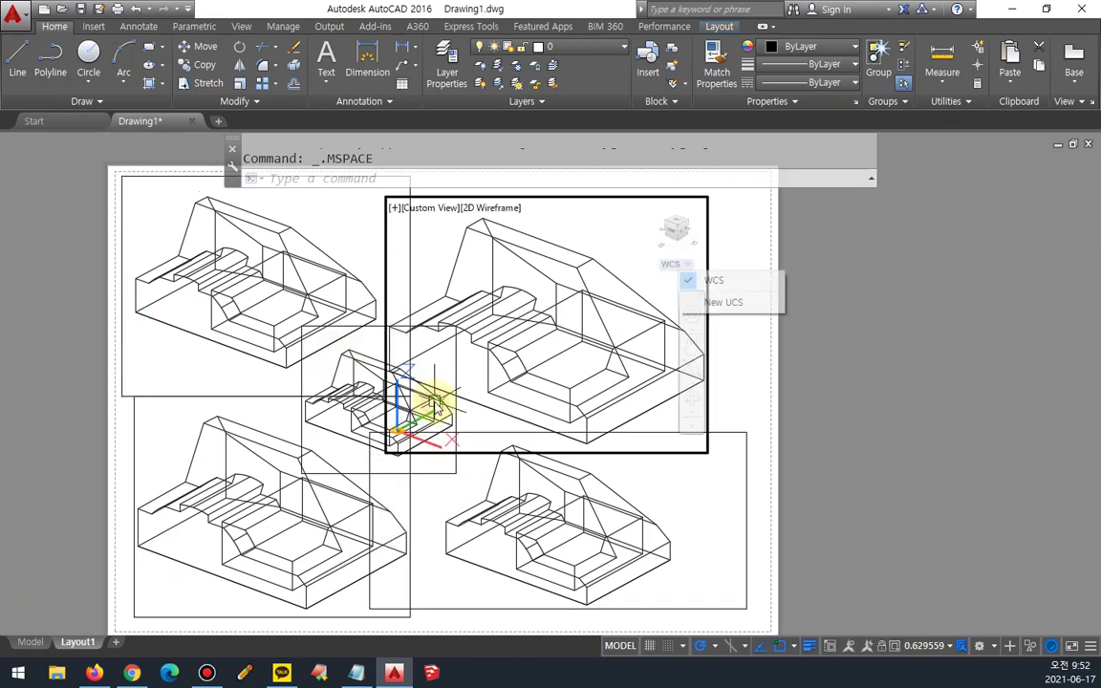
click(342, 370)
click(263, 455)
click(449, 459)
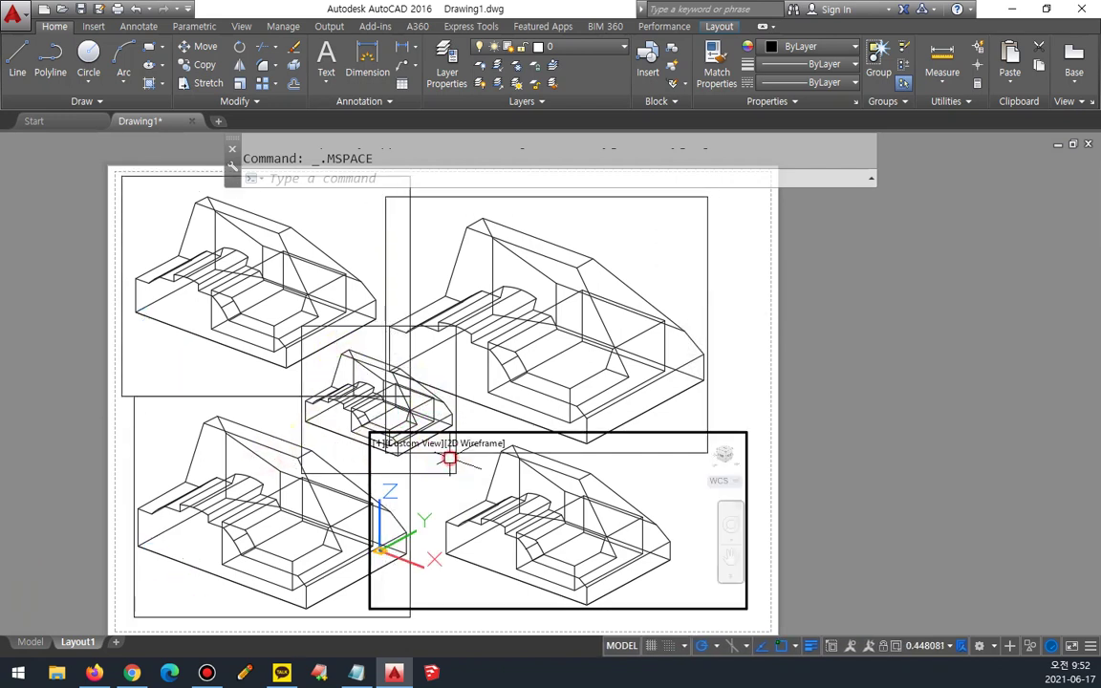
click(468, 374)
click(344, 346)
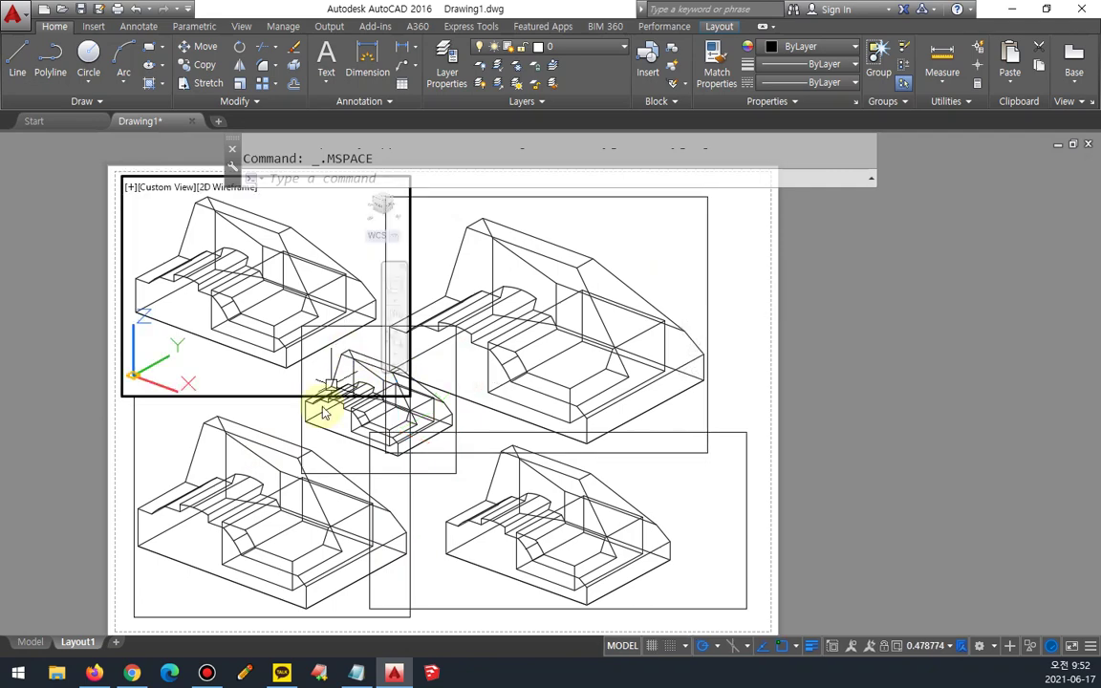
click(281, 462)
click(438, 490)
click(465, 343)
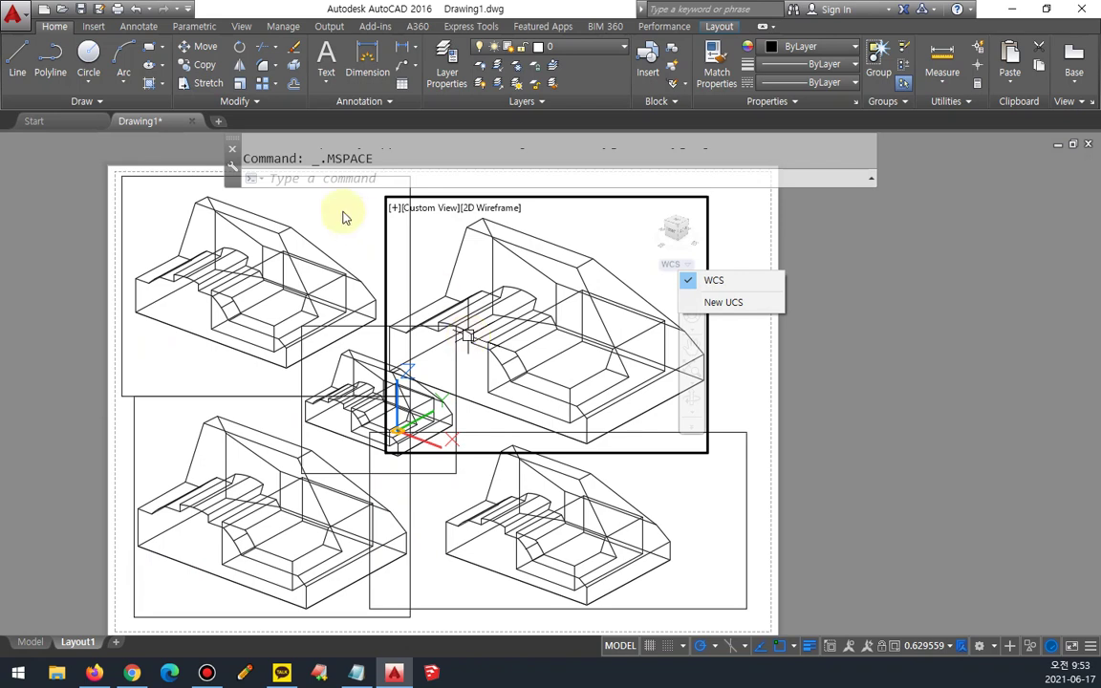
Outline the upper-left viewport and its narrow overlap with the upper-right viewport with the red pen, and clear the marks.
mouse_move(413, 202)
mouse_down()
mouse_move(390, 251)
mouse_move(387, 394)
mouse_move(401, 378)
mouse_move(411, 198)
mouse_up()
mouse_move(178, 194)
mouse_down()
mouse_move(123, 295)
mouse_move(320, 377)
mouse_move(319, 184)
mouse_move(175, 200)
mouse_up()
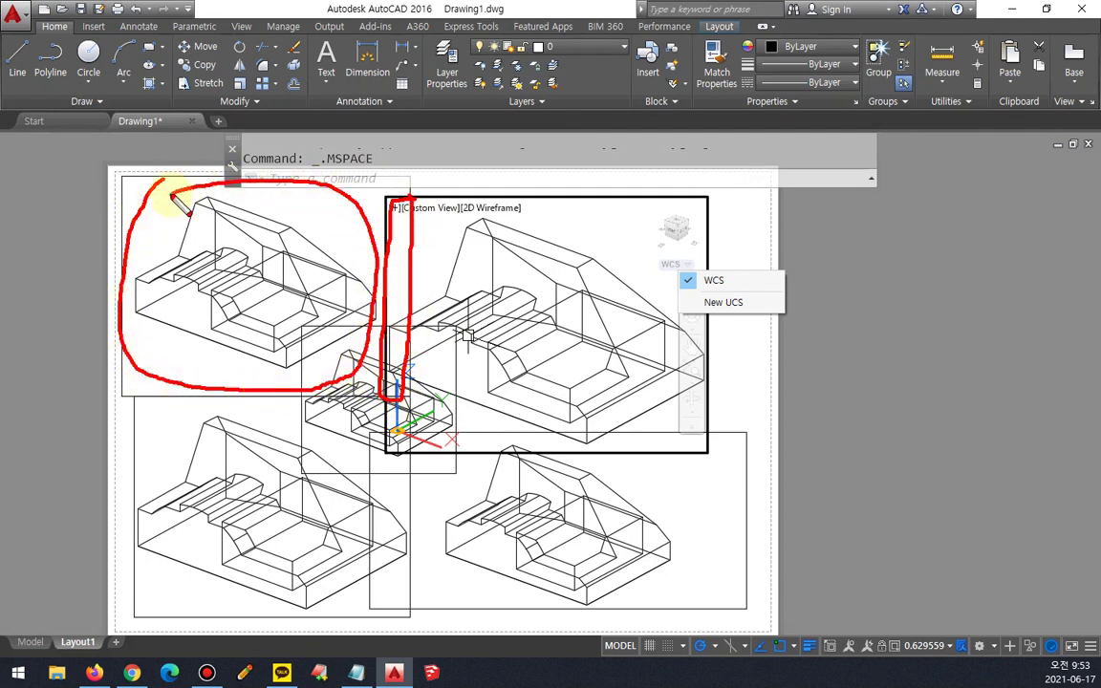
key(Escape)
Try to make the small central viewport current by picking inside and beside it, clear the selection and return to paper space.
double_click(406, 344)
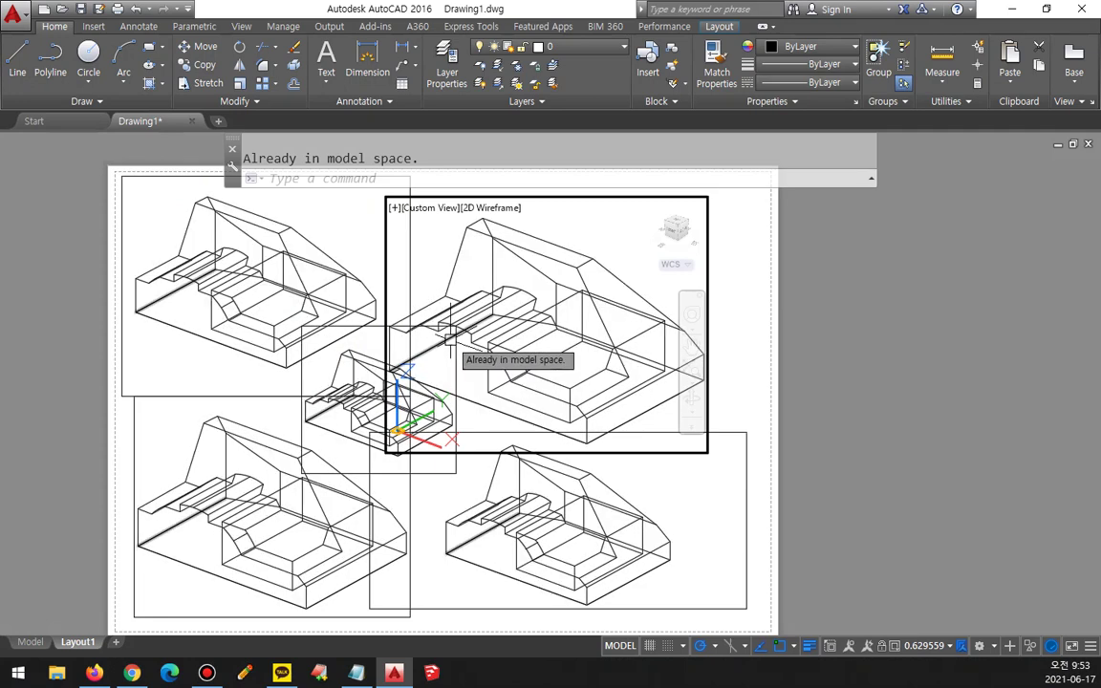
click(451, 342)
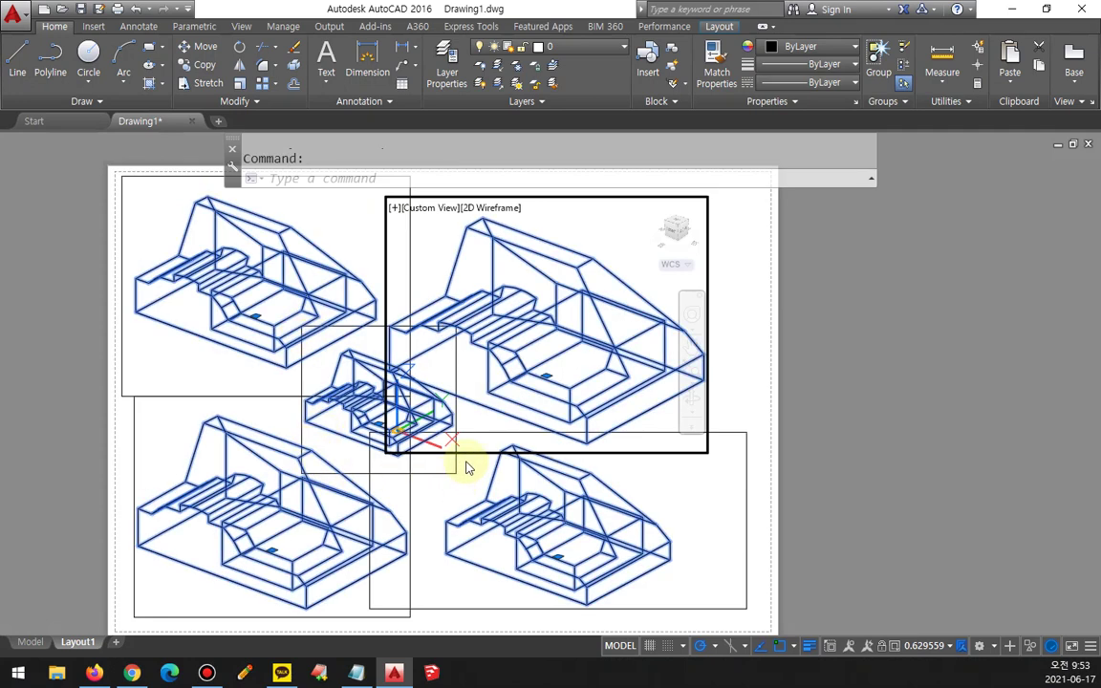
click(438, 486)
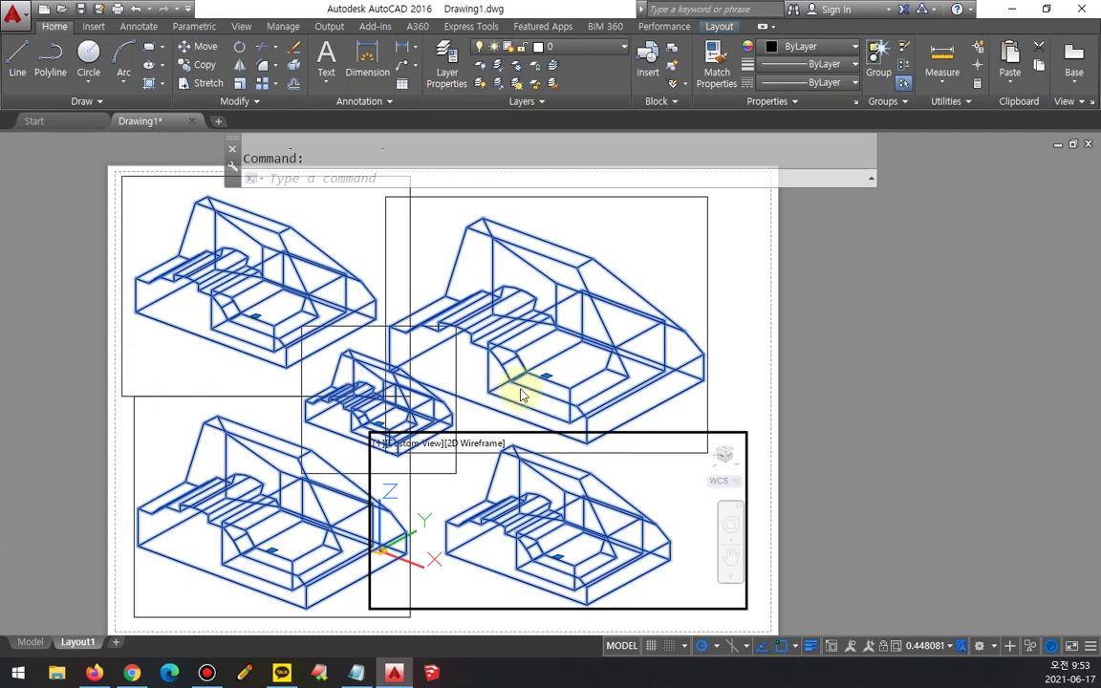
key(Escape)
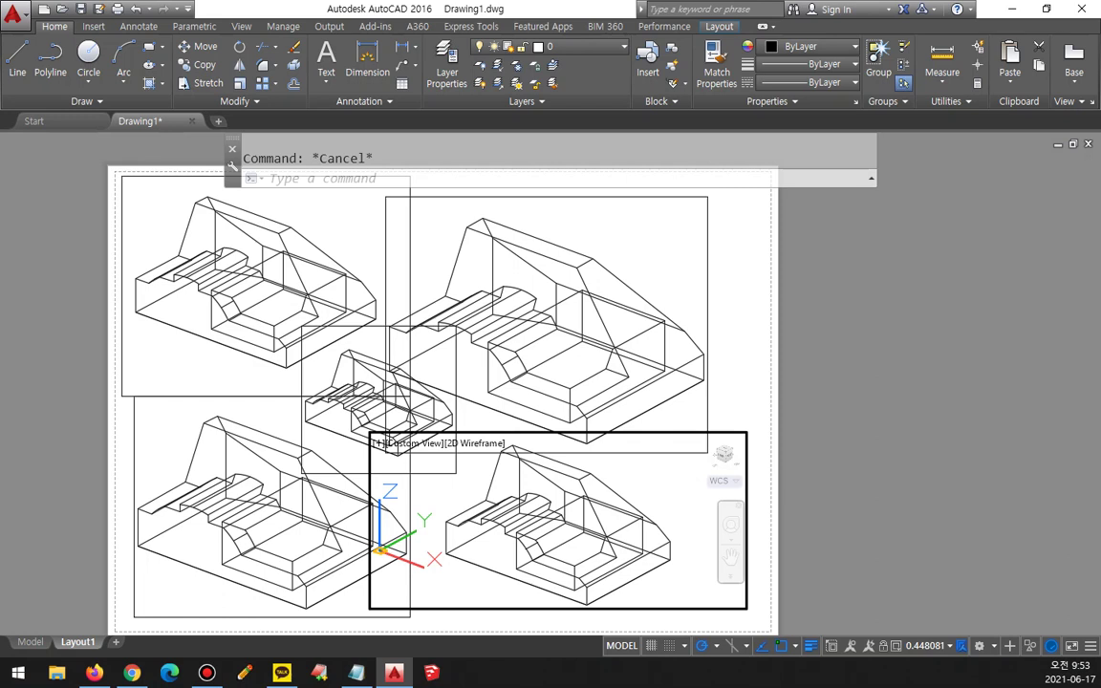
double_click(855, 421)
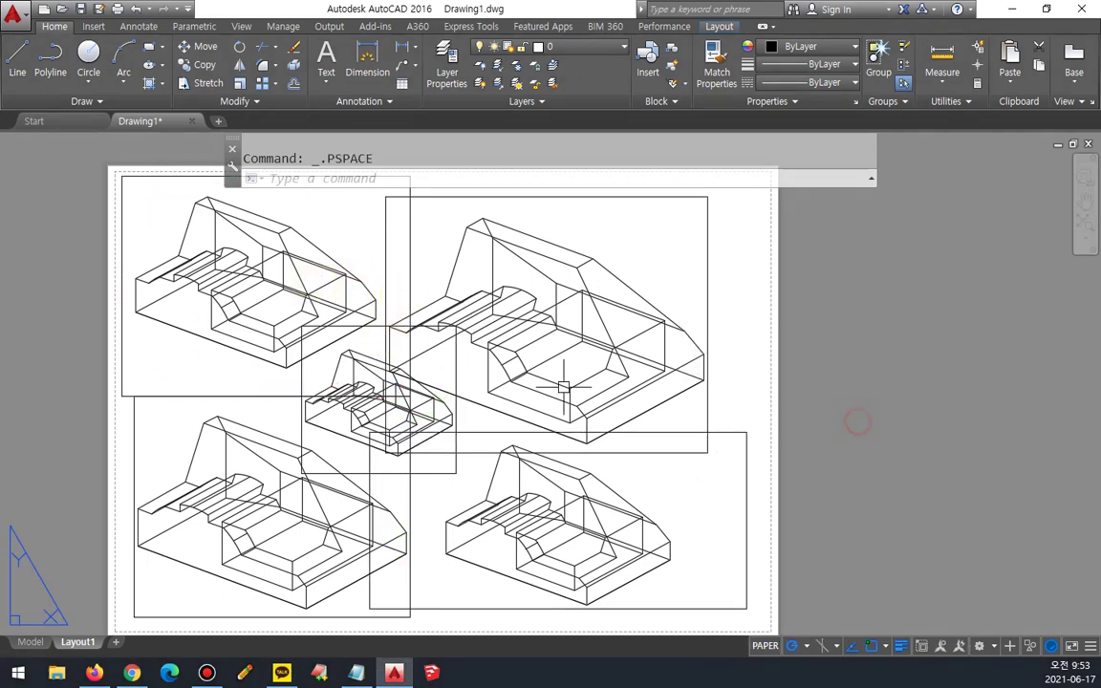
Stretch the small central viewport's lower-left corner horizontally out to the sheet's left edge and clear the selection.
click(302, 364)
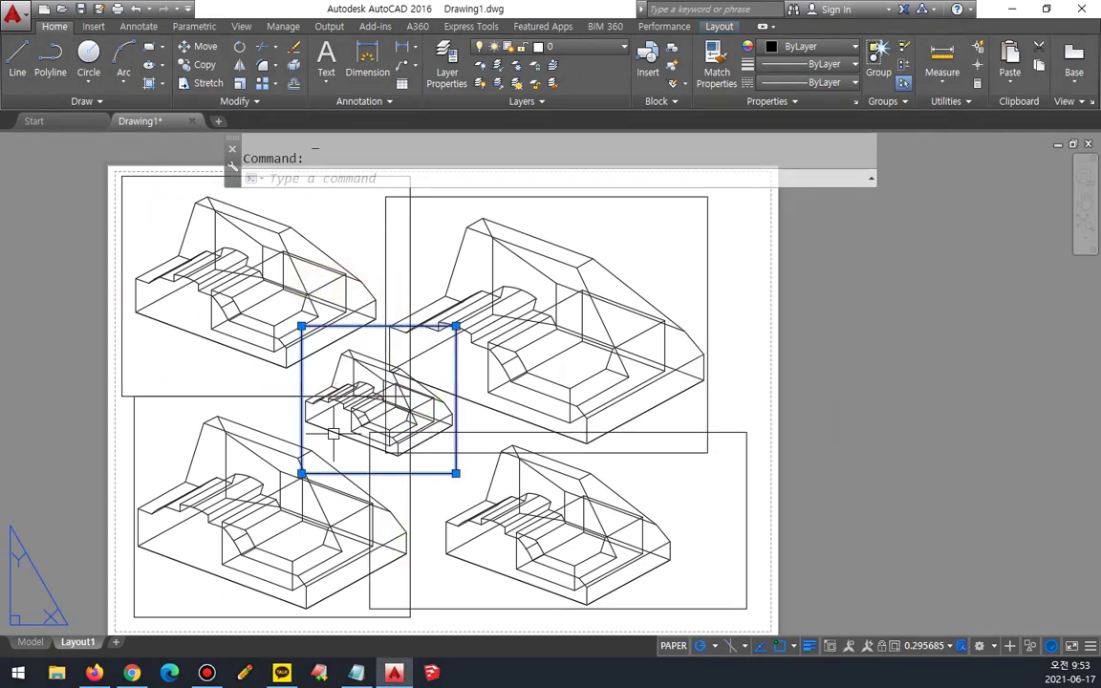
click(302, 473)
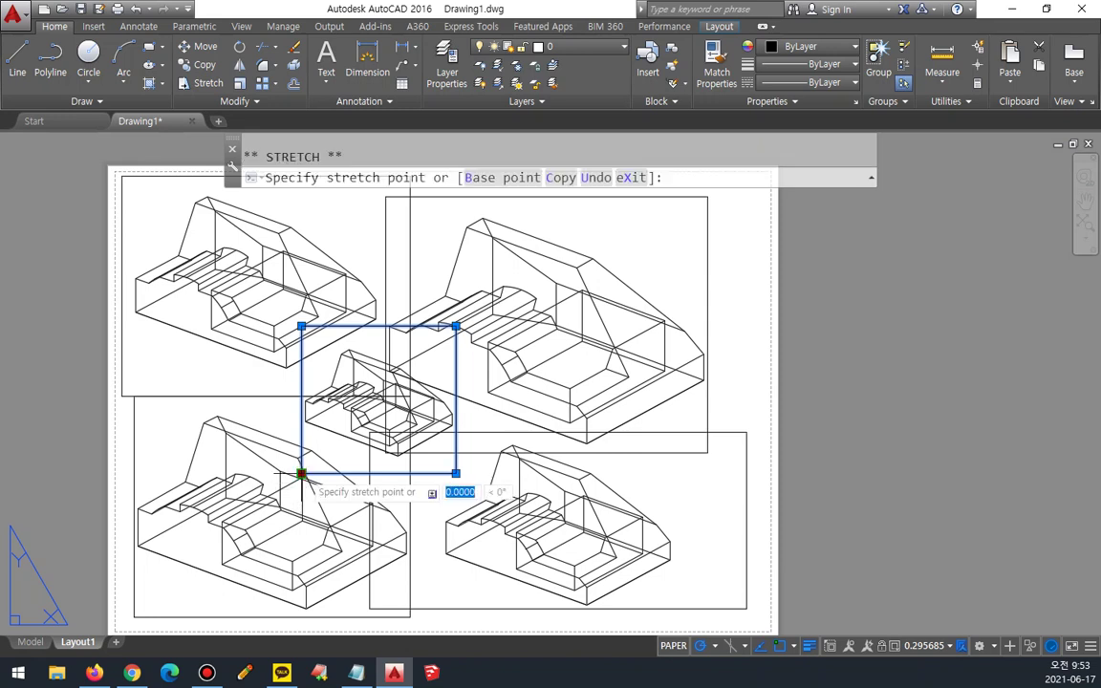
click(105, 473)
click(35, 459)
key(Escape)
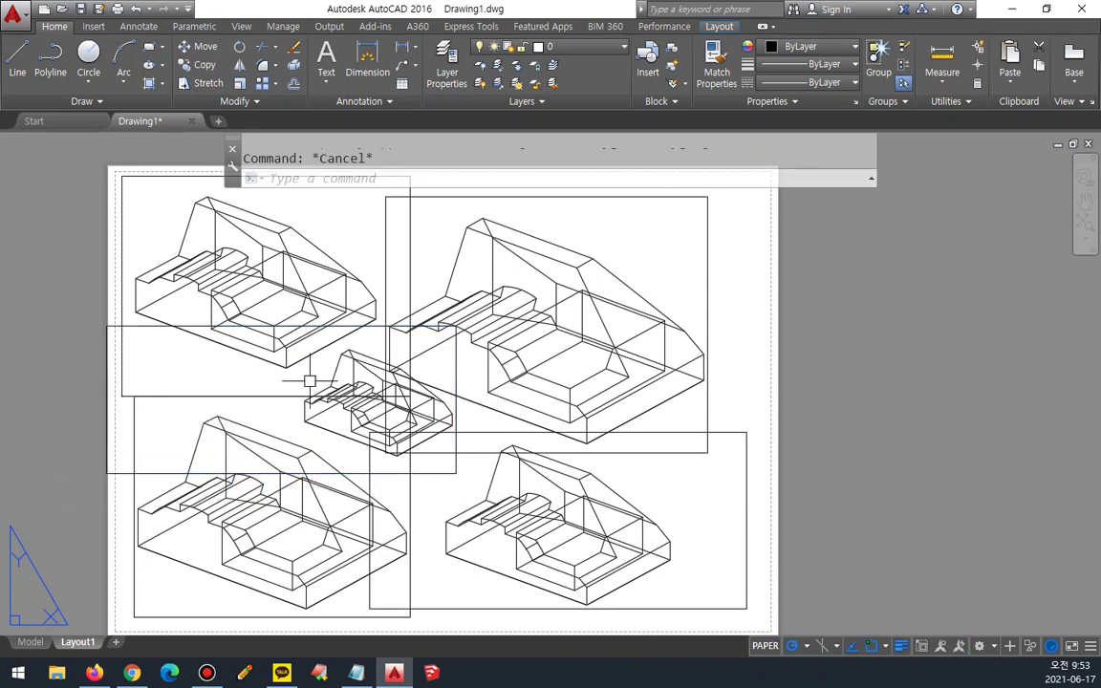
Enter model space through the stretched central viewport, make the surrounding viewports and it current in turn, and return to paper space.
double_click(115, 411)
click(148, 508)
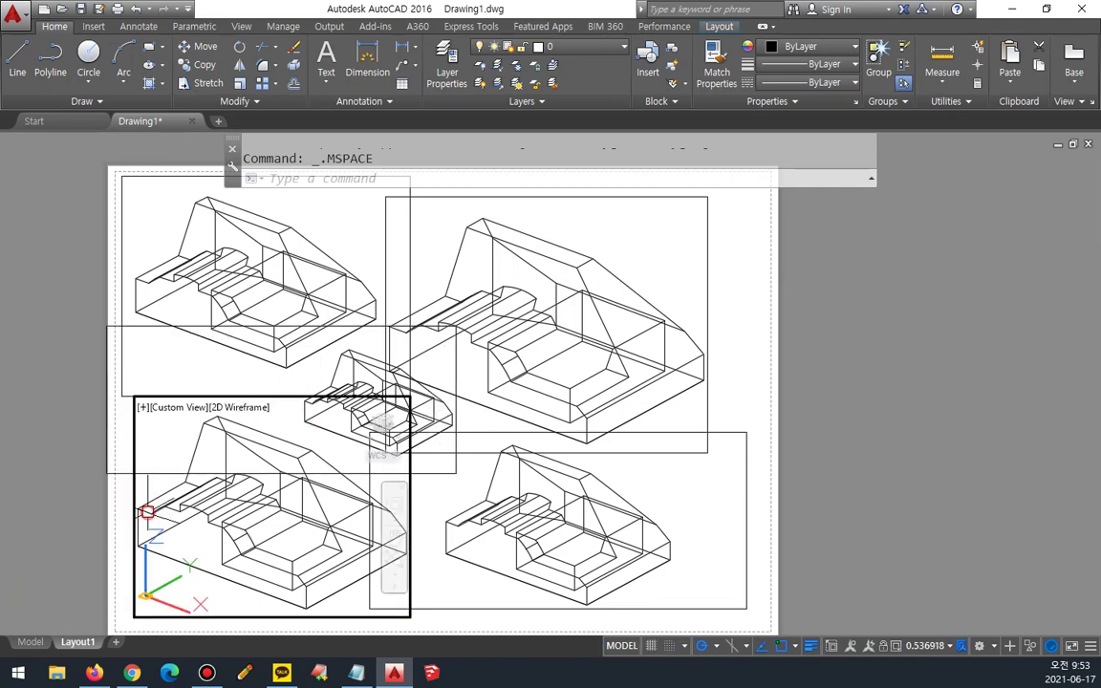
click(457, 509)
click(458, 205)
click(302, 224)
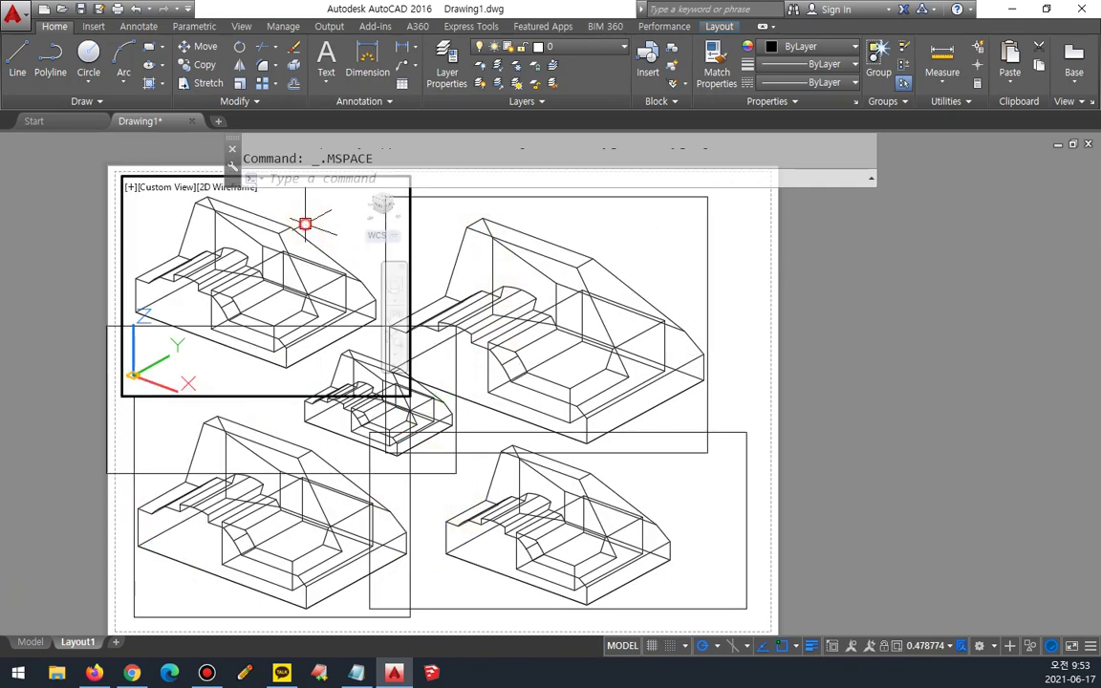
click(124, 429)
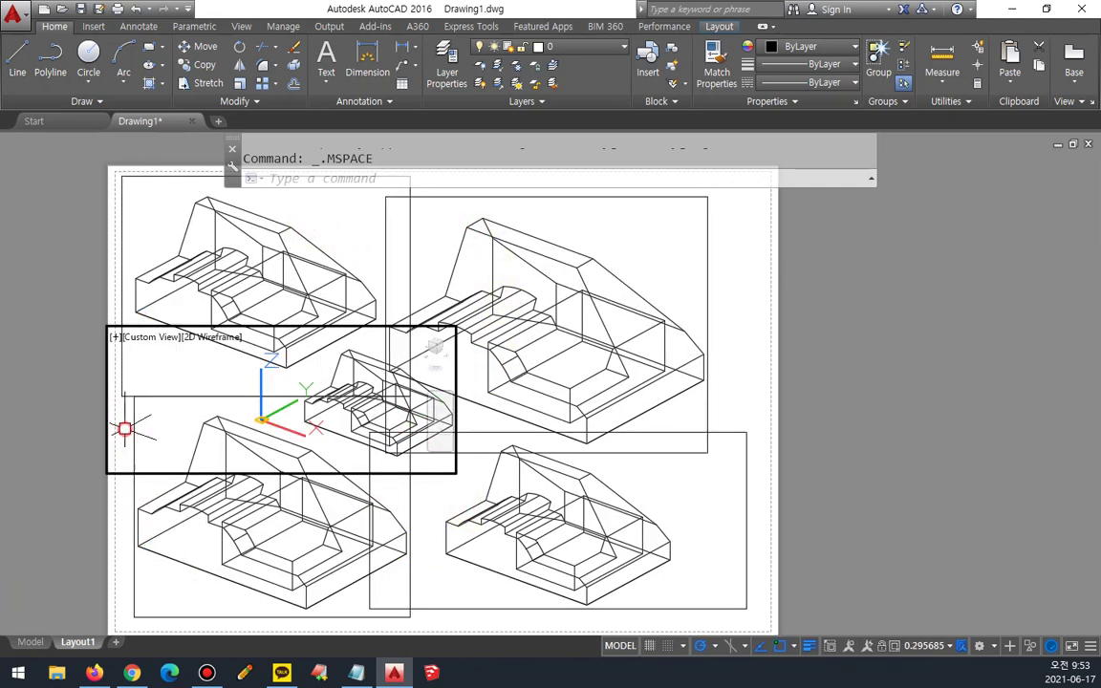
click(158, 502)
double_click(61, 466)
Erase the stretched central viewport and the remaining viewports from the Layout1 sheet.
click(125, 472)
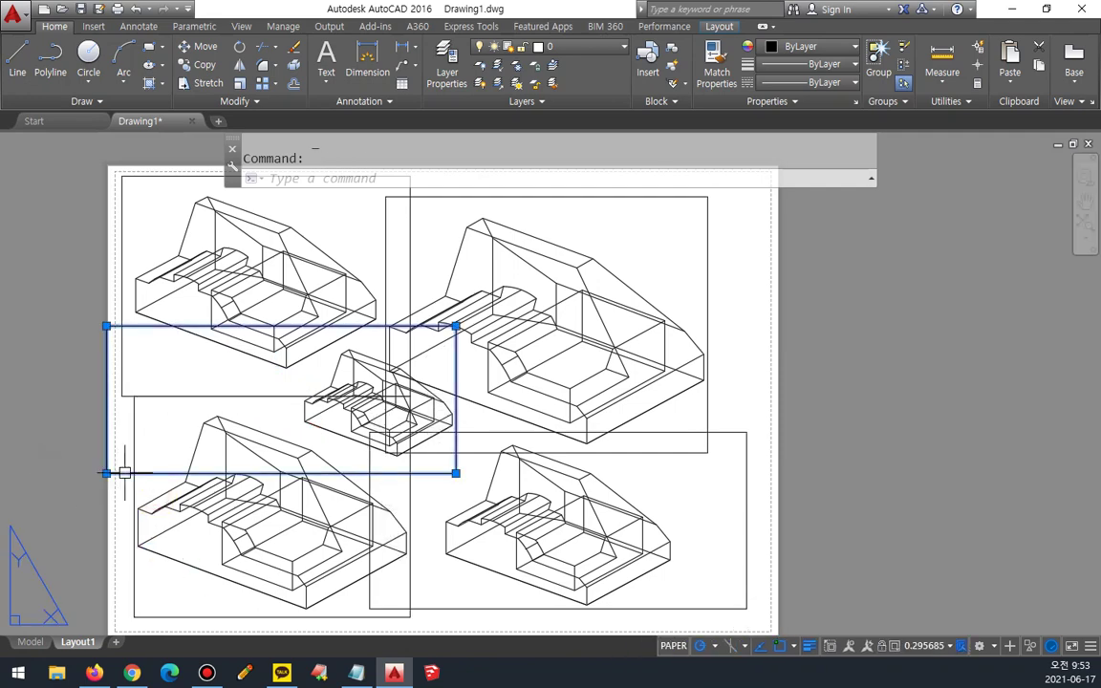
key(Delete)
click(430, 499)
click(50, 417)
key(Delete)
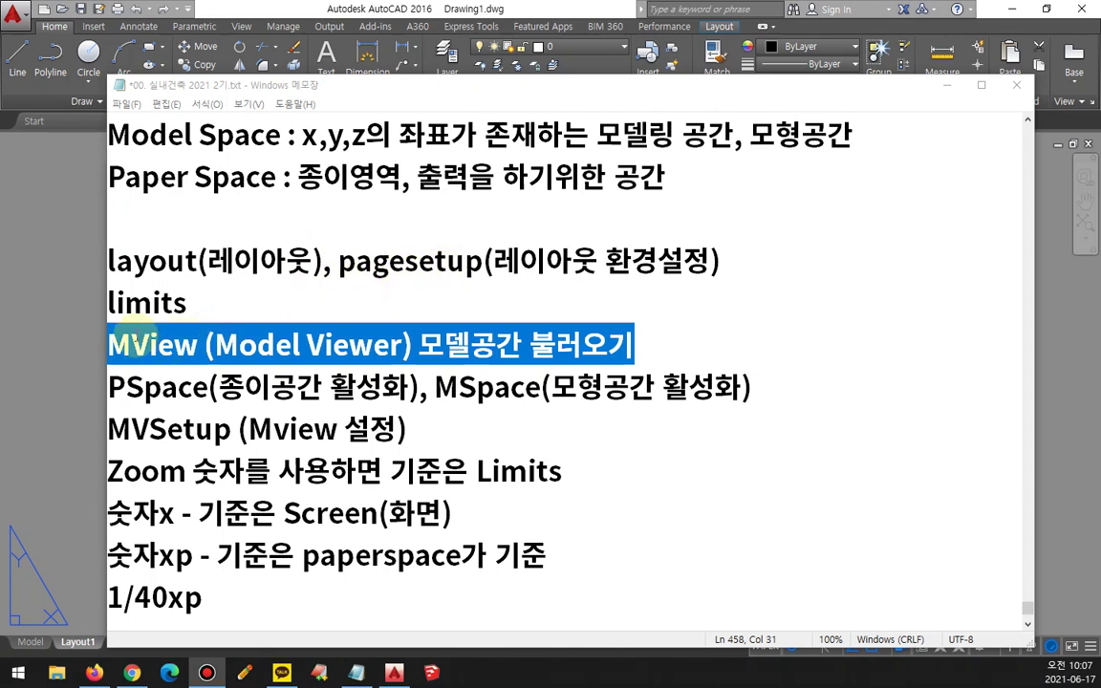
Return to AutoCAD, mark the MVIEW options with the pen, and create a single rectangular viewport left of the sheet's centre.
click(67, 304)
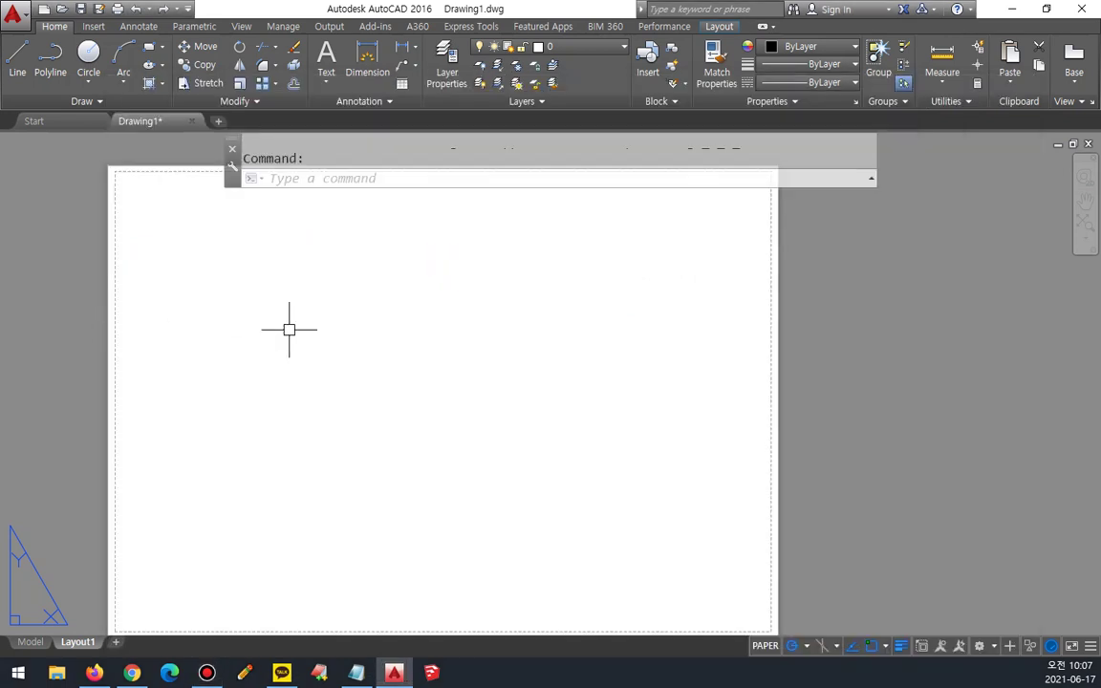
text(mv)
key(Return)
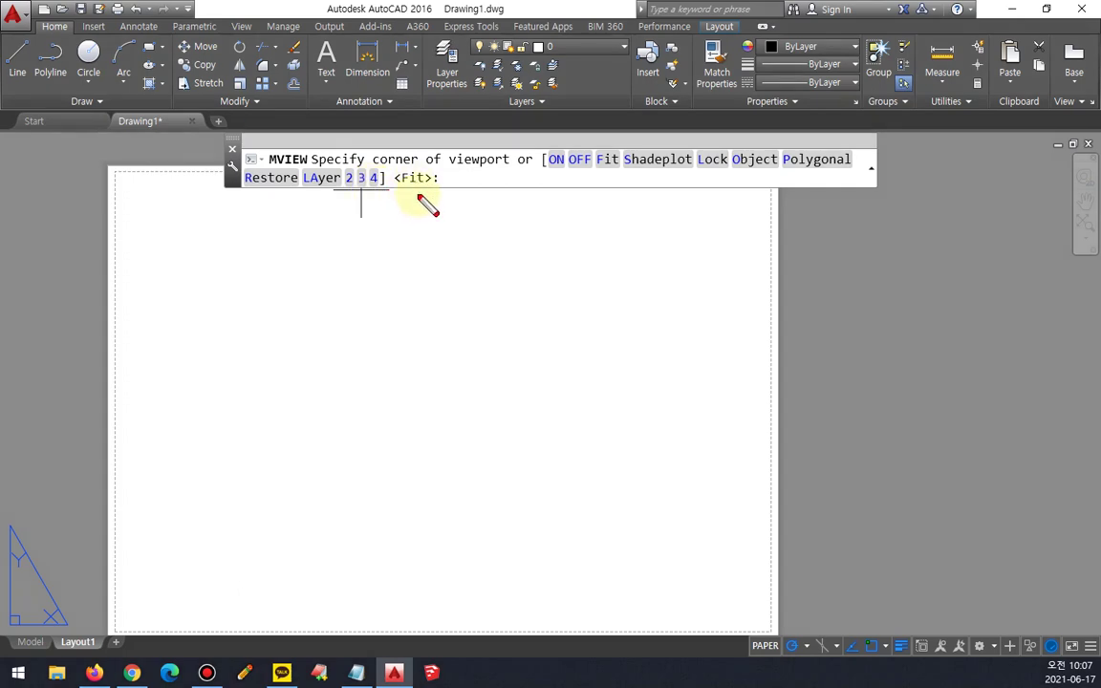
drag(438, 190, 413, 153)
mouse_move(359, 197)
mouse_down()
mouse_move(346, 170)
mouse_move(364, 204)
mouse_up()
key(Escape)
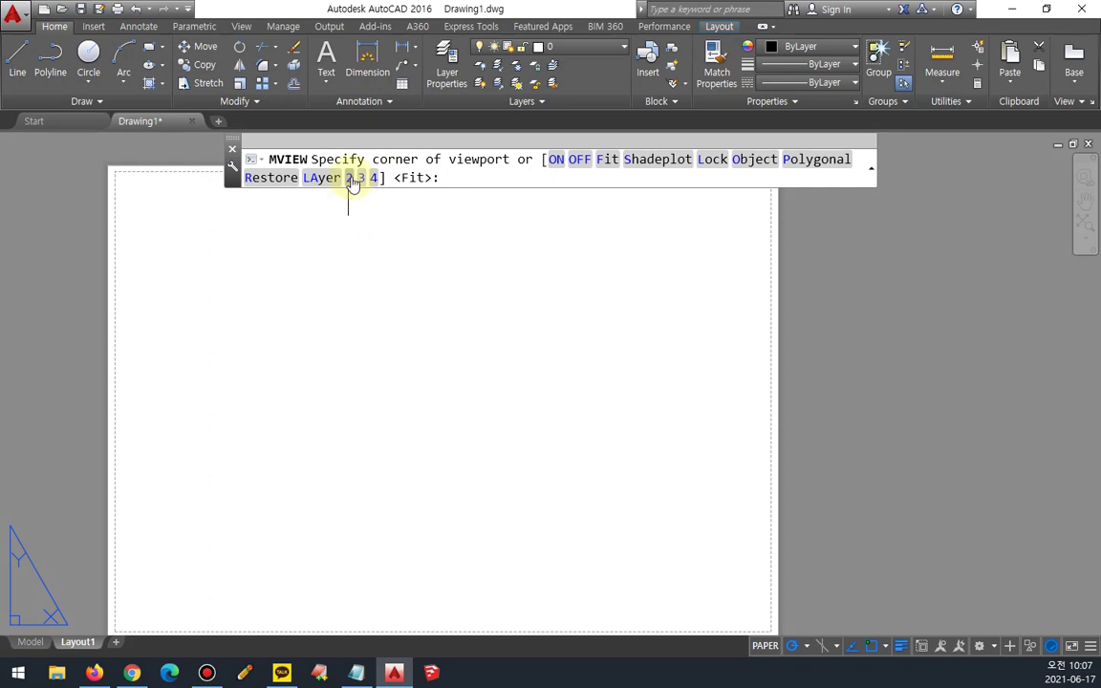
click(213, 225)
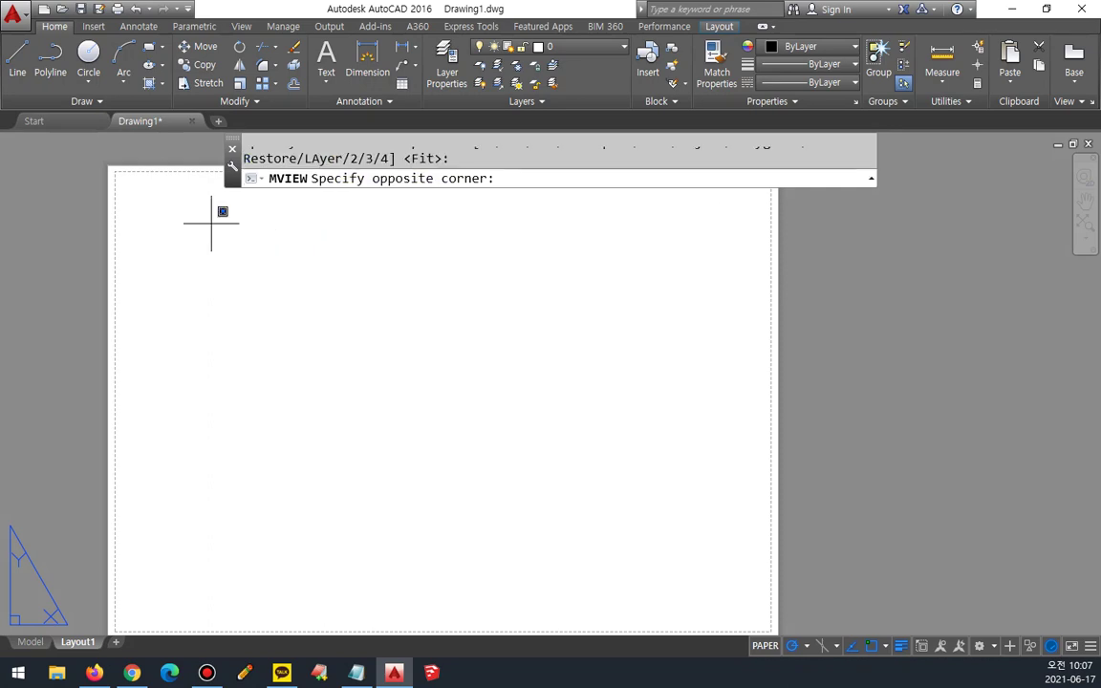
click(545, 521)
mouse_move(413, 509)
mouse_down()
mouse_move(289, 357)
mouse_move(402, 497)
mouse_move(378, 496)
mouse_up()
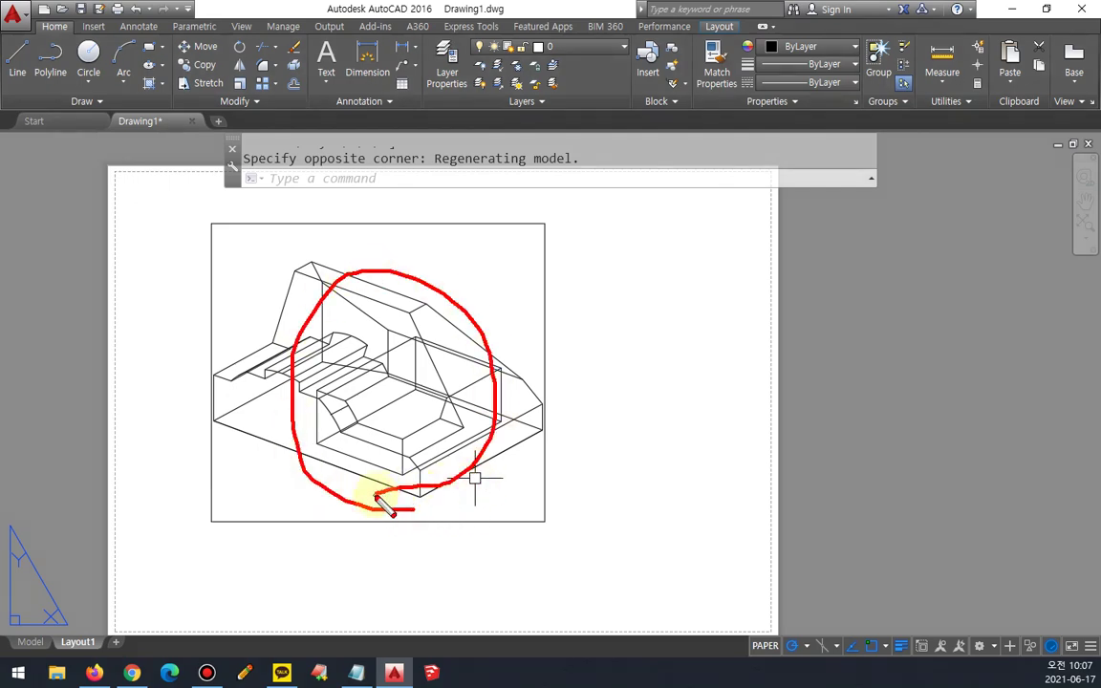
key(Escape)
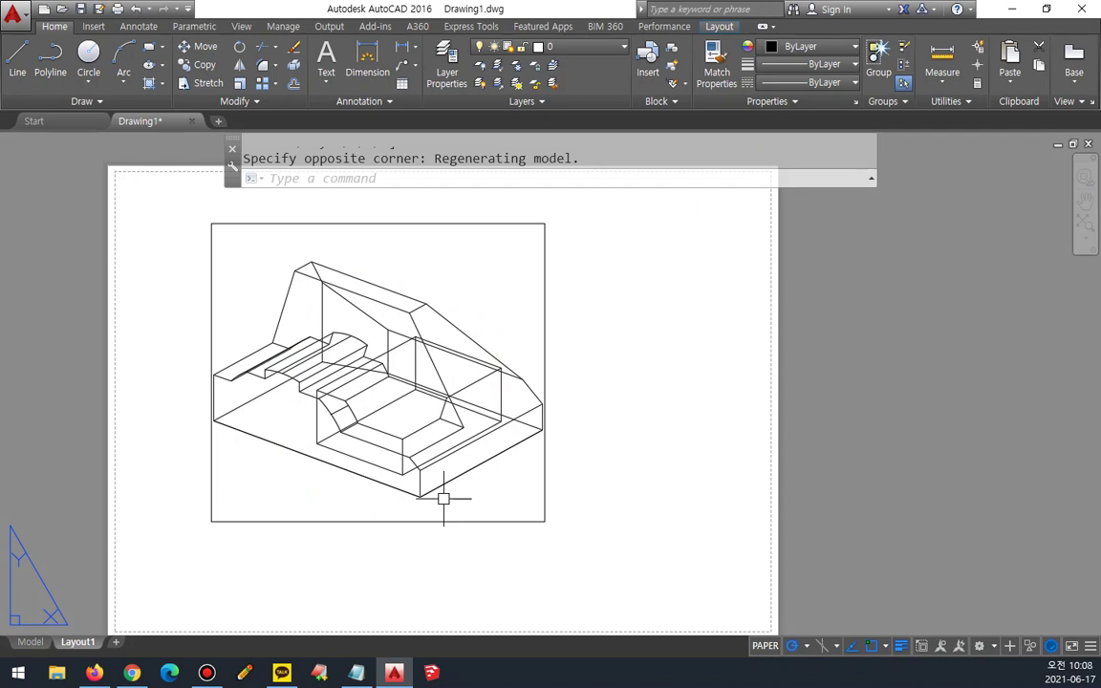
Erase the single viewport from the sheet.
click(555, 422)
click(535, 442)
text(e)
key(Return)
Create a two-by-two block of viewports across most of the sheet with the MVIEW option 4.
text(mv)
key(Return)
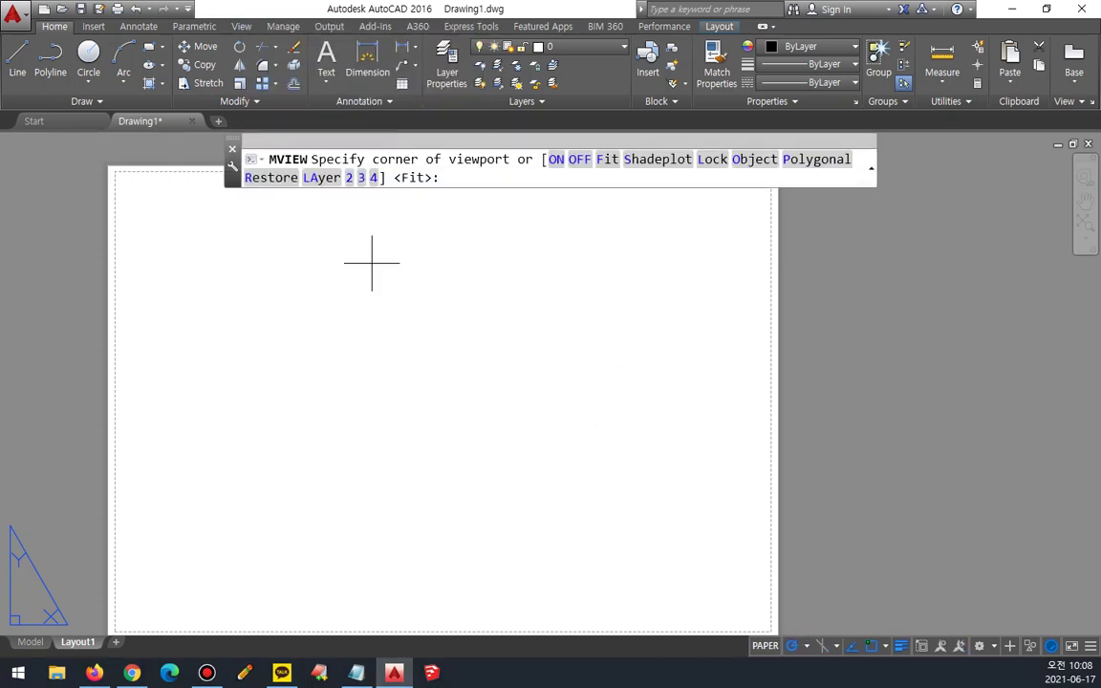
click(372, 177)
click(180, 217)
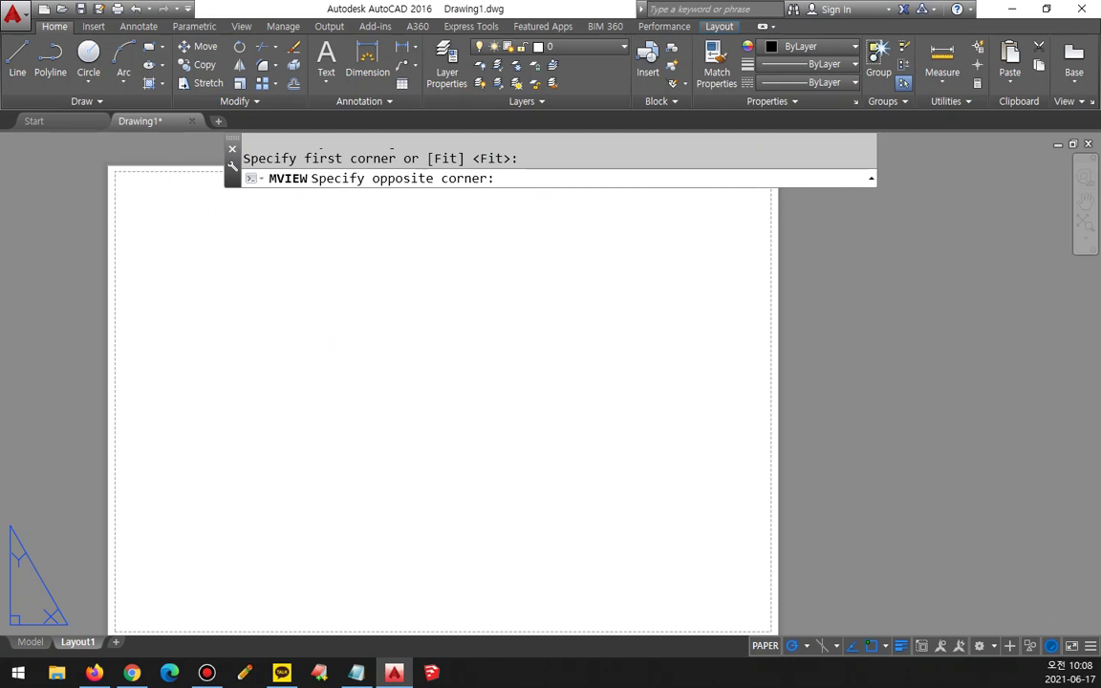
click(656, 593)
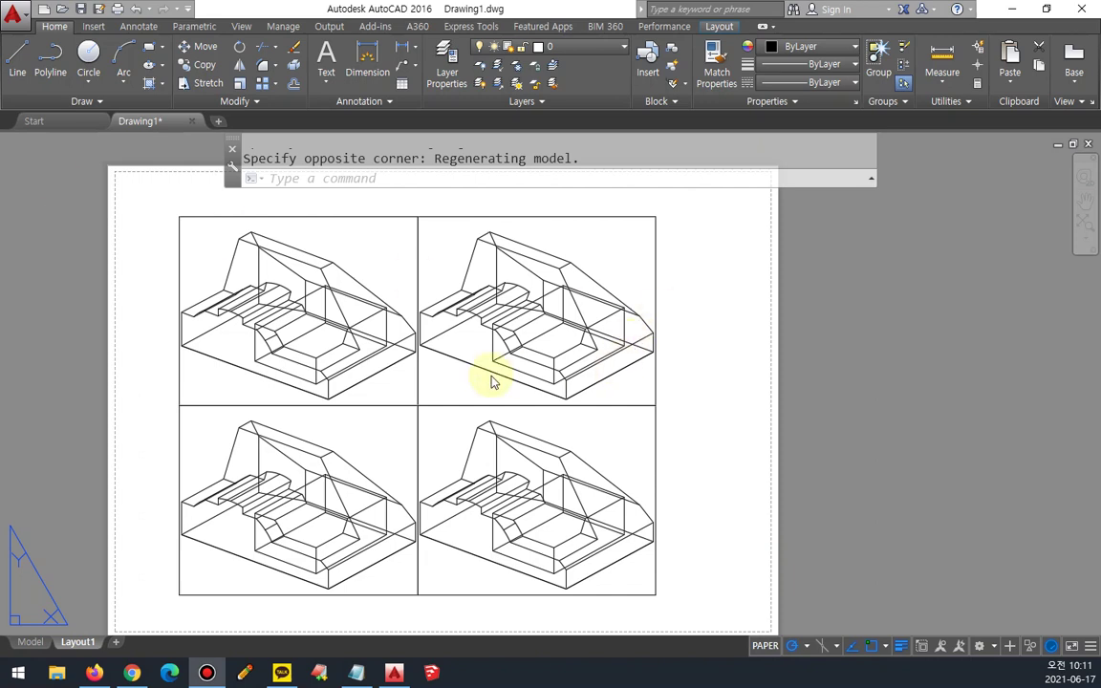
Erase all four viewports from the sheet.
click(471, 373)
click(291, 450)
key(Delete)
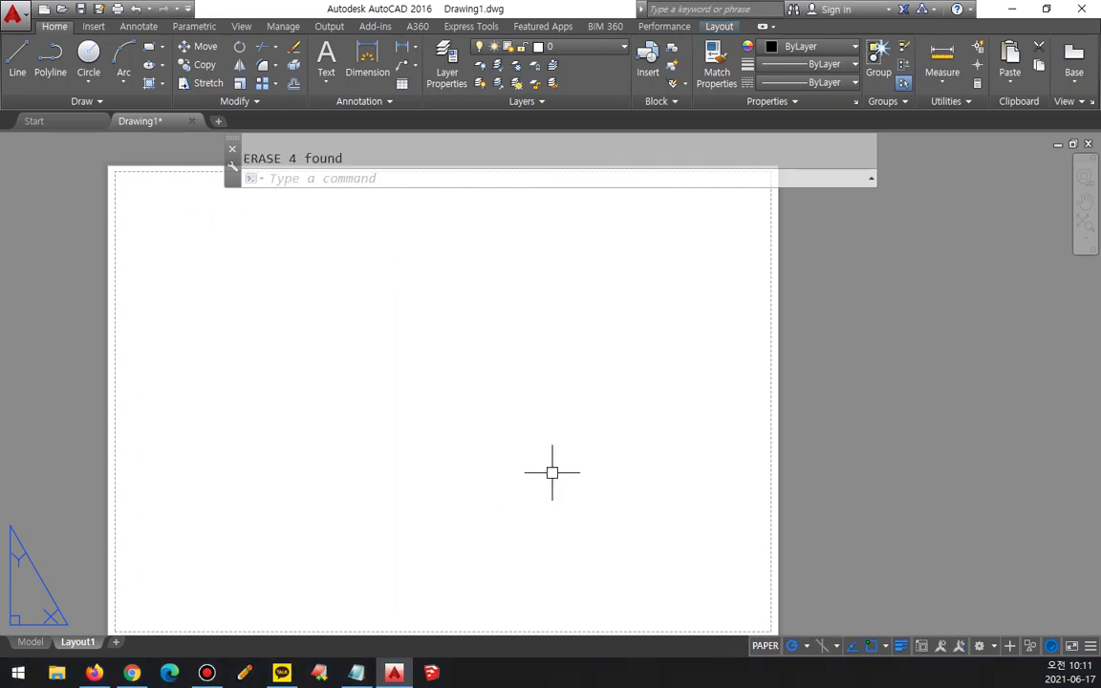
click(316, 396)
click(240, 298)
Start MVIEW with option 2, and sketch the horizontal and vertical viewport arrangements on screen with the red pen.
text(mv)
key(Return)
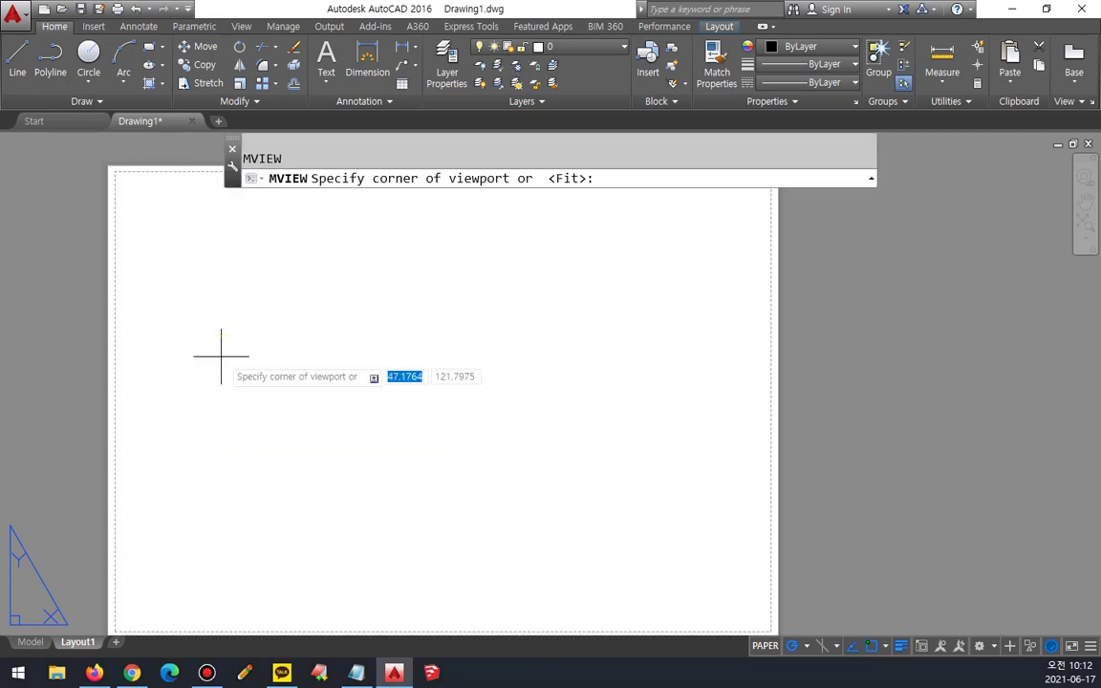
text(2)
key(Return)
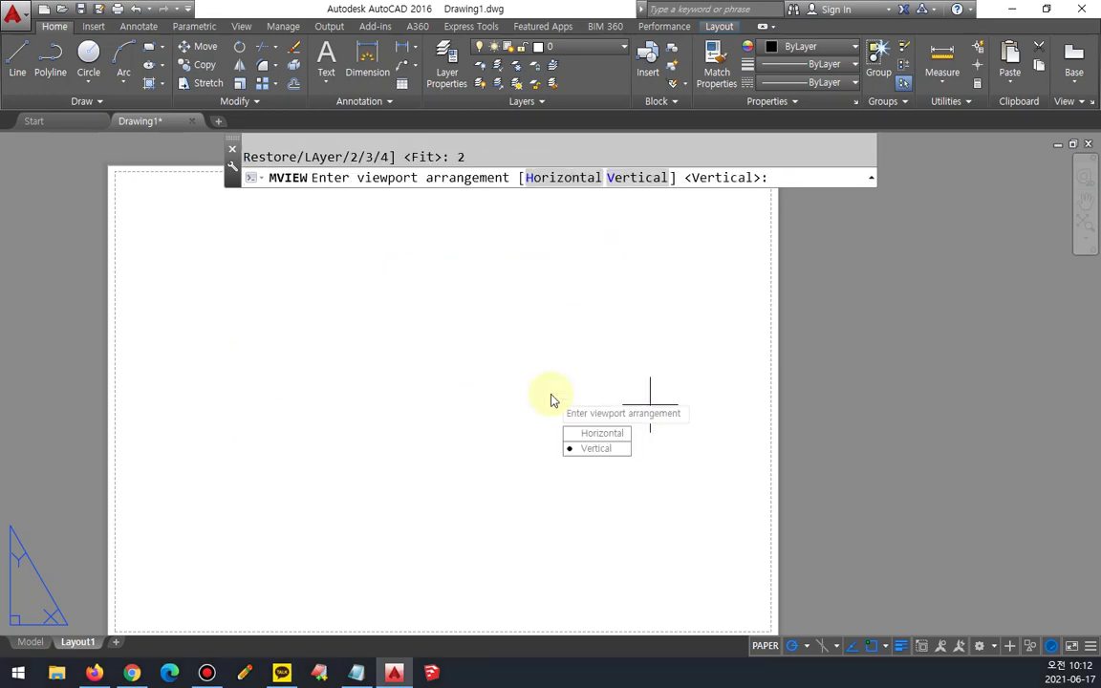
mouse_move(271, 262)
mouse_down()
mouse_move(275, 287)
mouse_move(557, 531)
mouse_move(549, 224)
mouse_move(313, 230)
mouse_up()
drag(290, 383, 543, 383)
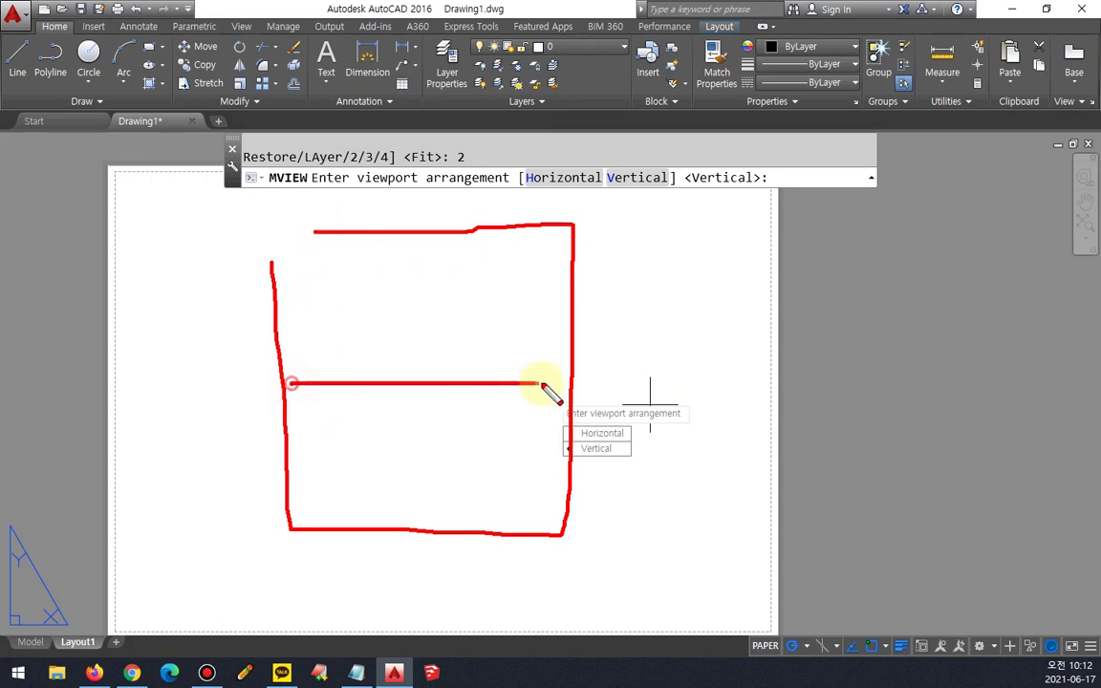
mouse_move(730, 220)
mouse_down()
mouse_move(749, 524)
mouse_move(990, 514)
mouse_move(958, 228)
mouse_move(852, 231)
mouse_move(877, 517)
mouse_up()
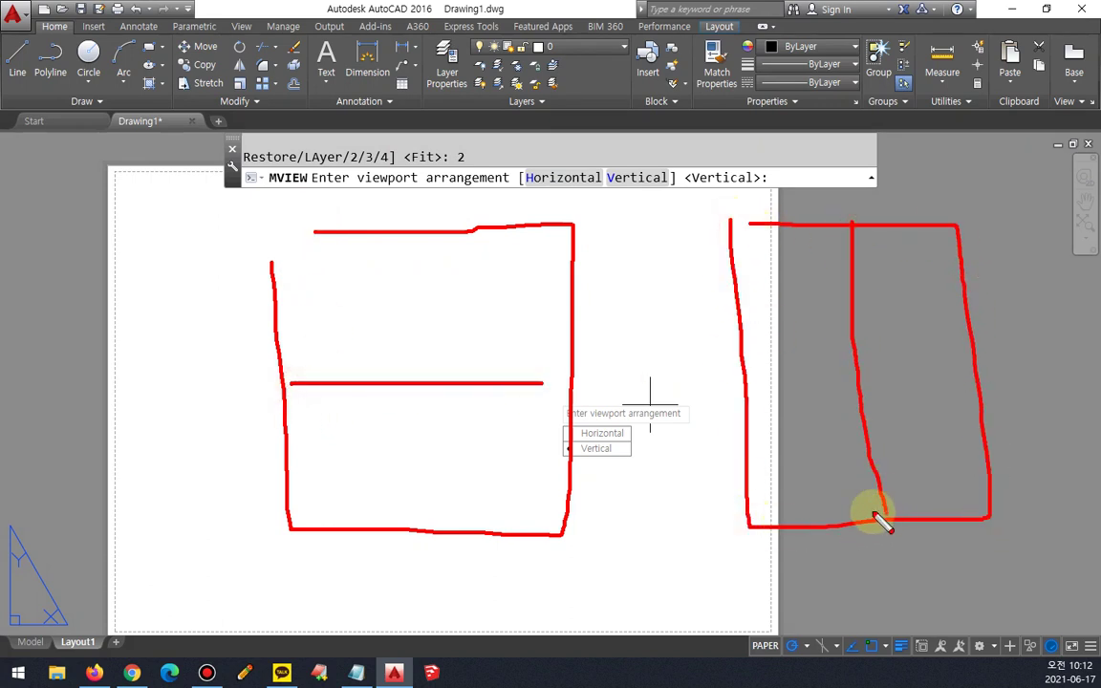
drag(201, 210, 235, 217)
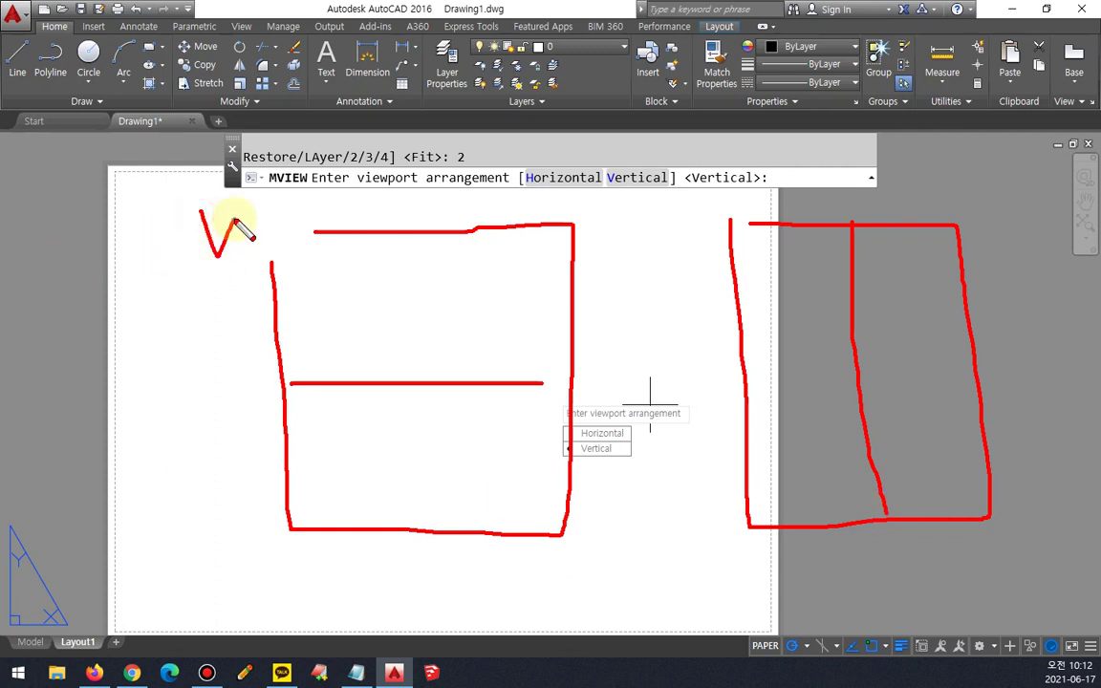
drag(732, 178, 758, 170)
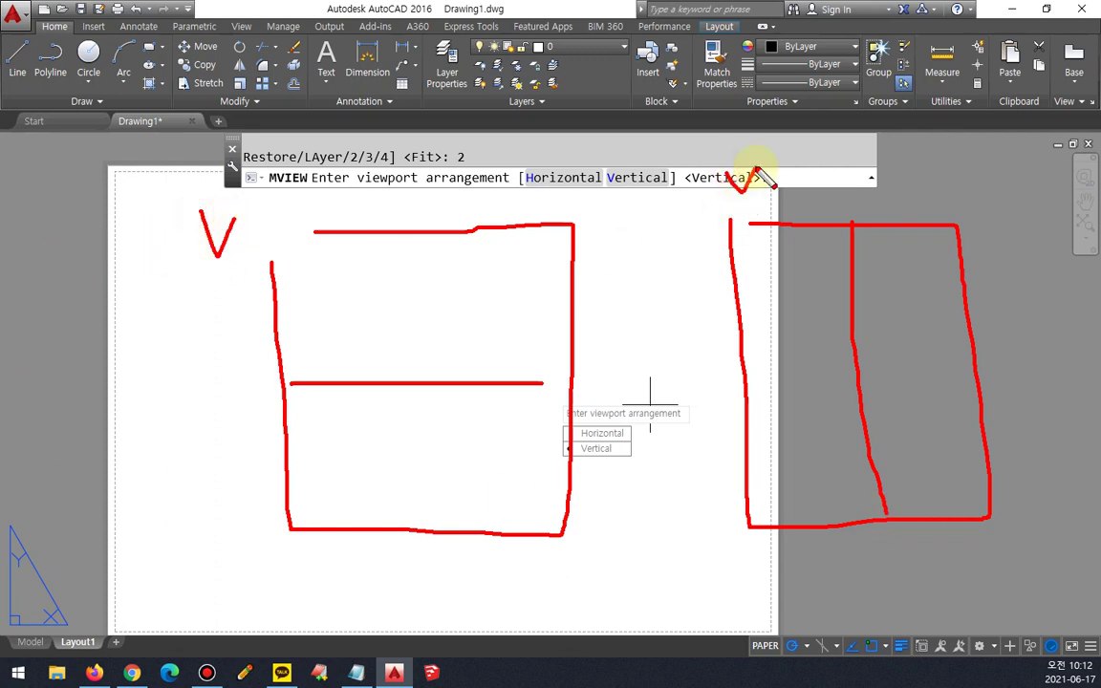
mouse_move(646, 220)
mouse_down()
mouse_move(644, 142)
mouse_move(648, 235)
mouse_up()
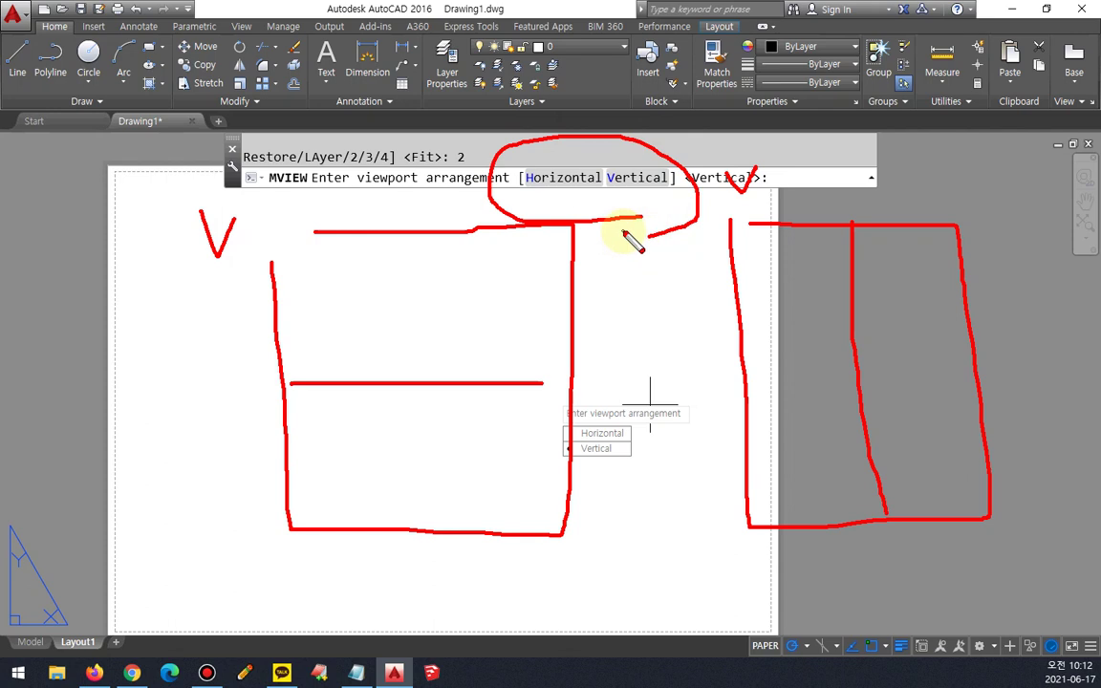
key(Escape)
Create the two viewports in a Horizontal arrangement across most of the sheet, and undo them.
click(578, 177)
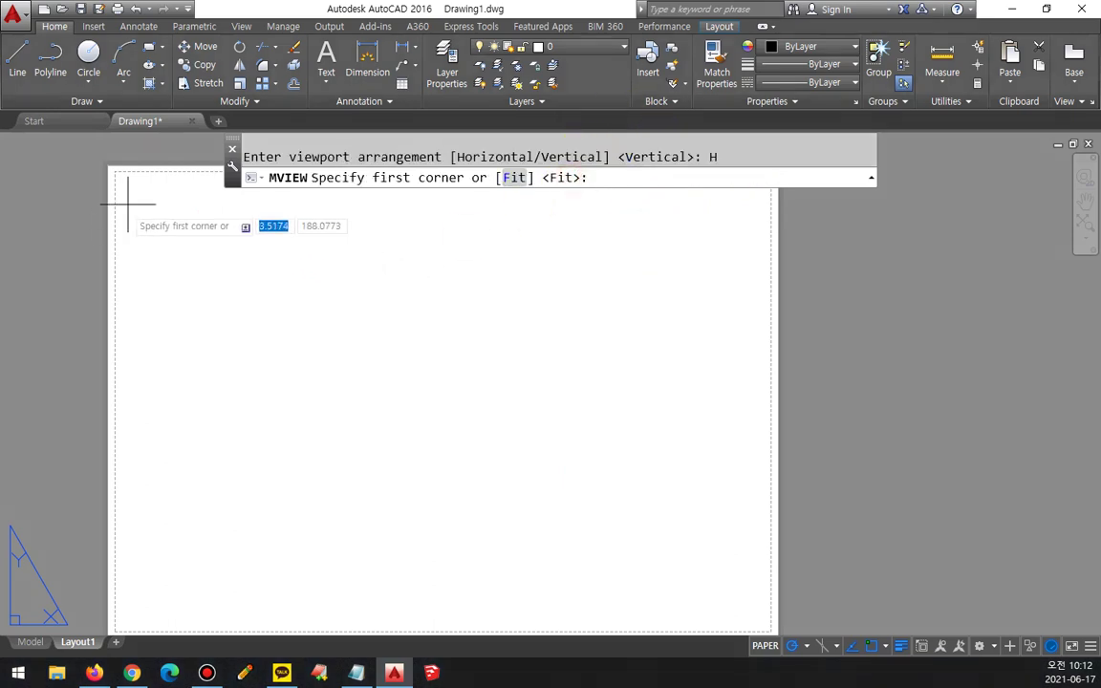
click(159, 203)
click(711, 578)
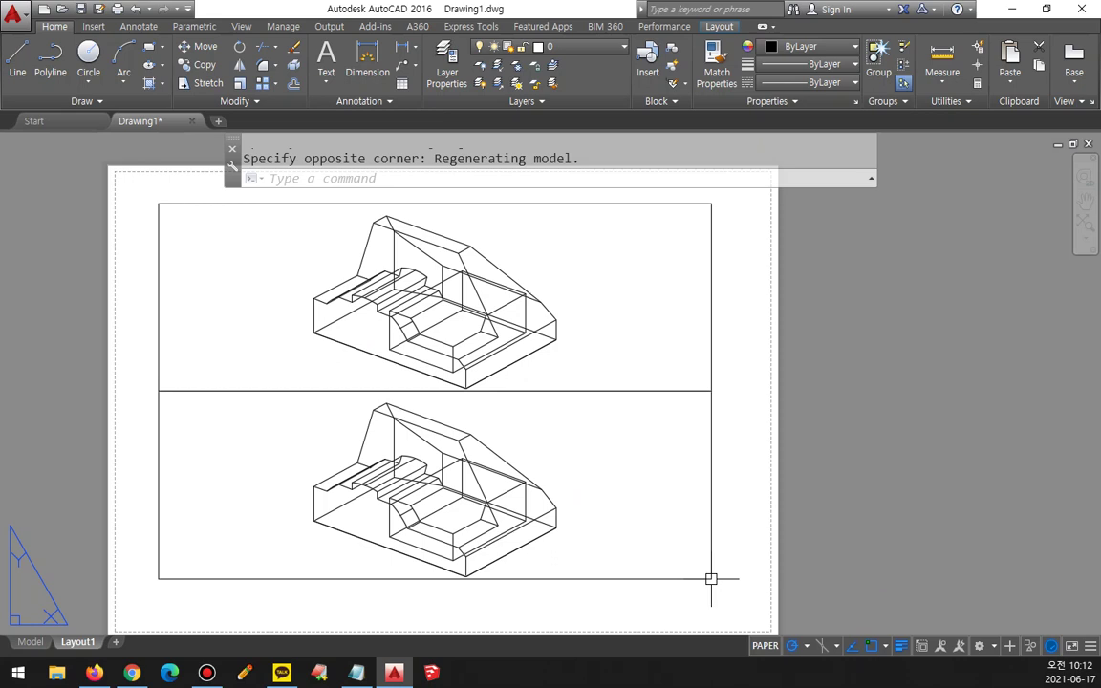
key(ctrl+z)
Create two viewports in a Vertical arrangement across most of the sheet with the MVIEW option 2, and undo them.
right_click(712, 582)
click(712, 531)
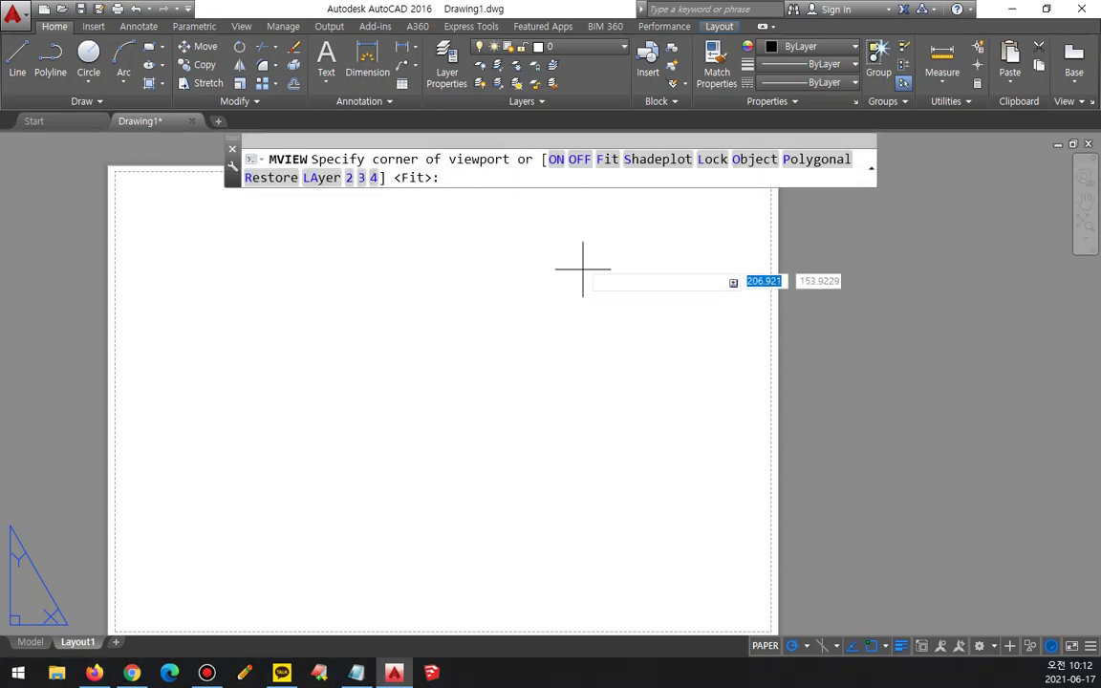
text(2)
key(Return)
text(v)
key(Return)
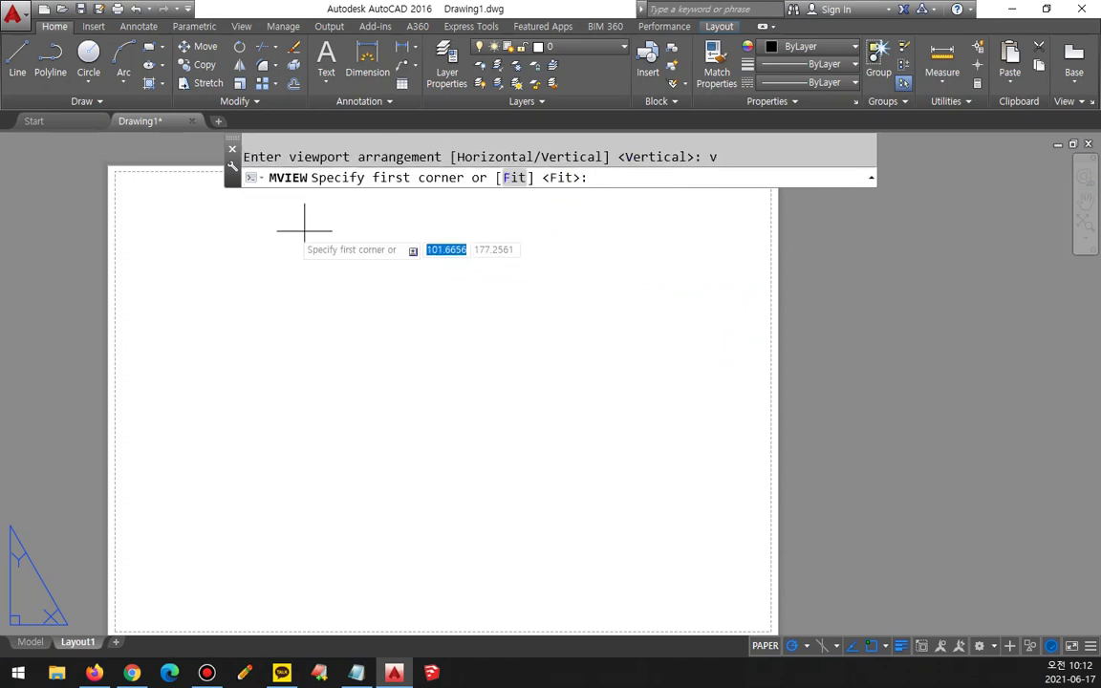
click(179, 219)
click(731, 597)
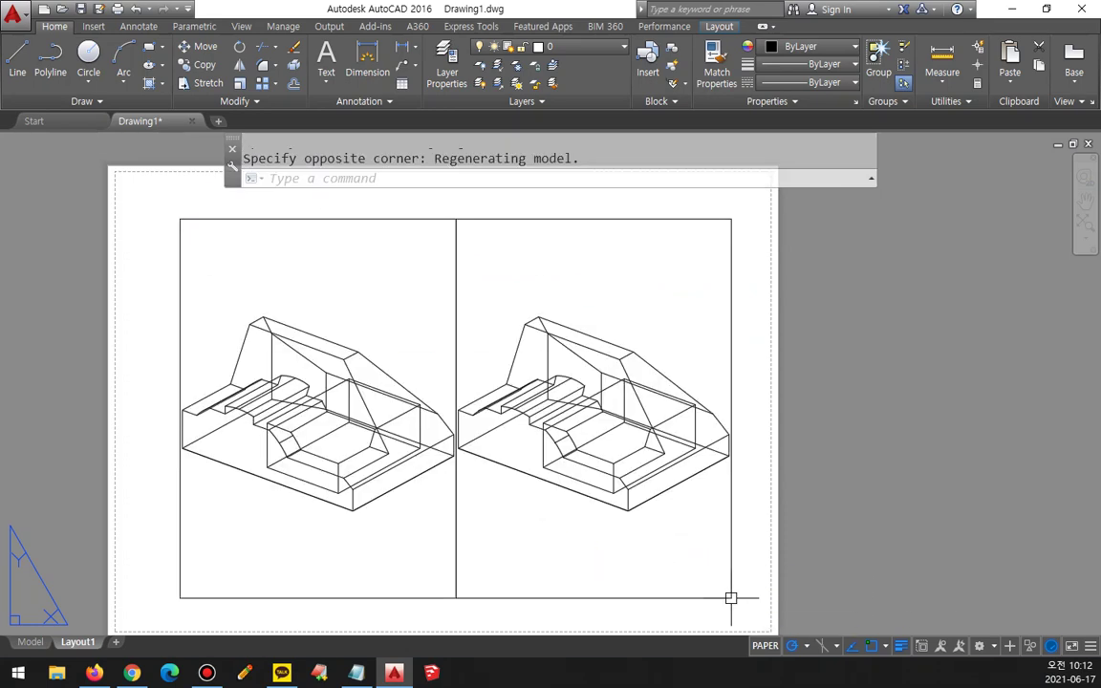
key(ctrl+z)
Create two viewports in a Horizontal arrangement with the MVIEW option 2, using Fit to fill the printable area.
text(m)
key(Return)
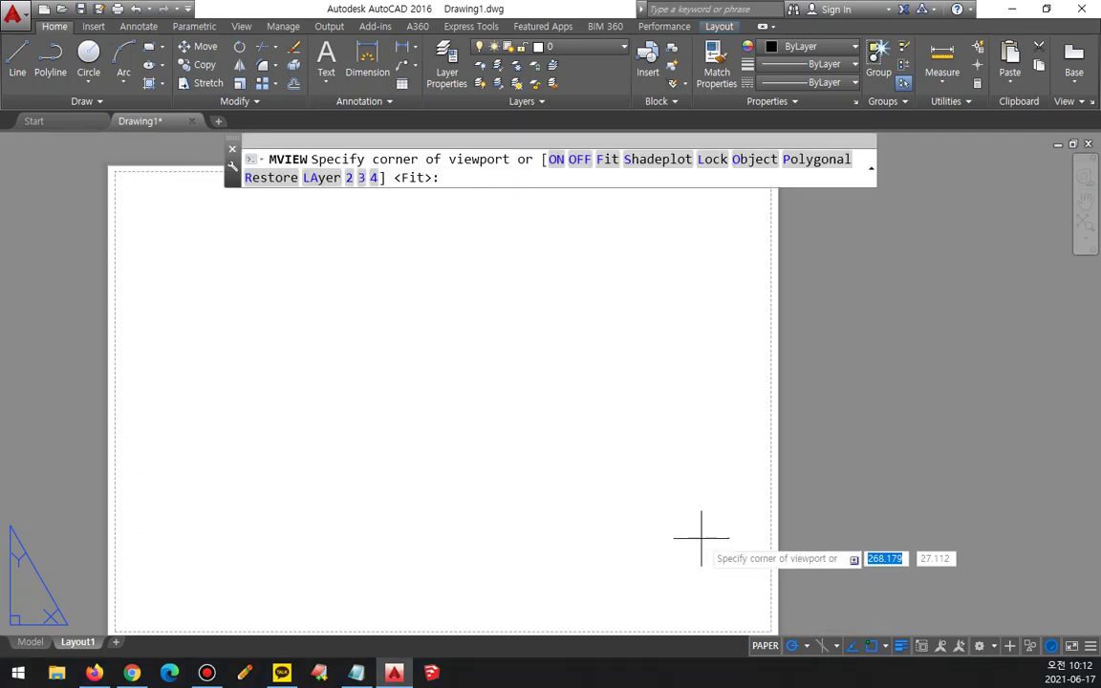
text(2)
key(Return)
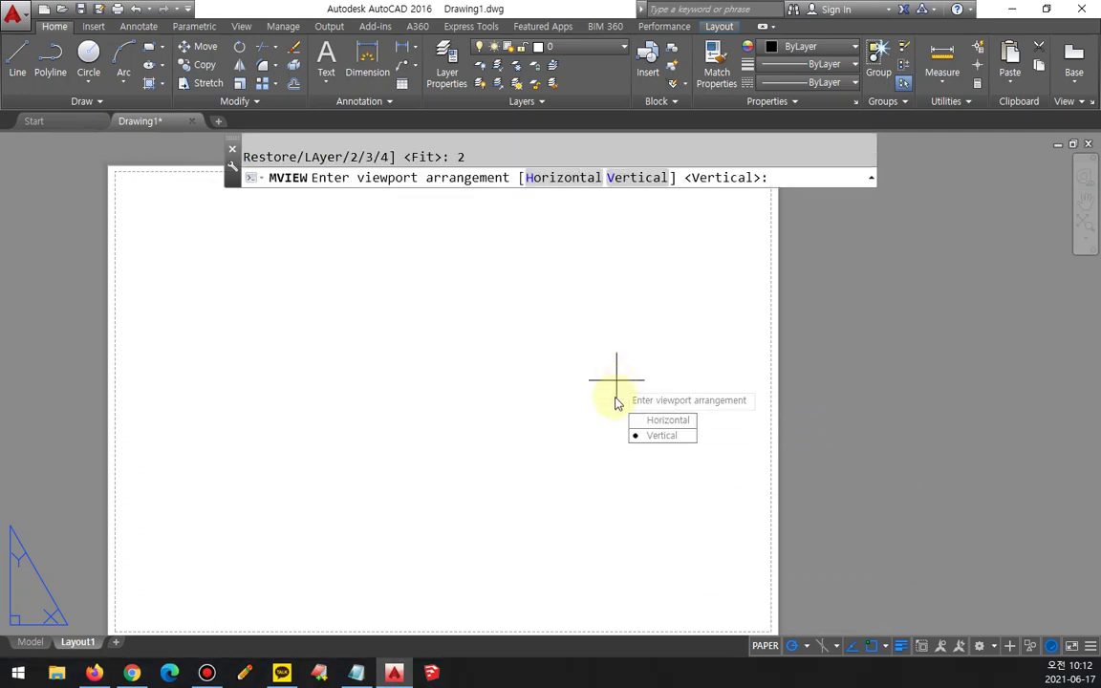
text(h)
key(Return)
mouse_move(528, 160)
mouse_down()
mouse_move(553, 196)
mouse_move(518, 204)
mouse_up()
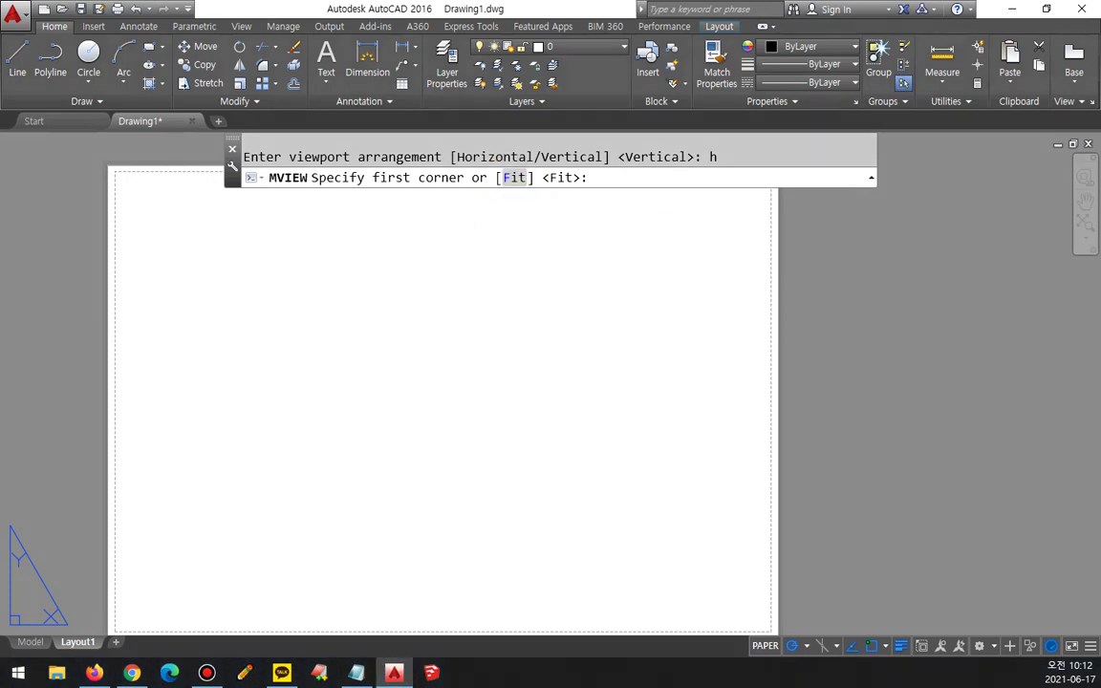
key(Return)
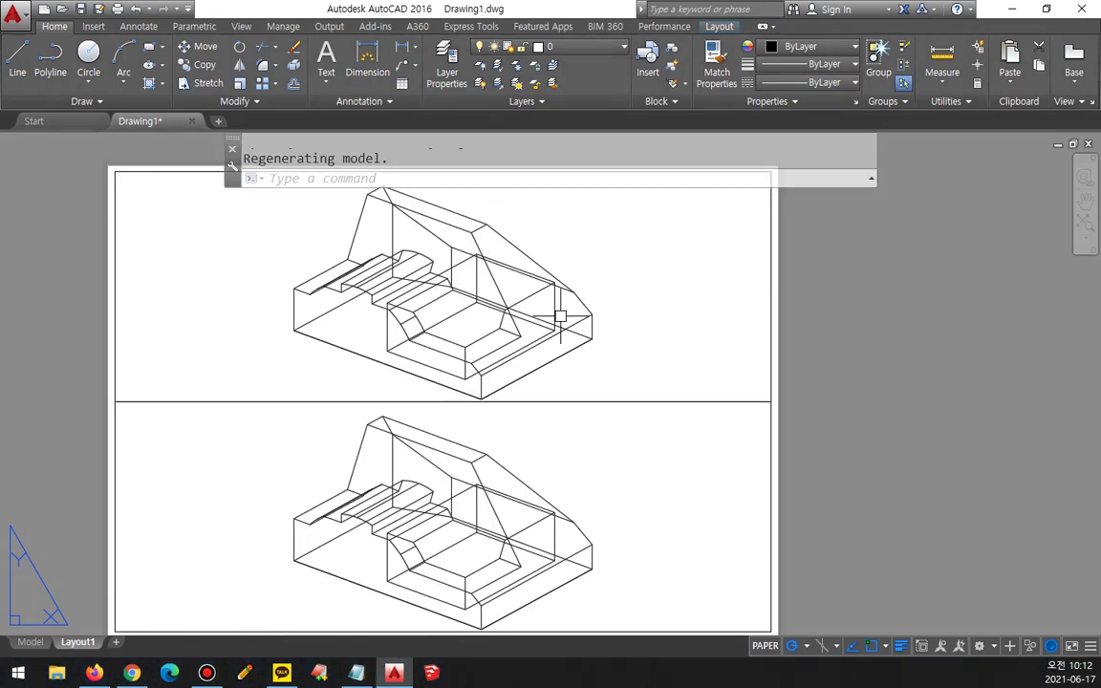
Erase both horizontal viewports from the sheet.
click(668, 352)
click(590, 456)
key(Delete)
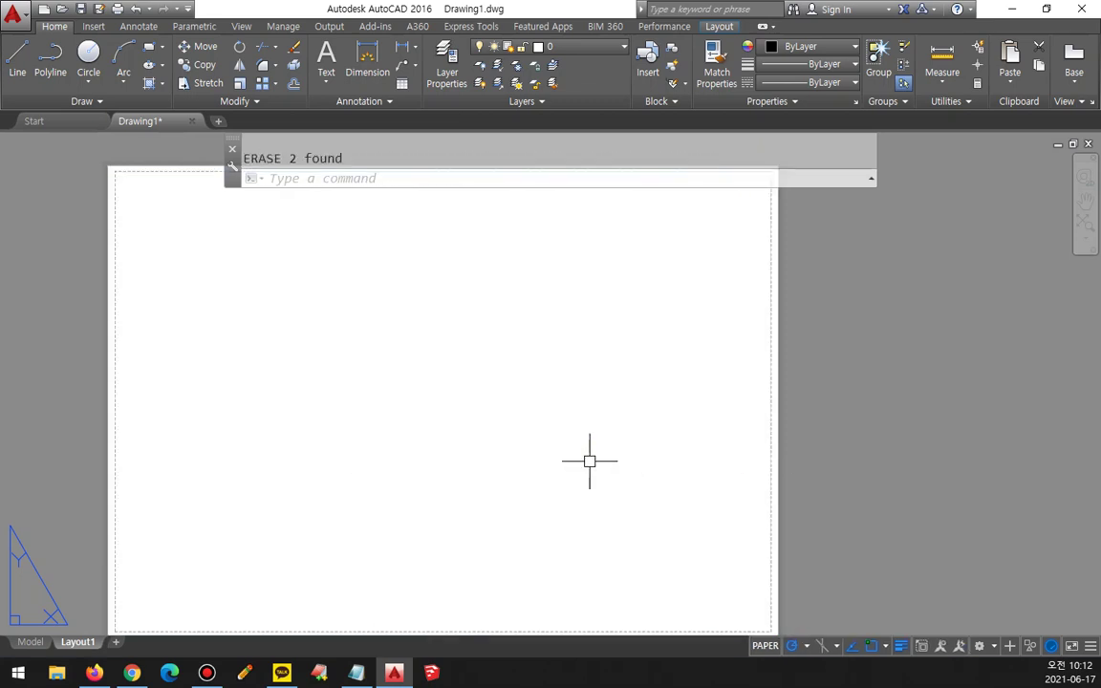
Create a two-by-two block of viewports with the MVIEW option 4, using Fit to fill the printable area.
text(mv)
key(Return)
text(4)
key(Return)
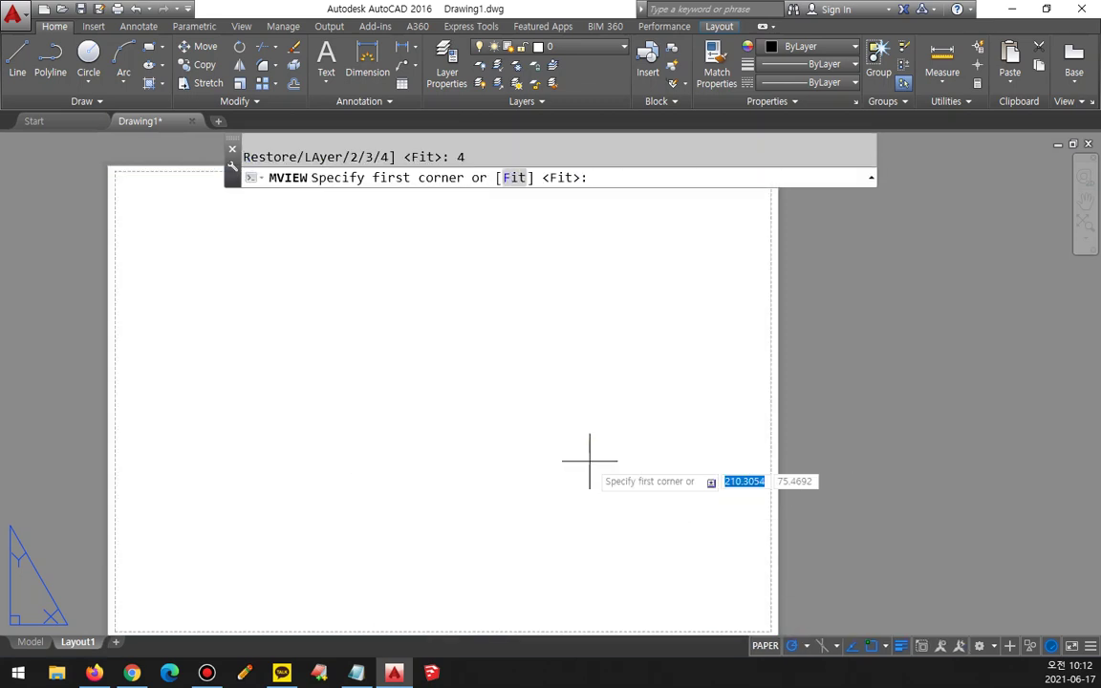
key(Return)
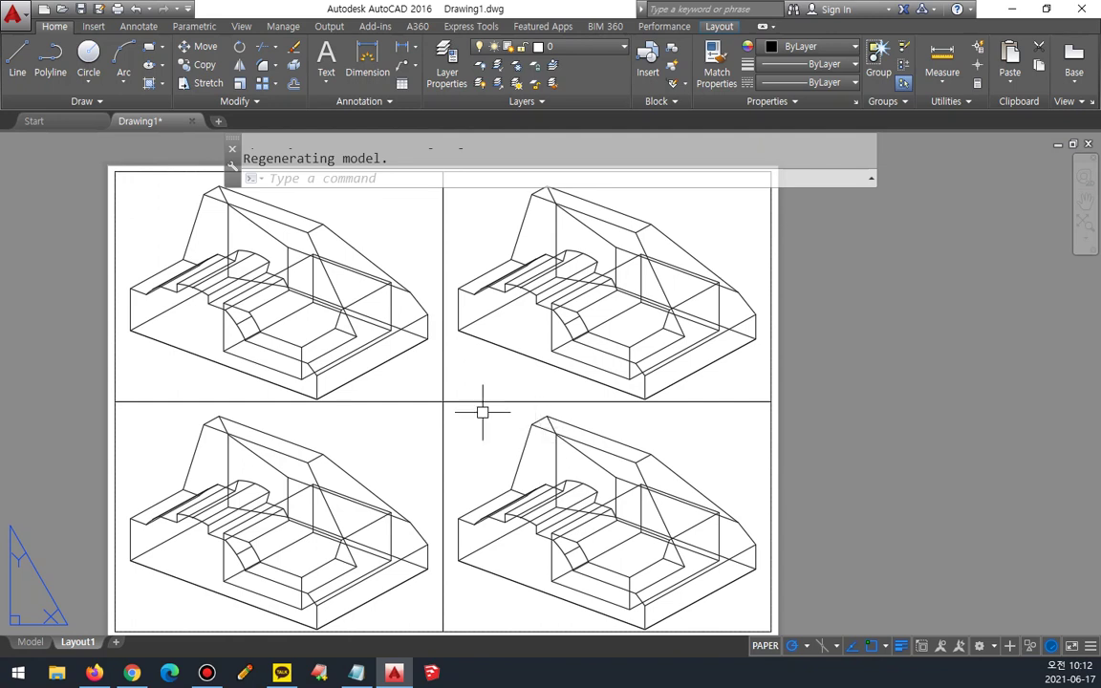
Erase all four viewports from the sheet, and undo the erasure.
click(440, 400)
click(376, 363)
key(Delete)
key(ctrl+z)
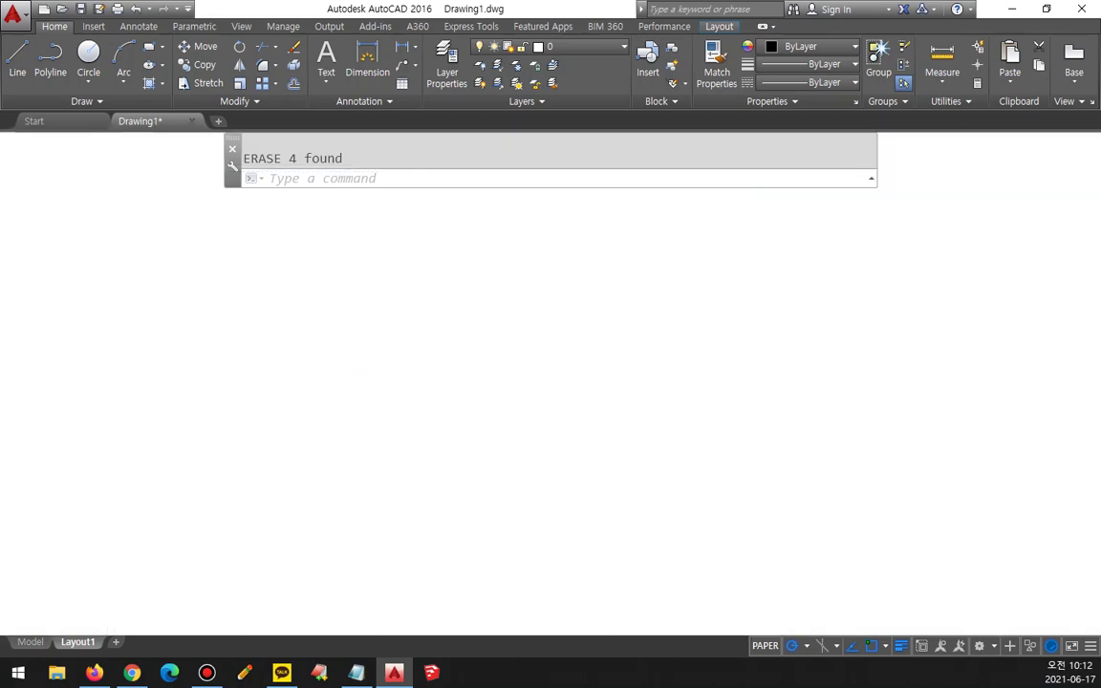
Erase the two viewports on the left half of the sheet.
scroll(631, 449, down, 2)
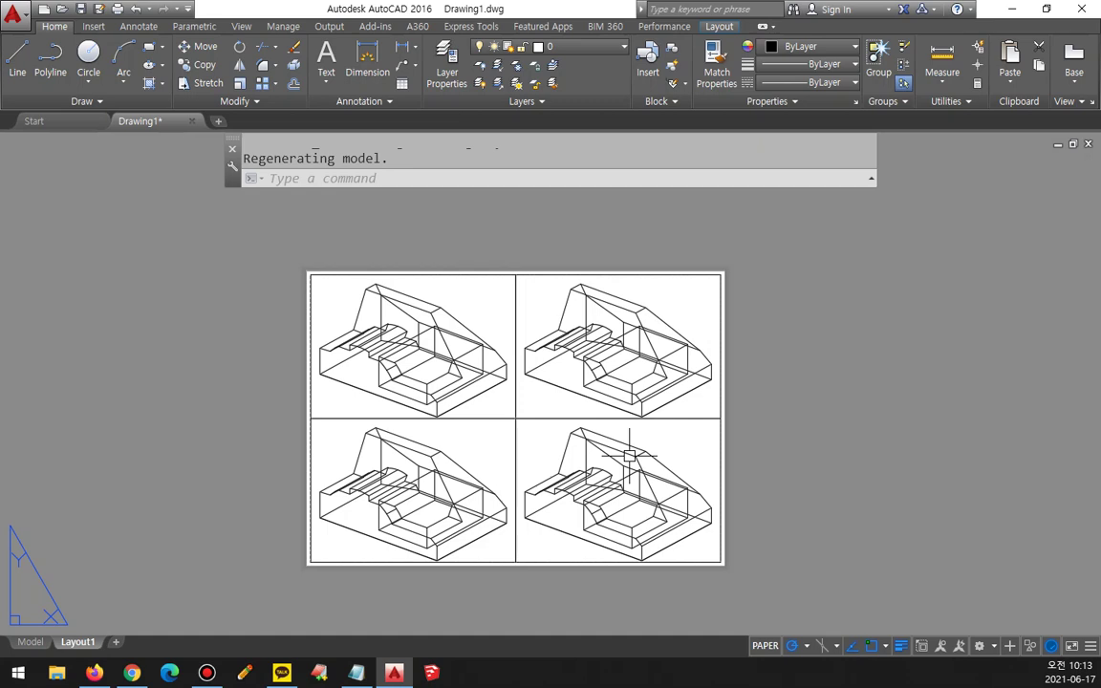
click(461, 418)
click(423, 434)
key(Delete)
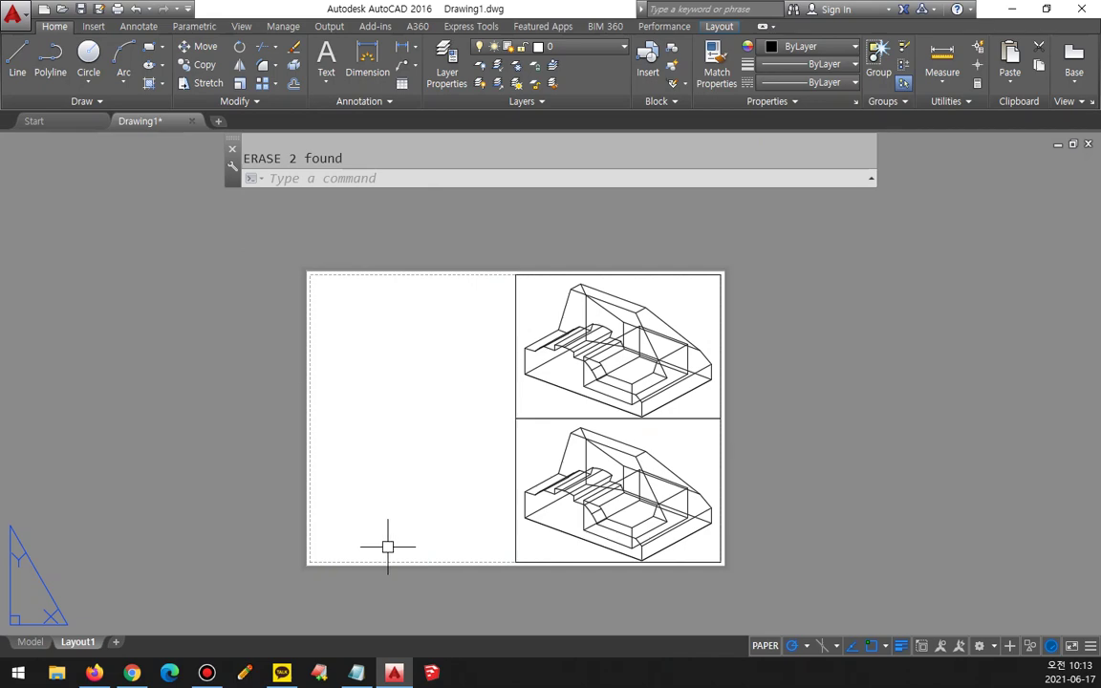
text(mv)
key(Return)
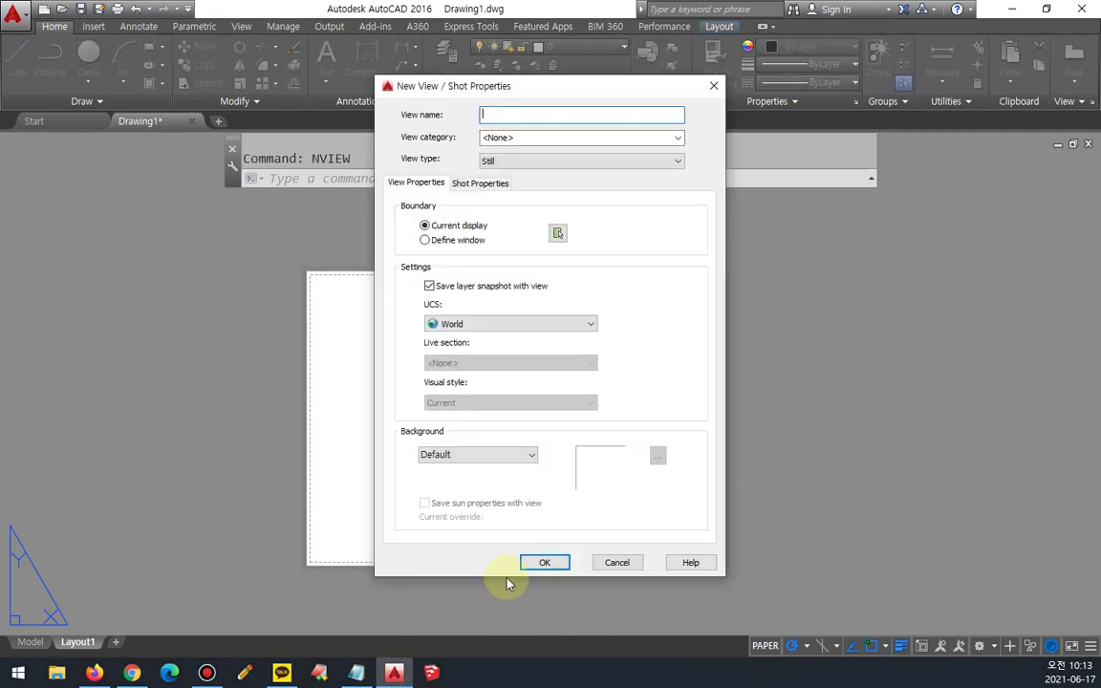
key(Escape)
Create a single full-height MVIEW viewport in the empty left half of the sheet, beside the two remaining viewports.
text(mv)
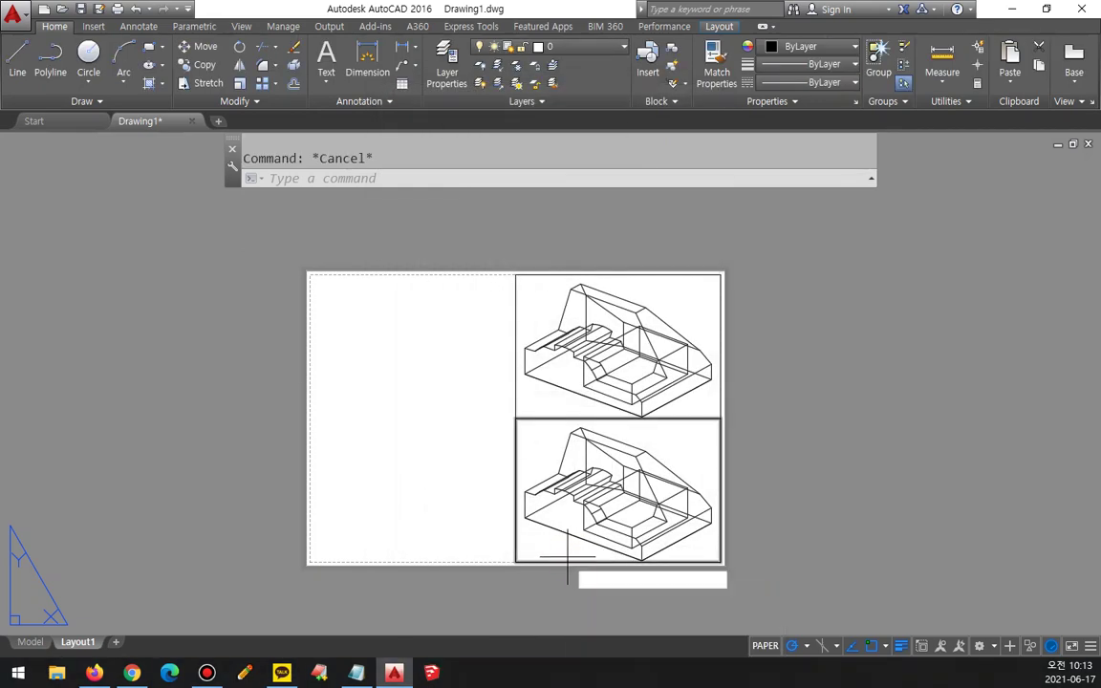
key(Return)
click(516, 563)
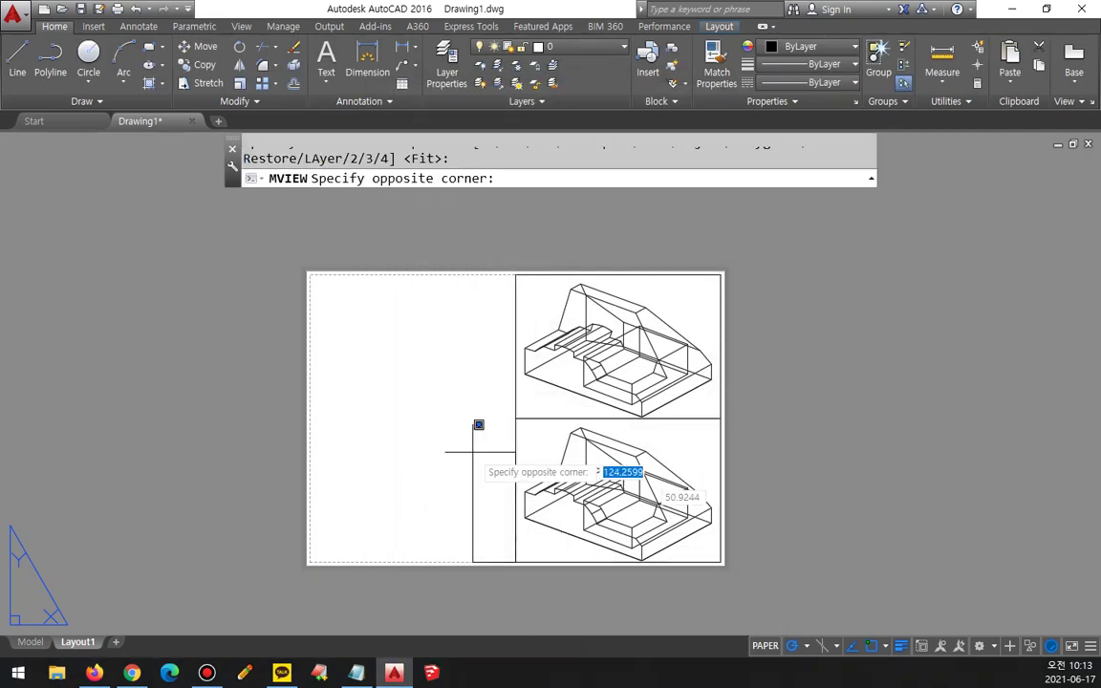
click(314, 275)
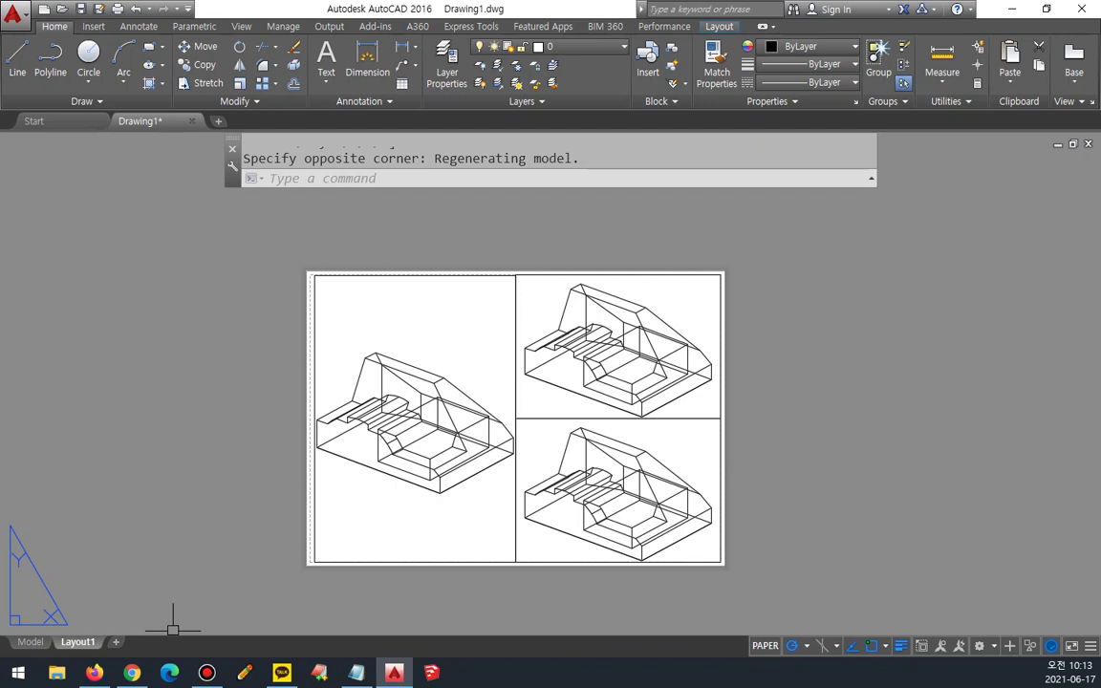
Erase the tall left viewport and the two right viewports from the sheet.
click(533, 422)
click(449, 382)
key(Delete)
Create three viewports in a Horizontal arrangement with the MVIEW option 3, using Fit to fill the printable area.
text(mv)
key(Return)
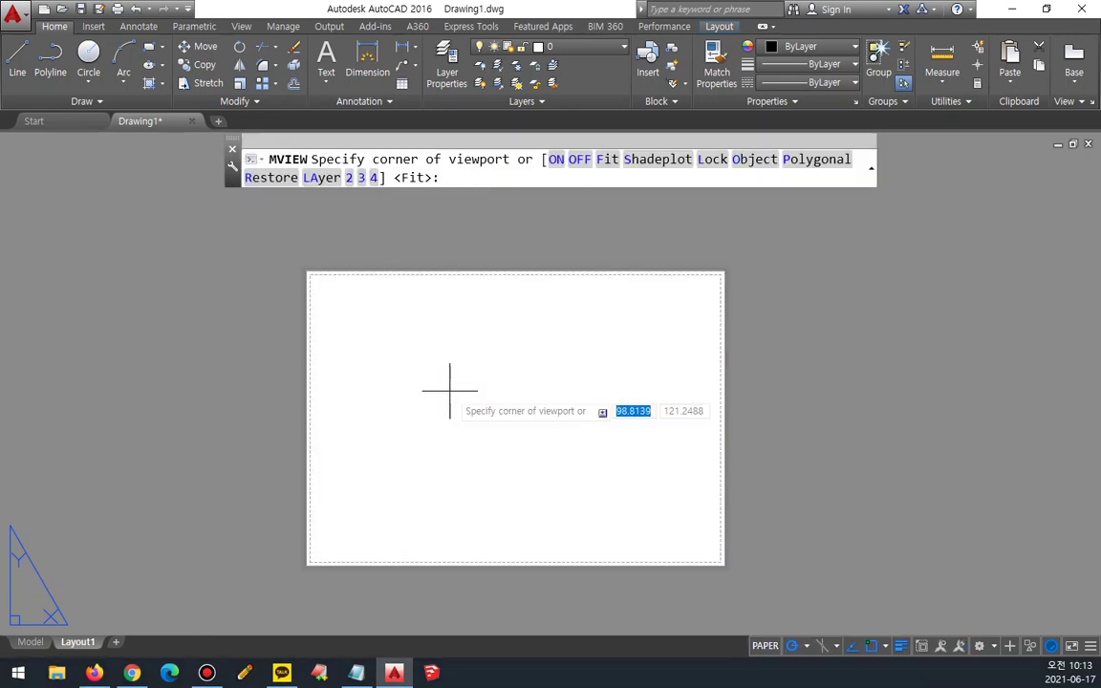
text(3)
key(Return)
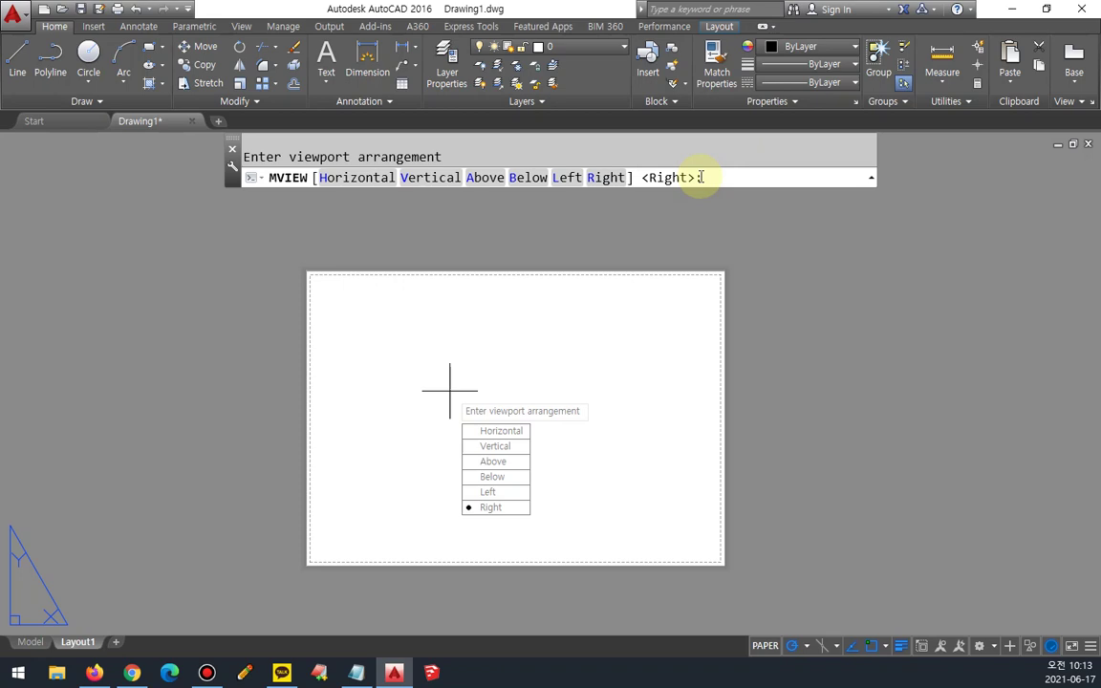
click(352, 178)
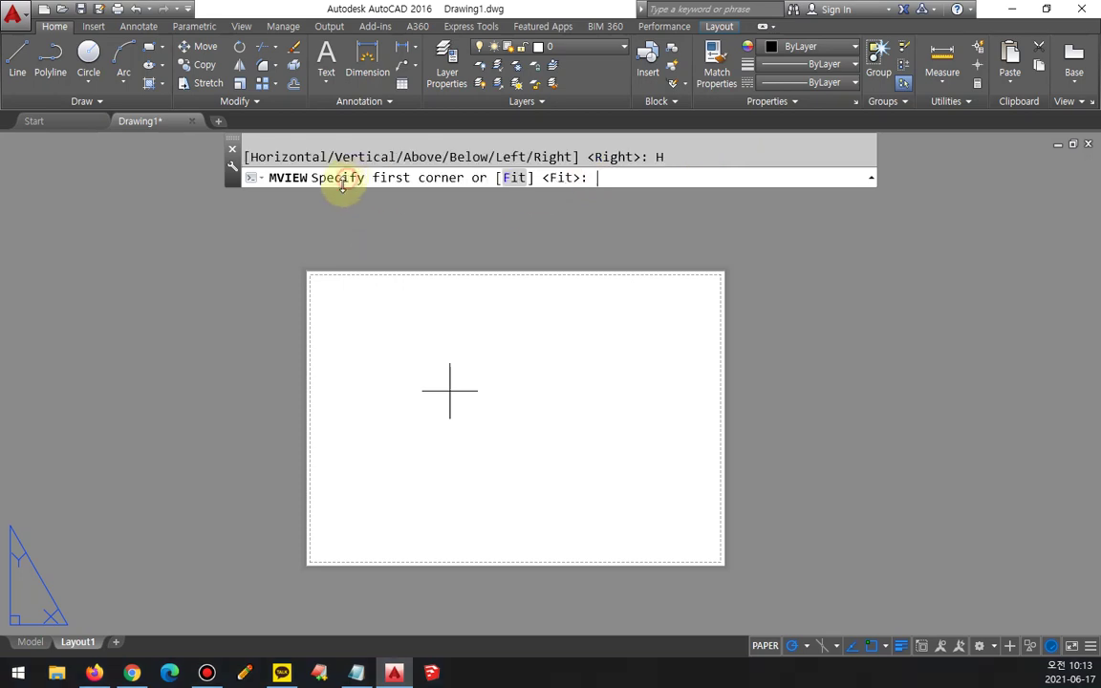
key(Return)
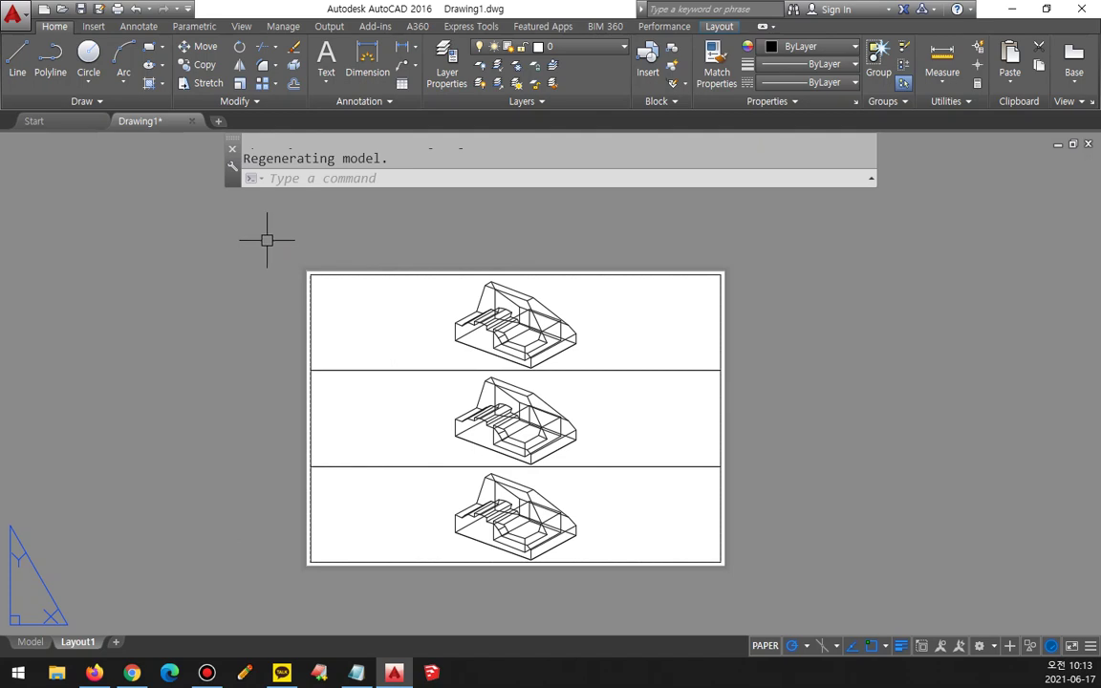
Erase the three stacked horizontal viewports from the sheet.
click(607, 234)
click(458, 600)
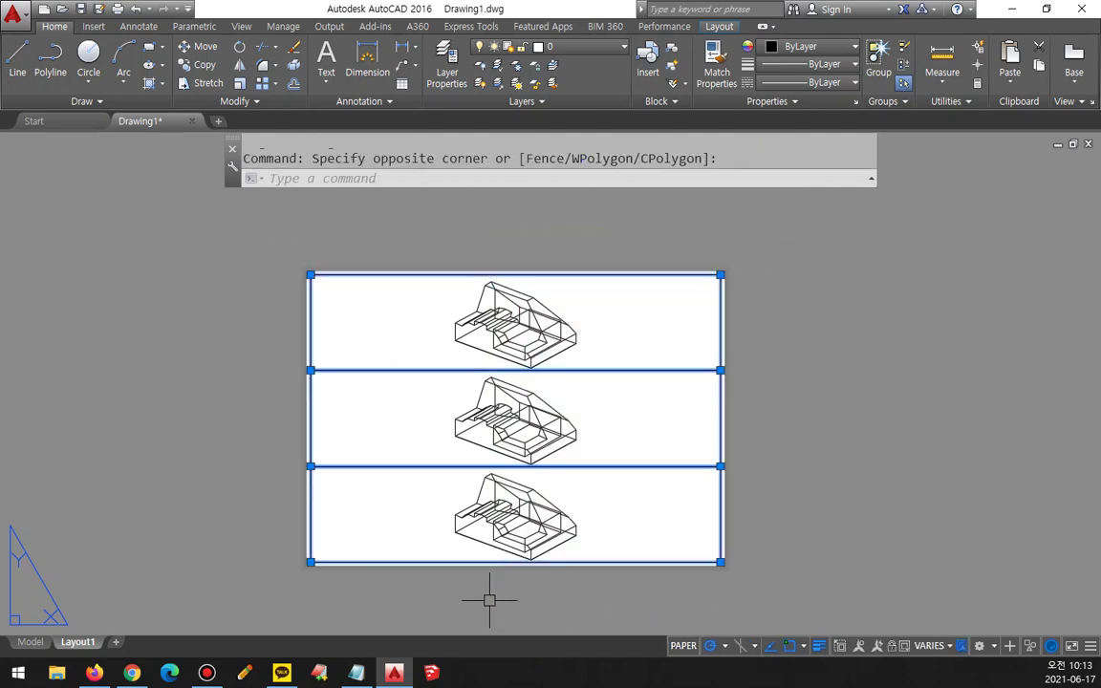
key(Delete)
Create three viewports in a Vertical arrangement with the MVIEW option 3, using Fit to fill the printable area.
text(mv)
key(Return)
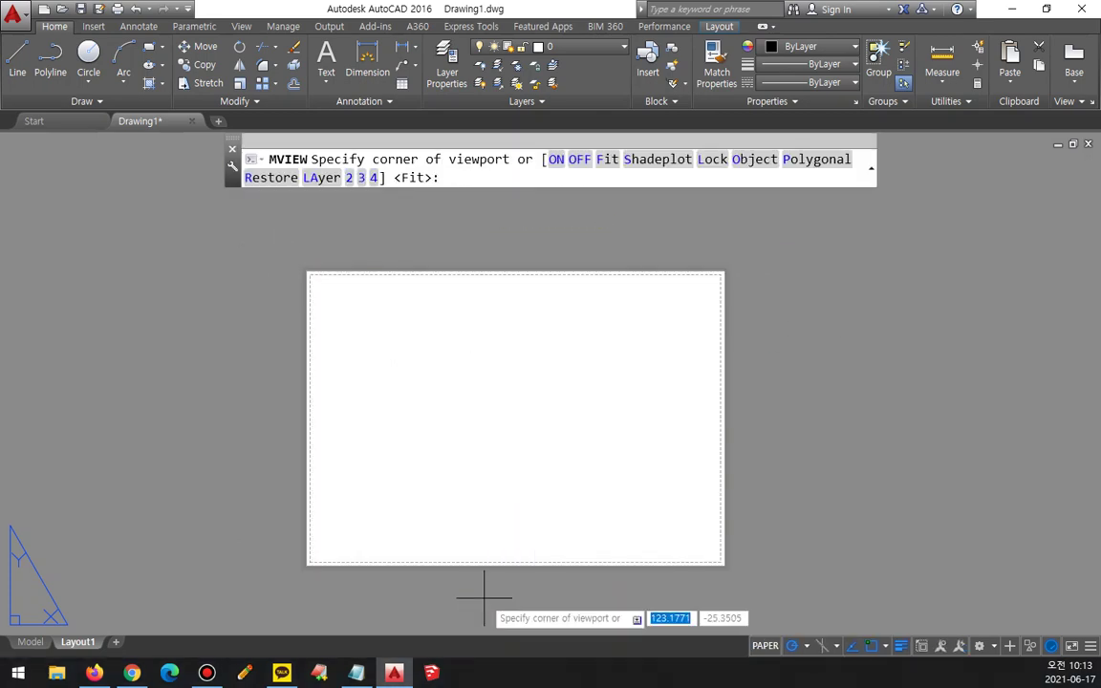
text(3)
key(Return)
text(v)
key(Return)
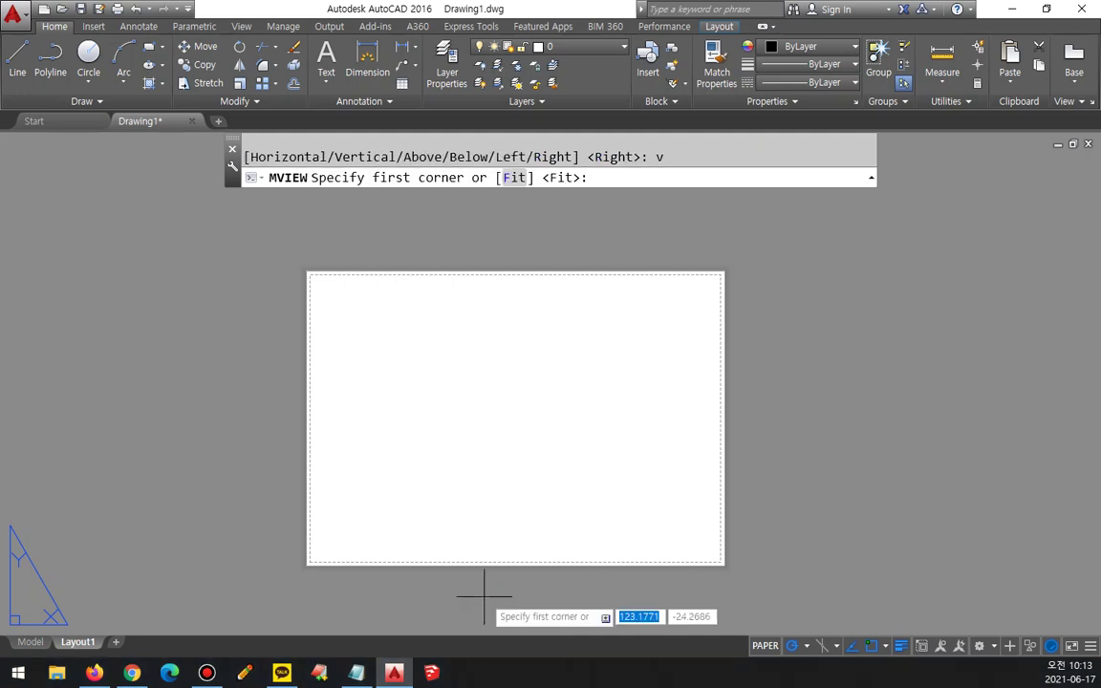
key(Return)
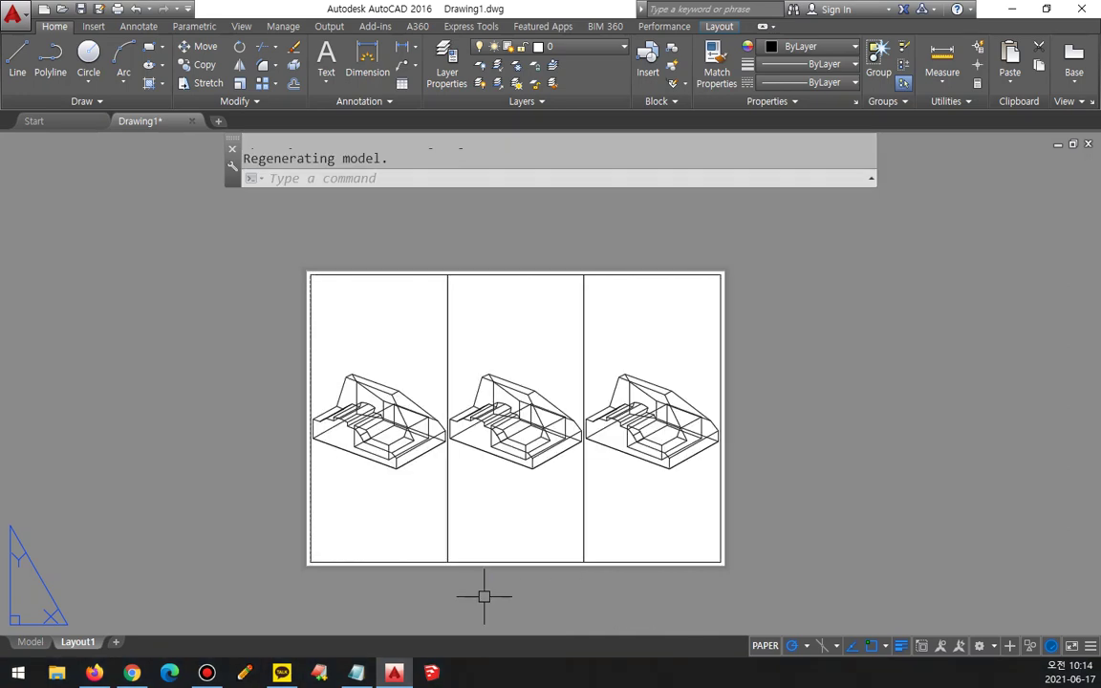
Erase the three side-by-side vertical viewports from the sheet.
click(611, 580)
click(386, 521)
key(Delete)
Create three viewports in the Above arrangement with the MVIEW option 3, using Fit to fill the printable area.
text(mv)
key(Return)
text(3)
key(Return)
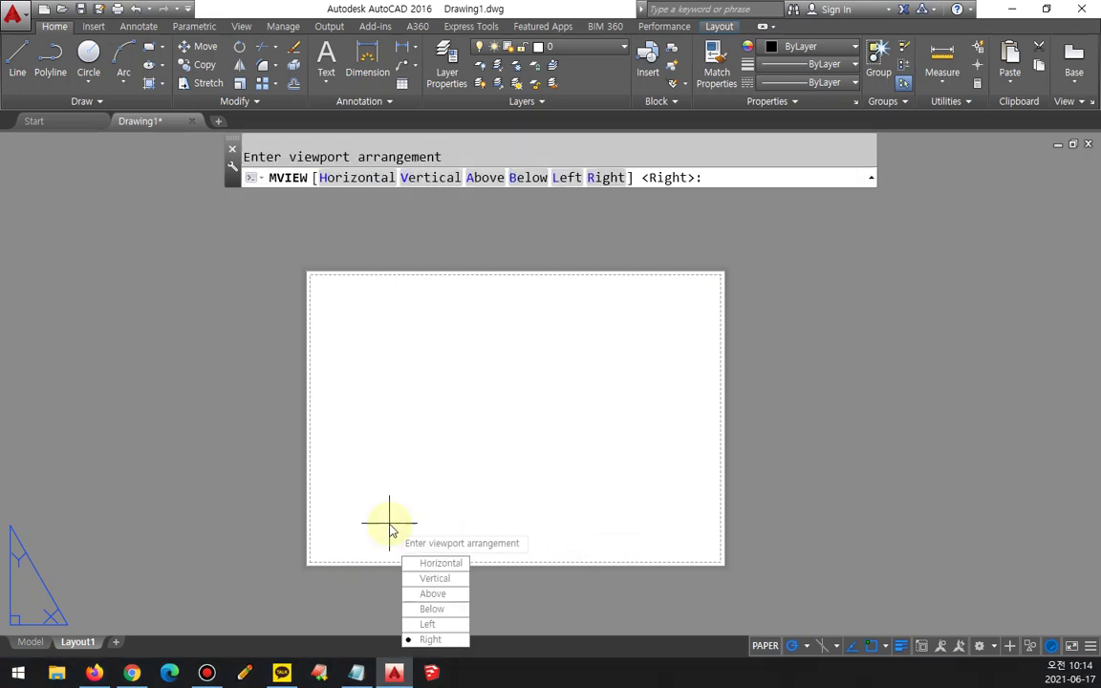
text(a)
key(Return)
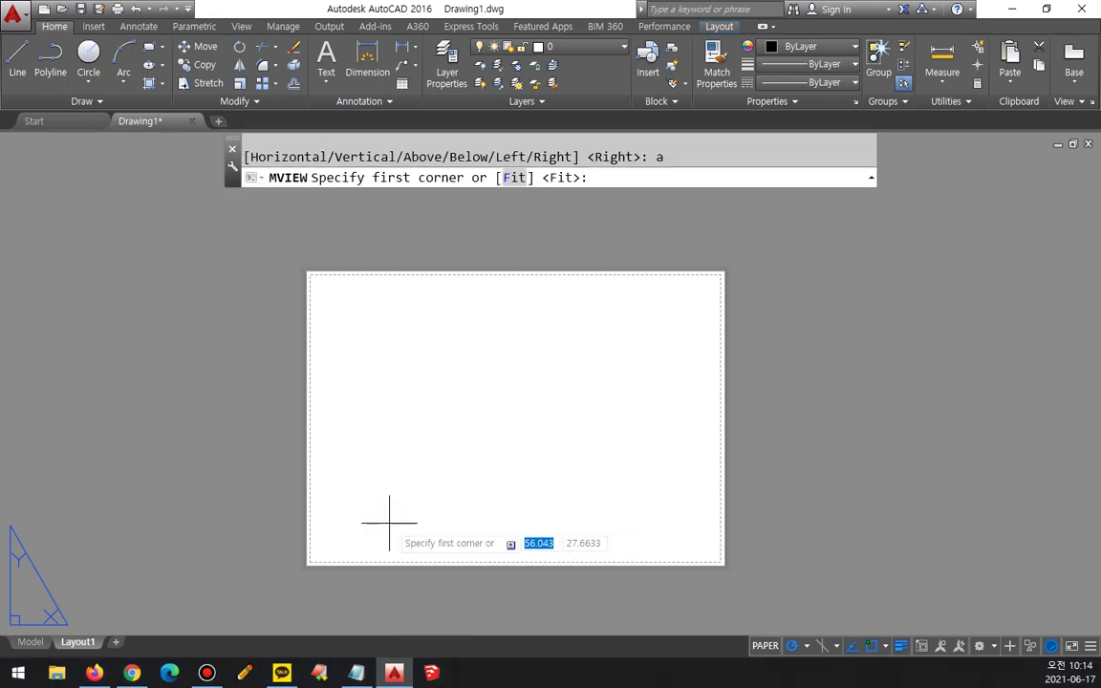
key(Return)
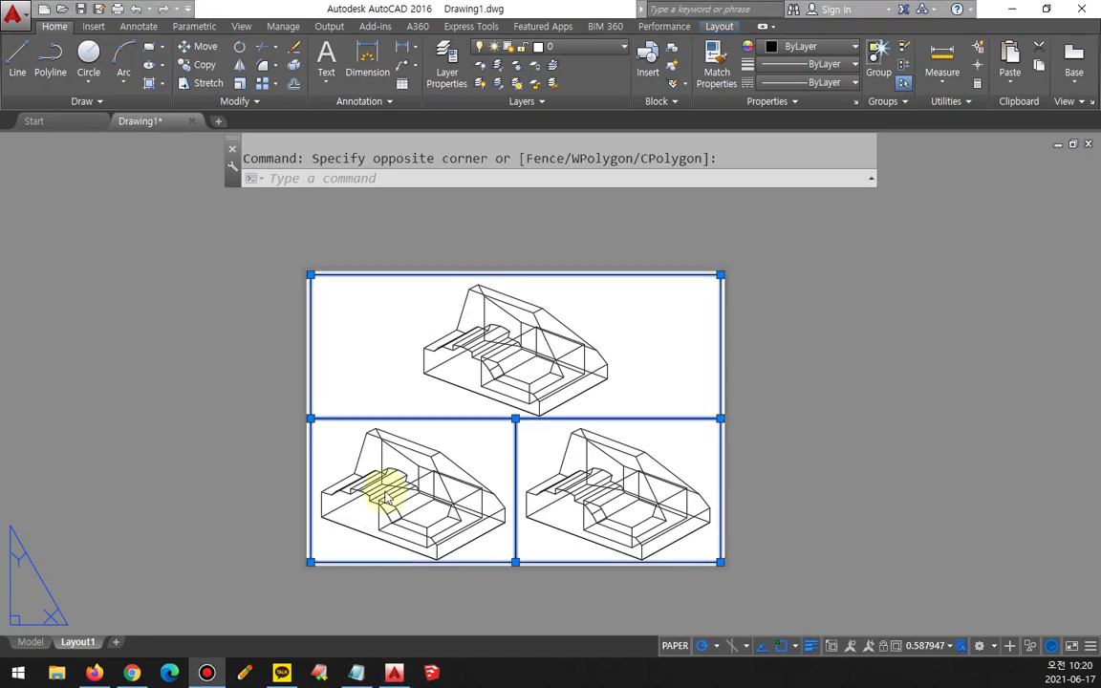
Erase the three viewports, and create a closed, irregular ten-sided viewport across the middle of the sheet with the MVIEW Polygonal option.
text(e)
key(Return)
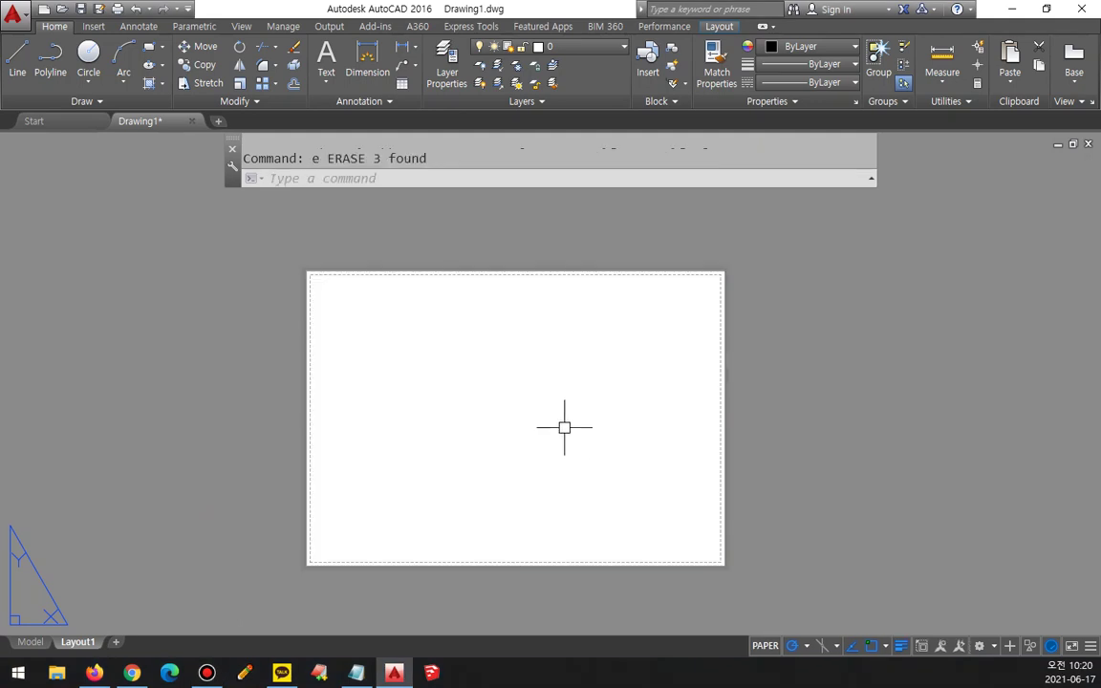
text(mv)
key(Return)
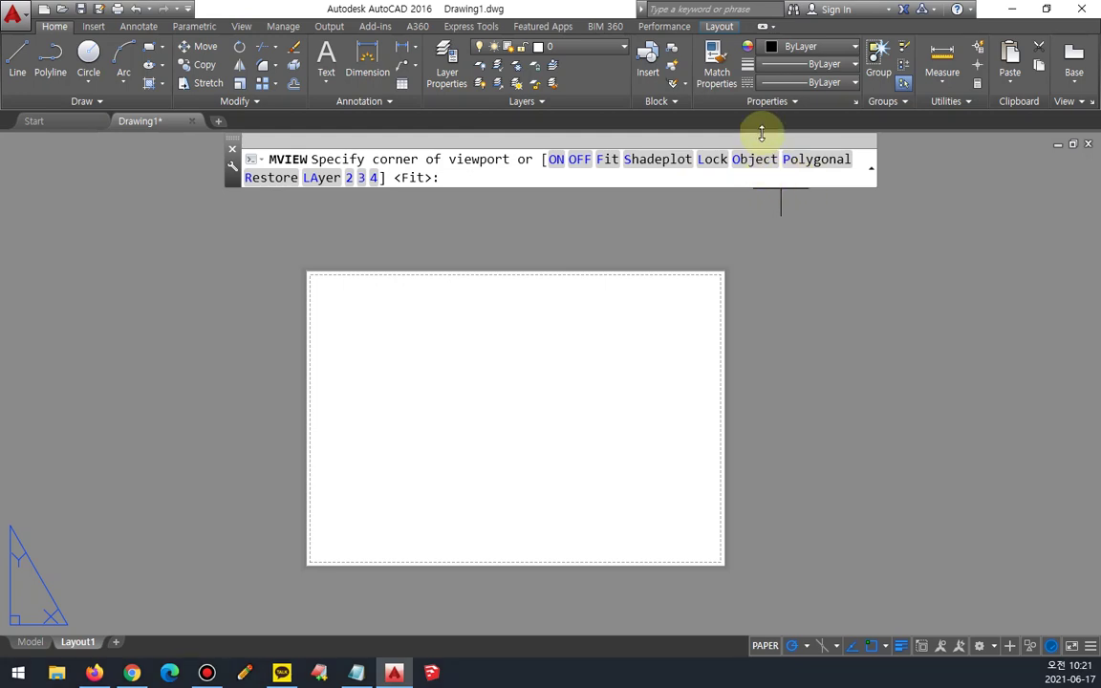
click(815, 159)
click(477, 302)
click(381, 374)
click(444, 416)
click(407, 489)
click(527, 542)
click(552, 439)
click(650, 467)
click(650, 360)
click(543, 360)
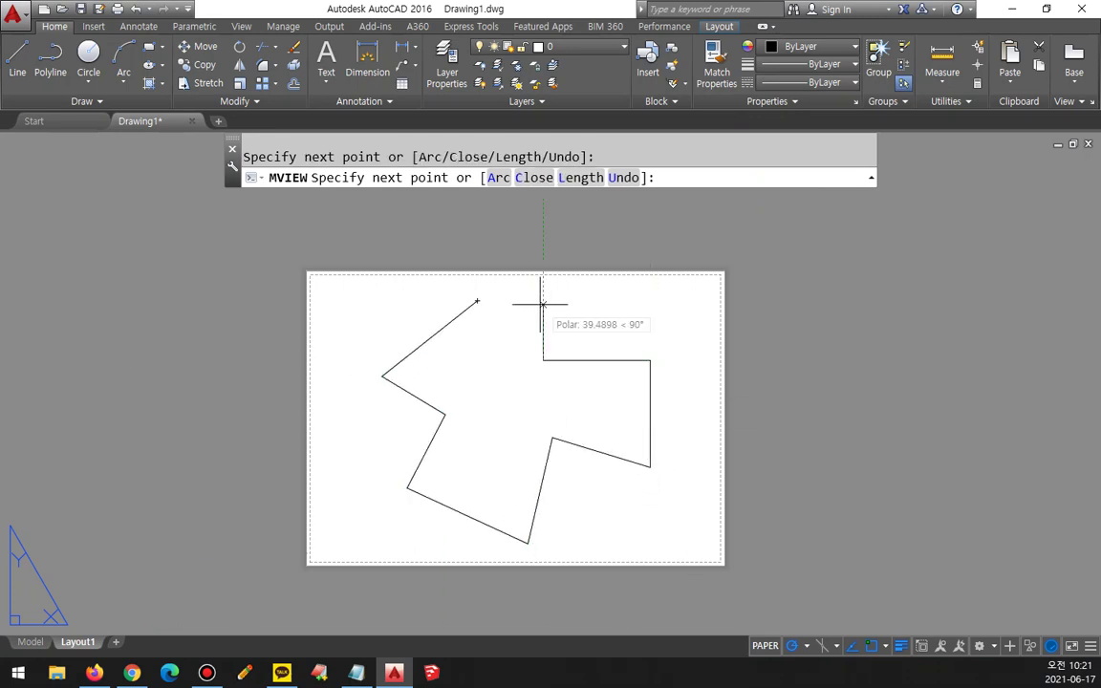
click(569, 321)
text(c)
key(Return)
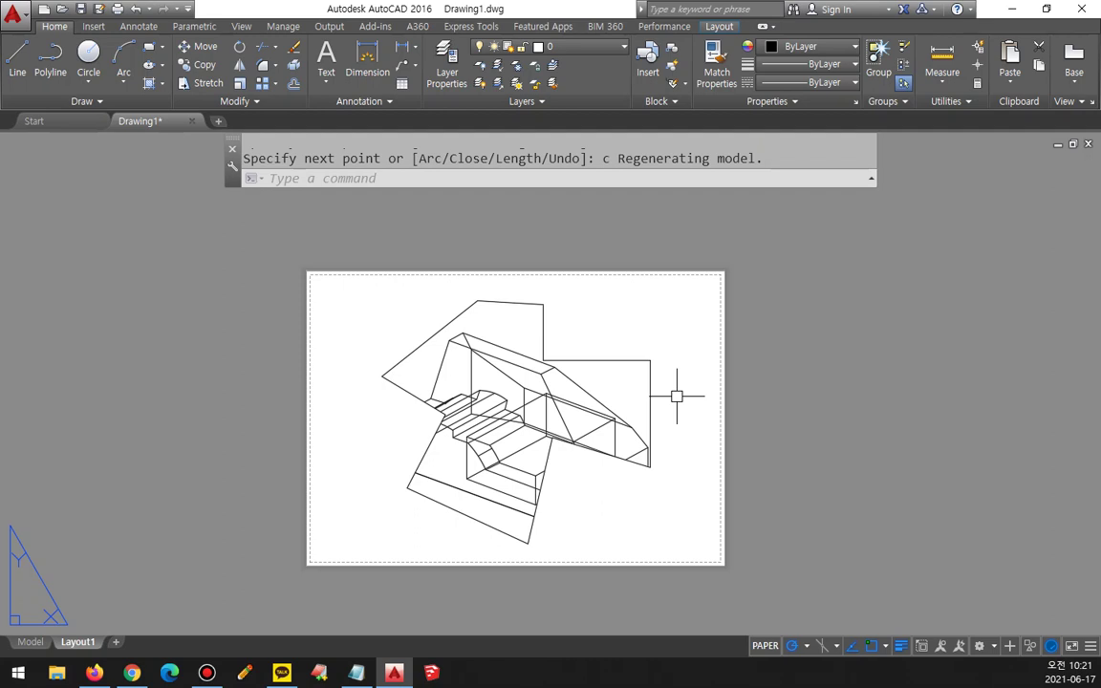
Erase the irregular polygonal viewport from the sheet.
click(679, 357)
click(562, 477)
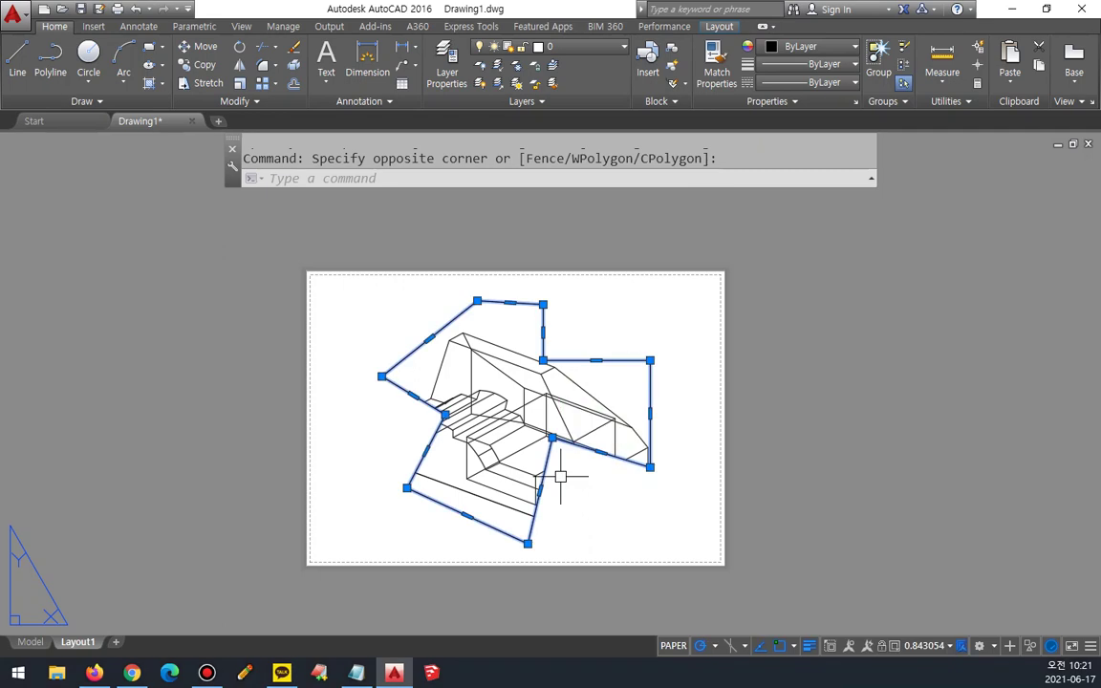
text(e)
key(Return)
text(rec)
key(Return)
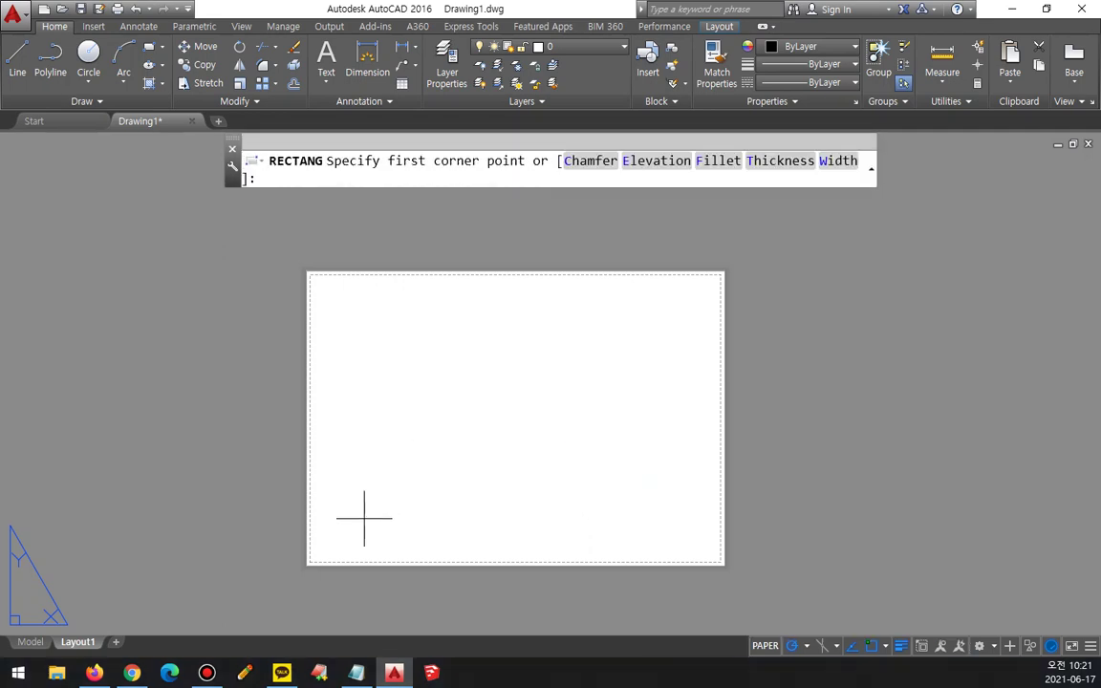
key(Escape)
Draw a circle with a radius of about 33 near the middle of the sheet.
text(c)
key(Return)
click(519, 416)
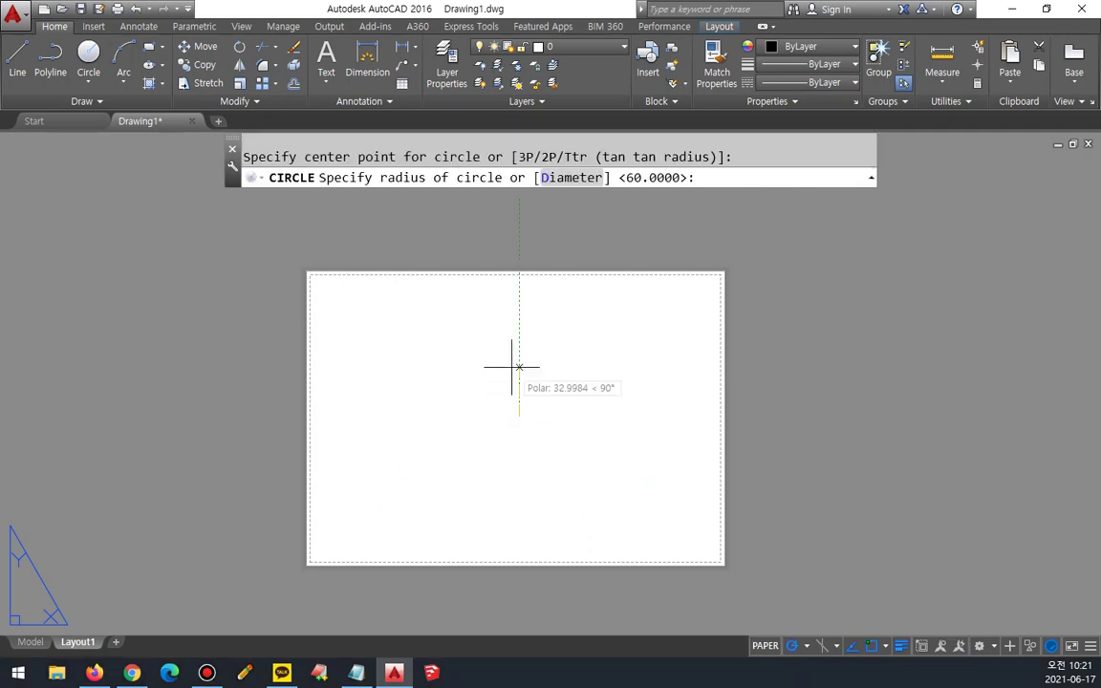
Draw a six-sided polygon by its bottom edge on the sheet, beside the circle and slightly larger than it.
text(pol)
key(Return)
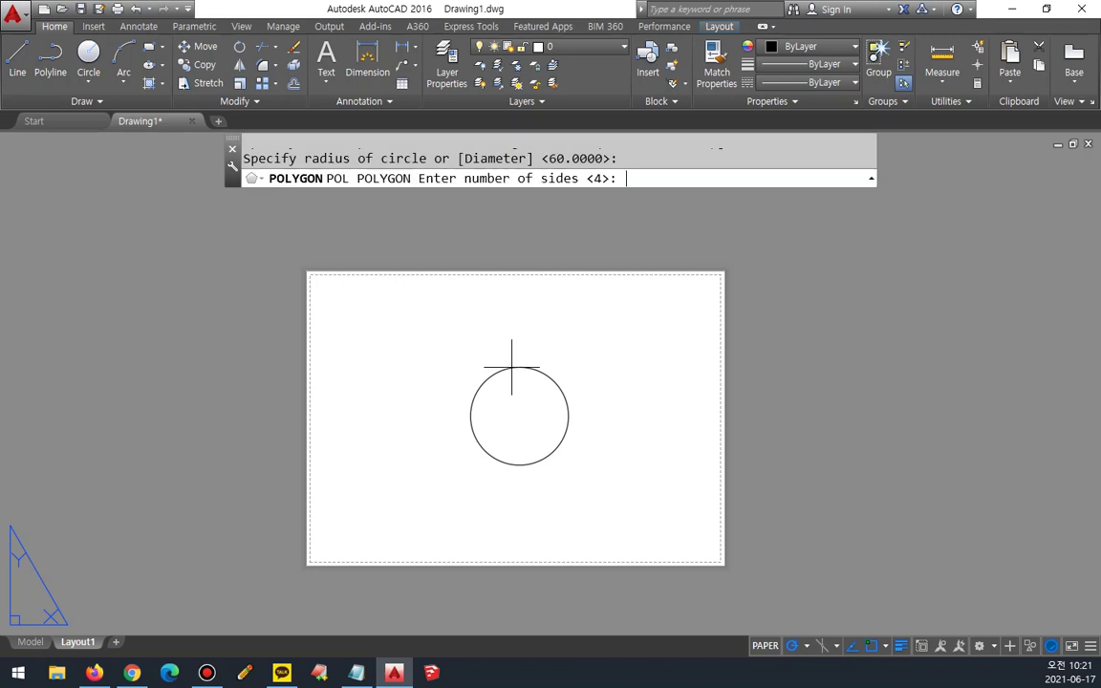
text(6)
key(Return)
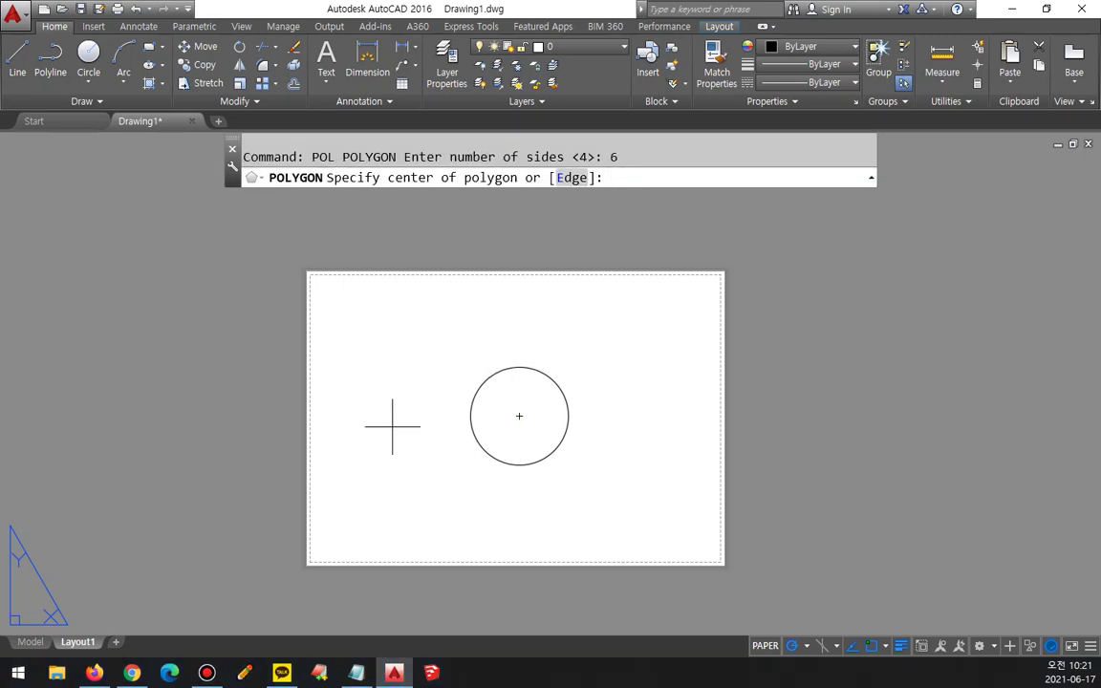
text(e)
key(Return)
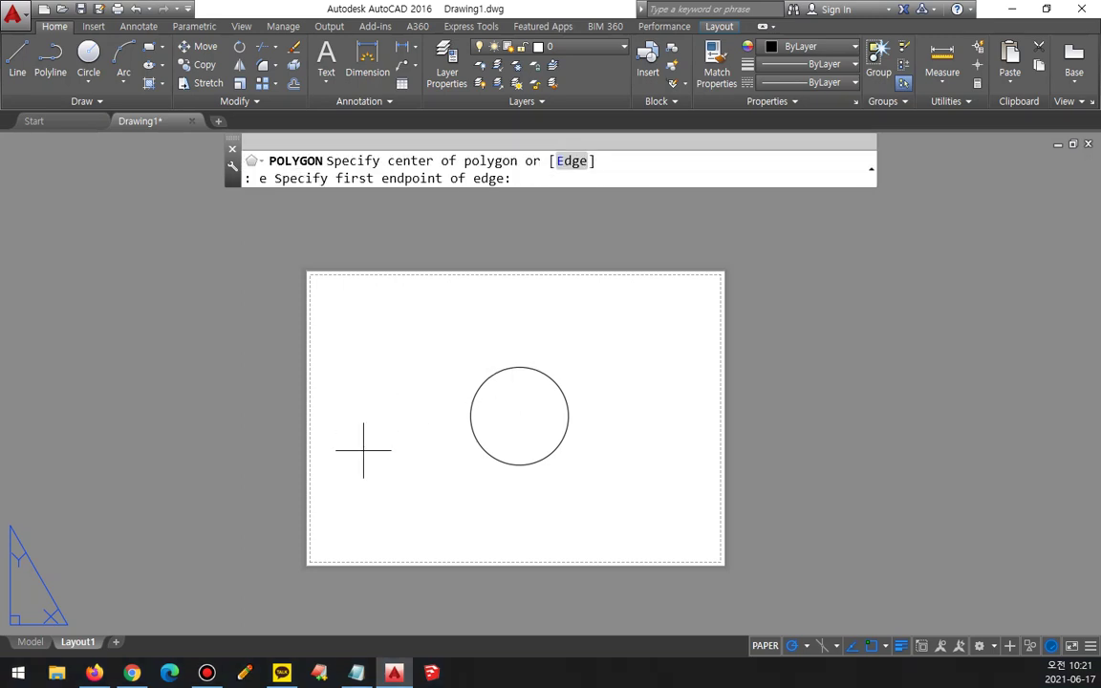
click(358, 456)
click(428, 456)
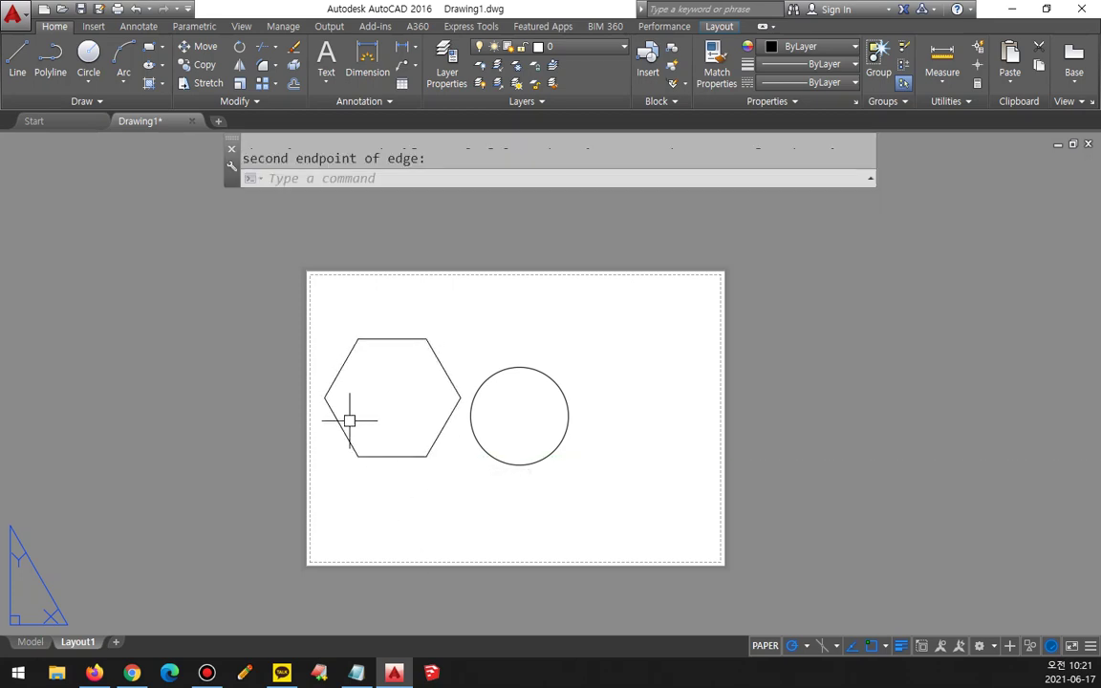
Convert the circle into a viewport with the MVIEW Object option.
text(mv)
key(Return)
click(754, 161)
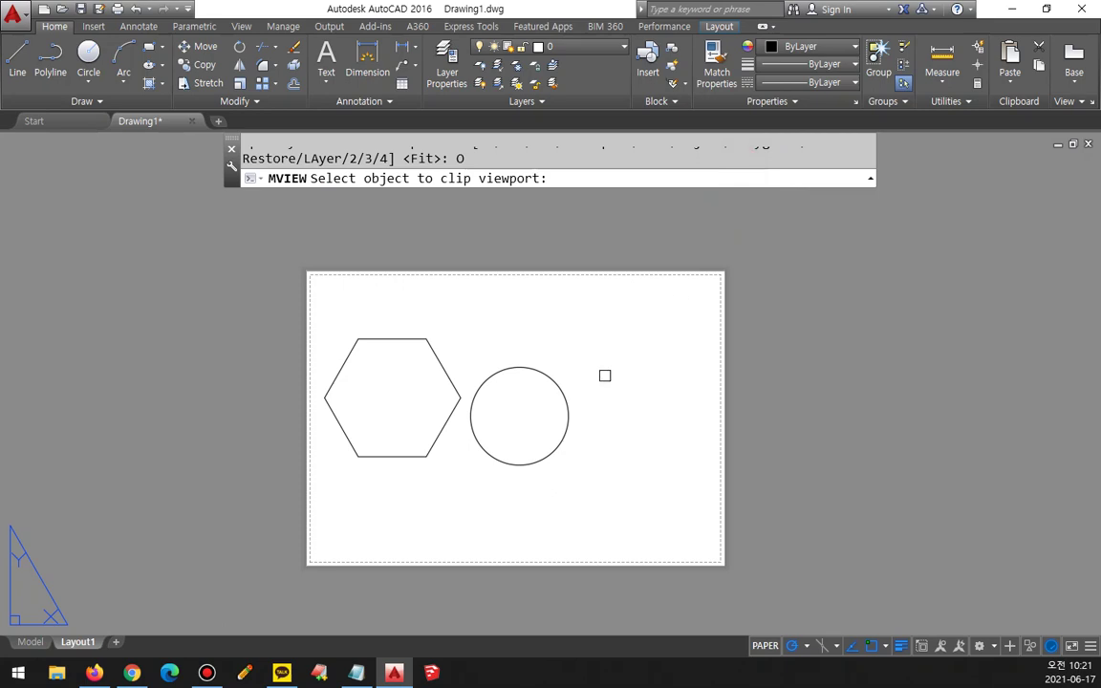
click(564, 389)
Convert the hexagon into a viewport with the MVIEW Object option.
scroll(536, 414, up, 2)
middle_drag(491, 477, 556, 516)
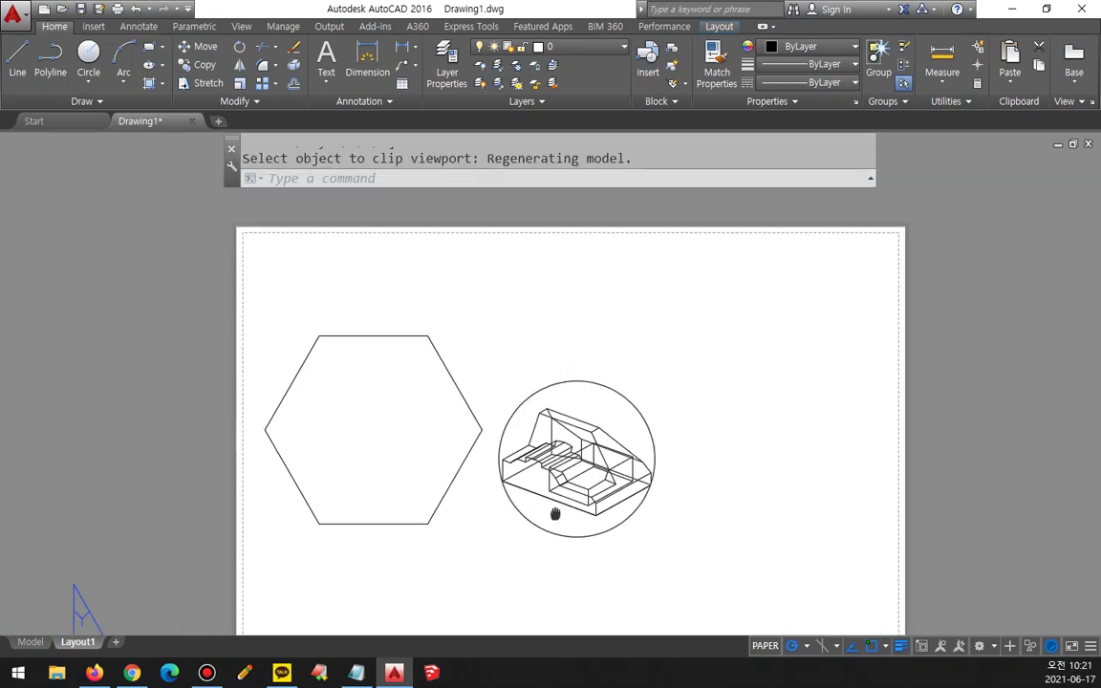
key(Return)
click(746, 161)
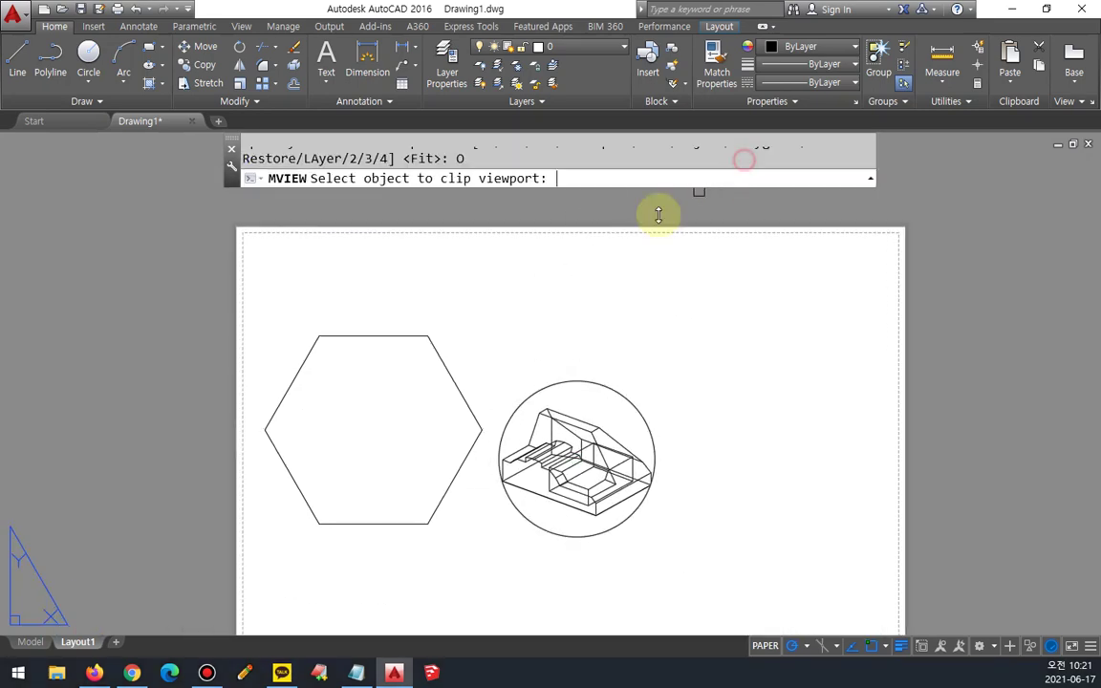
click(442, 357)
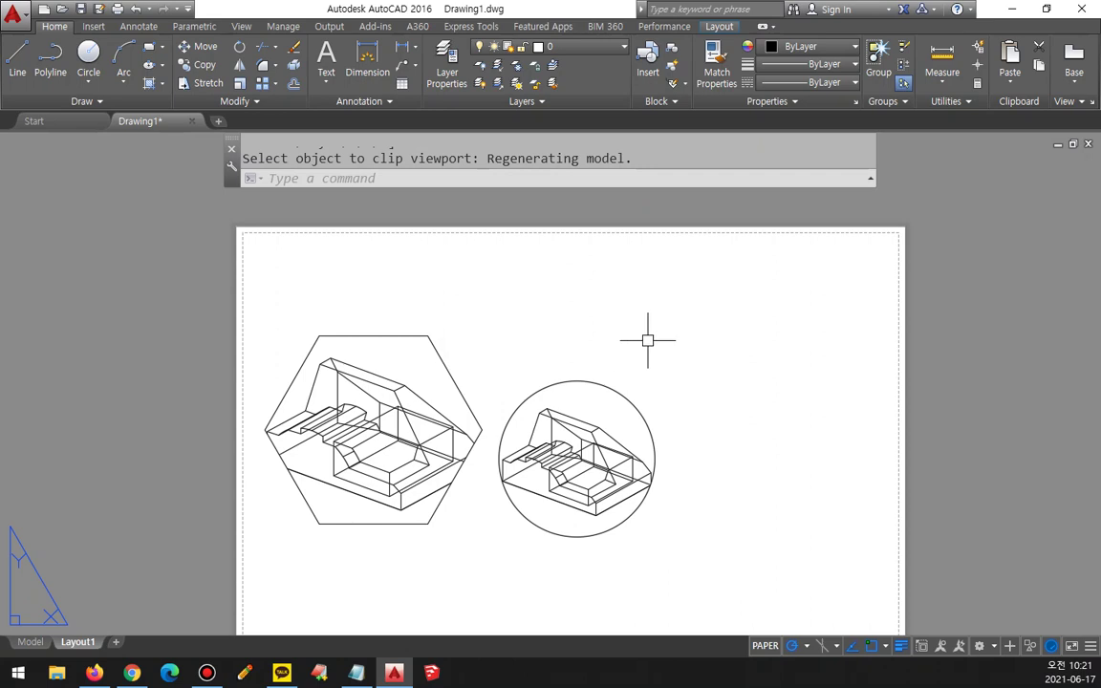
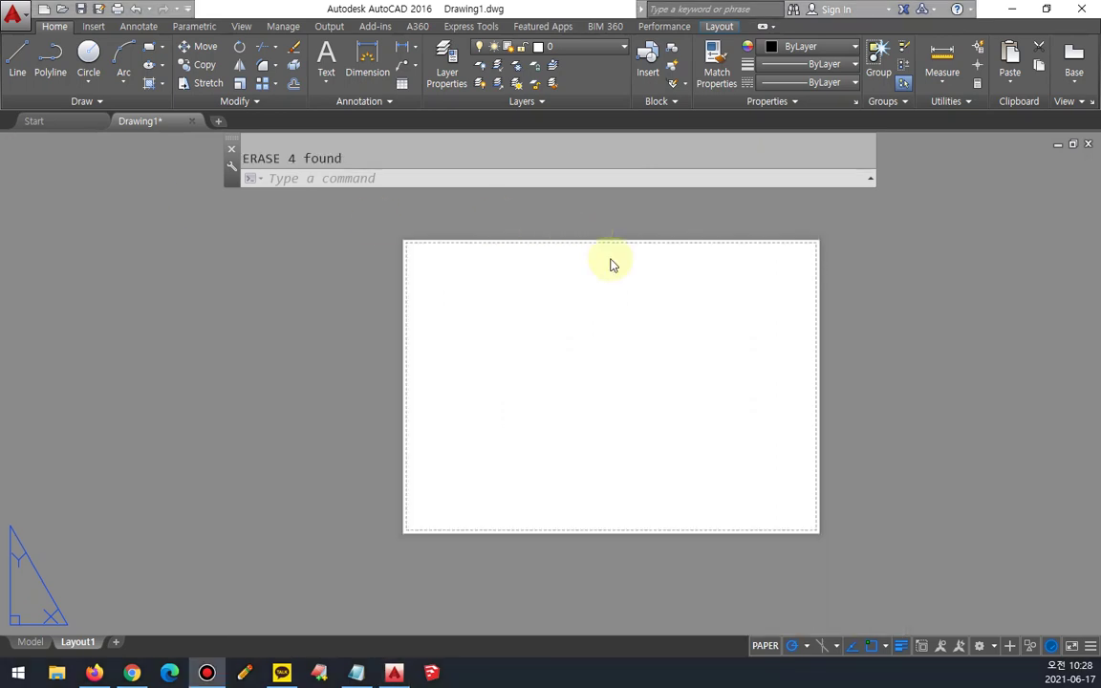
Create a single rectangular viewport covering most of the empty sheet with MVIEW, picking two opposite corners.
scroll(611, 263, up, 2)
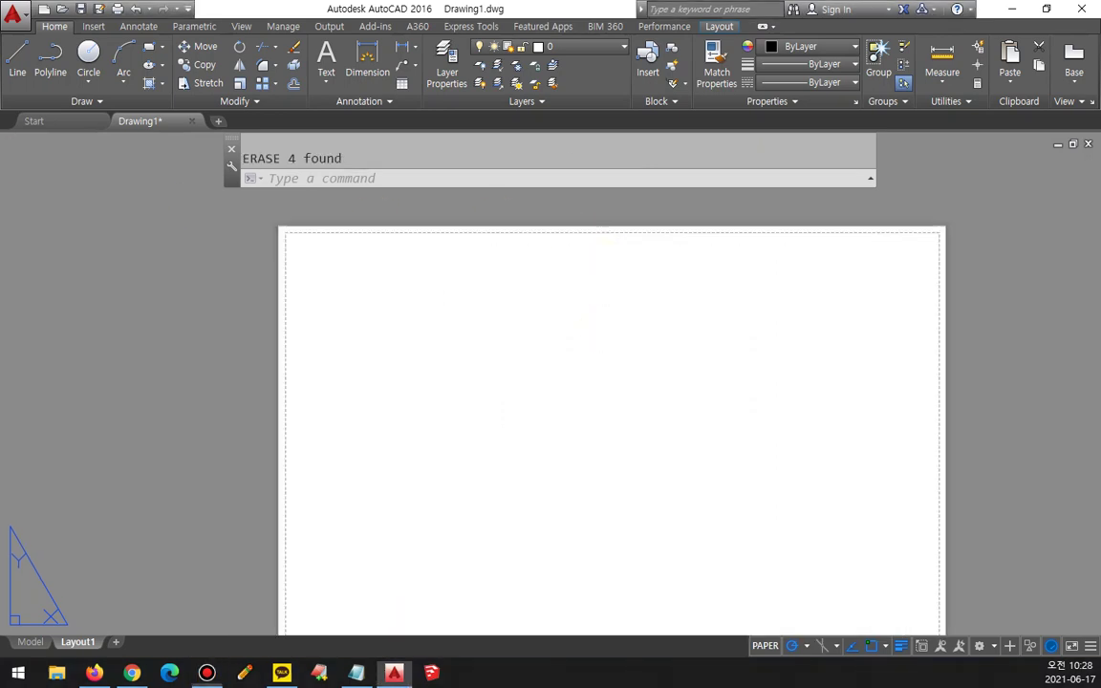
scroll(383, 307, down, 2)
middle_drag(408, 357, 358, 352)
text(mv)
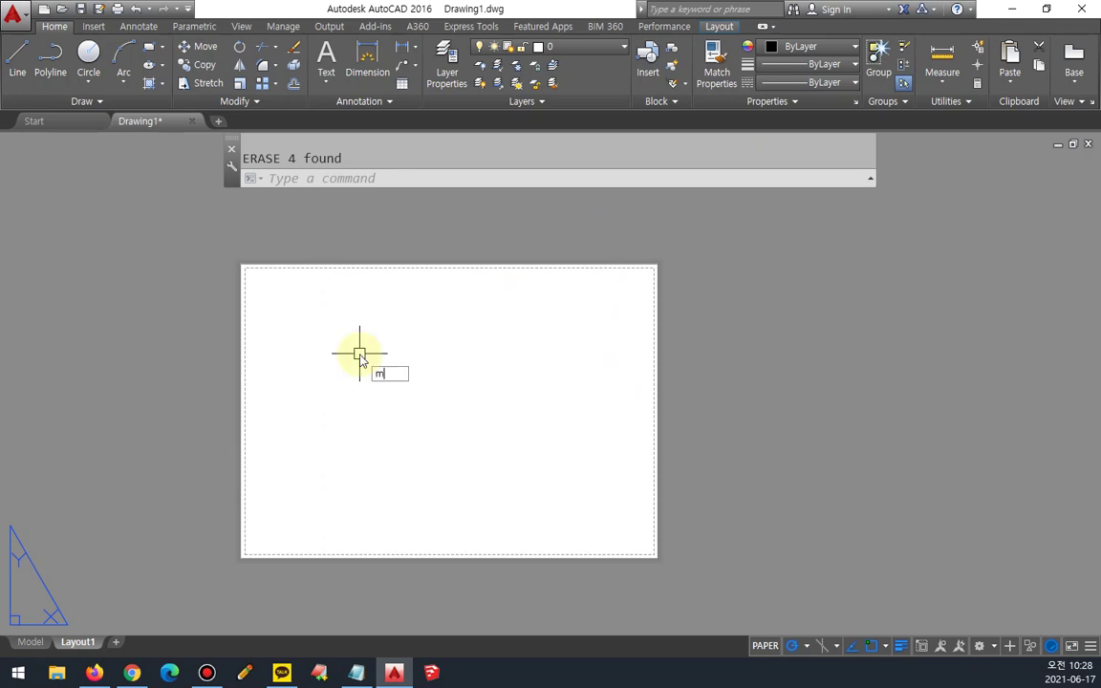
key(Return)
click(290, 516)
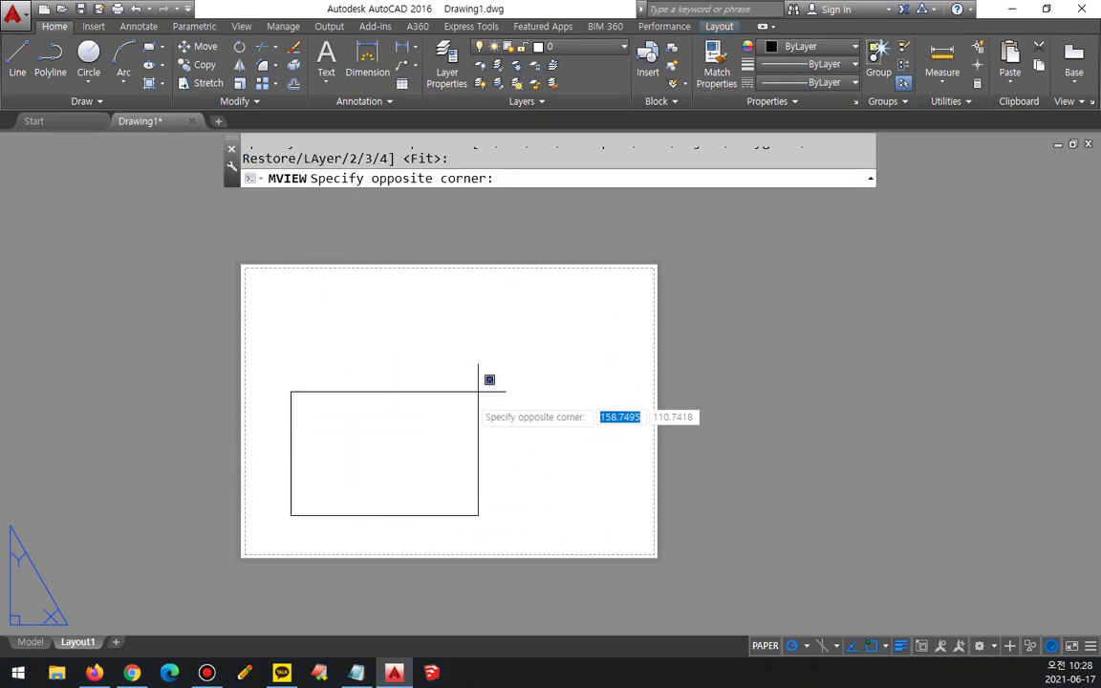
click(572, 288)
Activate model space inside the rectangular viewport, and zoom and pan the model within its frame.
scroll(468, 368, up, 2)
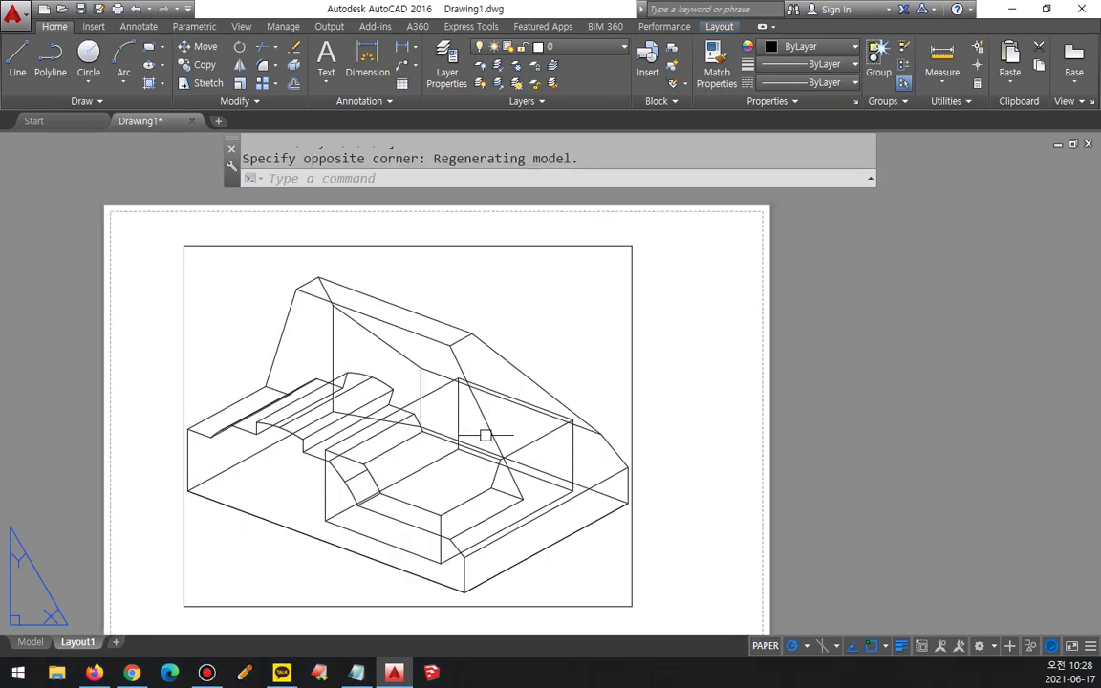
double_click(503, 316)
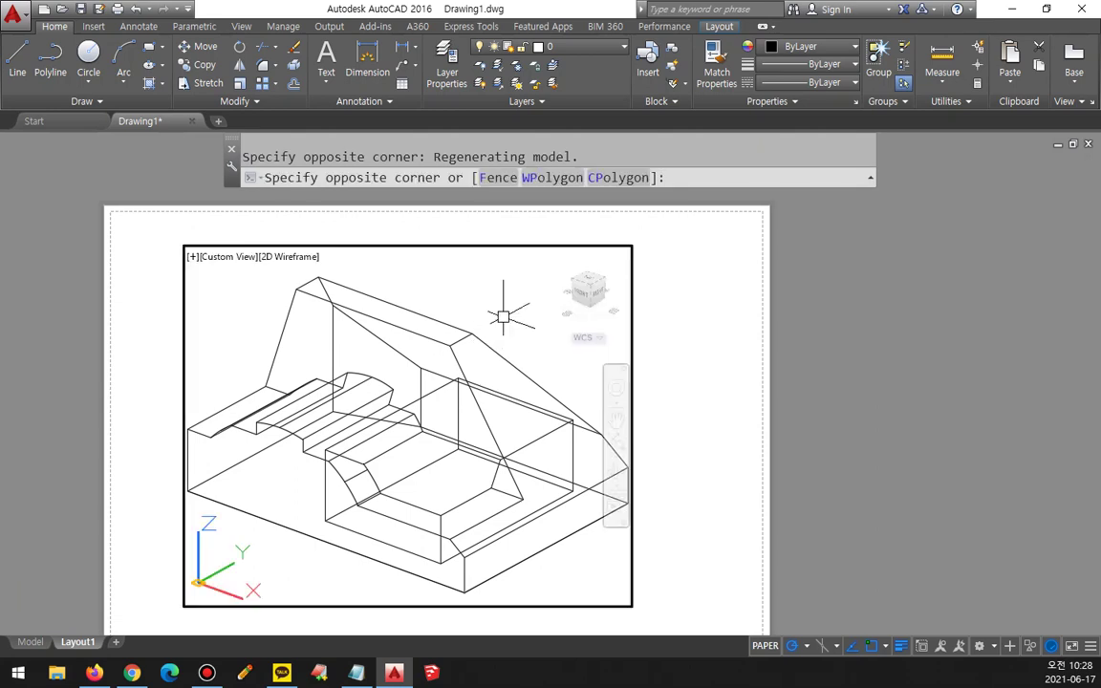
scroll(441, 444, down, 2)
middle_drag(441, 445, 393, 381)
scroll(386, 455, up, 2)
scroll(386, 455, down, 2)
scroll(399, 397, up, 2)
scroll(400, 396, down, 3)
scroll(393, 393, up, 3)
scroll(394, 393, down, 3)
scroll(399, 396, up, 3)
scroll(400, 396, down, 2)
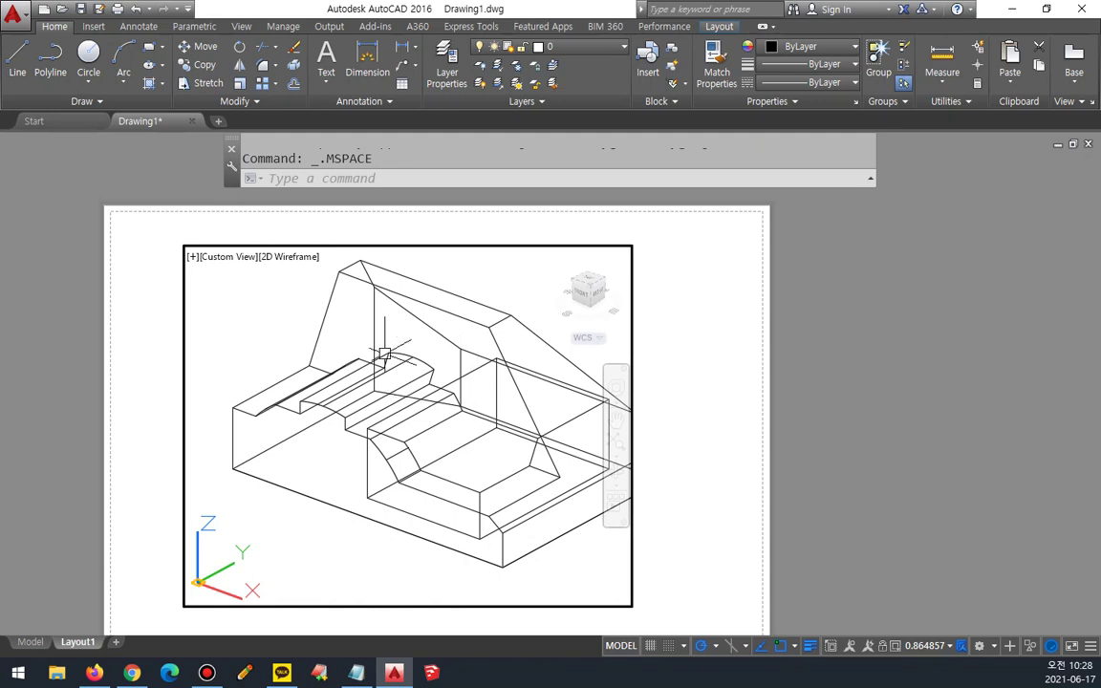
middle_drag(459, 425, 447, 423)
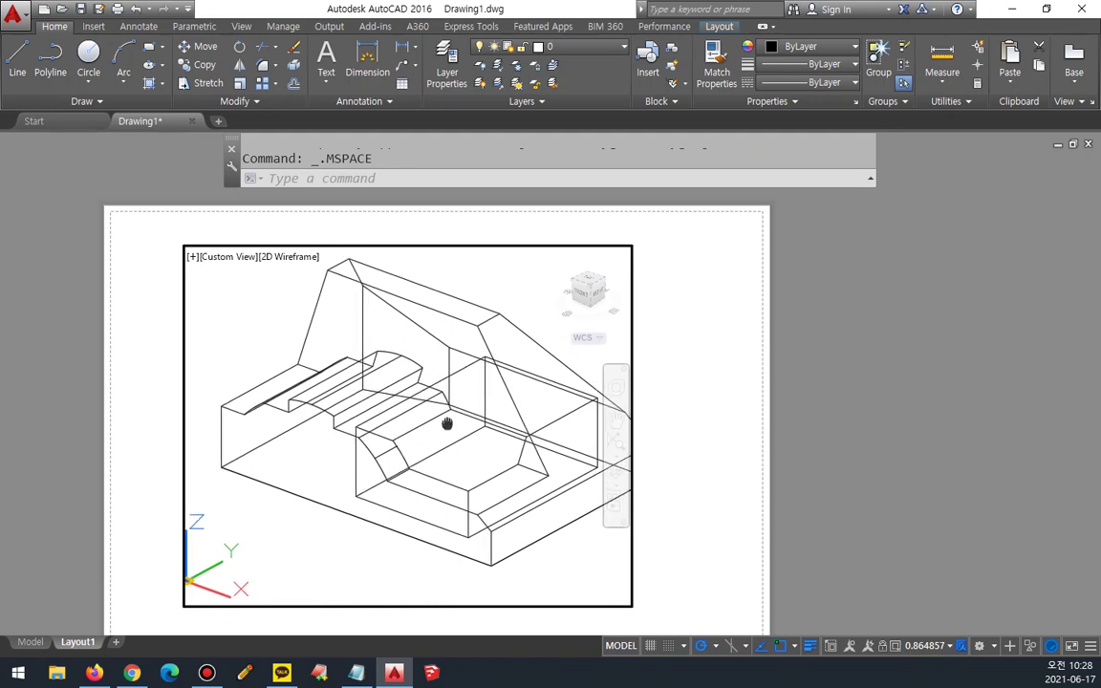
Return to paper space and set the rectangular viewport's view locking to ON with the MVIEW Lock option.
double_click(803, 416)
text(mv)
key(Return)
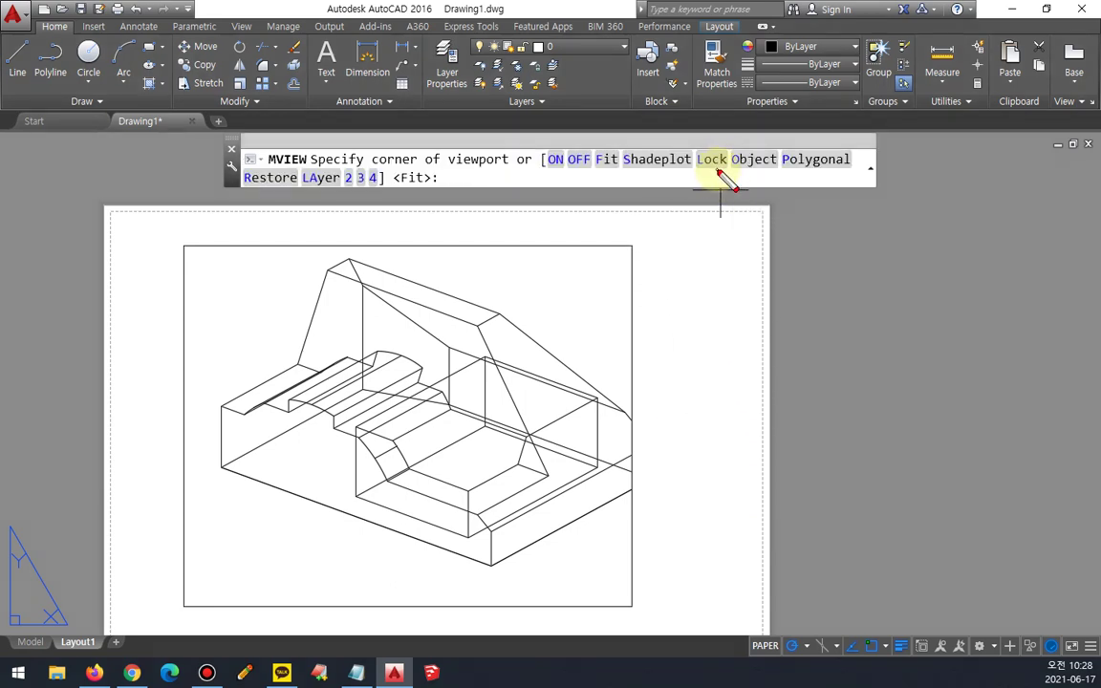
drag(715, 177, 708, 153)
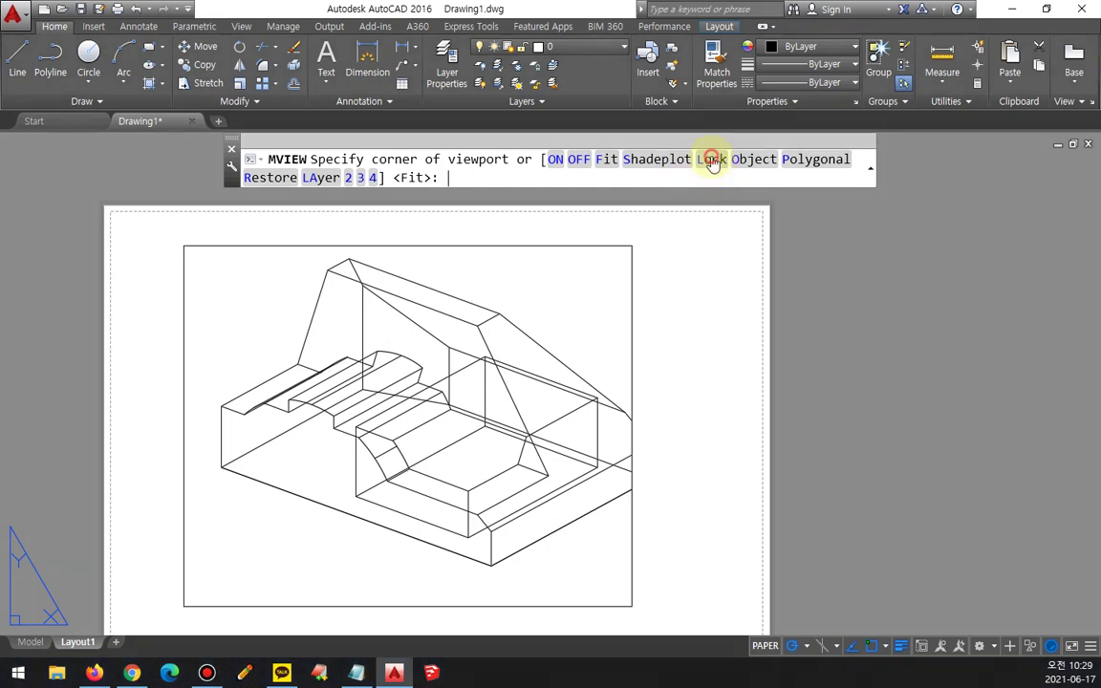
click(709, 160)
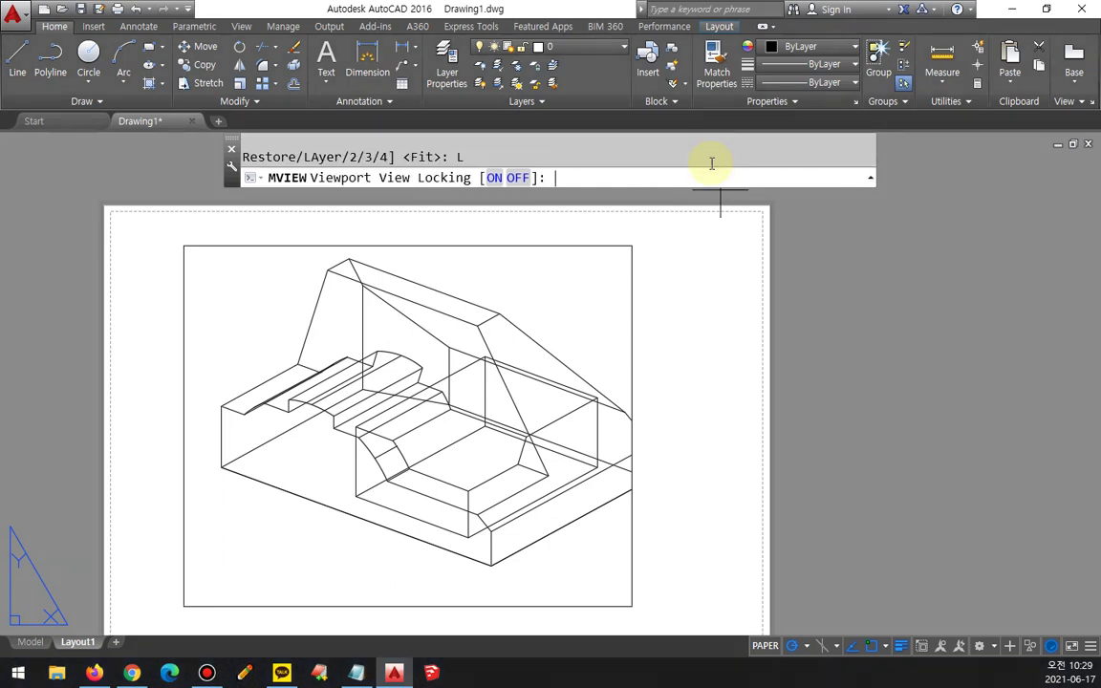
click(493, 179)
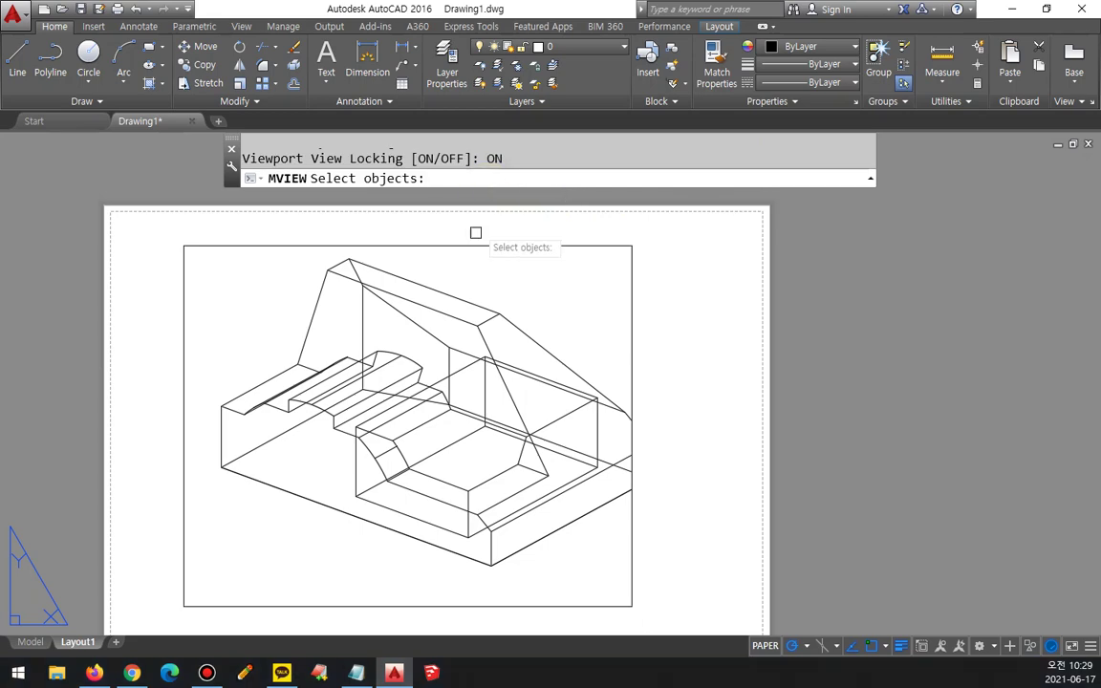
click(492, 245)
key(Return)
Activate the locked viewport and test how zooming and panning inside it behave.
click(500, 286)
double_click(499, 285)
scroll(443, 369, up, 5)
scroll(447, 367, down, 7)
scroll(447, 366, up, 5)
scroll(450, 369, down, 3)
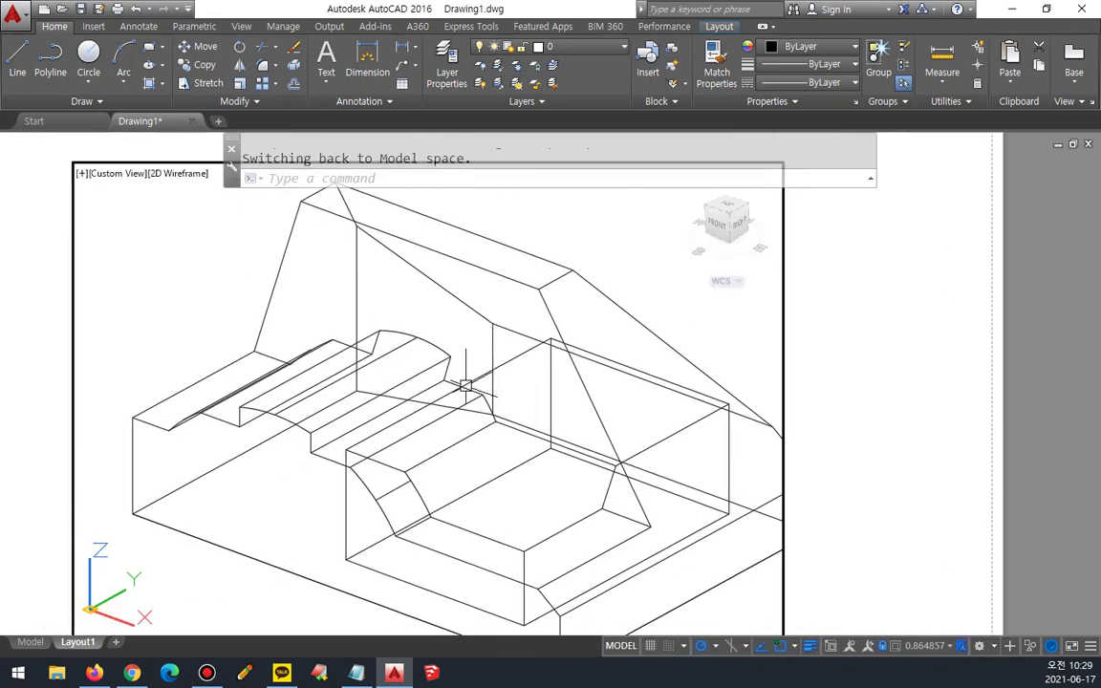
mouse_move(488, 363)
middle_down()
mouse_move(435, 359)
mouse_move(457, 369)
mouse_move(449, 358)
mouse_move(426, 376)
mouse_move(483, 364)
mouse_move(459, 346)
middle_up()
scroll(449, 368, up, 2)
scroll(449, 368, down, 4)
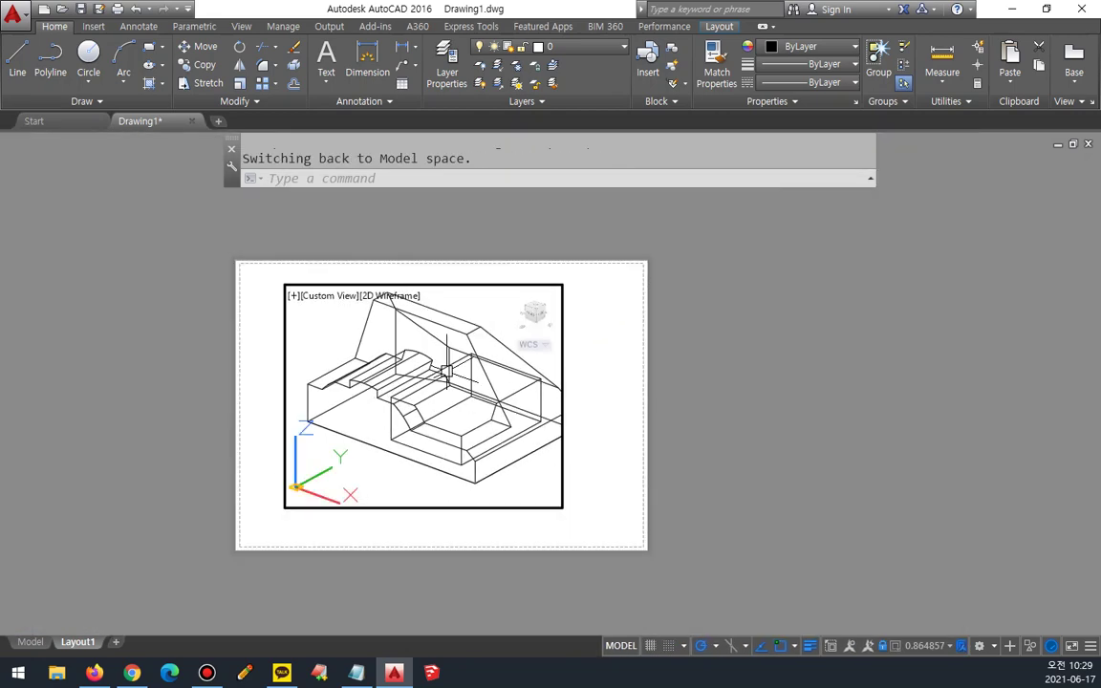
scroll(447, 373, up, 2)
scroll(446, 373, down, 2)
scroll(447, 372, up, 2)
scroll(446, 373, down, 2)
scroll(447, 373, up, 2)
scroll(447, 374, down, 2)
scroll(446, 373, up, 2)
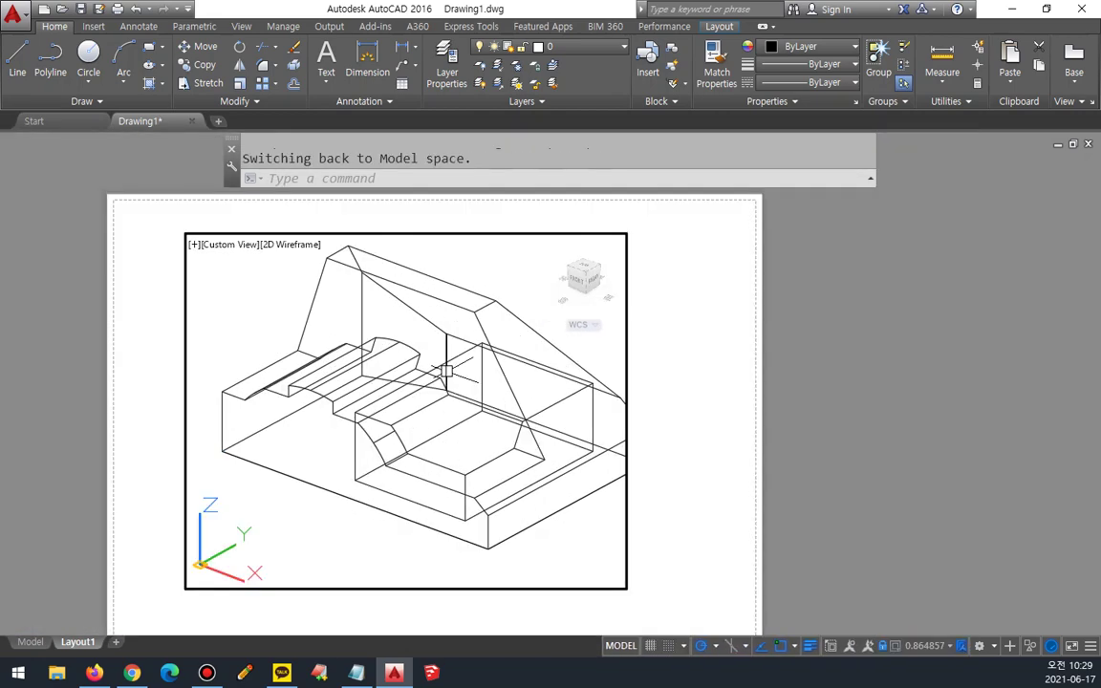
Return to paper space and set the rectangular viewport's view locking to OFF with the MVIEW Lock option.
double_click(799, 371)
text(mv)
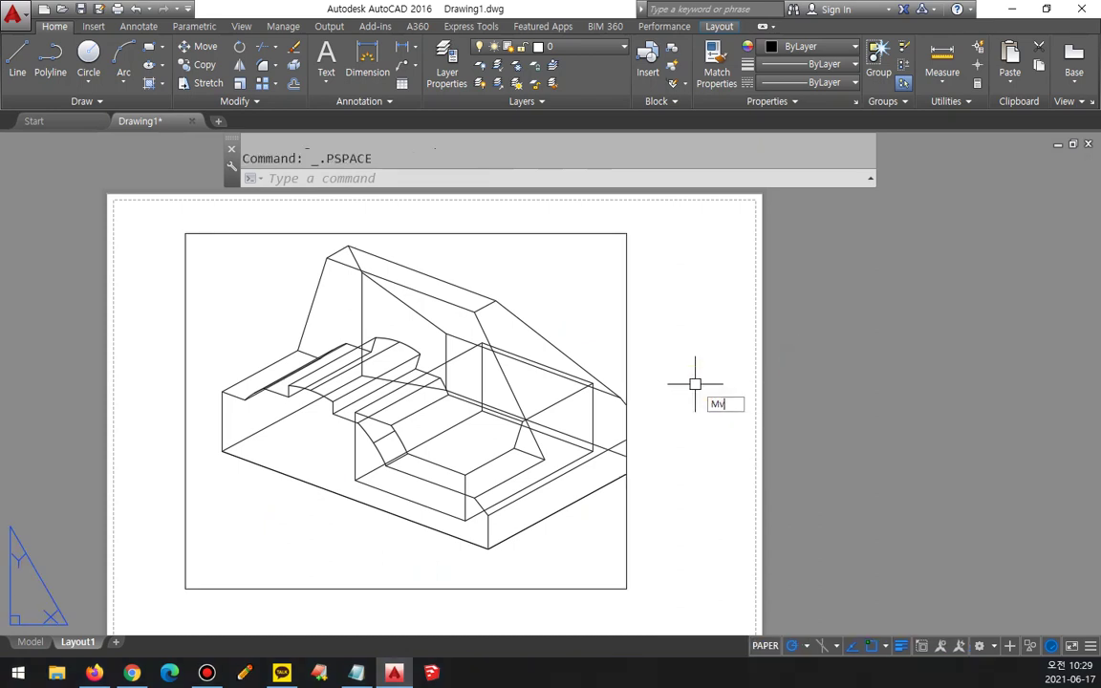
key(Return)
click(709, 160)
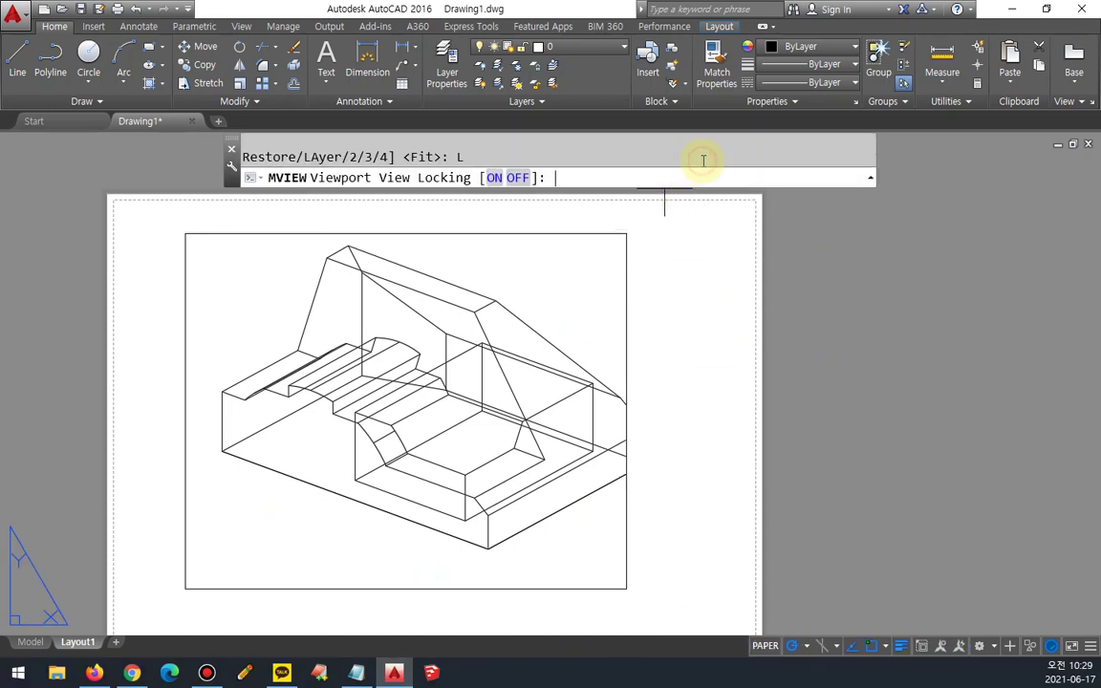
click(517, 178)
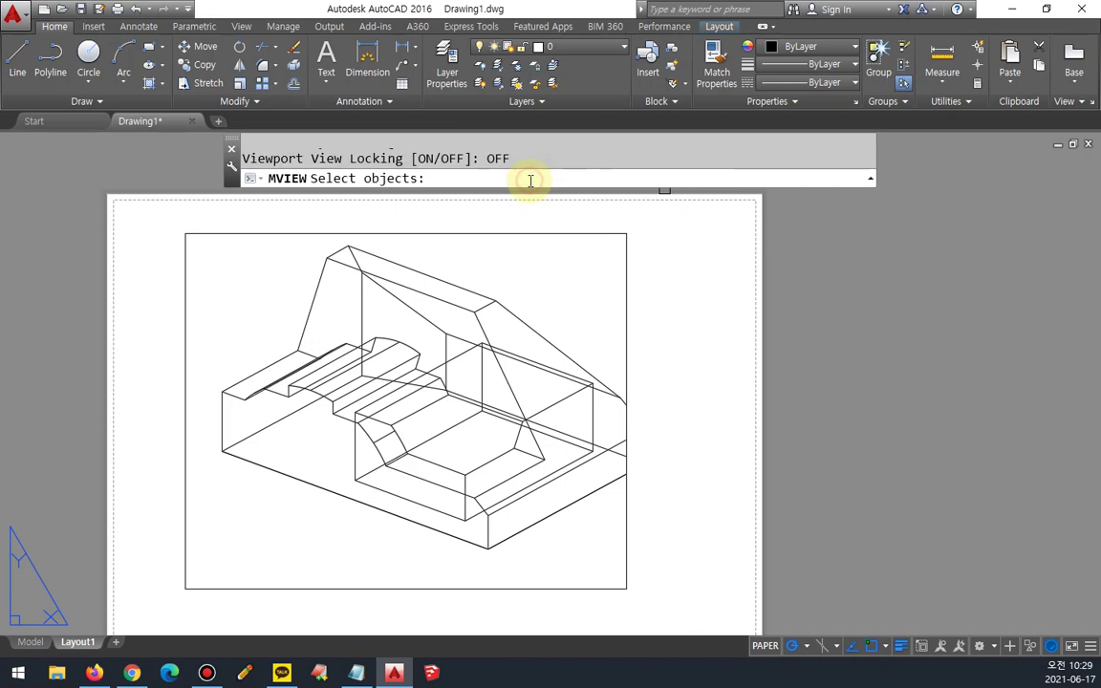
click(516, 231)
key(Return)
Activate the unlocked viewport and zoom the model out until it fits completely within the frame.
scroll(411, 347, up, 2)
scroll(411, 347, down, 2)
double_click(417, 382)
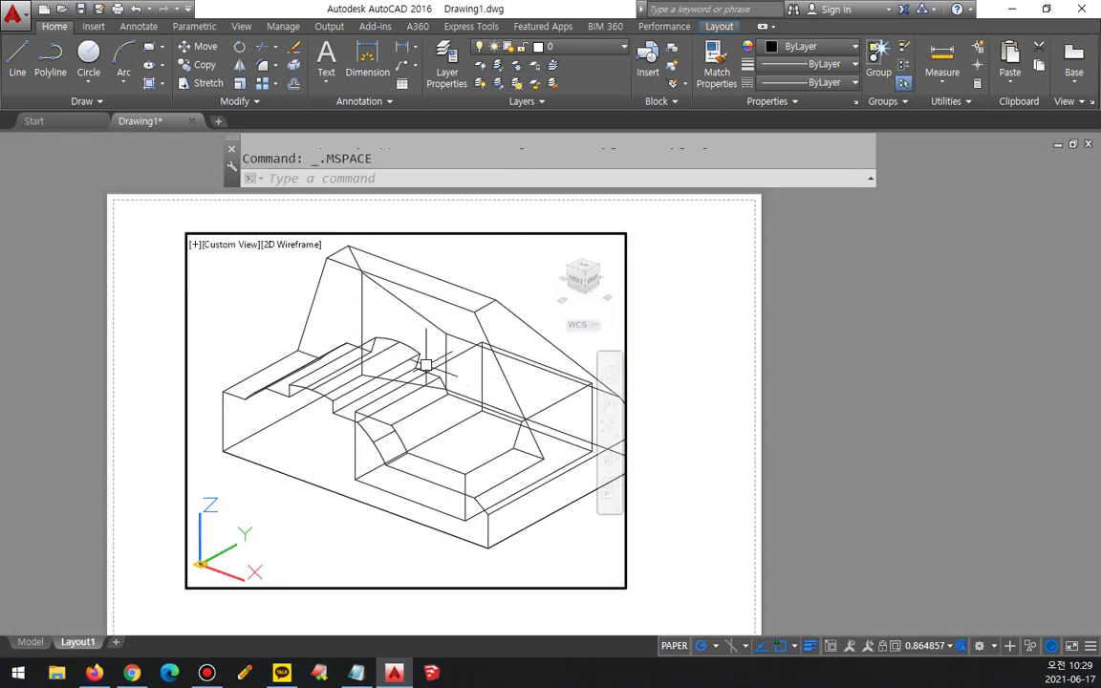
scroll(419, 389, down, 1)
scroll(419, 389, up, 1)
scroll(418, 389, down, 2)
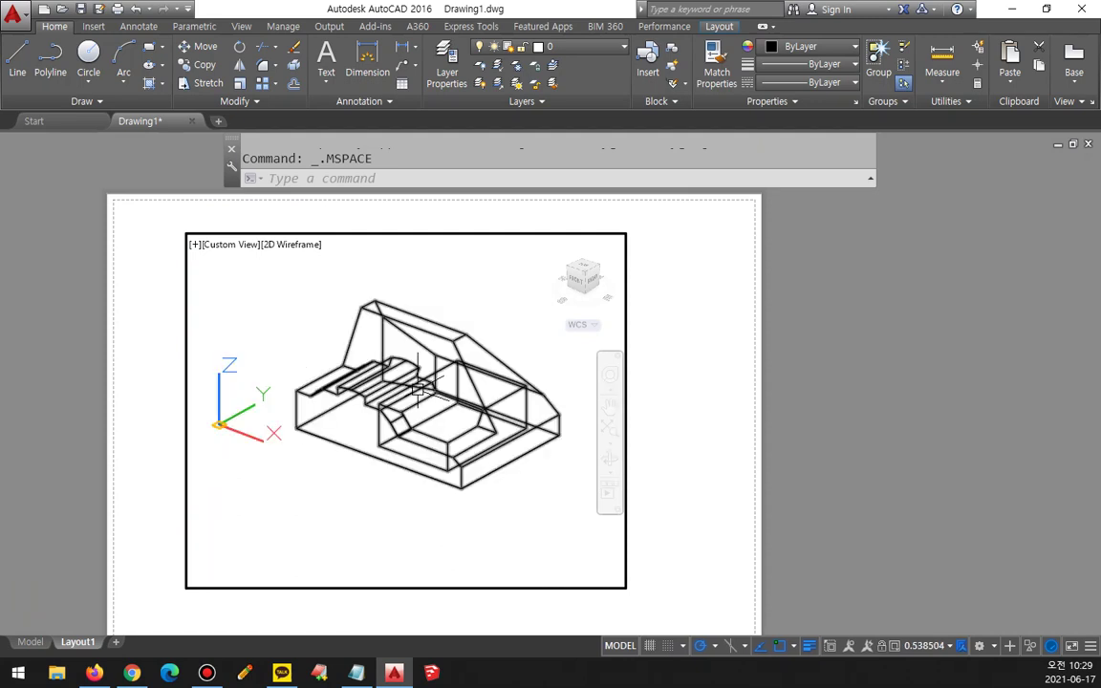
scroll(382, 407, up, 2)
scroll(389, 400, down, 2)
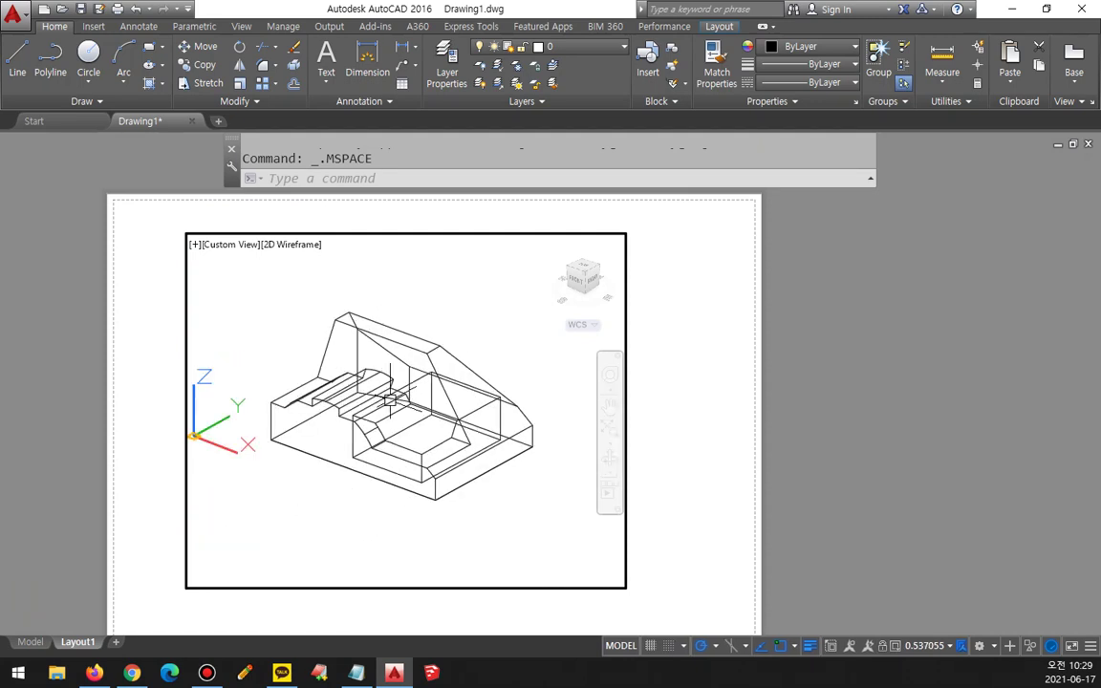
Switch back to paper space and lock the rectangular viewport's zoomed-out view by setting MVIEW Lock to ON.
double_click(781, 395)
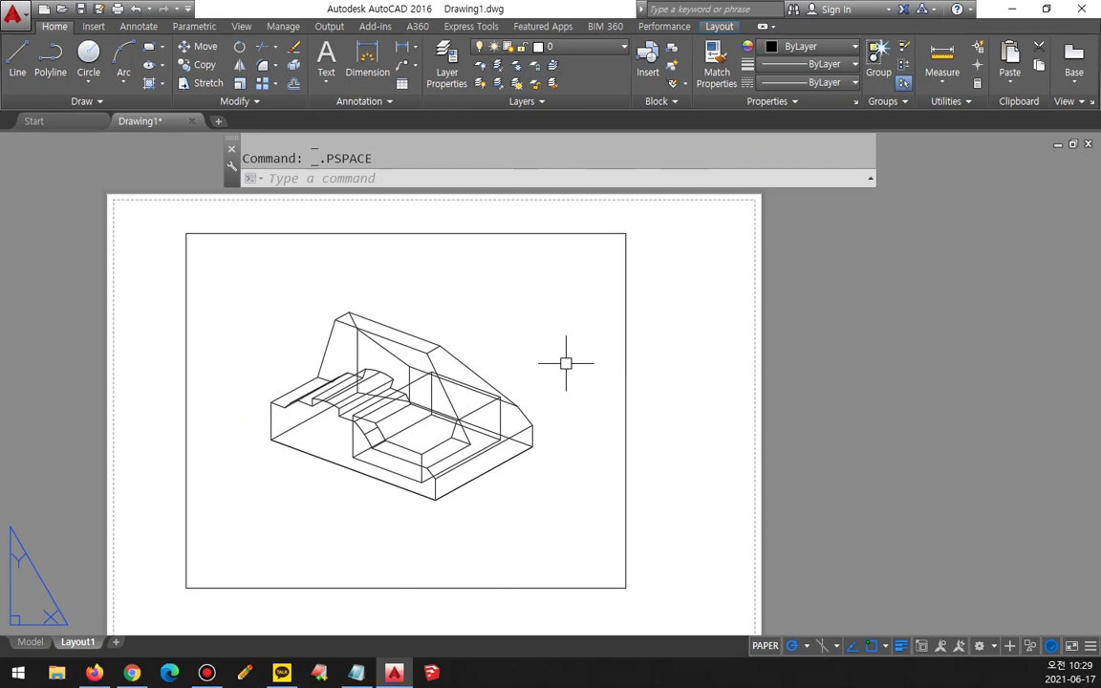
text(mv)
key(Return)
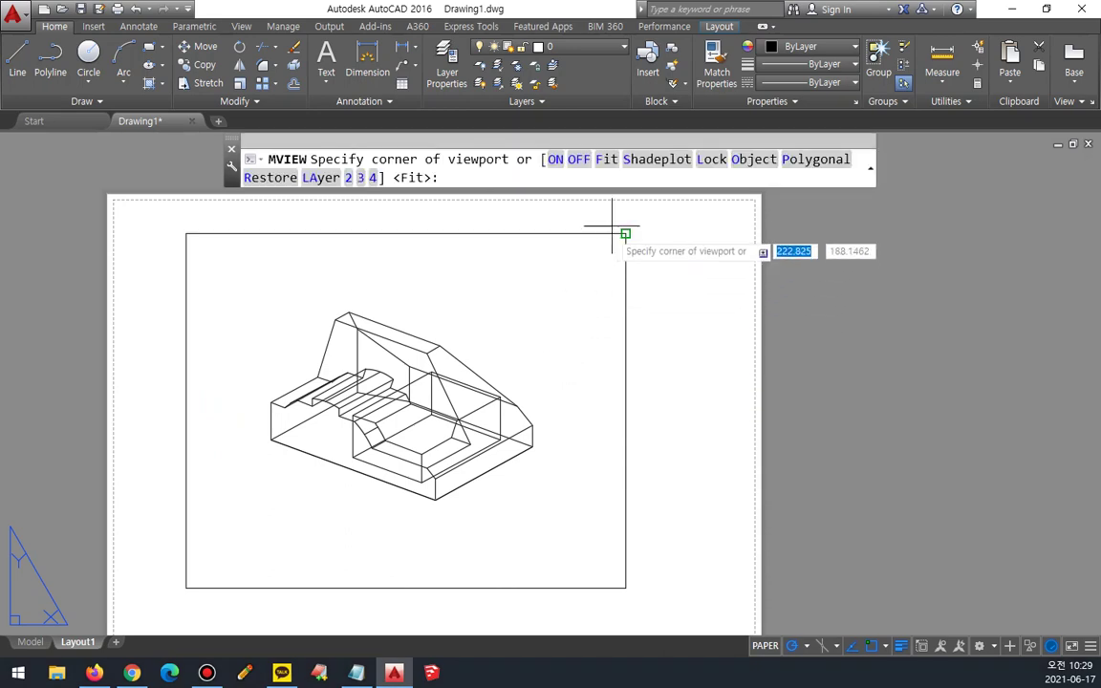
click(712, 163)
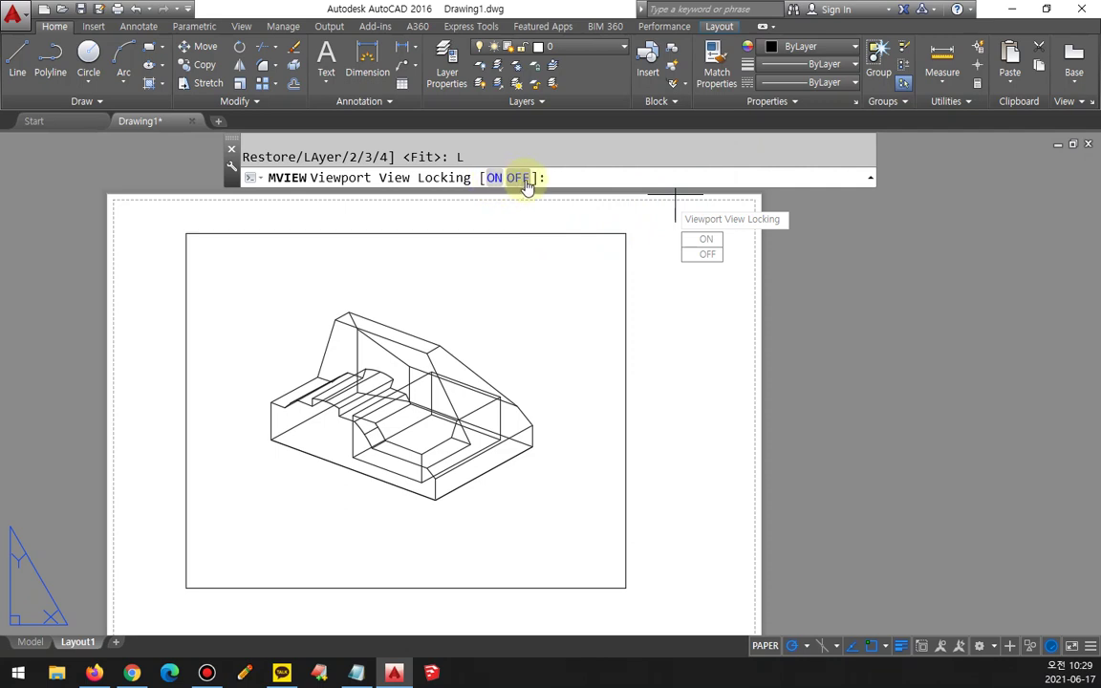
click(495, 178)
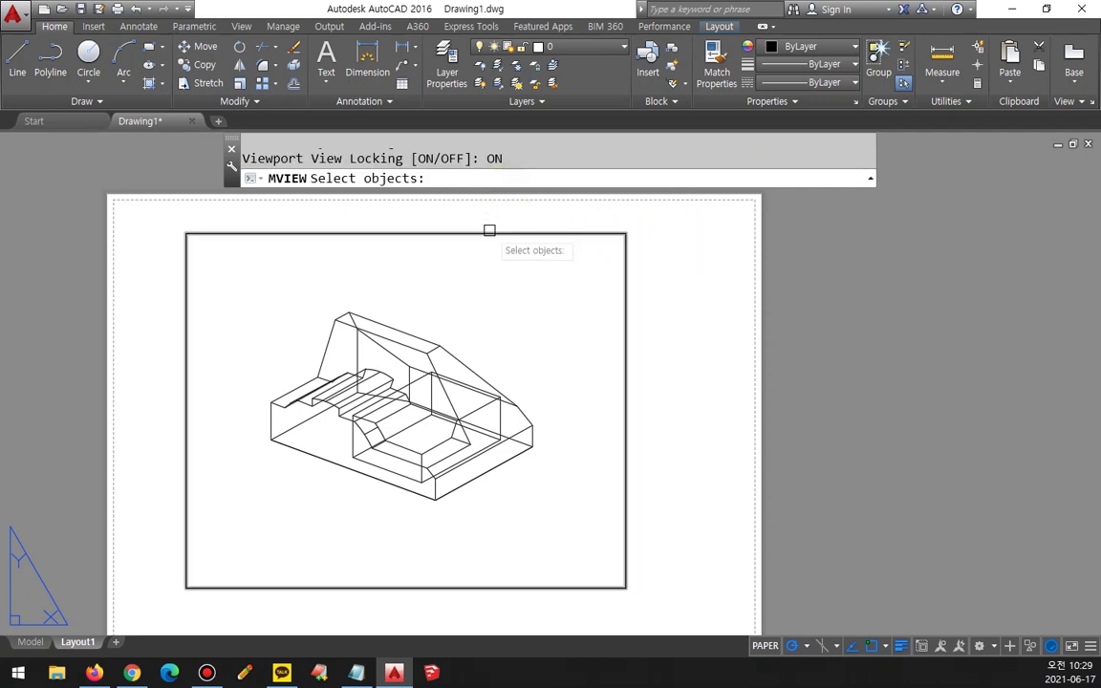
click(489, 232)
key(Return)
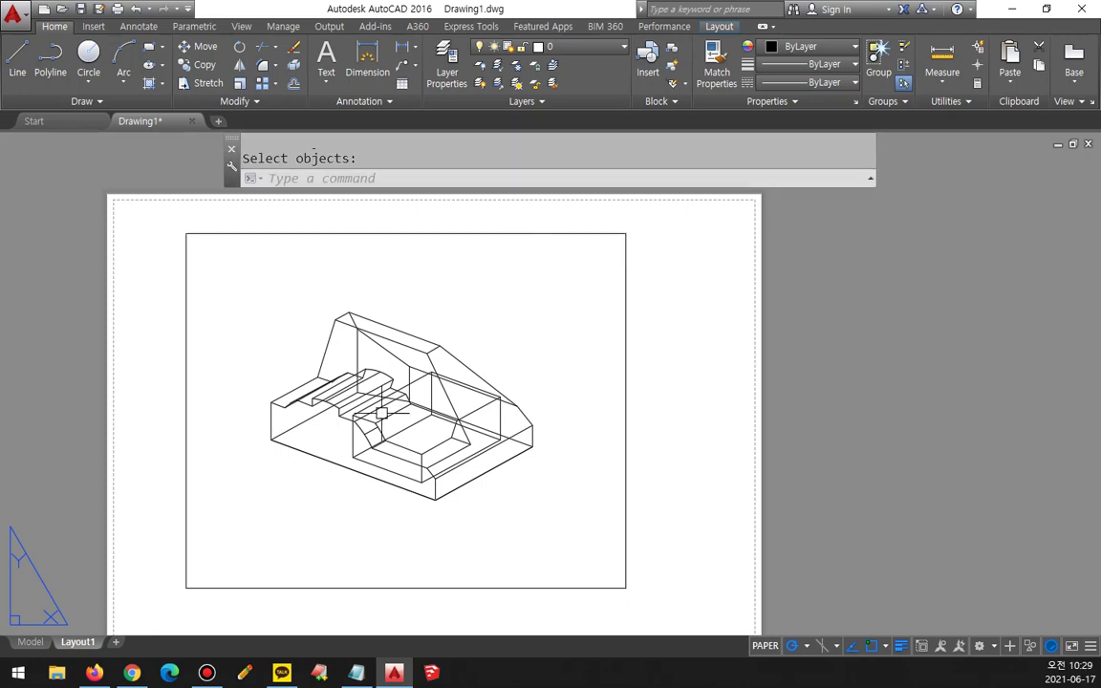
Activate the rectangular viewport with its view locked, test zooming in and out over it, and return to paper space.
double_click(511, 336)
scroll(382, 420, up, 3)
scroll(370, 428, down, 3)
scroll(371, 427, up, 3)
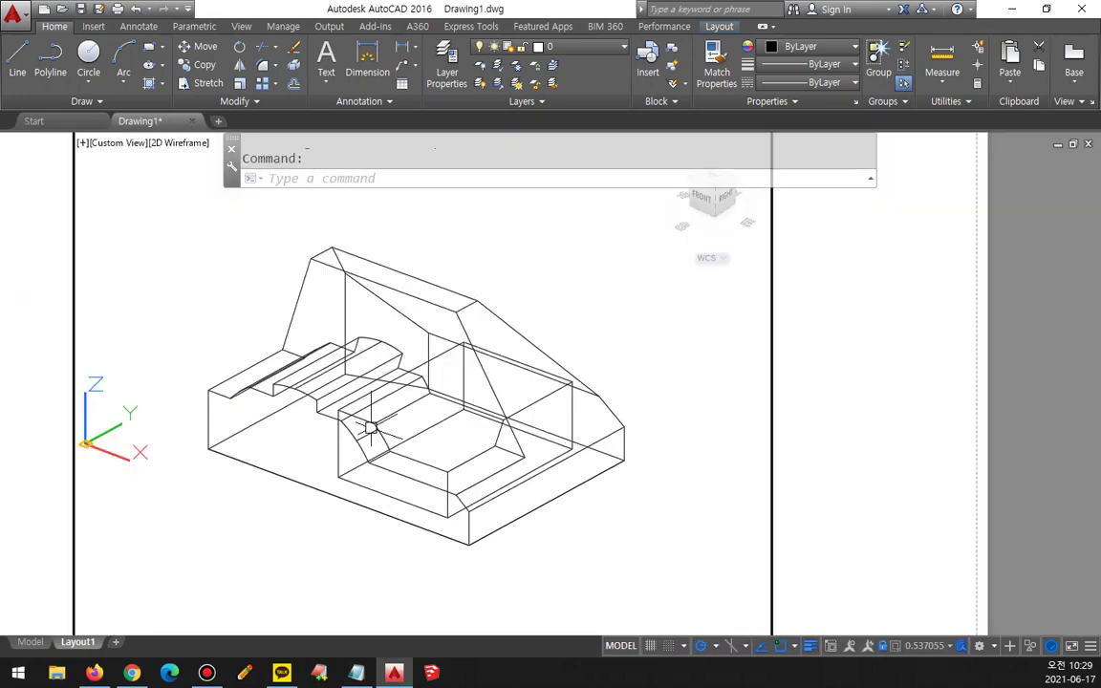
scroll(370, 427, up, 1)
scroll(663, 399, down, 3)
double_click(921, 388)
scroll(672, 433, down, 2)
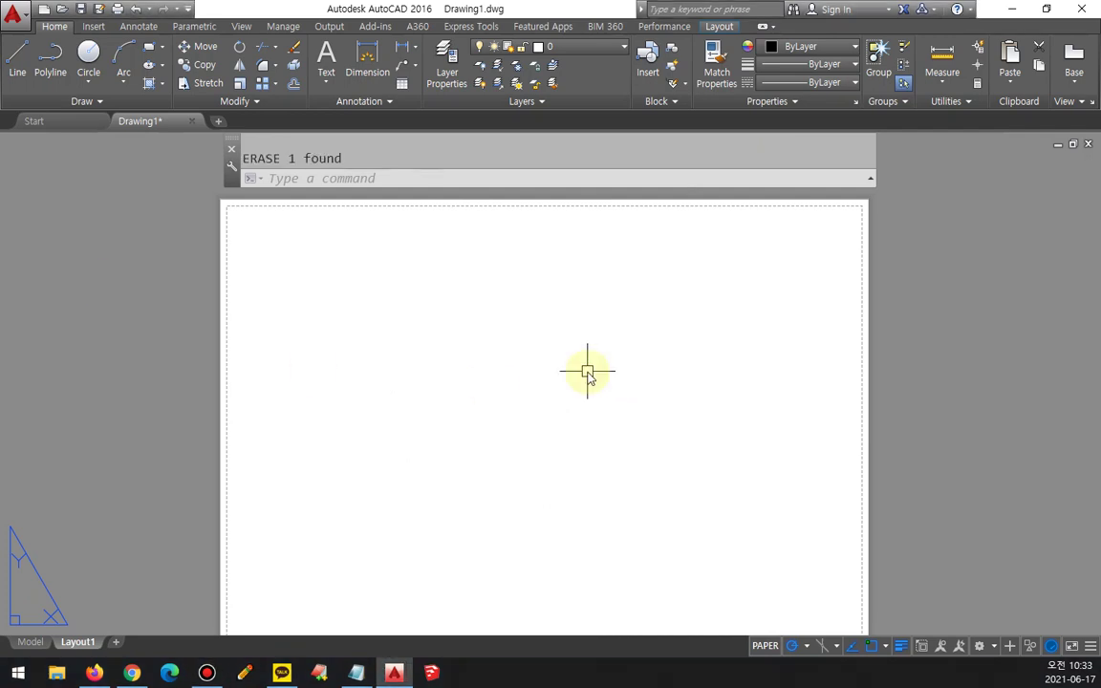
Create a single viewport filling the sheet's printable area with the MVIEW Fit option.
text(MV)
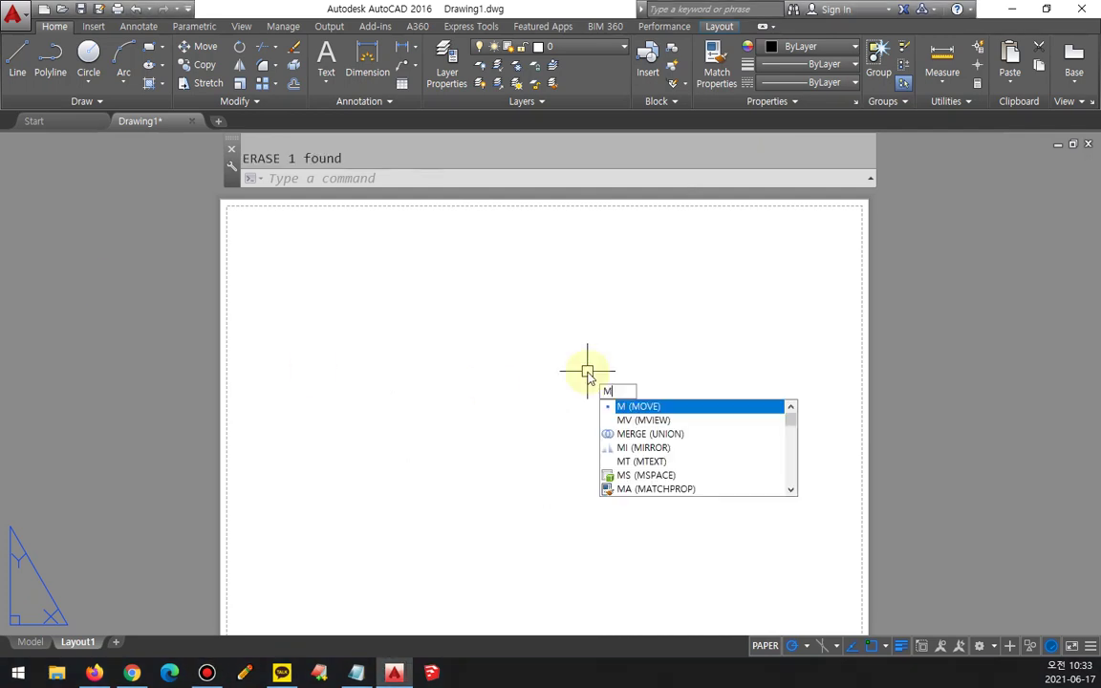
key(Return)
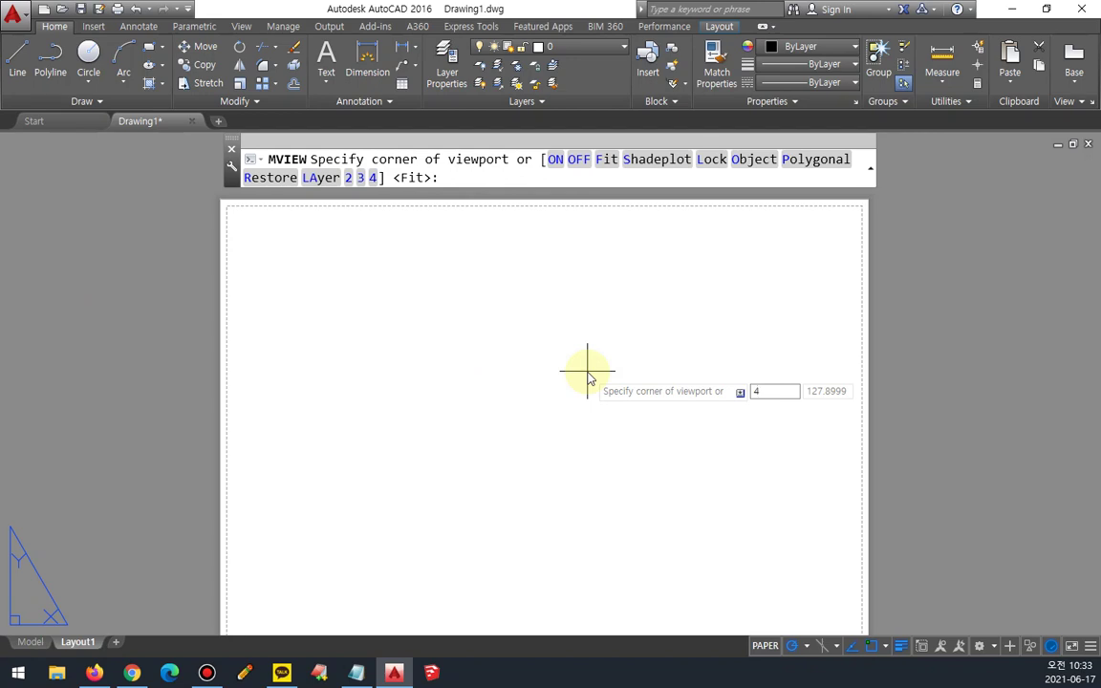
key(Escape)
key(Return)
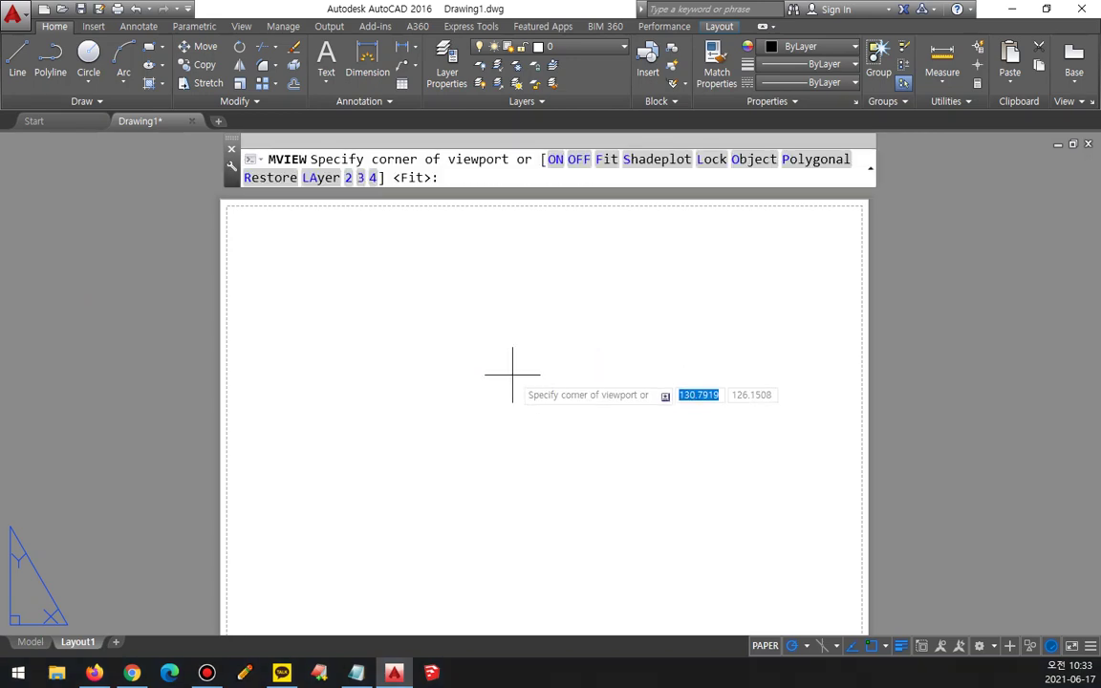
scroll(512, 375, down, 2)
middle_drag(513, 372, 421, 364)
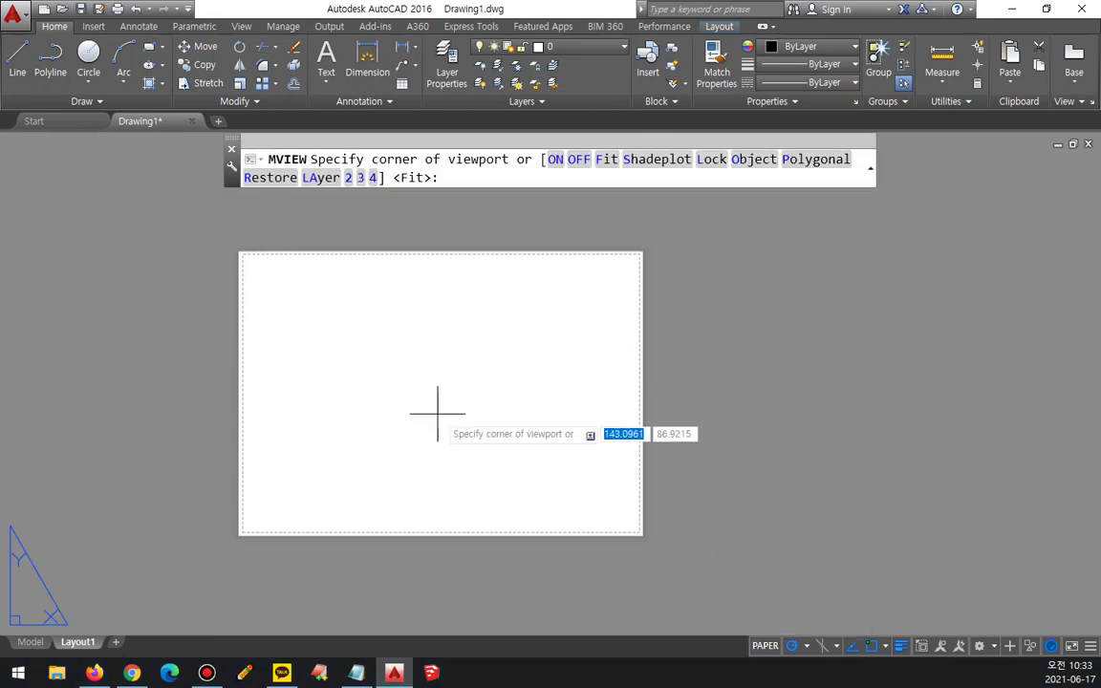
key(Return)
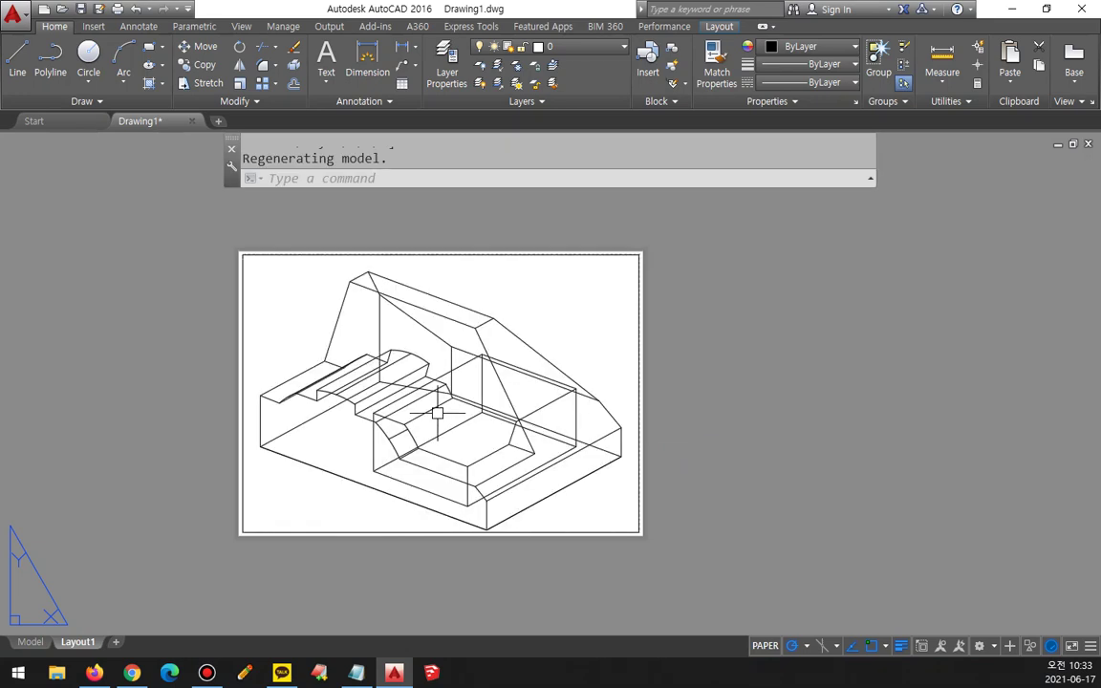
Draw a diagonal line from the fitted viewport's upper-right corner to its lower-left corner and erase the viewport.
key(l)
key(Return)
click(640, 254)
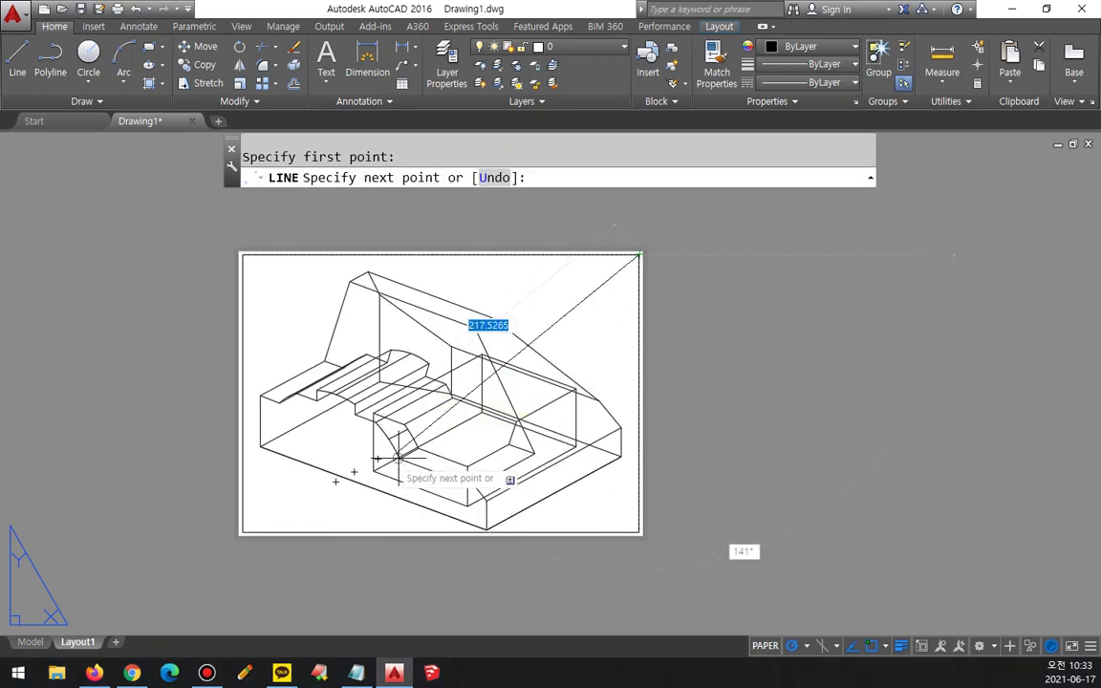
click(243, 531)
key(Return)
click(351, 532)
key(Delete)
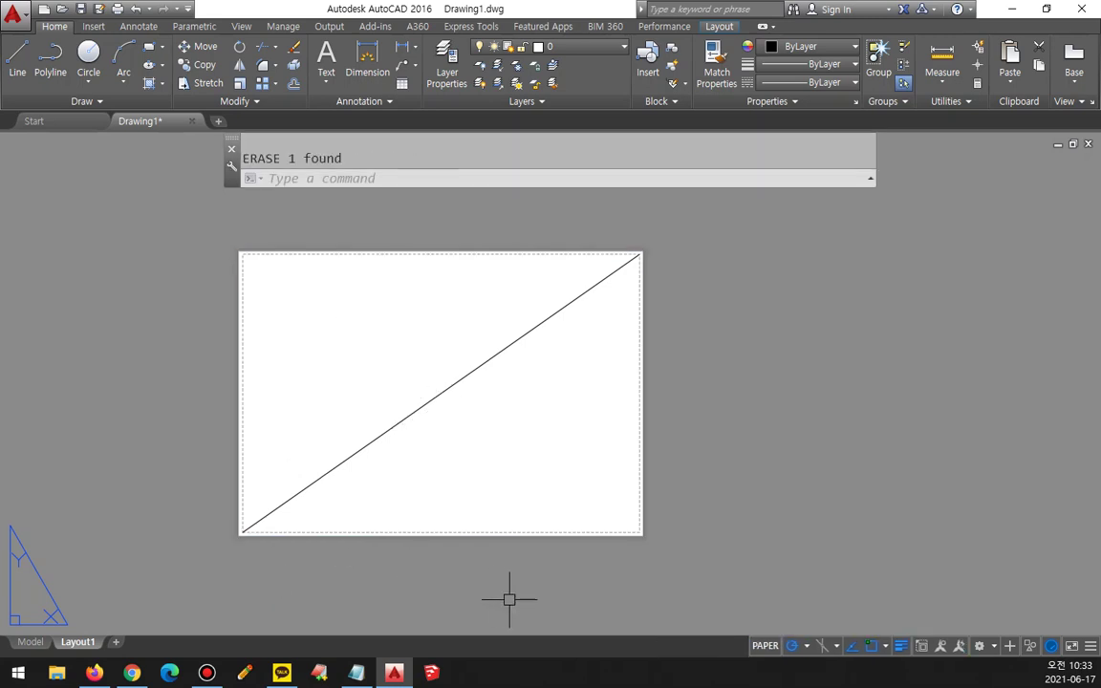
Draw a 297 by 210 rectangle in the empty area to the right of the sheet.
middle_drag(708, 519, 553, 536)
text(rec)
key(Return)
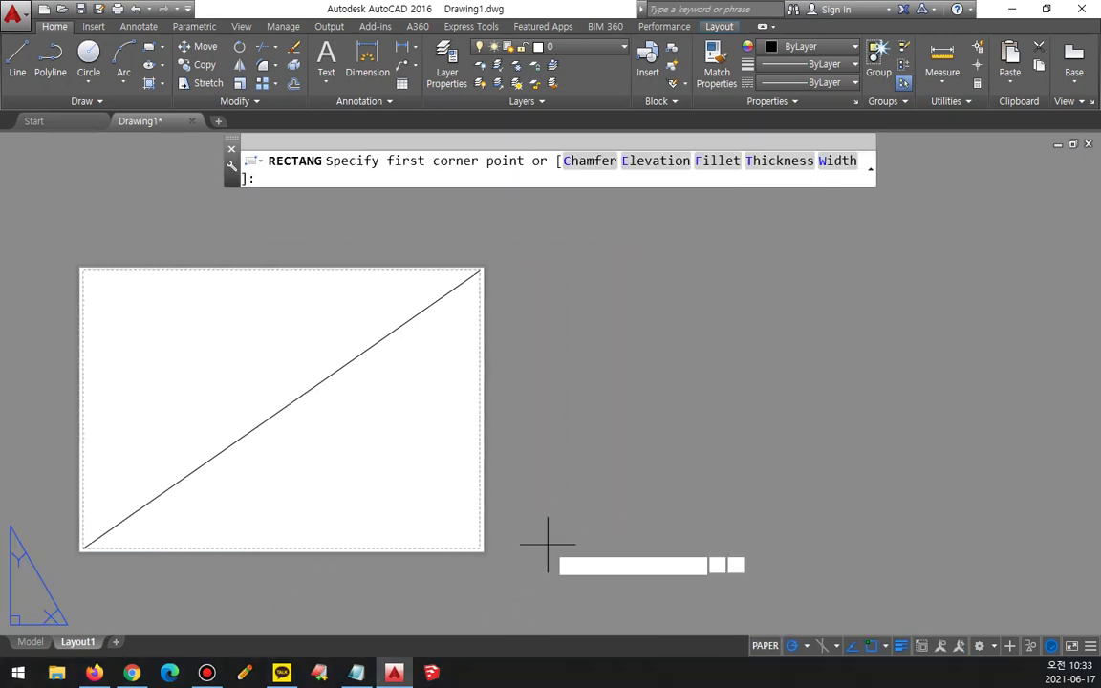
click(547, 544)
text(@297)
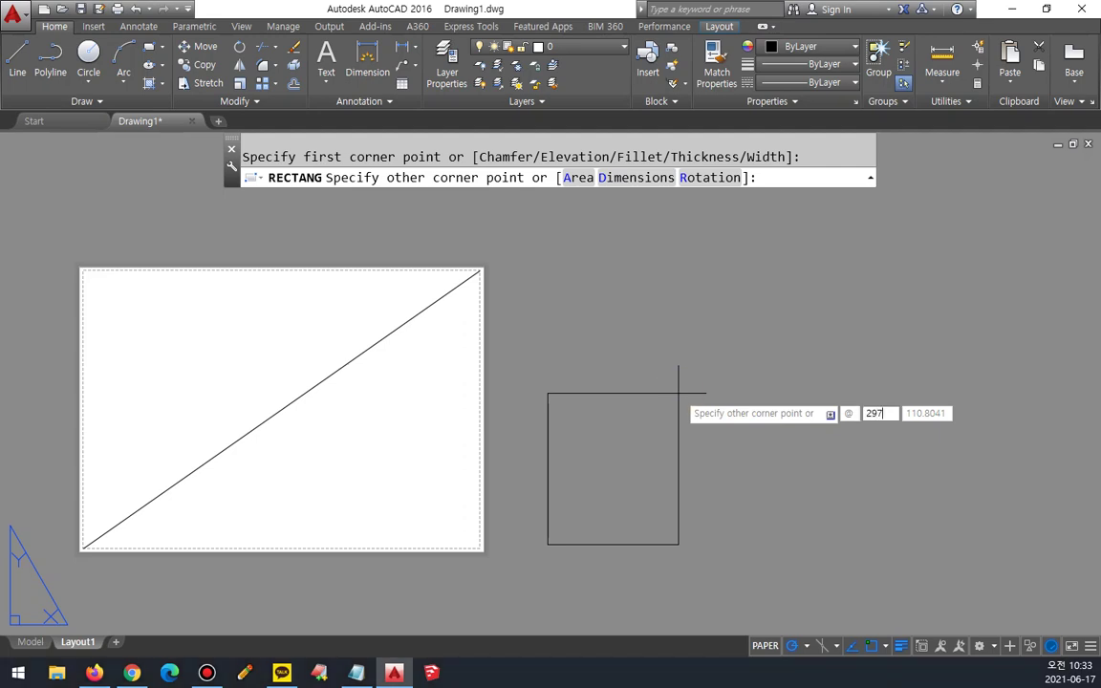
key(Tab)
text(210)
key(Return)
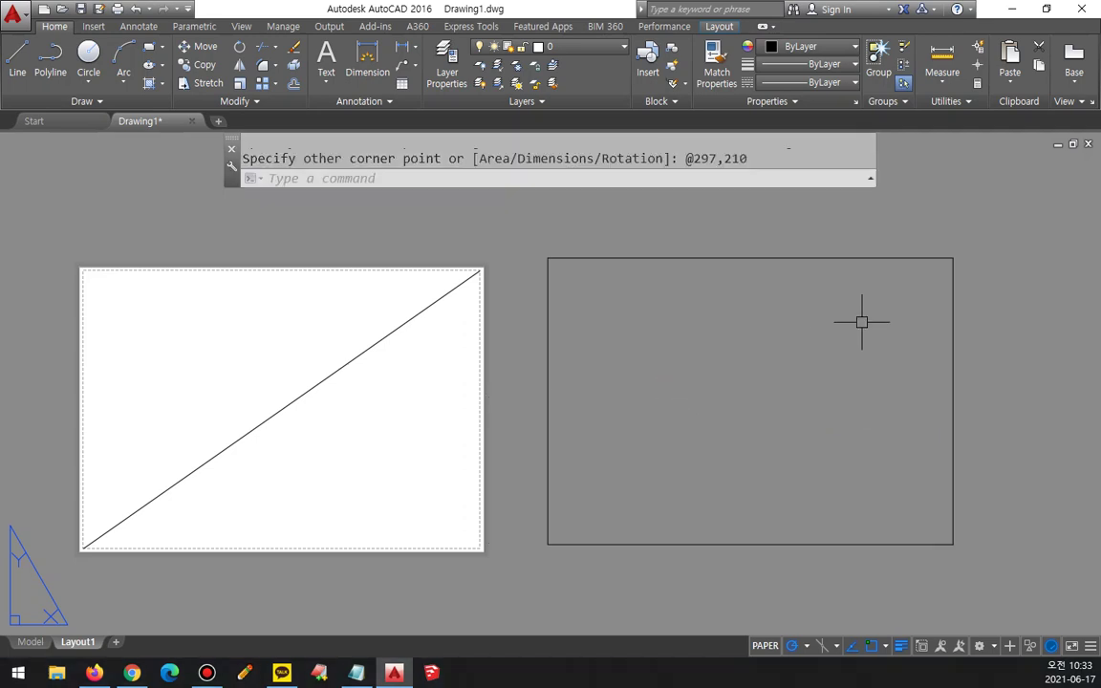
Draw a horizontal line across the rectangle between the midpoints of its two vertical sides.
text(l)
key(Return)
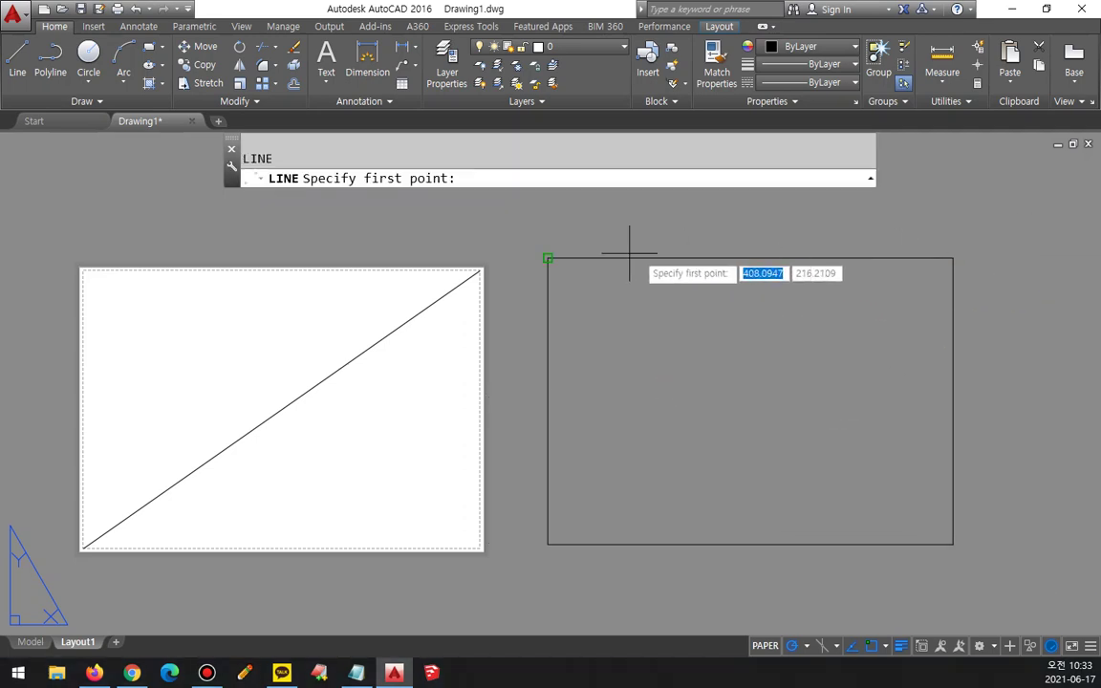
click(547, 402)
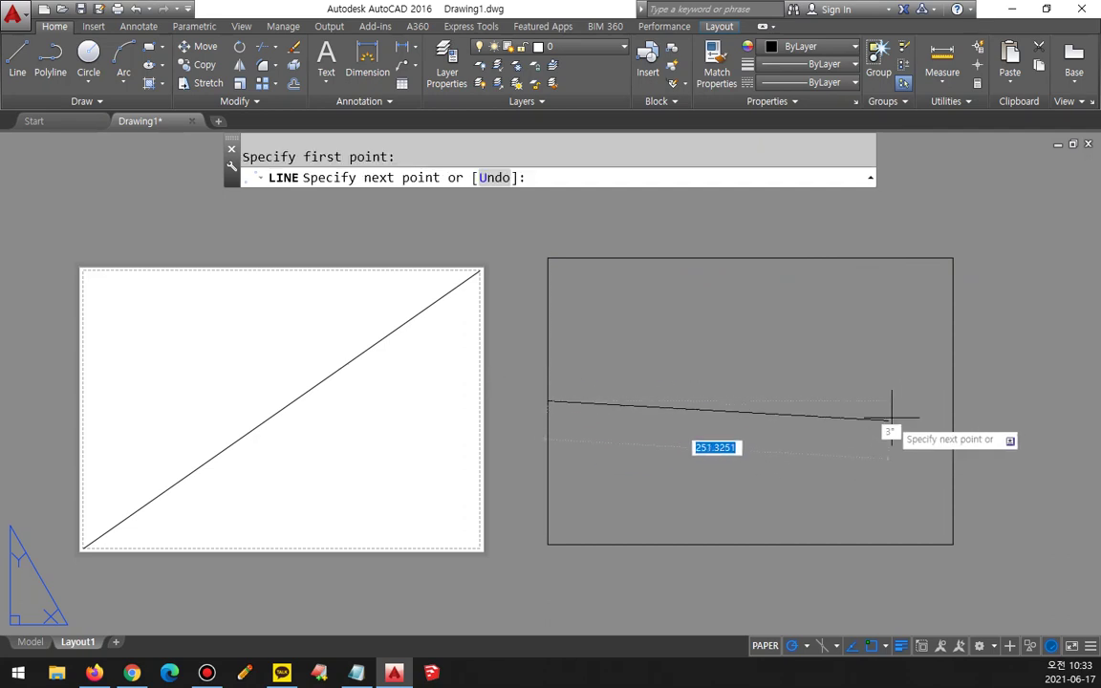
click(951, 405)
key(Return)
Move the rectangle and its centre line onto the sheet, from the centre line's midpoint to the diagonal's midpoint.
text(m)
key(Return)
click(1026, 584)
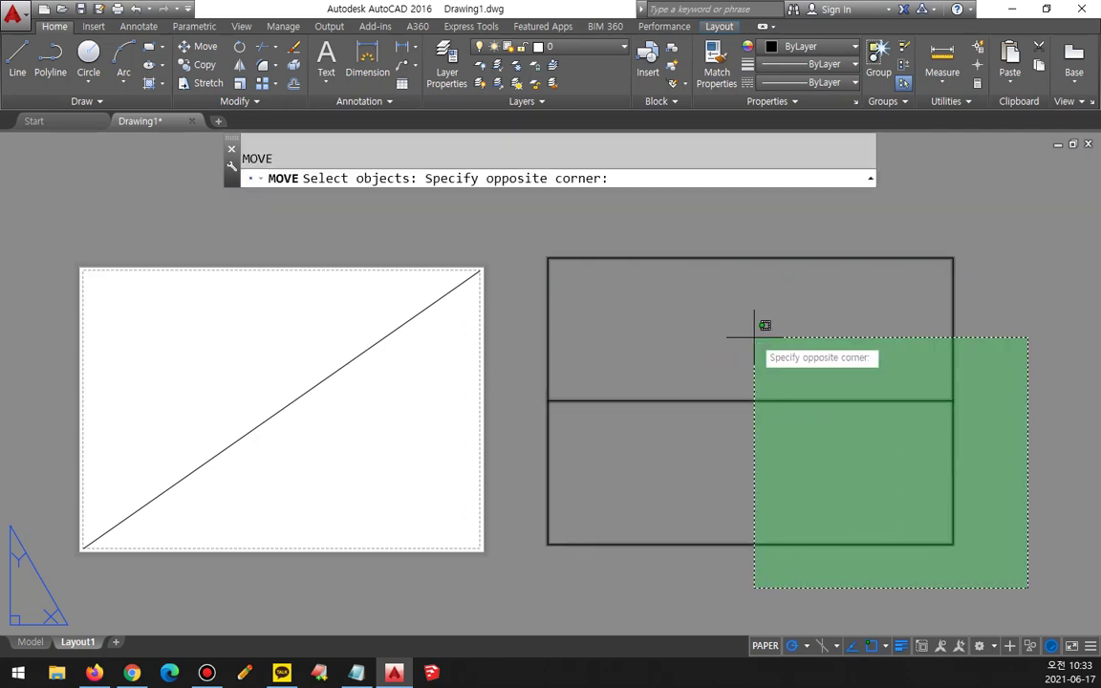
click(757, 340)
key(Return)
click(750, 400)
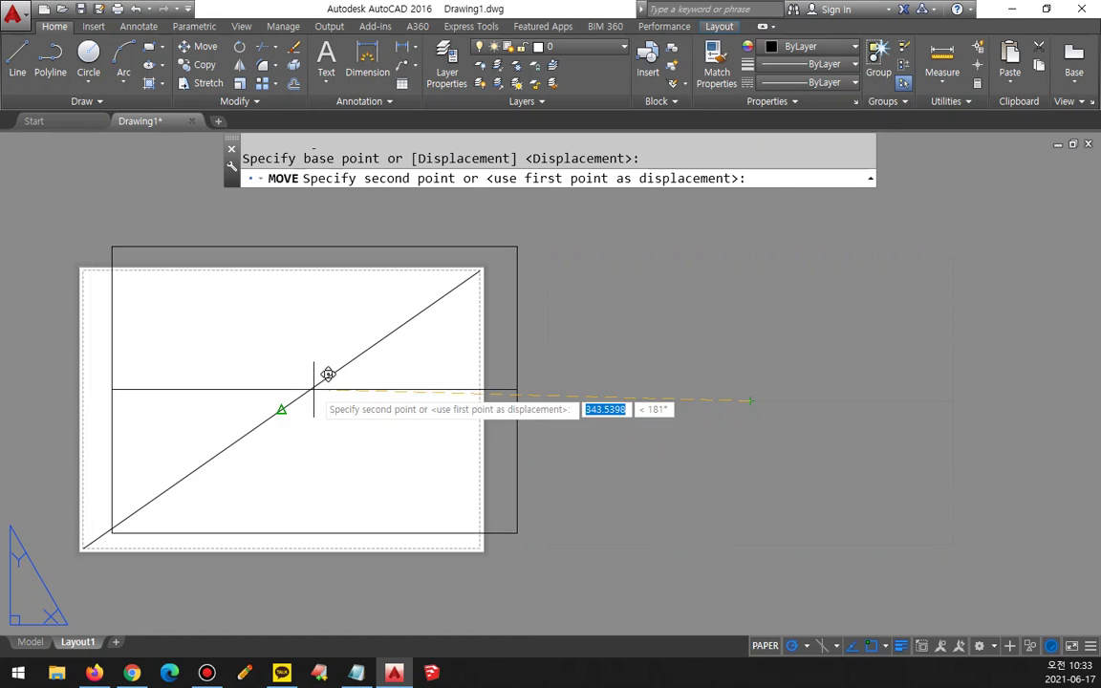
click(313, 389)
Erase the diagonal and the horizontal construction lines inside the sheet.
click(293, 446)
click(229, 364)
key(Delete)
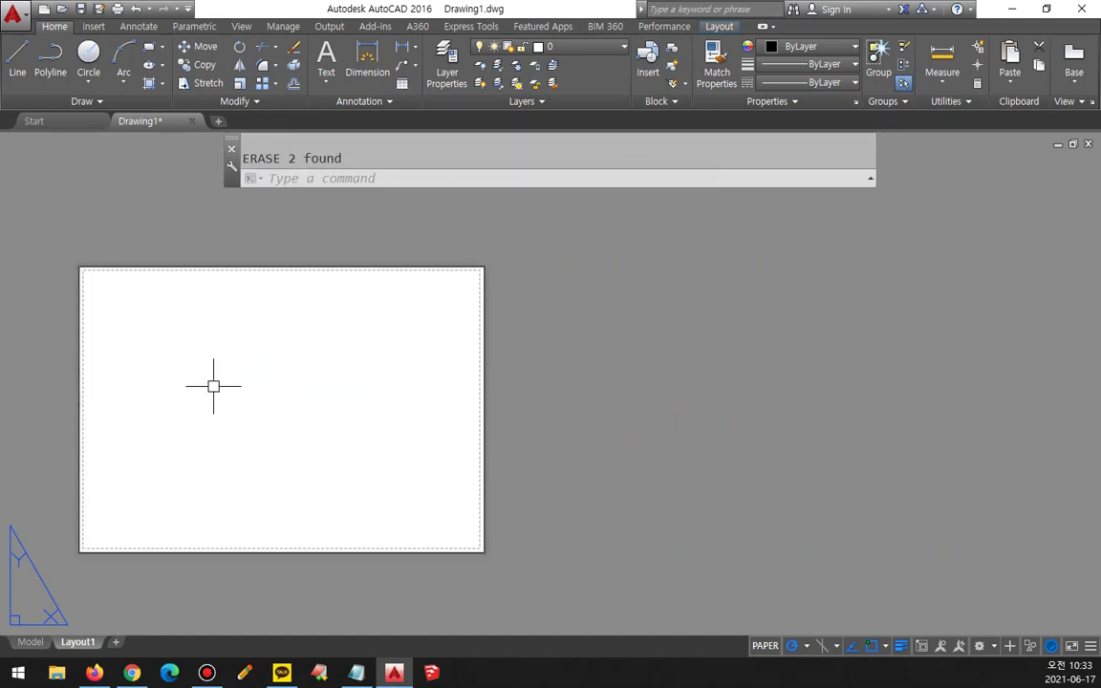
Offset the sheet-sized rectangle inward by 10 to form an inner border.
text(o)
key(Return)
text(10)
key(Return)
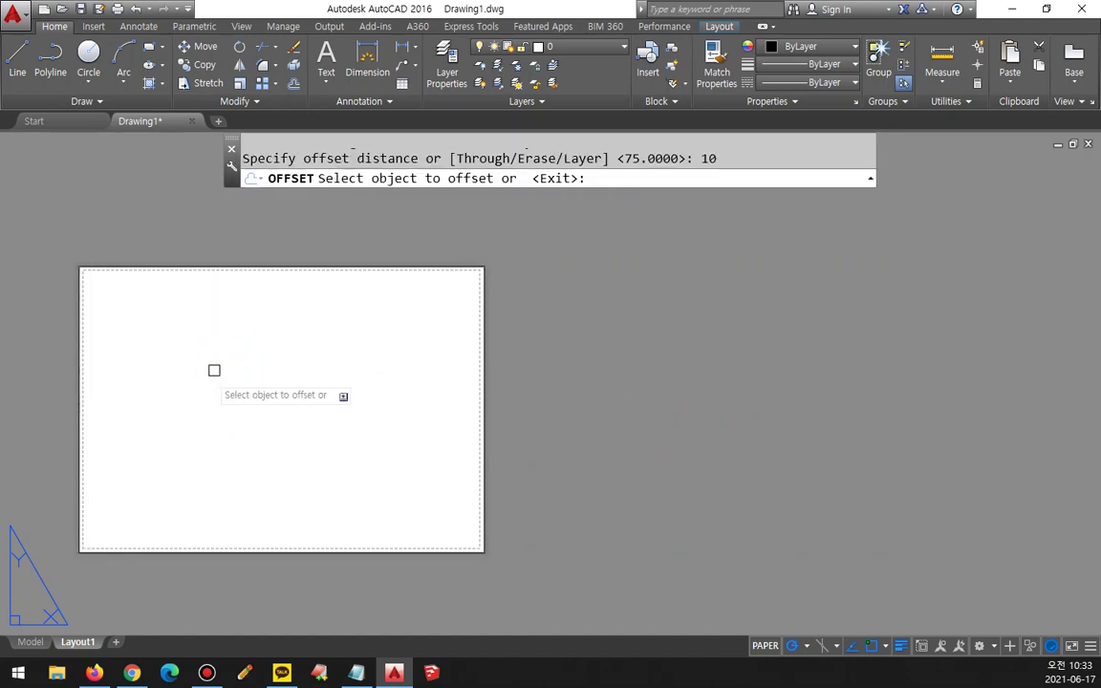
click(237, 278)
click(211, 369)
key(Return)
middle_drag(165, 389, 255, 380)
scroll(173, 302, up, 2)
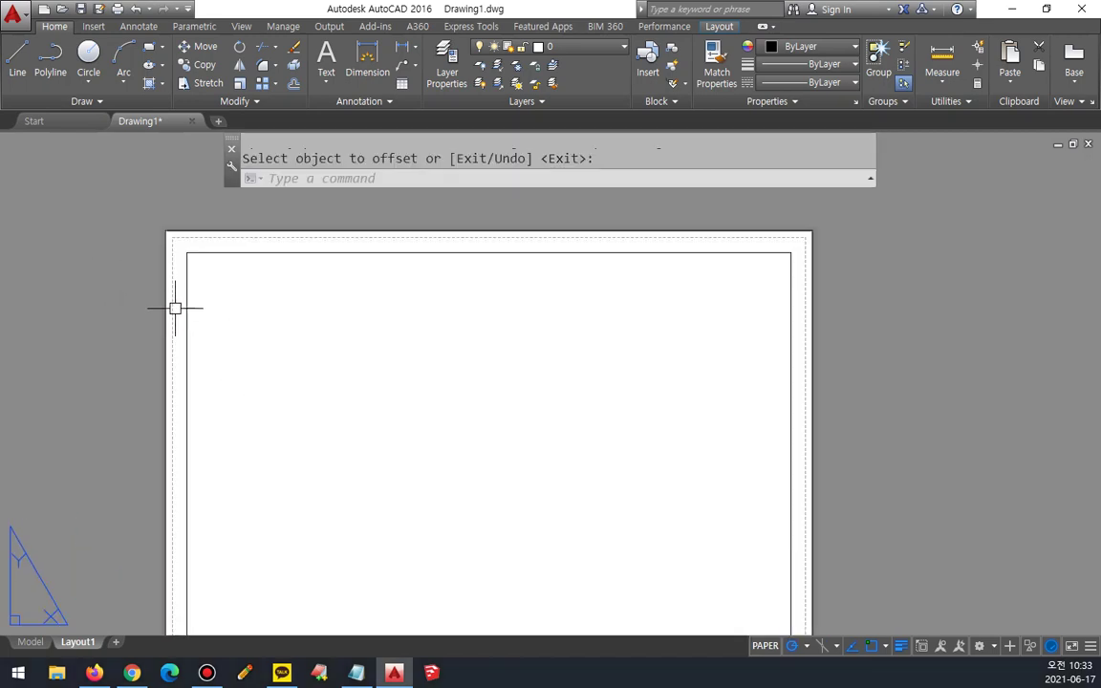
Try elevation values of 2 and 5 on the inner border rectangle and close its properties.
key(Escape)
click(220, 253)
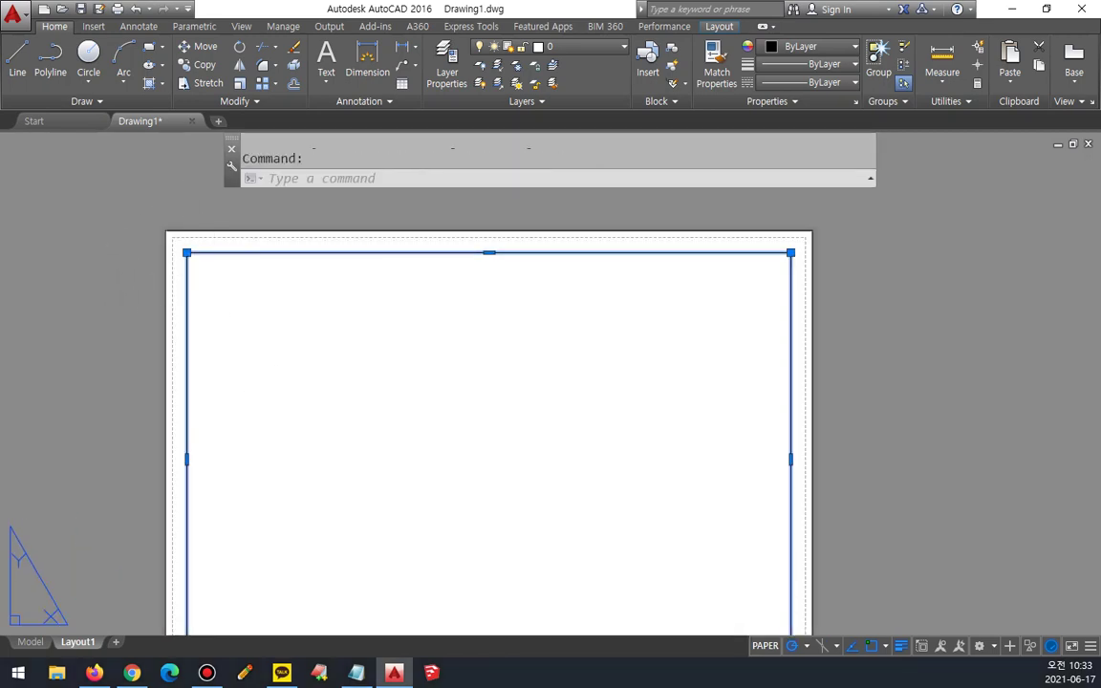
key(ctrl+1)
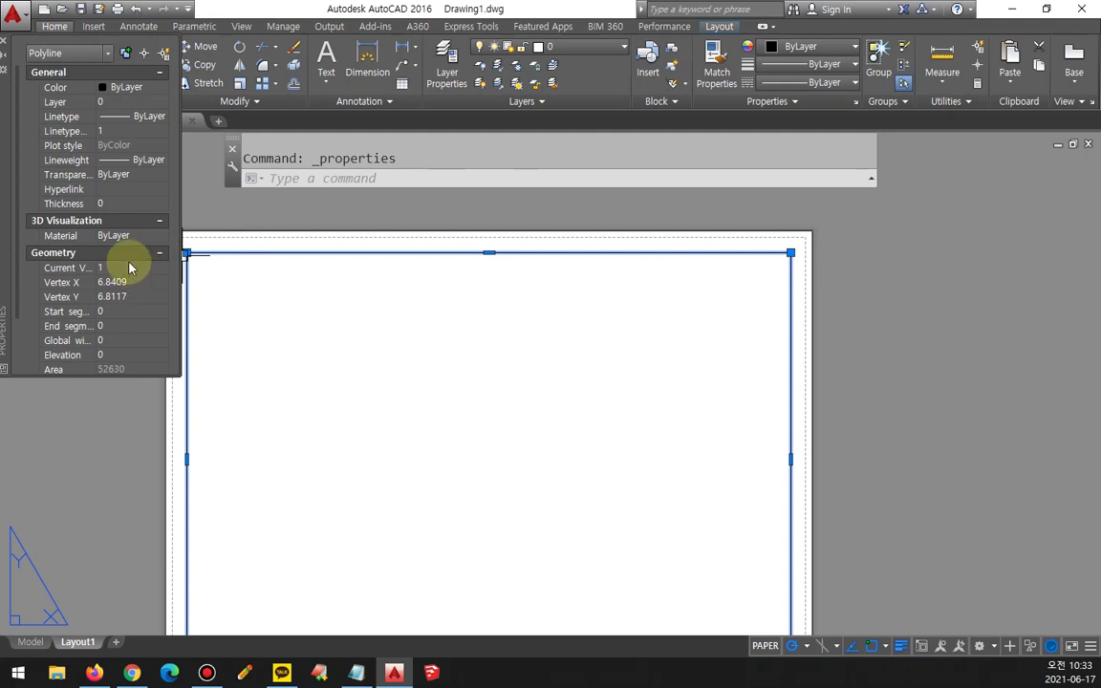
scroll(133, 276, down, 2)
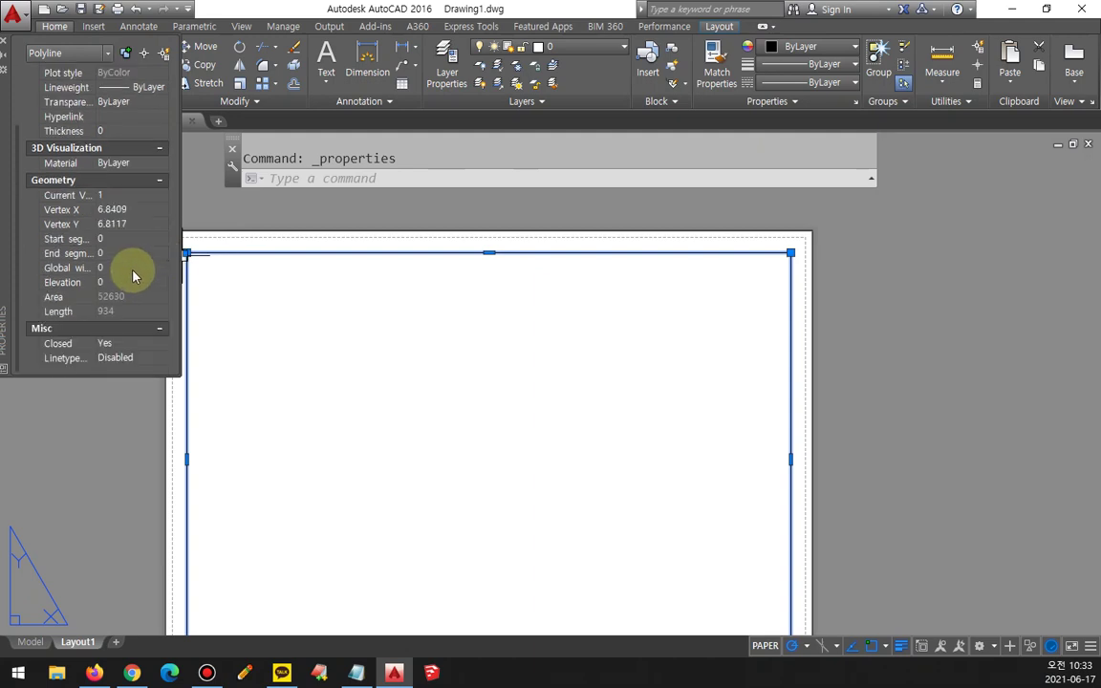
click(130, 283)
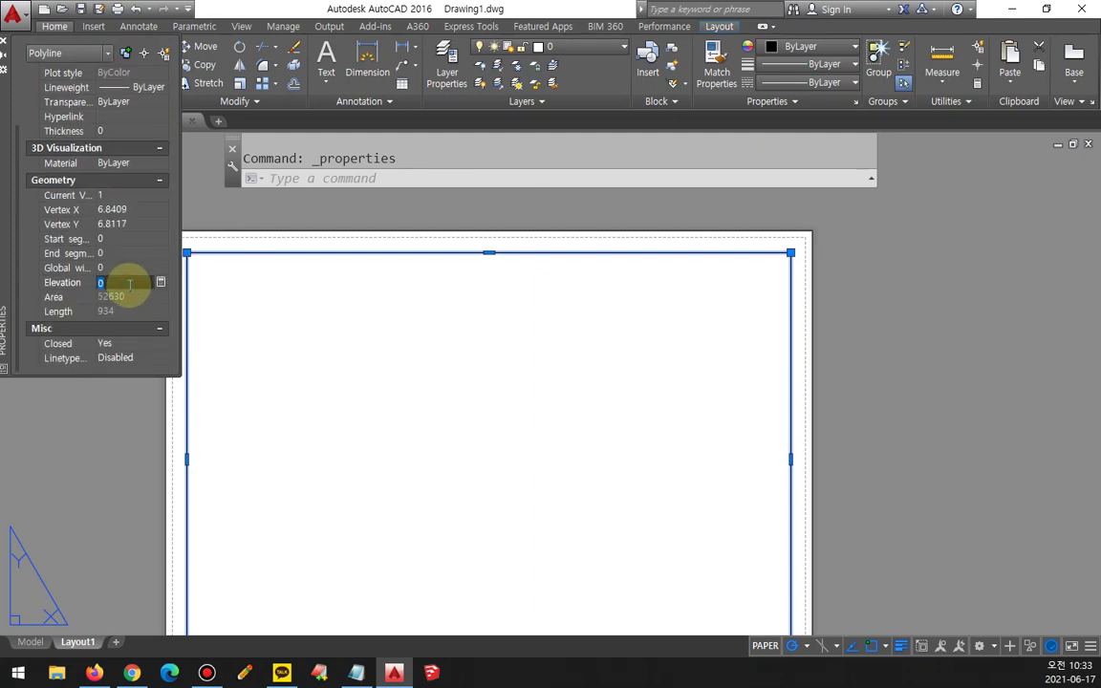
text(2)
key(Return)
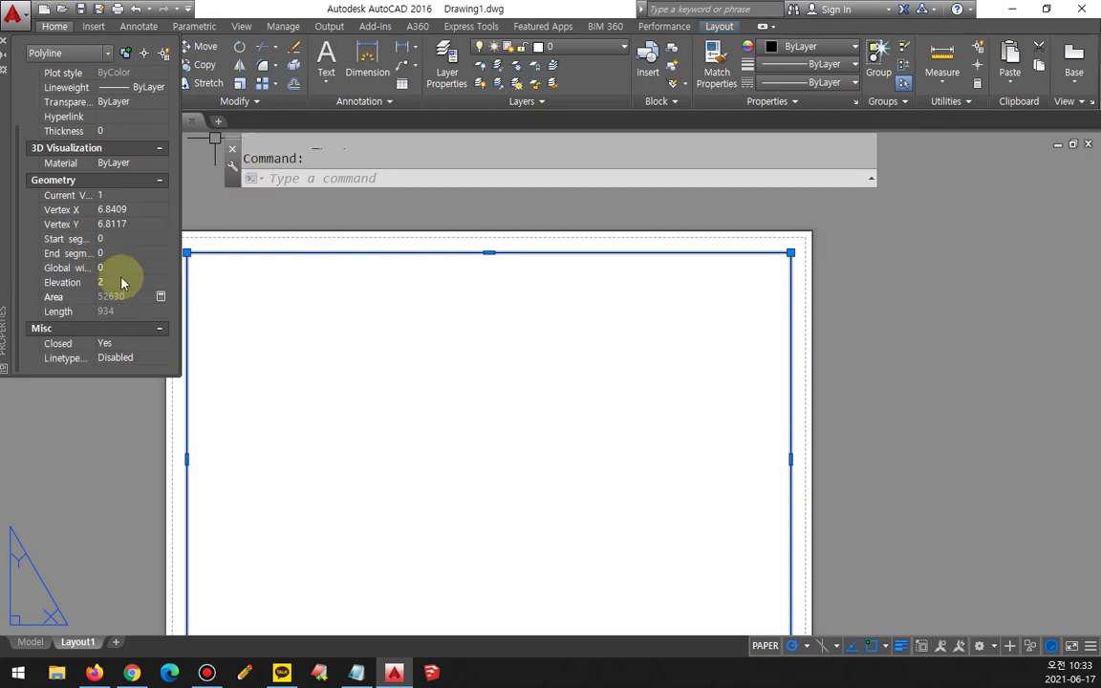
text(5)
key(Return)
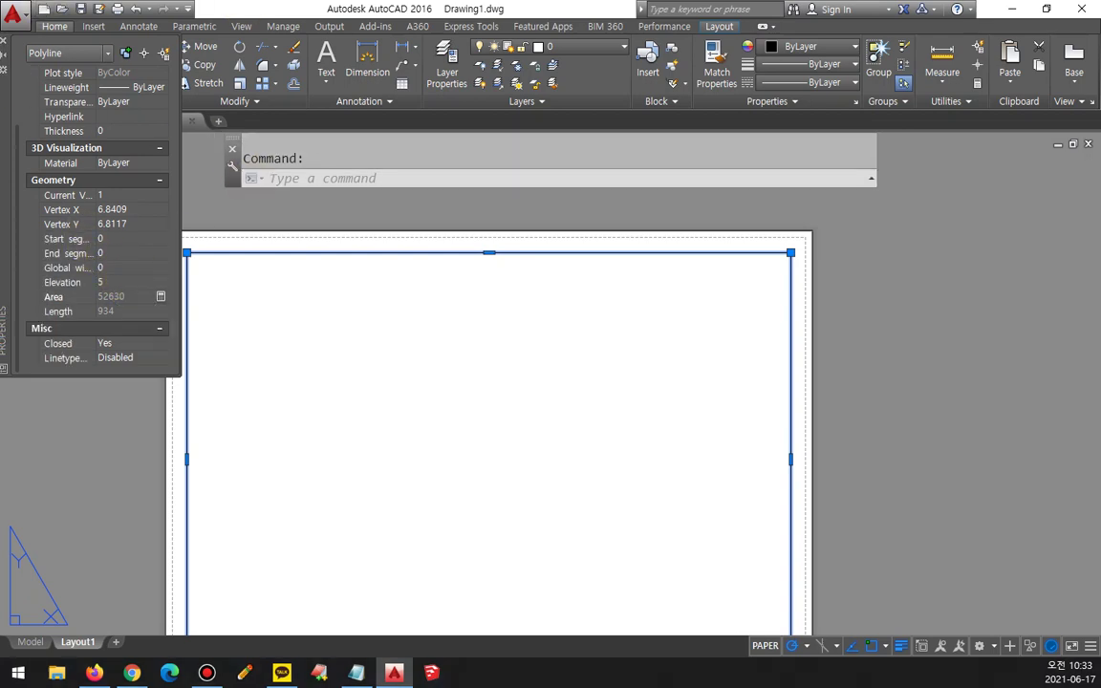
click(4, 40)
key(Escape)
Try a global width of 5 on the inner border rectangle, and settle on a global width of 2.
scroll(225, 287, up, 4)
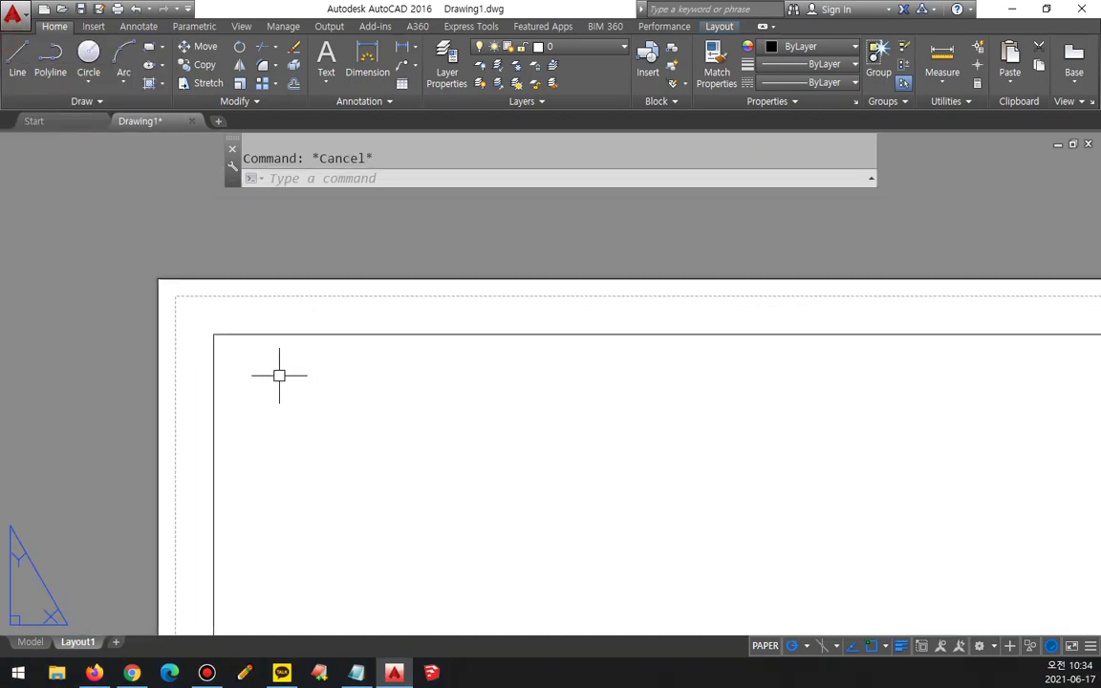
middle_drag(283, 381, 506, 355)
click(510, 330)
key(ctrl+1)
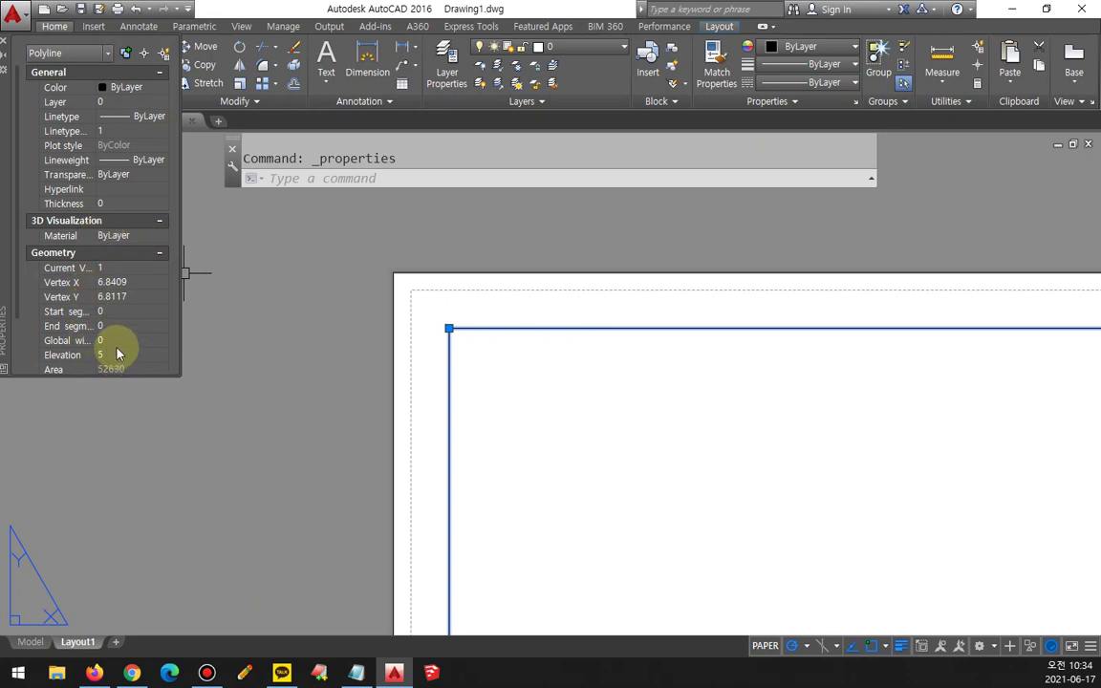
click(116, 340)
text(5)
click(123, 350)
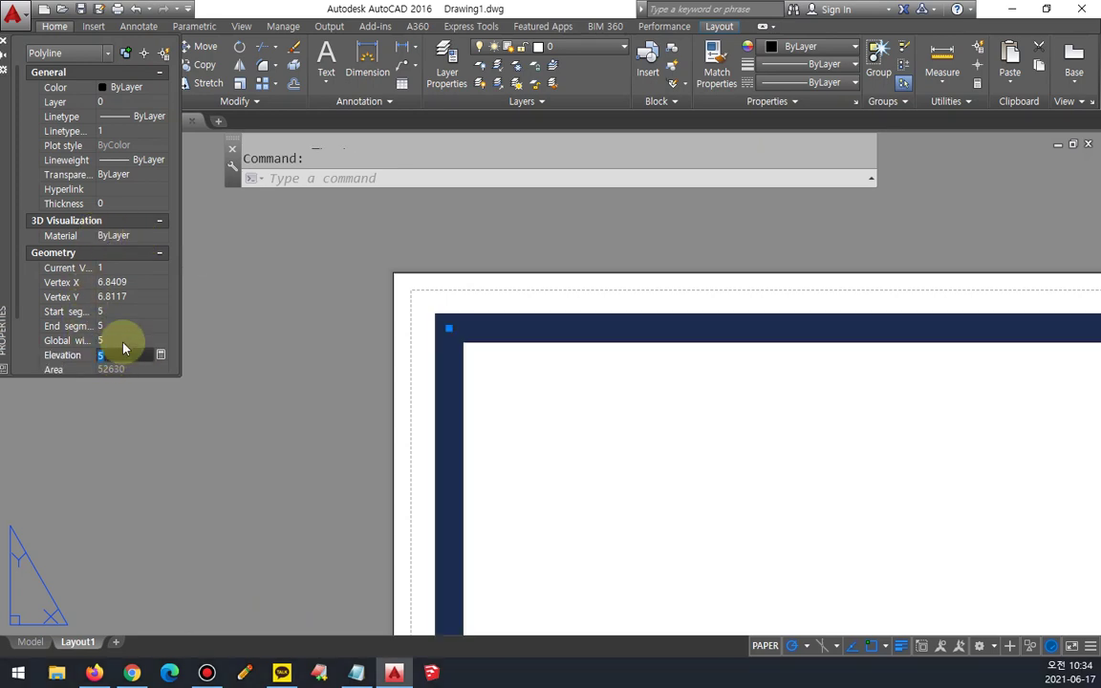
click(116, 339)
text(2)
click(117, 353)
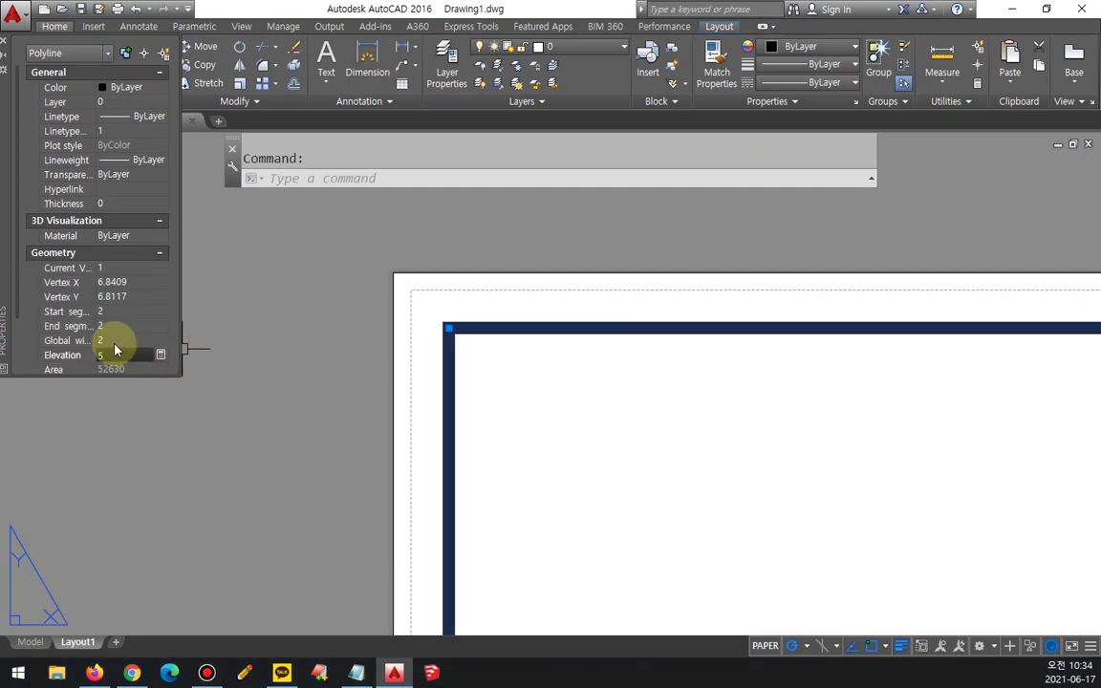
Reset the inner border's elevation to 0, close its properties and clear the selection.
drag(110, 354, 89, 360)
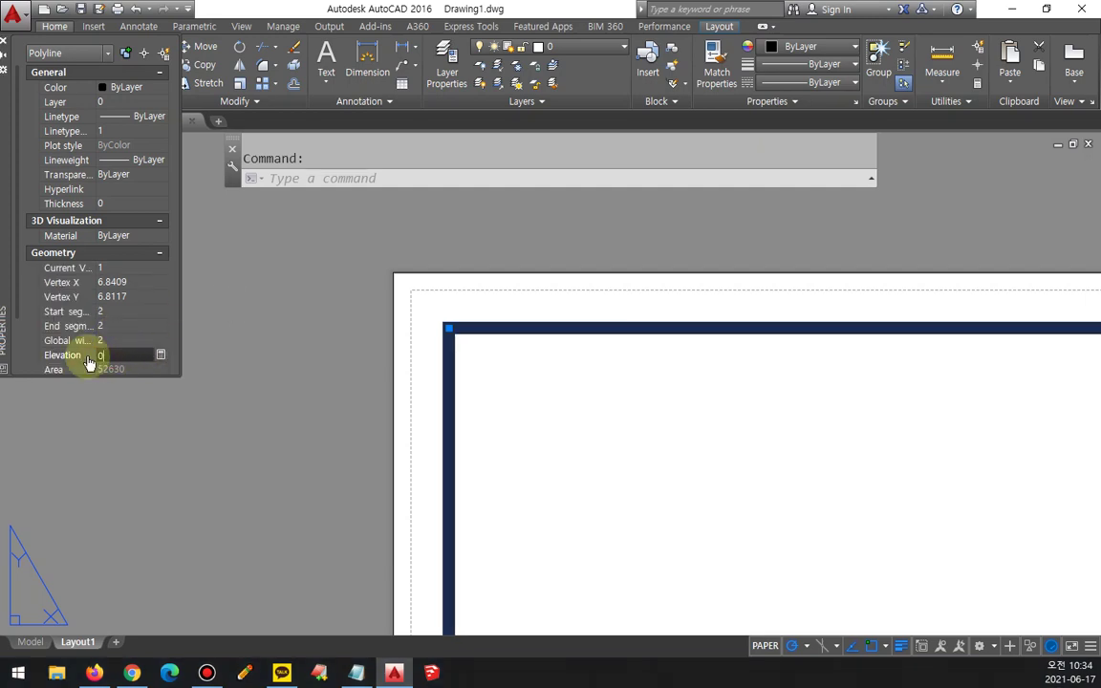
key(Return)
scroll(89, 360, down, 1)
click(6, 46)
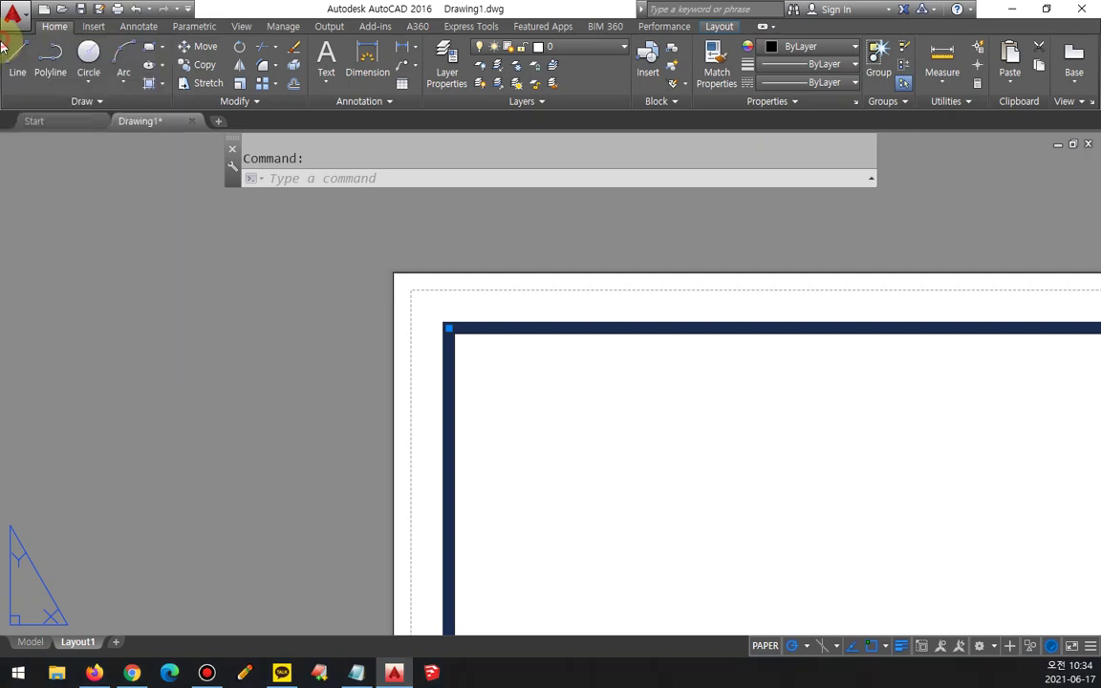
key(Escape)
Create four viewports with the MVIEW 4 option, spanning the thick inner border from its upper-left to its lower-right corner.
scroll(561, 464, down, 1)
scroll(684, 460, down, 3)
middle_drag(684, 461, 193, 302)
scroll(442, 409, down, 2)
middle_drag(443, 409, 482, 356)
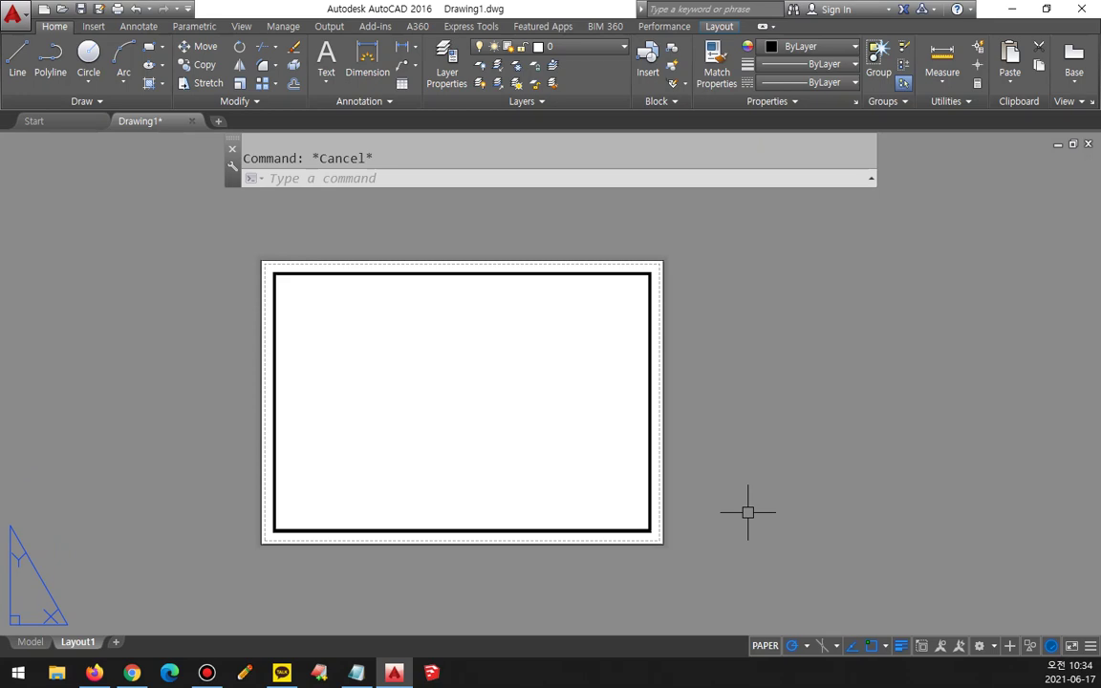
text(mv)
key(Return)
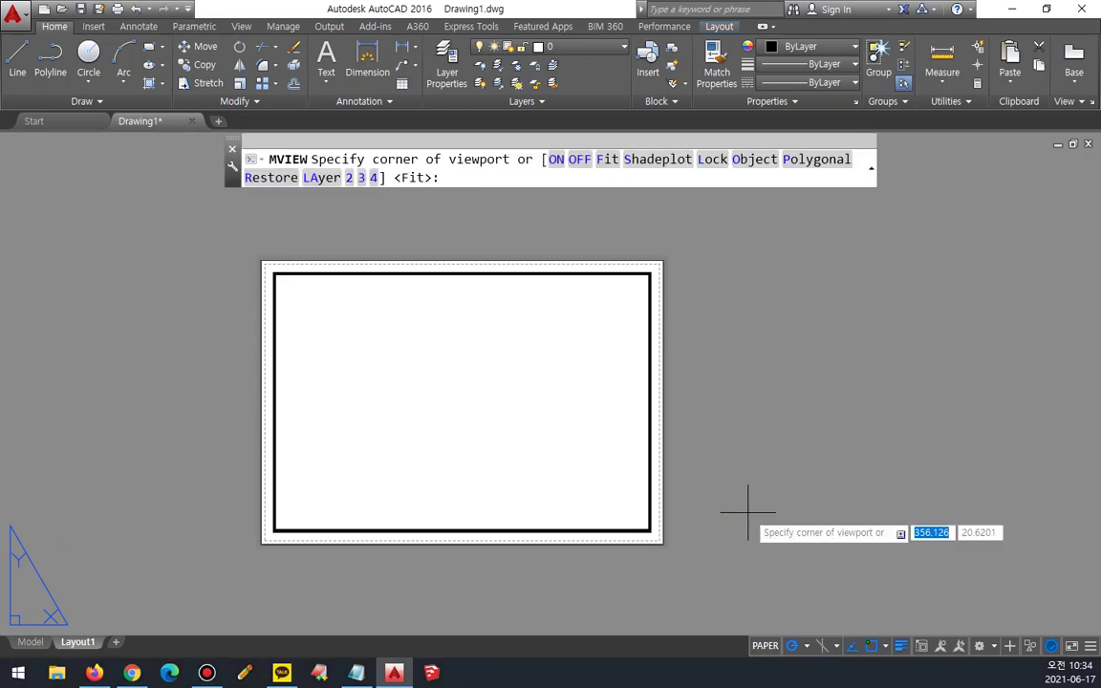
click(376, 178)
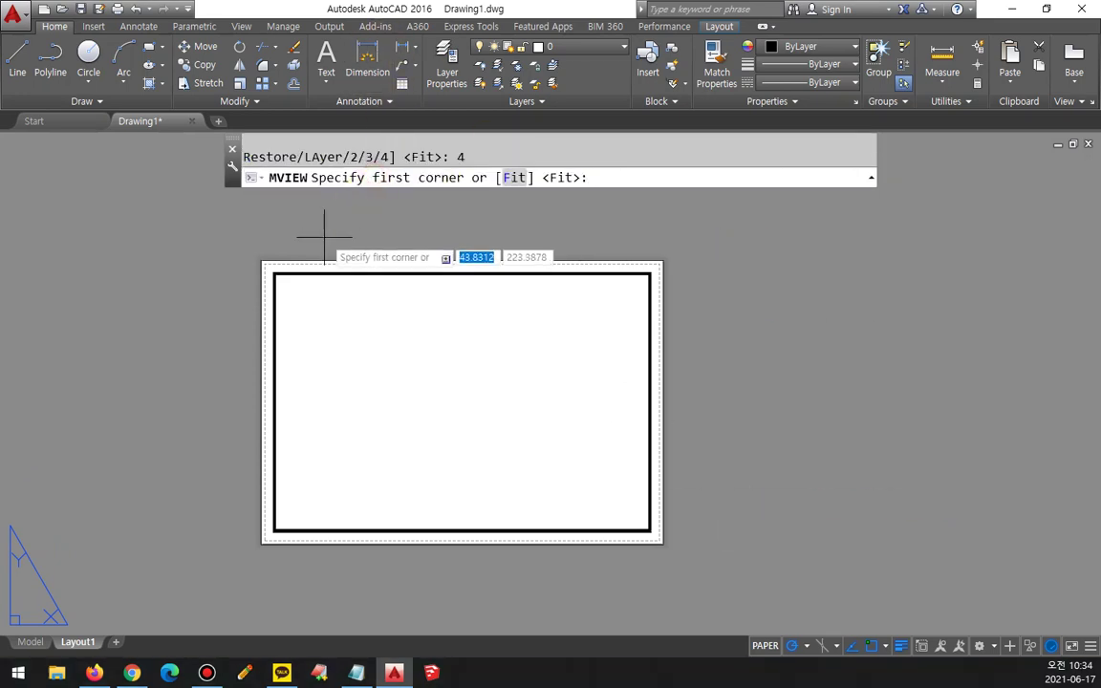
click(274, 274)
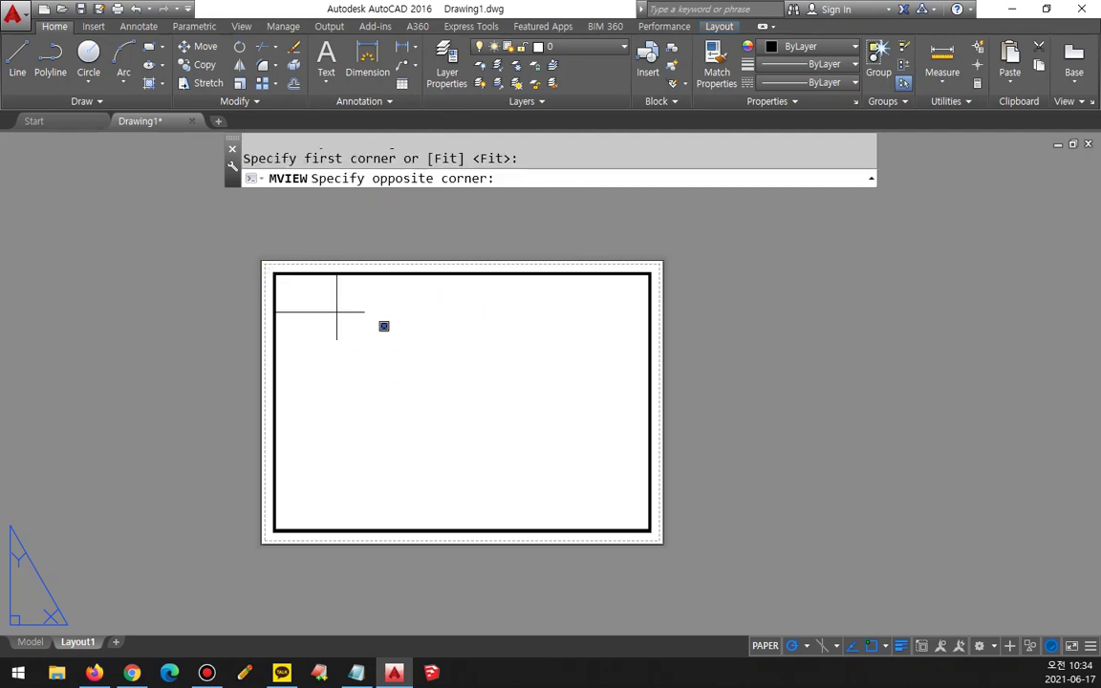
click(649, 531)
scroll(328, 435, up, 3)
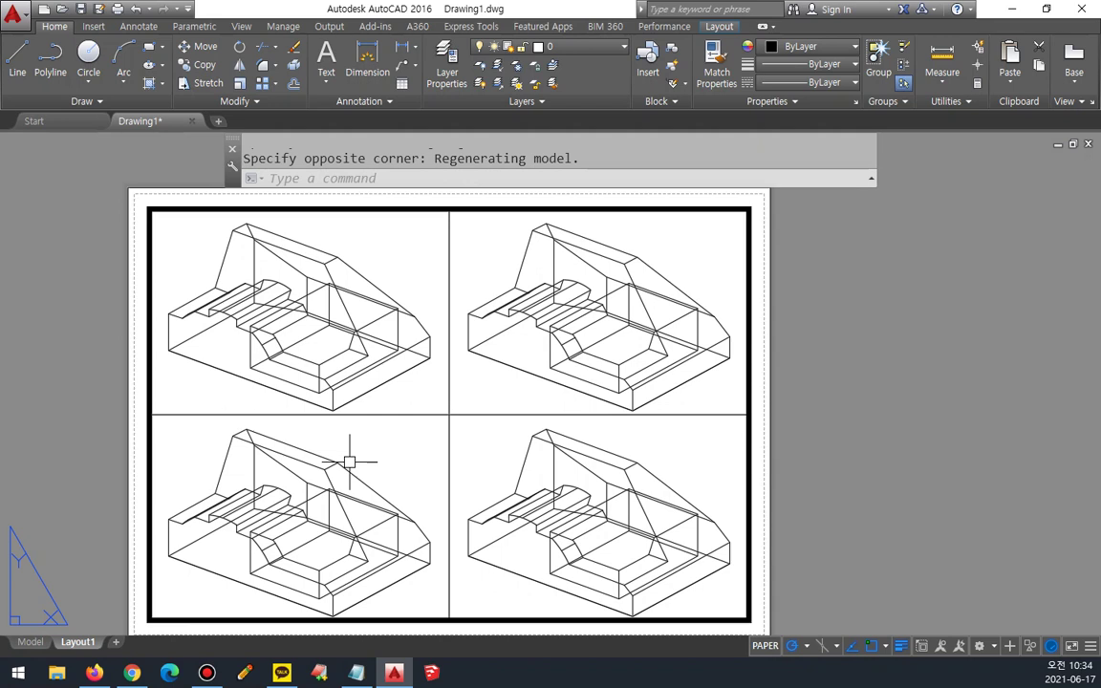
Activate the upper-left viewport of the layout and set it to the Top preset view.
double_click(325, 341)
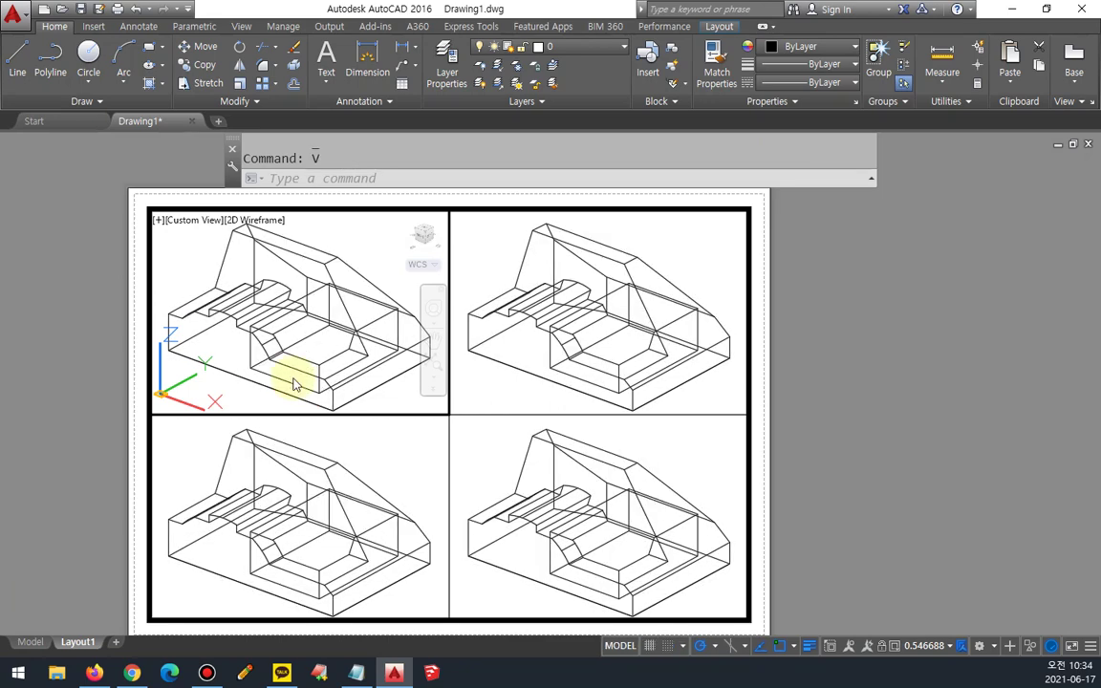
click(696, 247)
click(527, 457)
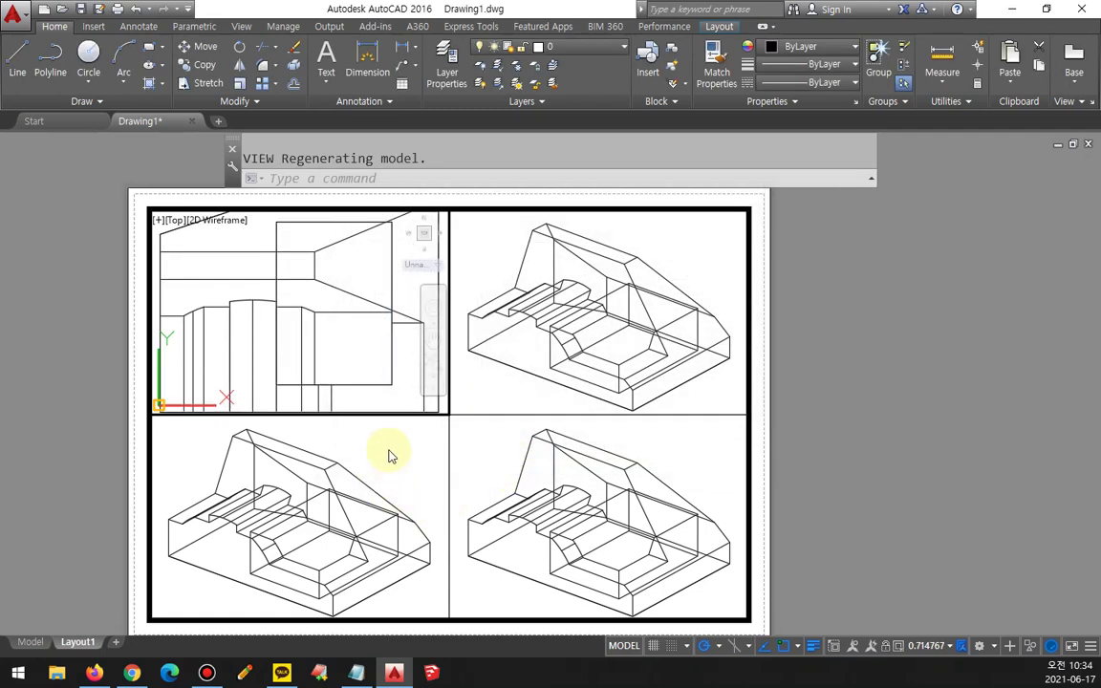
Activate the lower-left viewport and set it to the Front preset view.
click(388, 455)
key(Return)
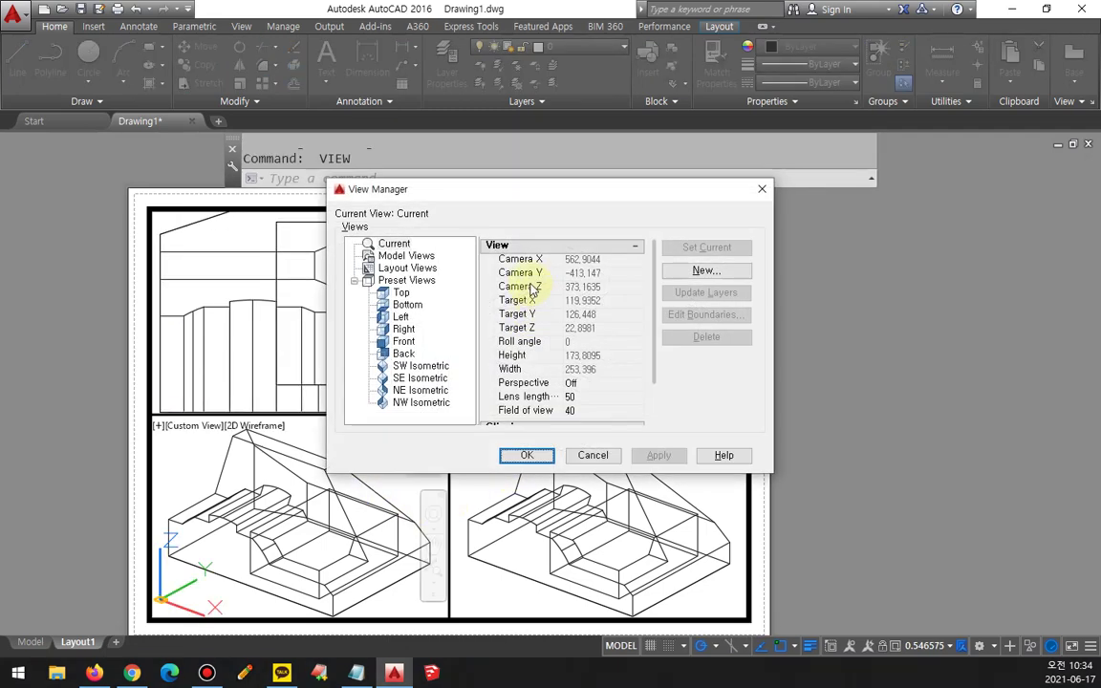
click(407, 353)
click(712, 247)
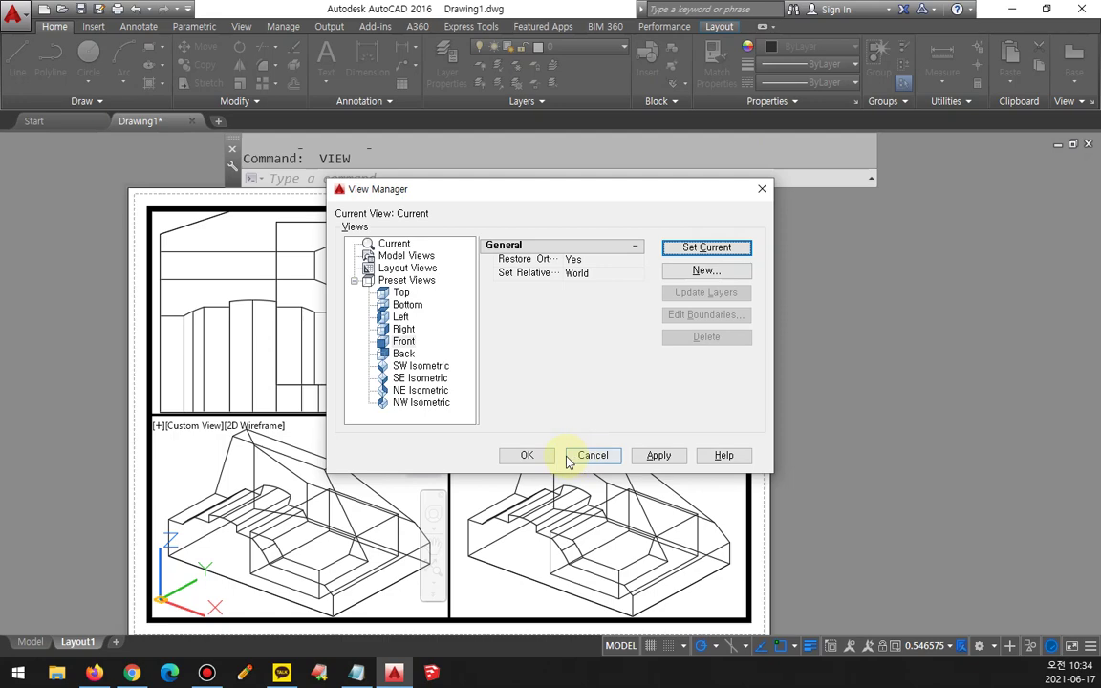
click(527, 455)
Activate the lower-right viewport and set it to the Right preset view.
click(688, 456)
key(Return)
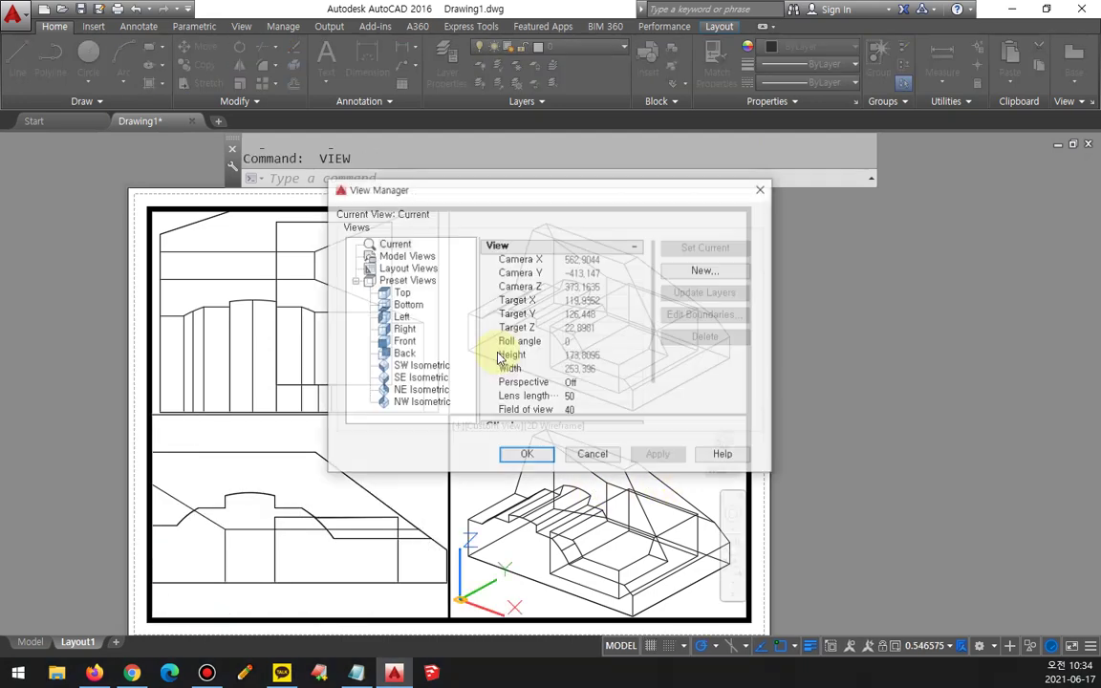
click(404, 329)
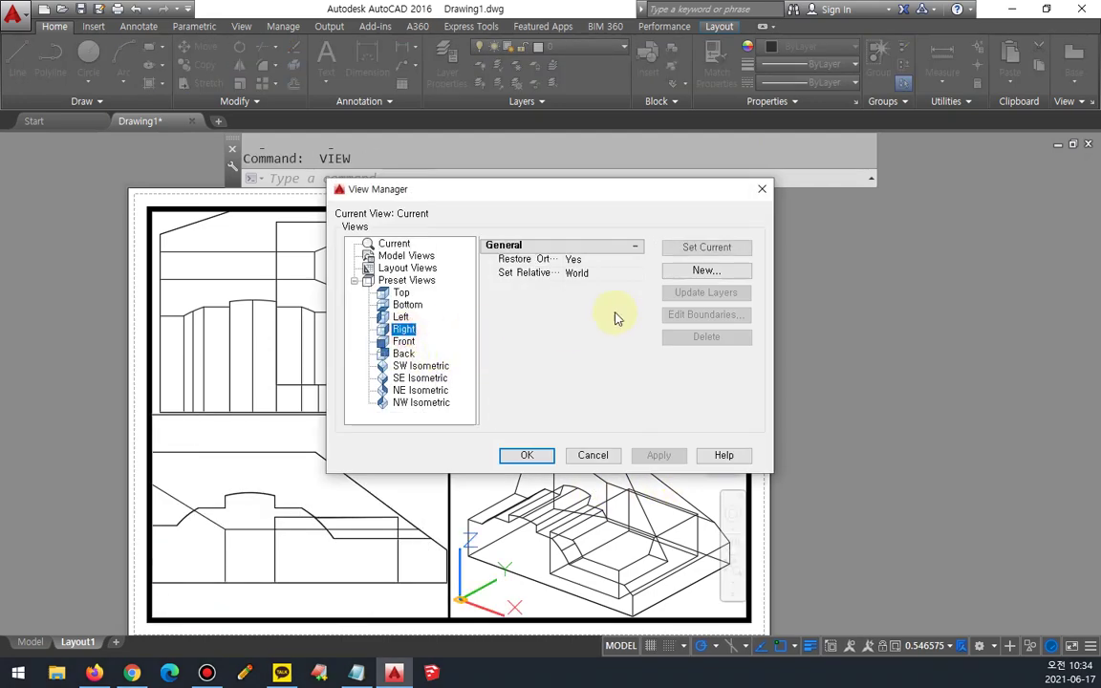
click(707, 248)
click(526, 455)
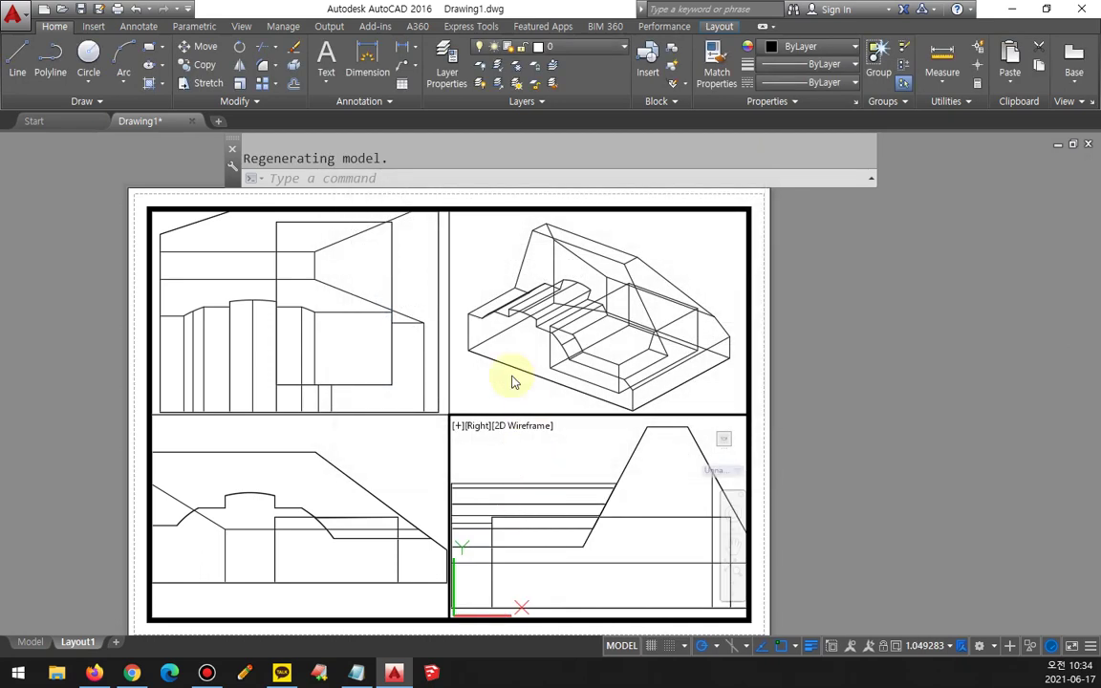
Zoom out in the Top, Front and Right viewports to fit the whole model in each, and return to paper space.
click(509, 373)
scroll(505, 365, up, 2)
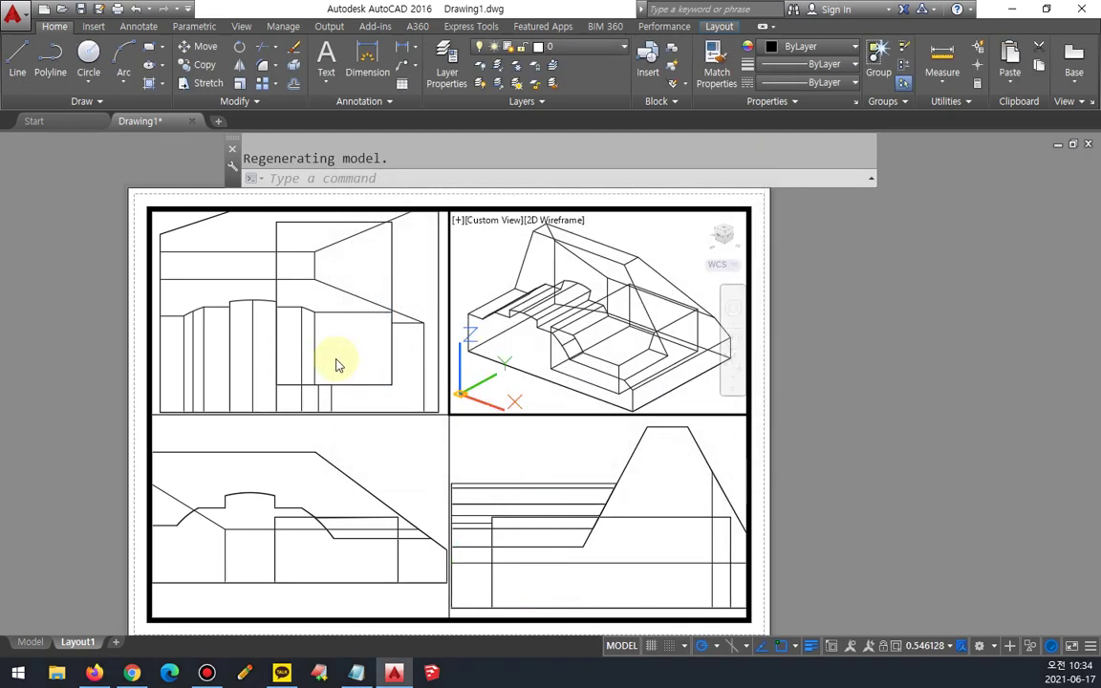
click(327, 357)
scroll(327, 356, down, 2)
click(346, 446)
scroll(346, 446, down, 2)
click(570, 492)
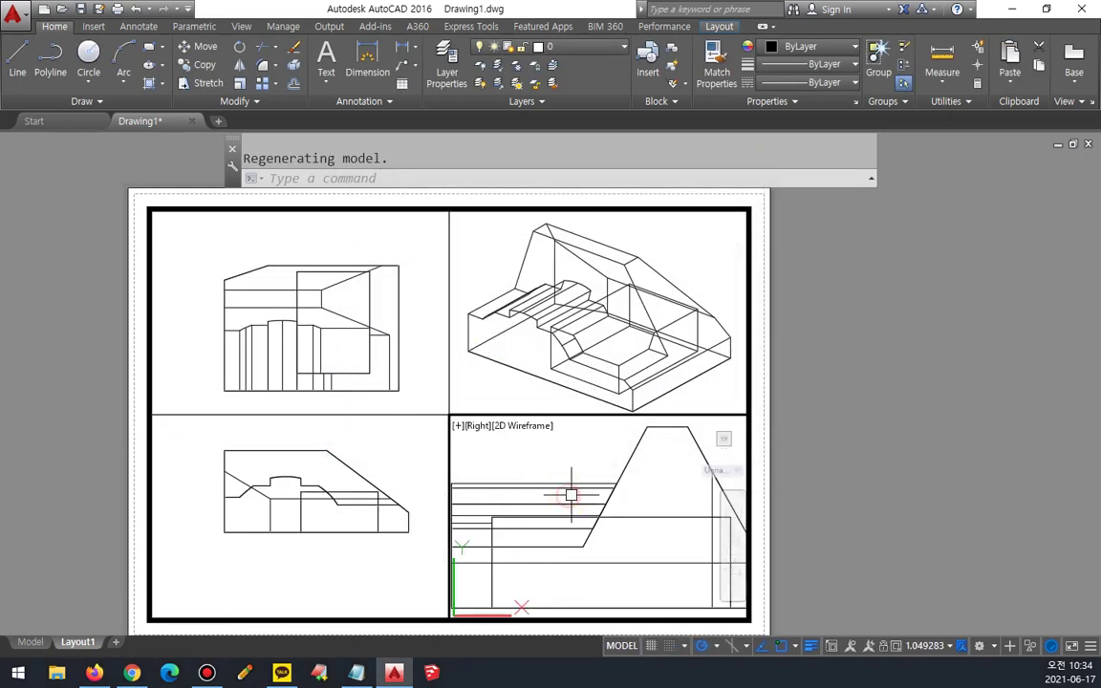
scroll(644, 524, down, 2)
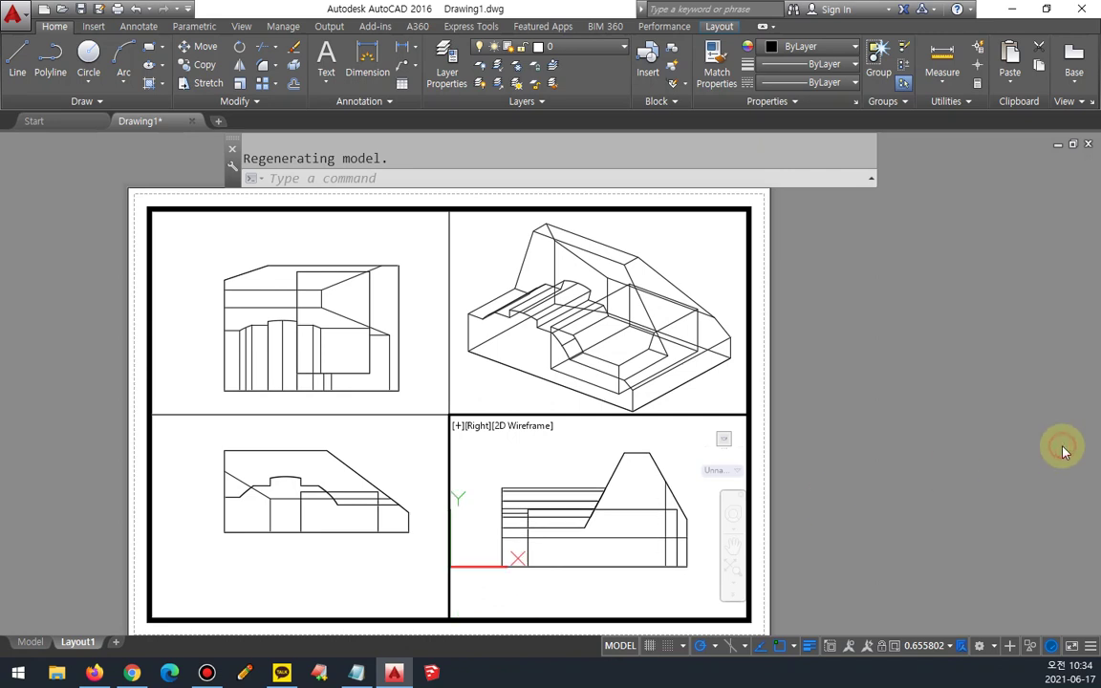
double_click(860, 496)
middle_drag(860, 496, 866, 492)
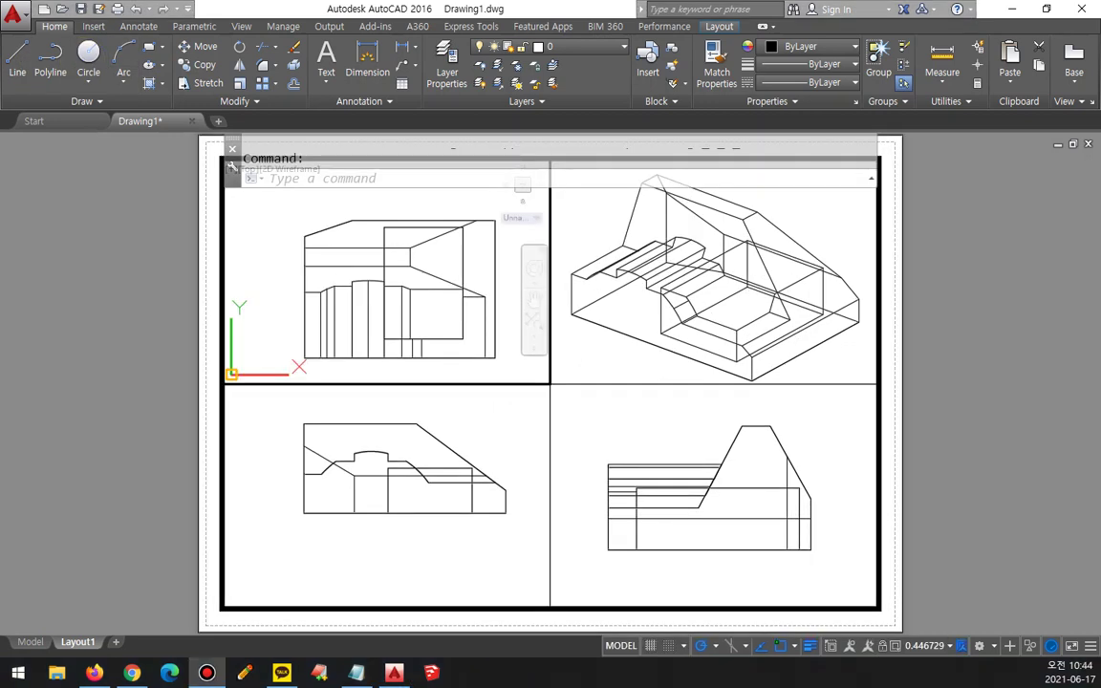
double_click(162, 278)
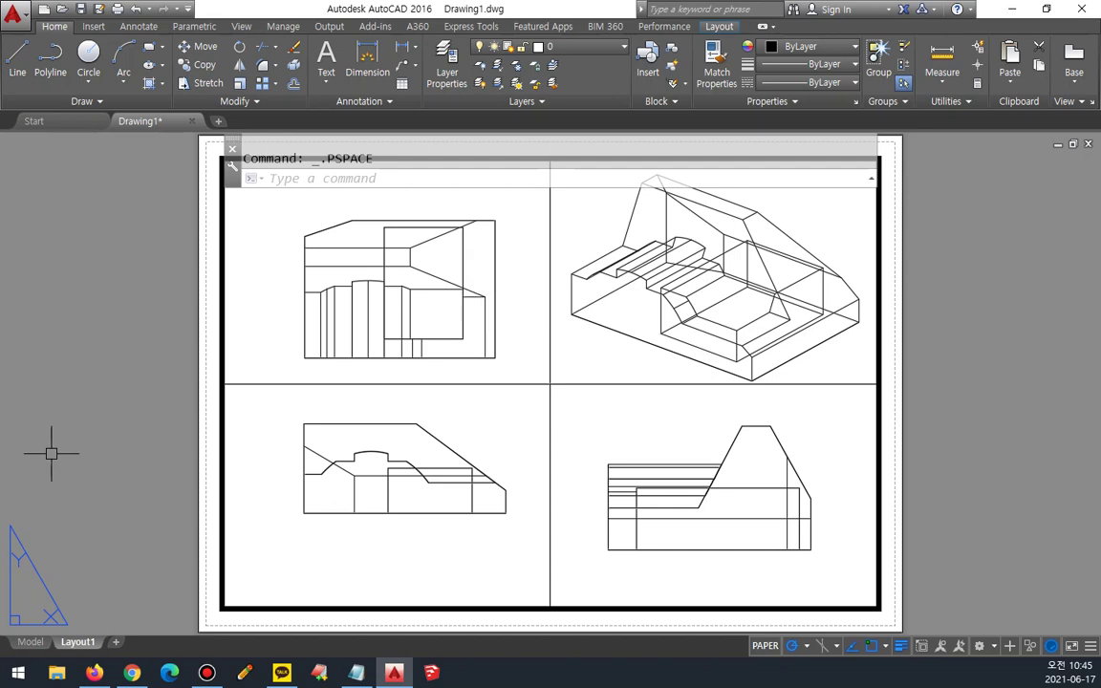
Switch to the Notepad notes to read the MVSetup and Zoom lines, and return to AutoCAD.
key(alt+Tab)
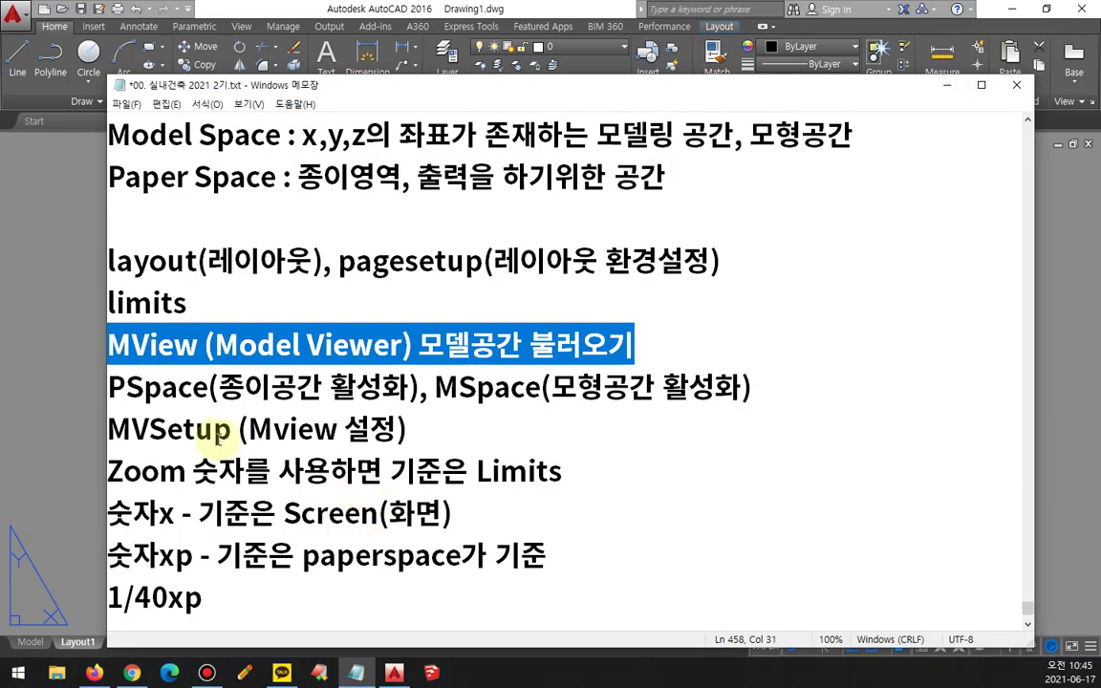
click(231, 430)
drag(421, 433, 99, 426)
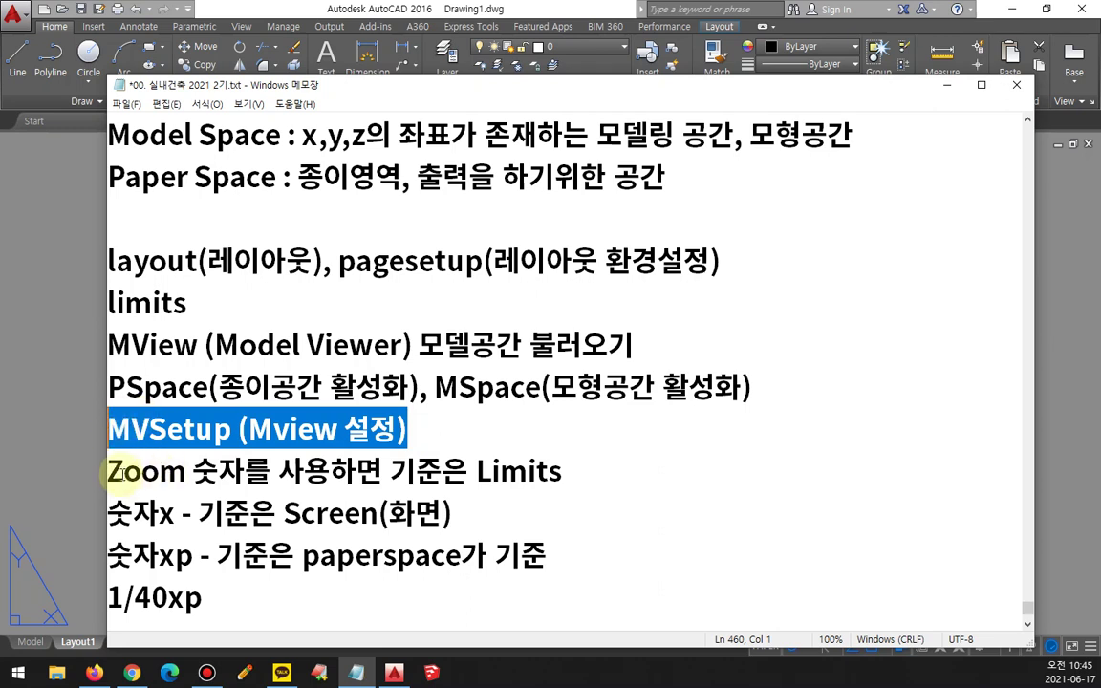
click(110, 471)
drag(110, 471, 197, 466)
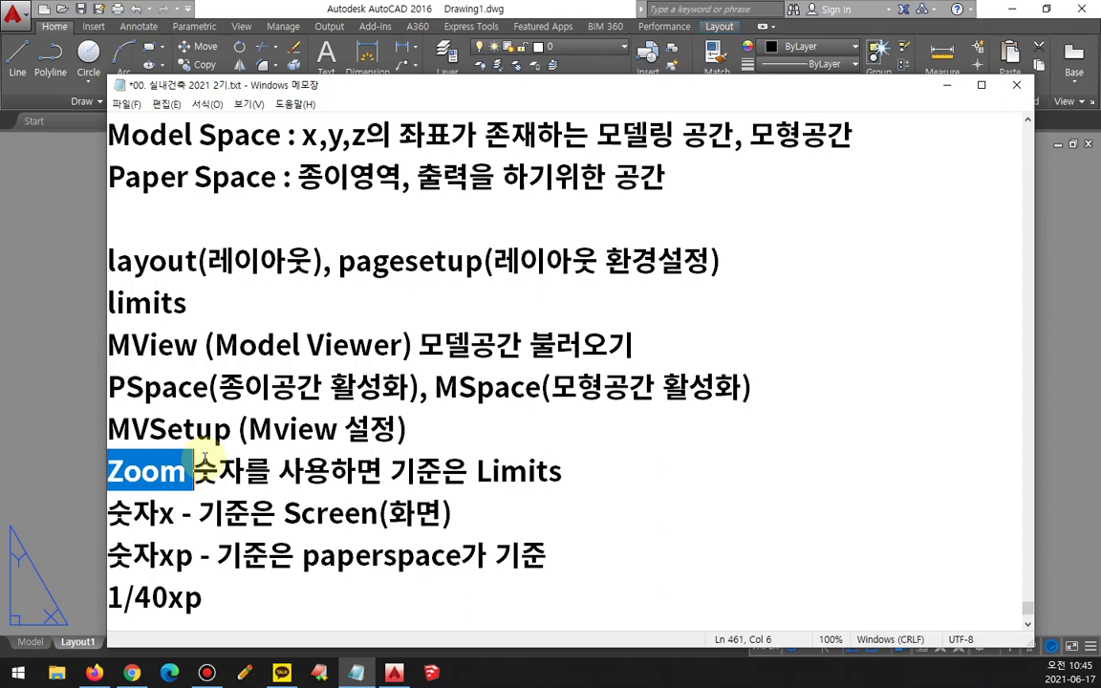
click(71, 216)
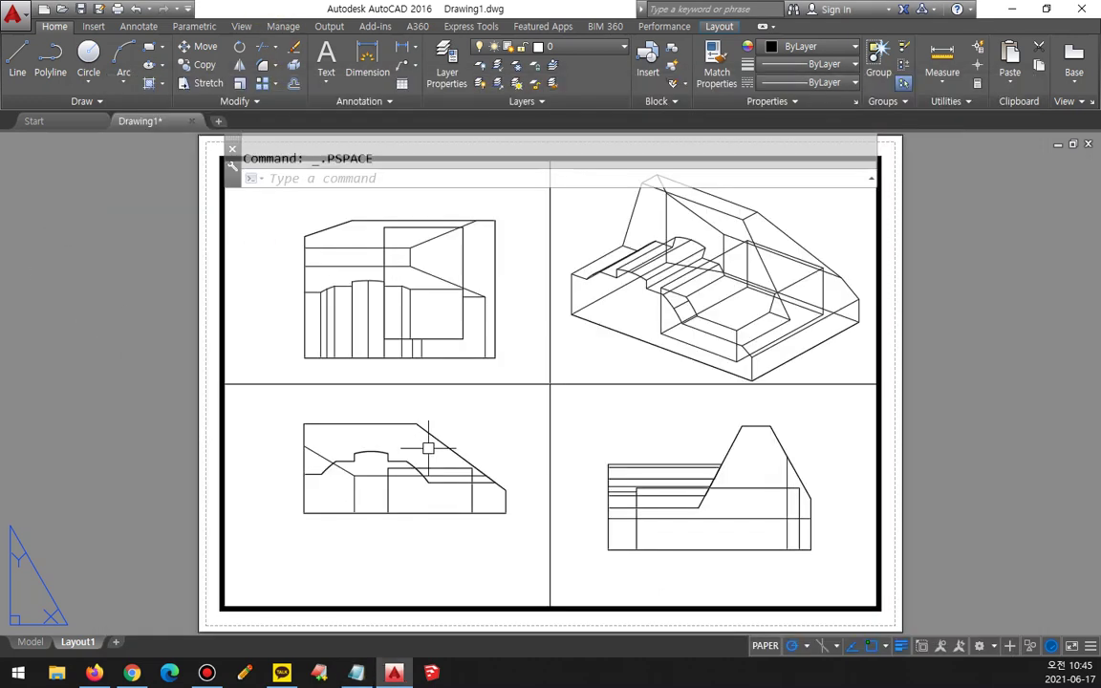
Start the MVSETUP command in the layout.
text(MVSETUP)
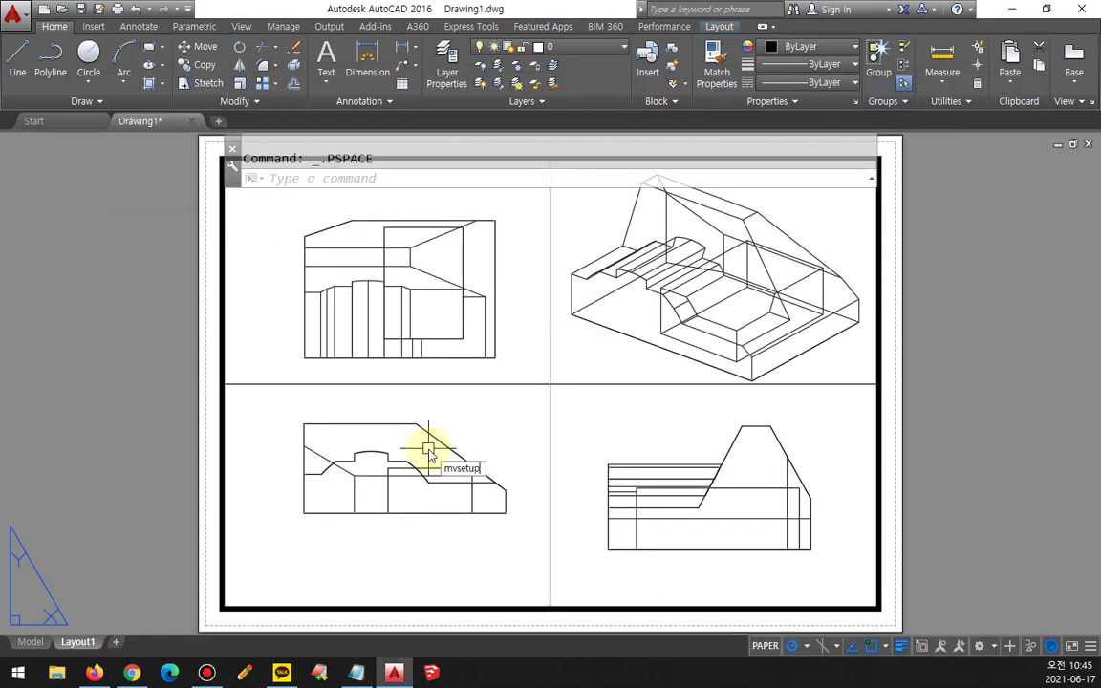
key(Return)
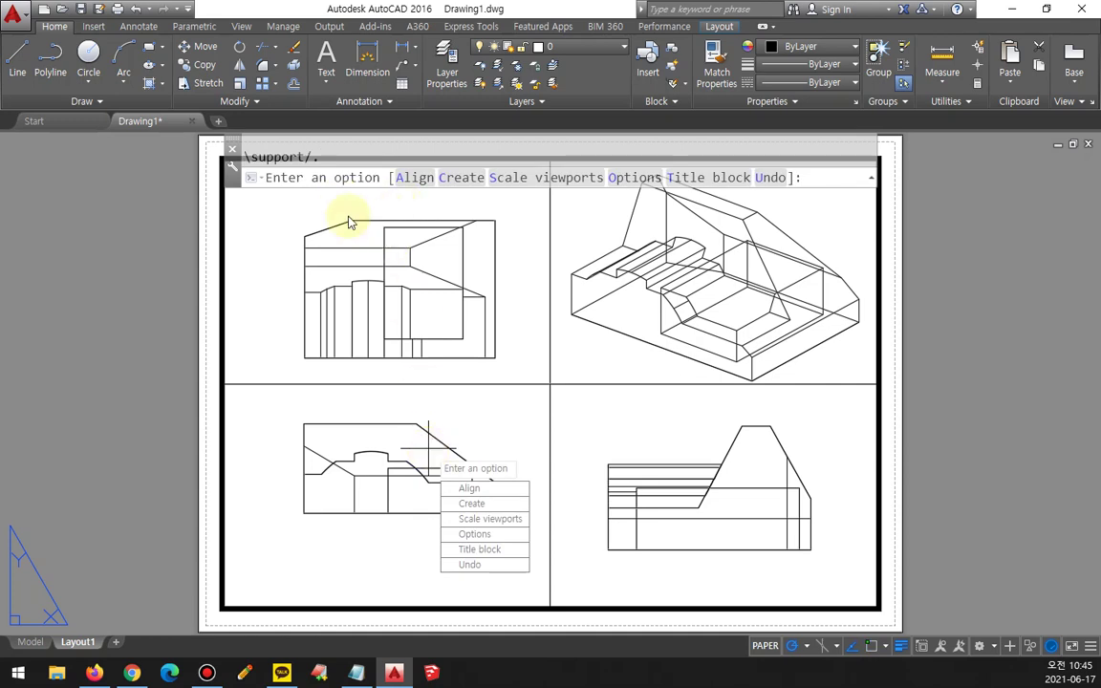
mouse_move(402, 152)
mouse_down()
mouse_move(382, 202)
mouse_move(409, 155)
mouse_up()
drag(459, 197, 467, 300)
mouse_move(562, 160)
mouse_down()
mouse_move(525, 183)
mouse_move(565, 195)
mouse_move(616, 263)
mouse_up()
drag(714, 188, 717, 260)
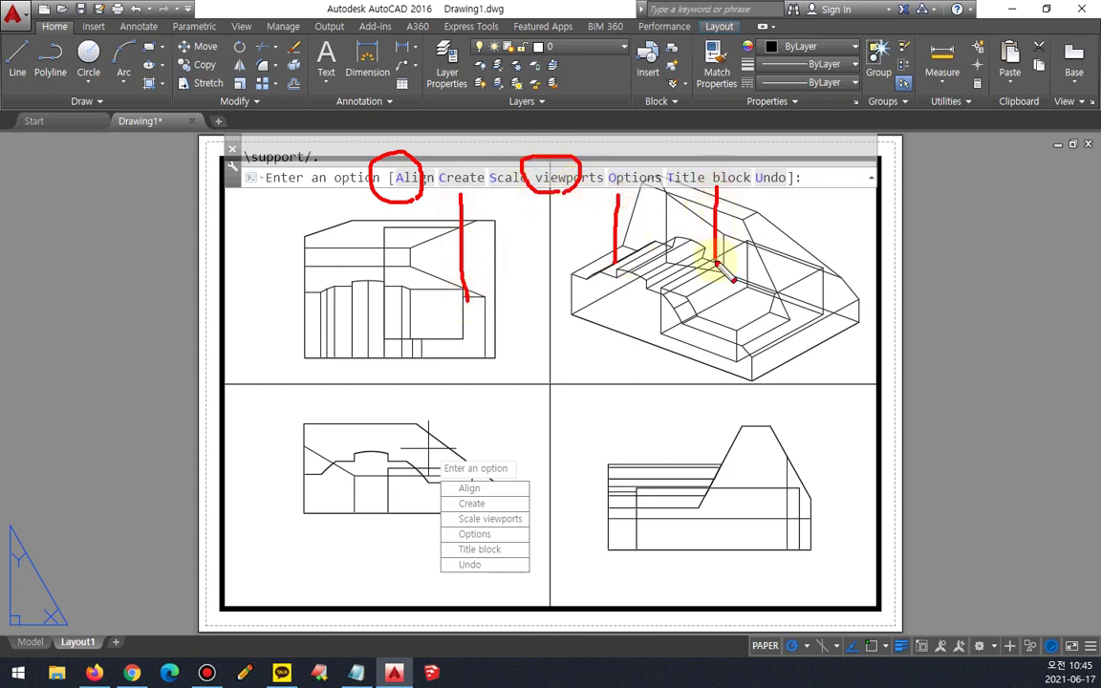
key(e)
mouse_move(554, 196)
mouse_down()
mouse_move(521, 197)
mouse_move(537, 167)
mouse_move(599, 193)
mouse_move(552, 199)
mouse_up()
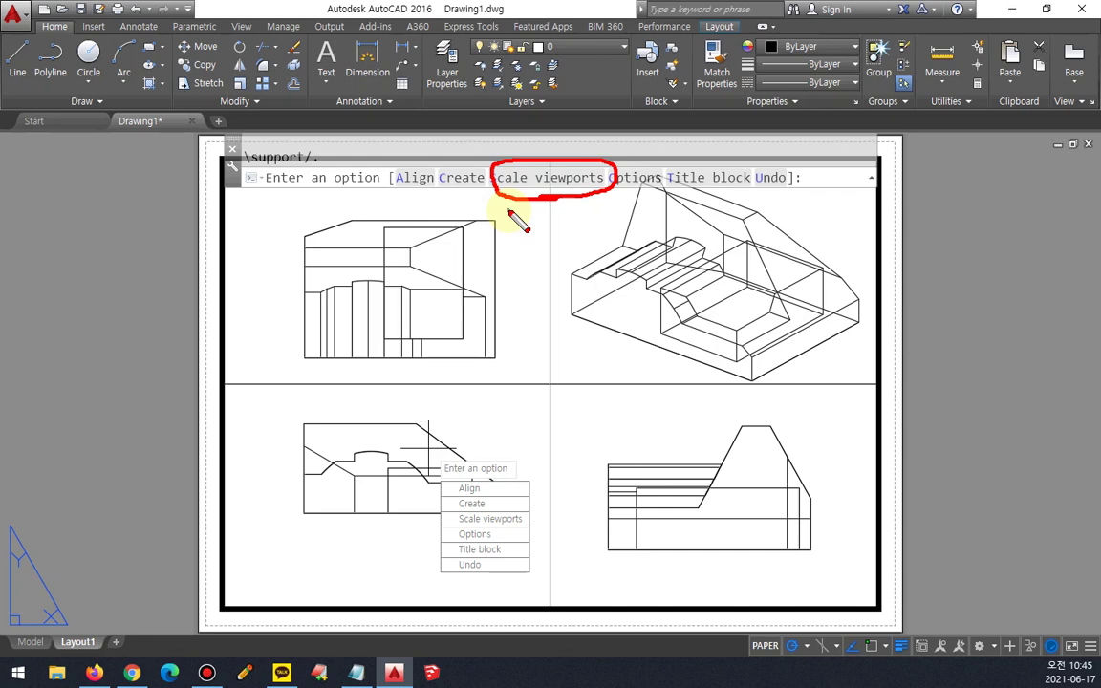
Choose Scale viewports, select all four viewports and apply the Uniform zoom scale factor option.
click(546, 177)
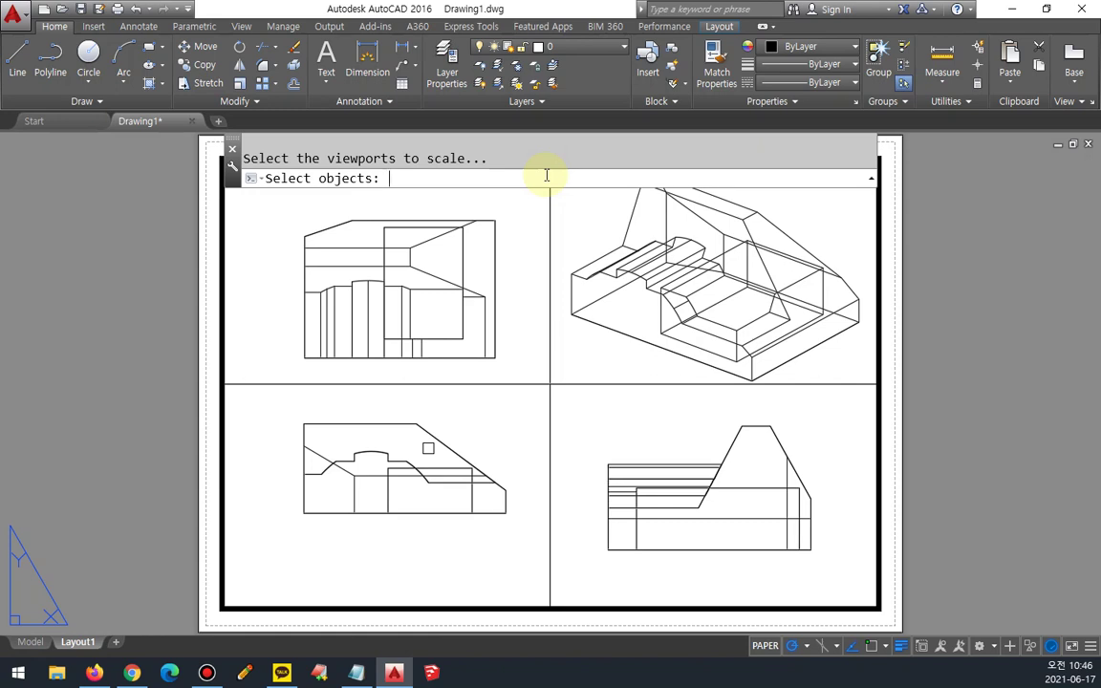
click(593, 364)
click(543, 390)
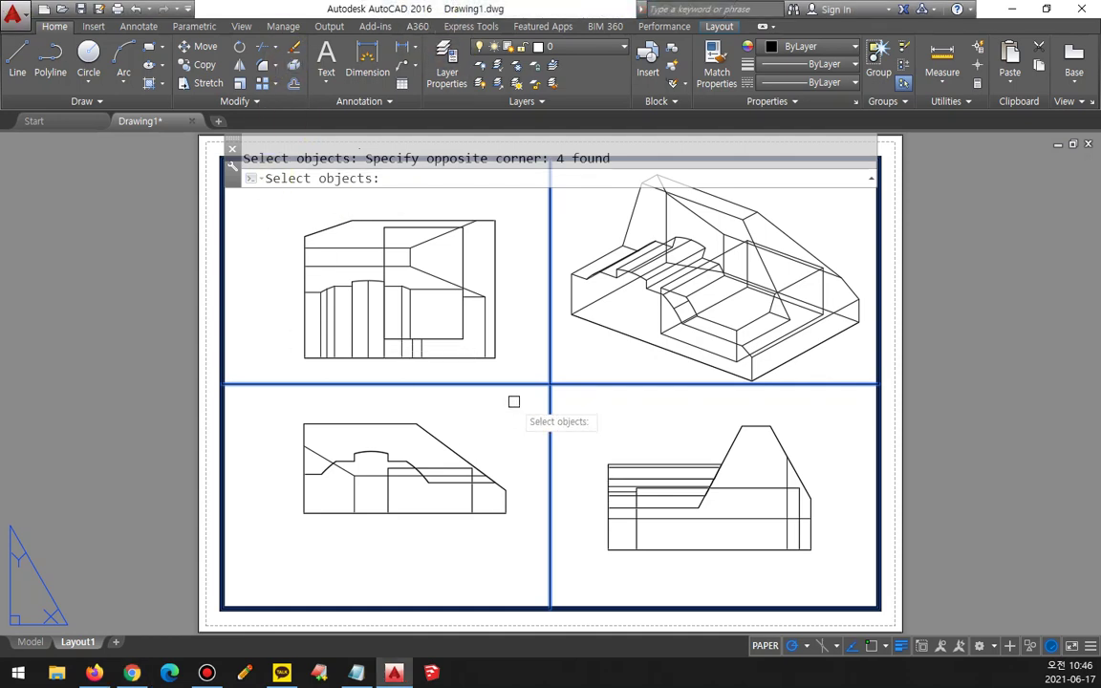
key(Return)
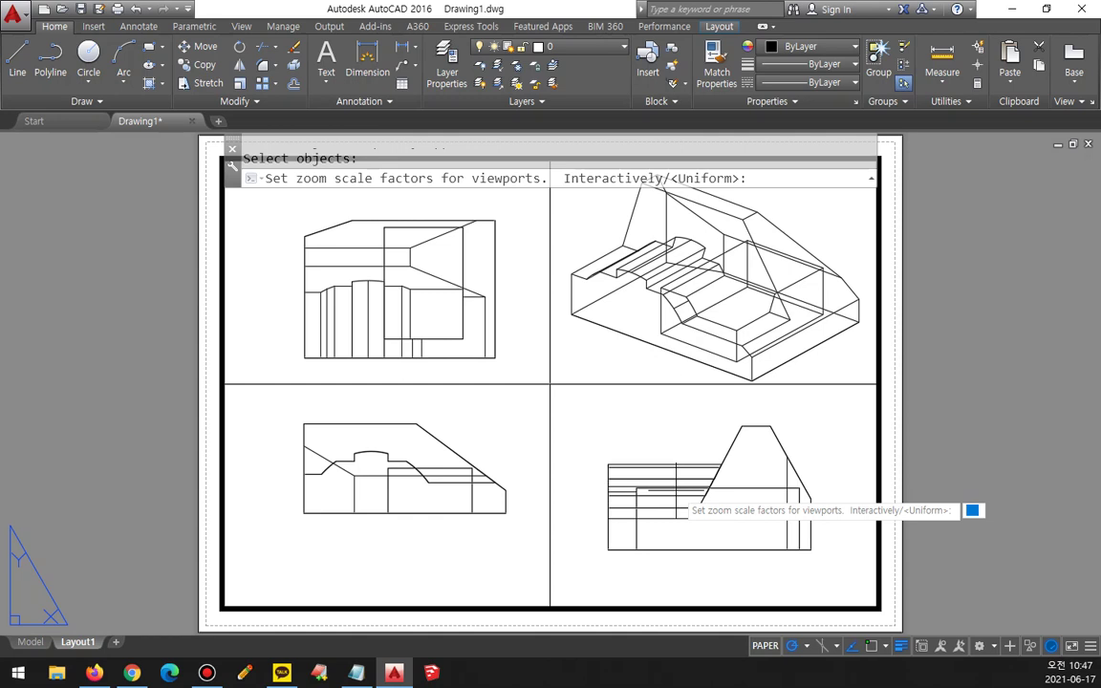
key(Return)
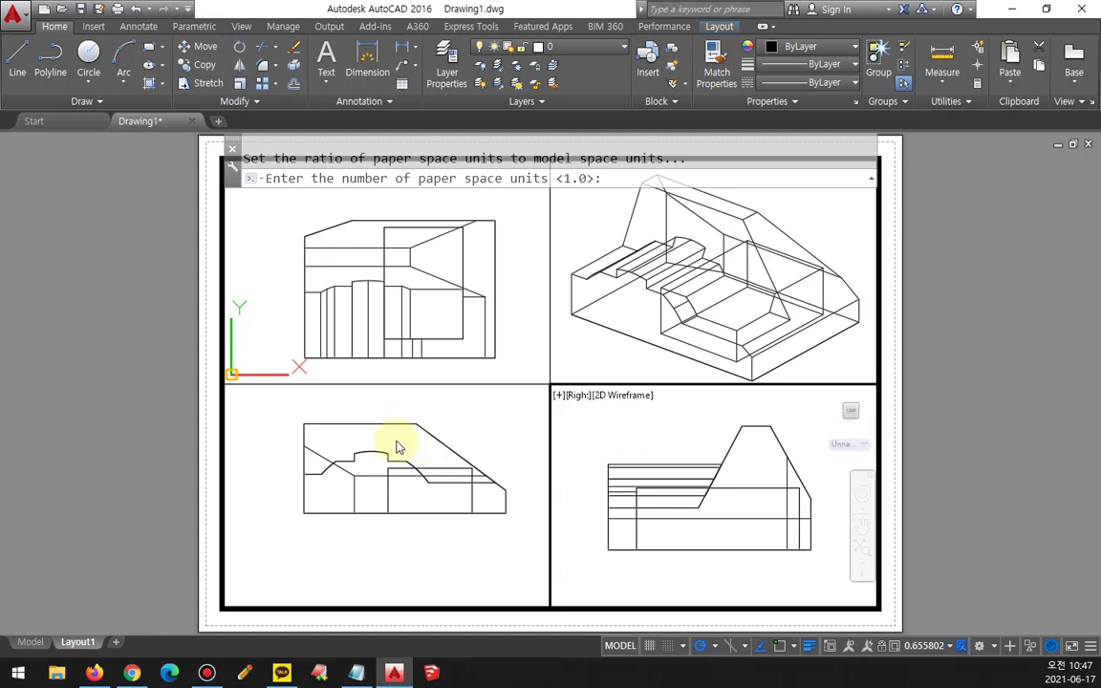
drag(373, 237, 385, 275)
click(436, 237)
click(437, 256)
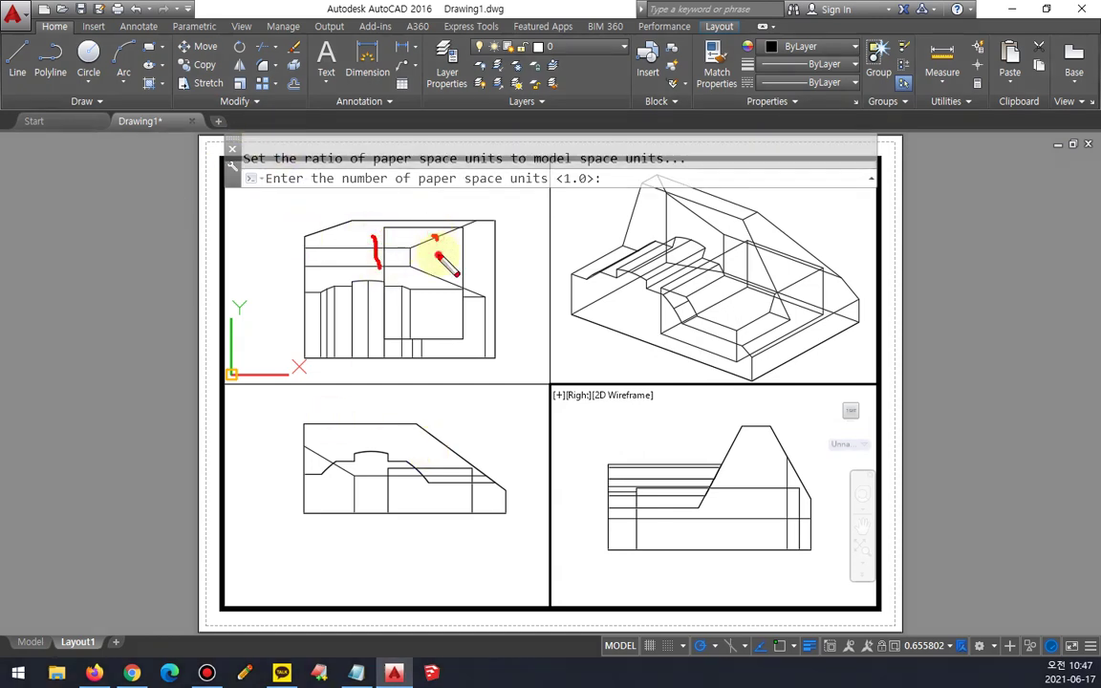
mouse_move(476, 228)
mouse_down()
mouse_move(529, 238)
mouse_move(502, 285)
mouse_up()
drag(554, 215, 553, 220)
mouse_move(368, 232)
mouse_down()
mouse_move(382, 288)
mouse_move(364, 237)
mouse_move(396, 300)
mouse_up()
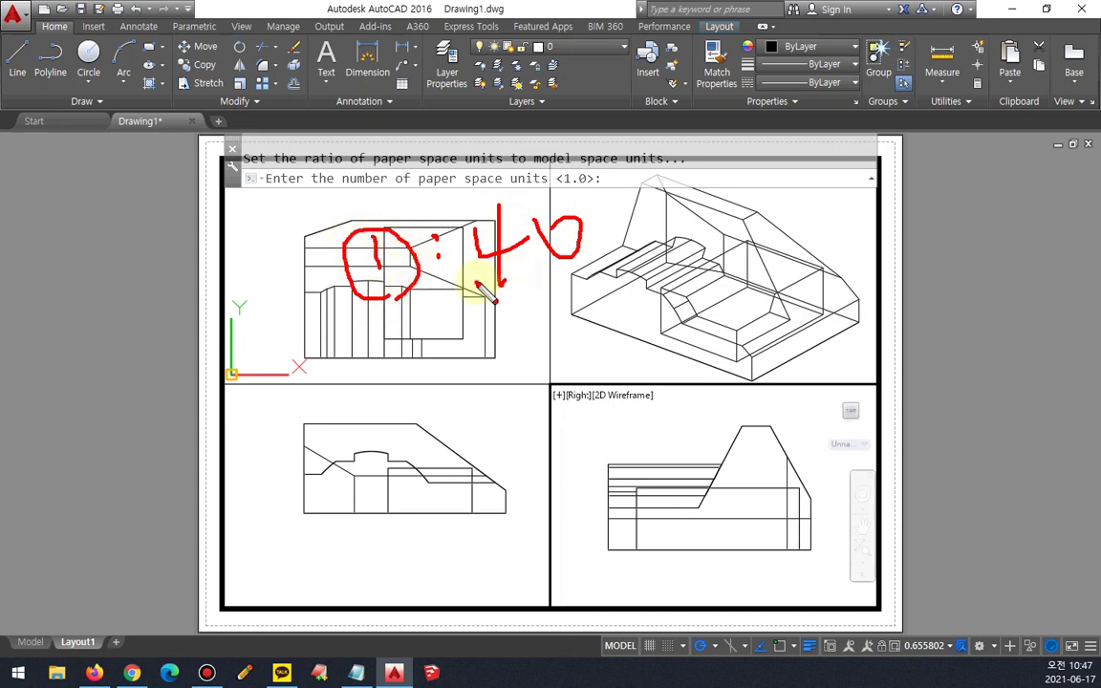
drag(476, 283, 574, 275)
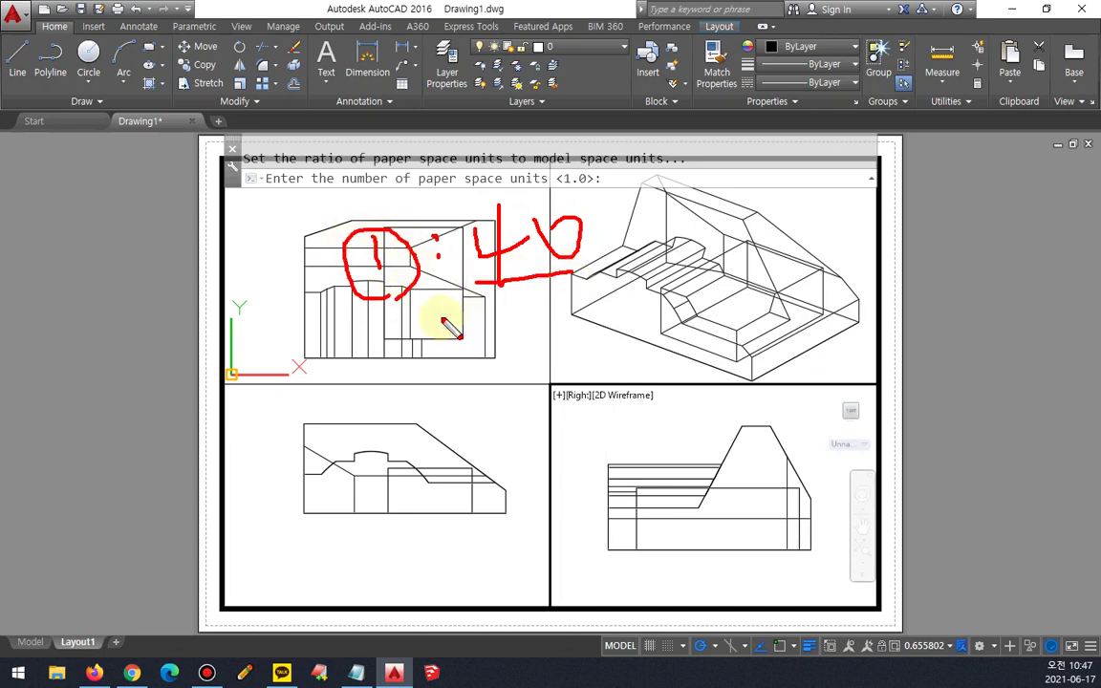
drag(334, 294, 427, 271)
drag(604, 285, 504, 286)
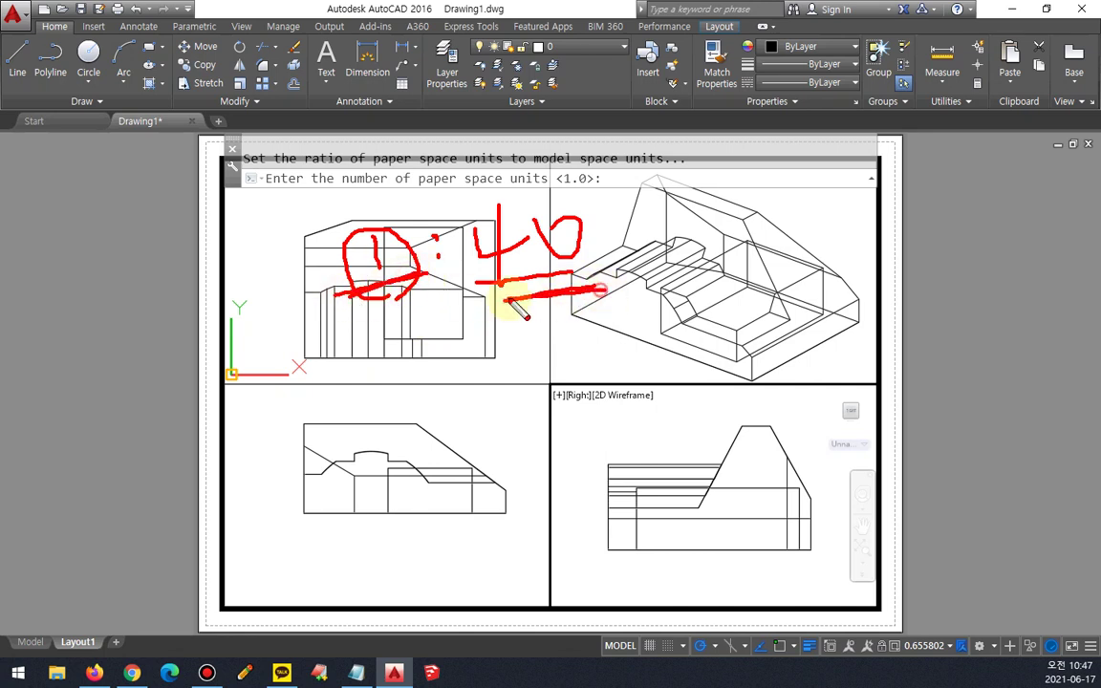
mouse_move(580, 186)
mouse_down()
mouse_move(563, 163)
mouse_move(597, 212)
mouse_up()
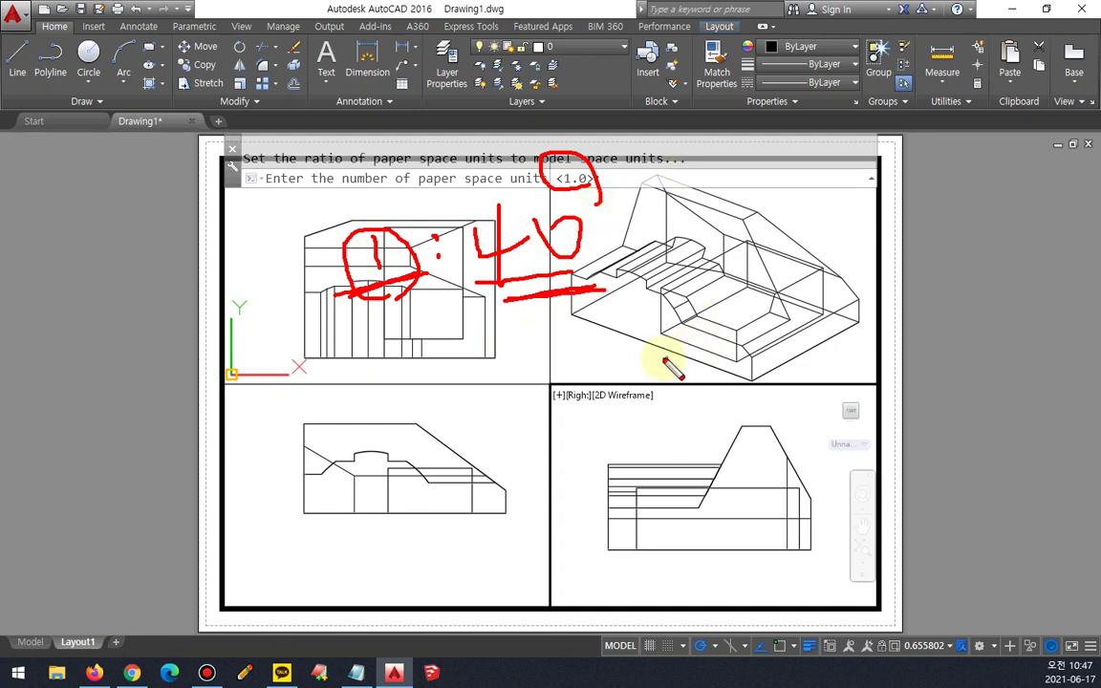
key(e)
mouse_move(595, 327)
mouse_down()
mouse_move(594, 346)
mouse_move(689, 333)
mouse_up()
click(625, 329)
click(625, 341)
mouse_move(578, 151)
mouse_down()
mouse_move(555, 189)
mouse_move(580, 226)
mouse_up()
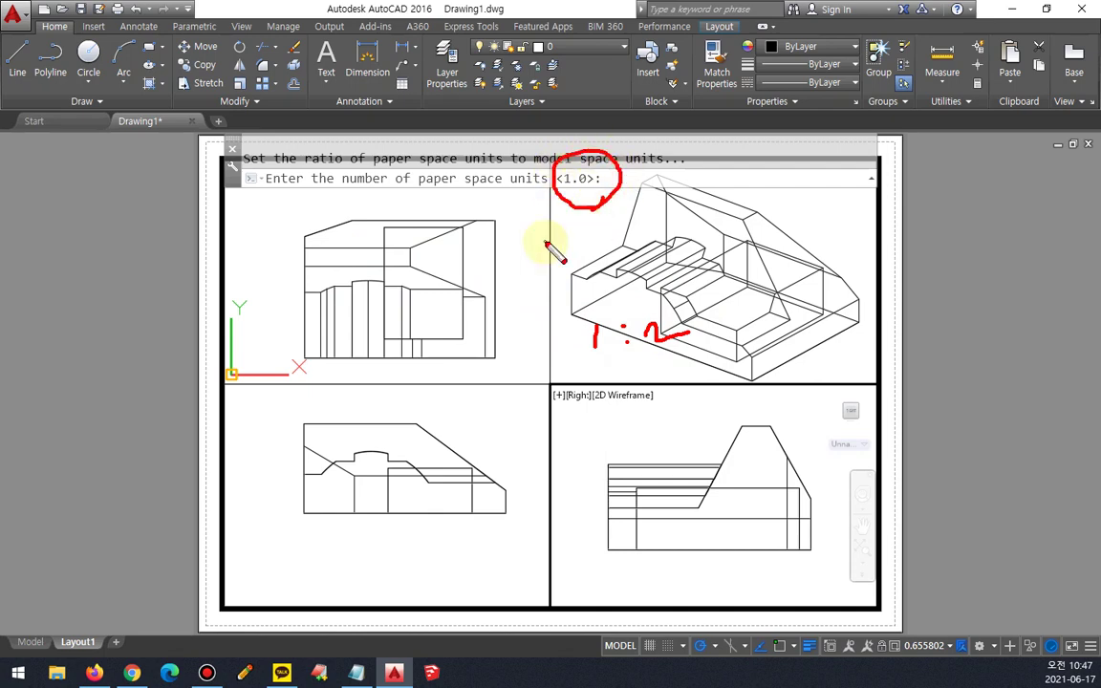
mouse_move(421, 198)
mouse_down()
mouse_move(505, 196)
mouse_move(407, 194)
mouse_up()
key(Escape)
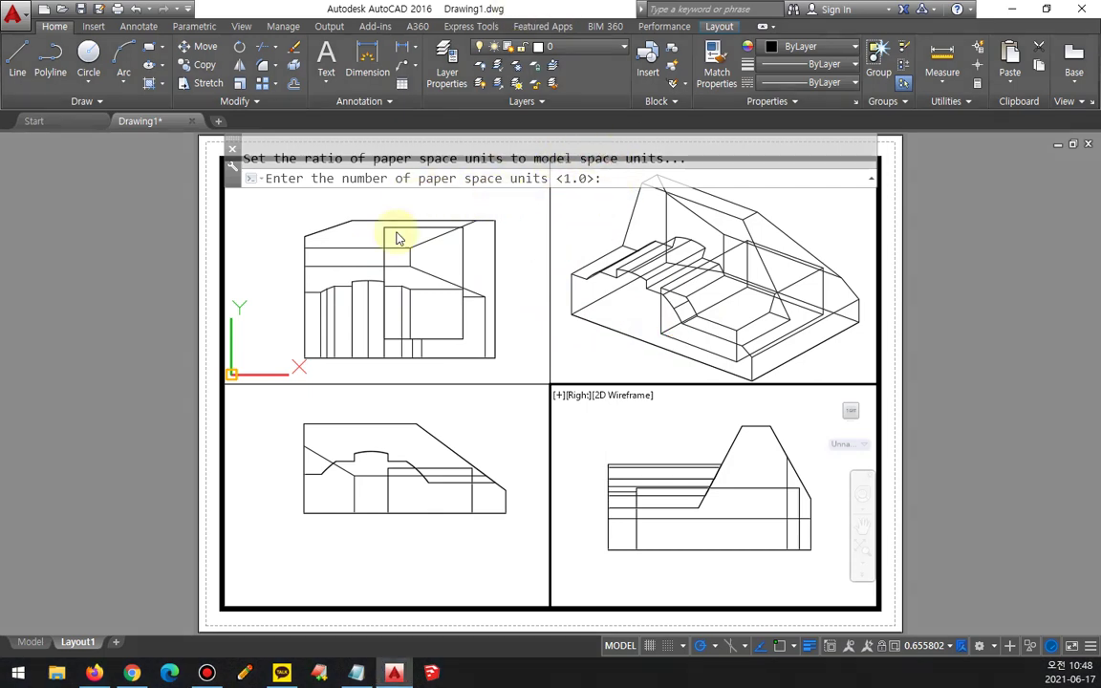
Scale the viewports at 1.0 paper space unit to 2 model space units and finish MVSETUP.
key(Return)
key(ctrl+2)
drag(418, 195, 542, 196)
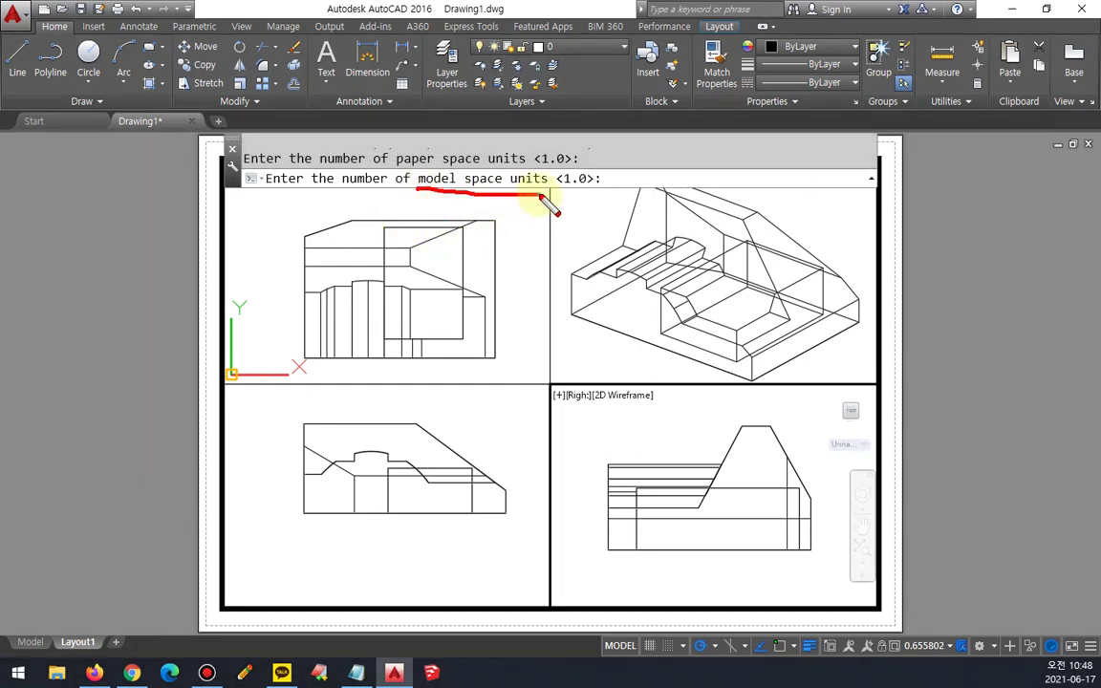
key(Escape)
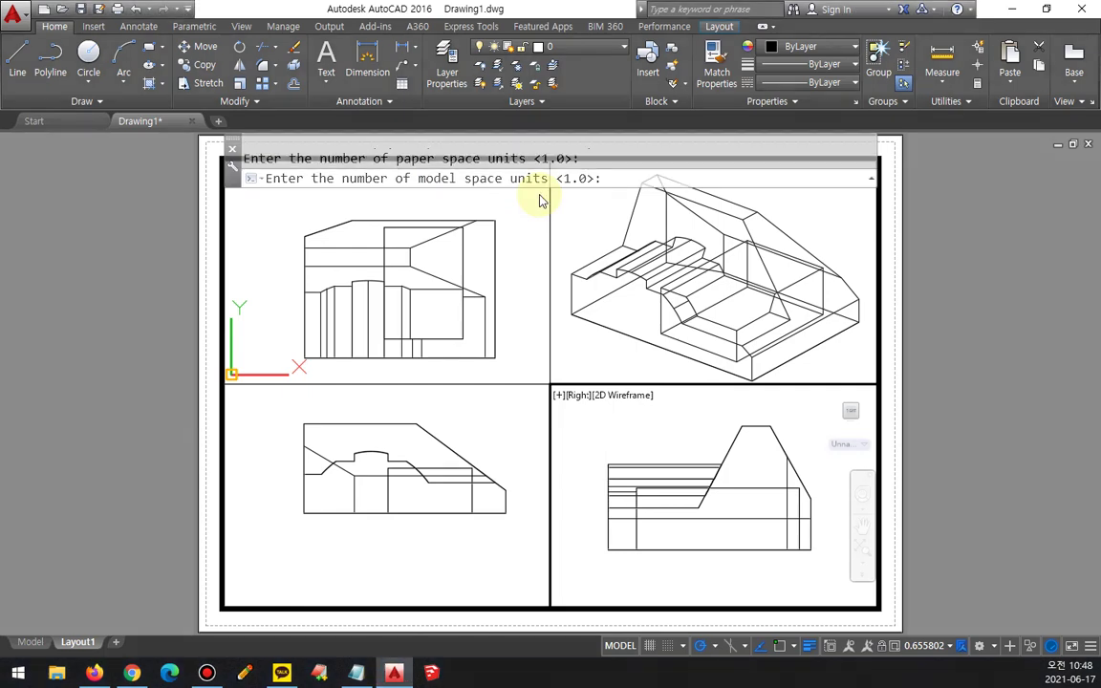
text(2)
key(Return)
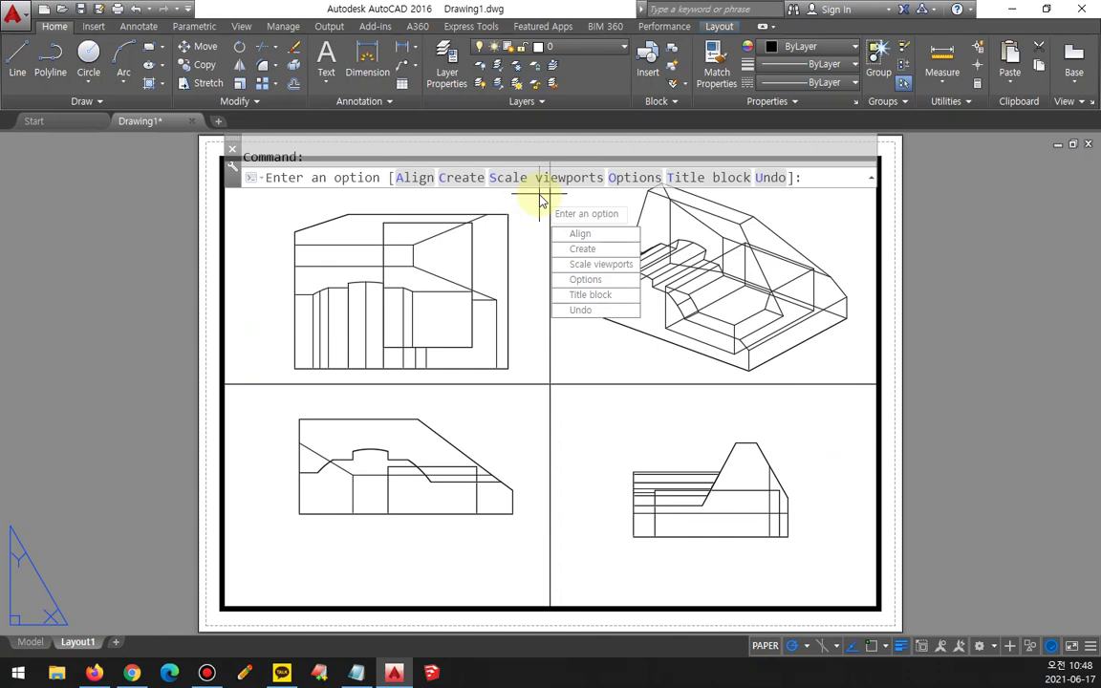
key(Return)
Turn on view locking for all four layout viewports with MVIEW.
text(mv)
key(Return)
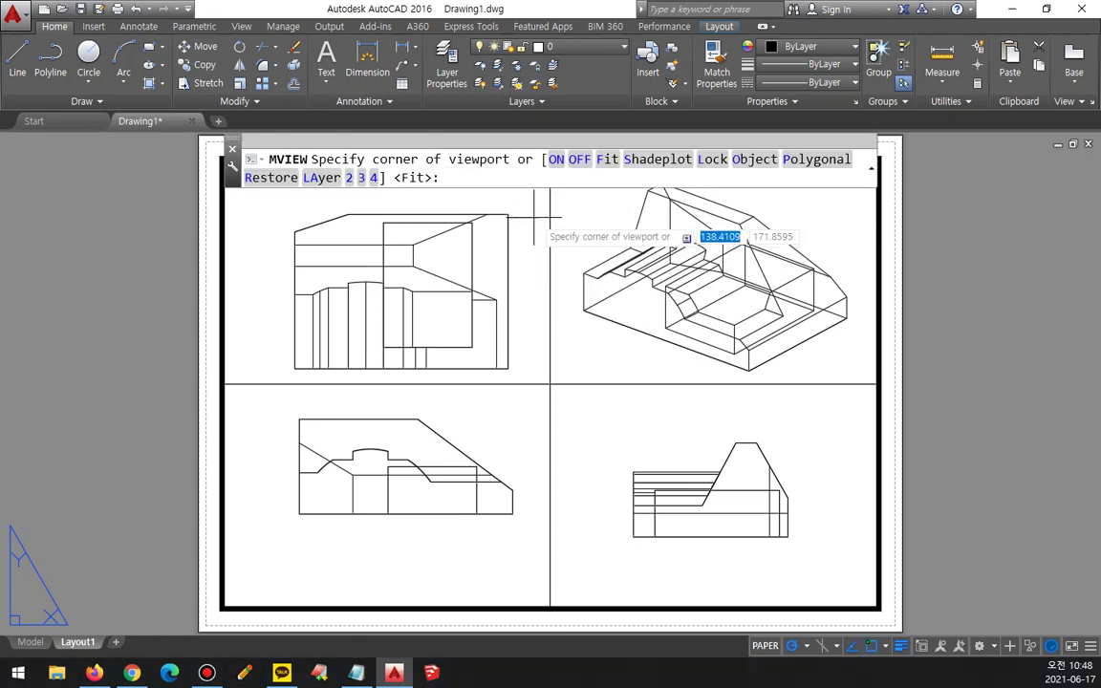
click(712, 158)
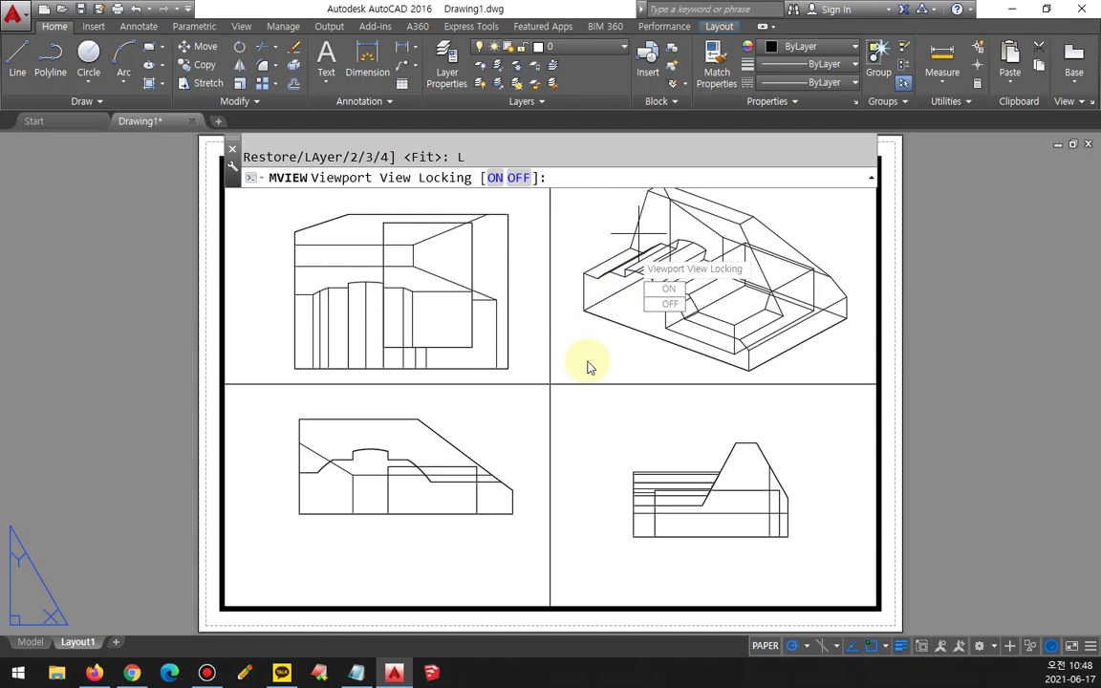
click(668, 288)
click(597, 336)
click(502, 435)
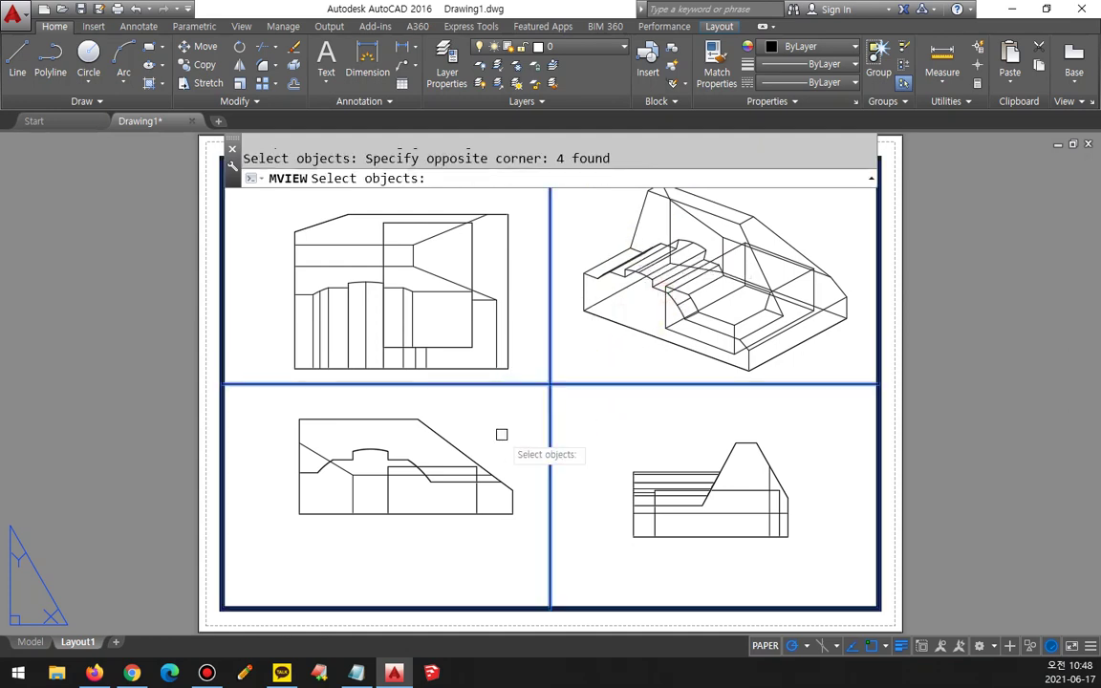
key(Return)
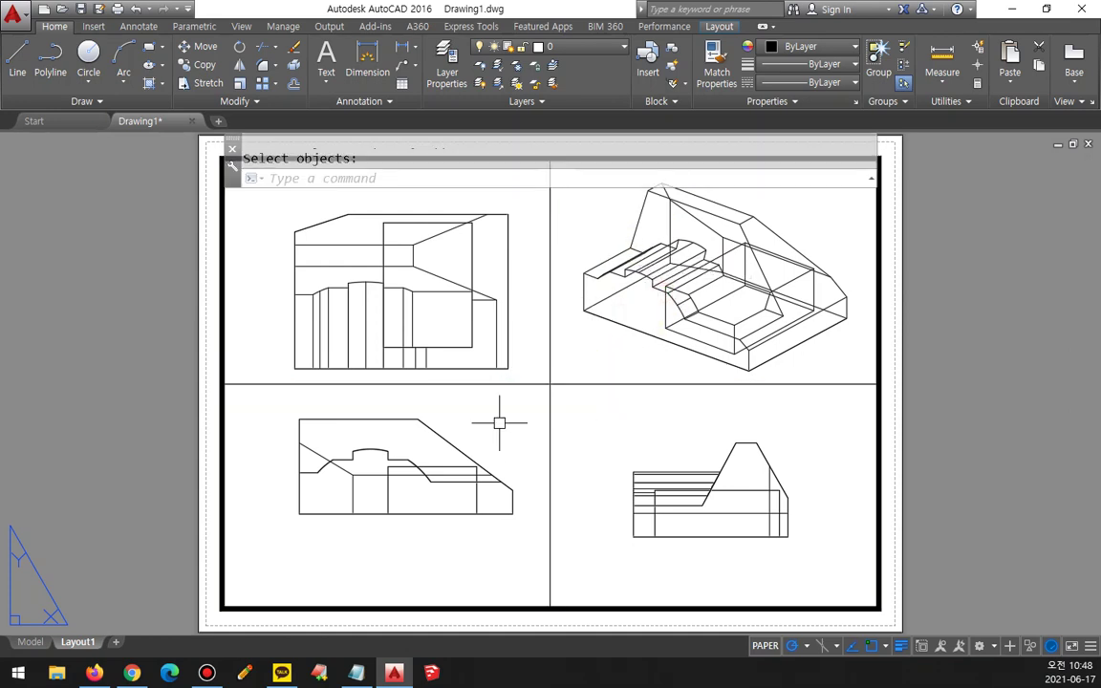
key(Return)
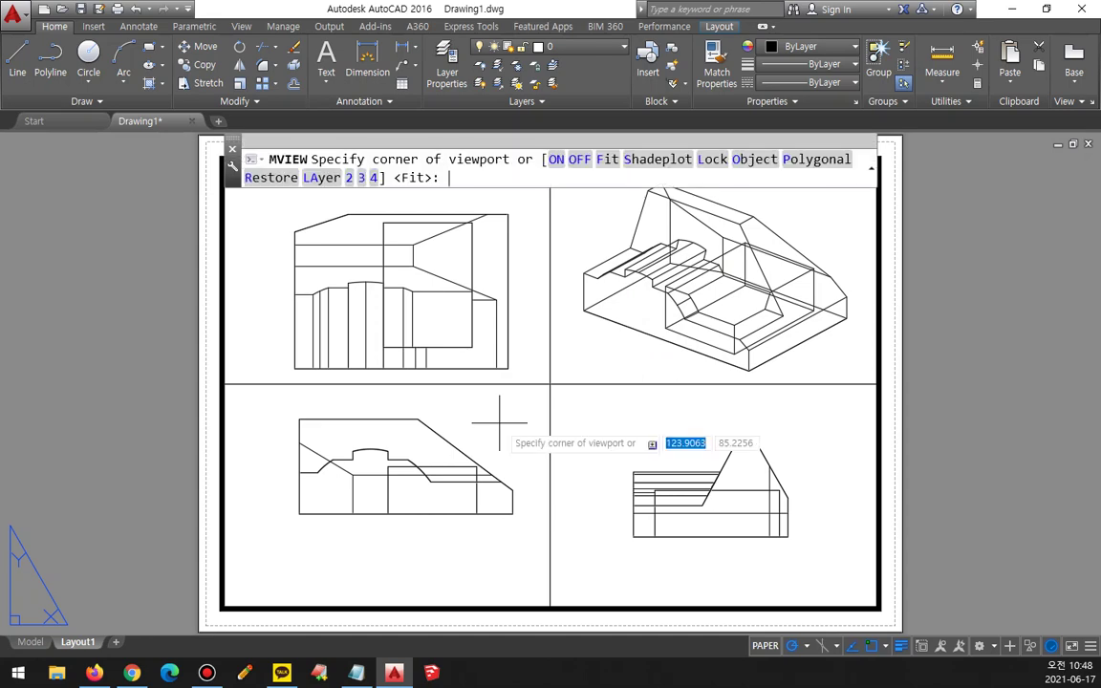
key(Escape)
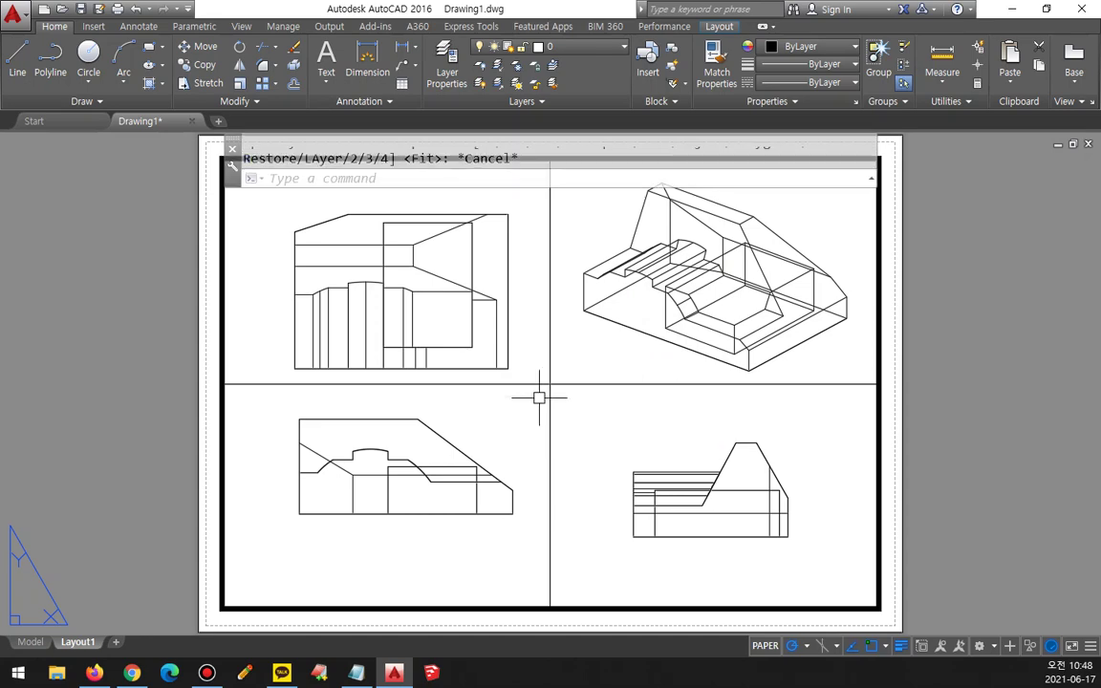
Test the view lock by activating the viewports, zooming in and out over them, and returning to paper space.
double_click(521, 412)
scroll(443, 450, up, 2)
scroll(445, 449, up, 4)
scroll(446, 449, down, 8)
click(432, 327)
scroll(420, 333, up, 4)
scroll(421, 333, up, 2)
scroll(580, 496, down, 4)
scroll(386, 369, up, 2)
scroll(352, 337, down, 3)
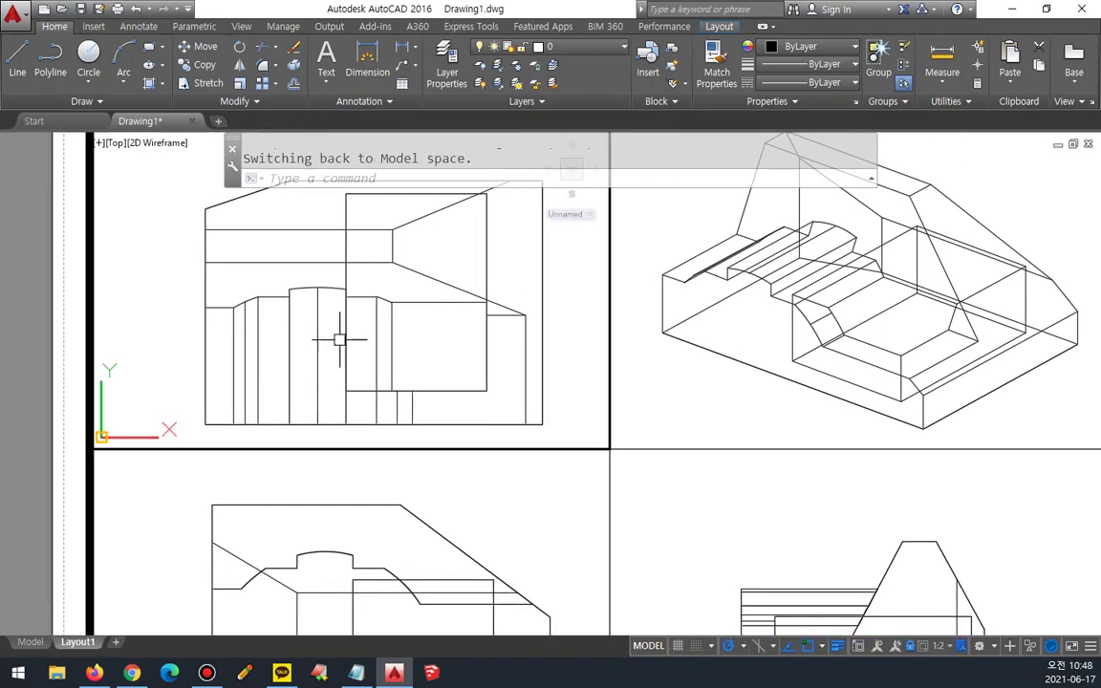
click(654, 476)
scroll(654, 477, down, 1)
scroll(612, 459, up, 1)
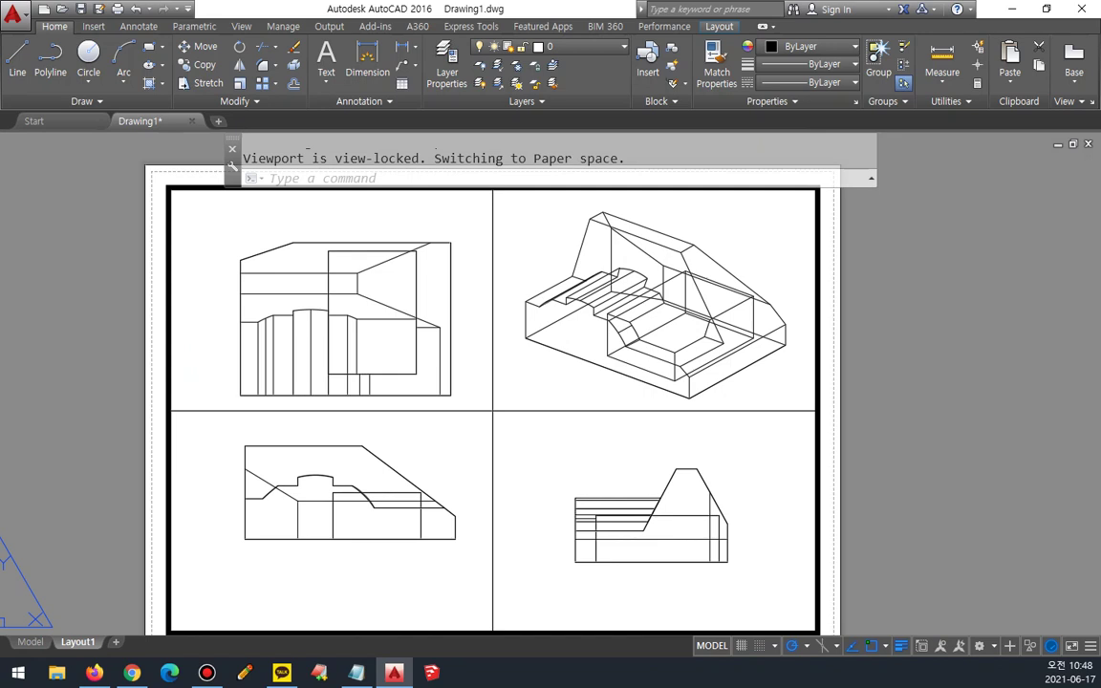
double_click(952, 496)
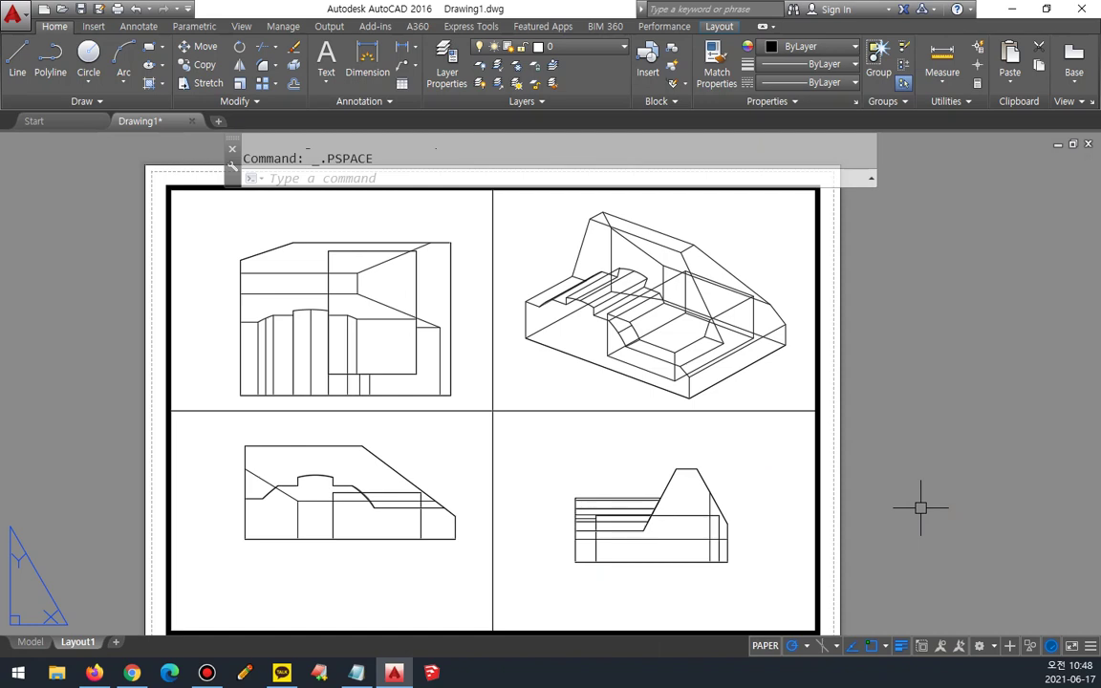
double_click(631, 581)
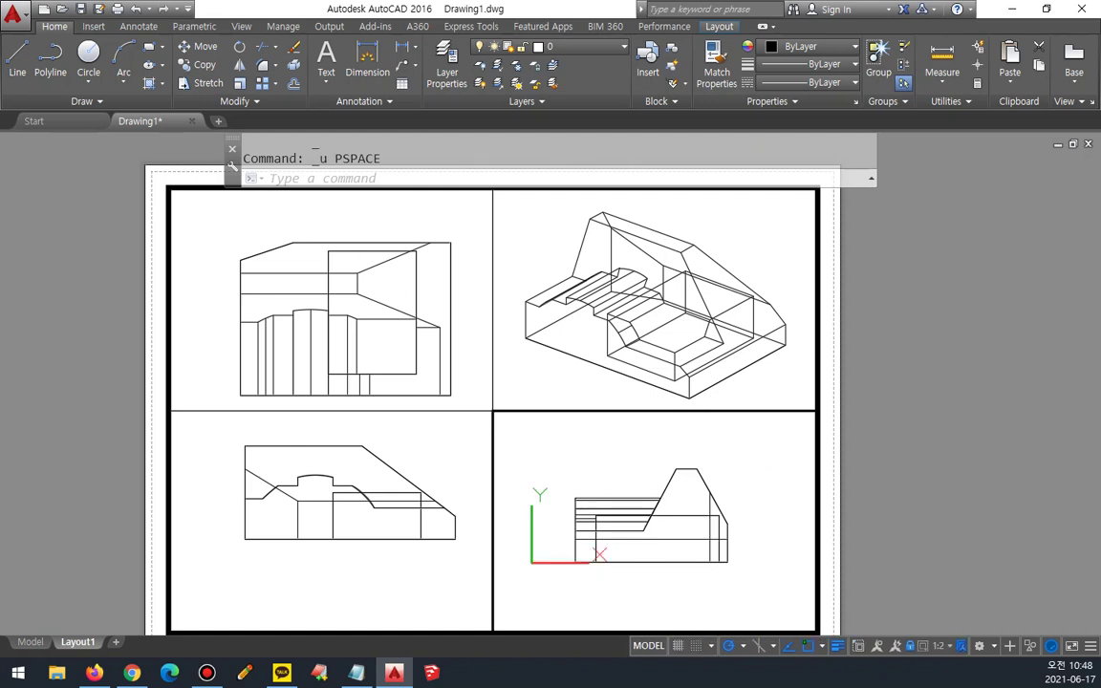
double_click(902, 400)
Turn off view locking for all four layout viewports with MVIEW.
text(Mv)
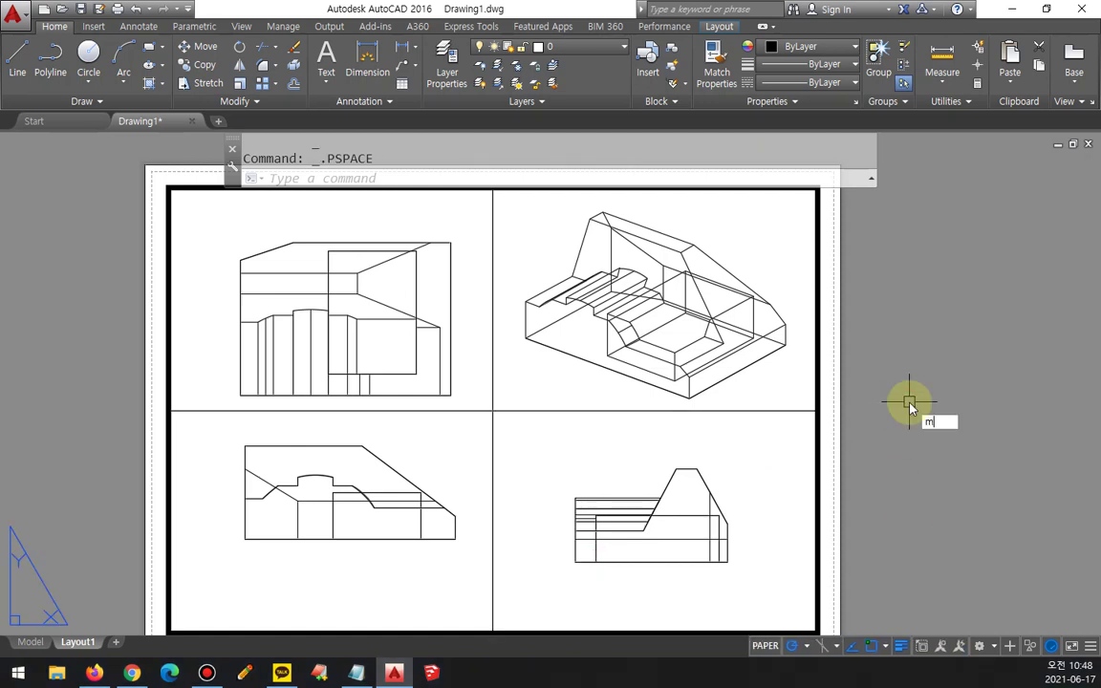
key(Return)
click(708, 161)
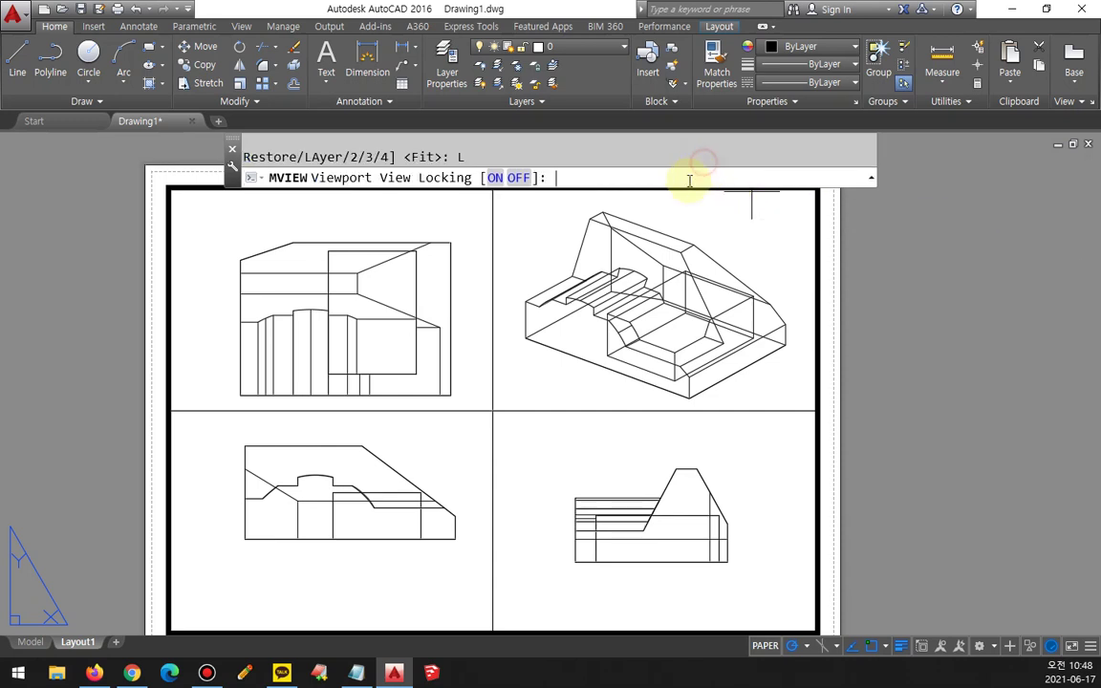
click(520, 178)
click(534, 368)
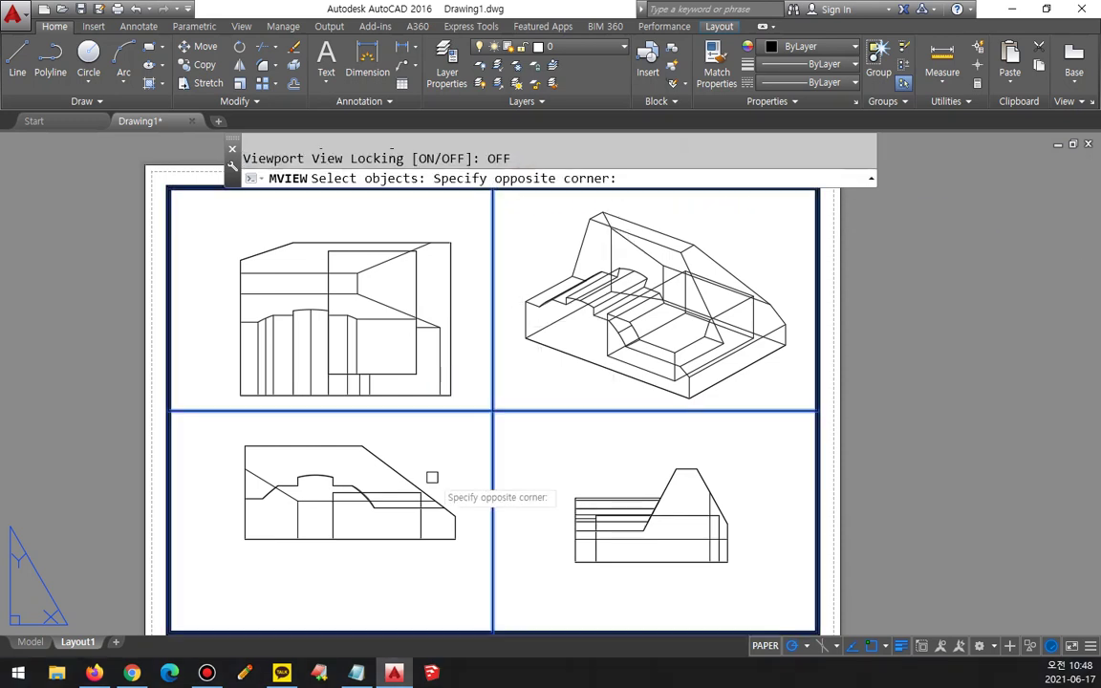
click(430, 475)
key(Return)
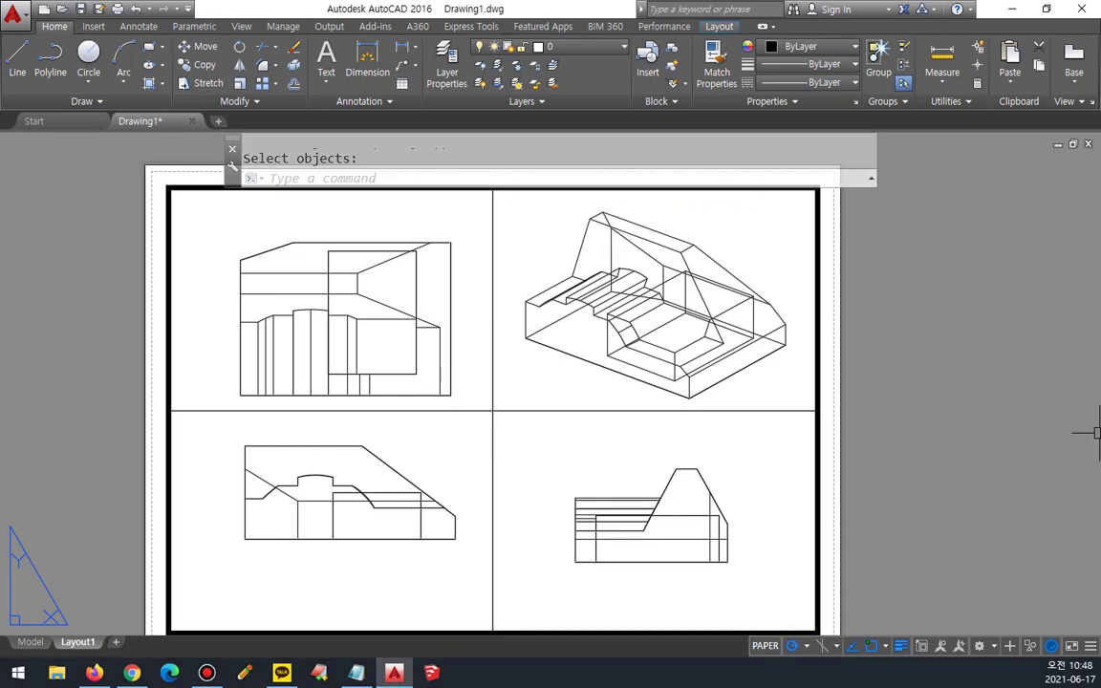
Compare the base lines of the front and right views and the side edges of the top and front views.
scroll(533, 556, up, 4)
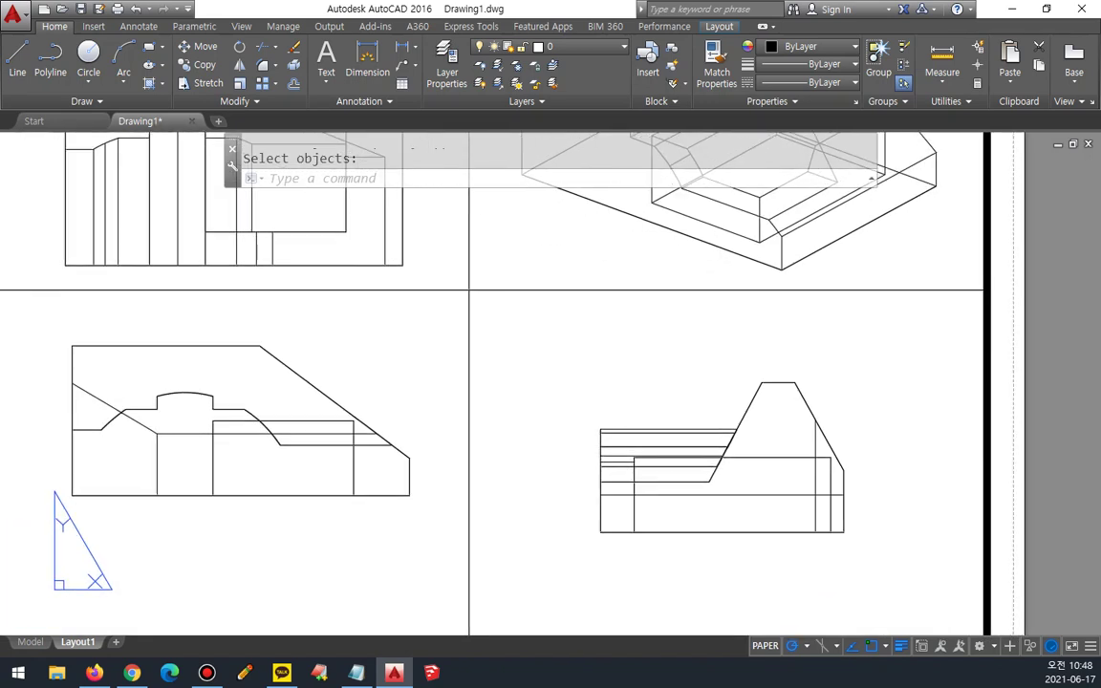
drag(394, 494, 755, 494)
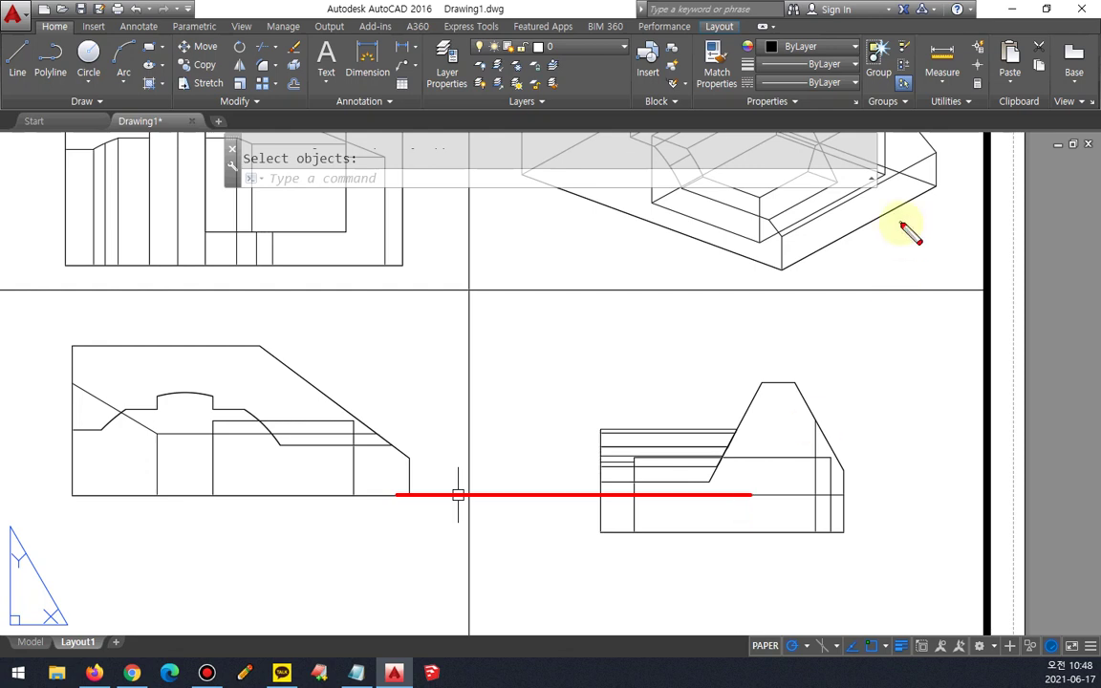
drag(66, 260, 67, 497)
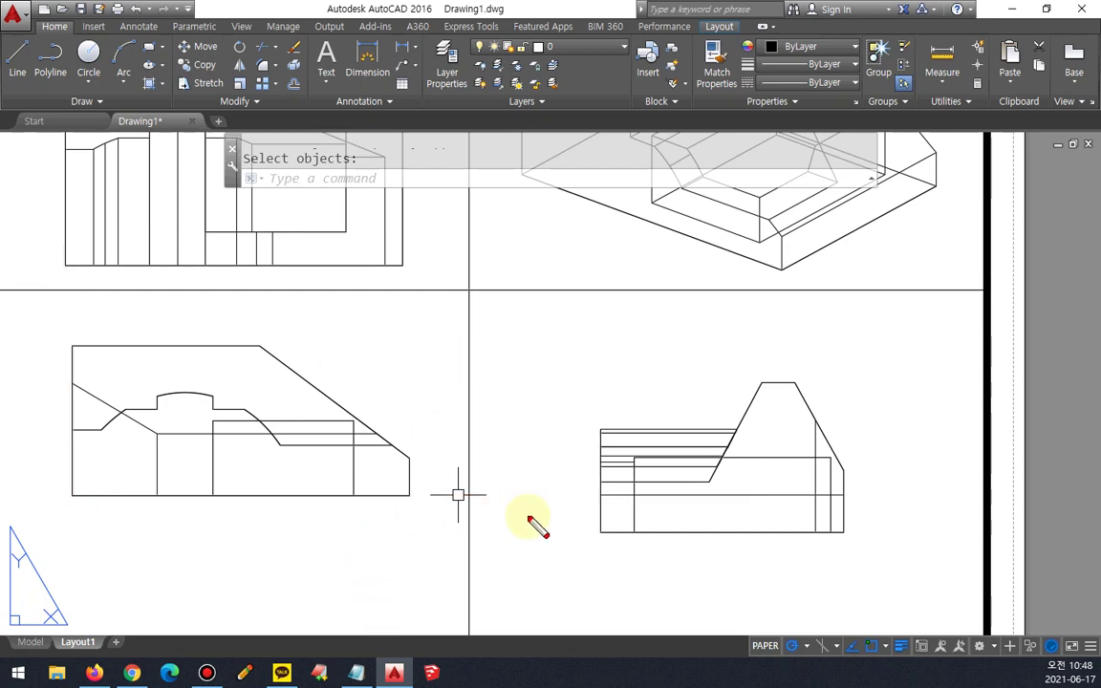
mouse_move(602, 539)
mouse_down()
mouse_move(791, 538)
mouse_move(163, 545)
mouse_move(786, 549)
mouse_up()
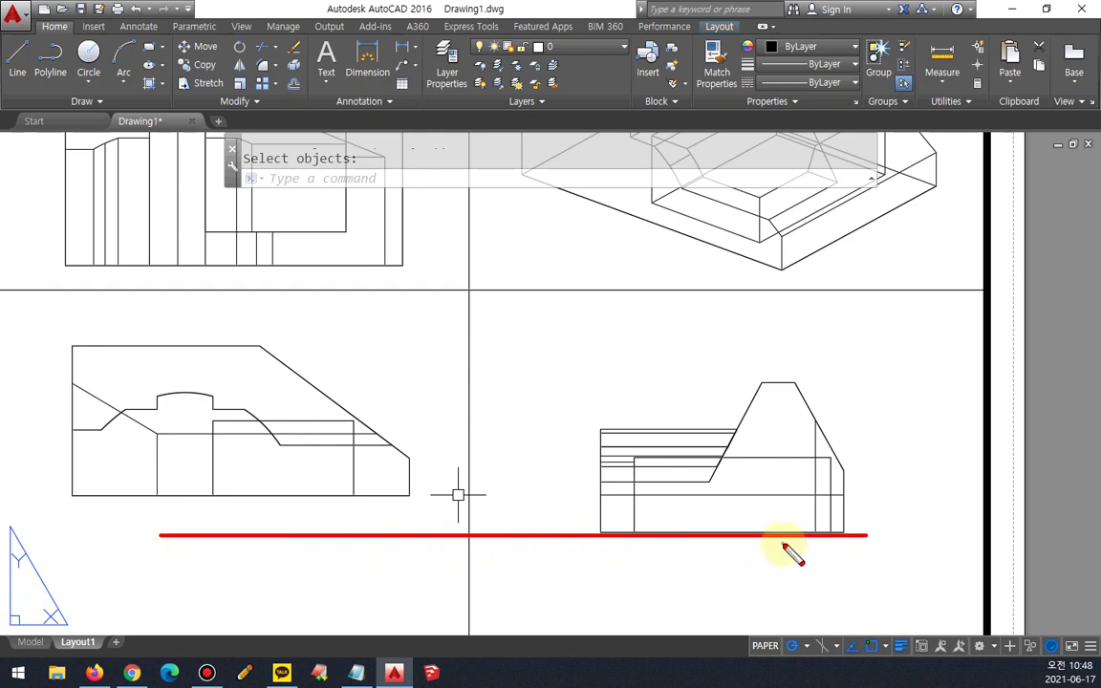
mouse_move(401, 239)
mouse_down()
mouse_move(400, 529)
mouse_move(400, 164)
mouse_up()
drag(433, 525, 438, 566)
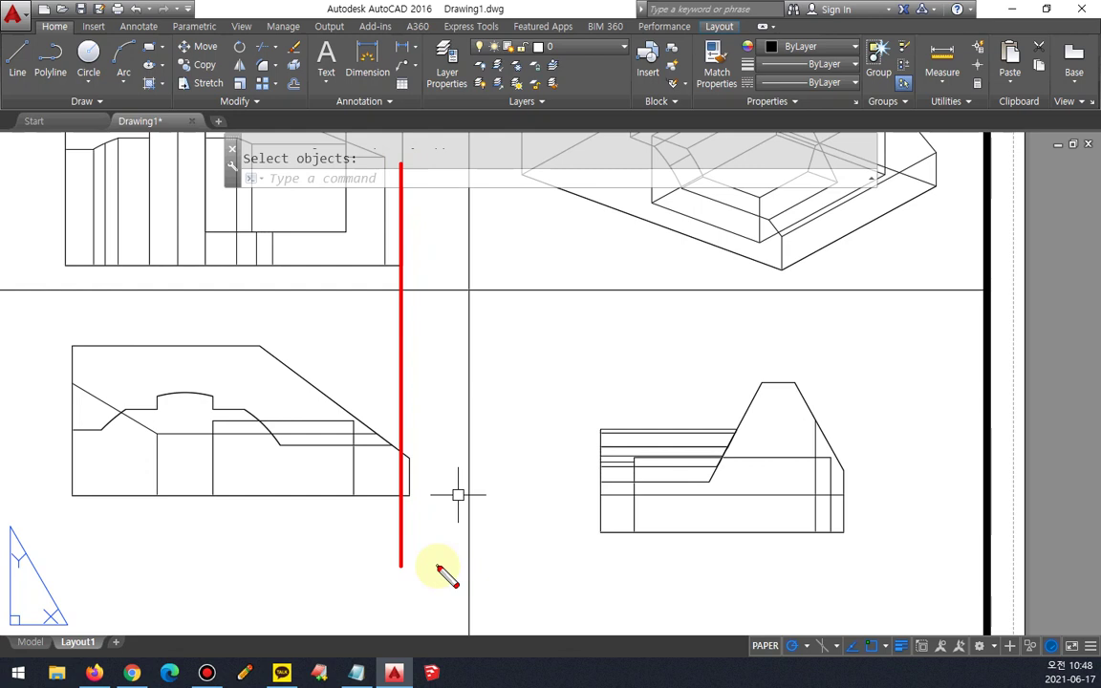
Start MVSETUP in the layout and choose its Align option.
scroll(435, 566, down, 2)
text(MVSETUP)
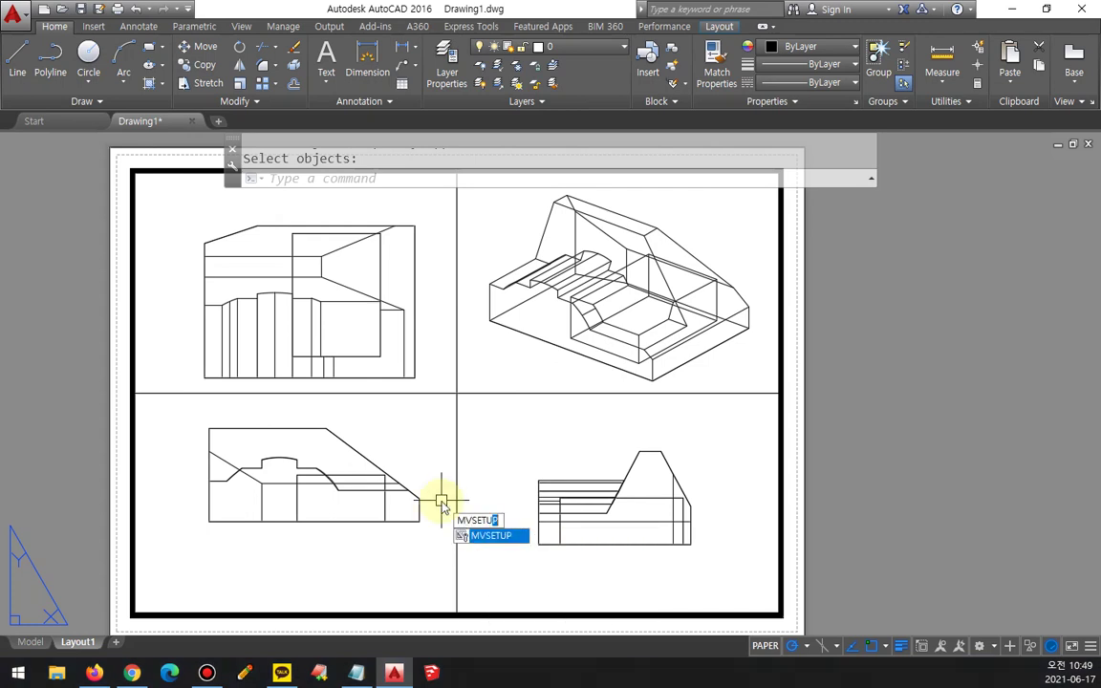
key(Return)
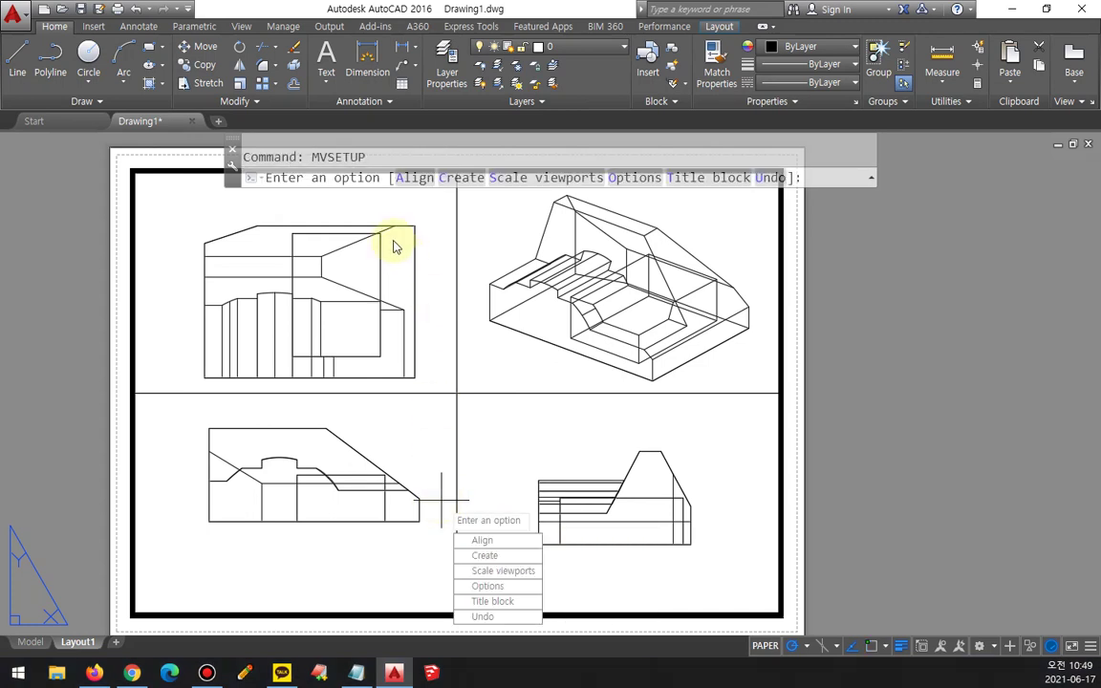
mouse_move(417, 203)
mouse_down()
mouse_move(378, 151)
mouse_move(421, 204)
mouse_up()
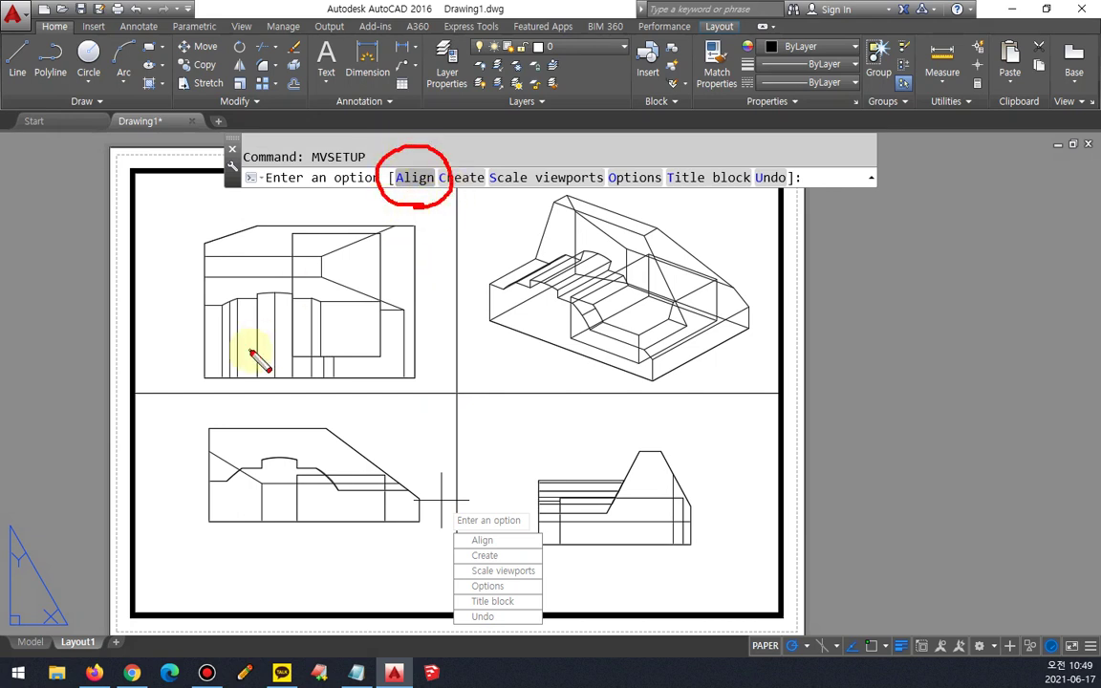
click(414, 177)
mouse_move(417, 201)
mouse_down()
mouse_move(403, 204)
mouse_move(418, 184)
mouse_move(428, 190)
mouse_up()
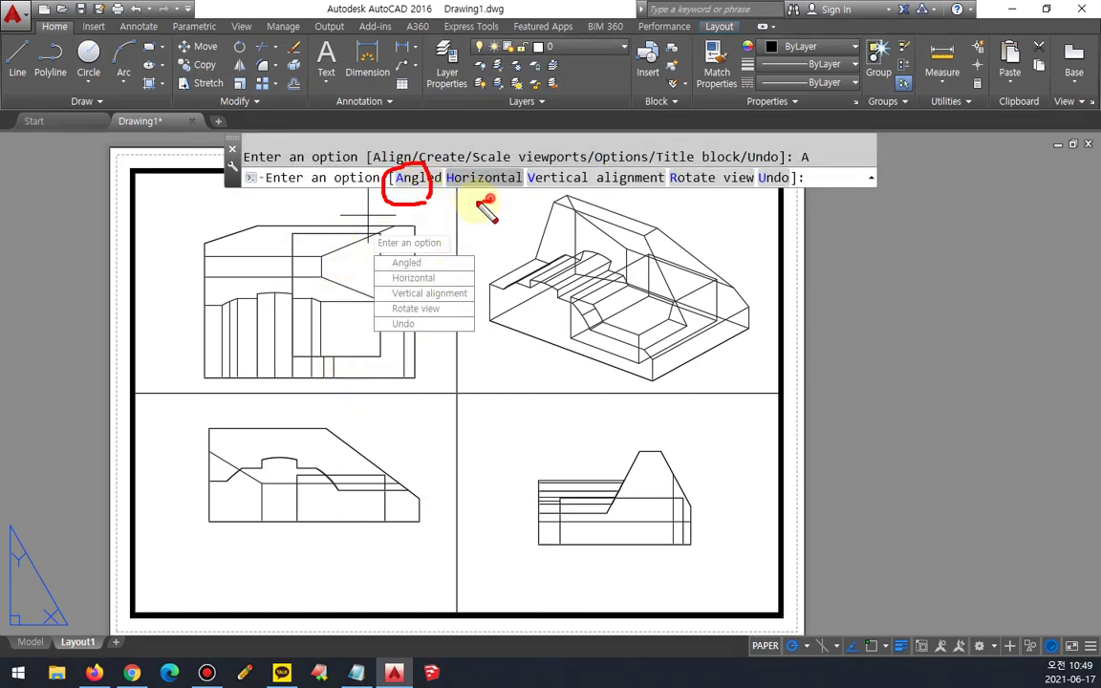
mouse_move(471, 151)
mouse_down()
mouse_move(459, 197)
mouse_move(577, 153)
mouse_move(556, 199)
mouse_move(546, 187)
mouse_up()
drag(709, 205, 719, 208)
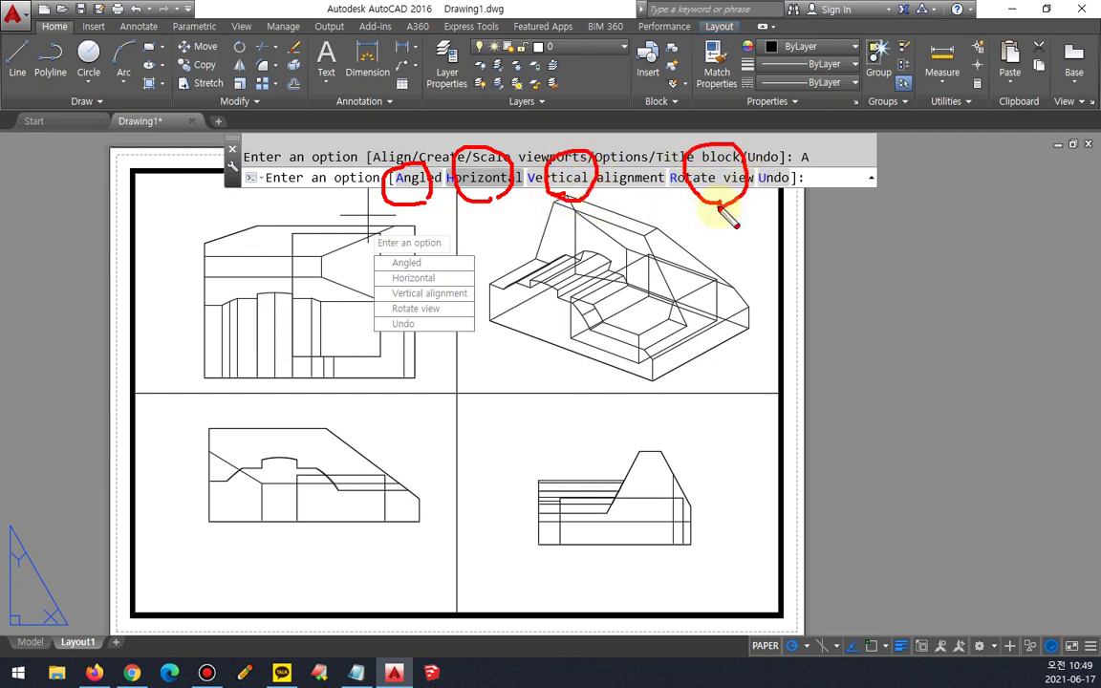
key(e)
mouse_move(449, 200)
mouse_down()
mouse_move(669, 200)
mouse_move(521, 153)
mouse_move(445, 196)
mouse_up()
drag(336, 466, 651, 466)
mouse_move(294, 240)
mouse_down()
mouse_move(294, 467)
mouse_move(430, 492)
mouse_move(665, 492)
mouse_up()
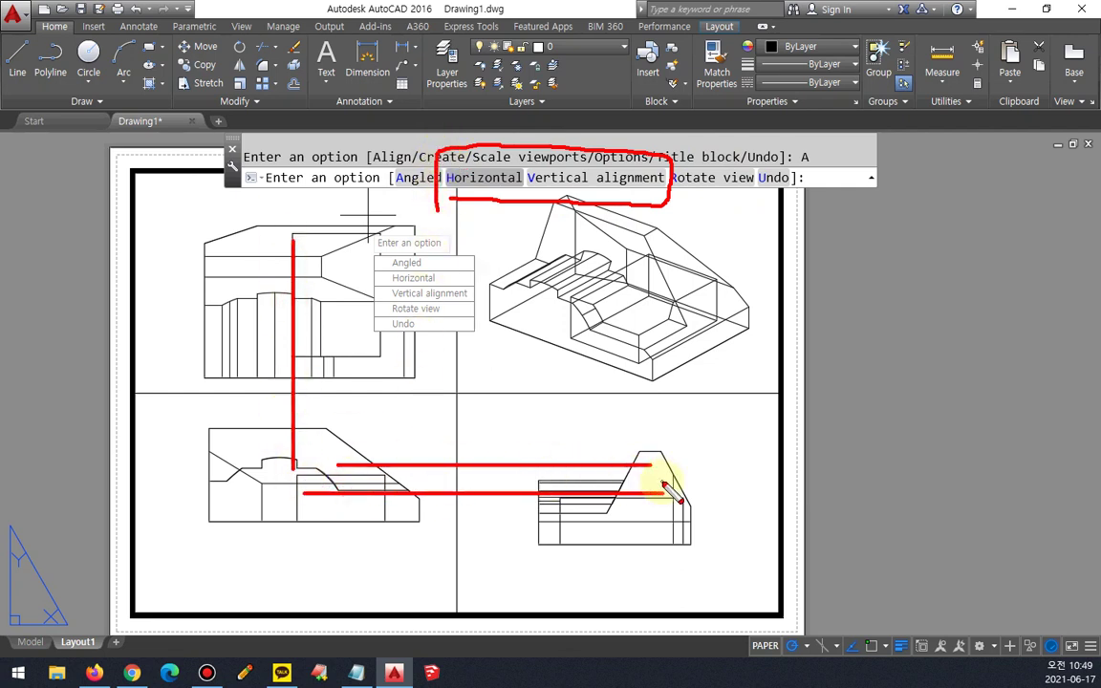
drag(284, 475, 284, 177)
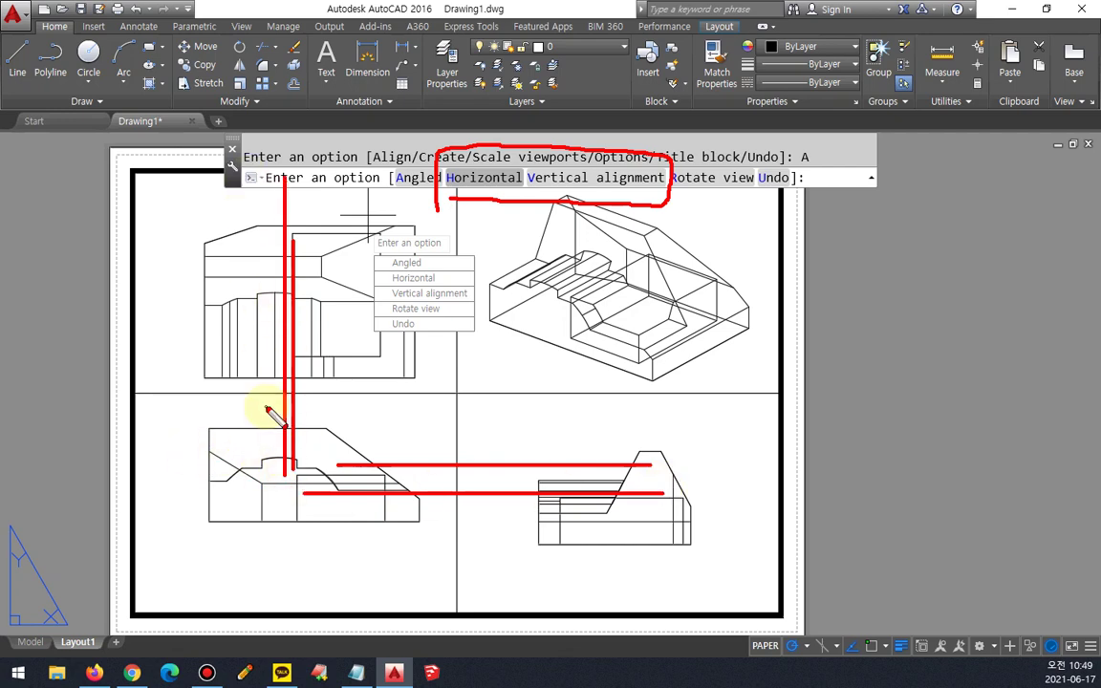
key(Escape)
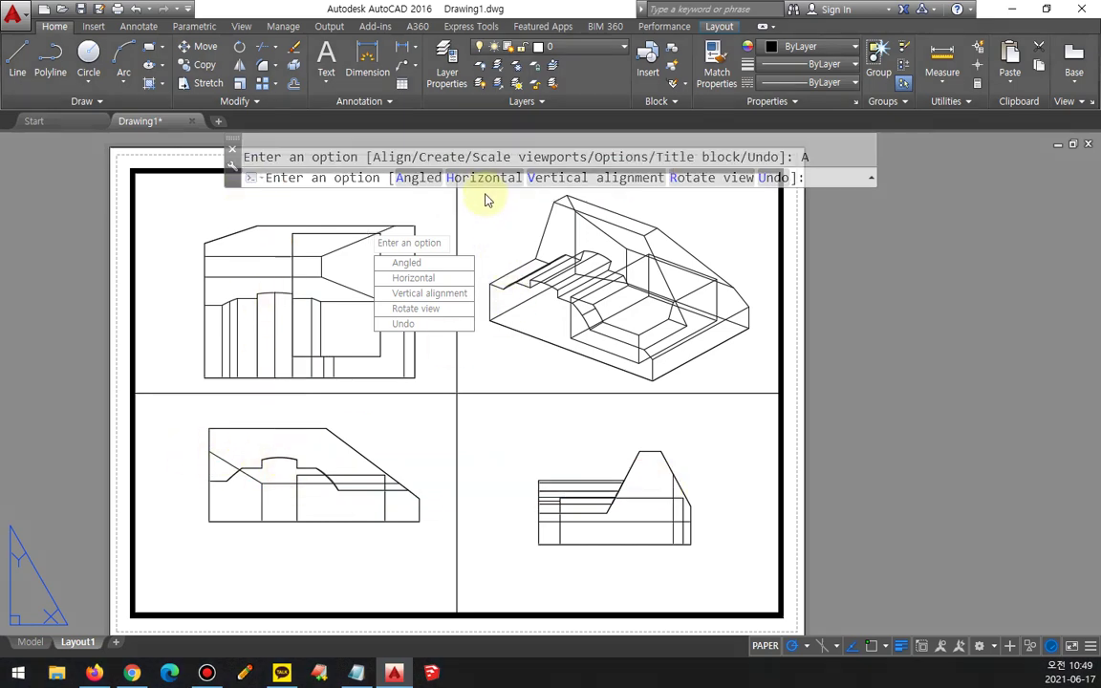
Shift the front view slightly down in its viewport and horizontally align the right view's lower-left corner with the front view's lower-left corner.
click(482, 178)
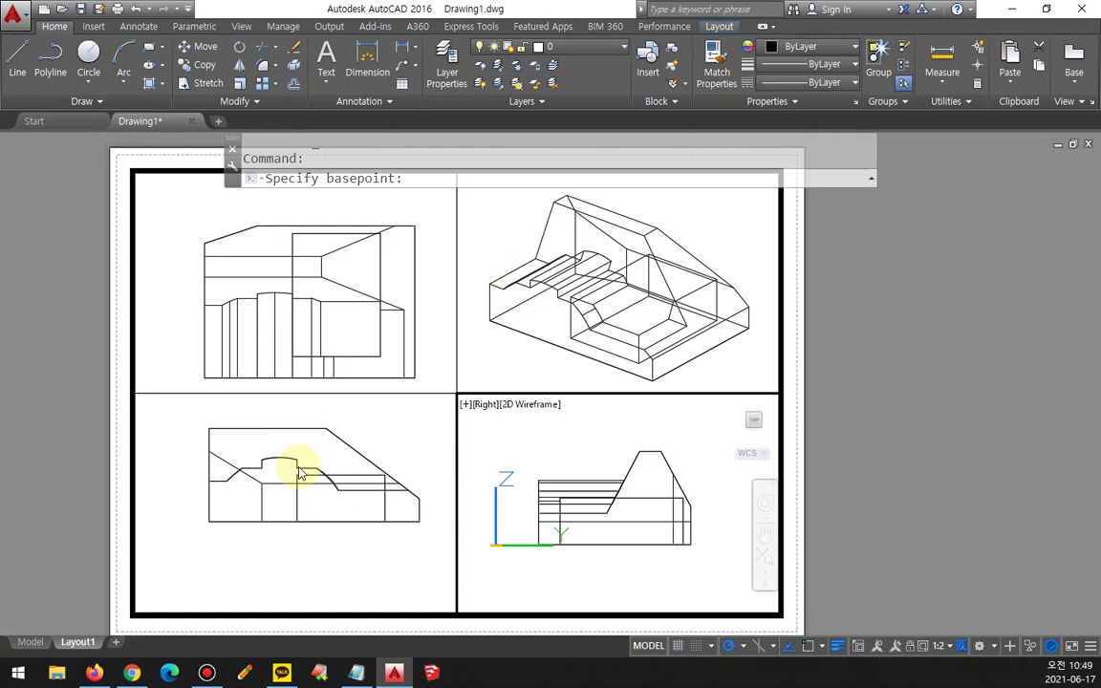
click(378, 424)
mouse_move(307, 440)
middle_down()
mouse_move(307, 467)
mouse_move(299, 458)
middle_up()
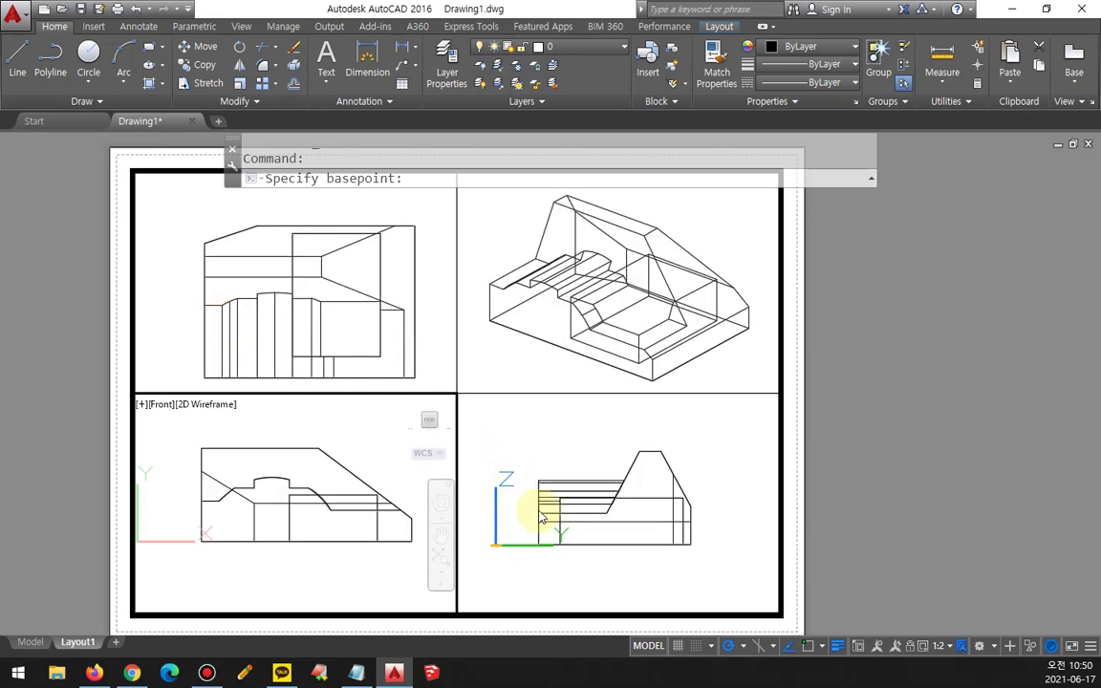
click(825, 647)
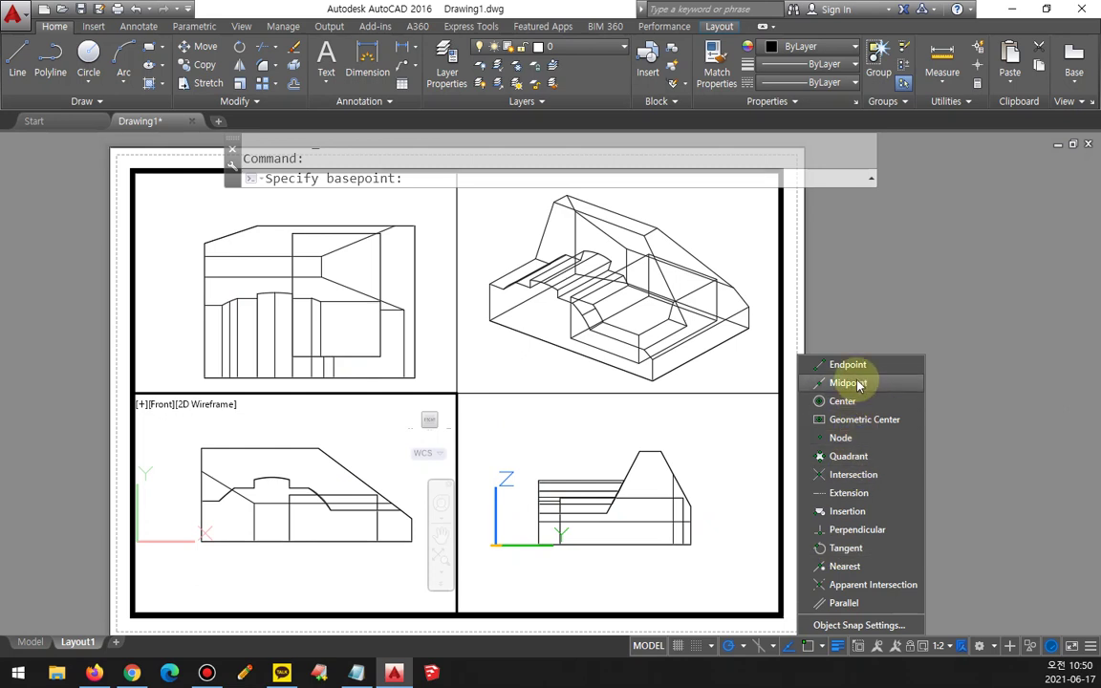
click(255, 562)
click(200, 541)
click(543, 540)
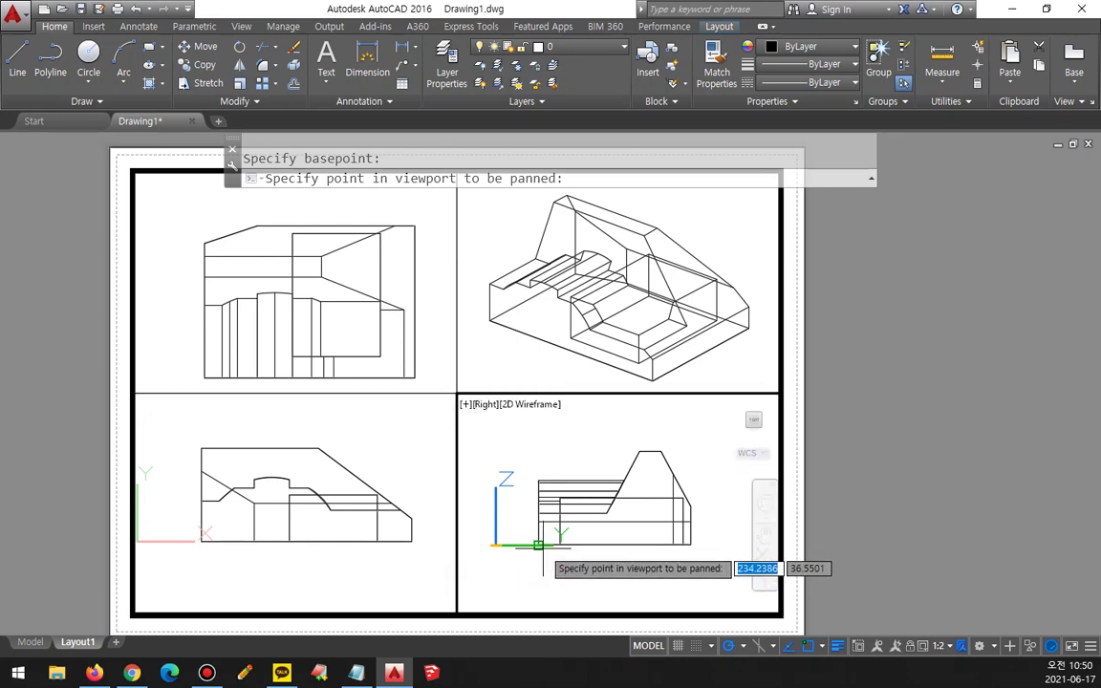
click(538, 543)
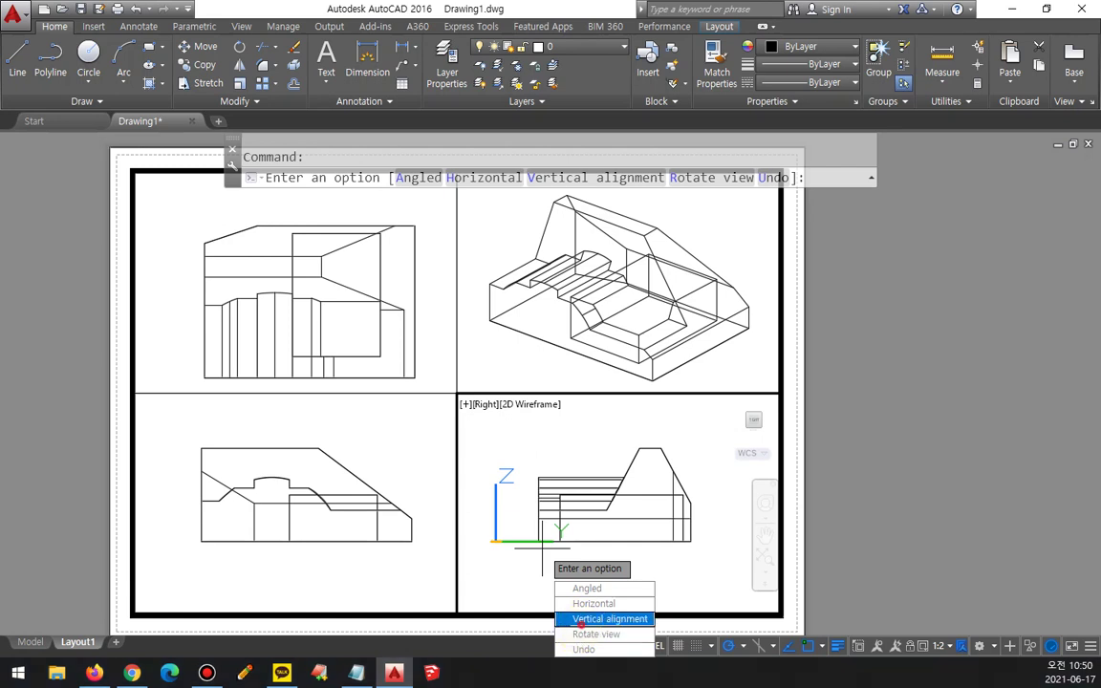
Vertically align the top view's lower-right corner with the upper end of the front view's right edge.
click(585, 622)
click(369, 430)
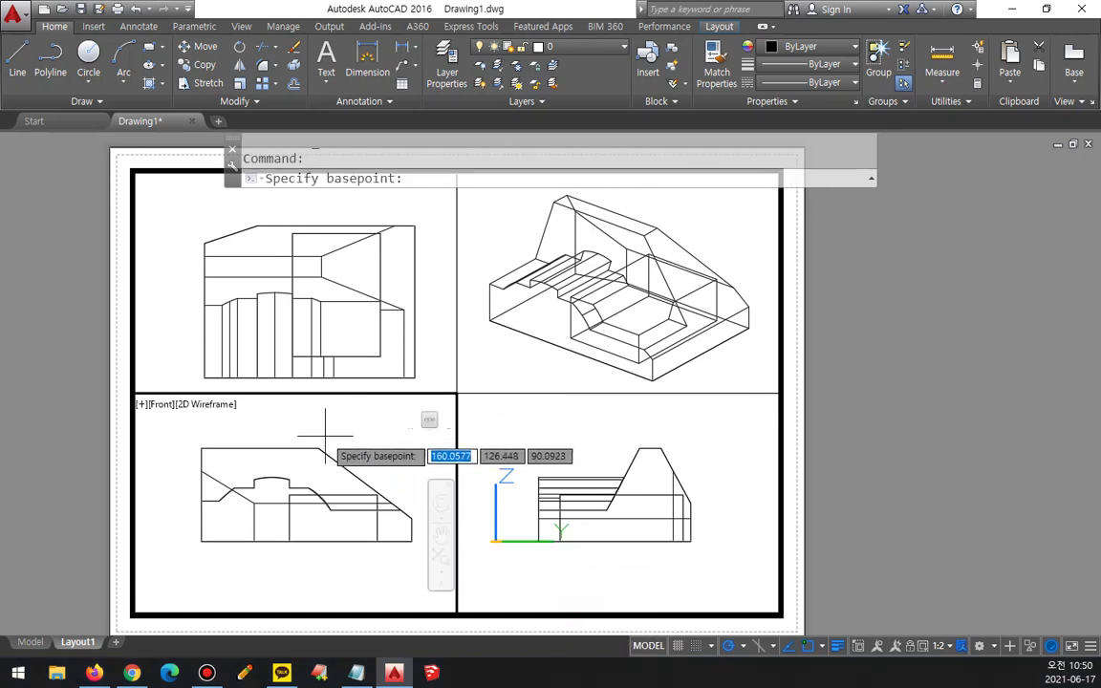
click(411, 519)
click(427, 346)
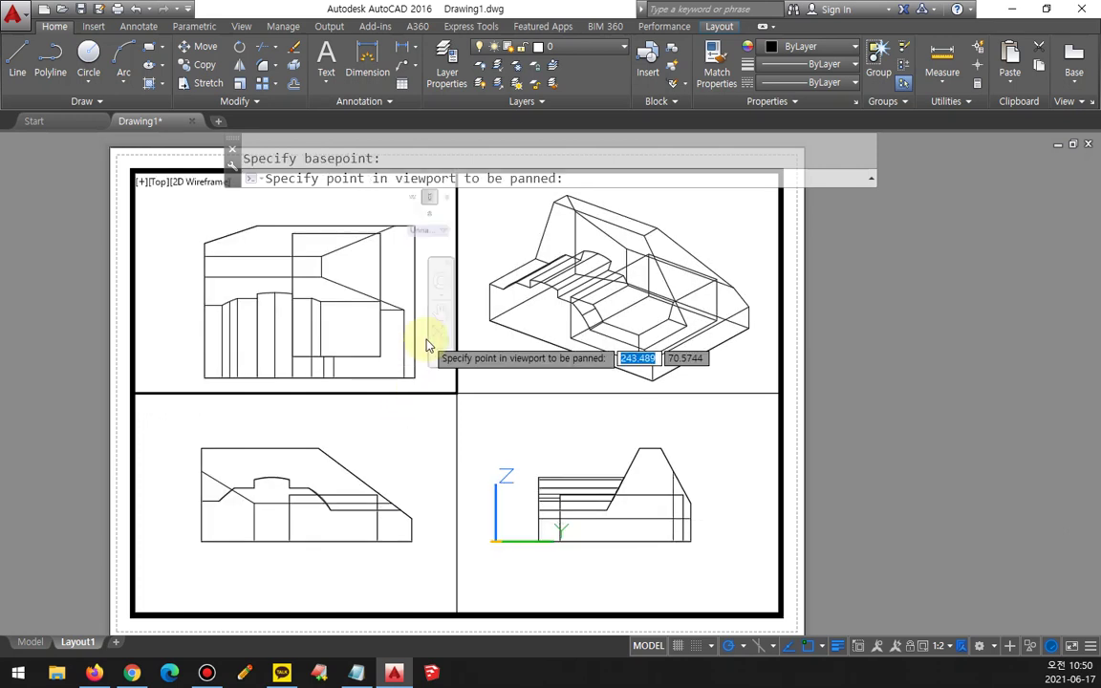
click(416, 379)
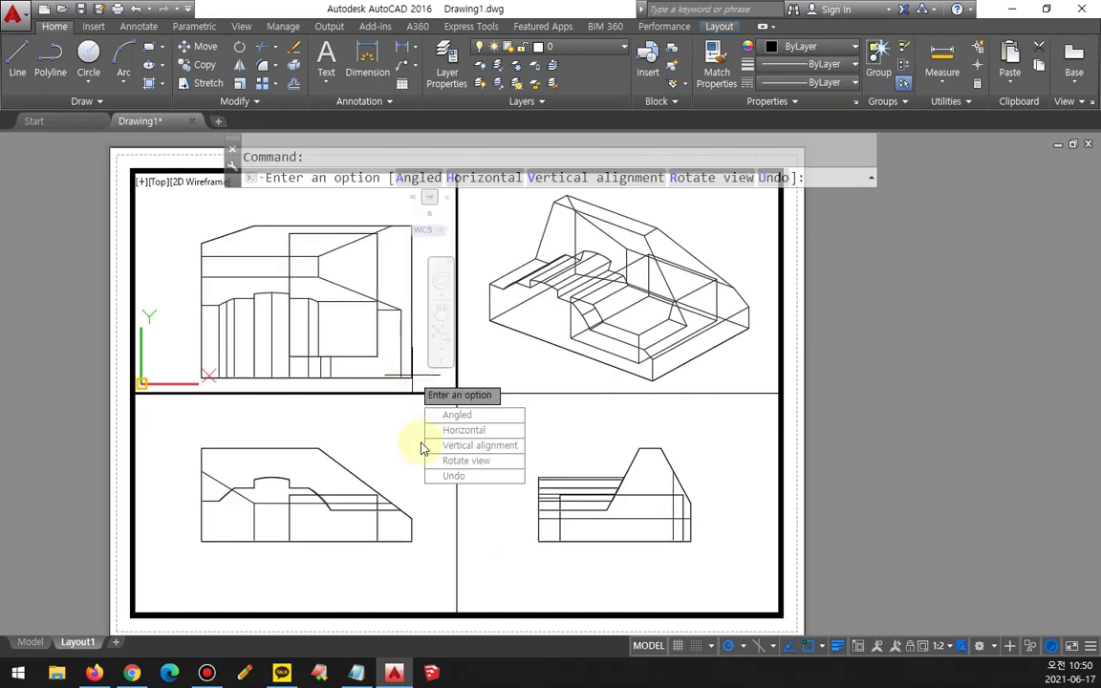
Shift the top view up in its viewport and vertically align its lower-right corner with the front view's lower-right corner.
middle_drag(314, 352, 310, 313)
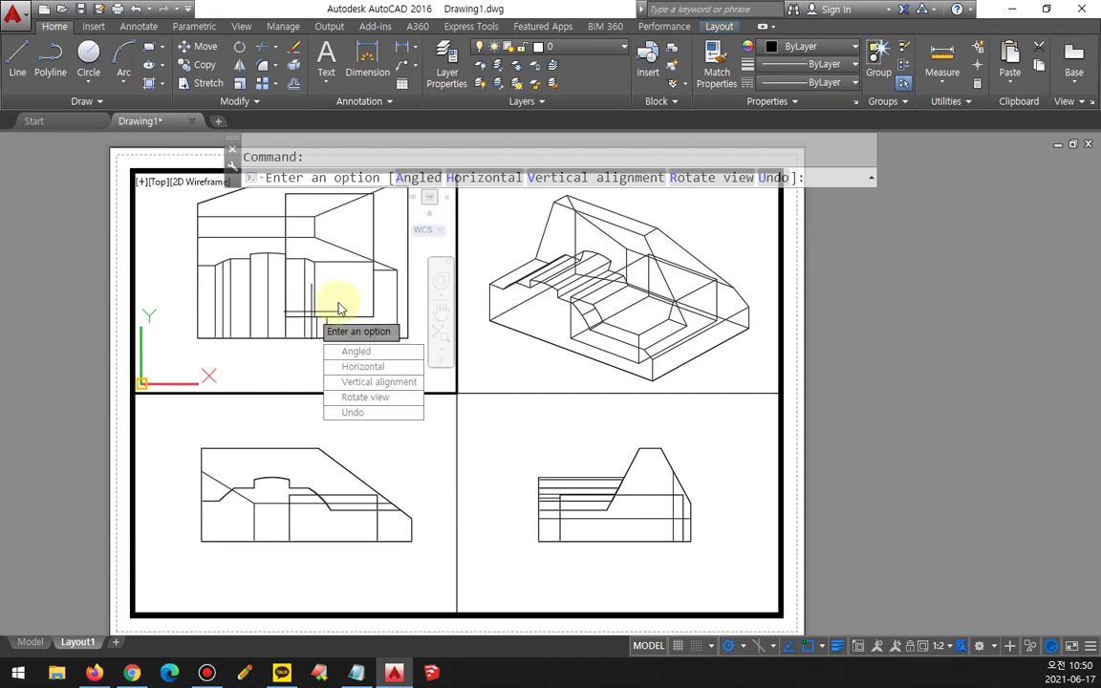
click(380, 383)
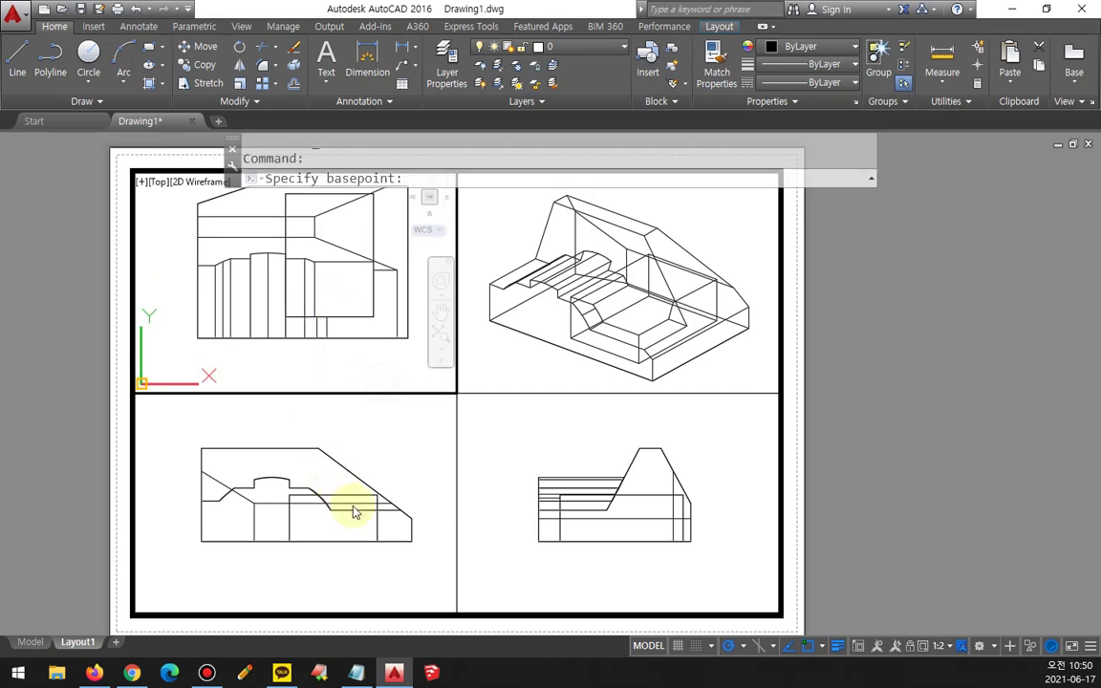
click(411, 542)
click(411, 542)
click(400, 339)
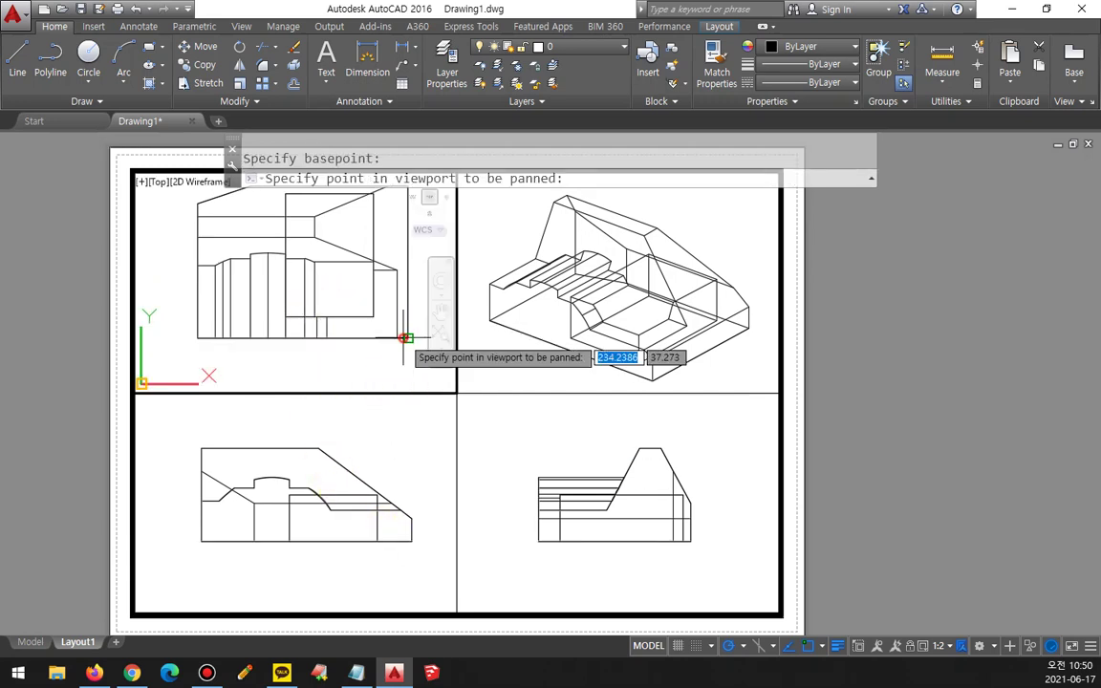
click(406, 338)
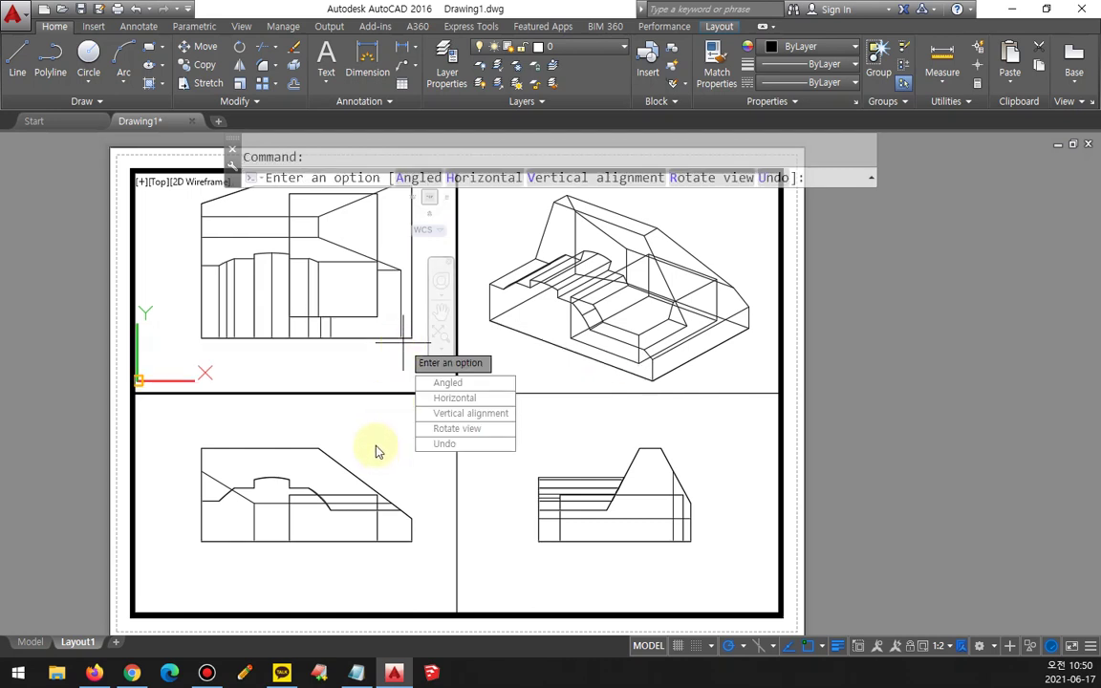
Finish MVSETUP and return from the active viewport to paper space.
key(Return)
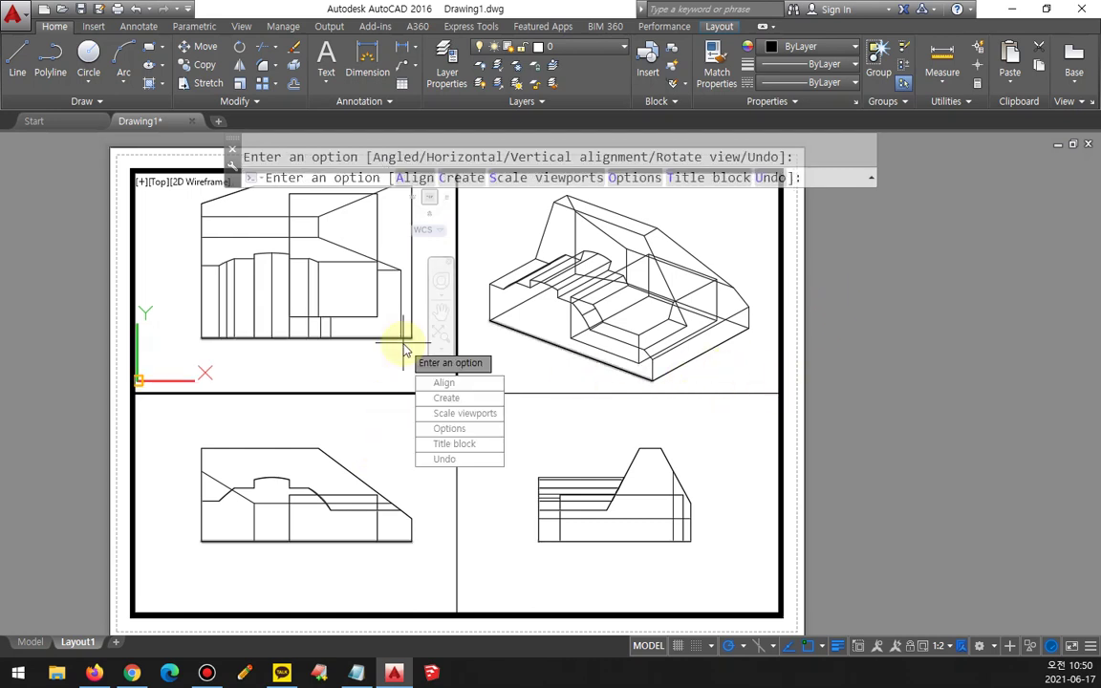
key(Return)
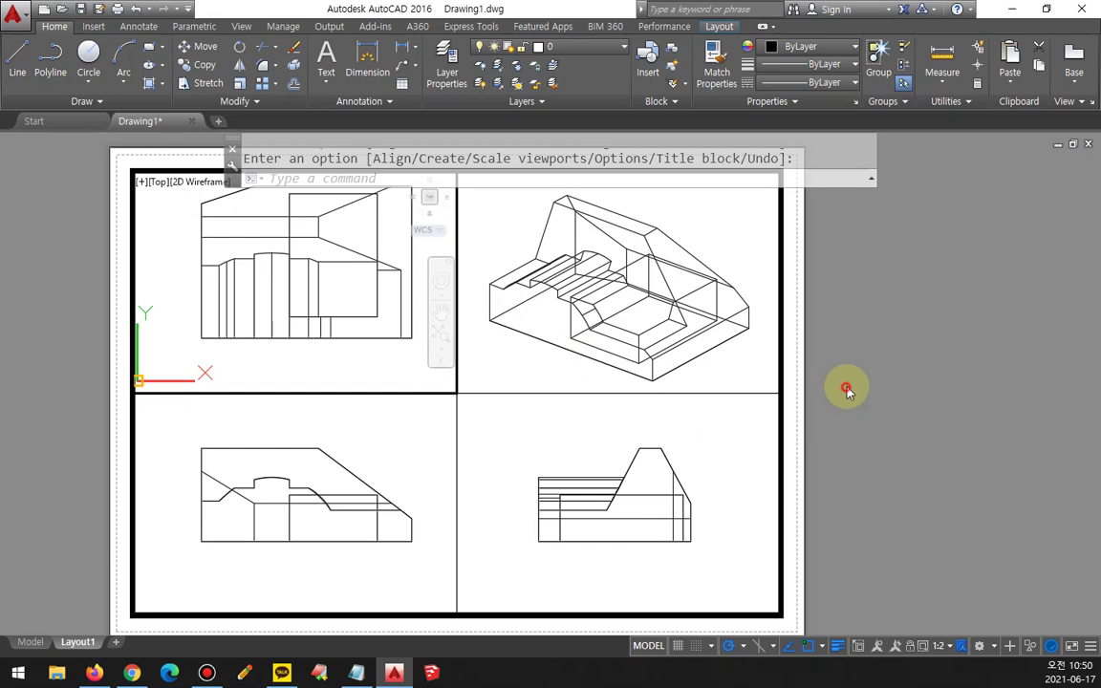
double_click(69, 336)
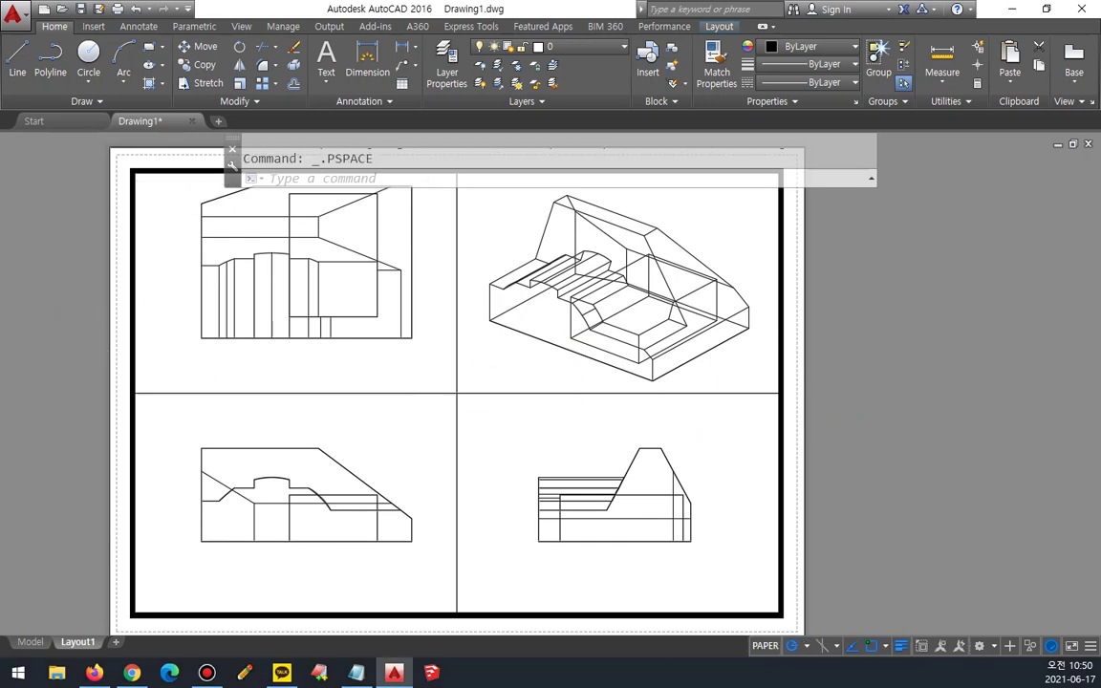
scroll(27, 366, down, 2)
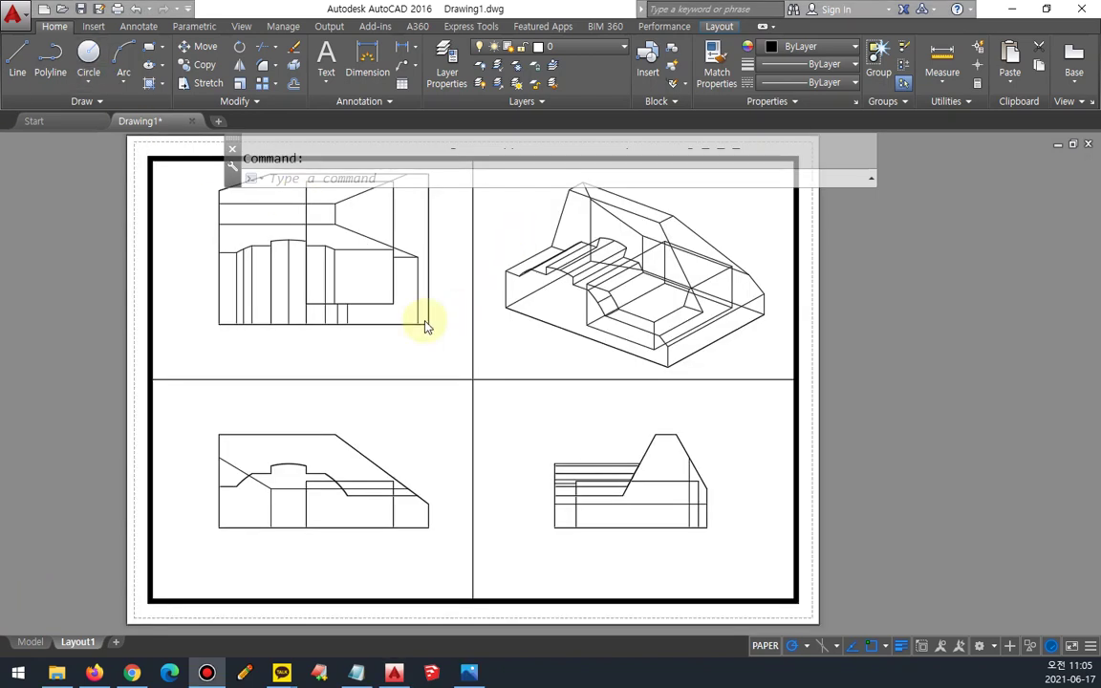
scroll(425, 319, down, 2)
middle_drag(412, 323, 433, 338)
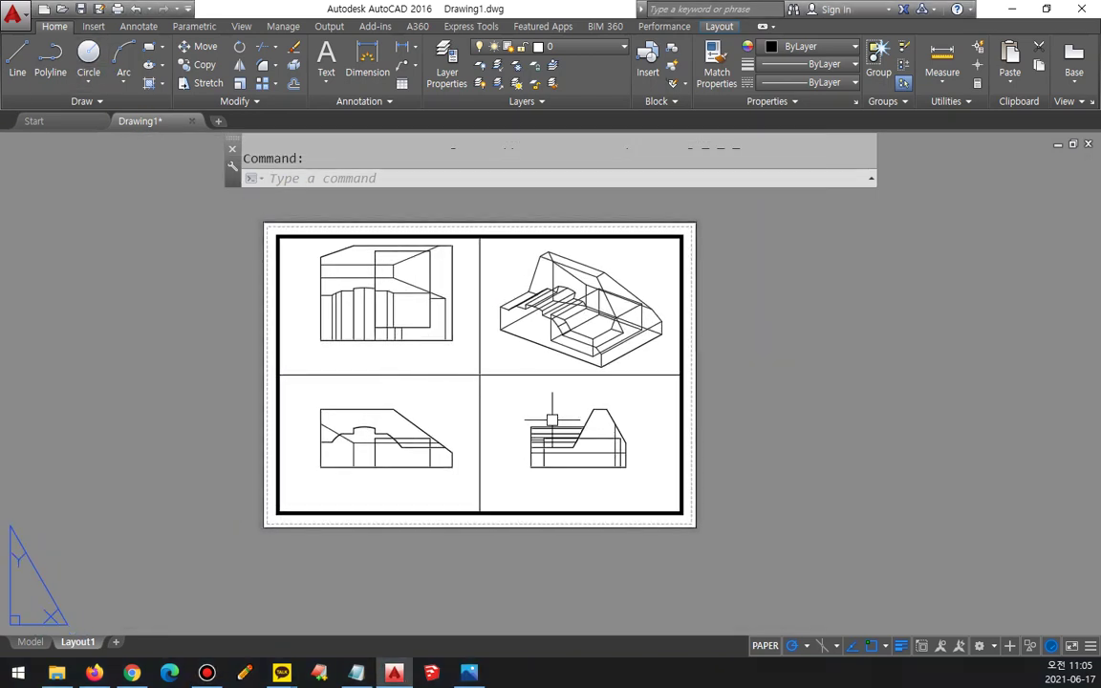
drag(483, 354, 485, 392)
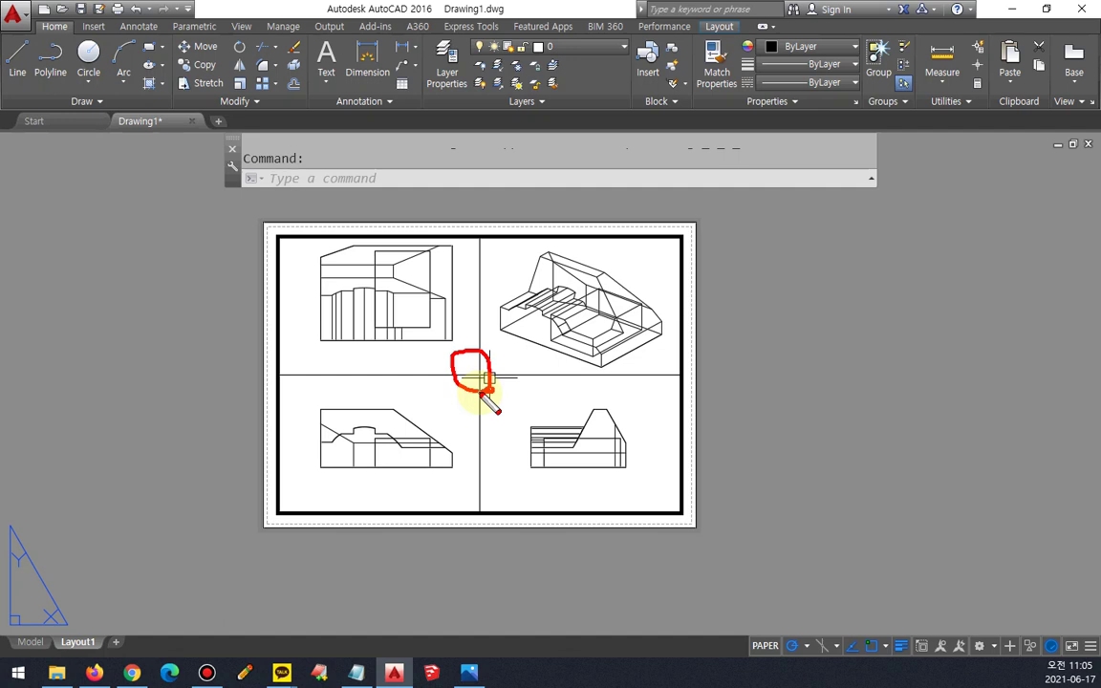
Draw a horizontal line from the front view's lower-right corner along the right view's base and a vertical line from its right edge to the top view.
scroll(455, 455, up, 2)
key(Return)
click(449, 475)
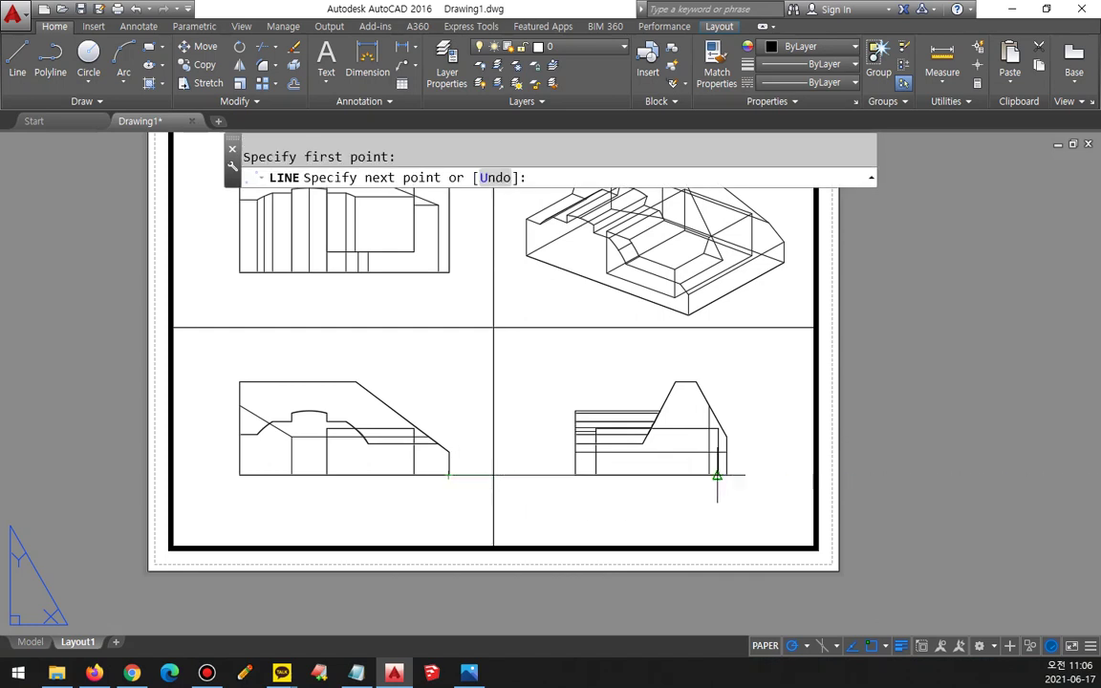
click(759, 474)
key(Return)
key(Return)
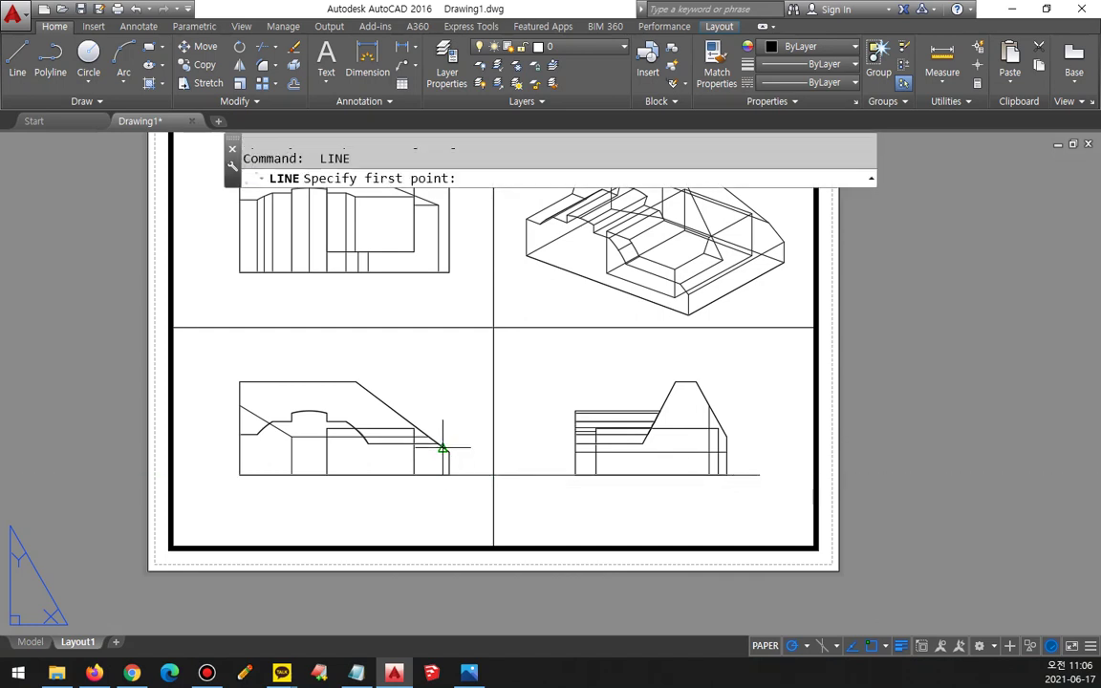
click(449, 451)
key(Escape)
scroll(592, 386, up, 3)
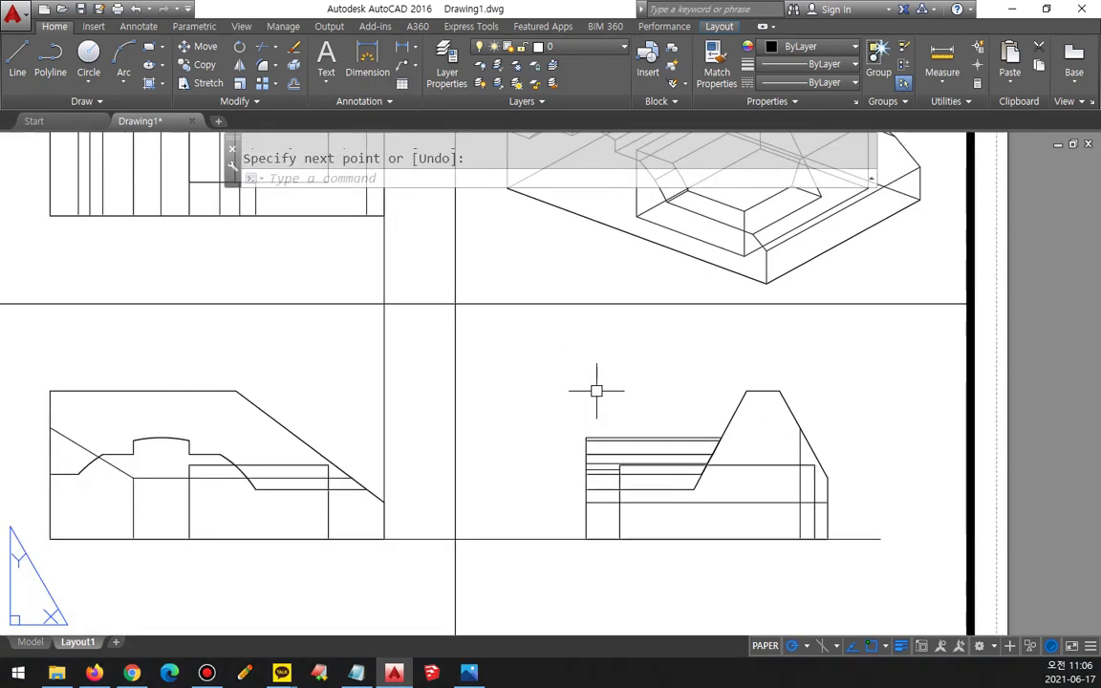
text(m)
key(Return)
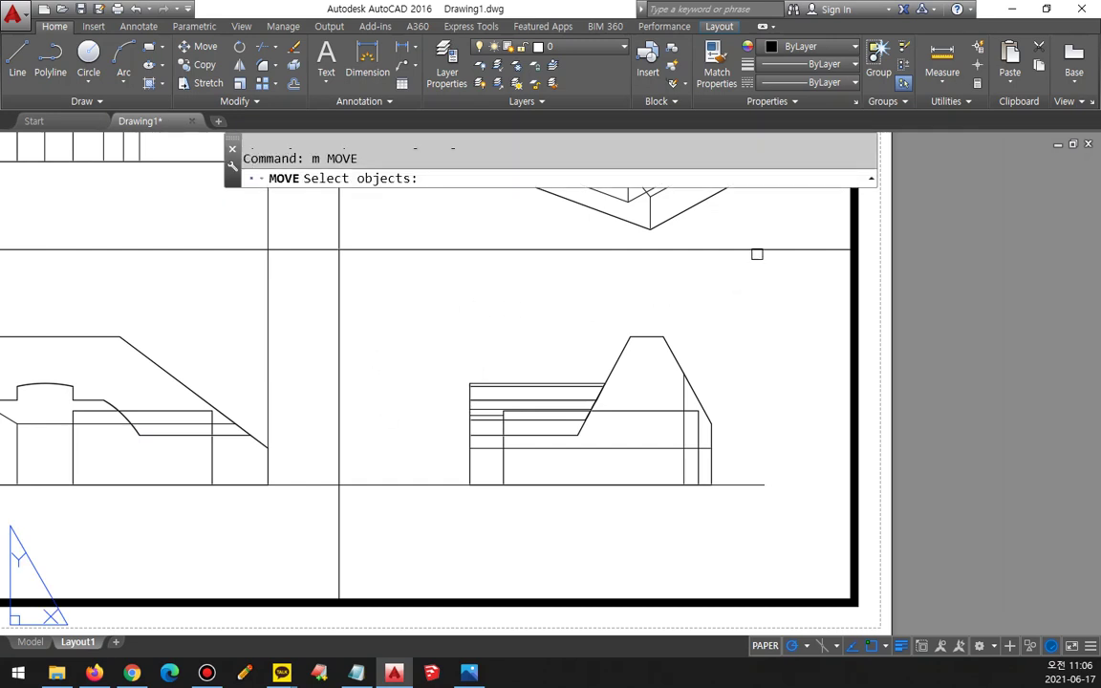
click(533, 596)
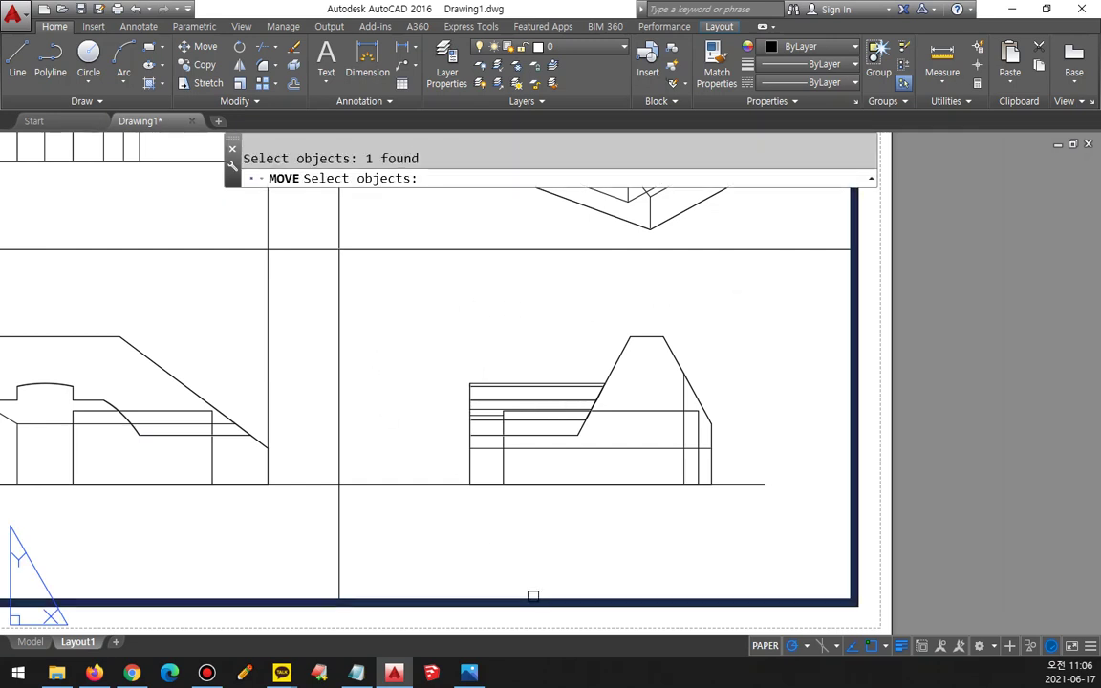
key(Escape)
Move the right view's viewport up and to the right, using the view's lower-left corner as the base point.
text(m)
key(Return)
click(798, 250)
key(Return)
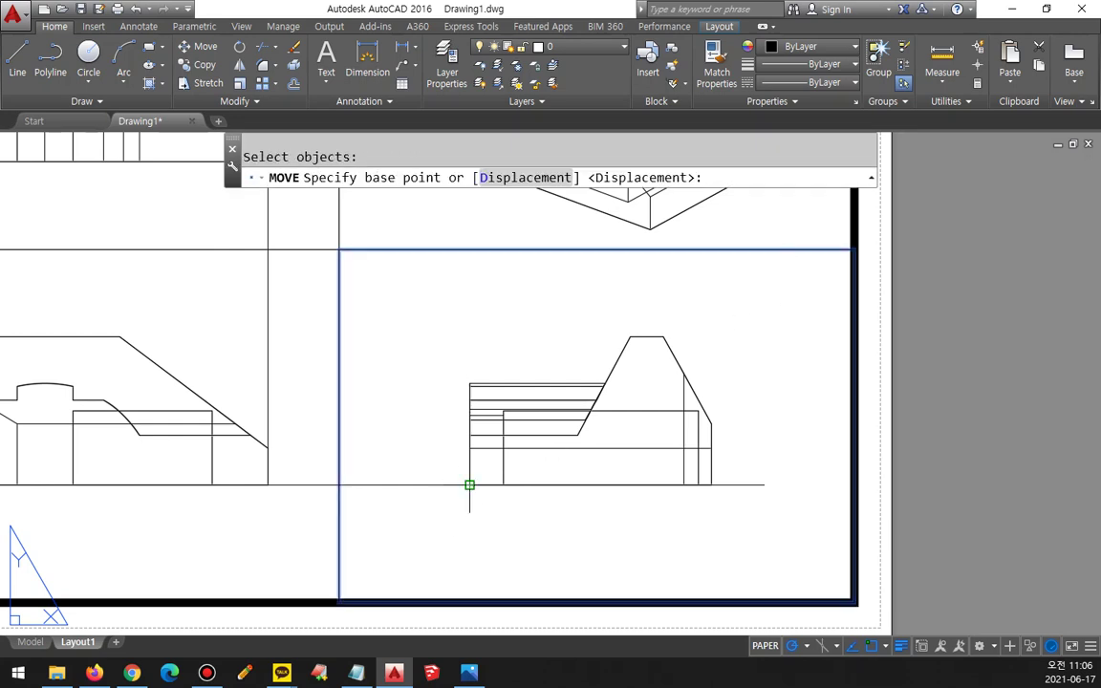
click(470, 485)
click(560, 385)
Move the right view's viewport straight down so the view's lower-left corner lands on the horizontal reference line.
key(Return)
click(568, 373)
click(458, 372)
key(Return)
click(560, 373)
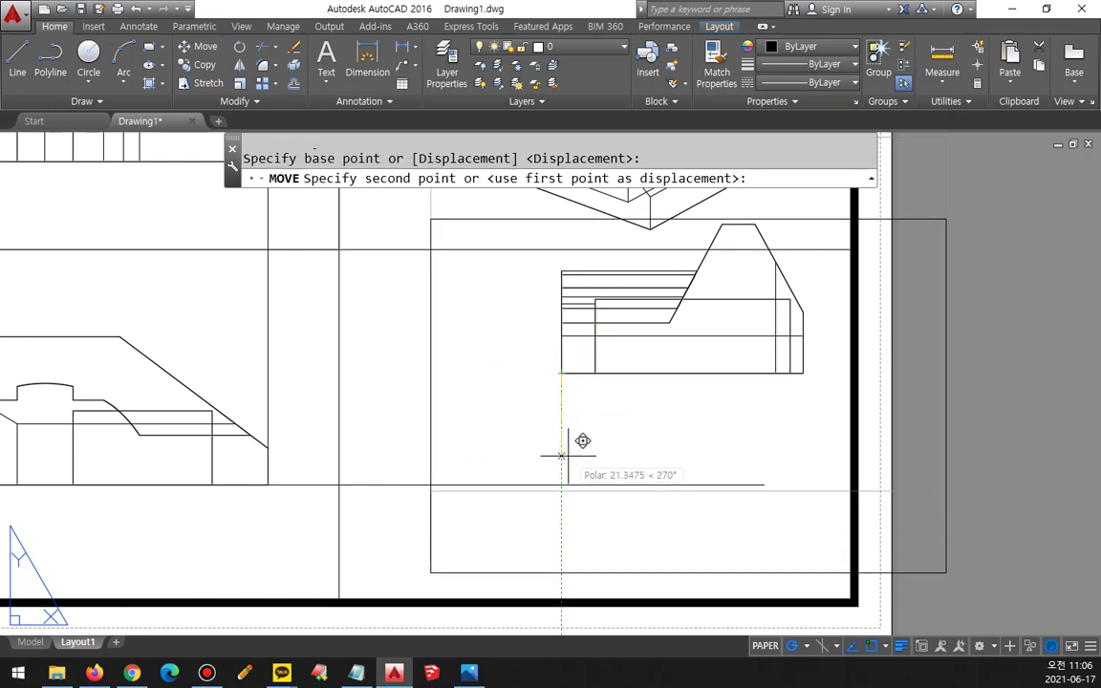
click(567, 483)
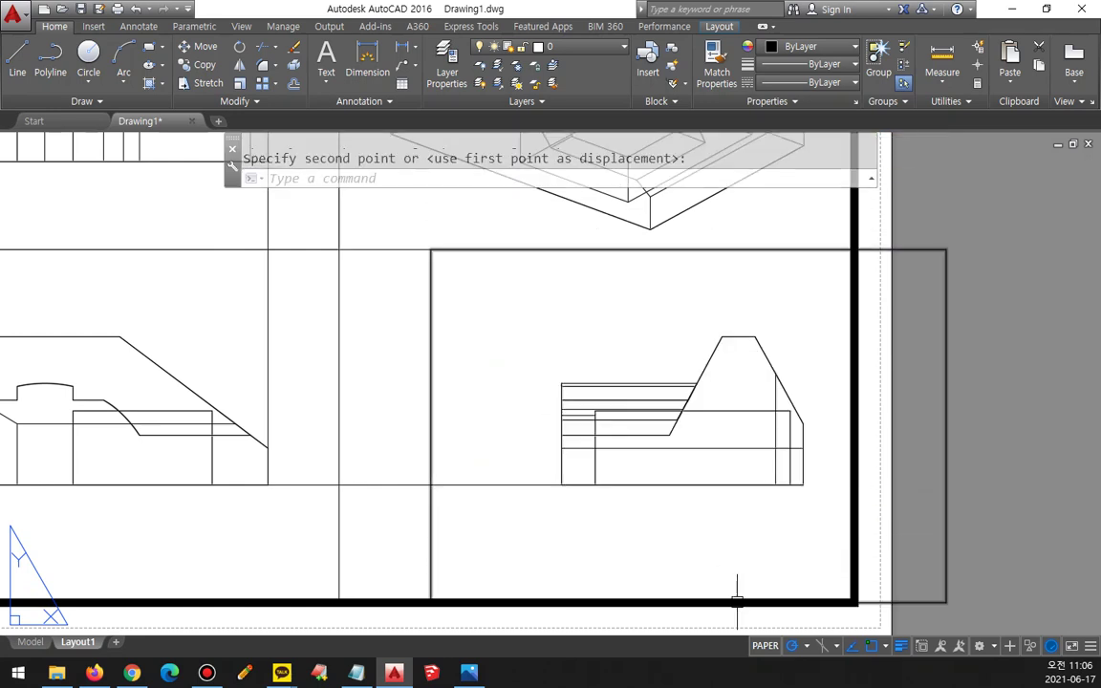
Shrink the right view's viewport frame from its upper-right and lower-left corners to fit closely around the view.
click(945, 360)
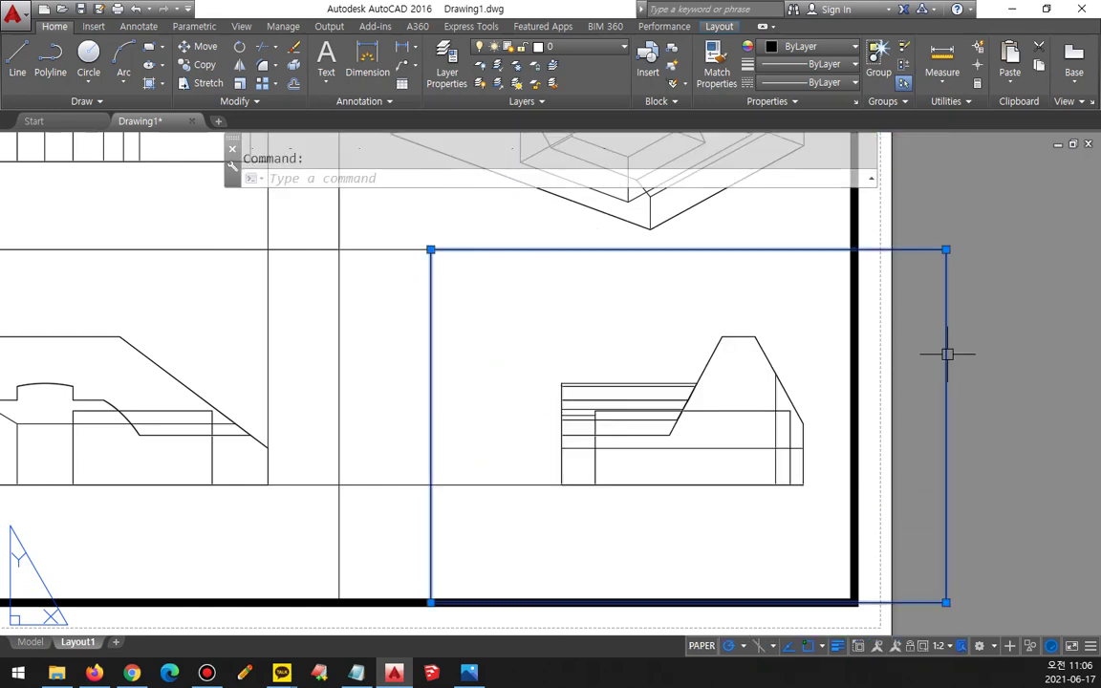
click(945, 250)
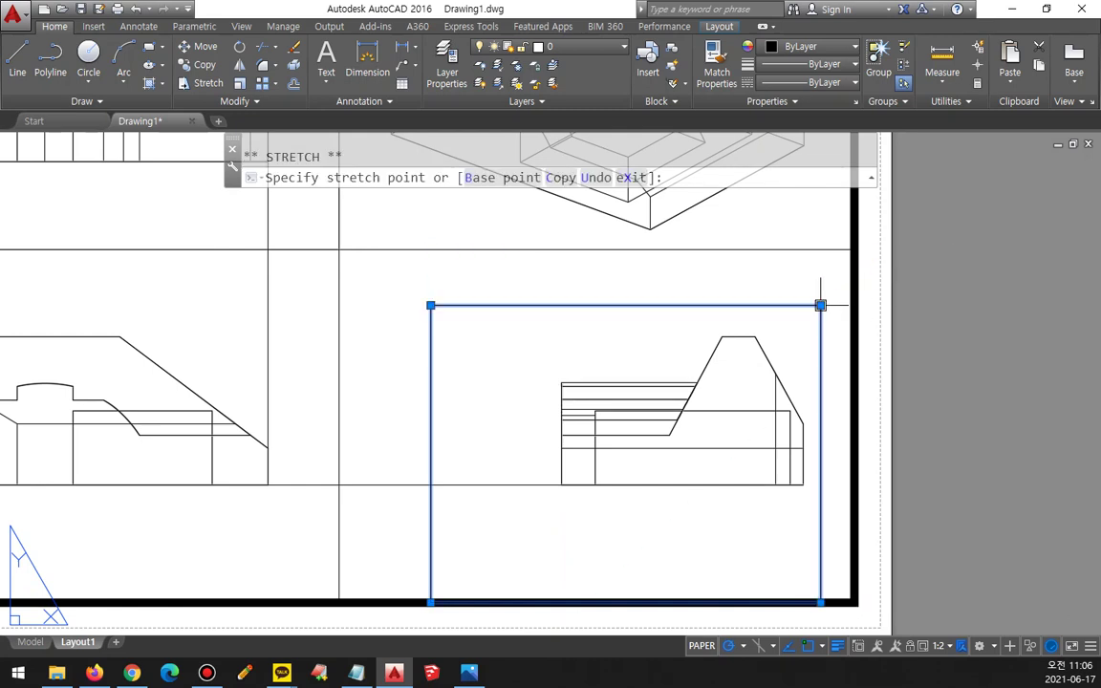
click(821, 304)
click(430, 601)
click(512, 520)
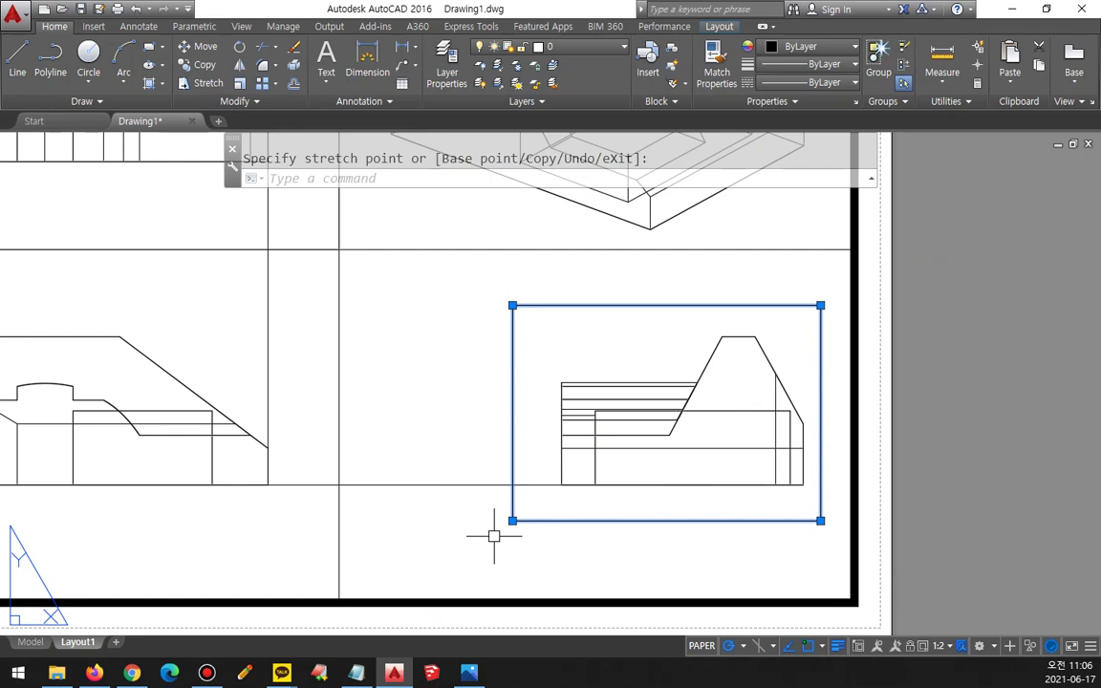
key(Escape)
Shrink the front view's viewport frame from its upper-right and lower-left corners to fit closely around the view.
scroll(402, 483, down, 2)
click(362, 399)
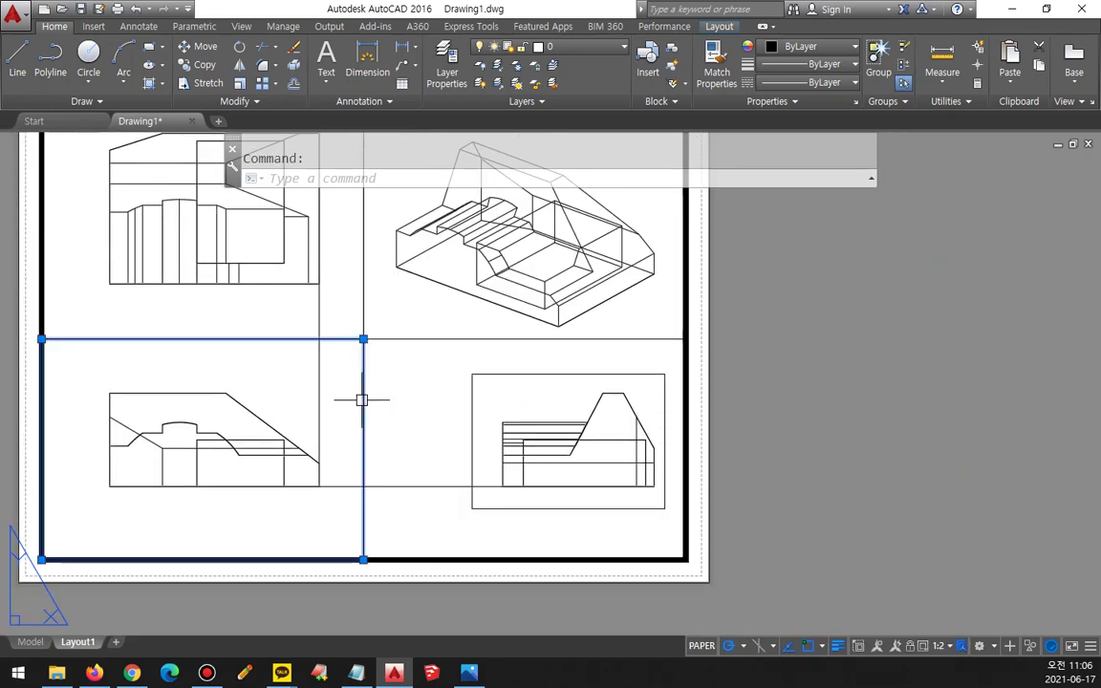
click(363, 338)
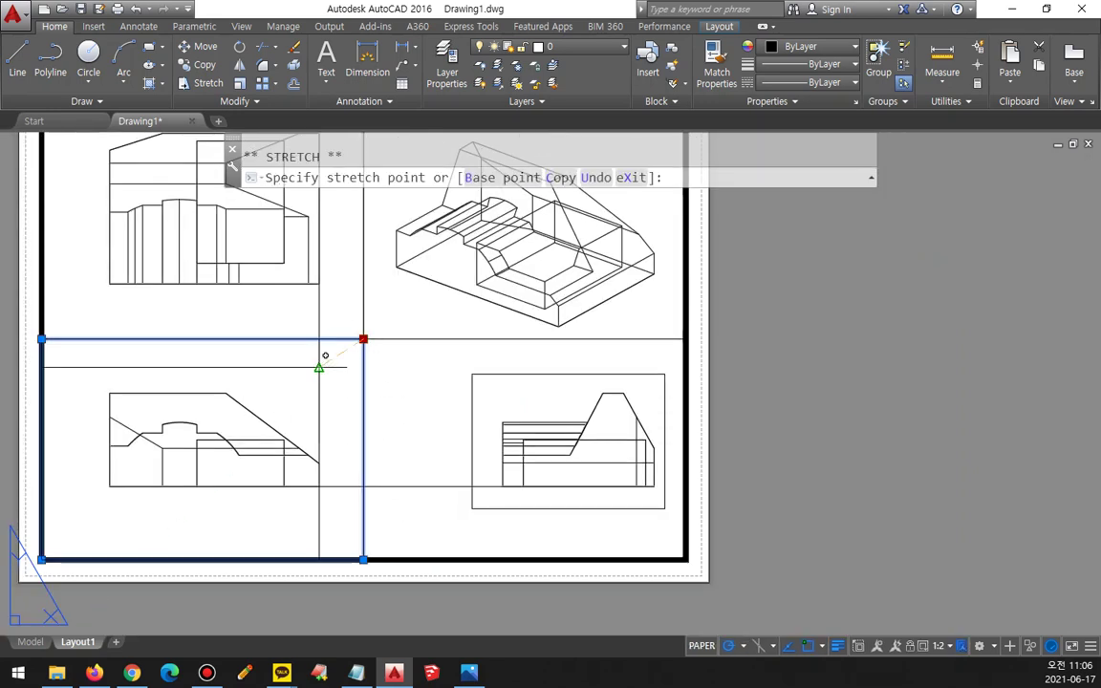
click(323, 361)
click(42, 559)
click(85, 516)
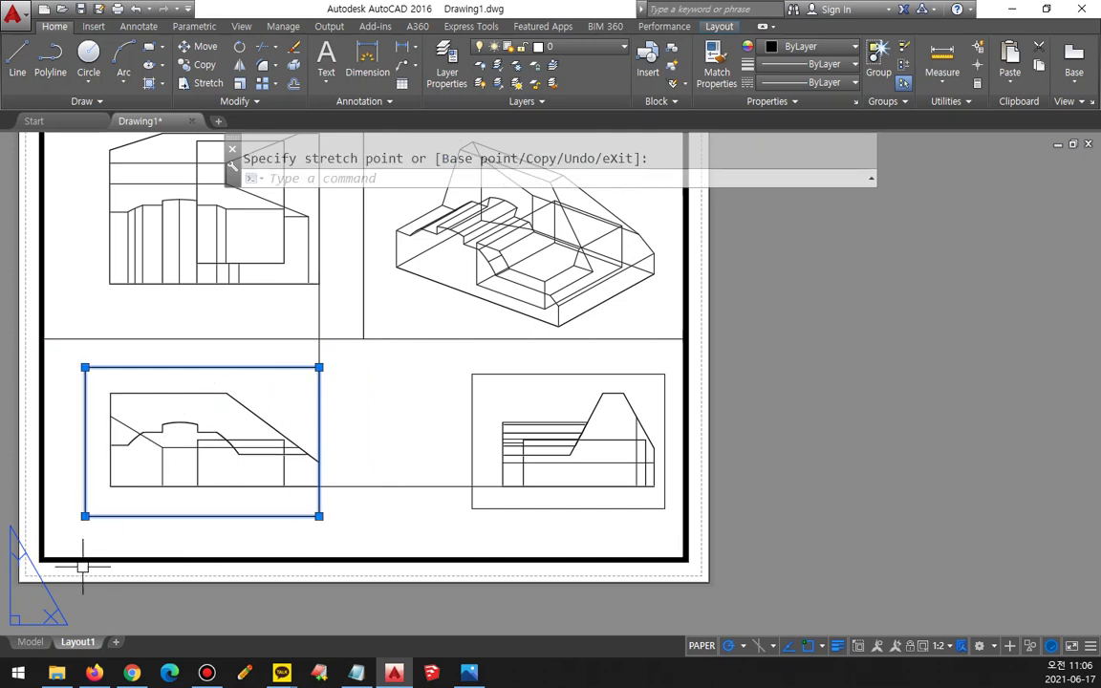
key(Escape)
Erase the horizontal and vertical reference lines between the views.
middle_drag(361, 425, 327, 442)
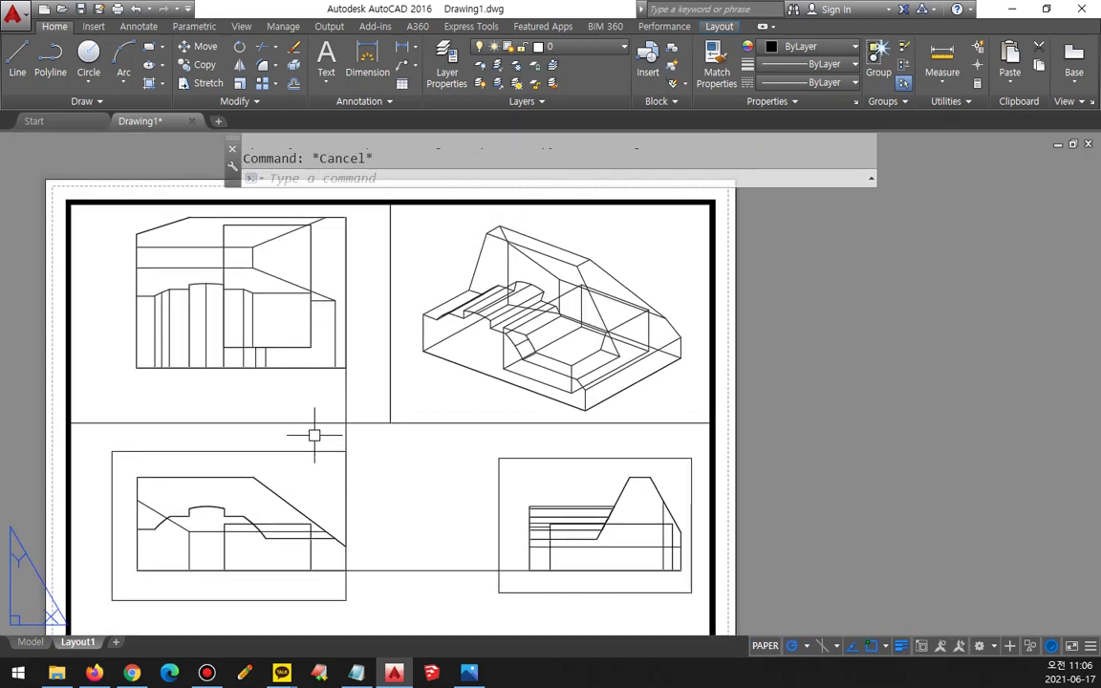
click(348, 432)
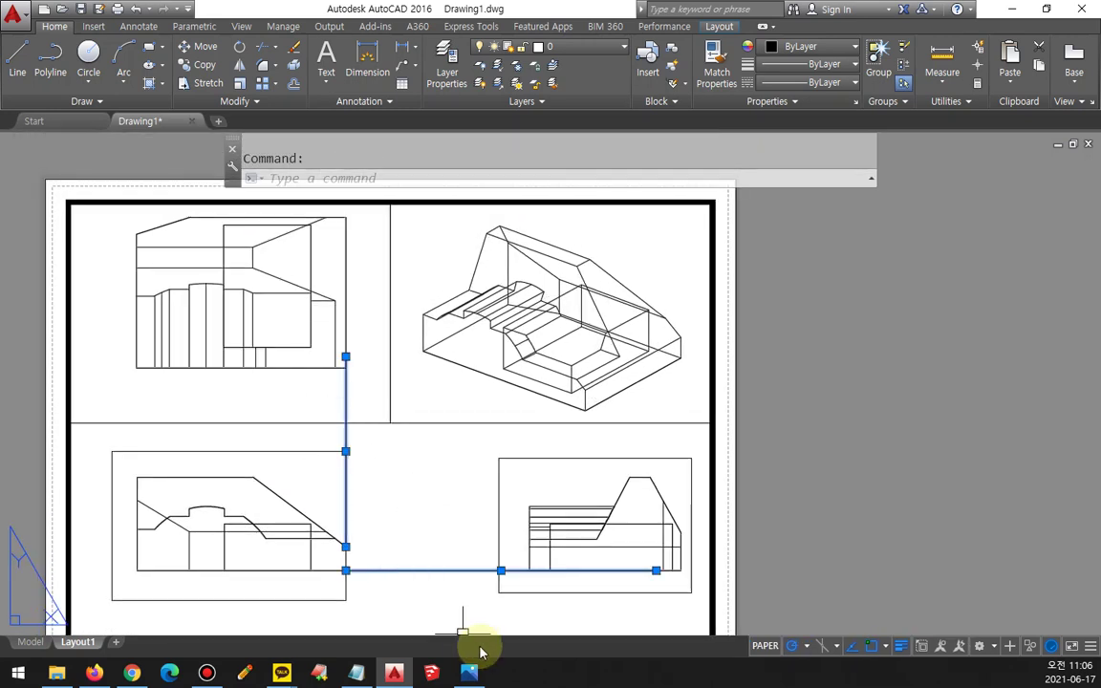
text(e)
key(Return)
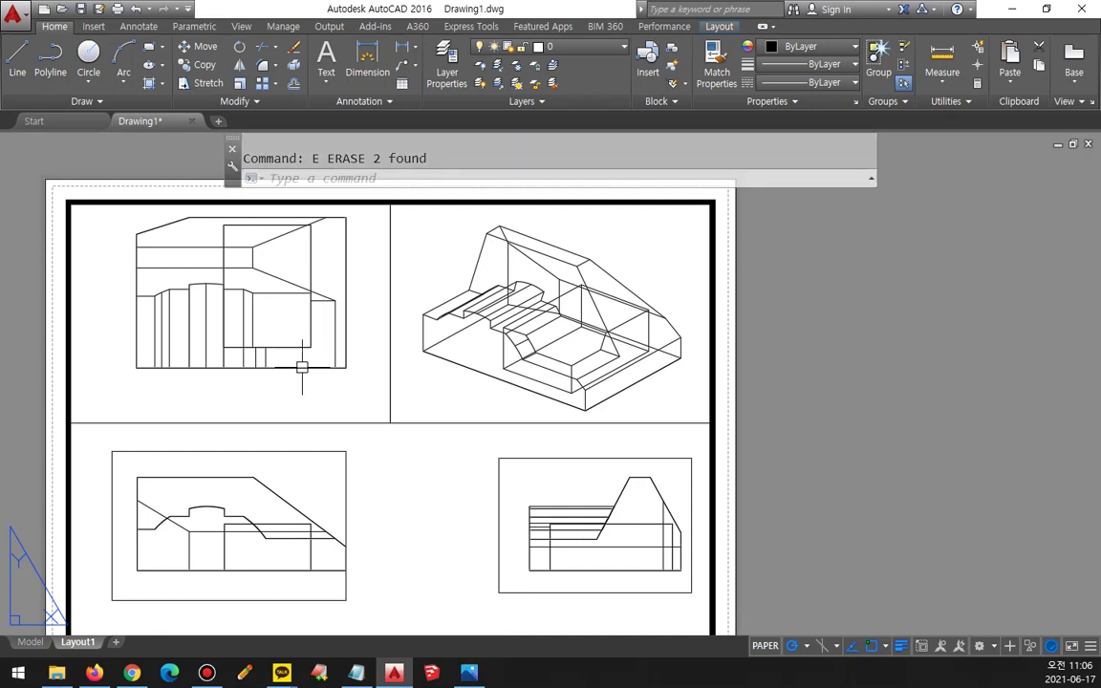
Widen the front view's viewport to the right so its frame clears the view's right edge.
click(346, 461)
click(346, 451)
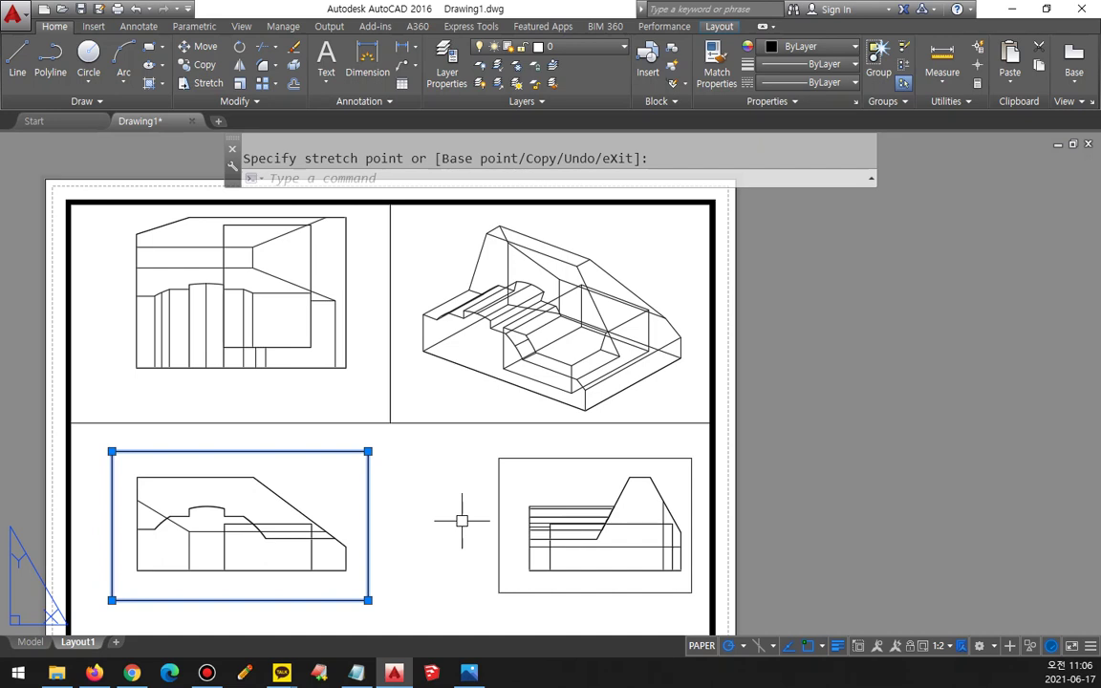
key(Escape)
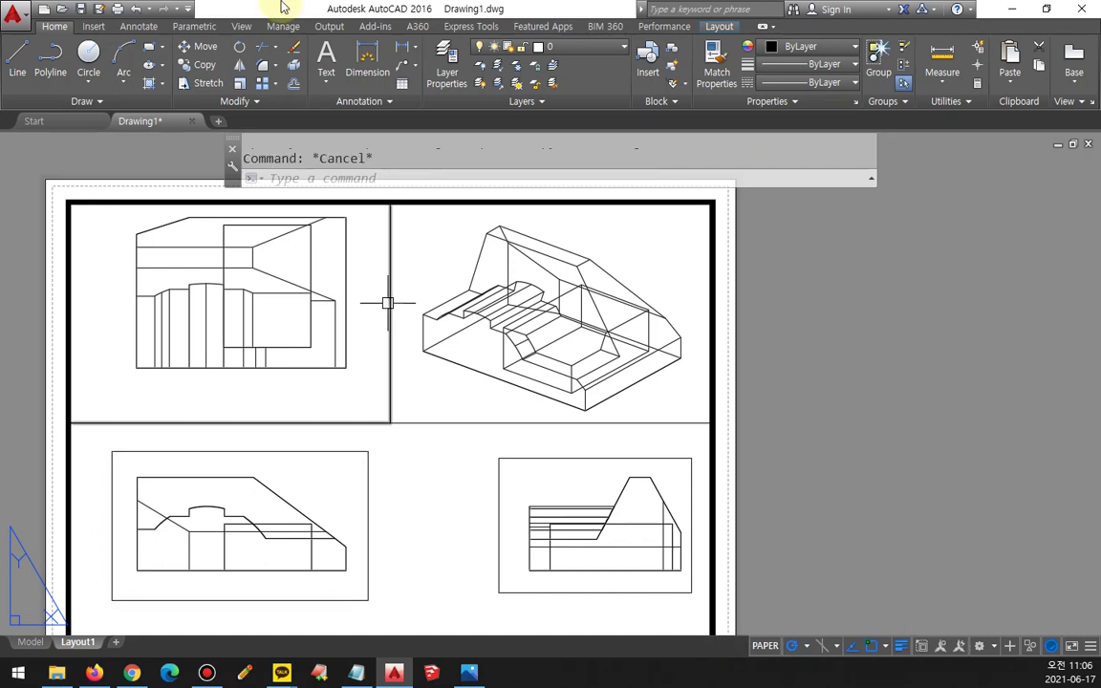
Create a layer named mv and freeze it.
click(435, 61)
click(131, 66)
text(m)
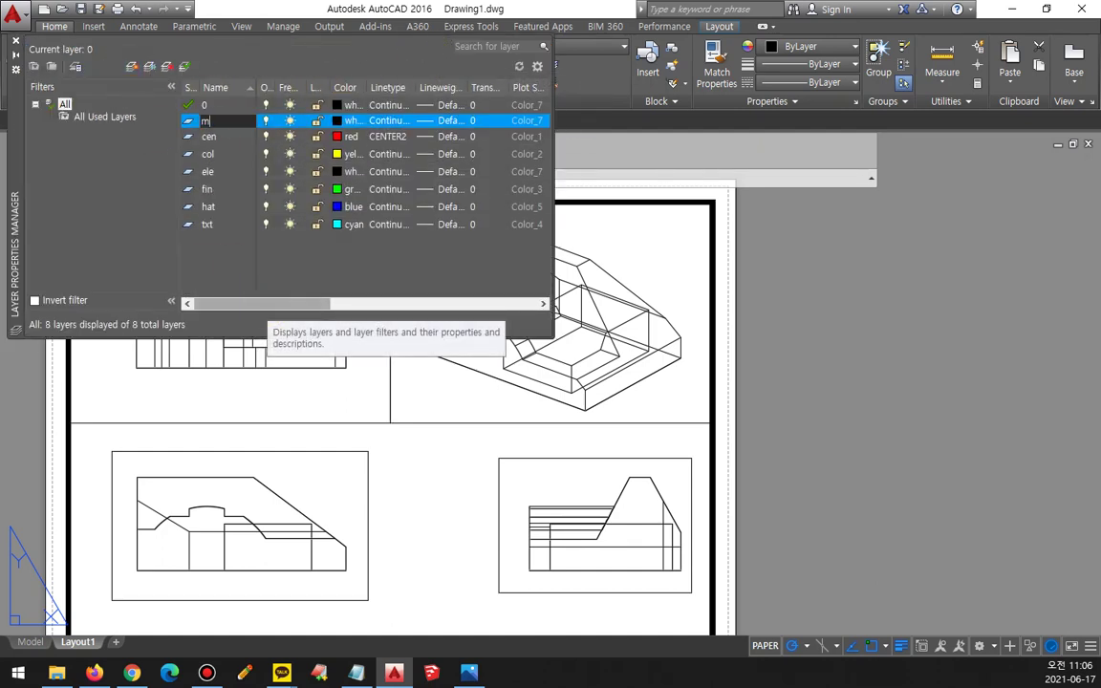
text(v)
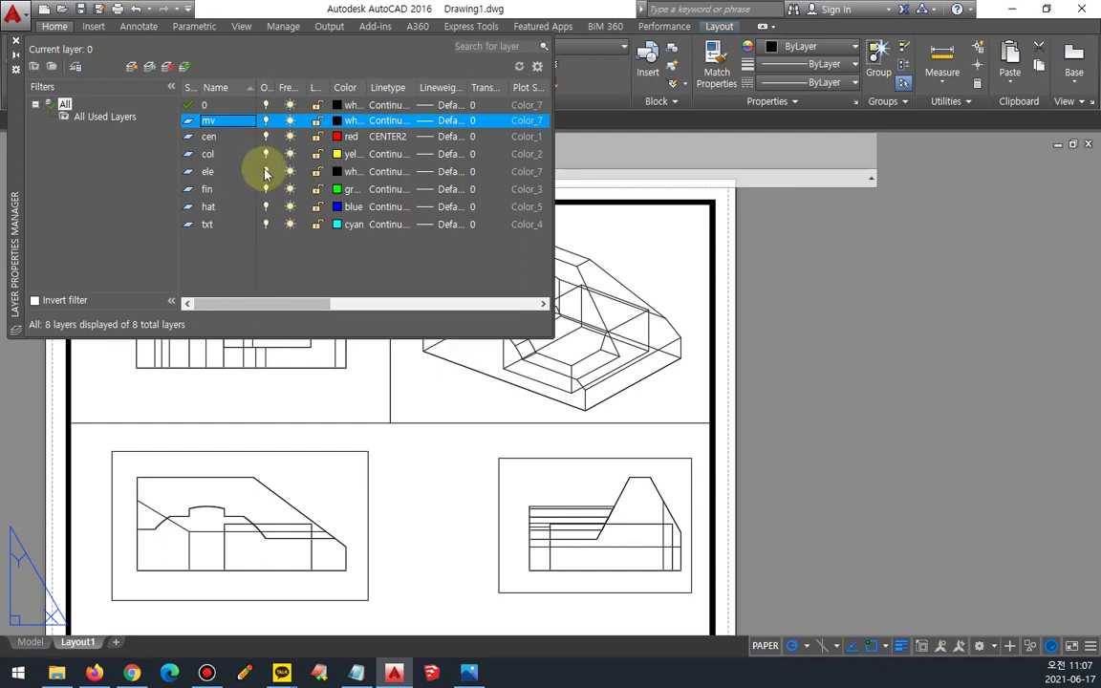
key(Return)
click(290, 120)
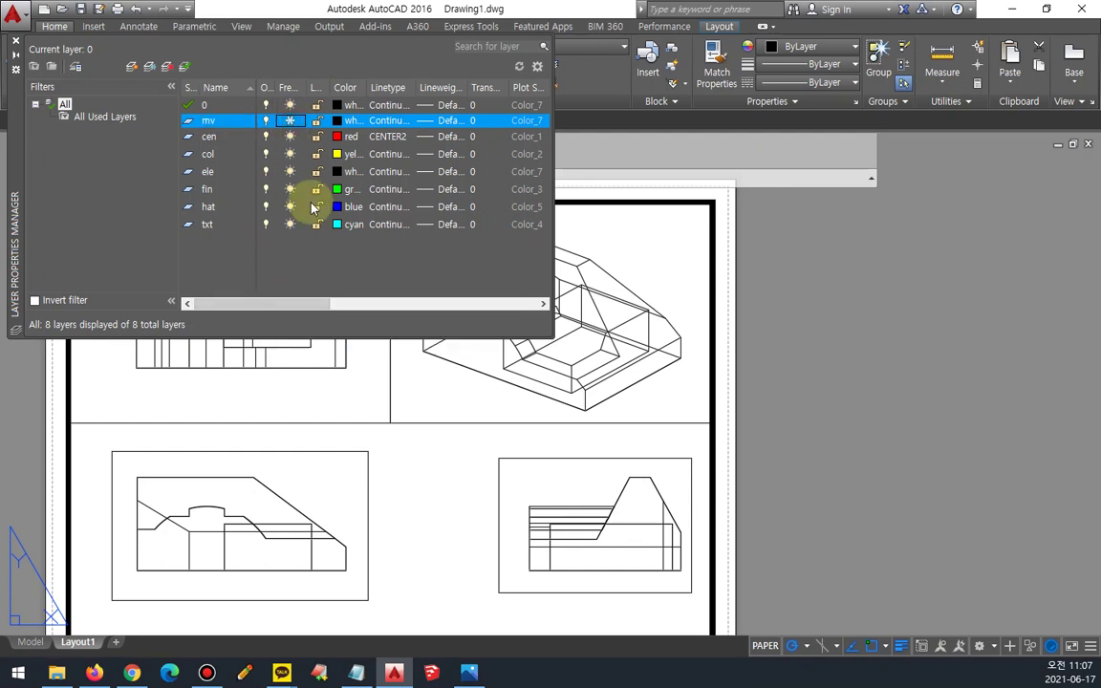
click(15, 41)
Select all four viewport frames and assign them to the frozen mv layer.
click(428, 468)
click(369, 398)
click(501, 455)
click(417, 392)
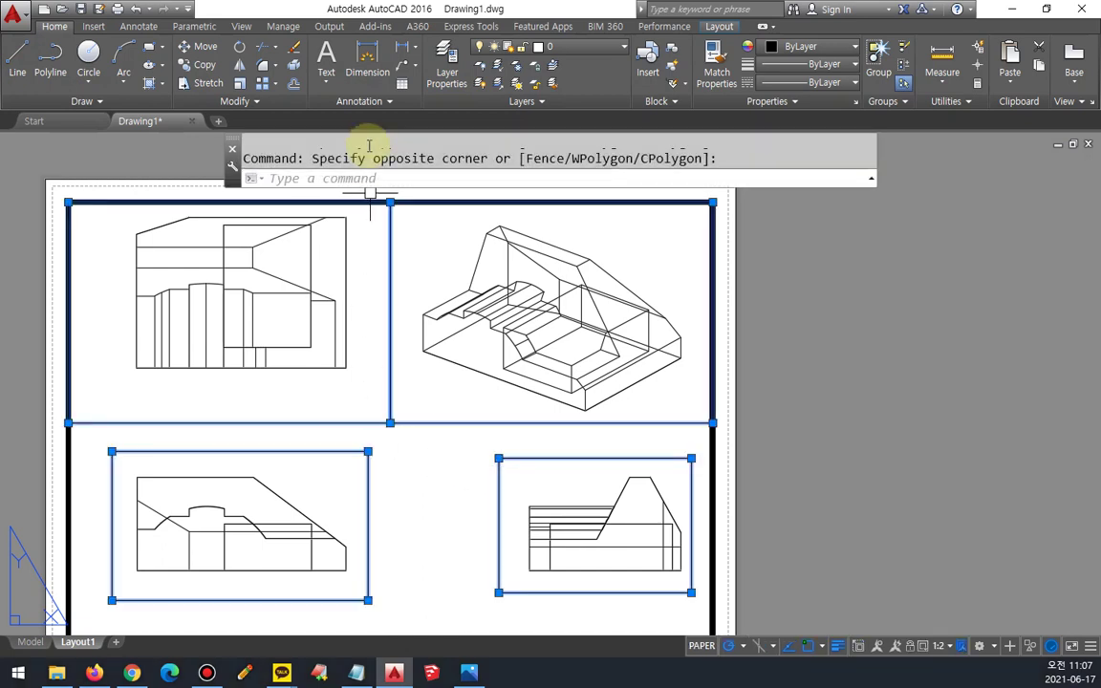
click(569, 47)
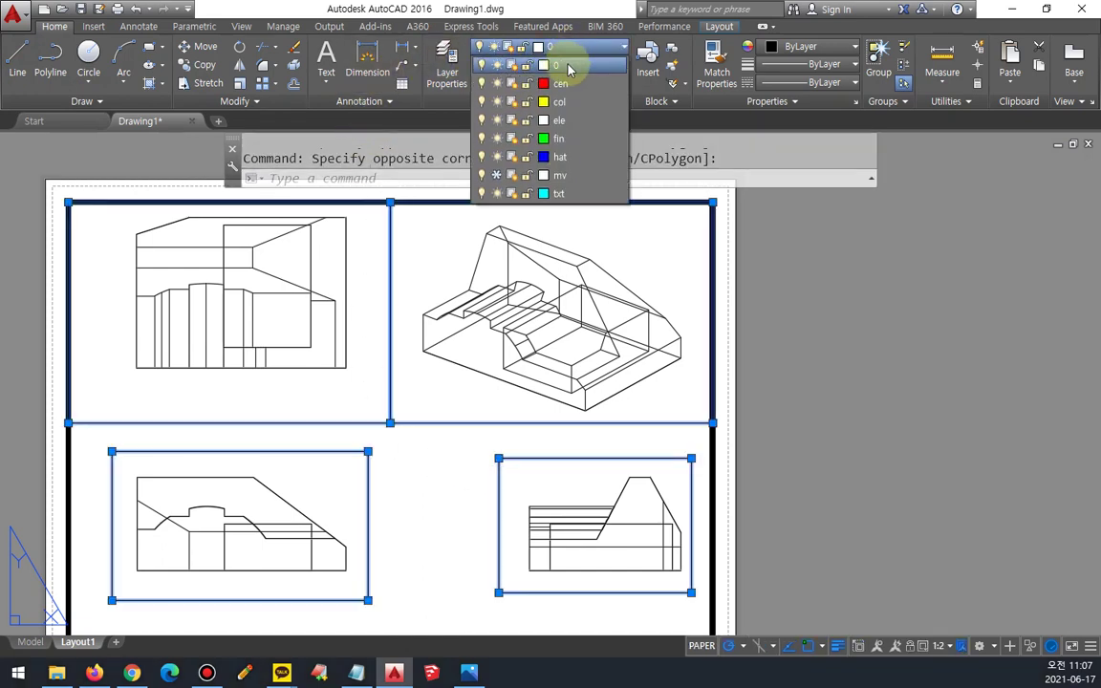
click(559, 176)
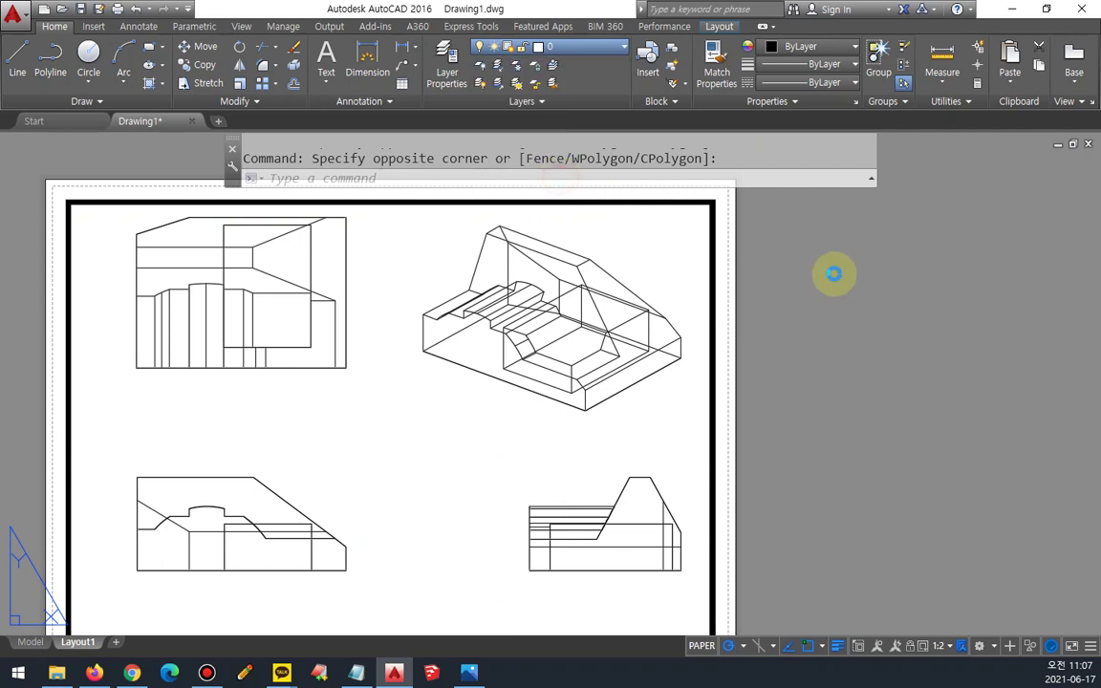
Add a linear dimension across the full width of the top view, placed below its lower edge.
key(Return)
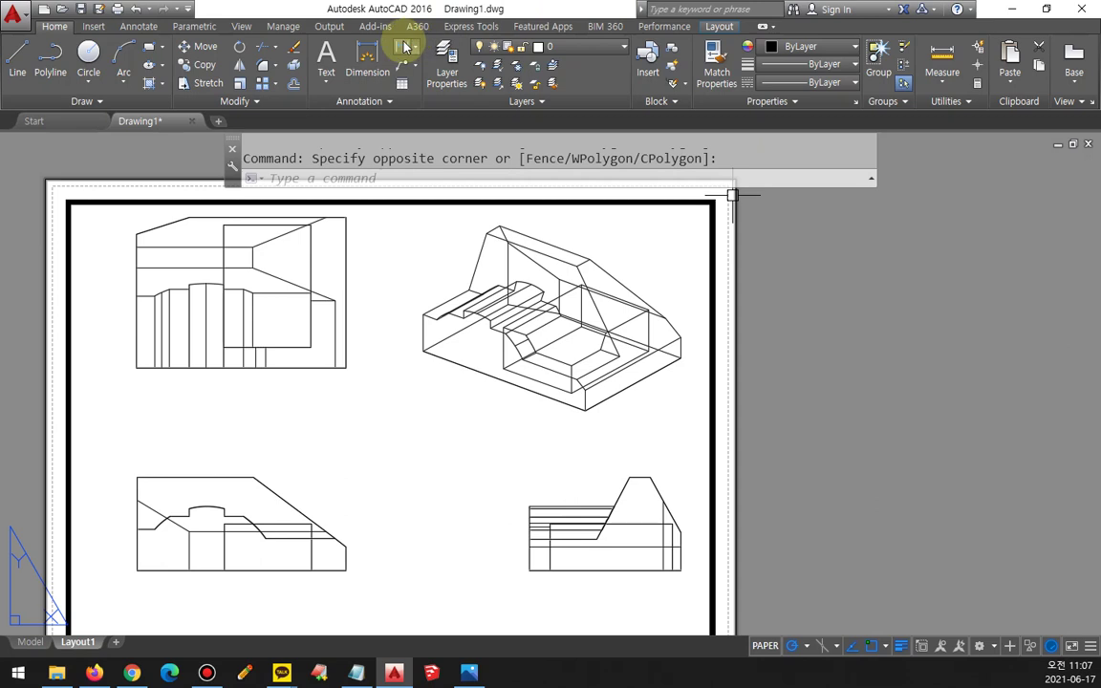
click(368, 65)
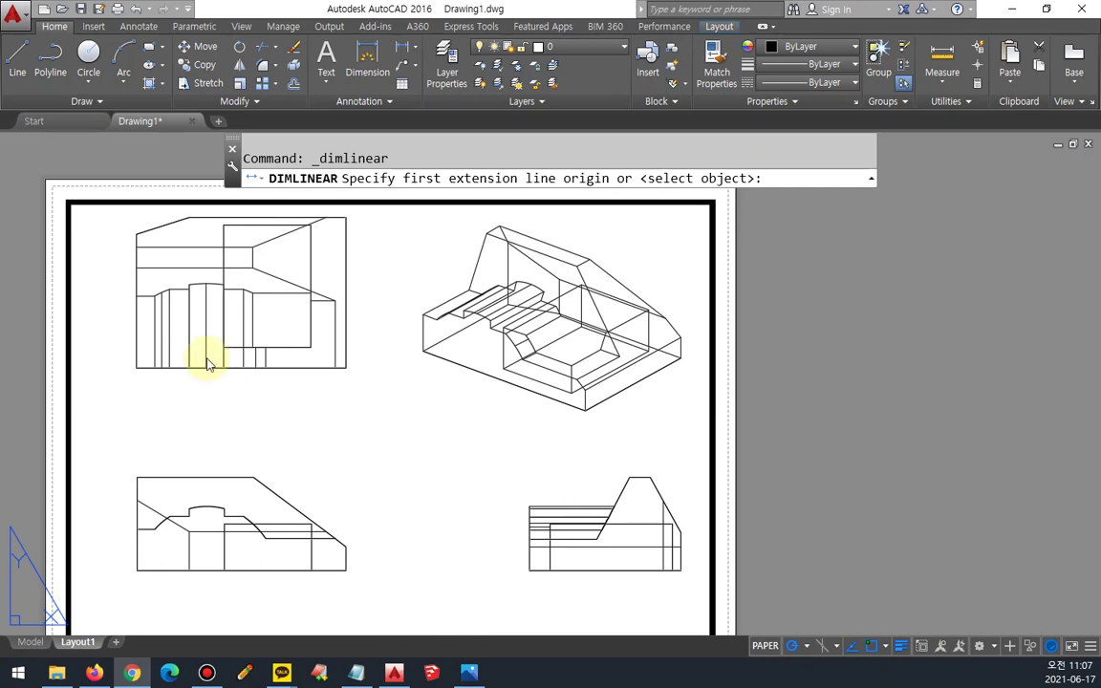
scroll(201, 372, up, 2)
click(86, 370)
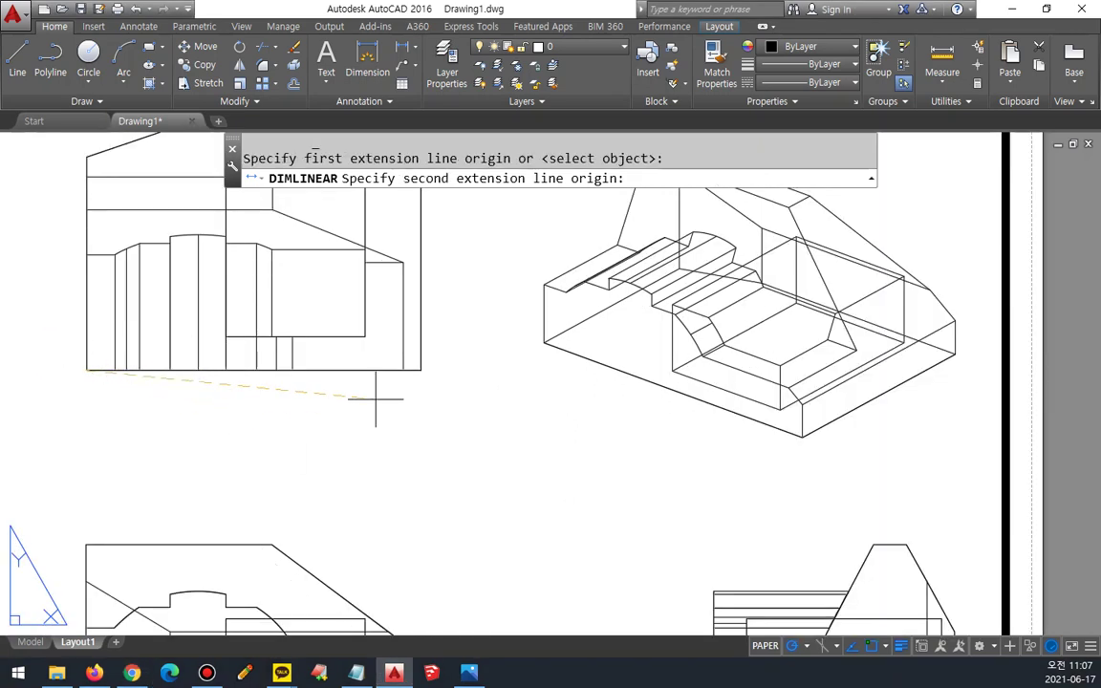
click(420, 370)
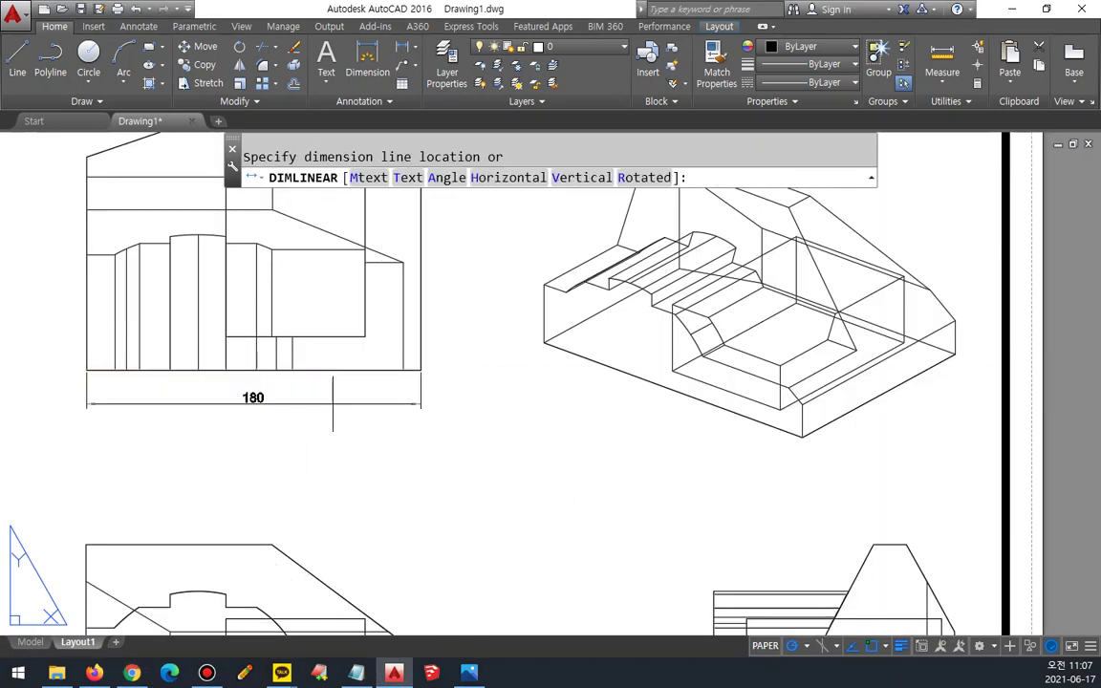
click(329, 403)
Add a horizontal linear dimension across the front view's sloped edge, placed above the view.
scroll(274, 449, up, 2)
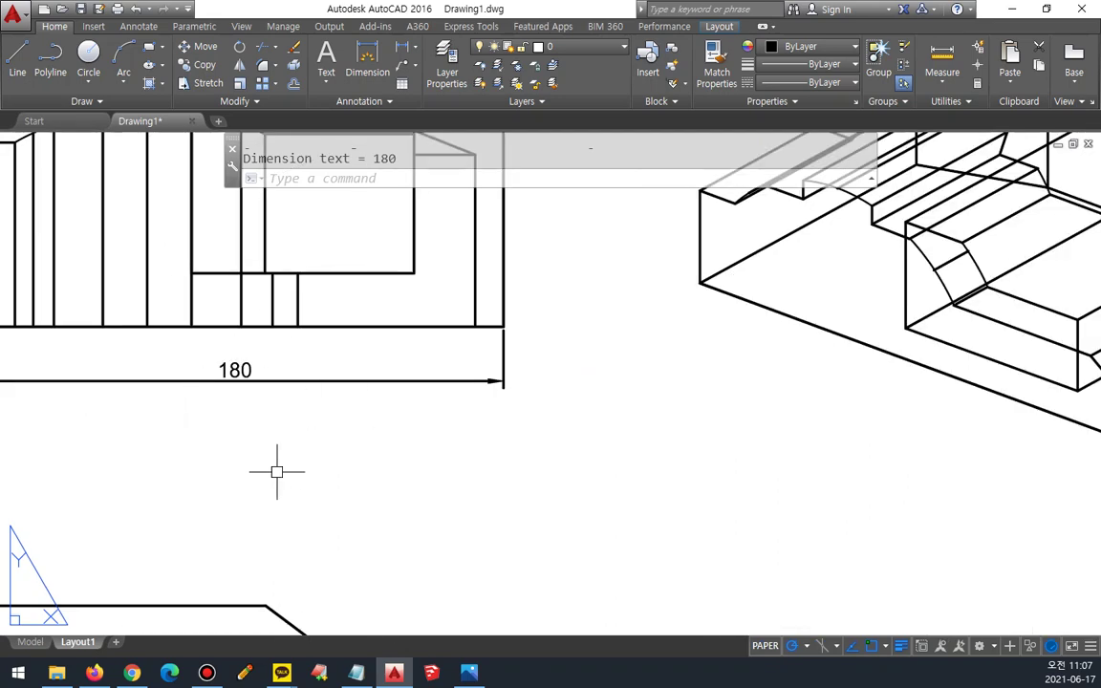
scroll(273, 470, down, 2)
middle_drag(290, 393, 306, 277)
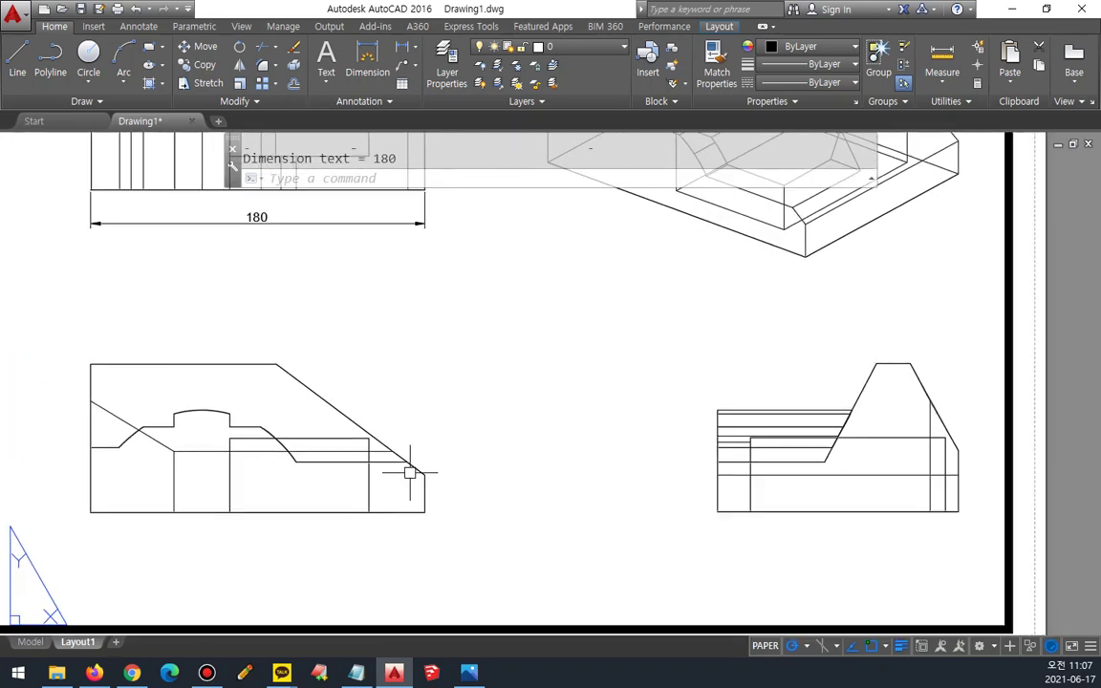
key(Return)
click(425, 475)
click(277, 364)
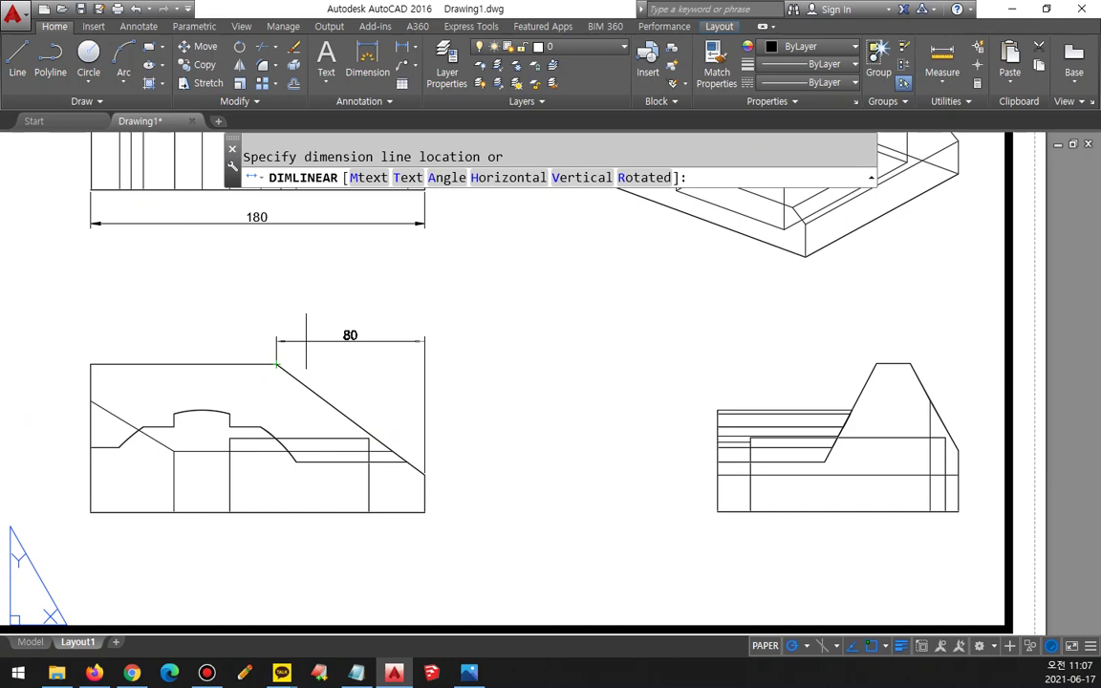
click(287, 341)
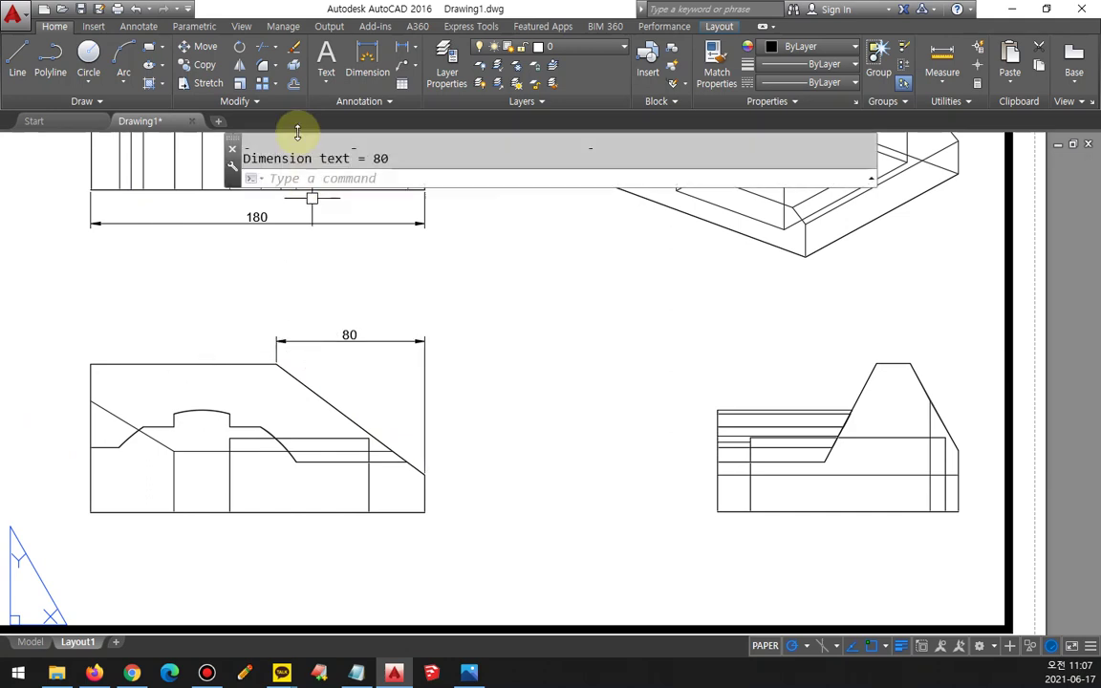
Continue the front view's dimension chain from the slope to both edges of the raised arc-topped section.
click(139, 26)
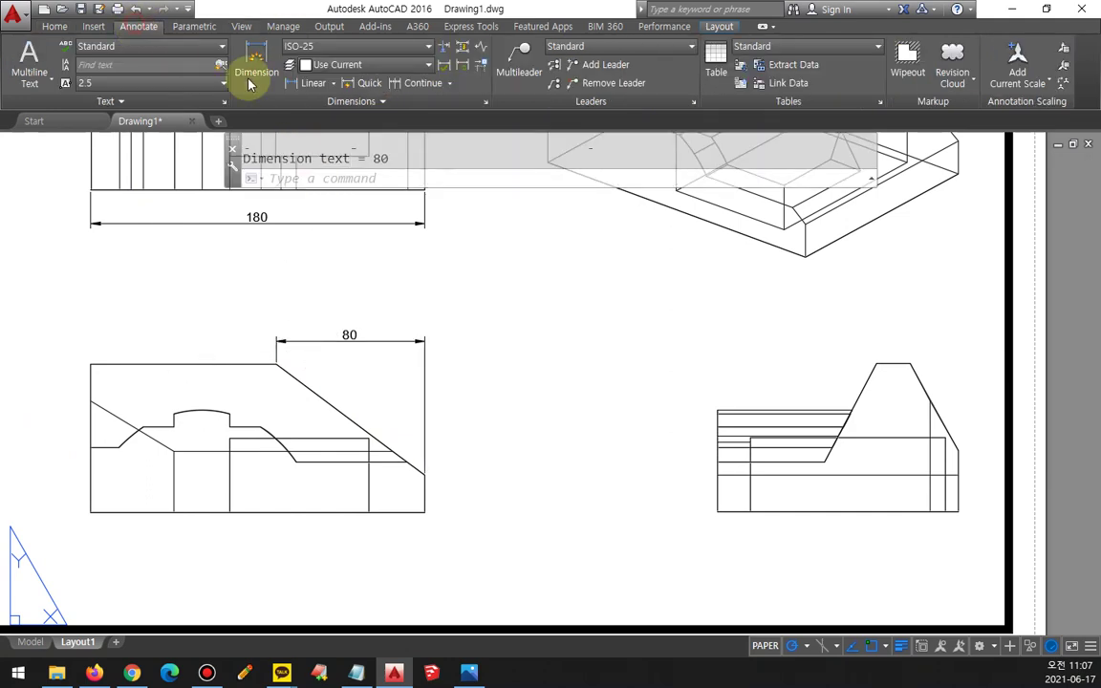
click(395, 83)
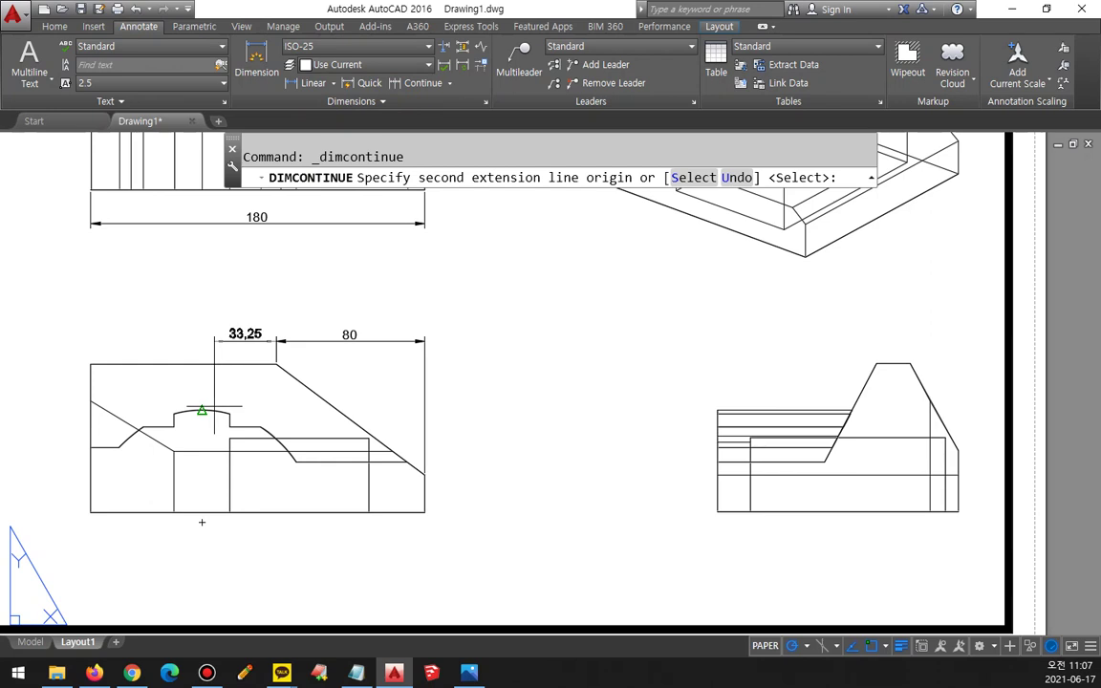
click(229, 414)
click(174, 412)
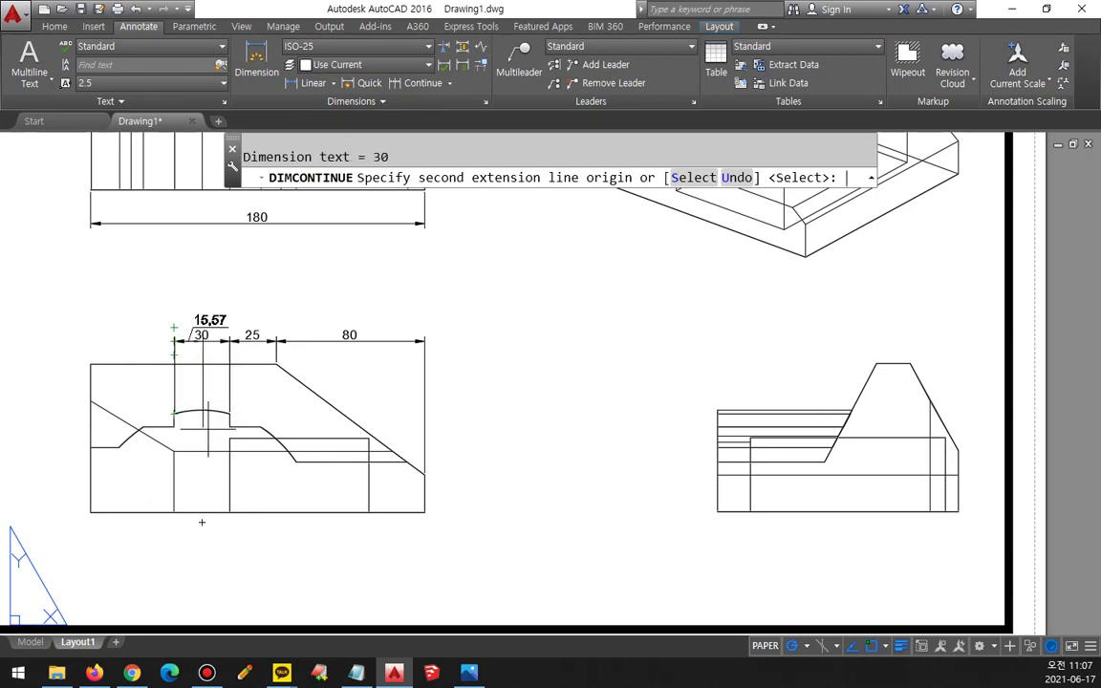
key(Return)
click(253, 342)
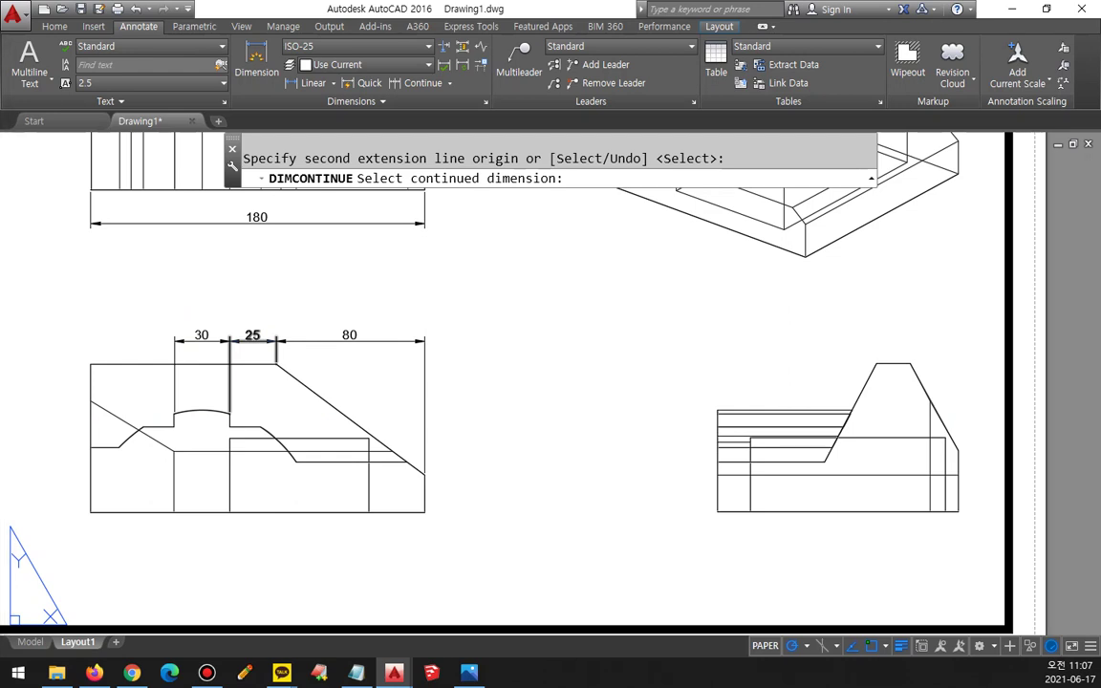
key(Escape)
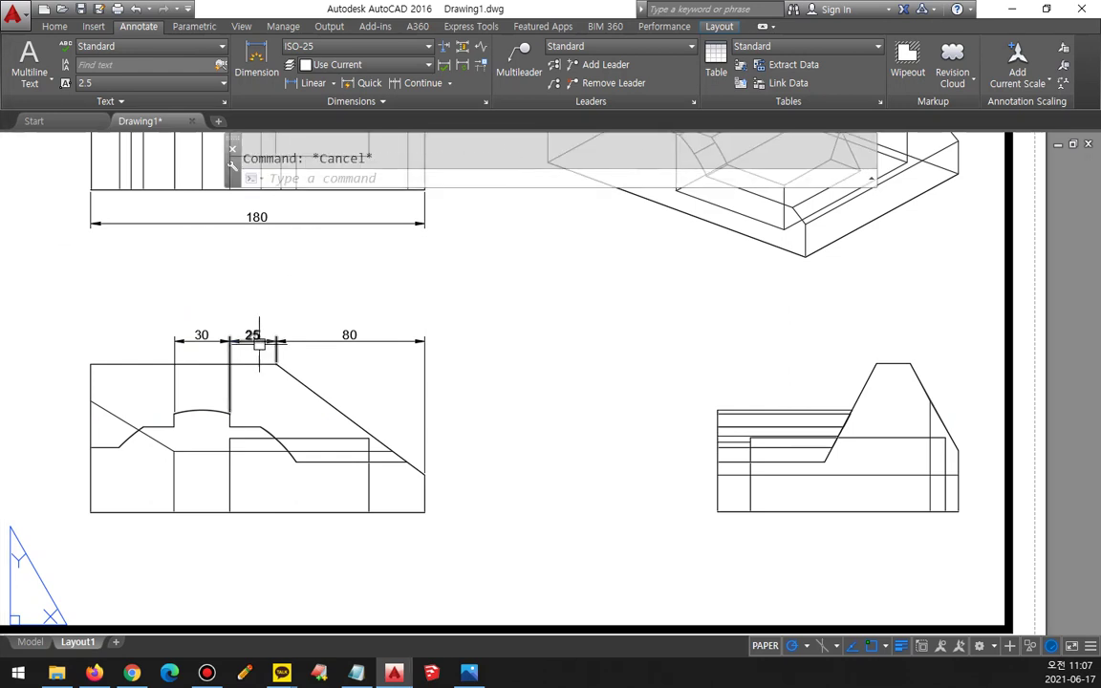
Erase the dimension between the raised section and the slope in the front view.
click(252, 340)
text(e)
key(Return)
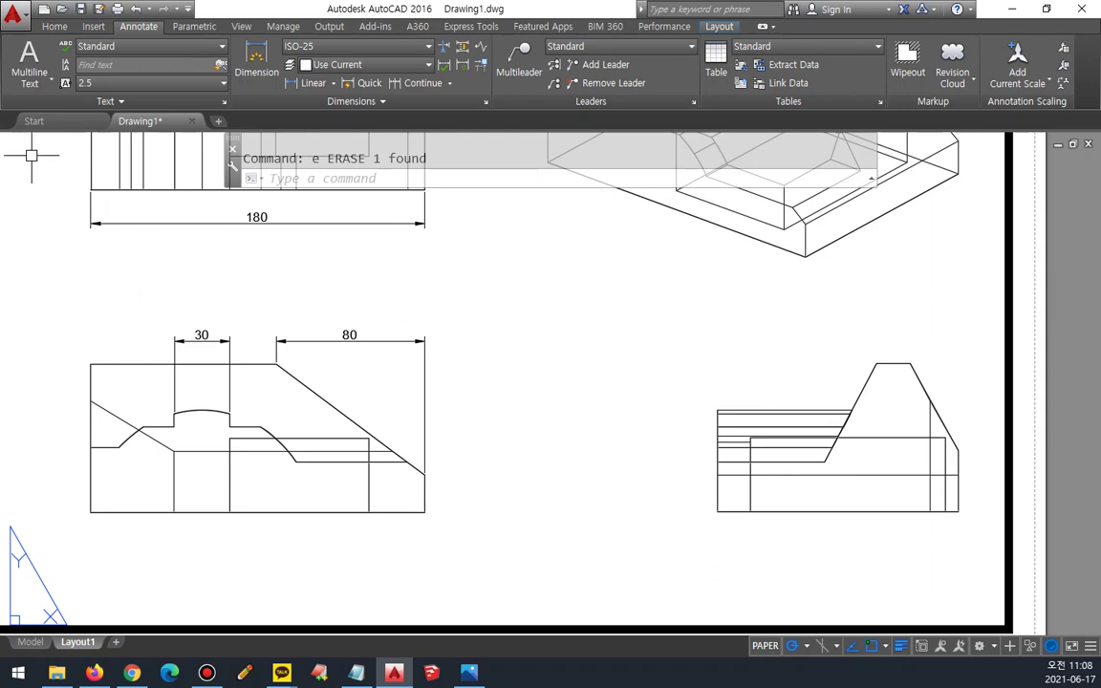
Add a vertical linear dimension for the height of the front view's sloped edge, placed to its right.
click(314, 84)
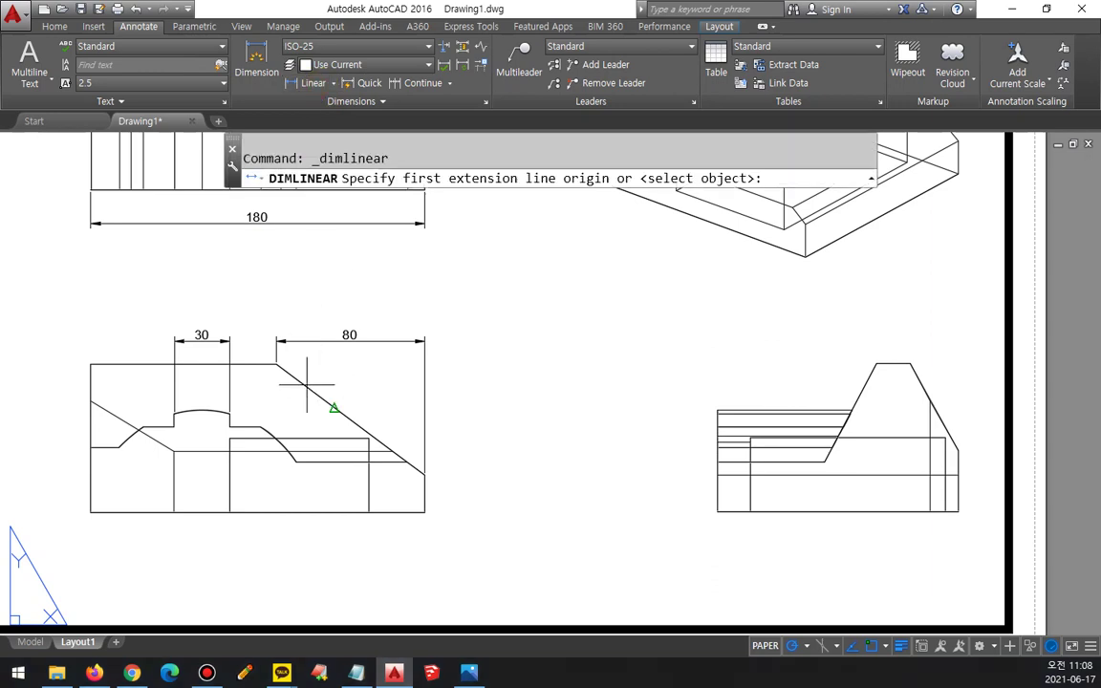
click(277, 364)
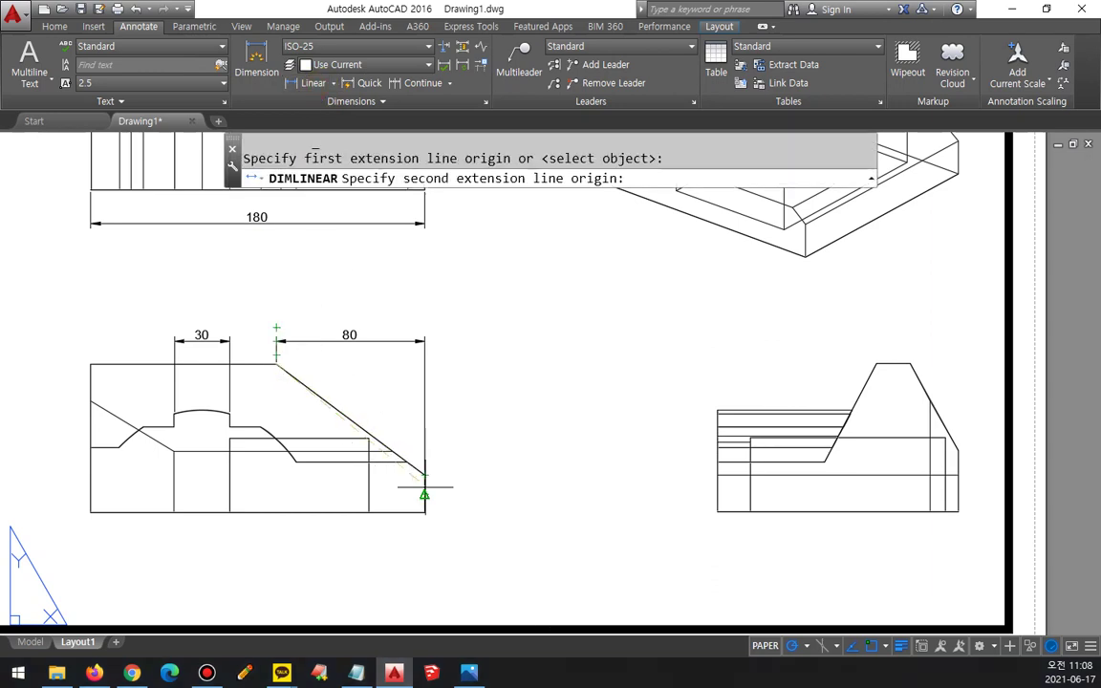
click(424, 473)
click(459, 464)
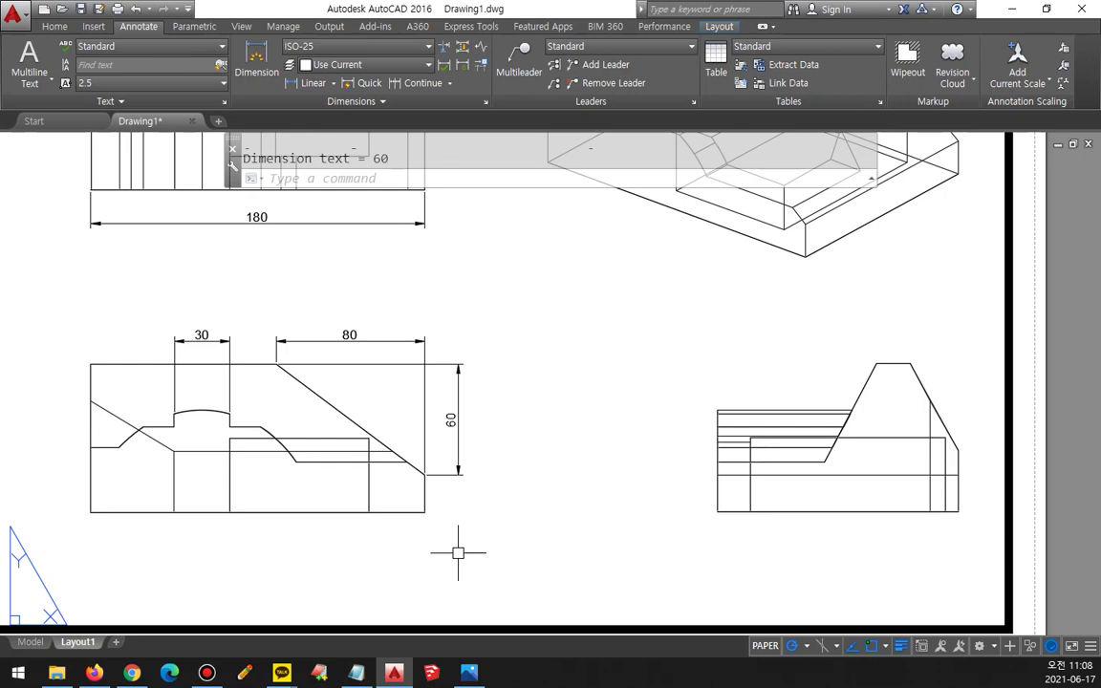
scroll(458, 553, down, 3)
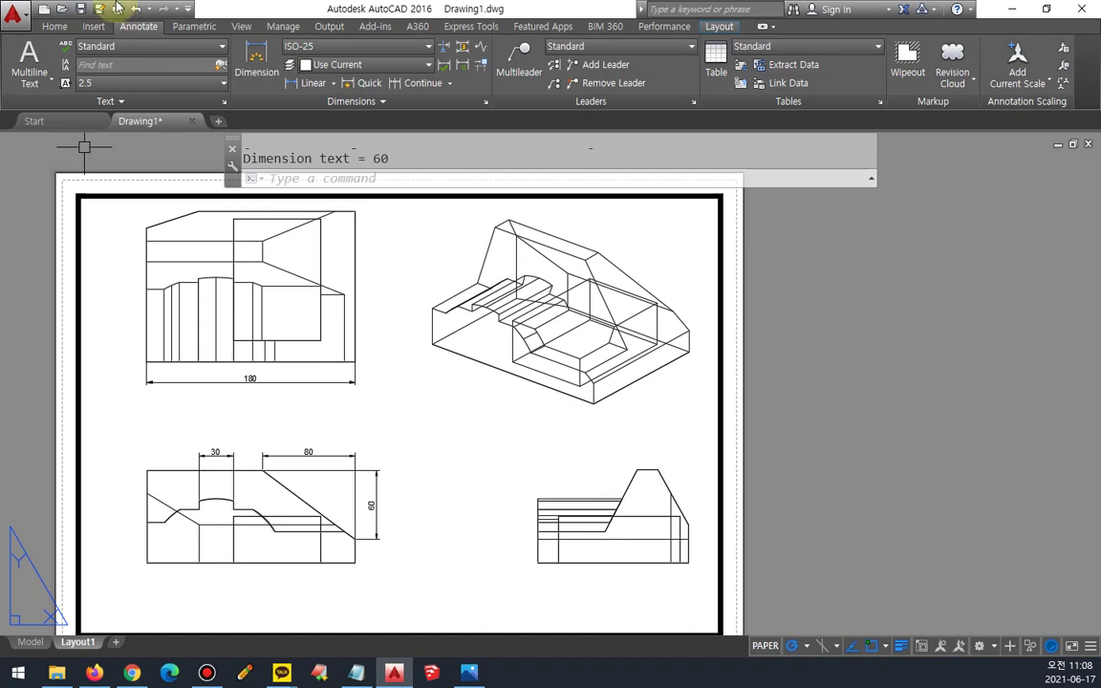
click(55, 27)
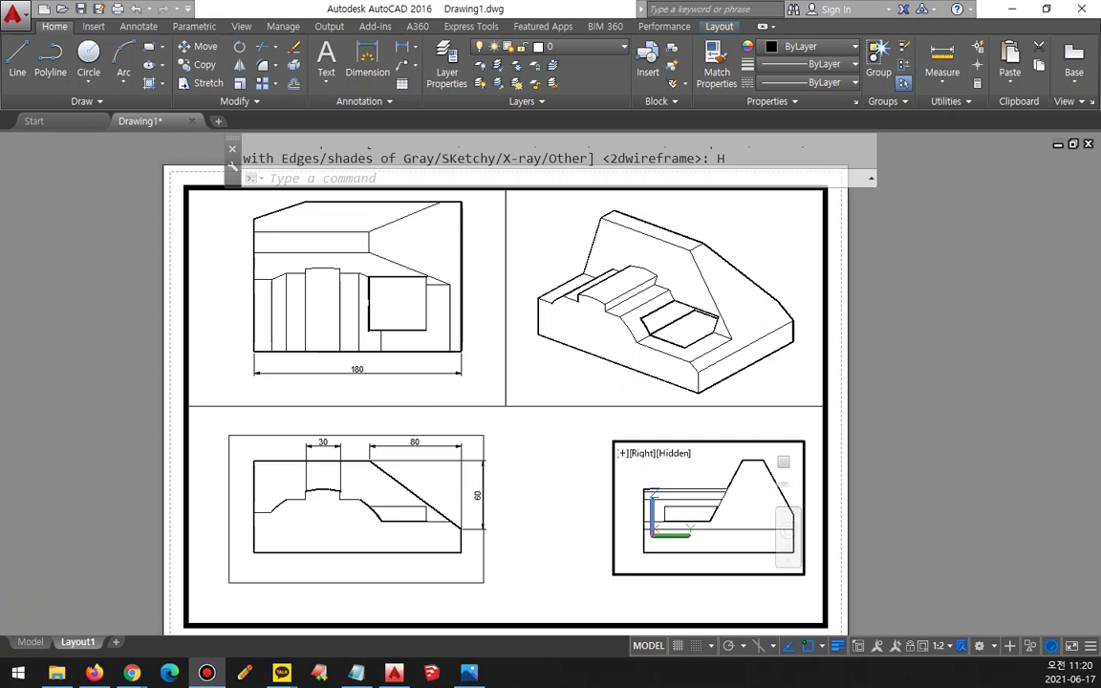
Switch to paper space and stretch the front view's viewport frame to fill the lower-left quarter of the sheet border.
click(555, 474)
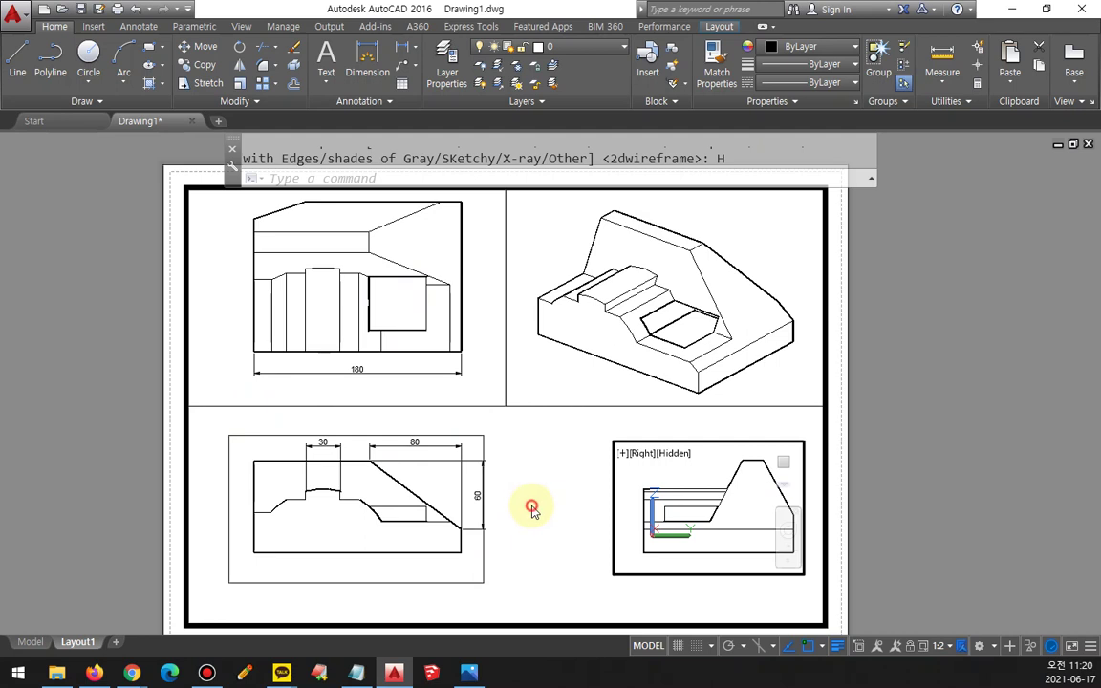
click(880, 413)
click(497, 437)
click(471, 438)
click(484, 436)
click(504, 406)
click(227, 583)
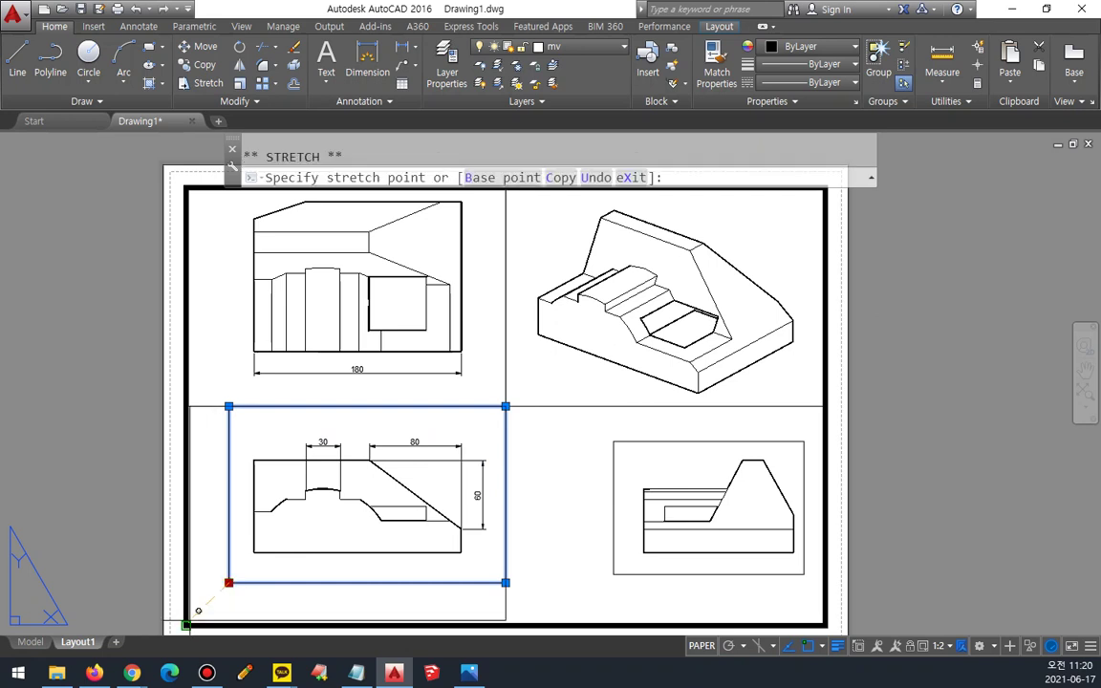
click(187, 625)
Stretch the right view's viewport frame to fill the lower-right quarter of the sheet border.
click(618, 442)
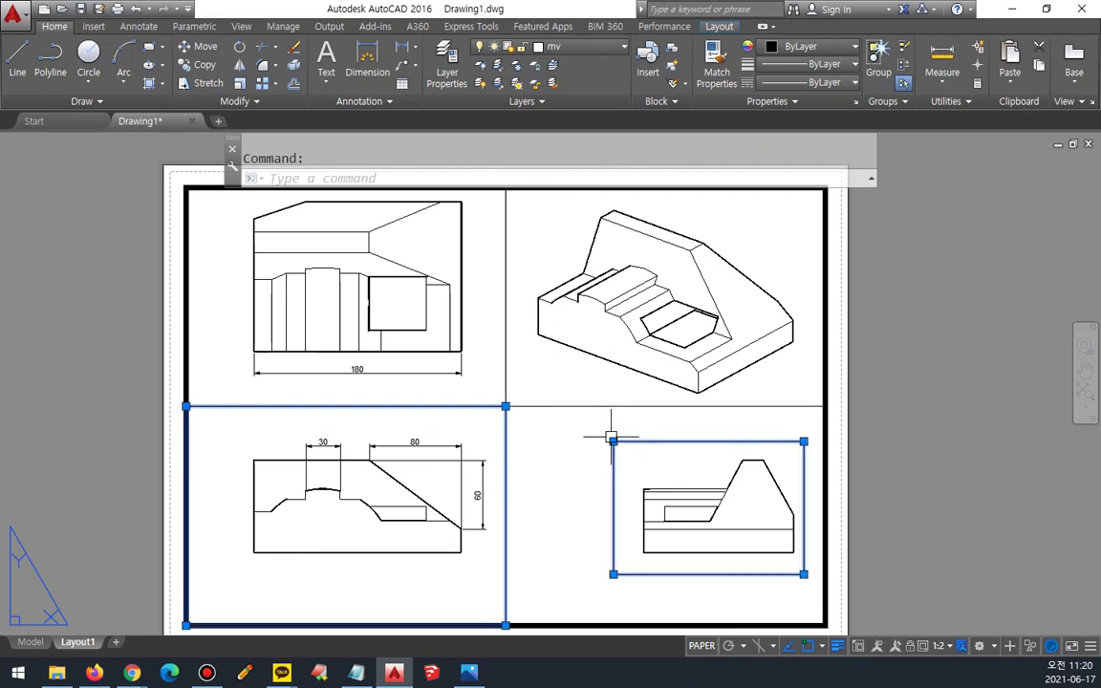
click(613, 441)
click(505, 406)
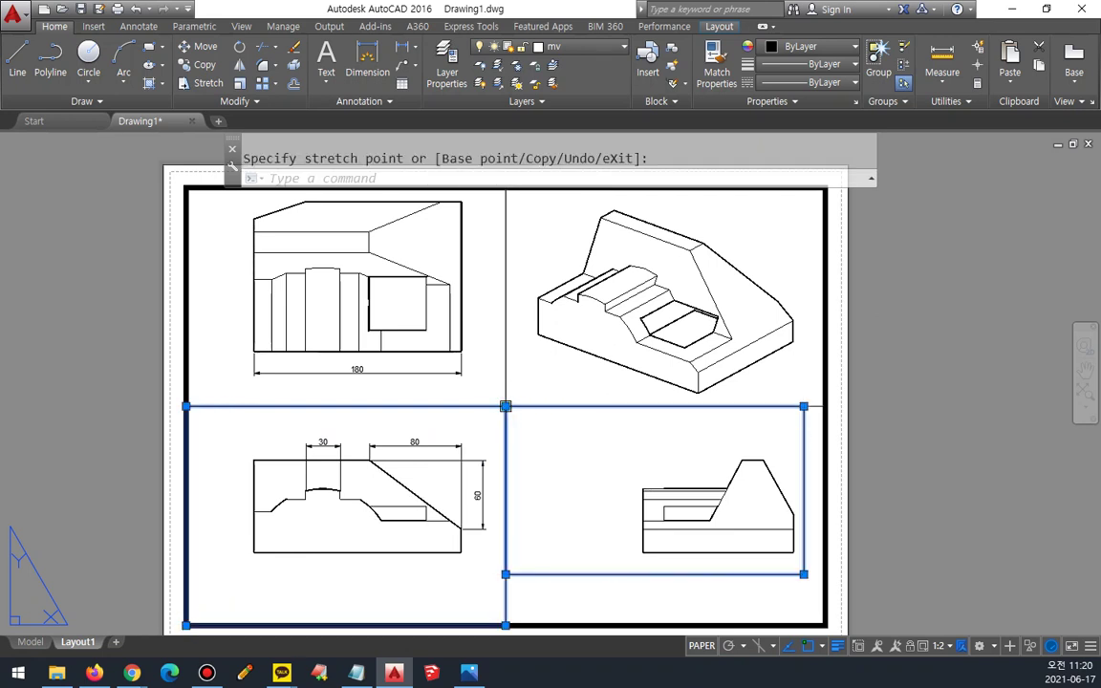
click(804, 574)
click(825, 625)
key(Escape)
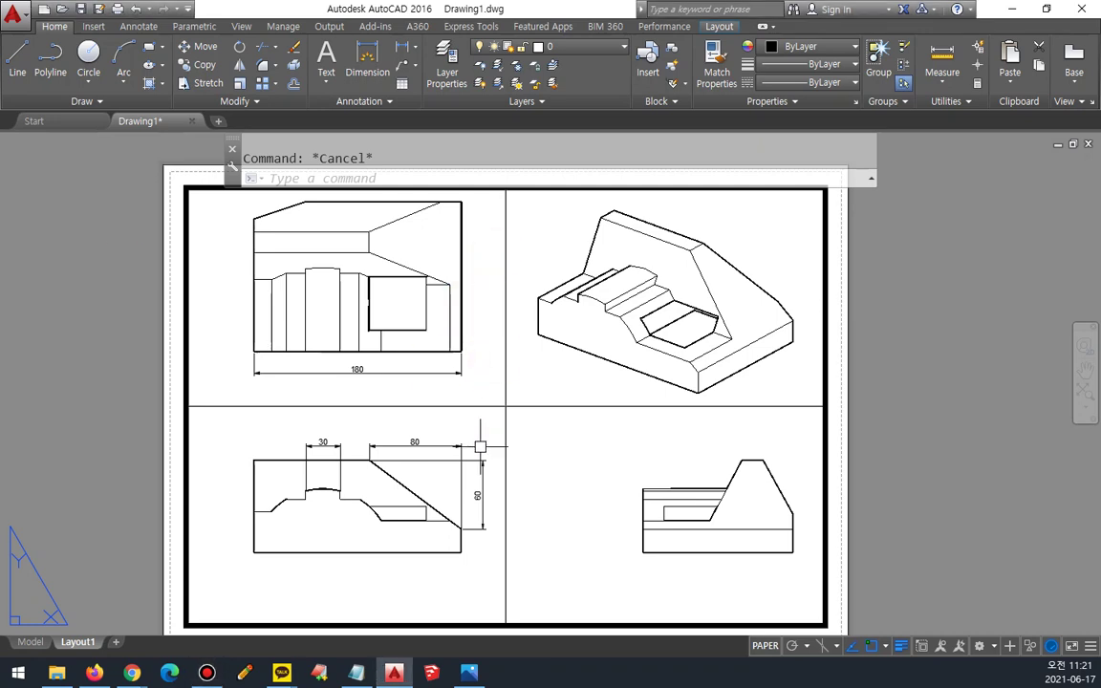
Open the Visual Styles Manager and float it beside the sheet so the four views stay uncovered.
click(494, 174)
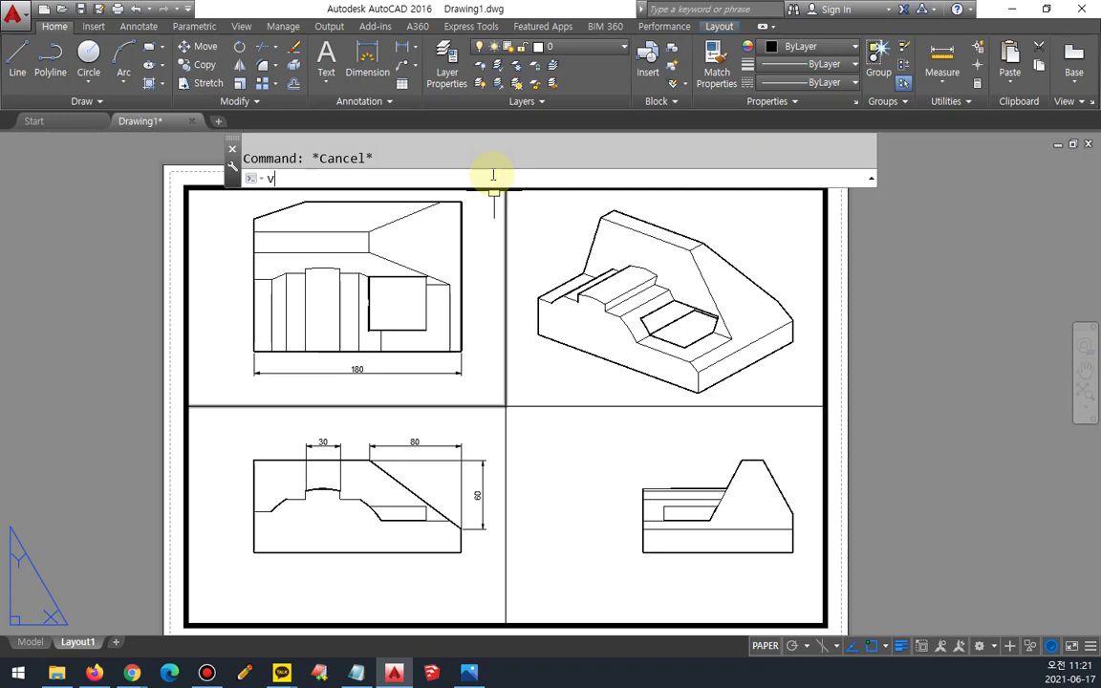
text(VIsua)
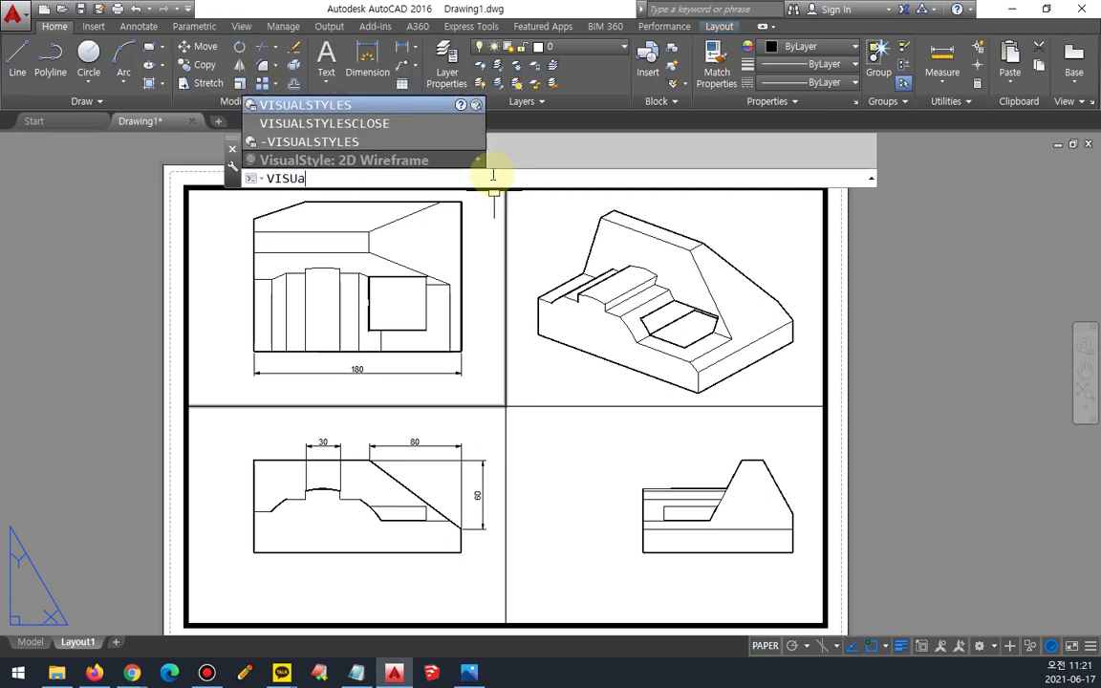
text(l)
key(Return)
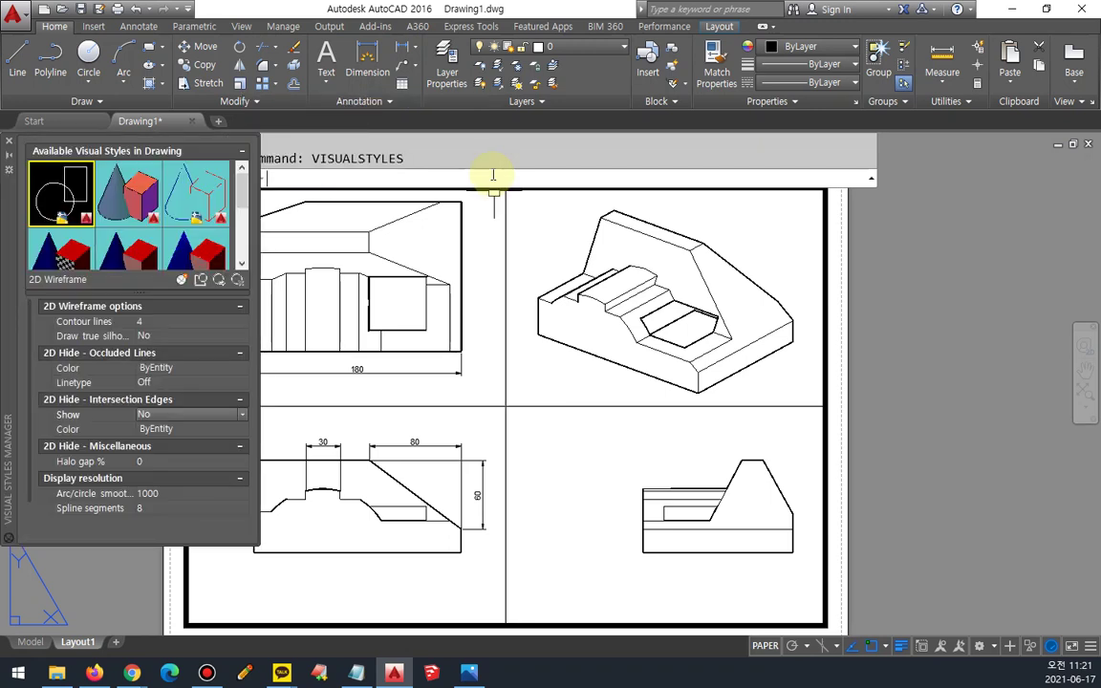
mouse_move(7, 320)
mouse_down()
mouse_move(35, 325)
mouse_move(25, 345)
mouse_up()
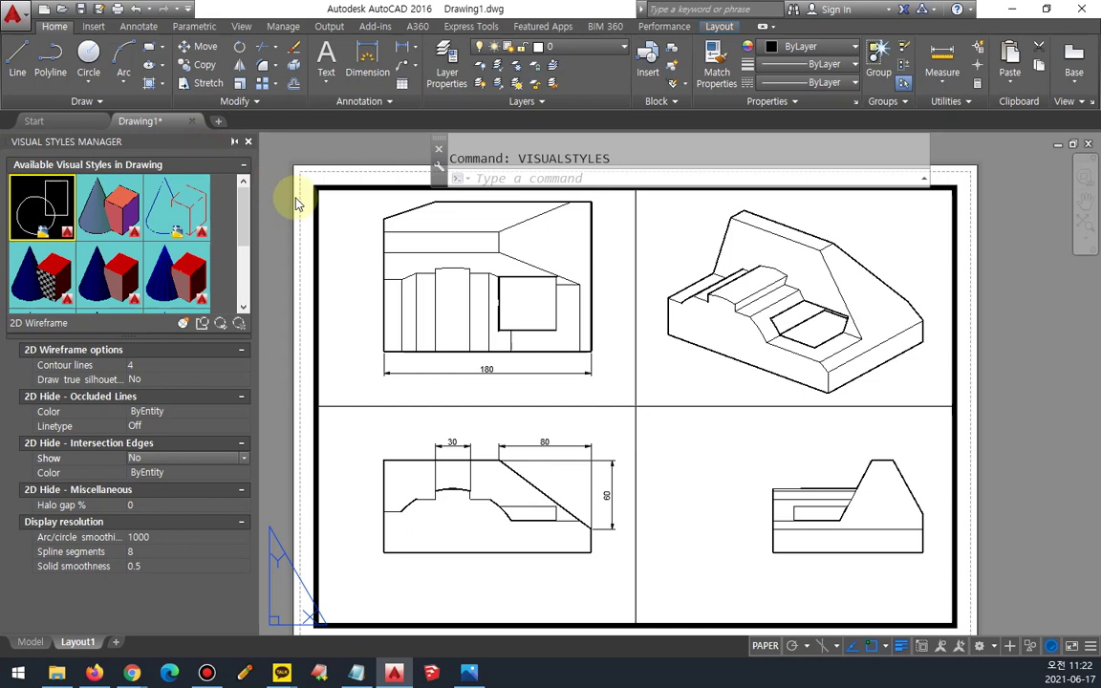
drag(67, 141, 78, 387)
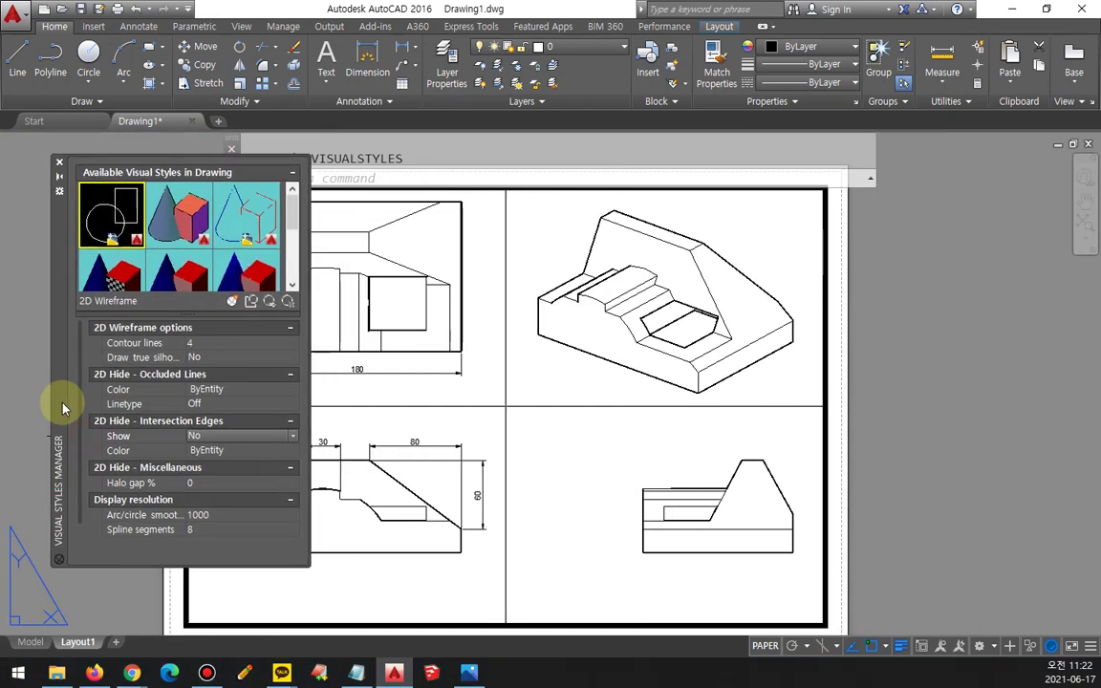
middle_drag(486, 435, 603, 424)
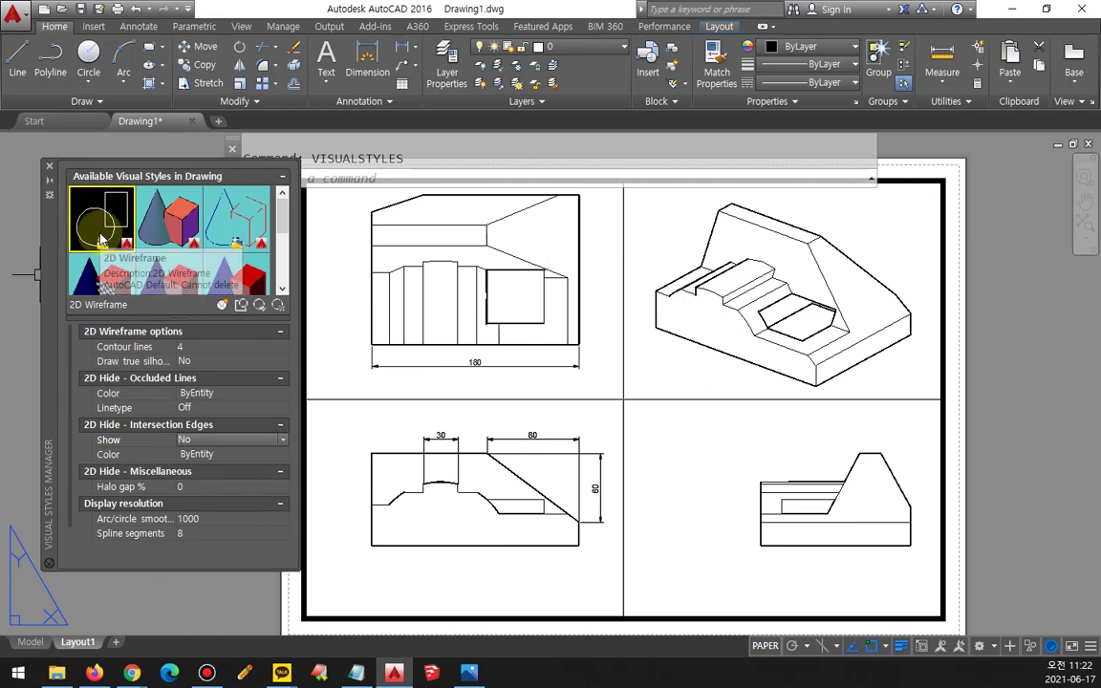
Examine the available visual styles and the settings of 2D Wireframe, Conceptual and Hidden.
scroll(283, 239, down, 2)
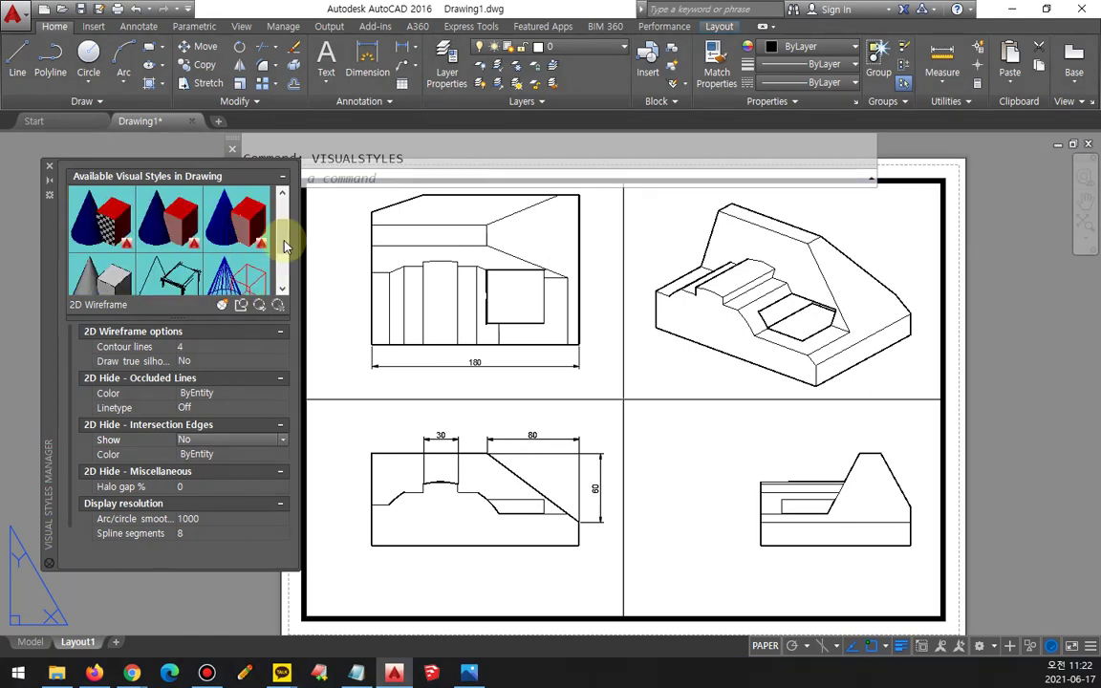
scroll(283, 239, up, 3)
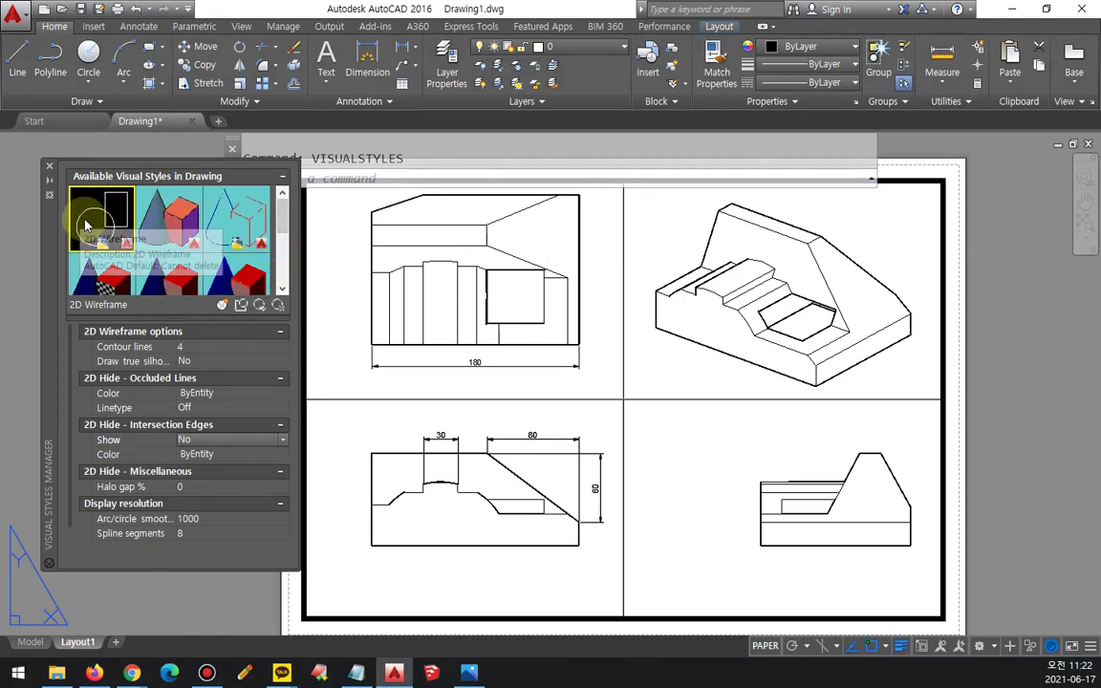
drag(92, 198, 90, 199)
drag(76, 325, 42, 511)
key(Escape)
click(172, 214)
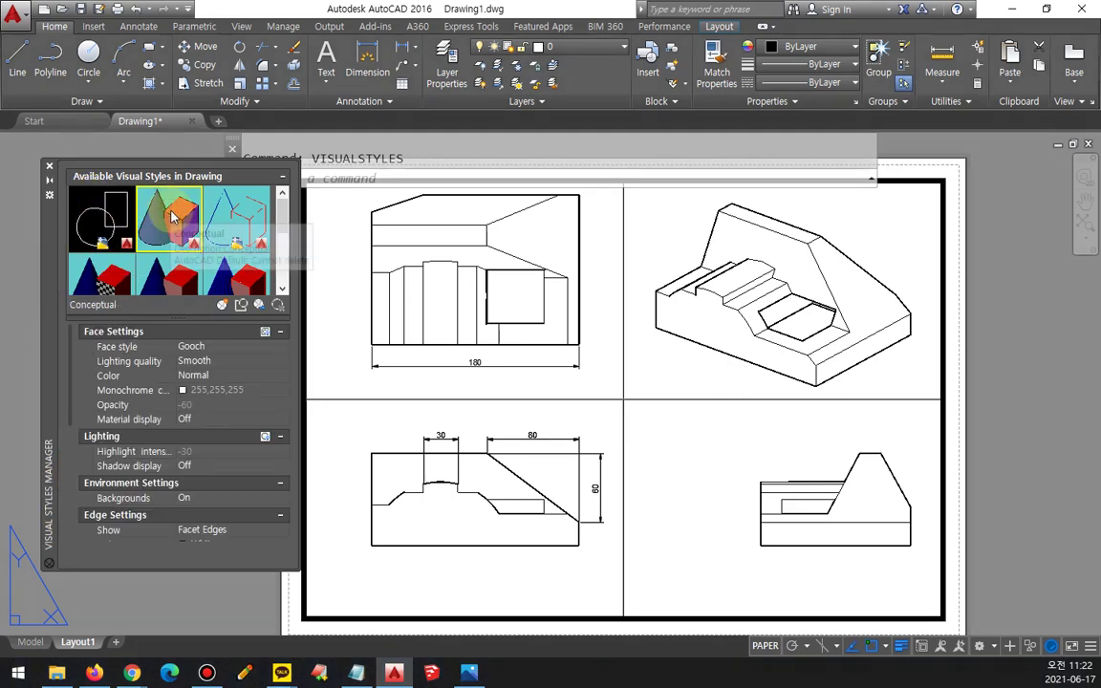
mouse_move(86, 329)
mouse_down()
mouse_move(59, 386)
mouse_move(101, 552)
mouse_up()
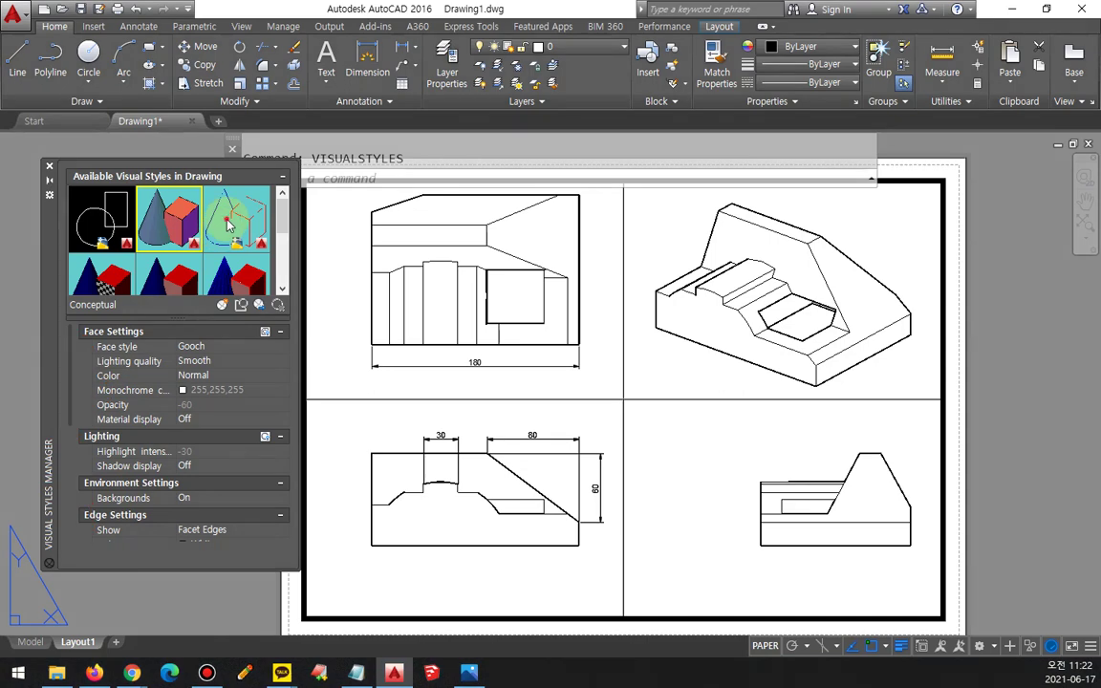
click(201, 205)
drag(172, 330, 198, 521)
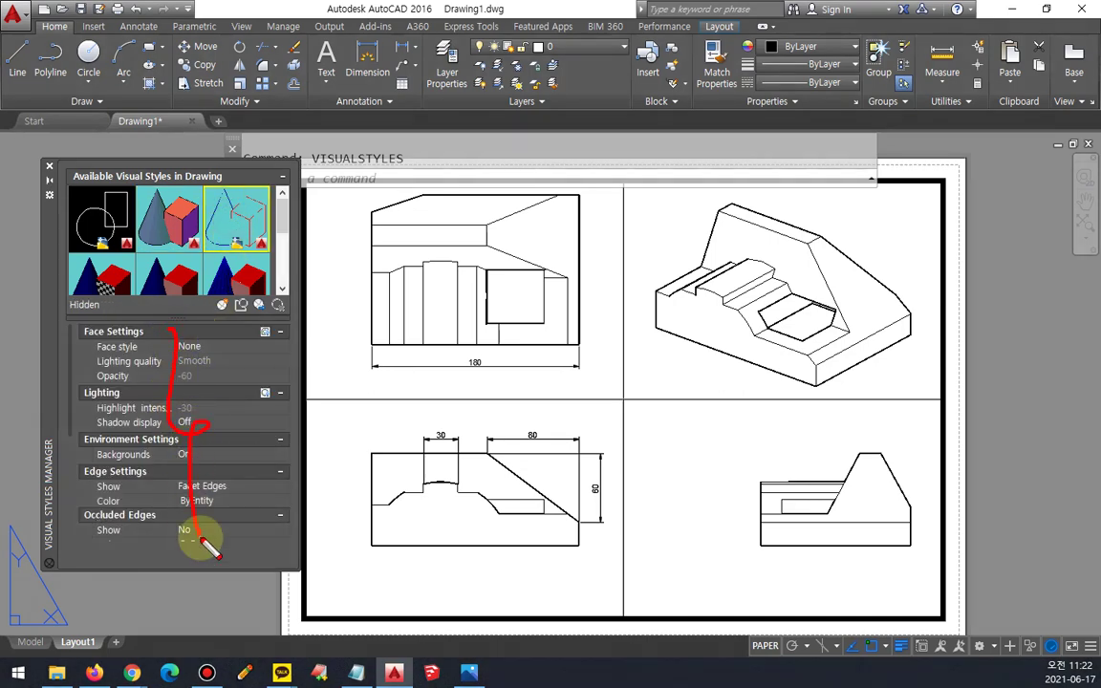
Examine the face, lighting and edge settings of the Realistic and Shaded with edges visual styles.
key(Escape)
click(101, 275)
drag(66, 282, 70, 478)
key(Escape)
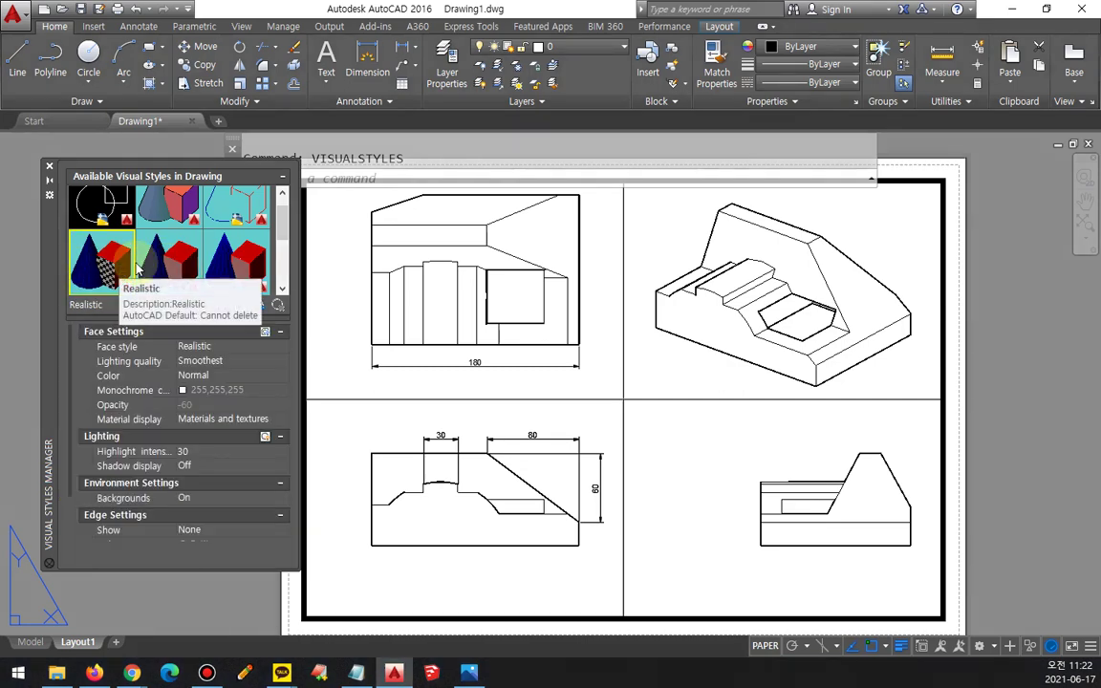
click(241, 264)
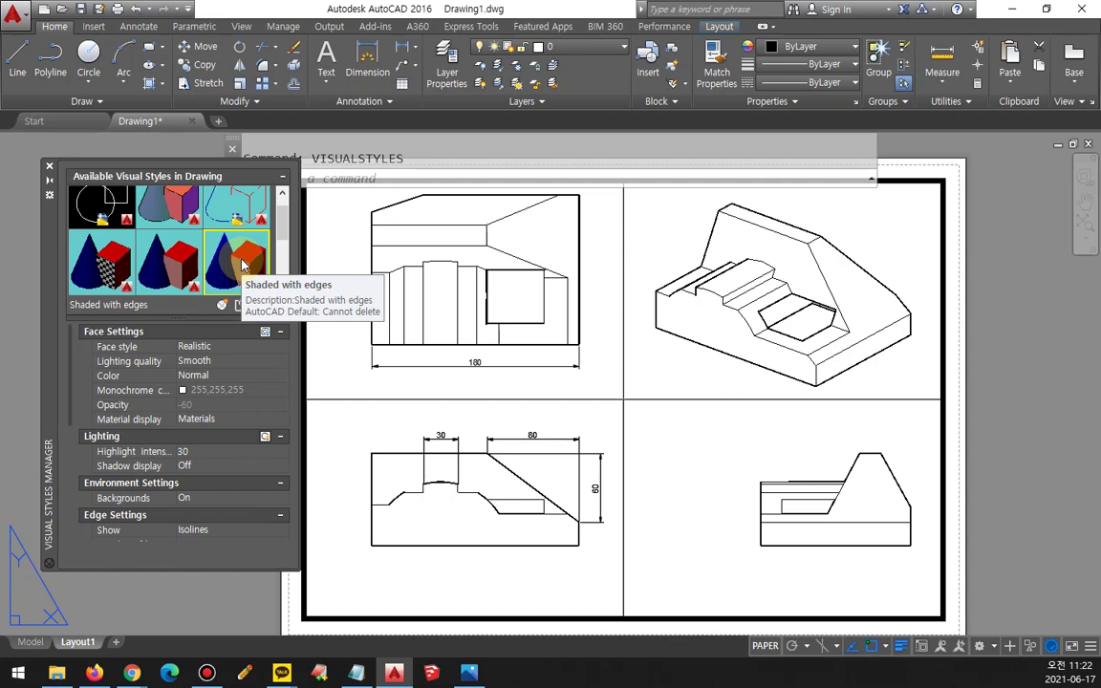
In the Hidden visual style, turn on the display of occluded edges and set their linetype to Dotted.
click(227, 210)
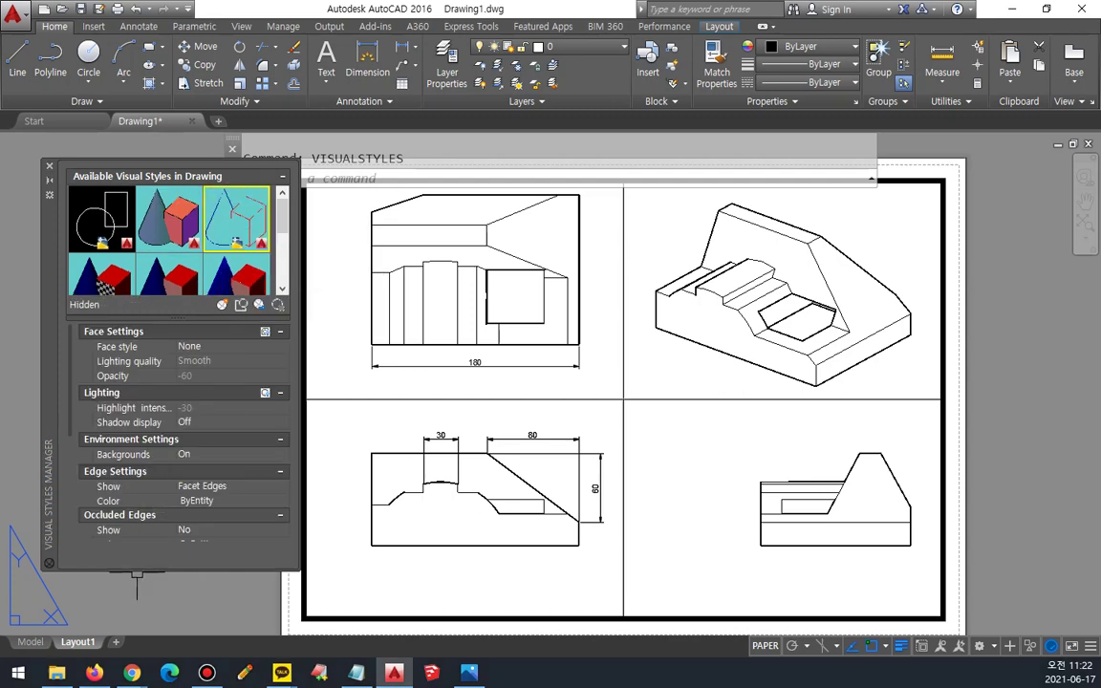
scroll(176, 438, down, 3)
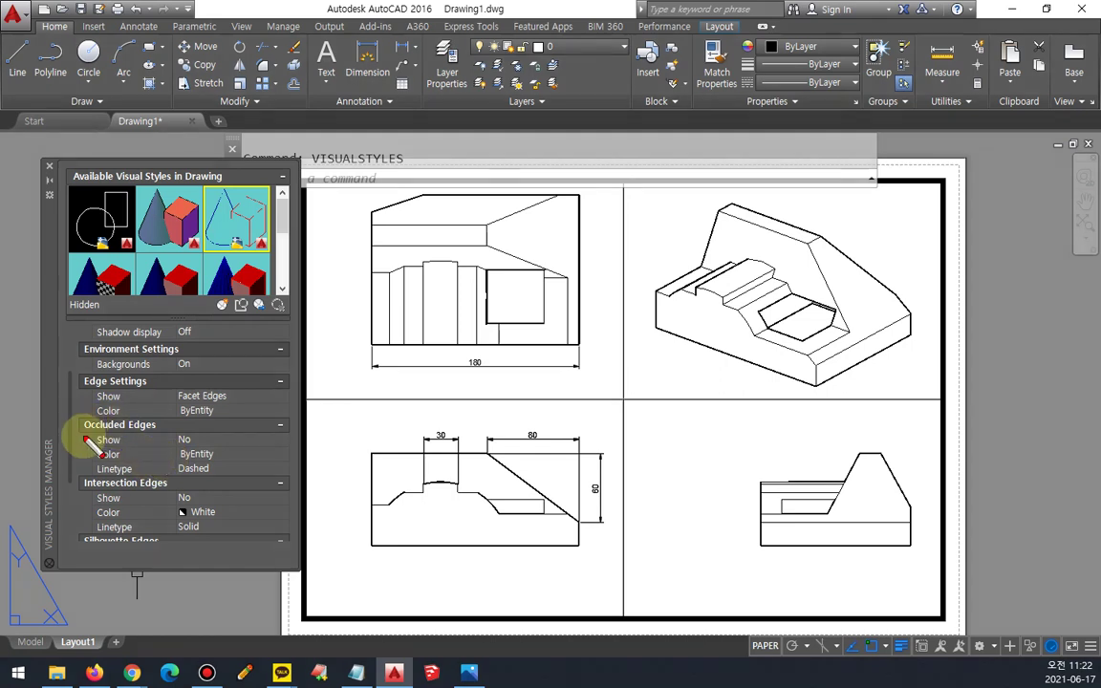
mouse_move(144, 423)
mouse_down()
mouse_move(71, 420)
mouse_move(59, 469)
mouse_move(256, 480)
mouse_move(239, 411)
mouse_move(124, 409)
mouse_up()
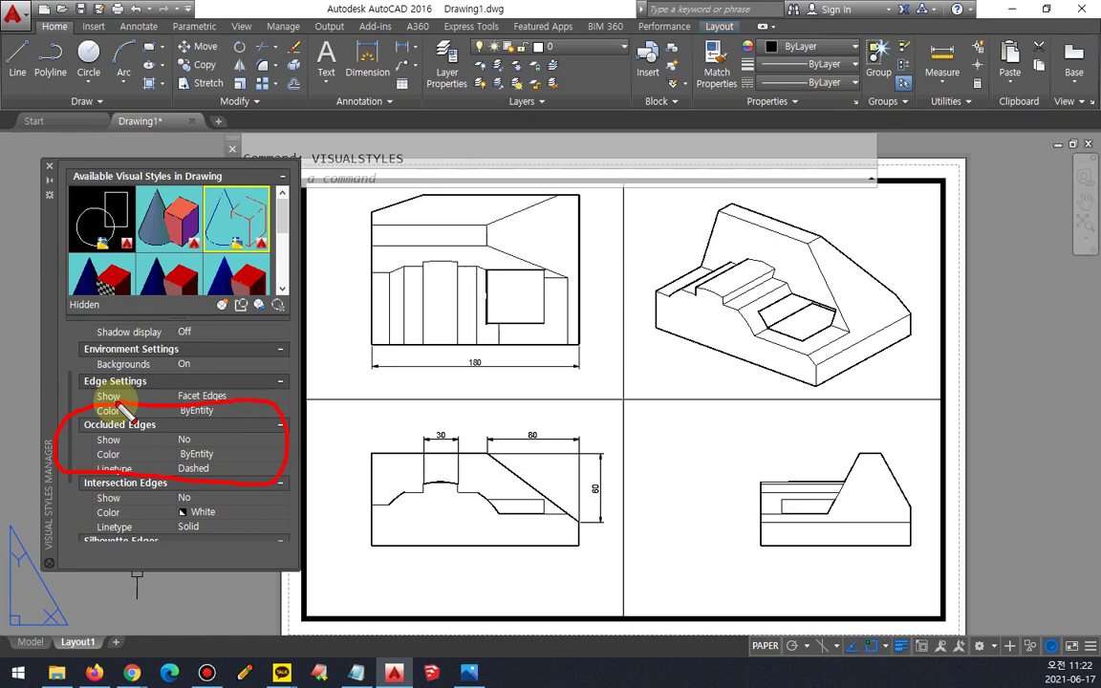
click(228, 440)
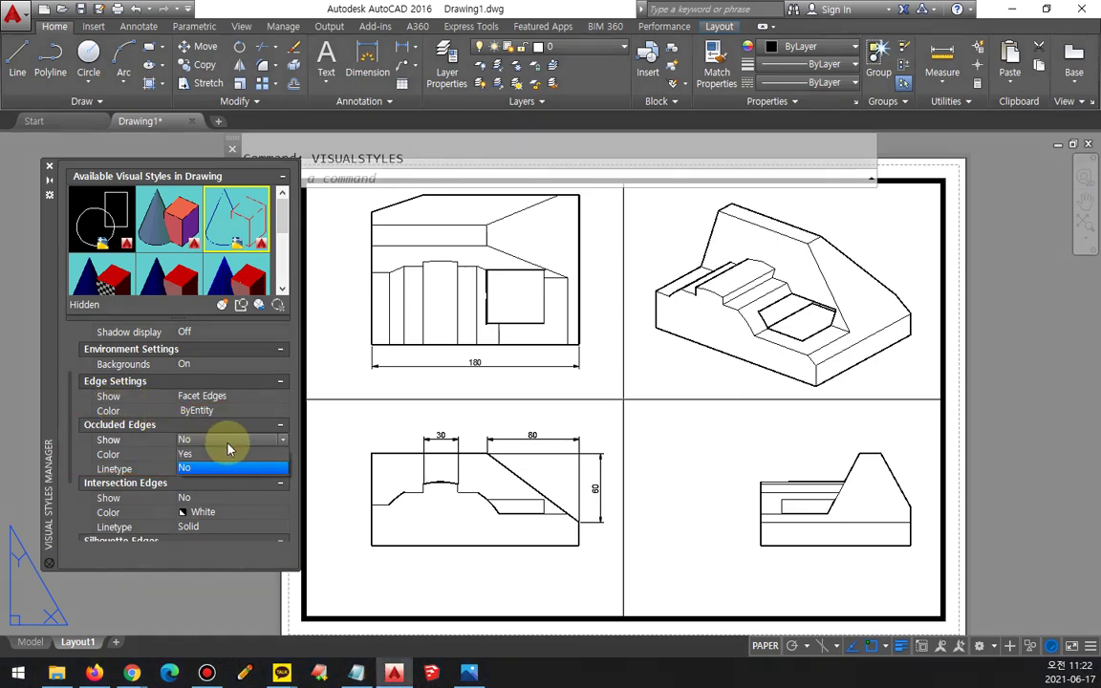
click(224, 455)
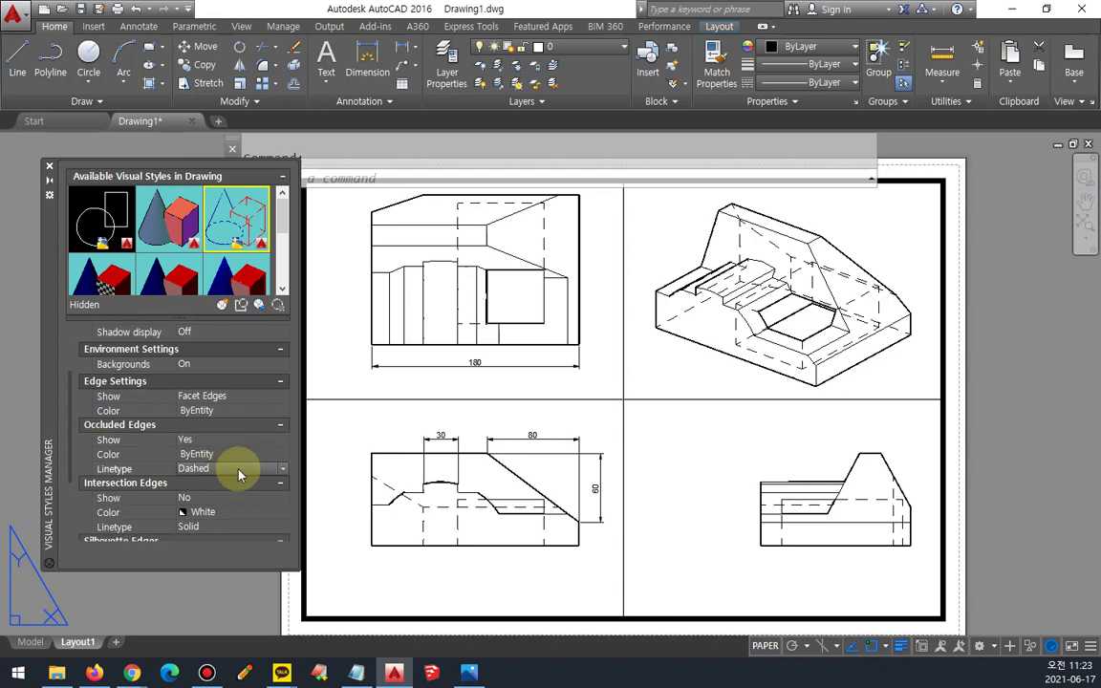
click(237, 469)
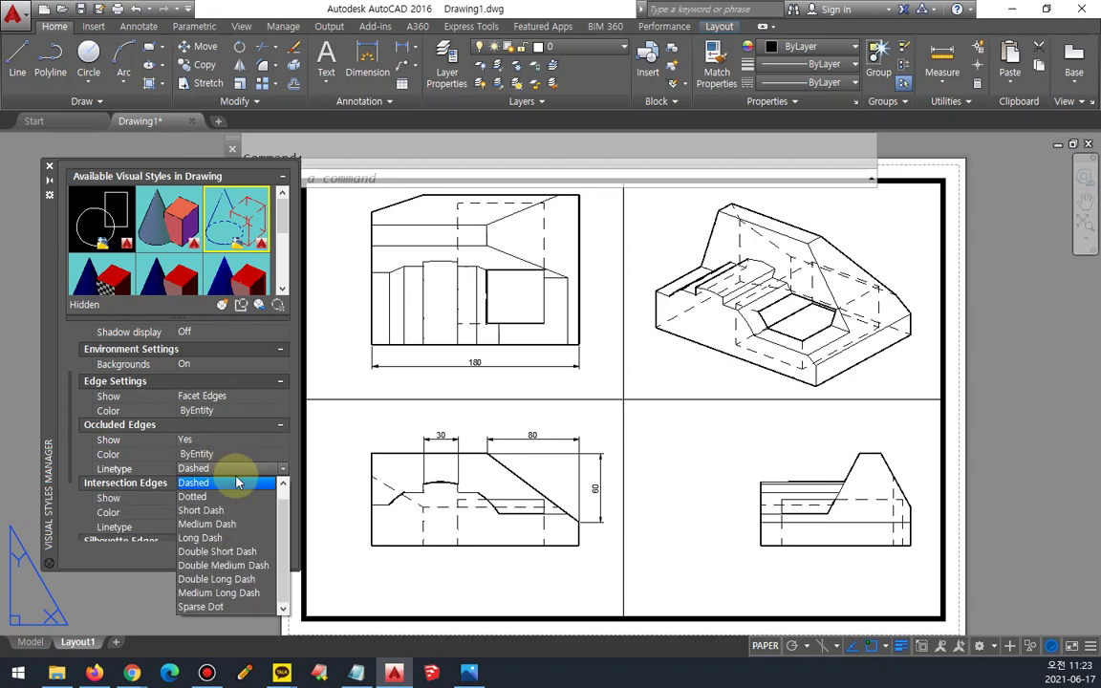
click(232, 497)
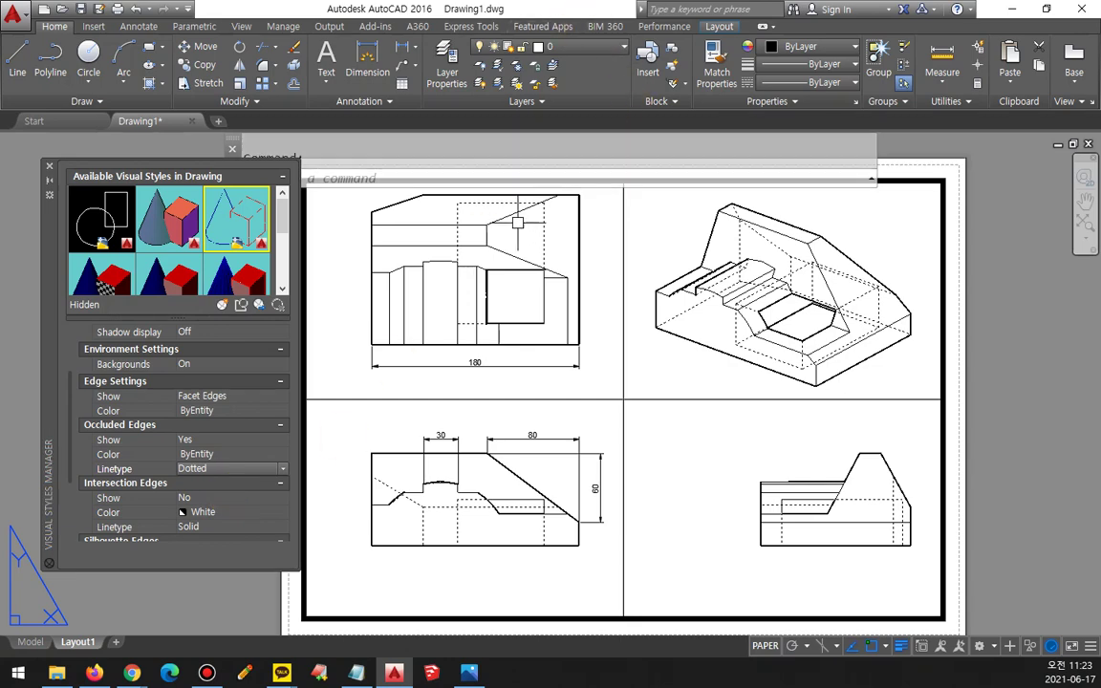
Examine the dotted hidden edges in the top, front, right and isometric views on the sheet.
scroll(469, 206, up, 2)
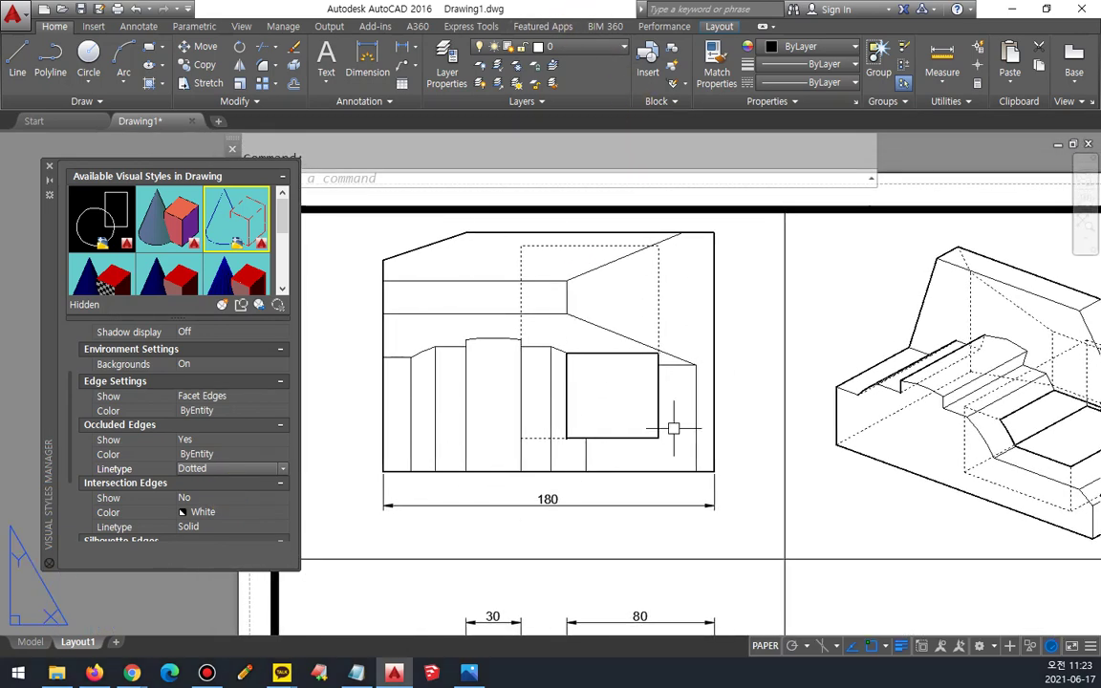
scroll(631, 357, down, 3)
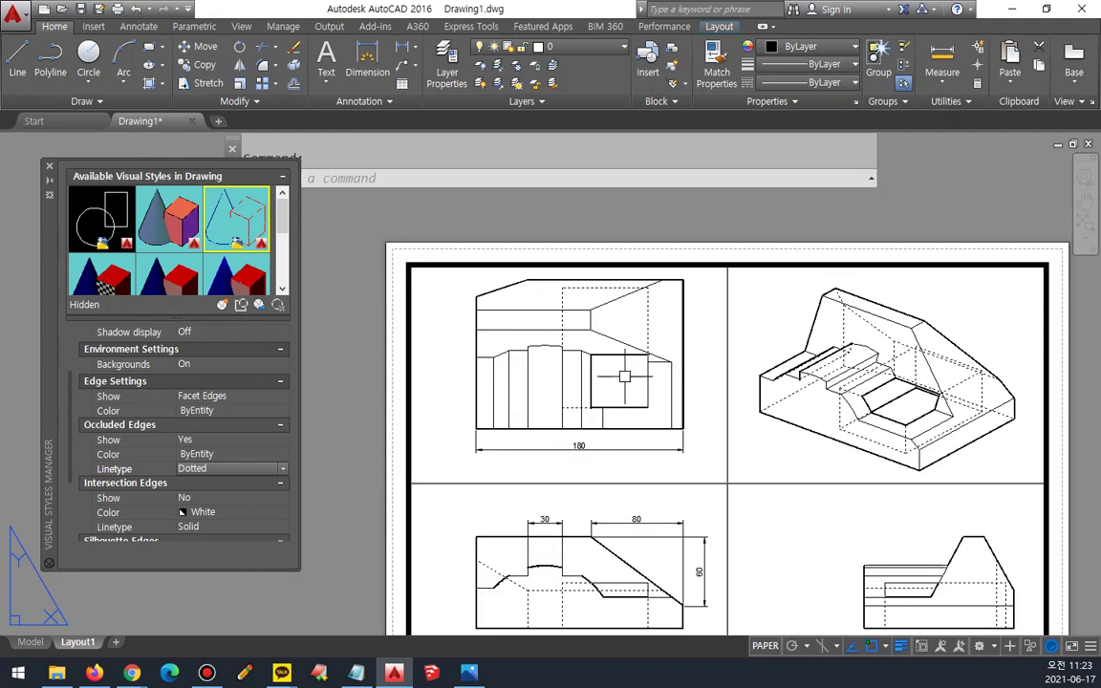
scroll(492, 492, up, 4)
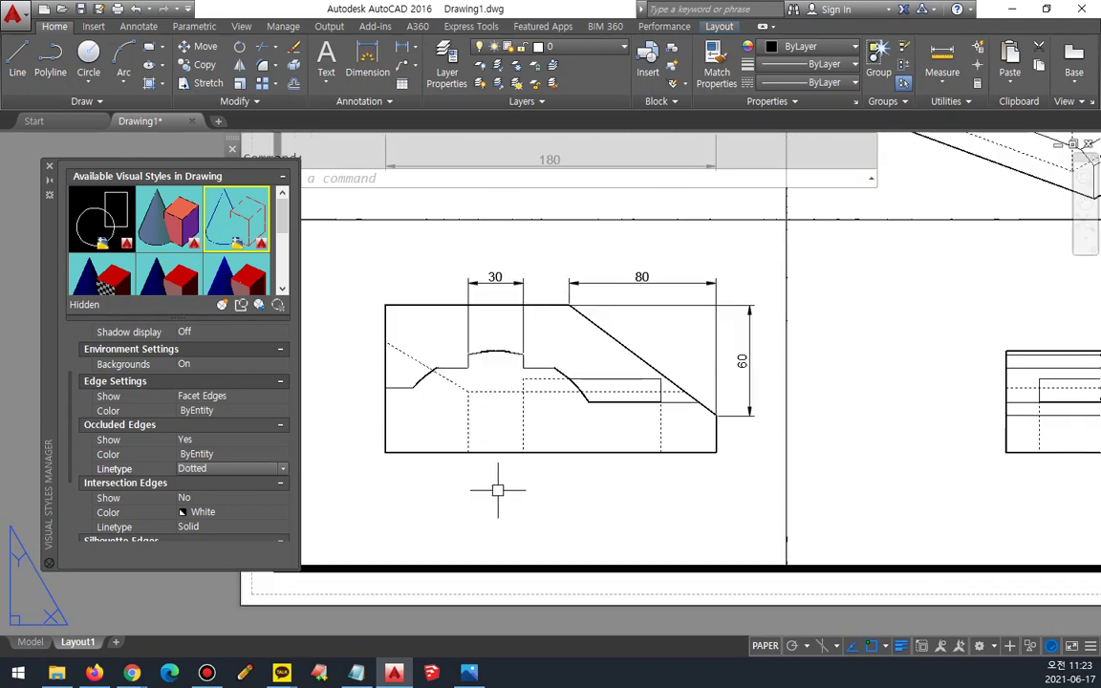
middle_drag(585, 486, 90, 489)
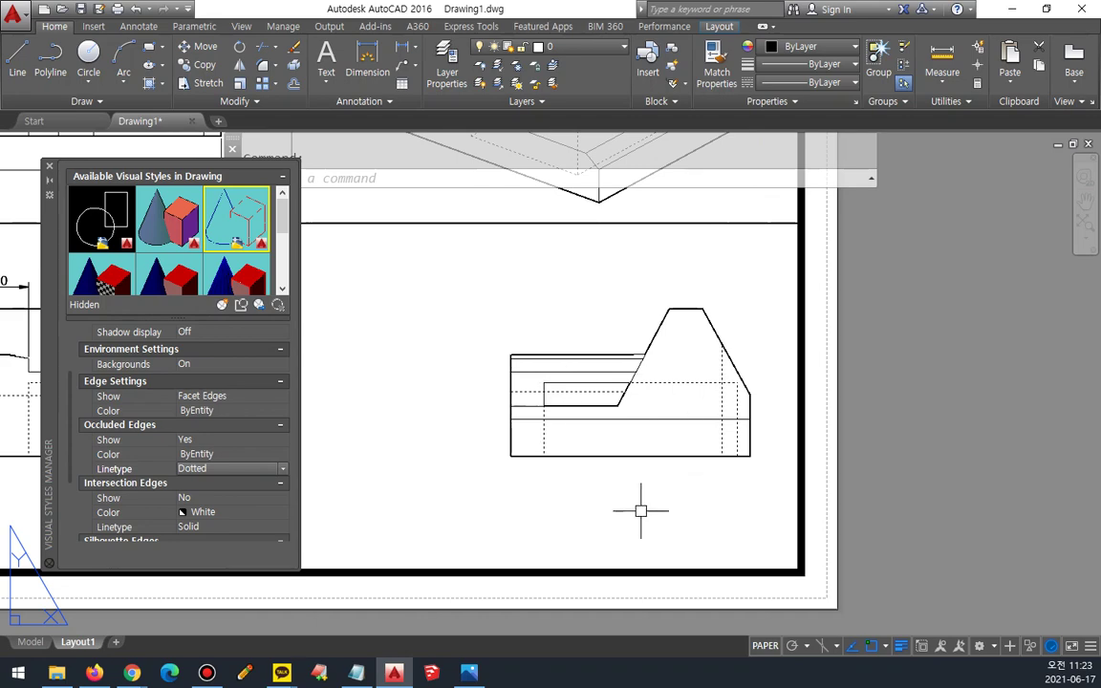
scroll(641, 511, down, 2)
middle_drag(640, 511, 774, 601)
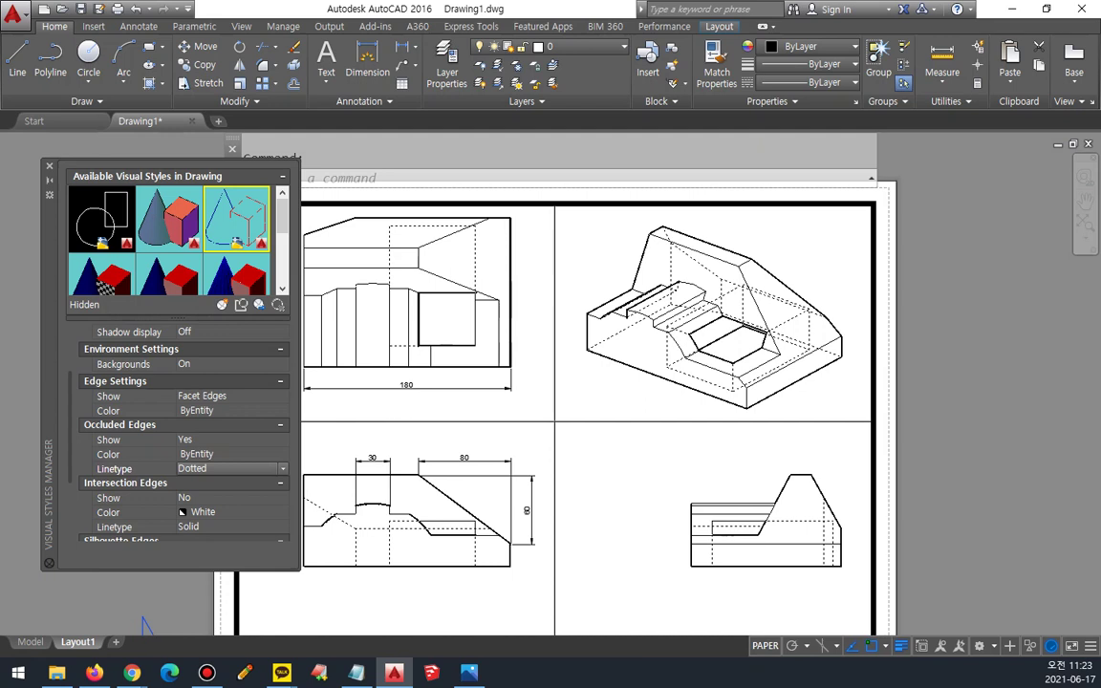
click(749, 221)
click(789, 260)
mouse_move(659, 375)
mouse_down()
mouse_move(688, 231)
mouse_move(634, 344)
mouse_move(749, 390)
mouse_move(757, 356)
mouse_up()
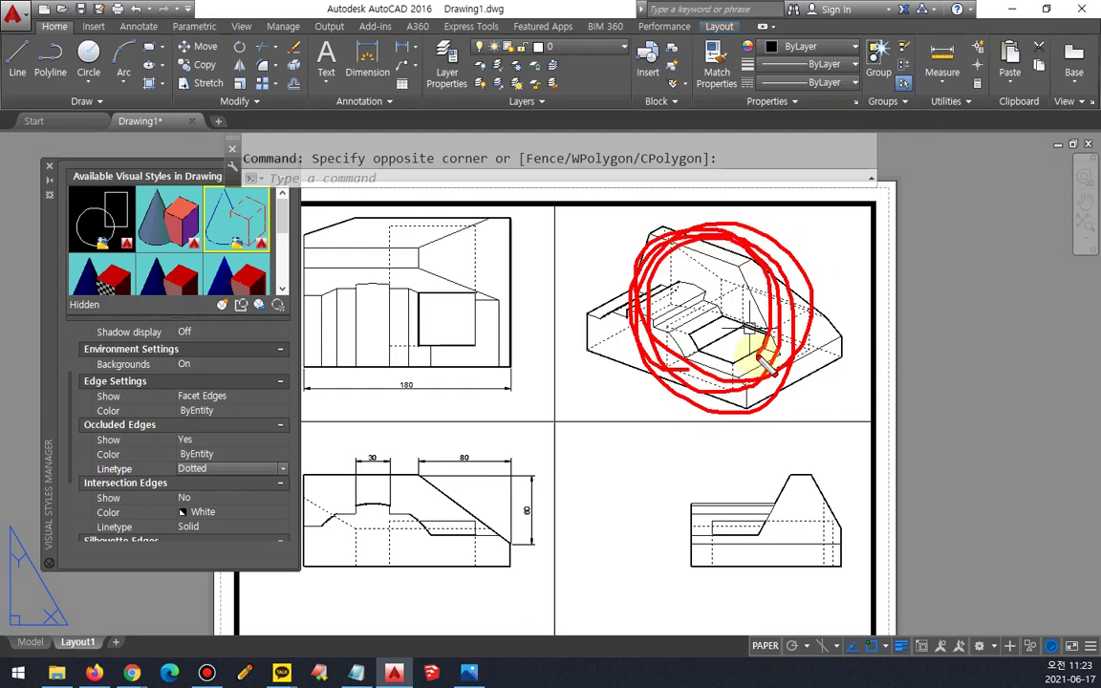
Activate the isometric view's viewport and try the Shaded with Edges and Shaded modes on it.
double_click(803, 254)
text(sha)
key(Return)
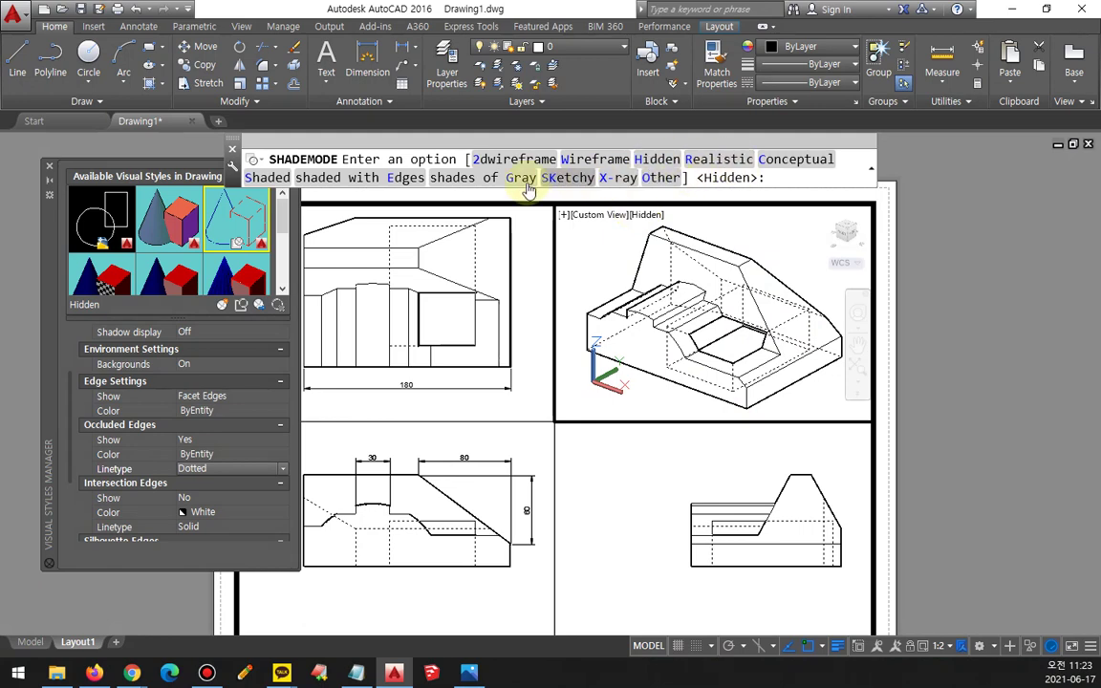
click(403, 182)
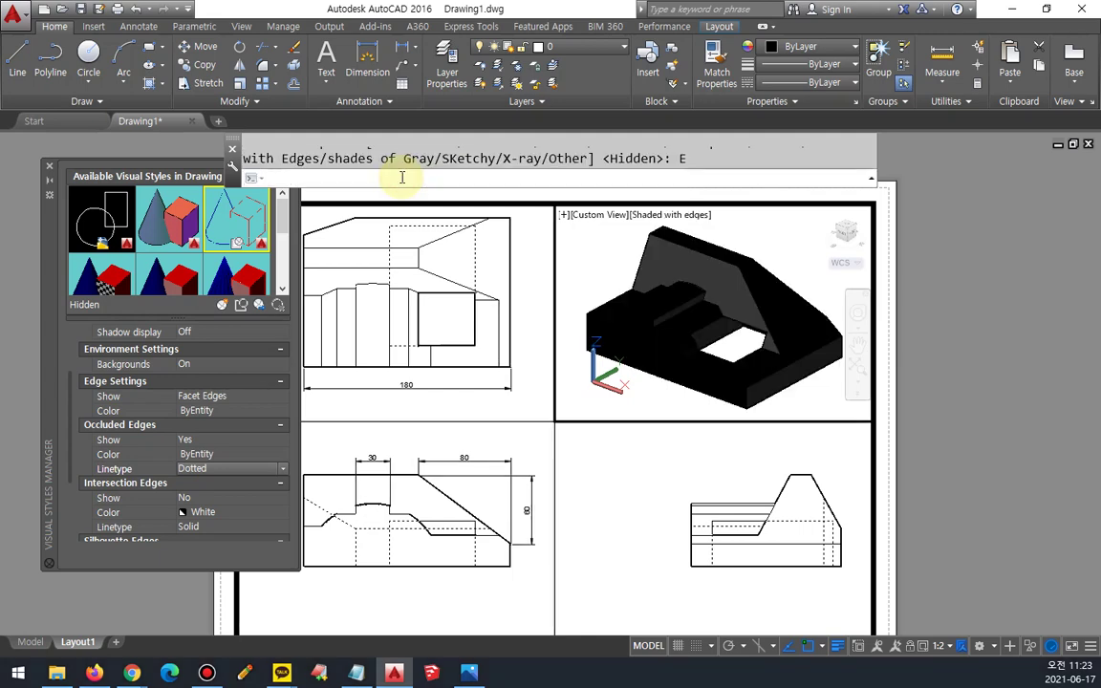
key(Return)
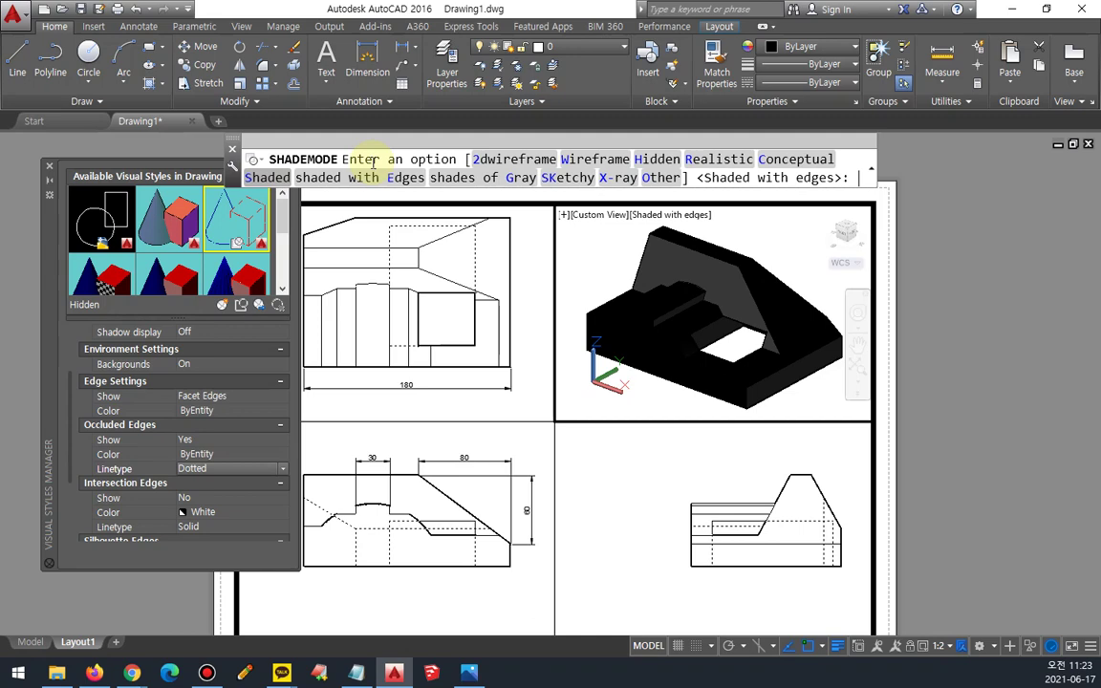
click(271, 177)
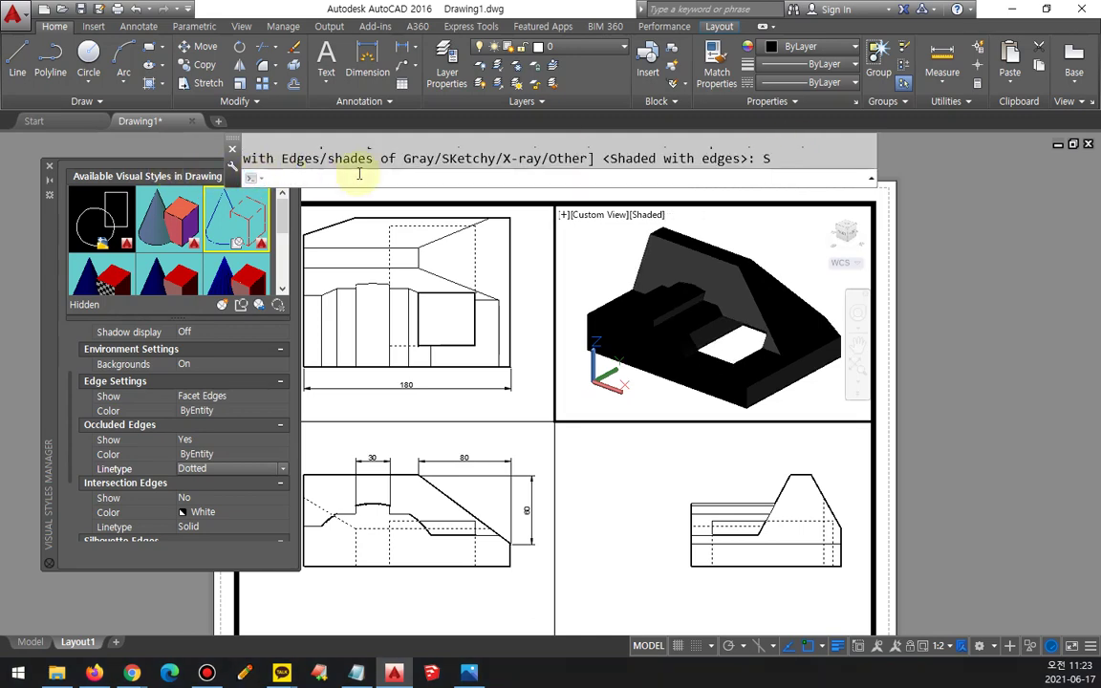
Apply the Shades of Gray visual style to the isometric view and return to paper space.
key(Return)
click(472, 177)
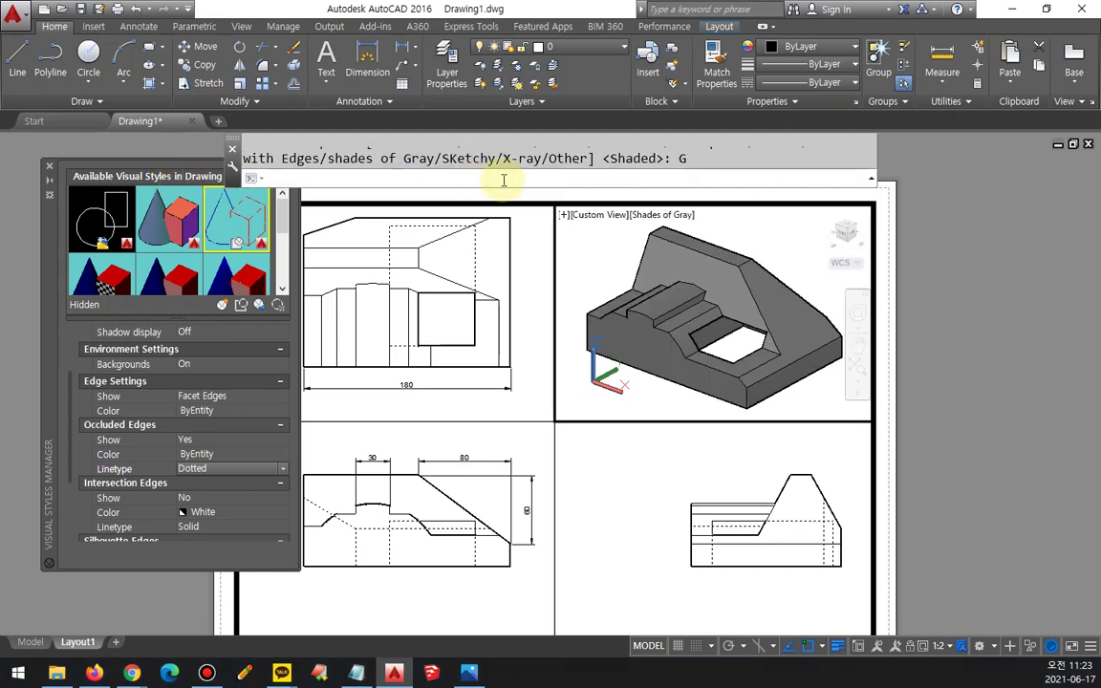
key(Return)
click(474, 178)
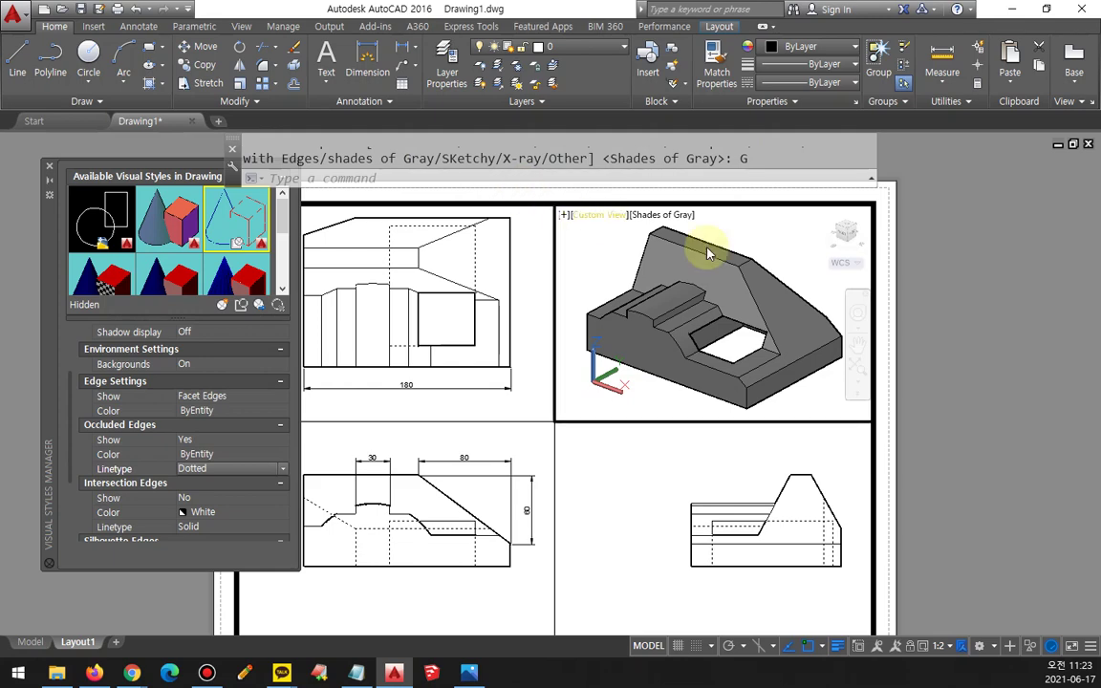
double_click(915, 324)
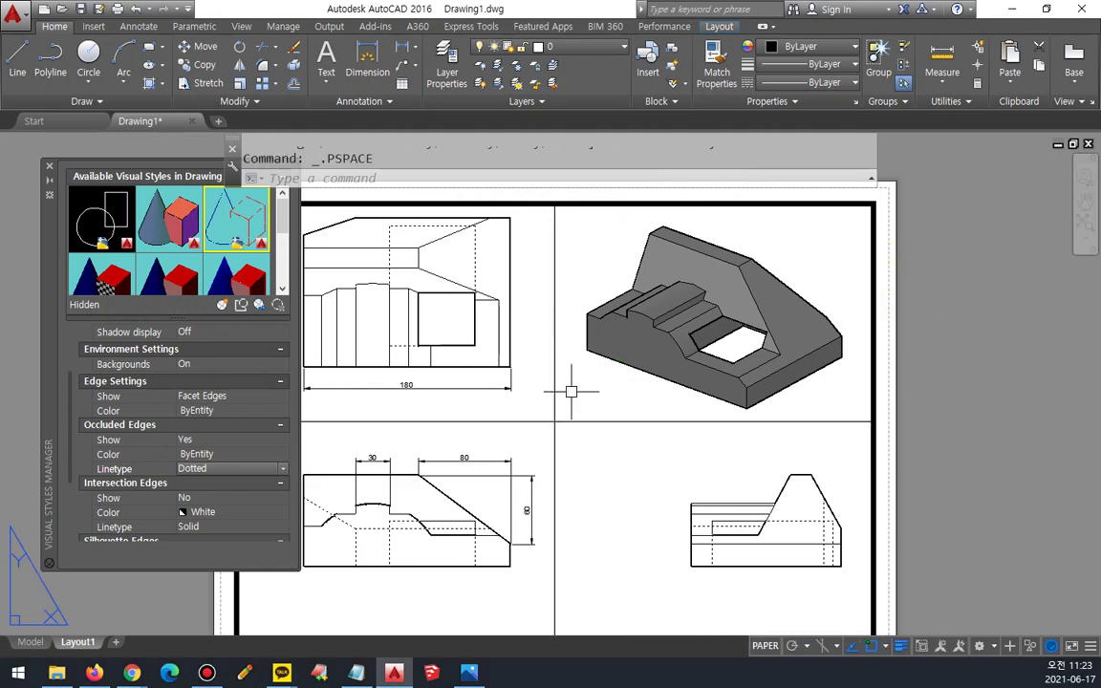
middle_drag(573, 386, 662, 368)
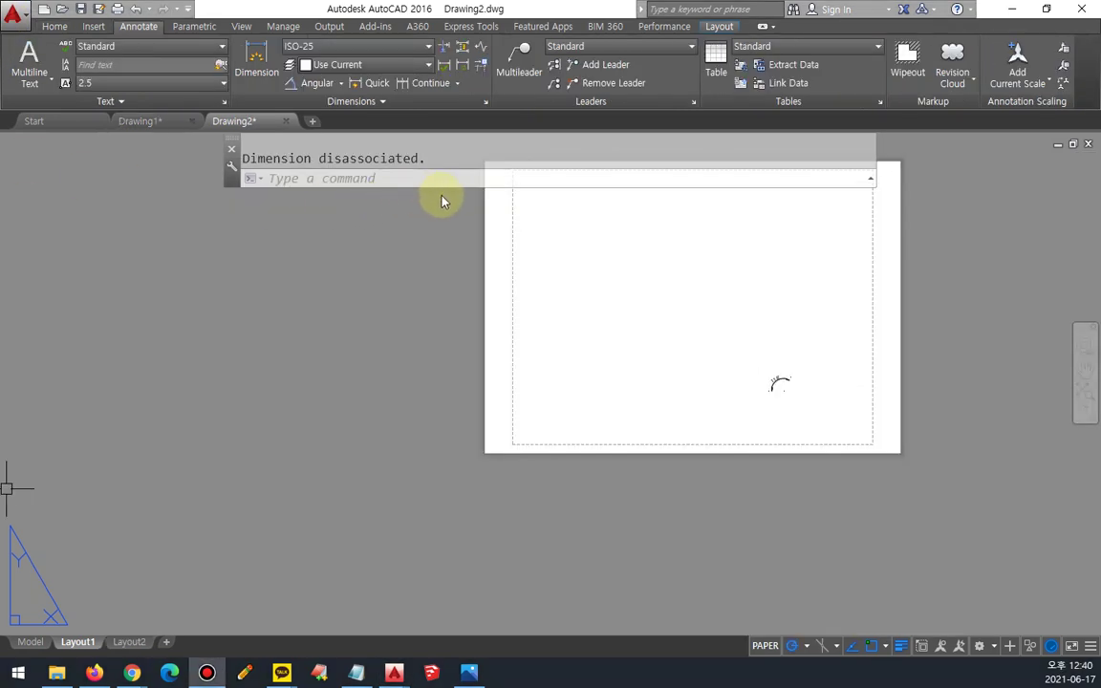
Erase the stray arc dimension from the Layout1 sheet of Drawing2.
middle_drag(558, 357, 354, 442)
click(609, 511)
click(578, 447)
text(e)
key(Return)
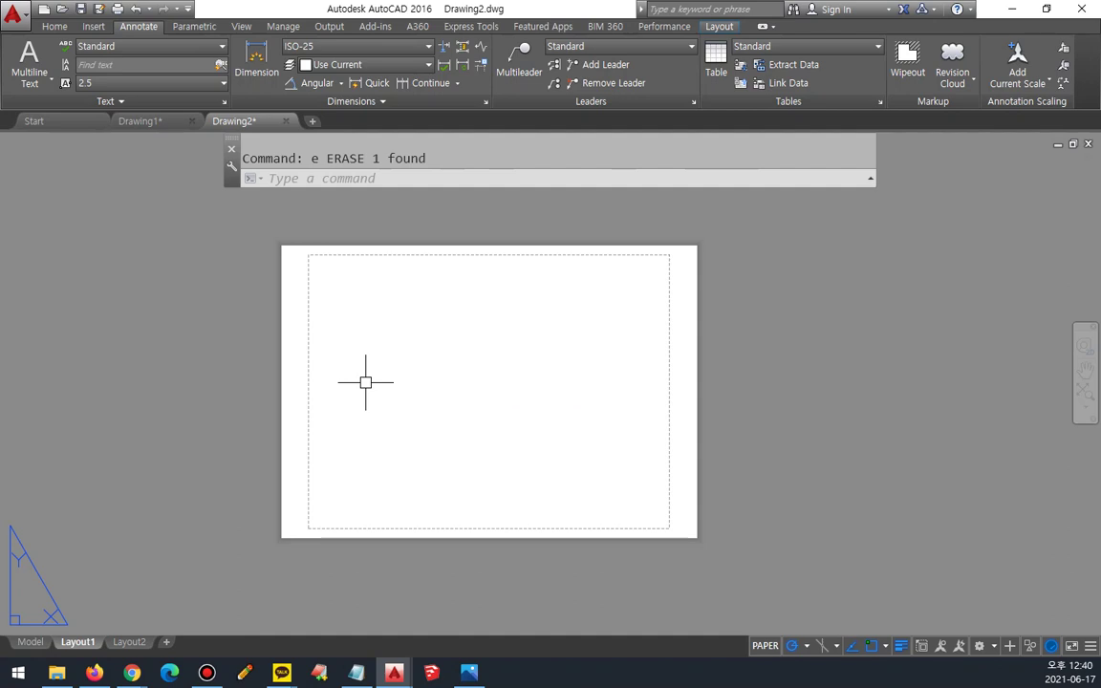
Modify the page setup of Layout1 to use the monochrome.ctb plot style table and the Adobe PDF plotter.
right_click(77, 640)
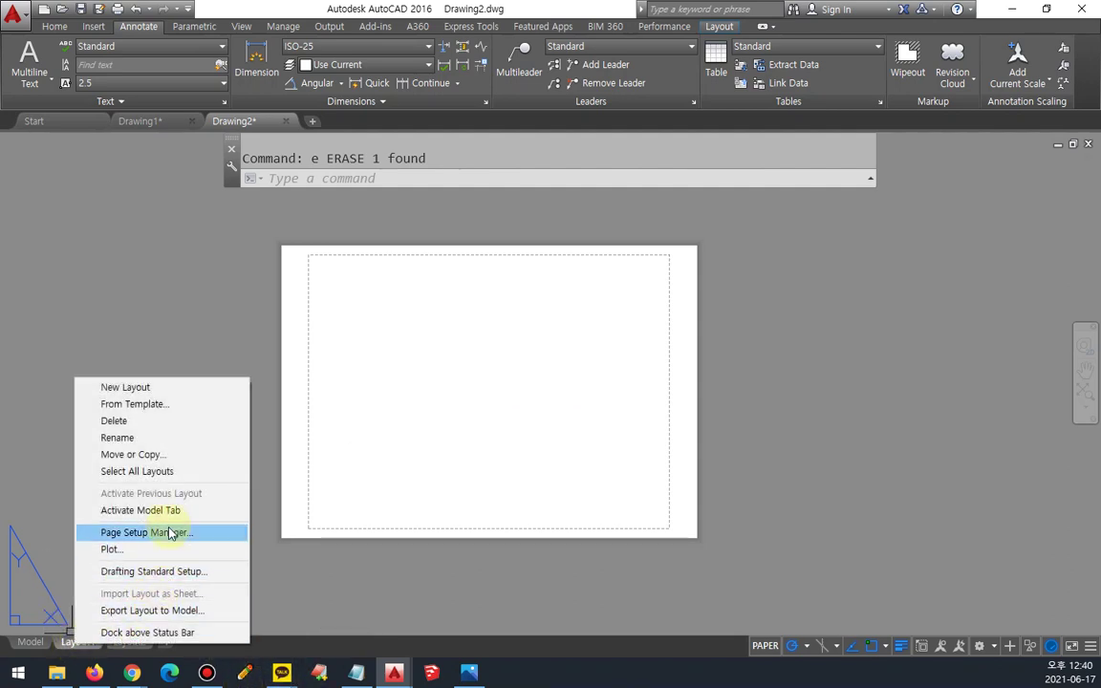
click(169, 532)
click(686, 309)
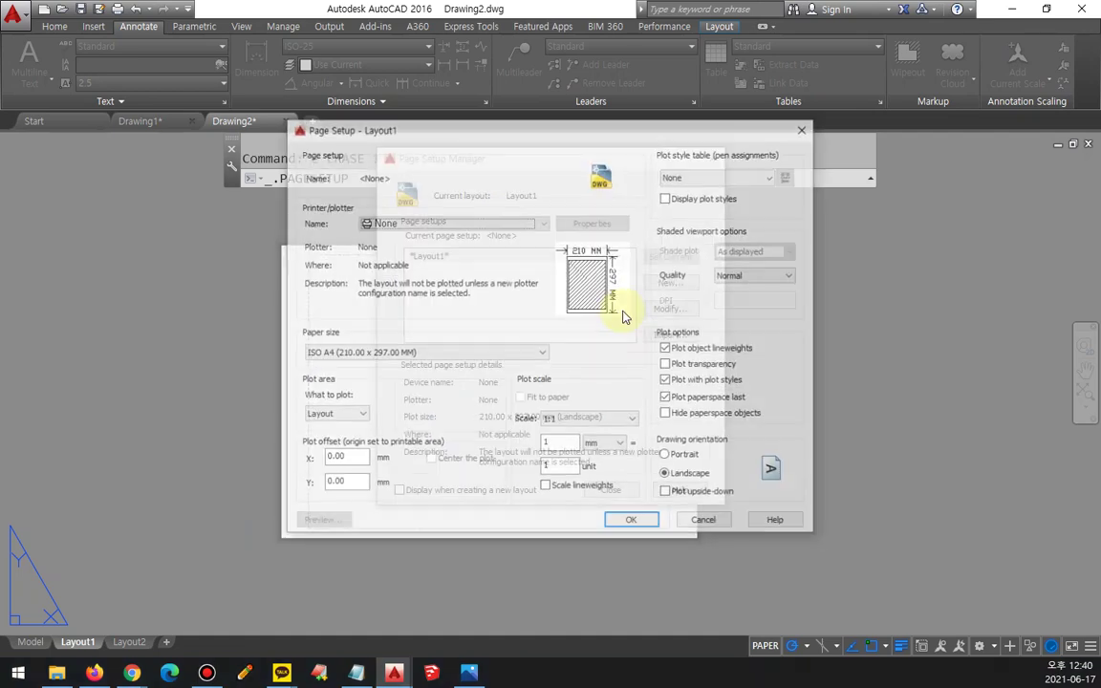
click(449, 223)
click(728, 197)
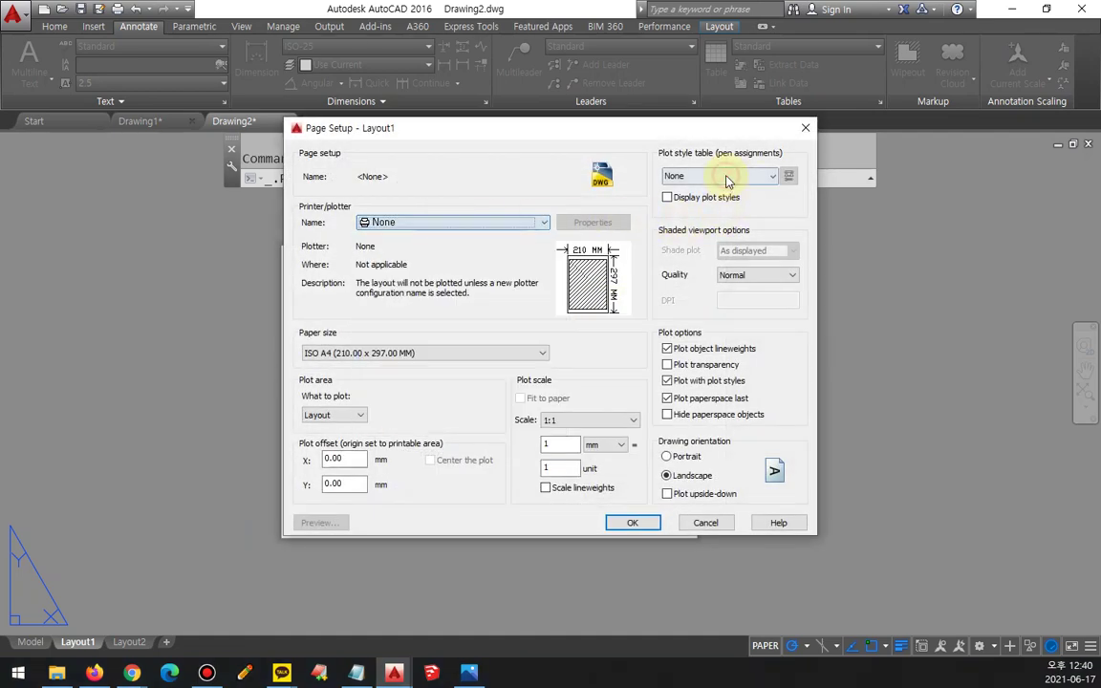
click(718, 175)
click(719, 257)
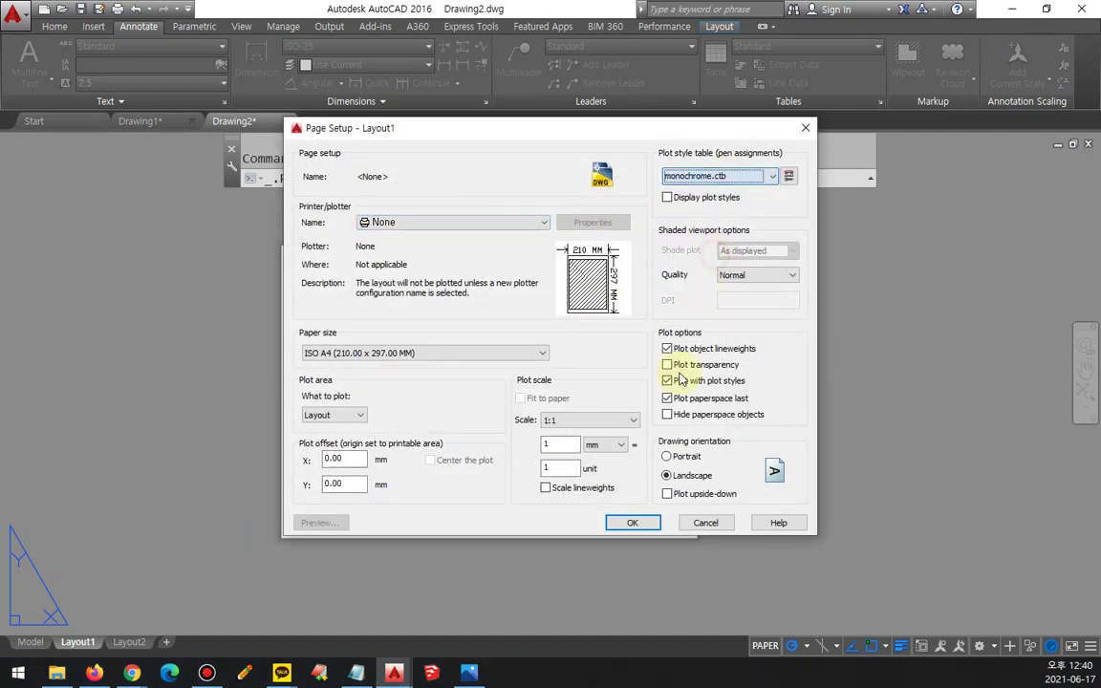
click(417, 222)
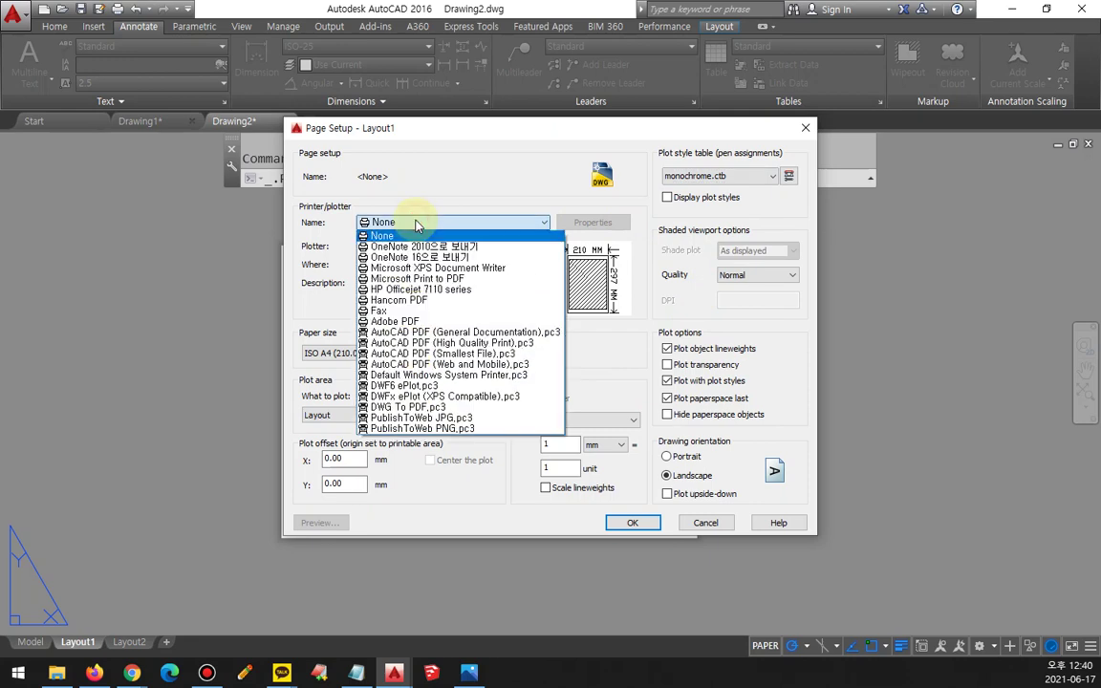
click(406, 321)
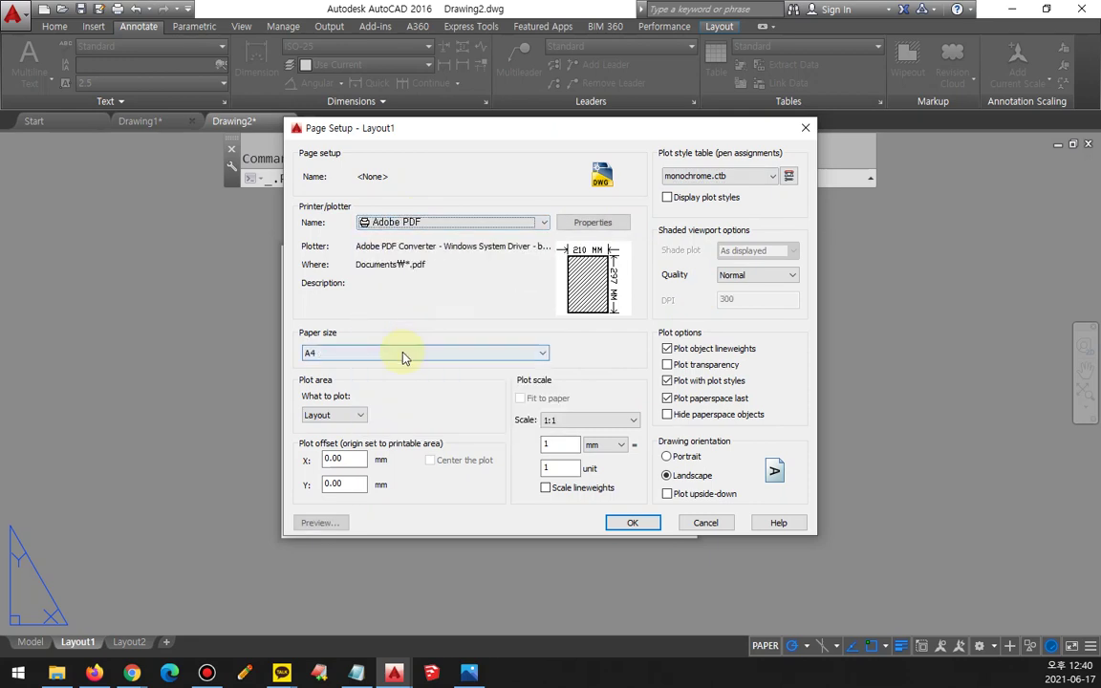
click(632, 523)
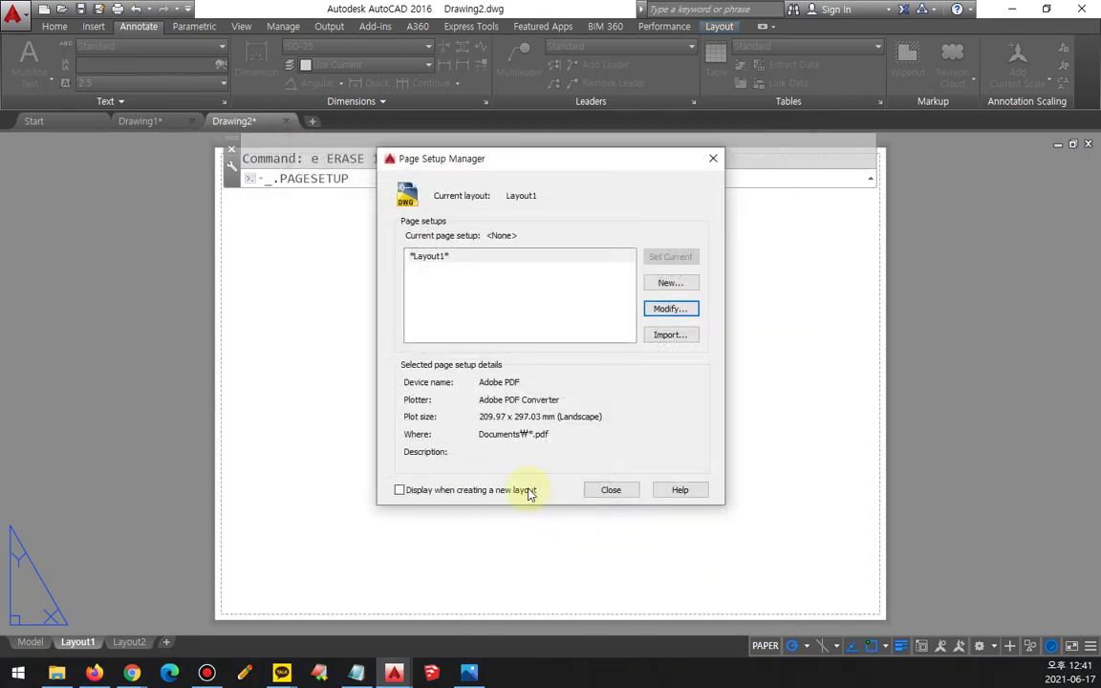
click(606, 489)
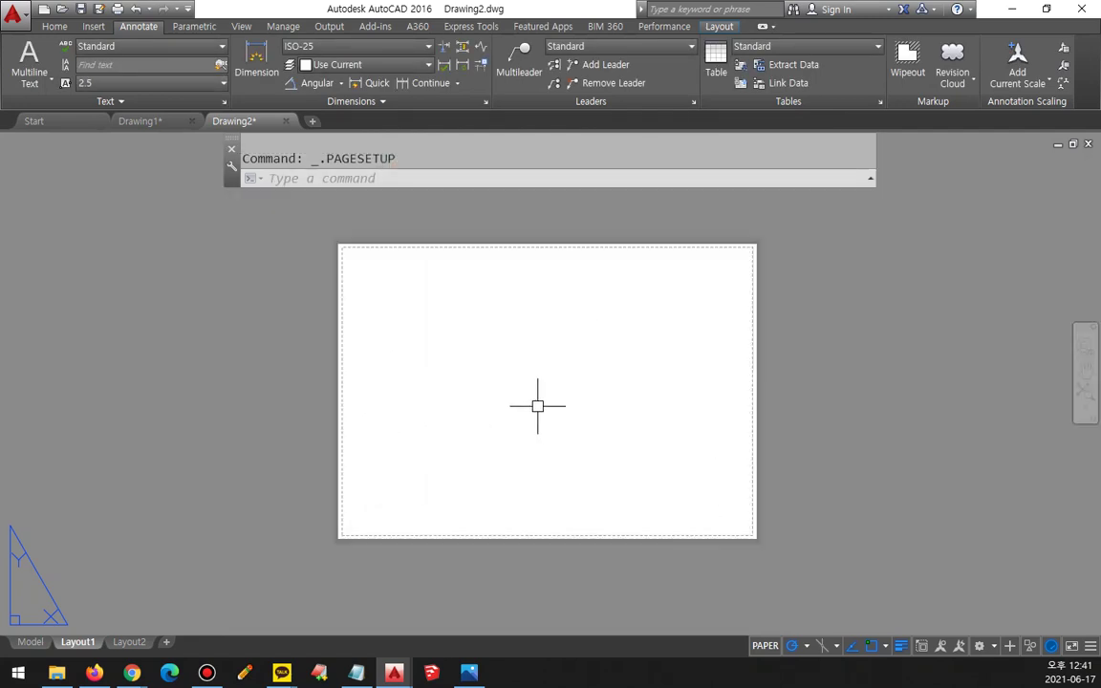
Create a single viewport fitted to the printable area of the sheet.
text(Mv)
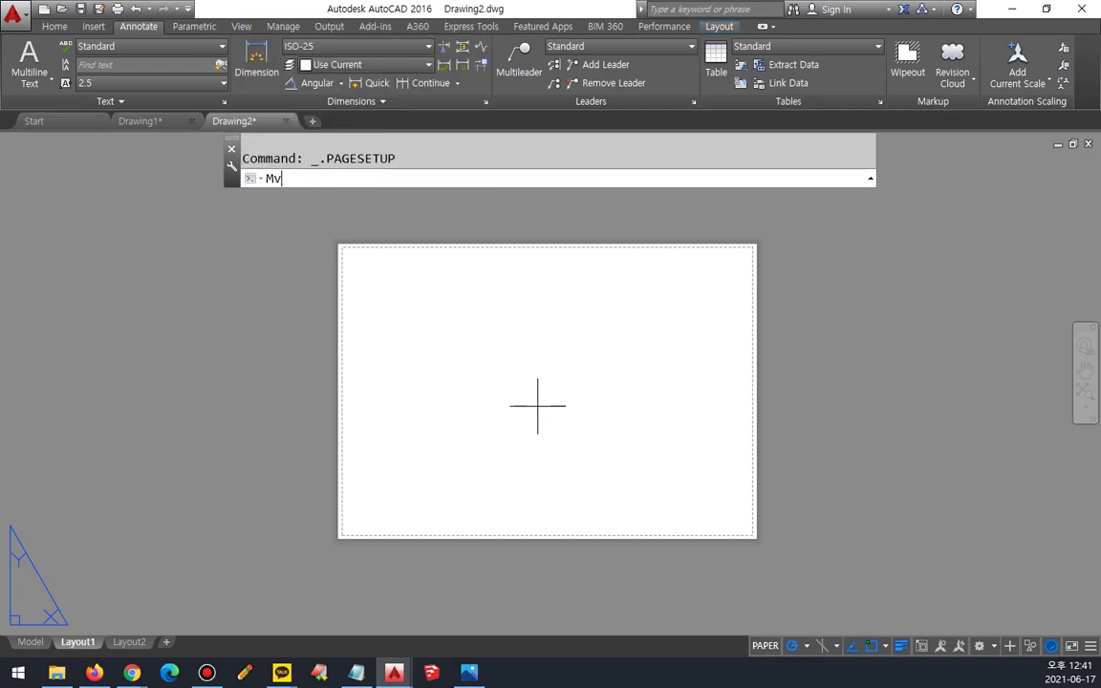
key(Return)
text(f)
key(Return)
click(553, 403)
key(Escape)
Draw a horizontal line across the middle of the sheet between the viewport frame's two vertical edges.
text(l)
key(Return)
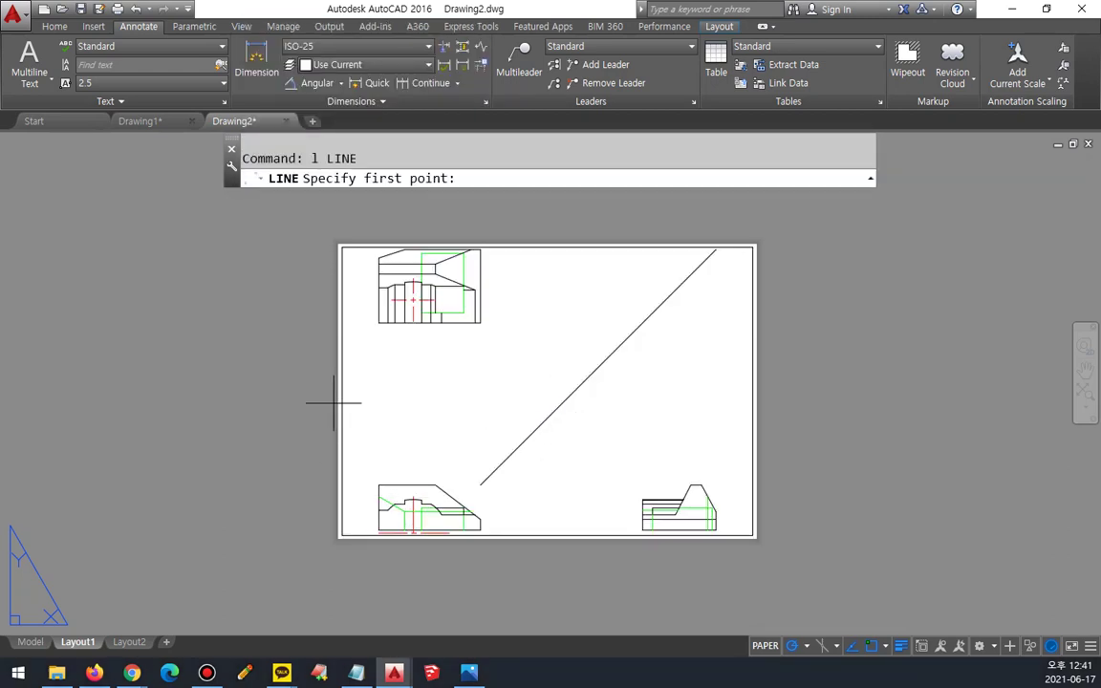
click(341, 392)
click(753, 392)
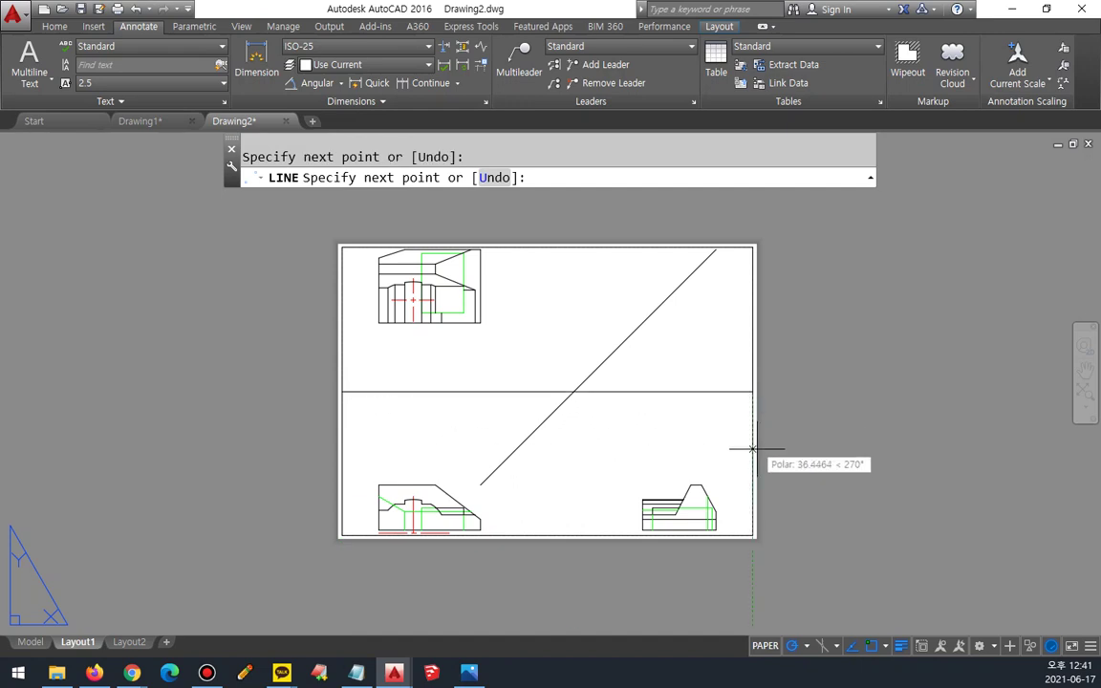
Leave the Line command and erase the viewport that fills the sheet's printable area.
key(Escape)
click(753, 449)
text(e)
key(Return)
Draw a 297 by 210 rectangle on the layout, starting inside the lower part of the sheet.
text(rec)
key(Return)
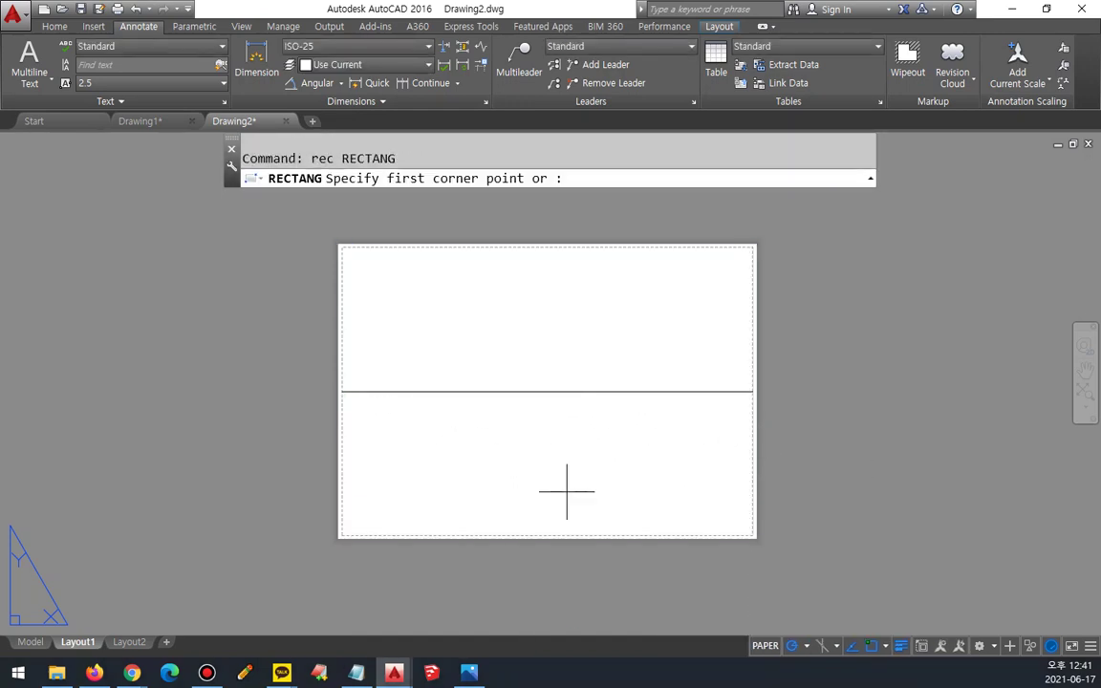
click(525, 497)
text(@297,210)
key(Return)
Offset the 297 by 210 rectangle inward by 10 to form an inner border.
text(o)
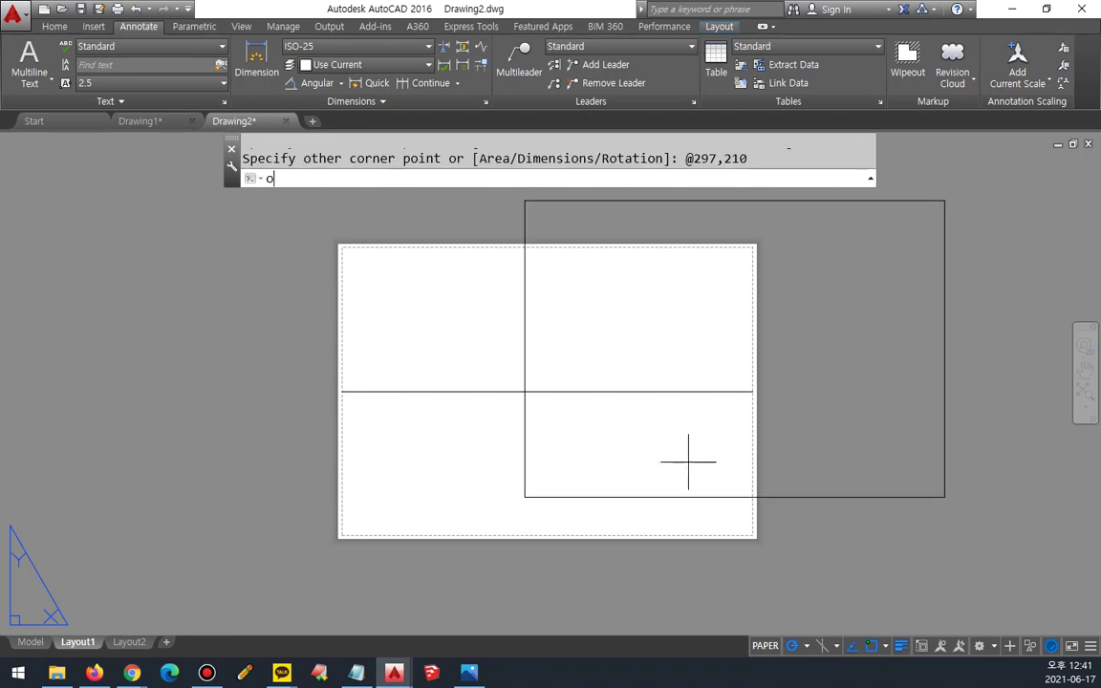
key(Return)
text(10)
key(Return)
click(720, 202)
click(713, 253)
key(Return)
Draw a vertical helper line between the midpoints of the inner border's upper and lower edges.
text(l)
key(Return)
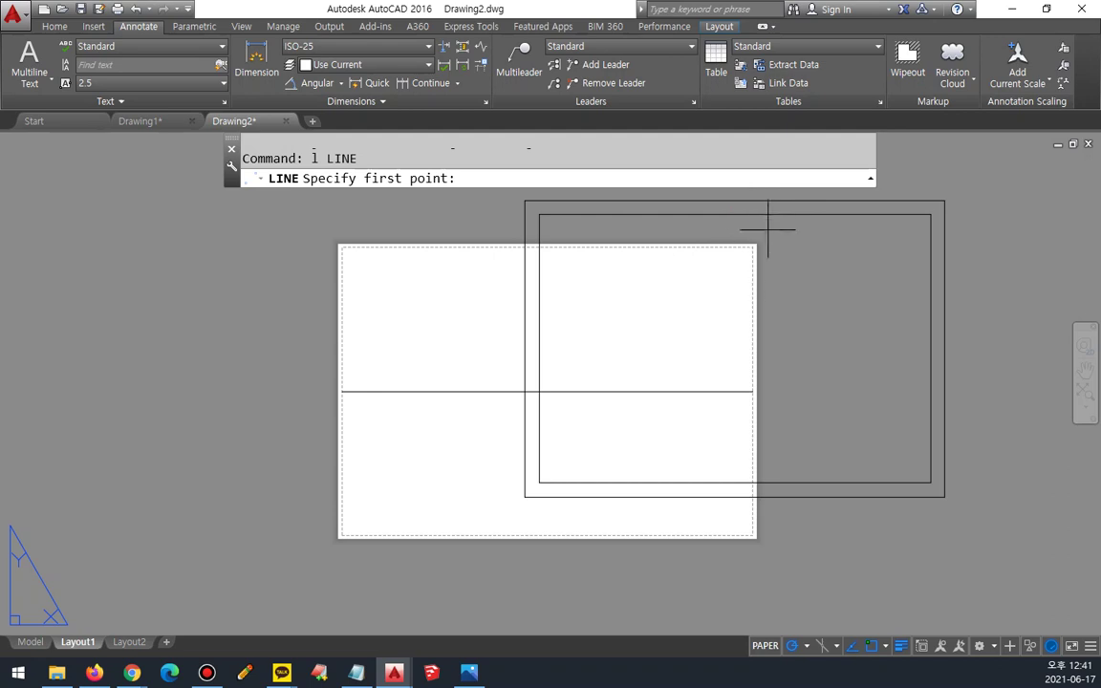
click(735, 215)
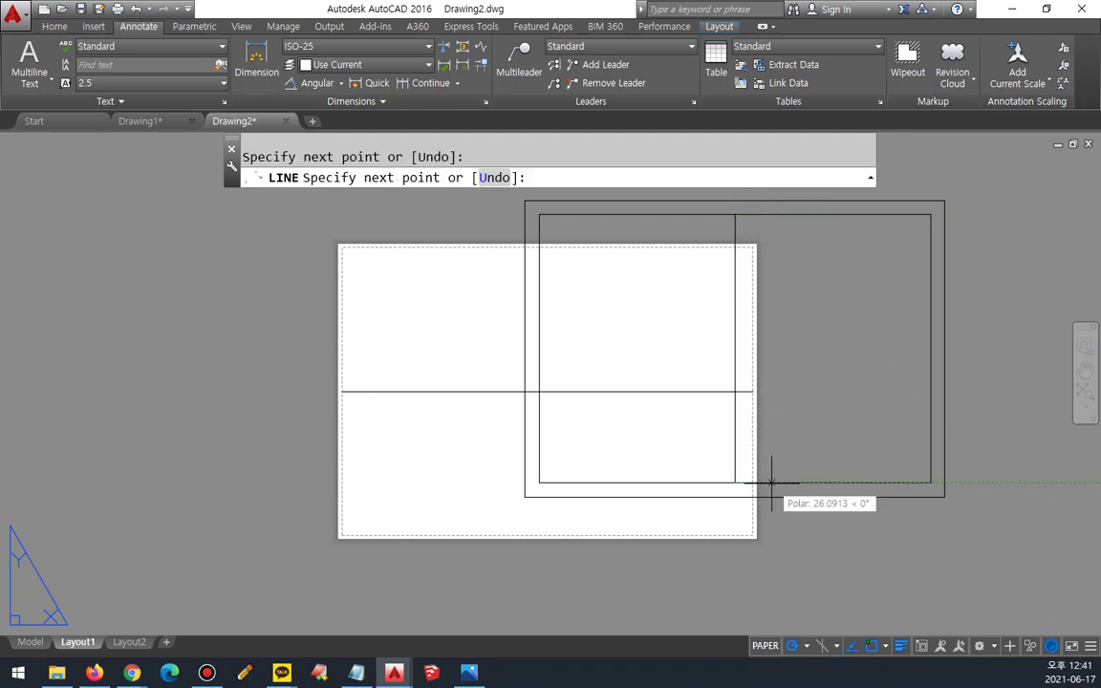
click(770, 483)
key(Return)
Move both border rectangles and the vertical line from that line's midpoint to the midpoint of the sheet's horizontal line.
text(m)
key(Return)
click(780, 523)
click(717, 442)
key(Return)
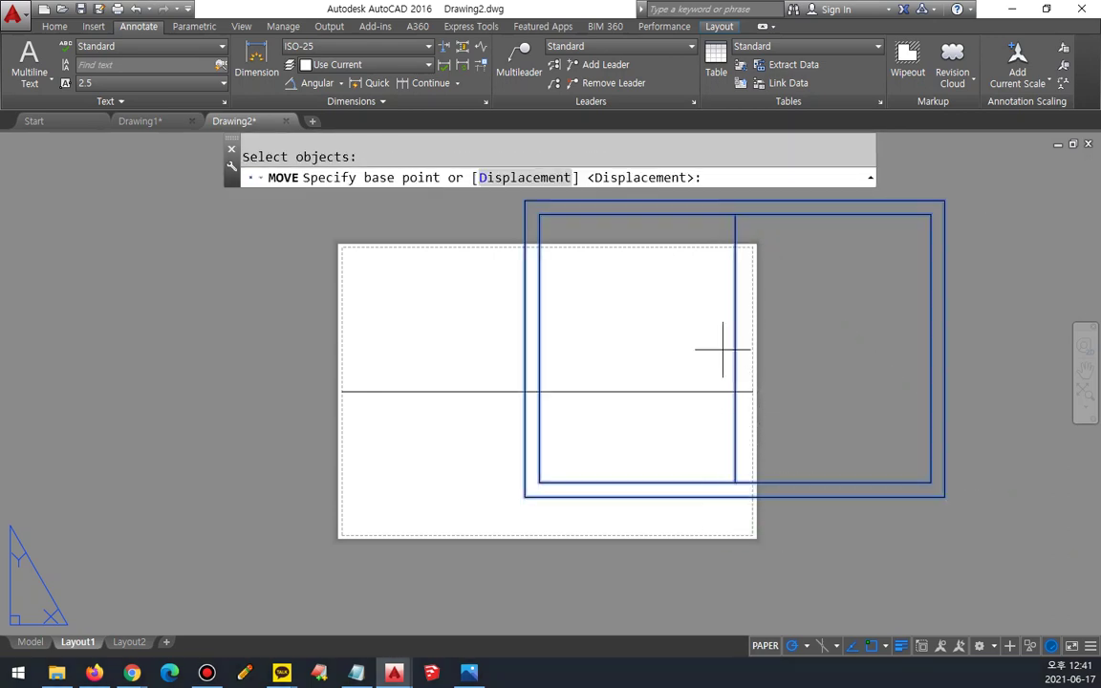
click(735, 350)
click(561, 391)
Erase the horizontal and vertical helper lines crossing at the sheet's centre.
click(585, 402)
click(513, 374)
text(e)
key(Return)
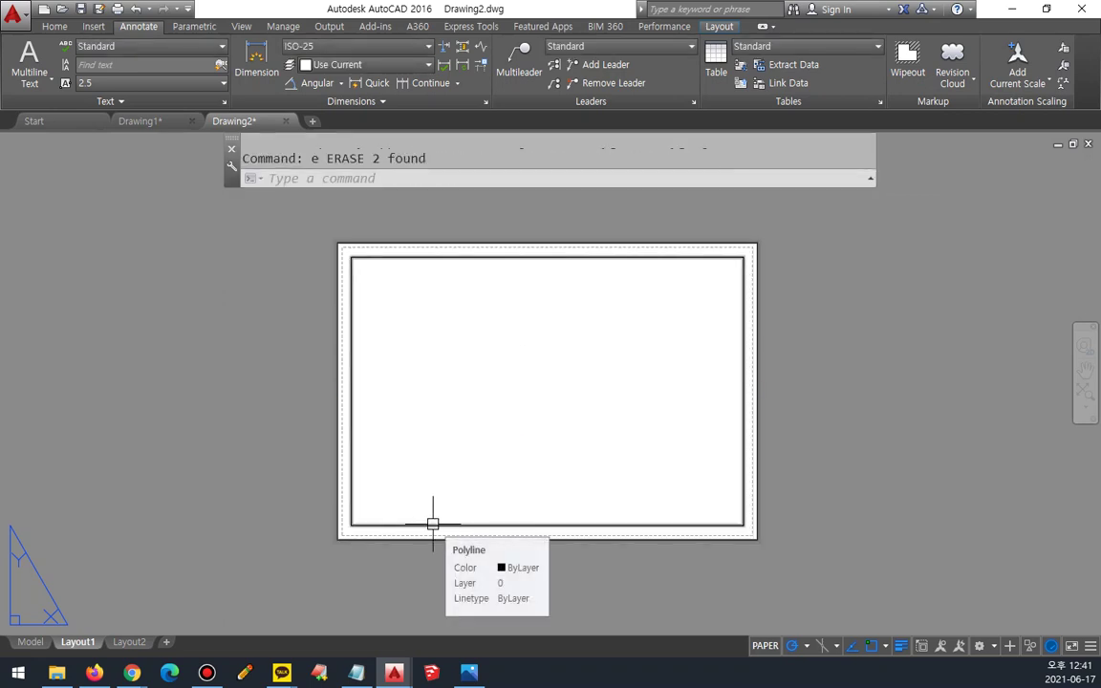
Try creating four viewports with the Fit option and undo them.
text(mv)
key(Return)
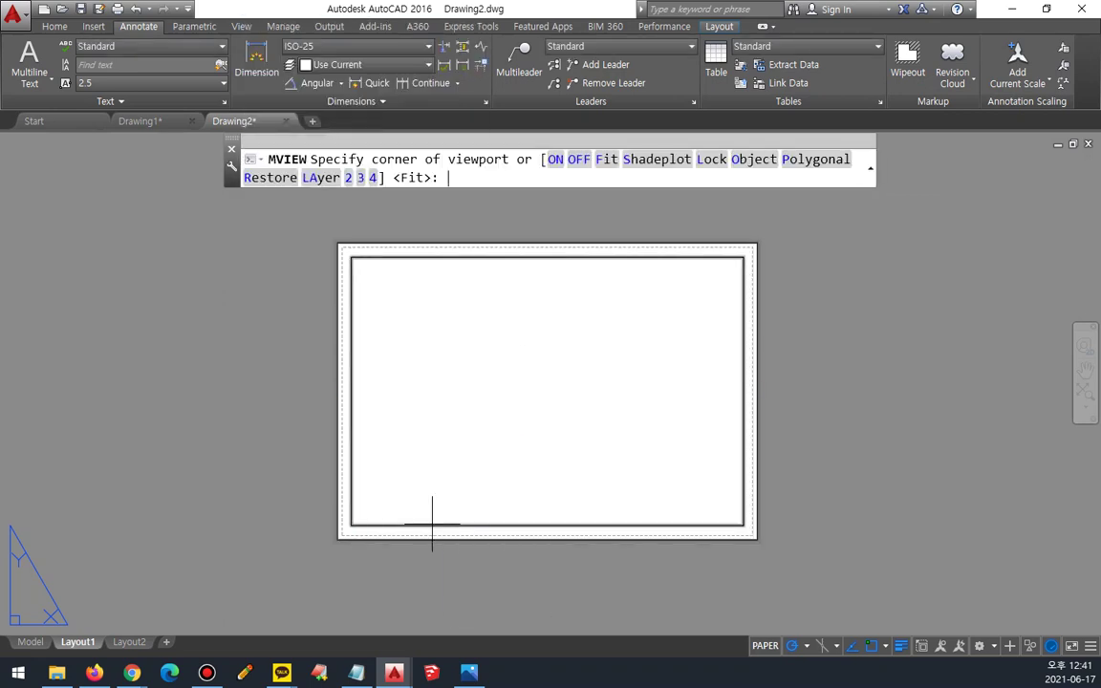
text(4)
key(Return)
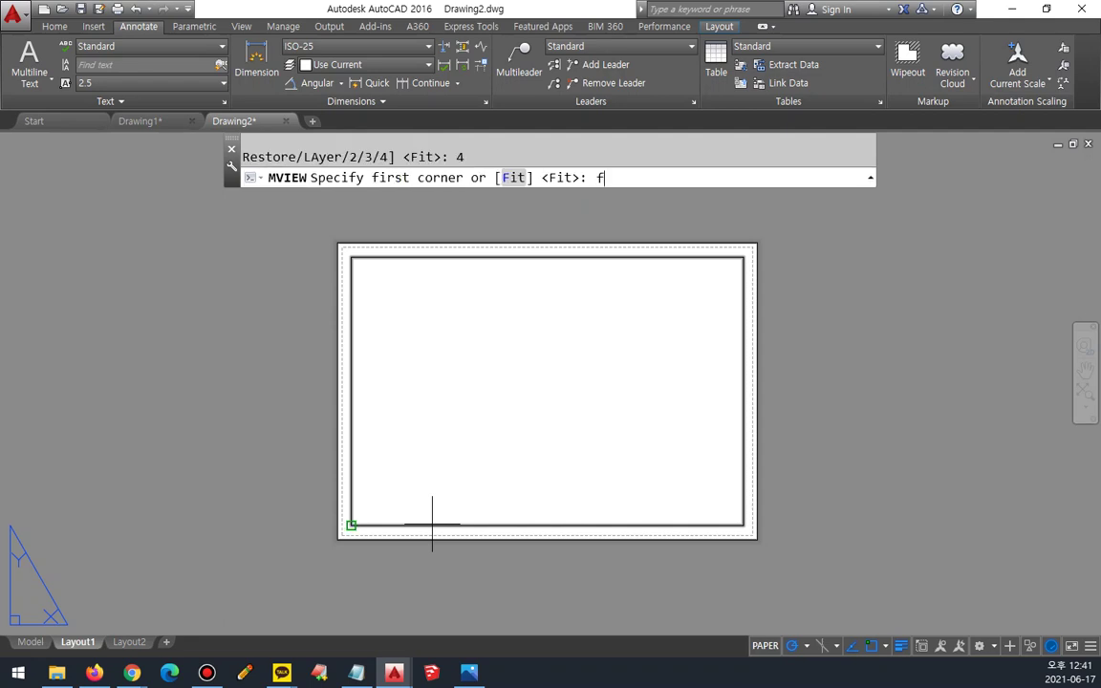
text(f)
key(Return)
key(ctrl+z)
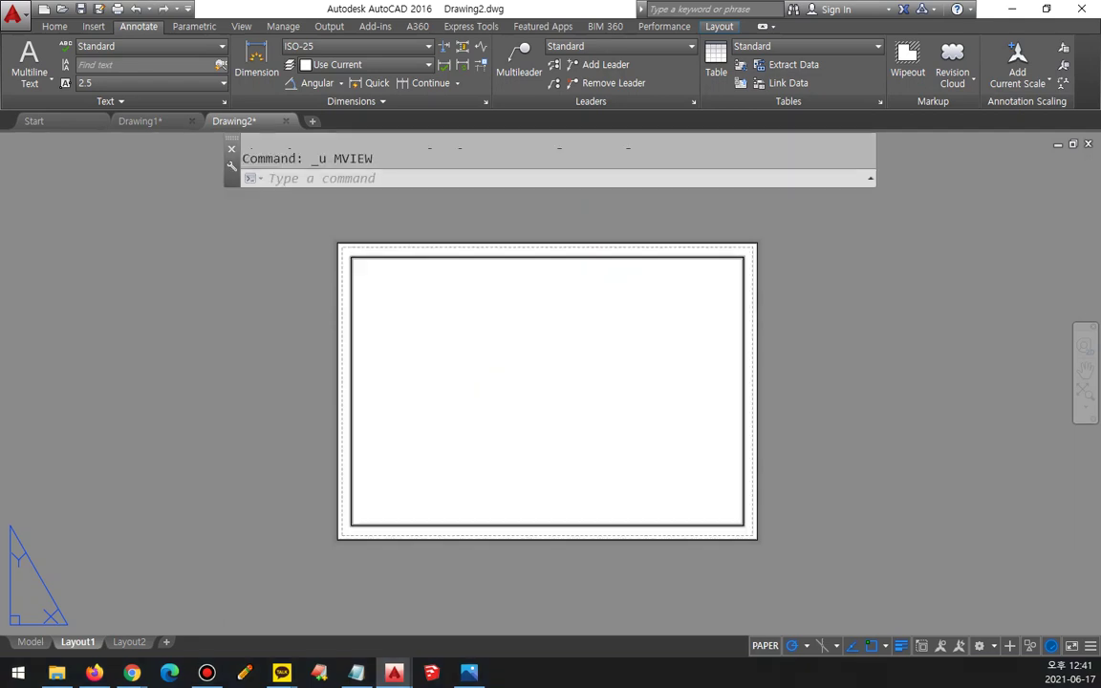
Create four viewports filling the inner border, from its lower-left corner to its upper-right corner.
text(mv)
key(Return)
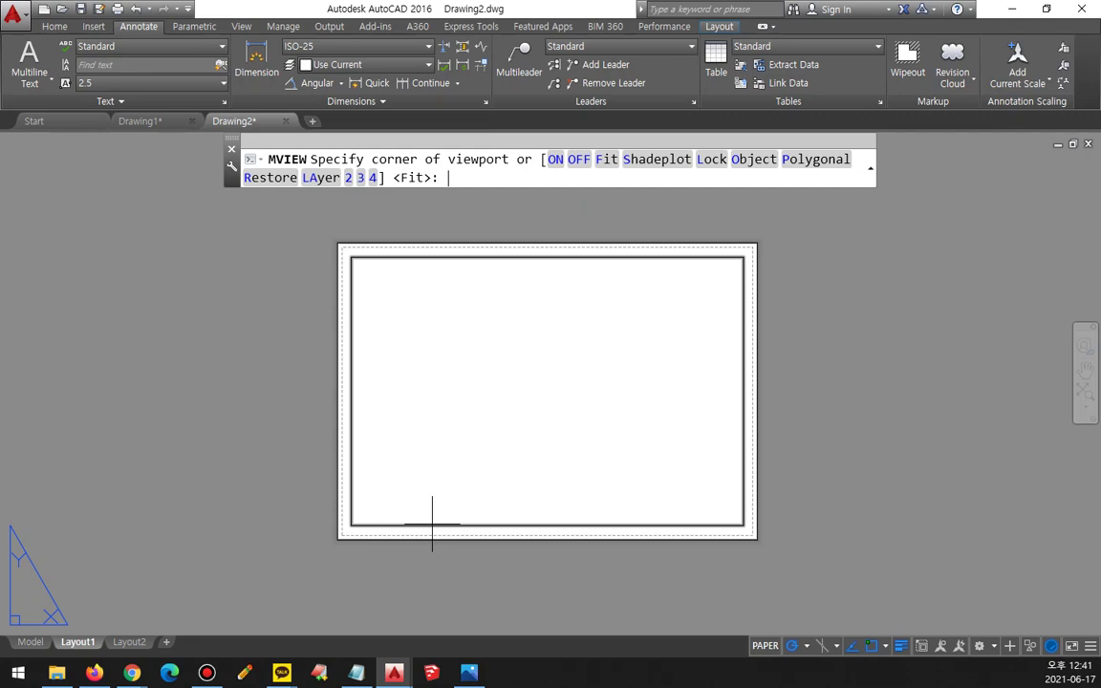
text(4)
key(Return)
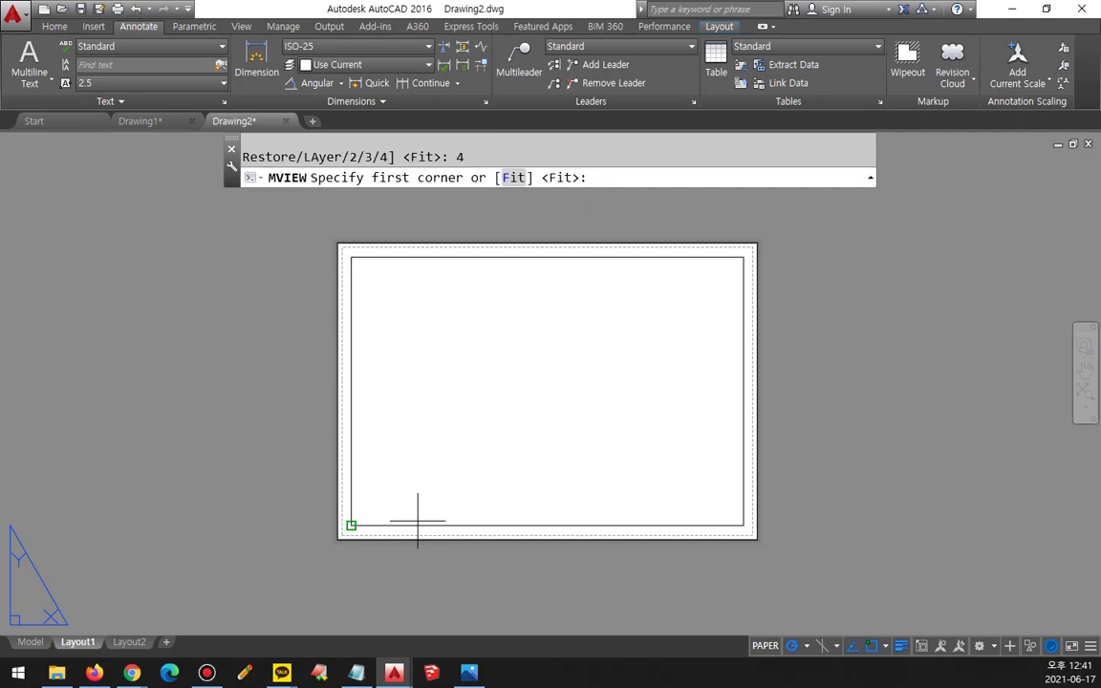
click(354, 523)
click(712, 258)
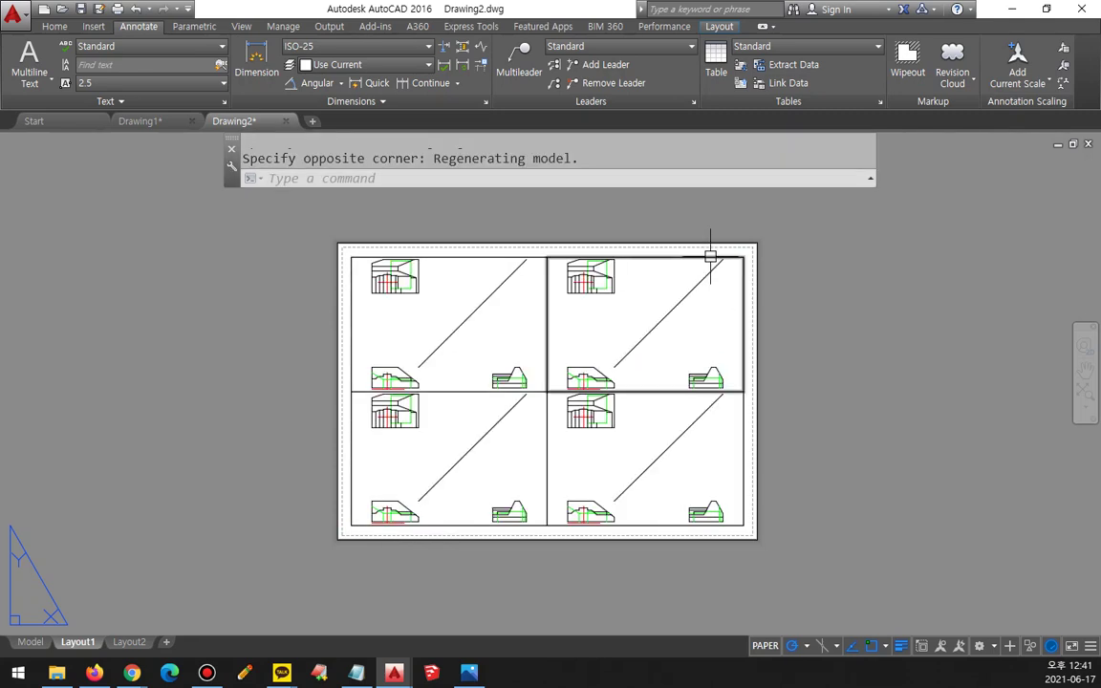
Erase the upper-right viewport from the sheet.
click(710, 256)
text(e)
key(Return)
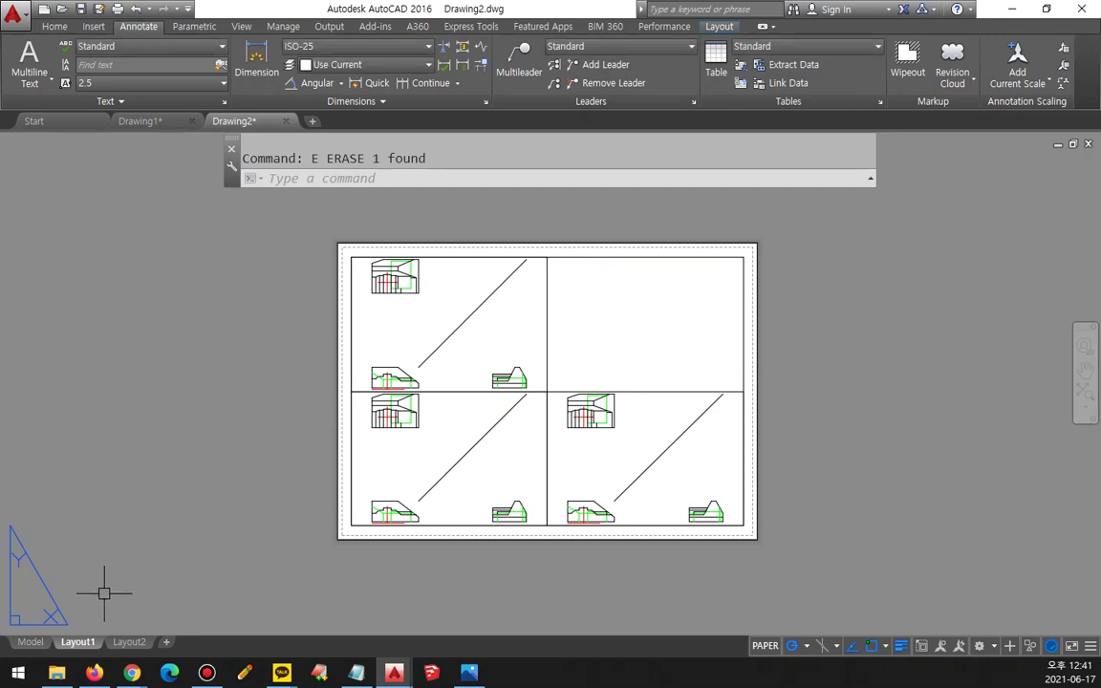
Activate the upper-left viewport of Layout1 and enlarge the top view so it alone fills the frame.
click(30, 641)
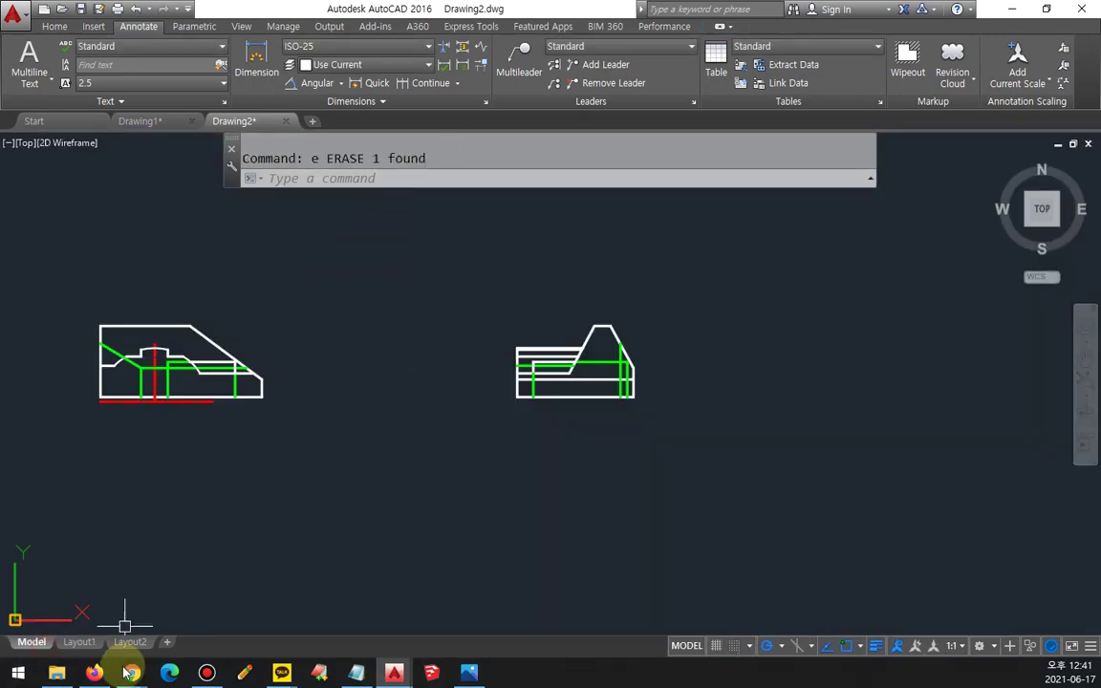
click(79, 641)
click(405, 287)
double_click(420, 295)
middle_drag(419, 296, 447, 341)
scroll(430, 339, up, 4)
Activate the lower-left viewport and enlarge the front view inside its frame.
click(449, 457)
scroll(432, 491, down, 4)
scroll(463, 457, up, 3)
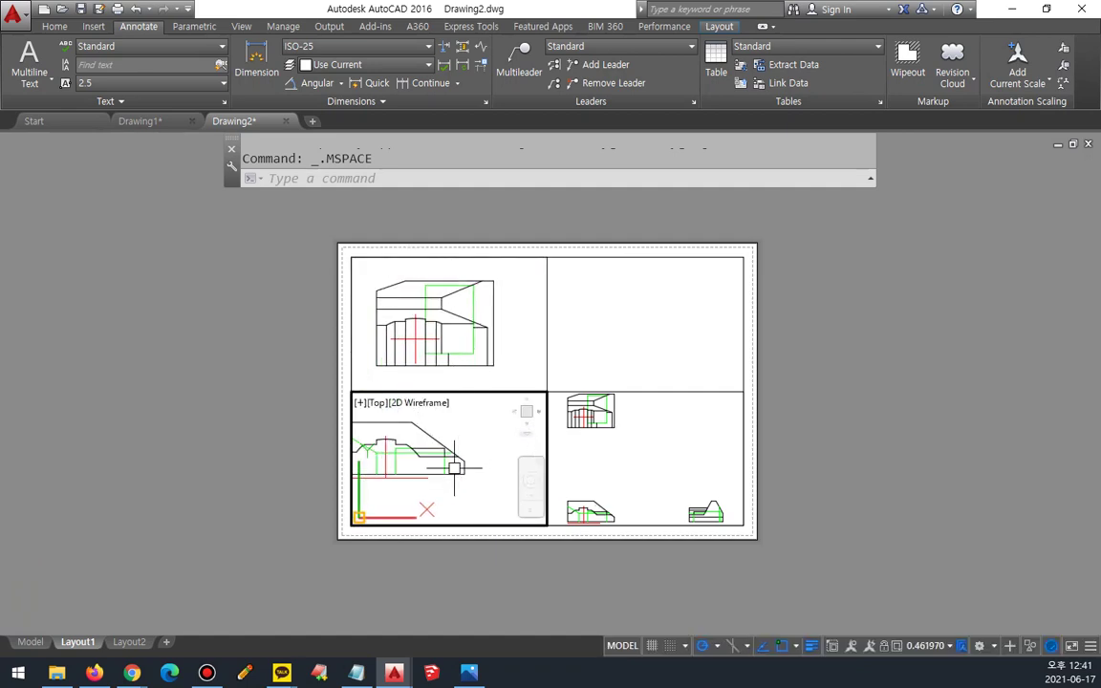
Enlarge and position the side view in the lower-right viewport, and return to paper space.
click(684, 484)
scroll(684, 482, up, 3)
middle_drag(684, 481, 609, 427)
scroll(608, 427, up, 2)
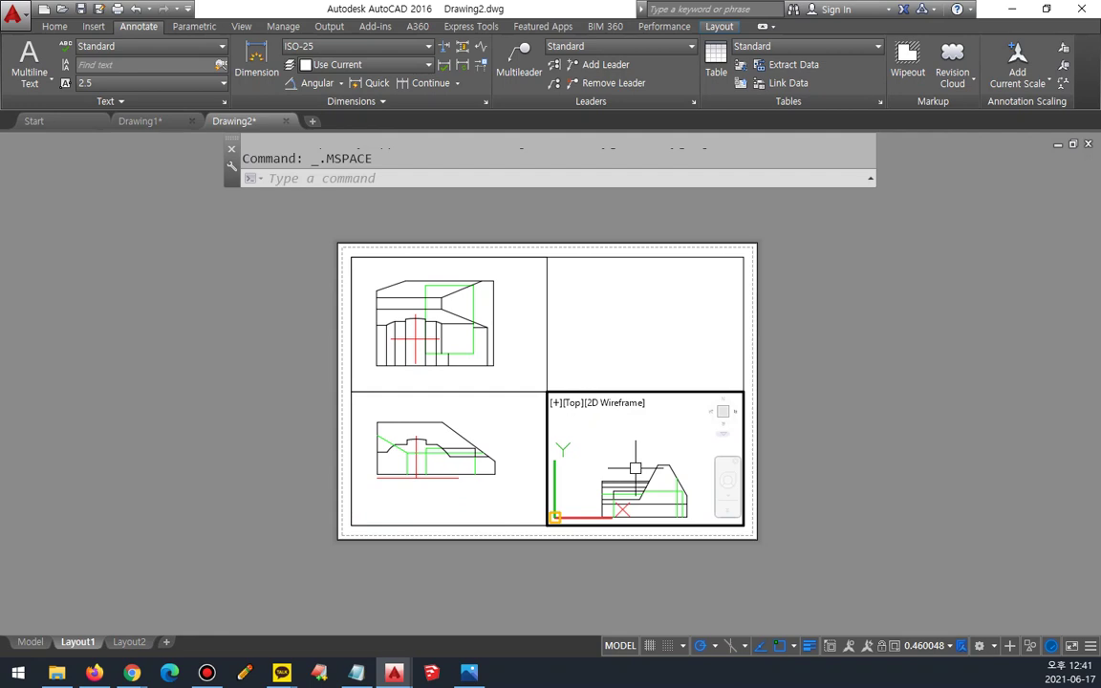
double_click(970, 401)
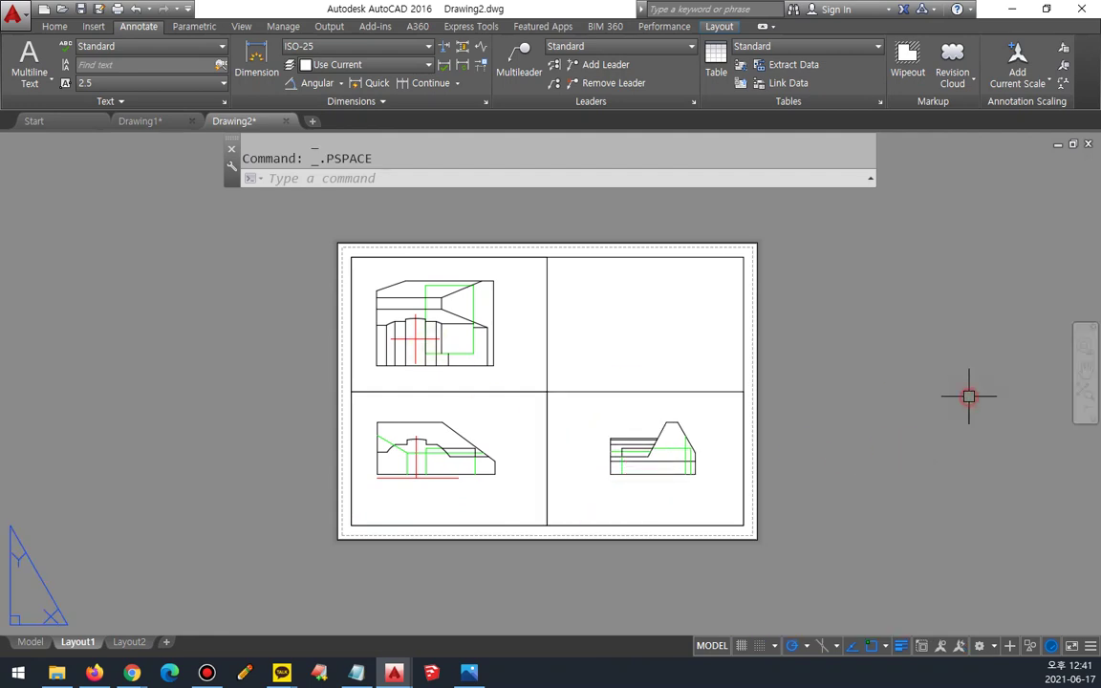
Compare Drawing2's layout with the finished Drawing1 sheet, and review the three views in both Layout1 and model space.
scroll(435, 361, up, 4)
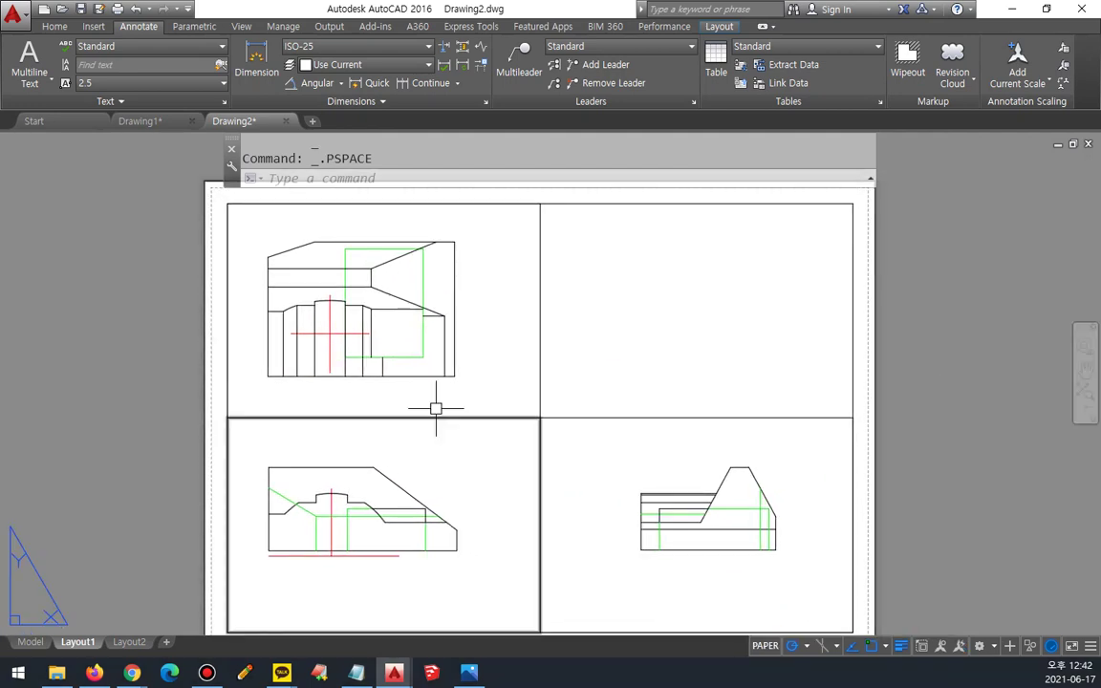
key(ctrl+Tab)
click(431, 382)
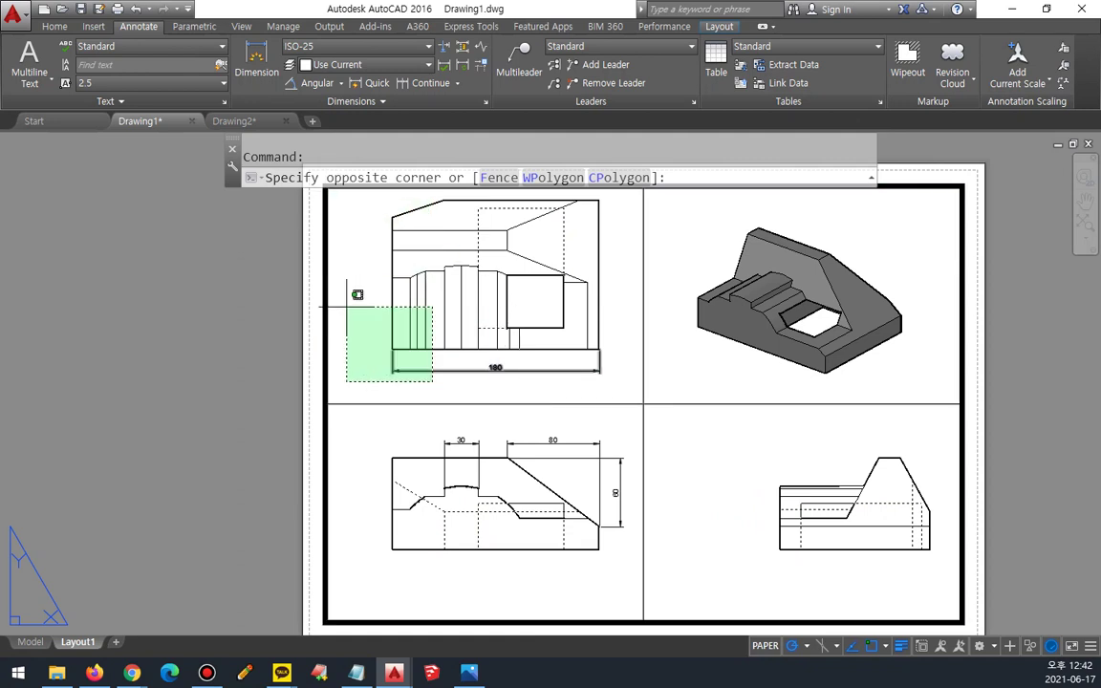
key(Escape)
click(234, 120)
mouse_move(355, 385)
mouse_down()
mouse_move(430, 363)
mouse_move(382, 373)
mouse_up()
mouse_move(377, 441)
mouse_down()
mouse_move(356, 449)
mouse_move(378, 441)
mouse_up()
drag(785, 583, 742, 602)
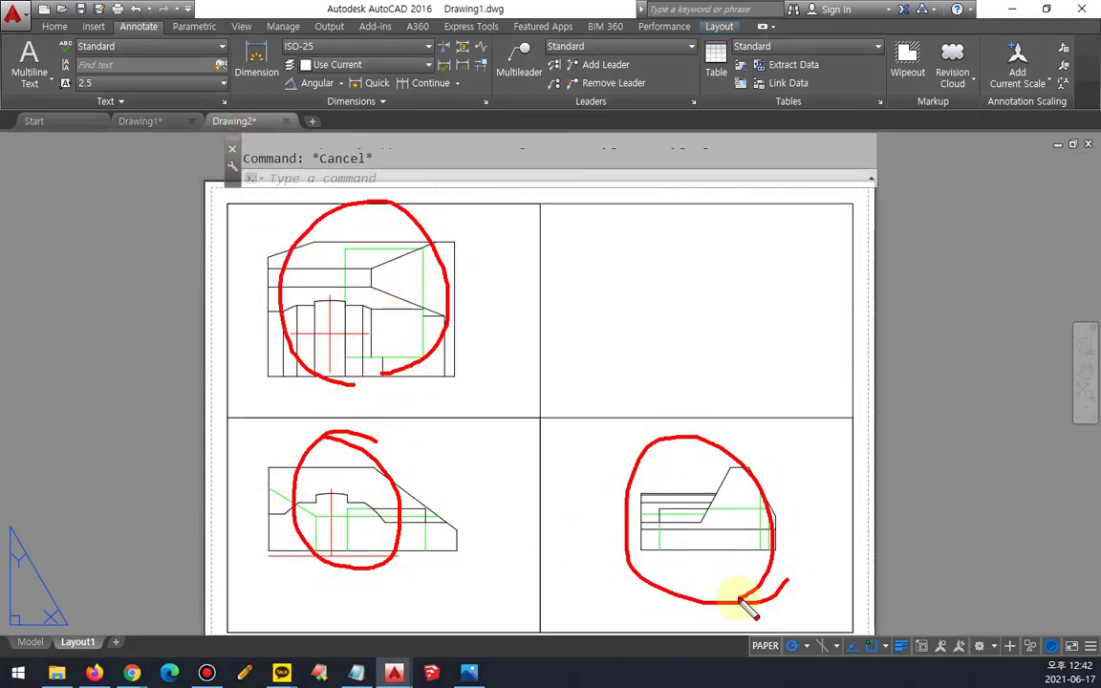
click(31, 642)
scroll(386, 400, down, 3)
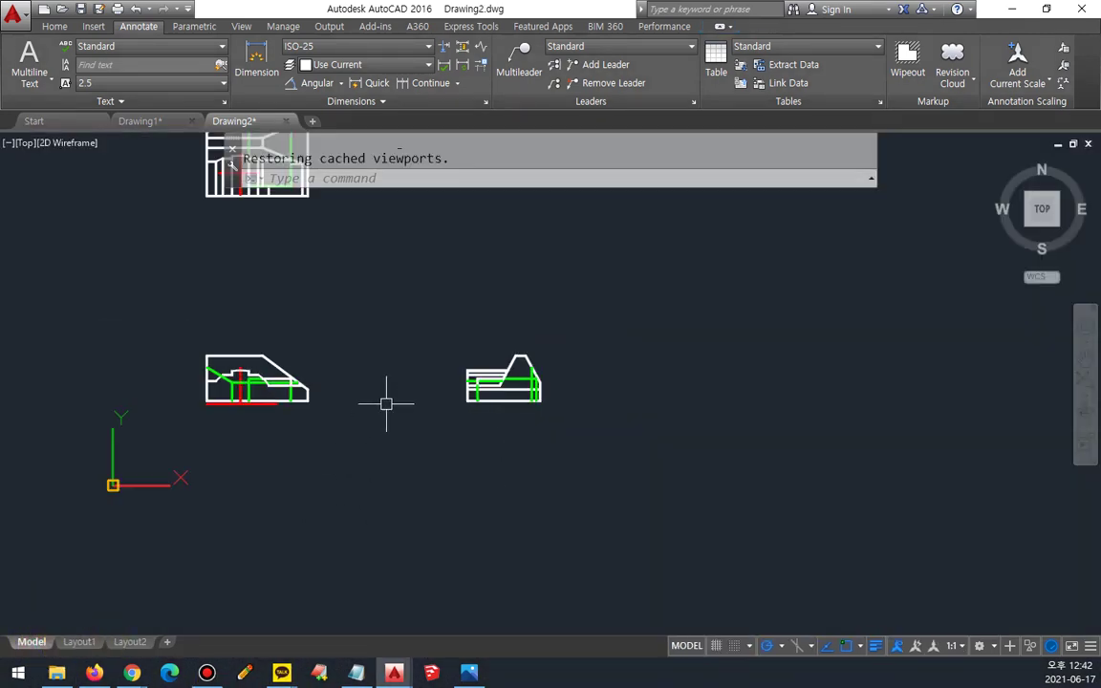
middle_drag(212, 445, 268, 555)
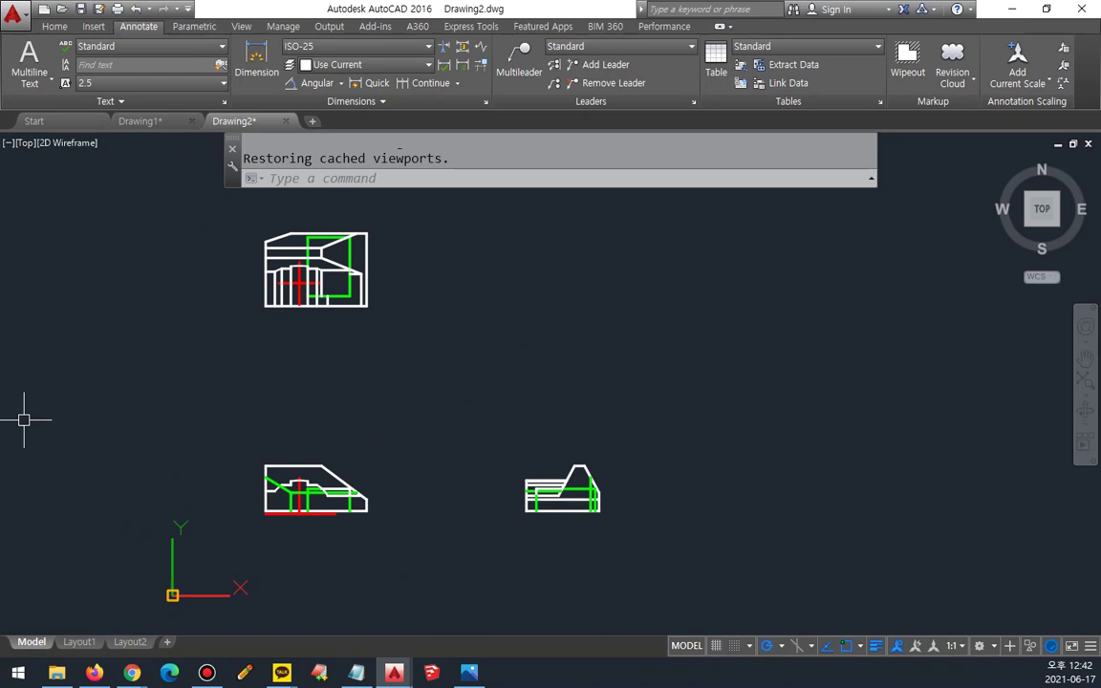
click(80, 641)
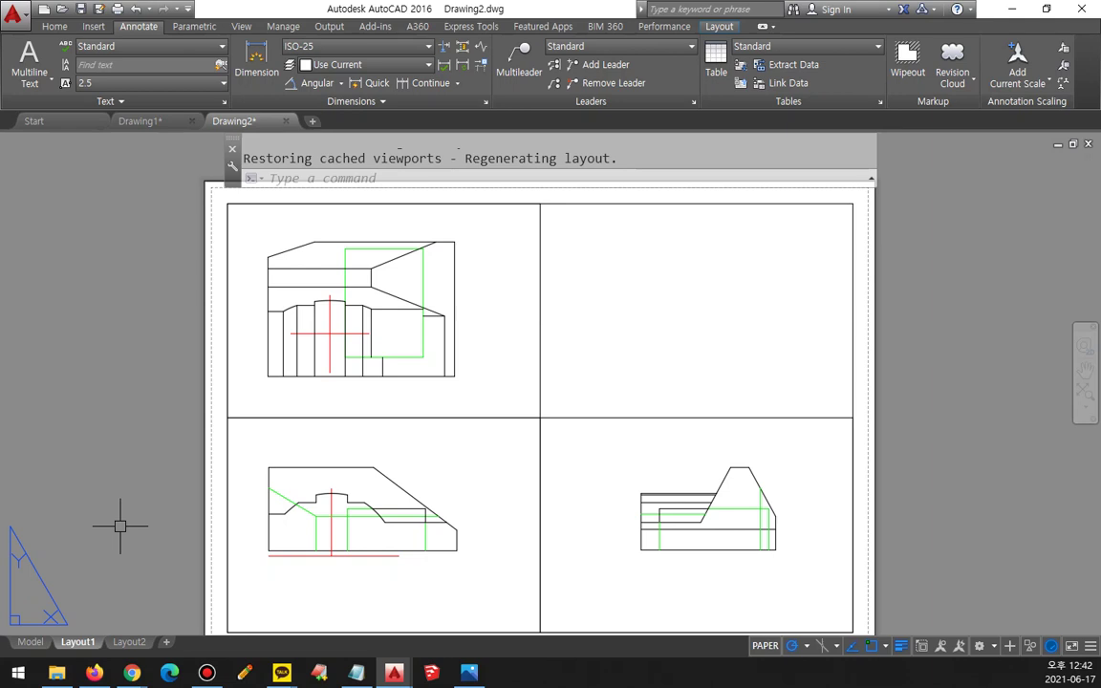
Scale the three viewports uniformly with MVSETUP, using 1.0 as the number of paper space units.
text(m)
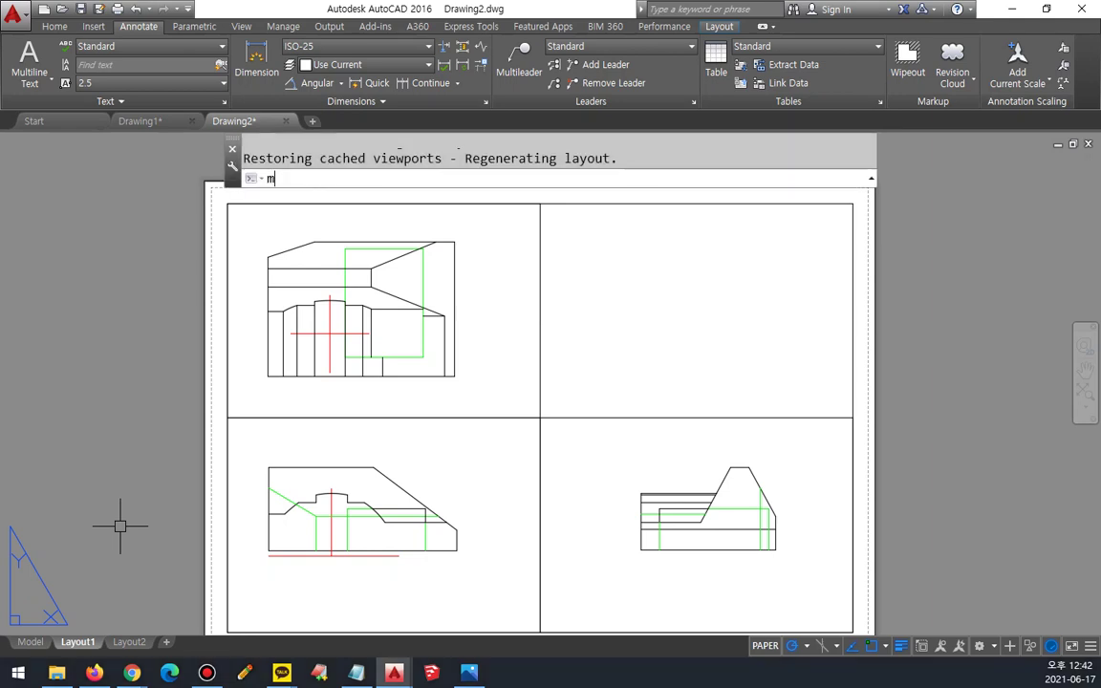
text(vsetup)
key(Return)
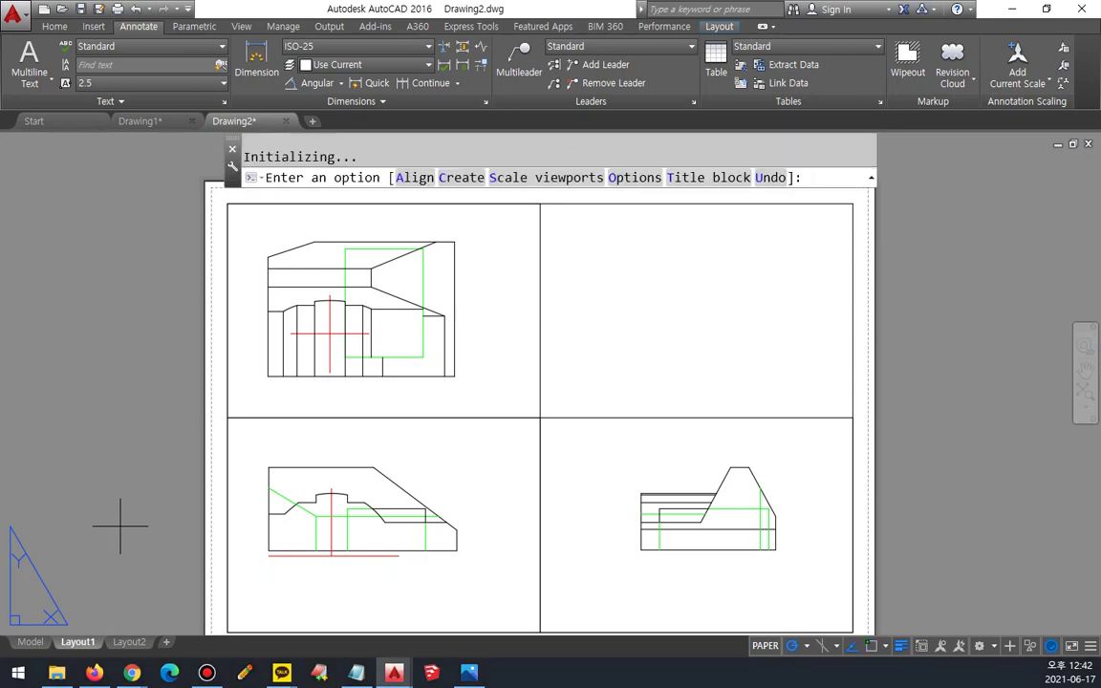
click(530, 178)
click(597, 334)
click(456, 476)
key(Return)
key(Return)
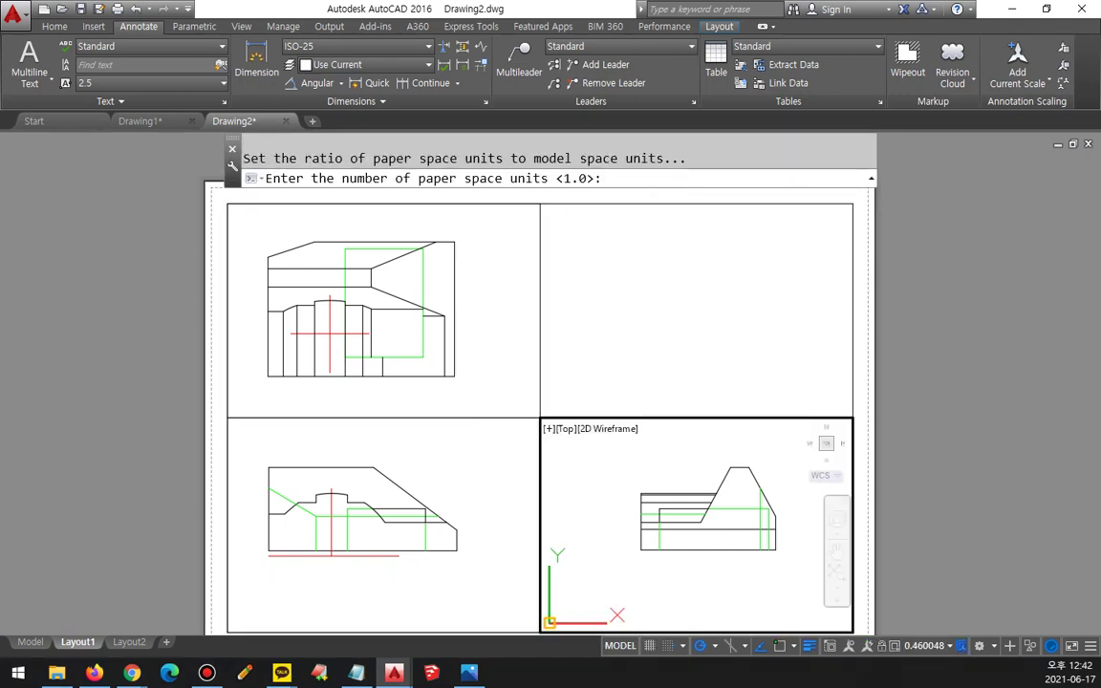
key(Return)
key(Return)
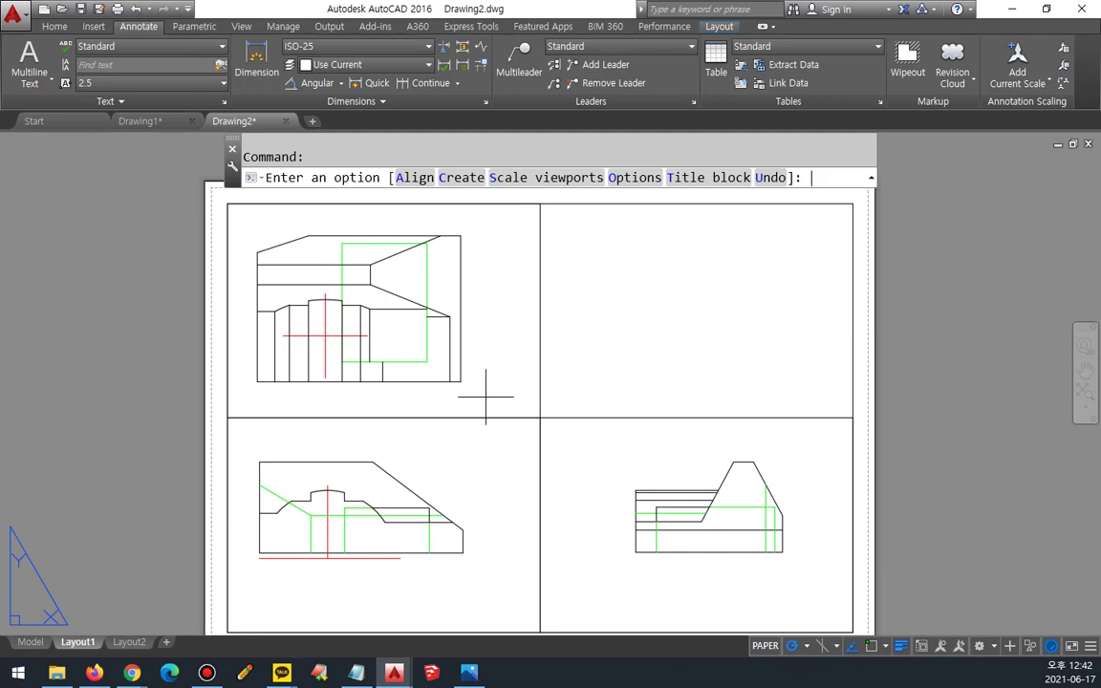
Switch to Notepad to examine the notes on Zoom scale factors, and end the MVSETUP command.
click(355, 673)
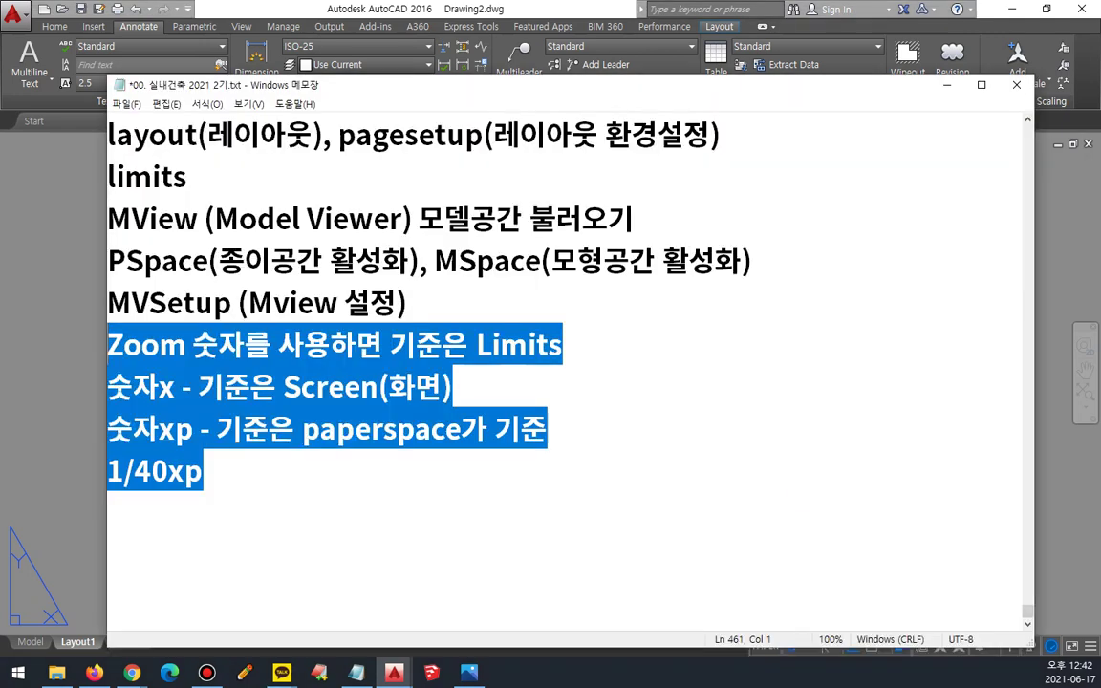
click(285, 387)
drag(206, 361, 113, 340)
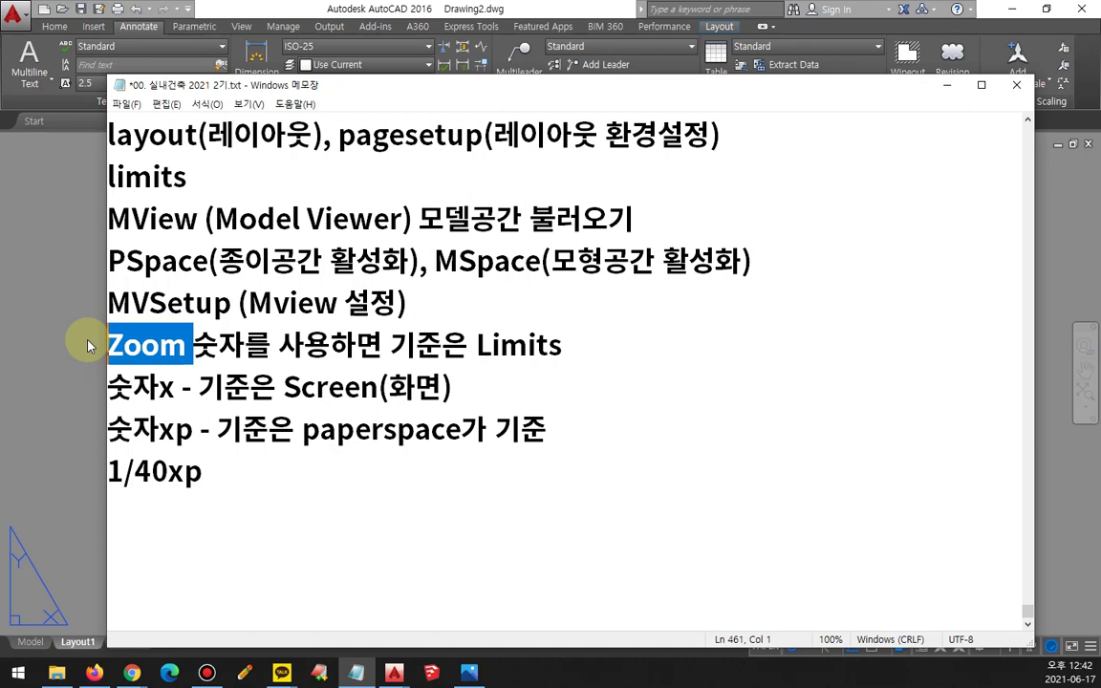
click(87, 345)
key(Escape)
key(Escape)
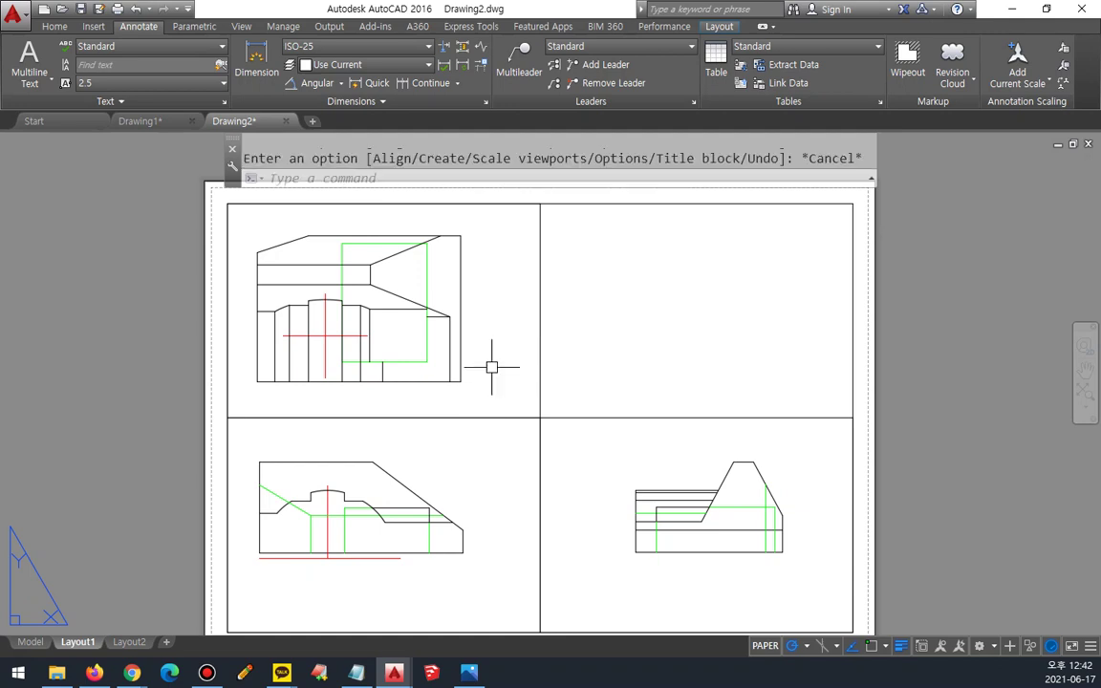
Scale the top view in the upper-left viewport to 1/2xp with Zoom.
double_click(464, 368)
scroll(422, 345, down, 2)
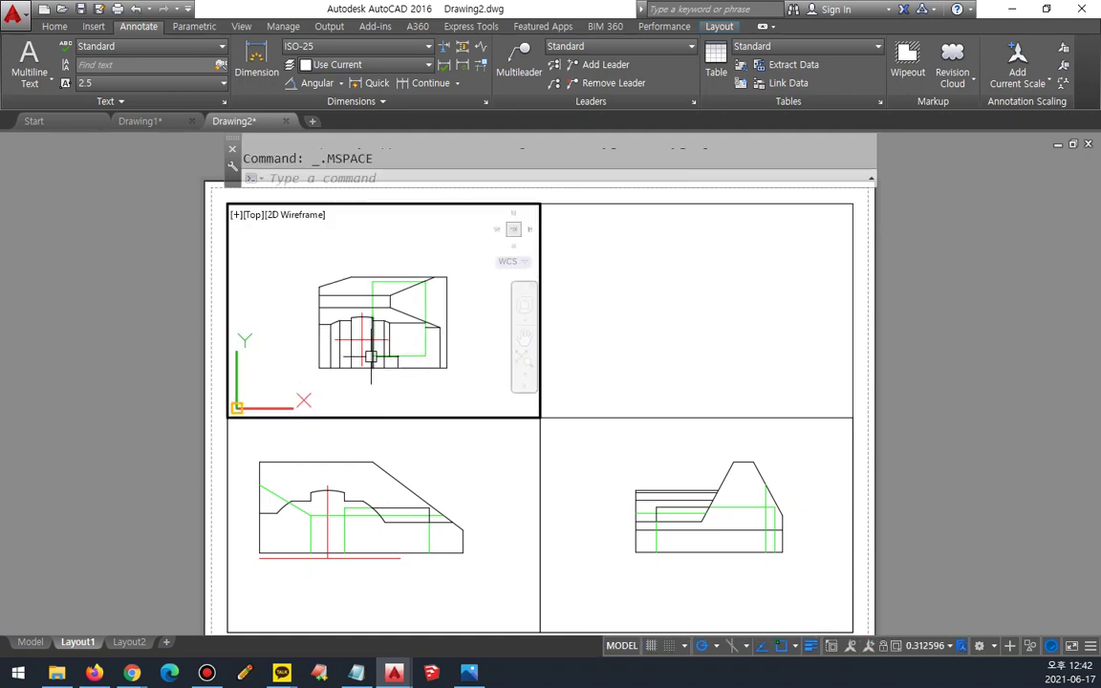
text(z)
key(Return)
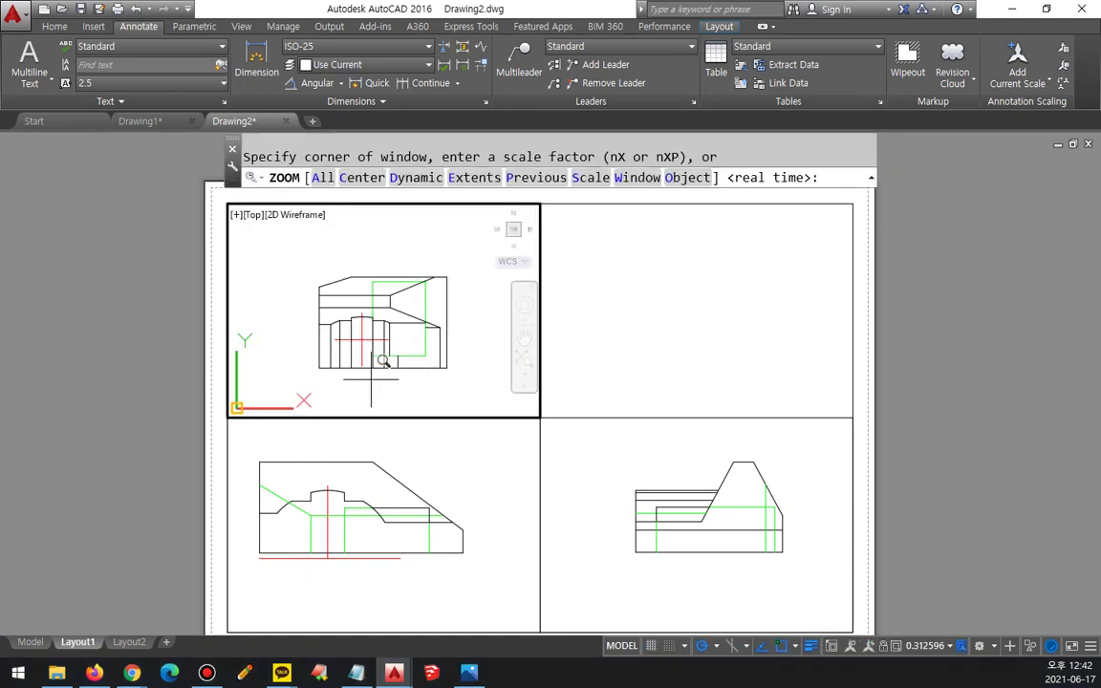
mouse_move(858, 184)
mouse_down()
mouse_move(824, 163)
mouse_move(844, 215)
mouse_up()
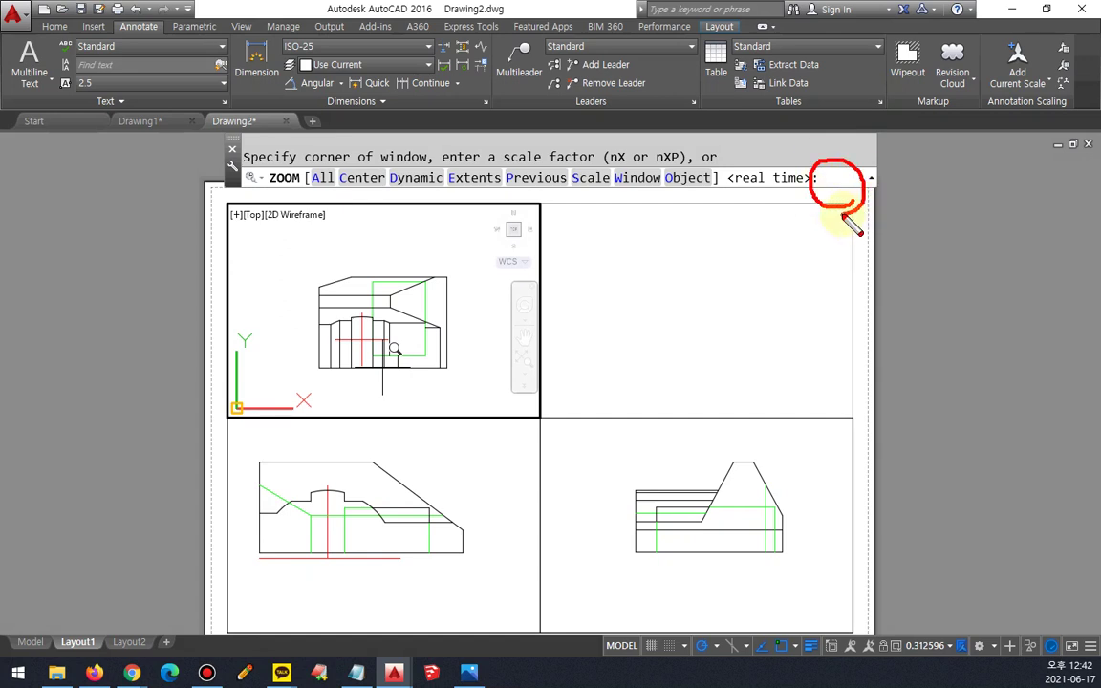
mouse_move(845, 307)
mouse_down()
mouse_move(841, 222)
mouse_move(865, 244)
mouse_up()
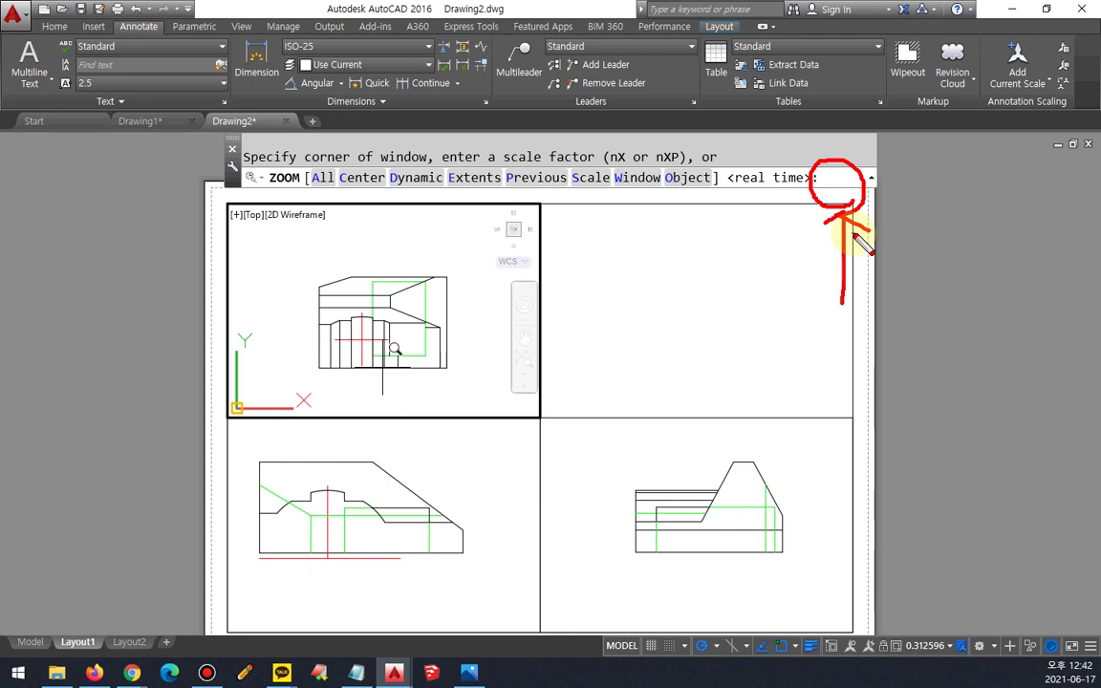
key(Escape)
text(1/2xp)
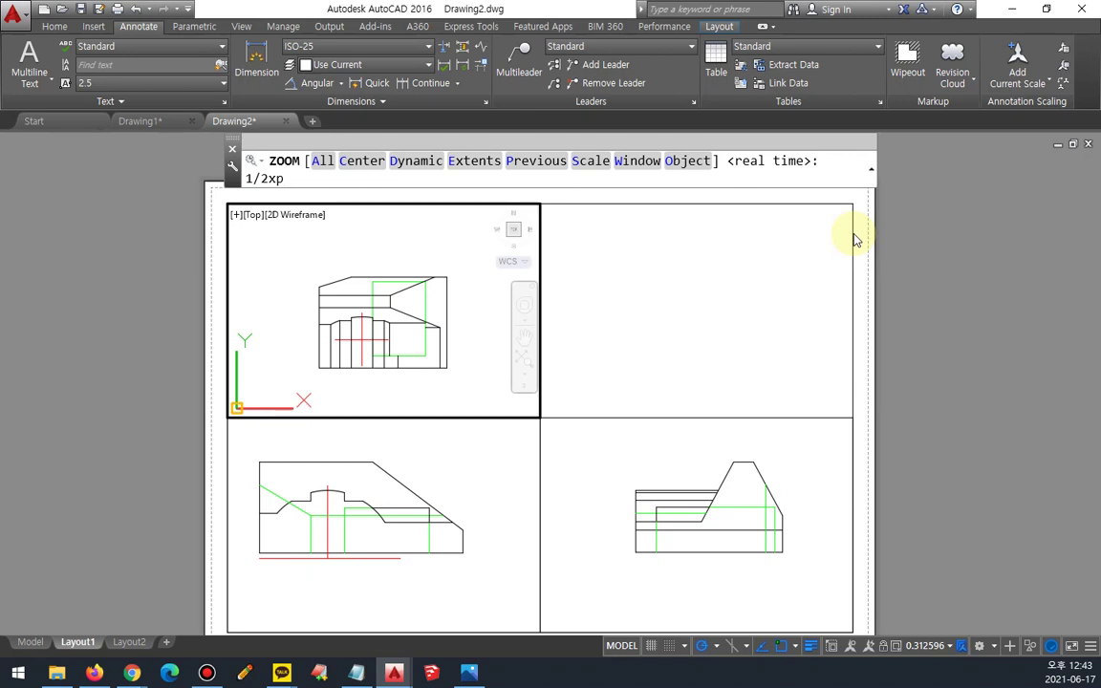
key(Return)
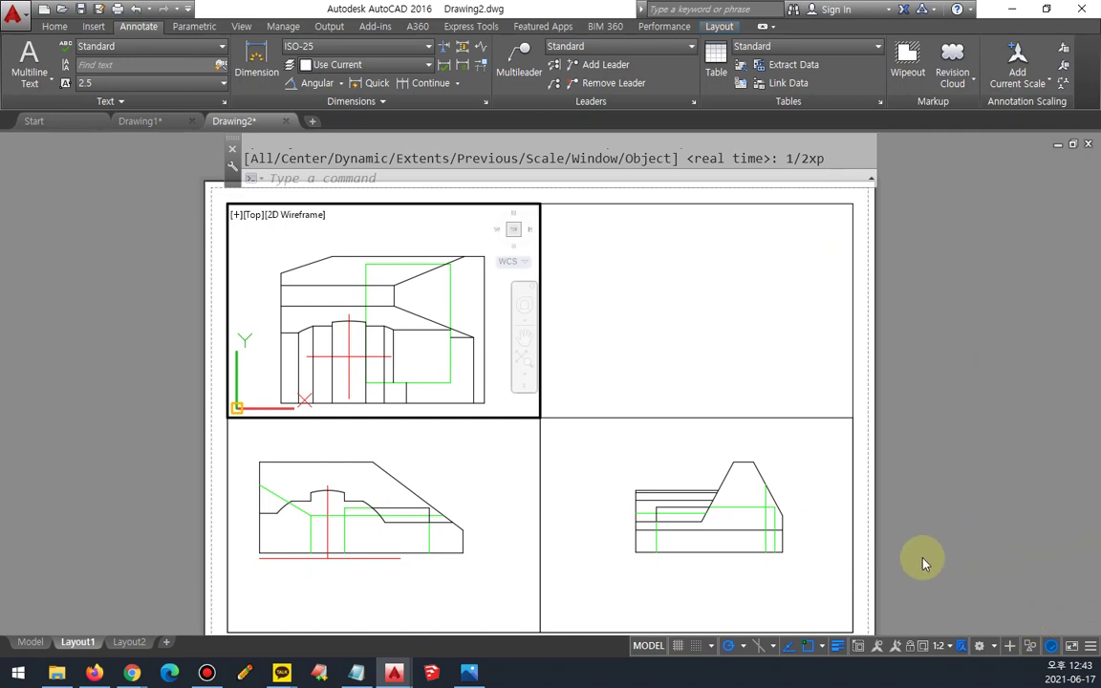
Apply the 1/2xp Zoom scale to the front view in the lower-left viewport.
click(499, 478)
key(Return)
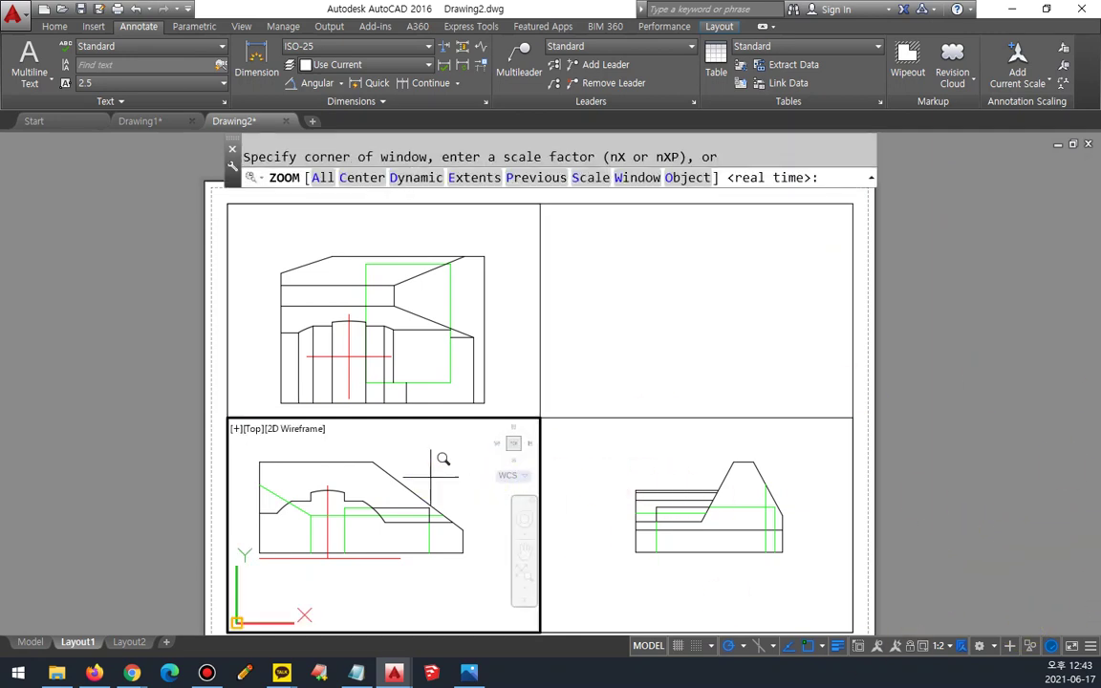
text(1/2xp)
key(Return)
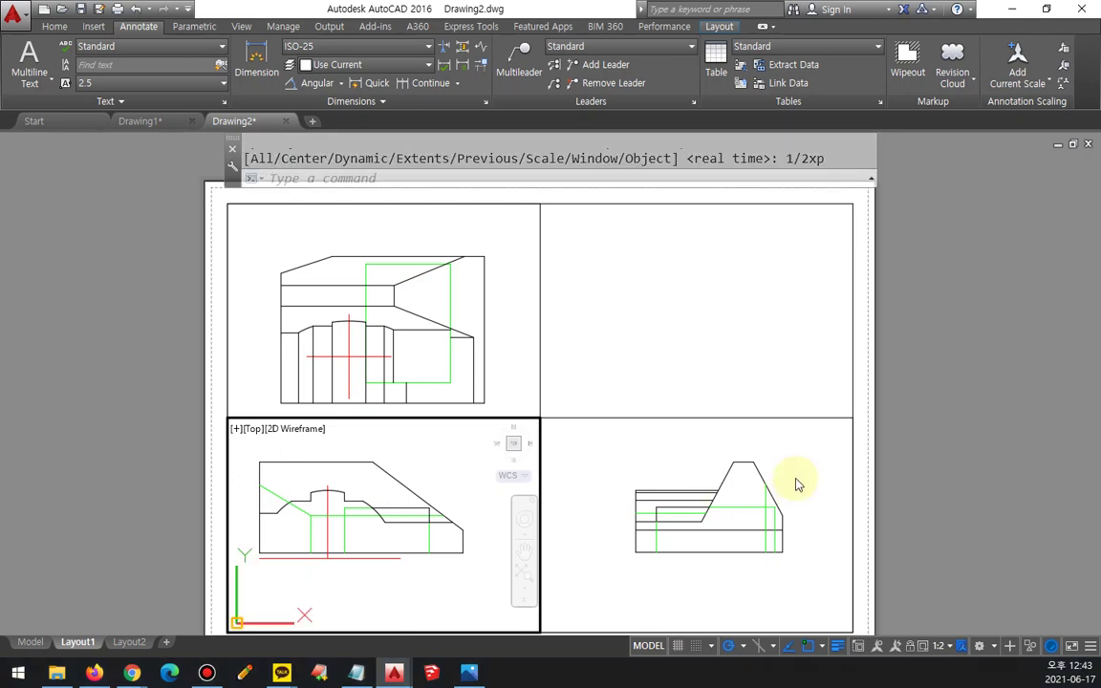
Shrink the side and front views inside their viewports, and return to paper space.
click(696, 474)
scroll(695, 478, down, 2)
click(371, 526)
scroll(372, 525, down, 2)
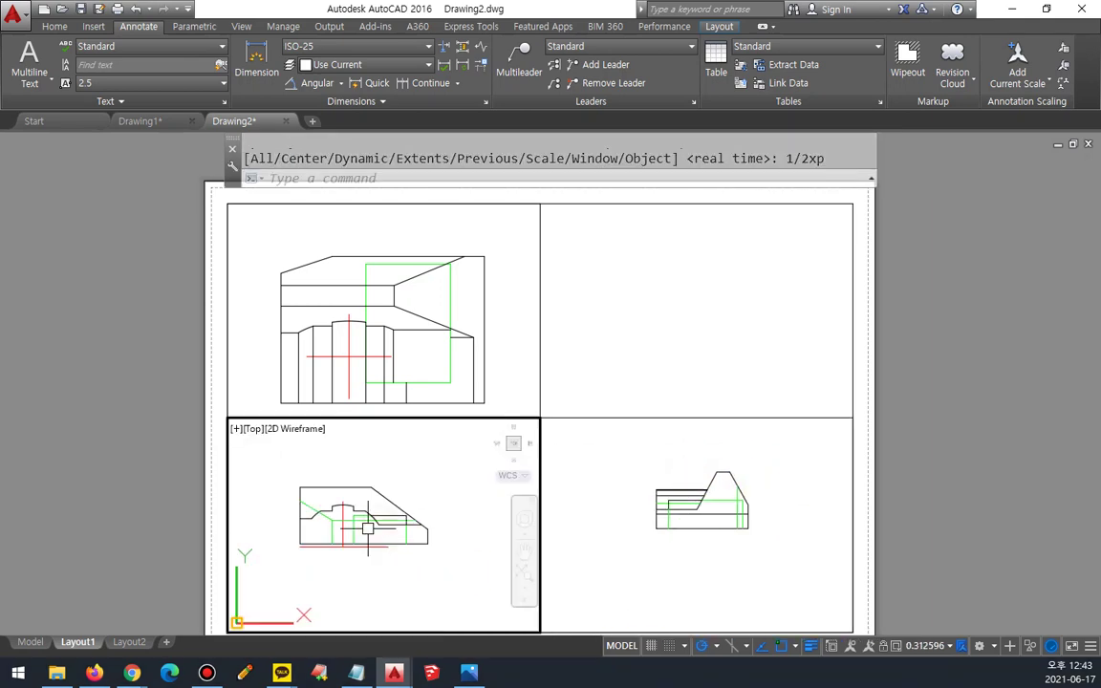
double_click(941, 500)
scroll(942, 499, down, 2)
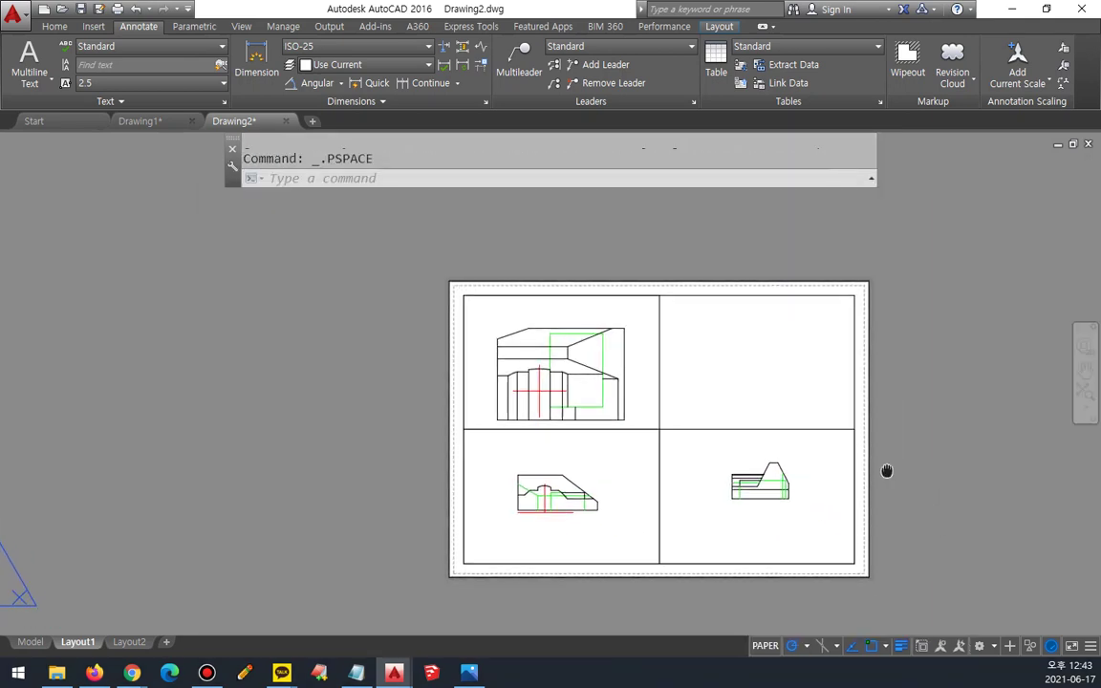
middle_drag(887, 472, 758, 472)
Rescale the shrunken front view to 1/2xp in its viewport, and position it below the top view.
double_click(516, 370)
scroll(468, 373, down, 2)
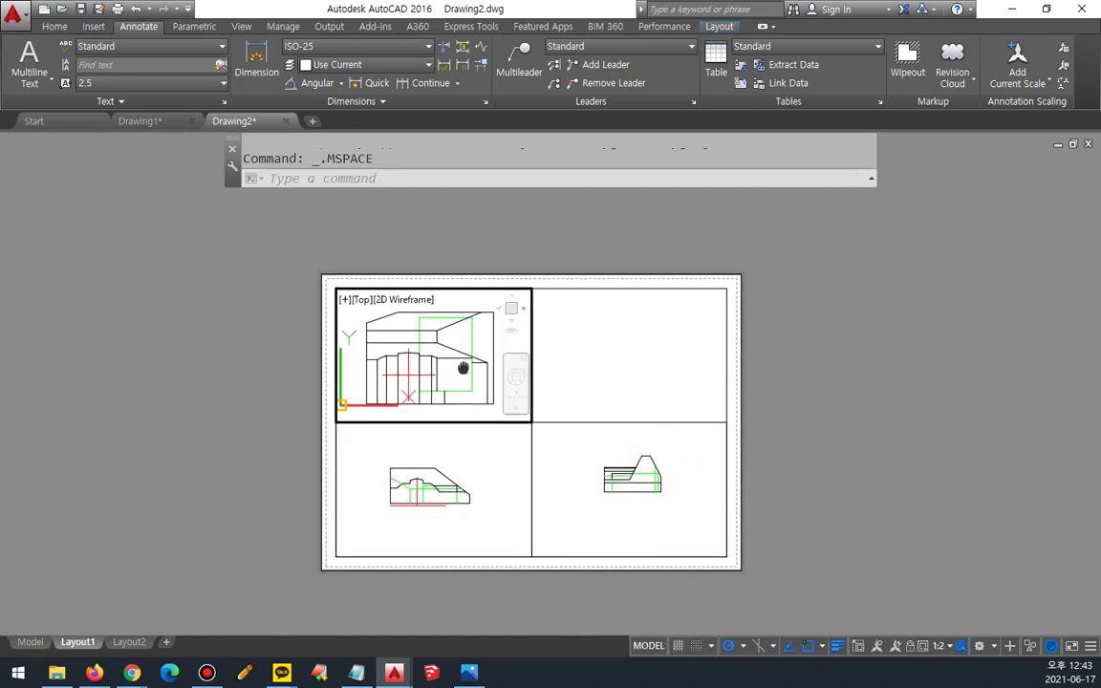
click(455, 449)
text(z)
key(Return)
text(1/2xp)
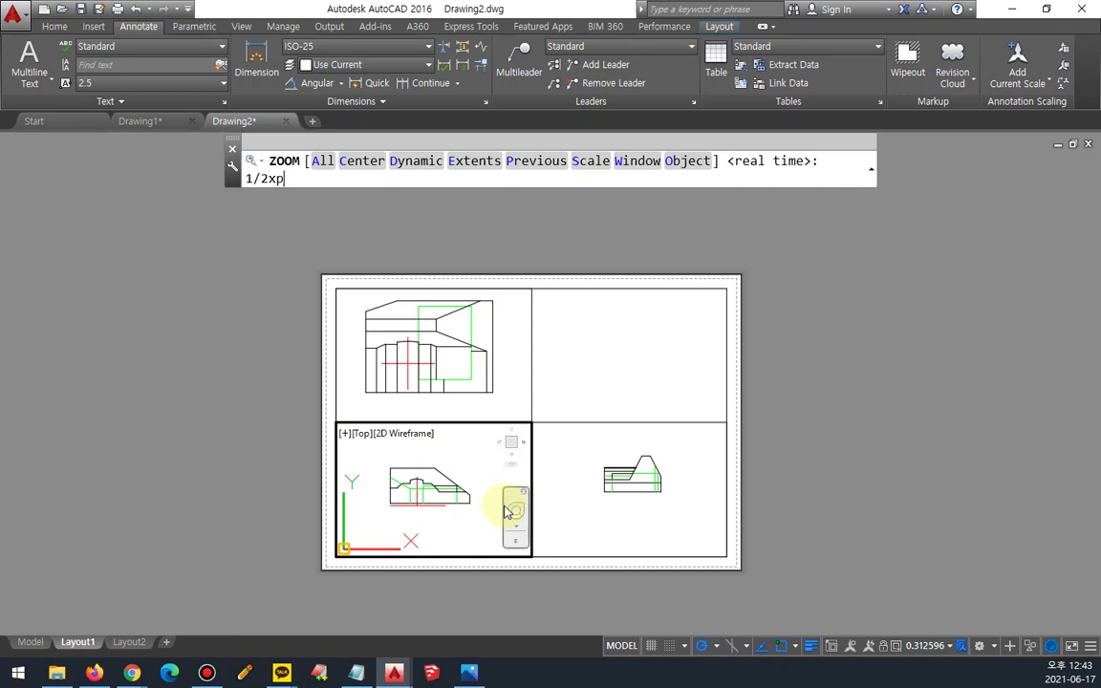
key(Return)
middle_drag(428, 484, 423, 506)
Scale the side view in the lower-right viewport to 1/2xp, position it beside the front view, and return to paper space.
click(627, 521)
text(\z)
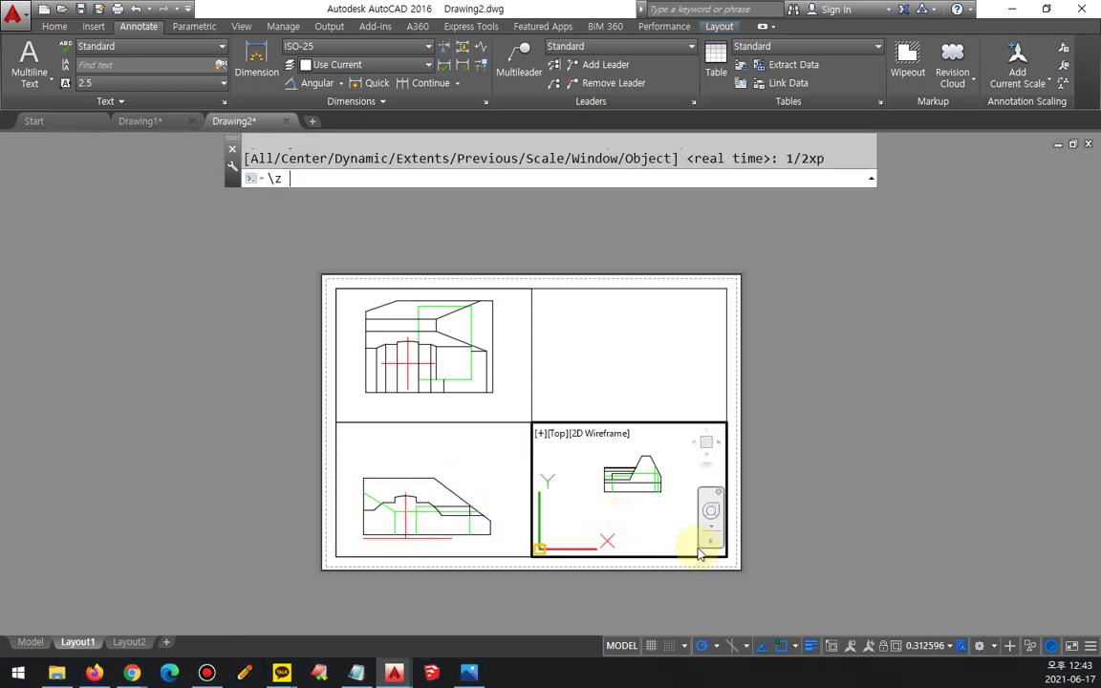
key(Return)
text(1/2xp)
key(Return)
text(z)
key(Return)
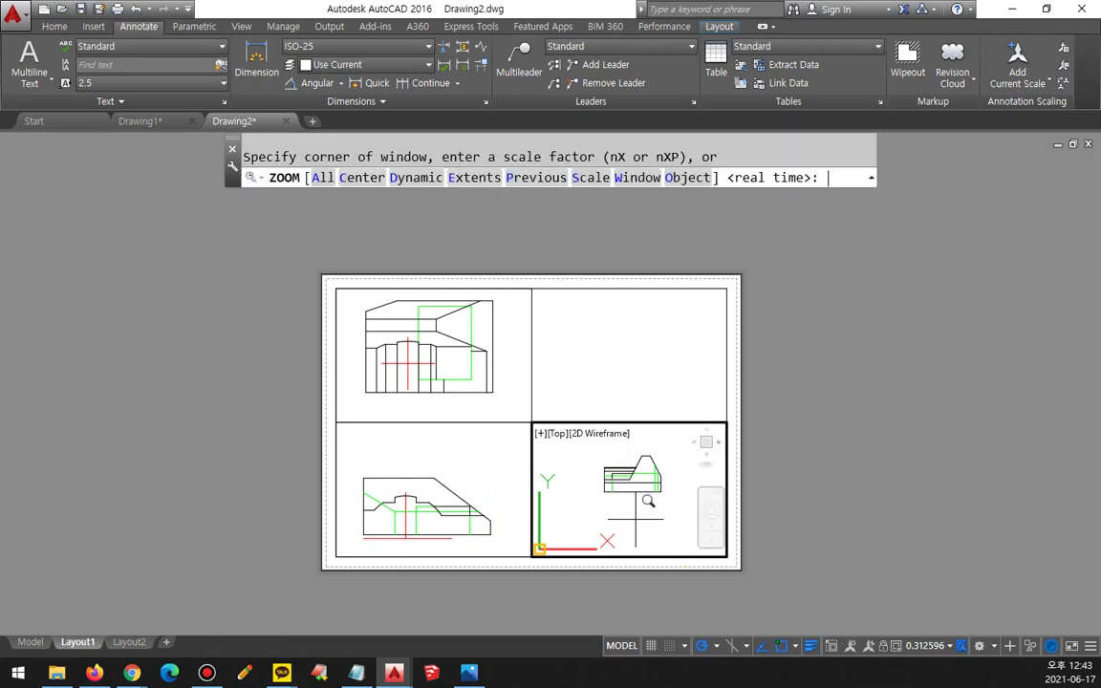
text(1/2xp)
key(Return)
middle_drag(629, 498, 622, 538)
double_click(934, 541)
scroll(611, 554, up, 2)
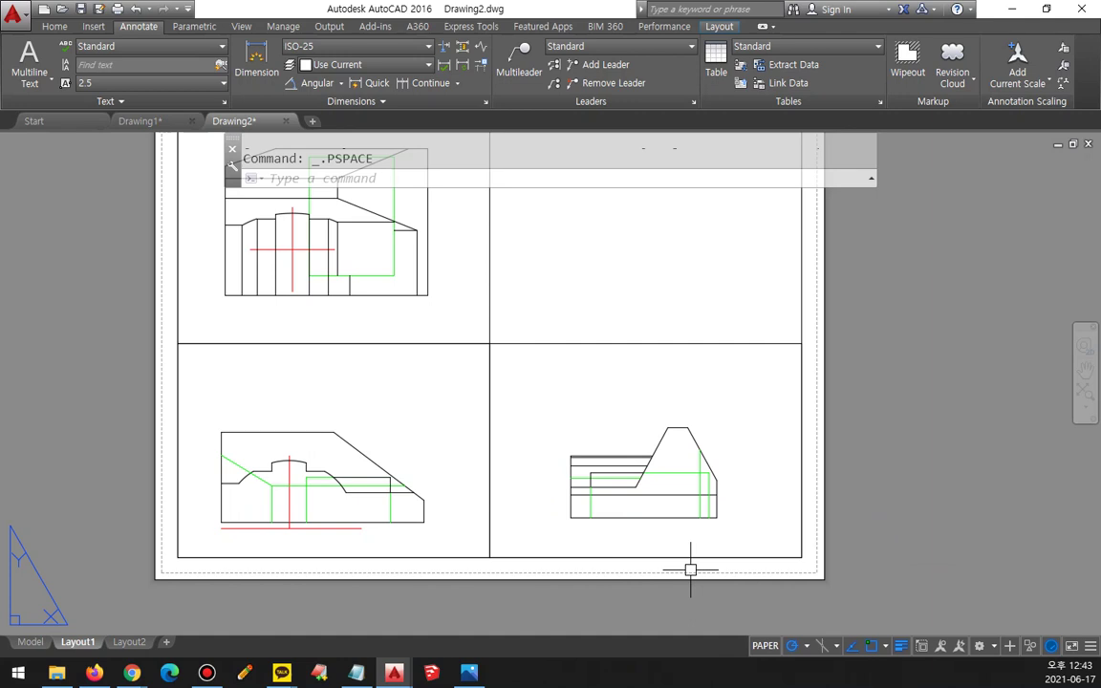
Open 00. 예제도면.dwg from the 양재동 folder within 502호공유 on drive D, ignoring the missing SHX files.
click(61, 9)
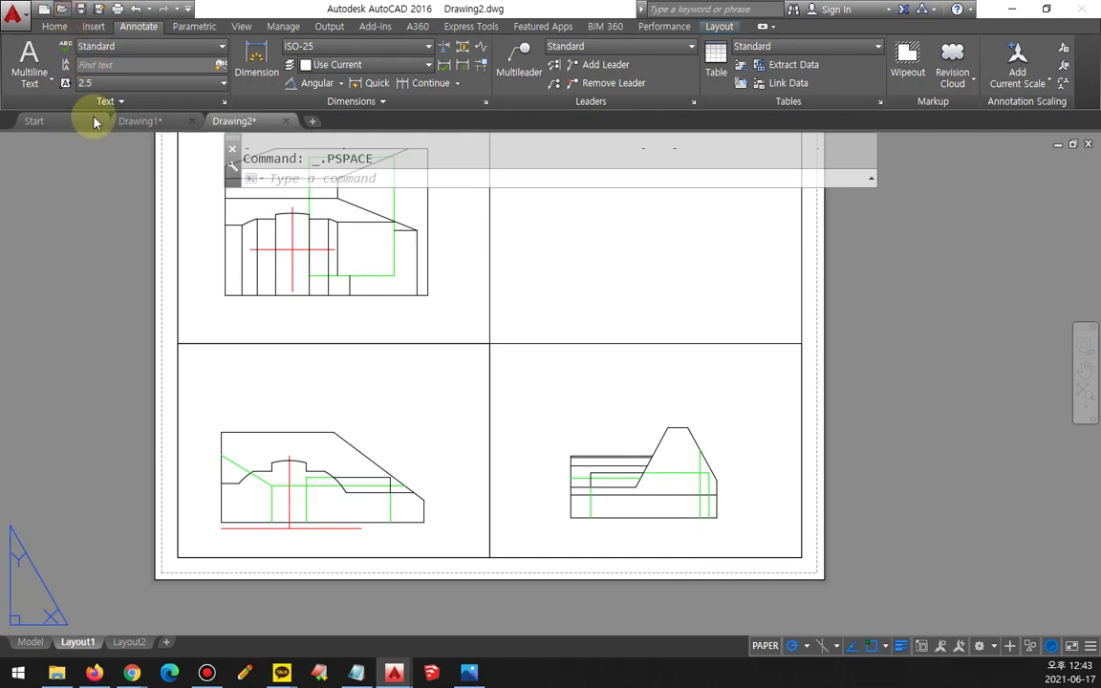
click(511, 172)
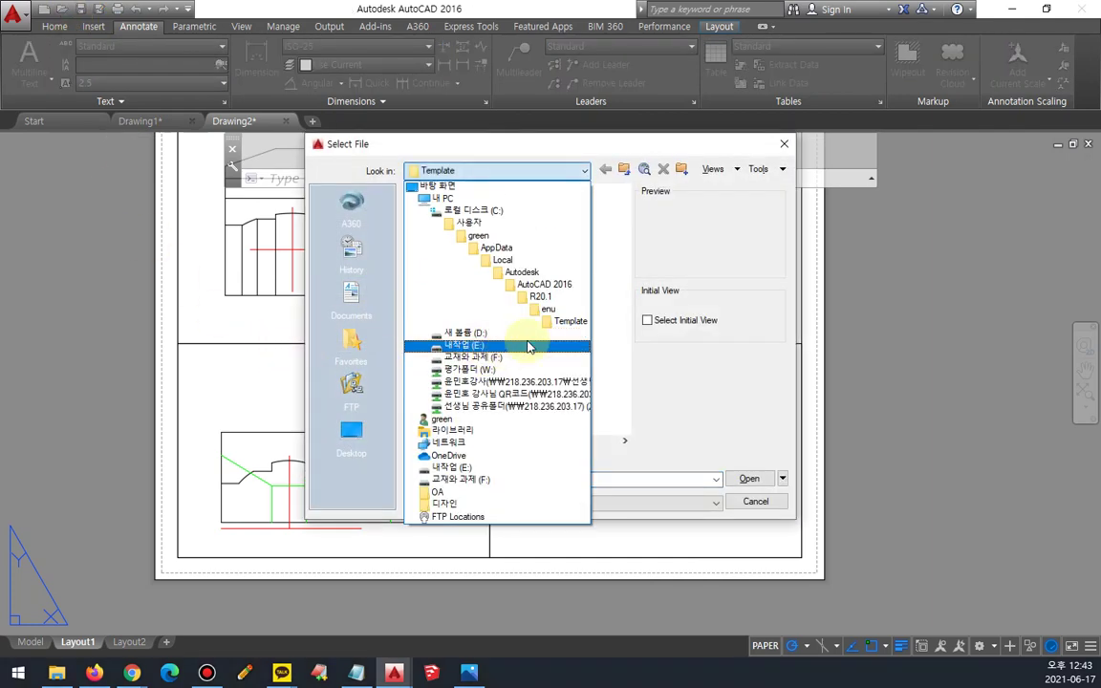
click(425, 333)
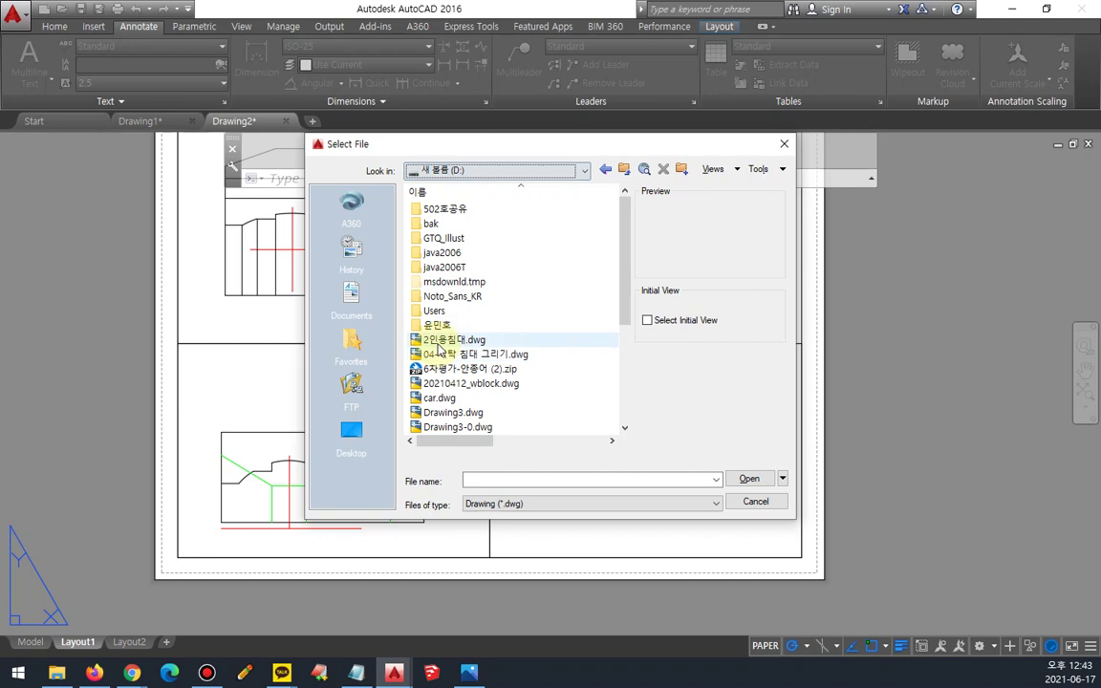
click(478, 414)
click(449, 427)
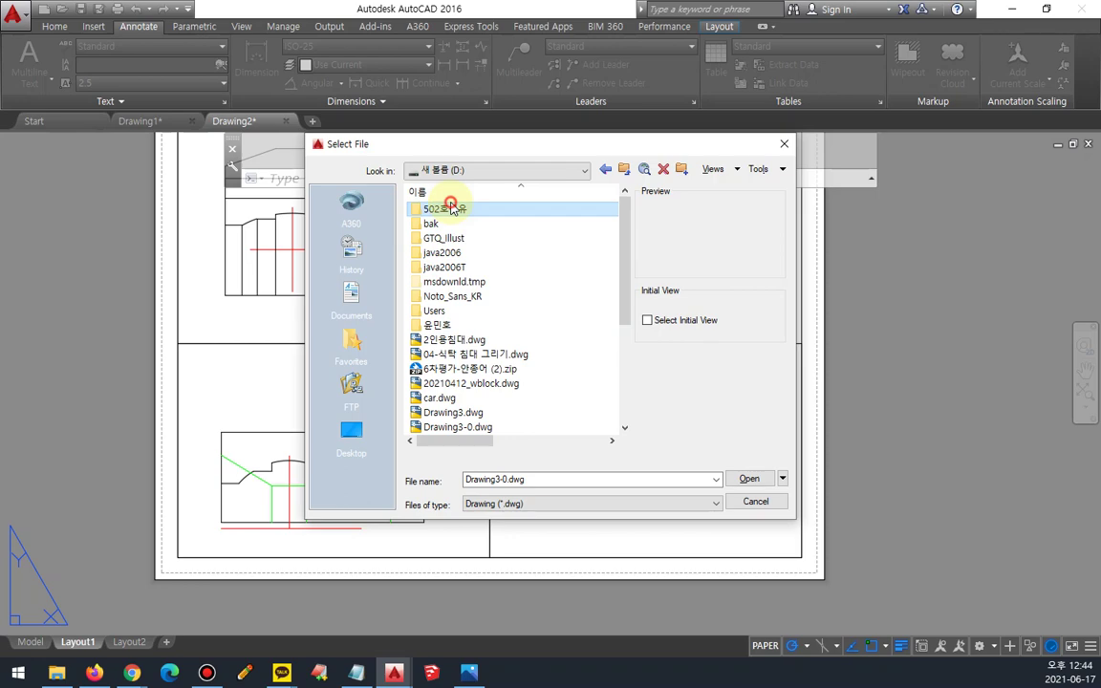
double_click(447, 208)
double_click(437, 295)
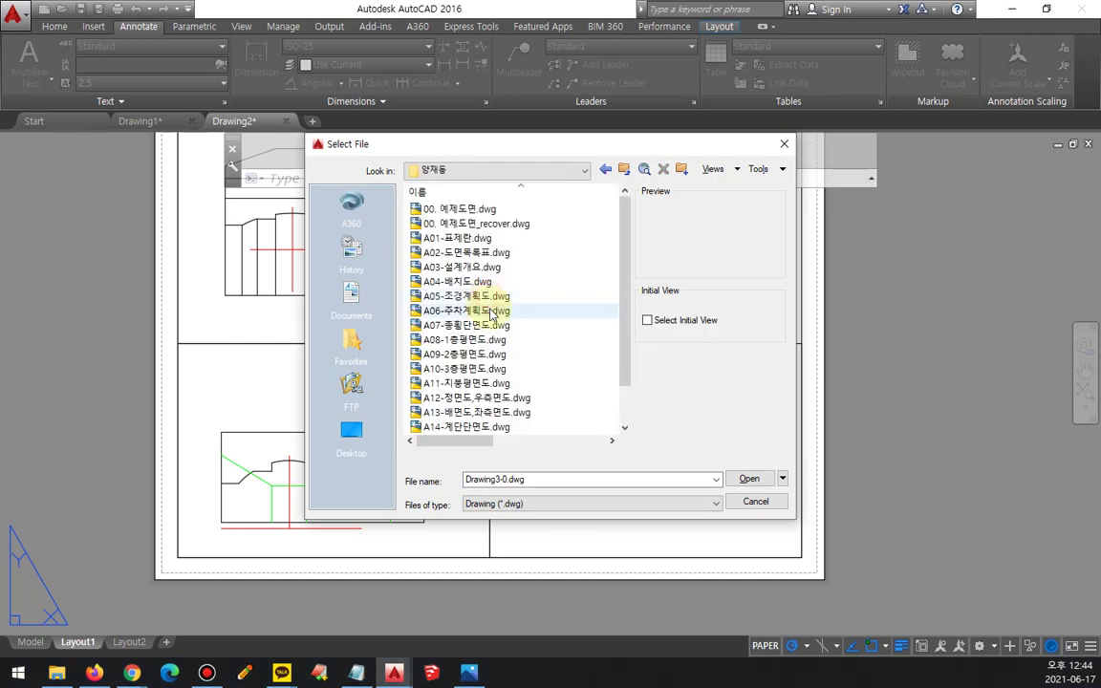
click(466, 210)
click(734, 480)
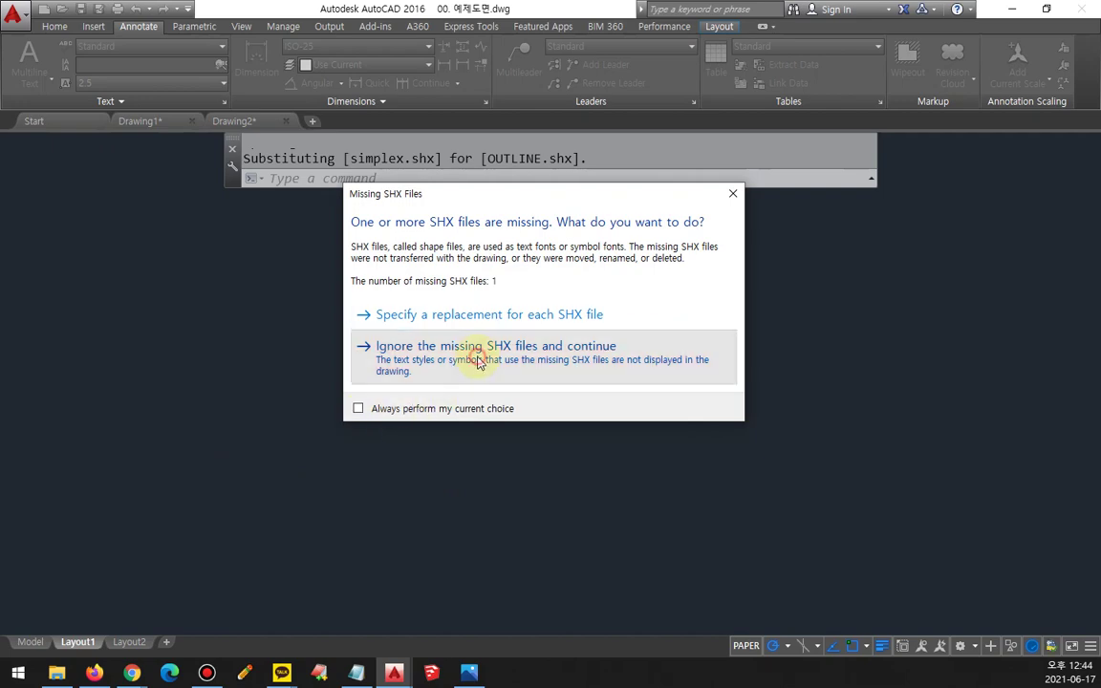
click(479, 353)
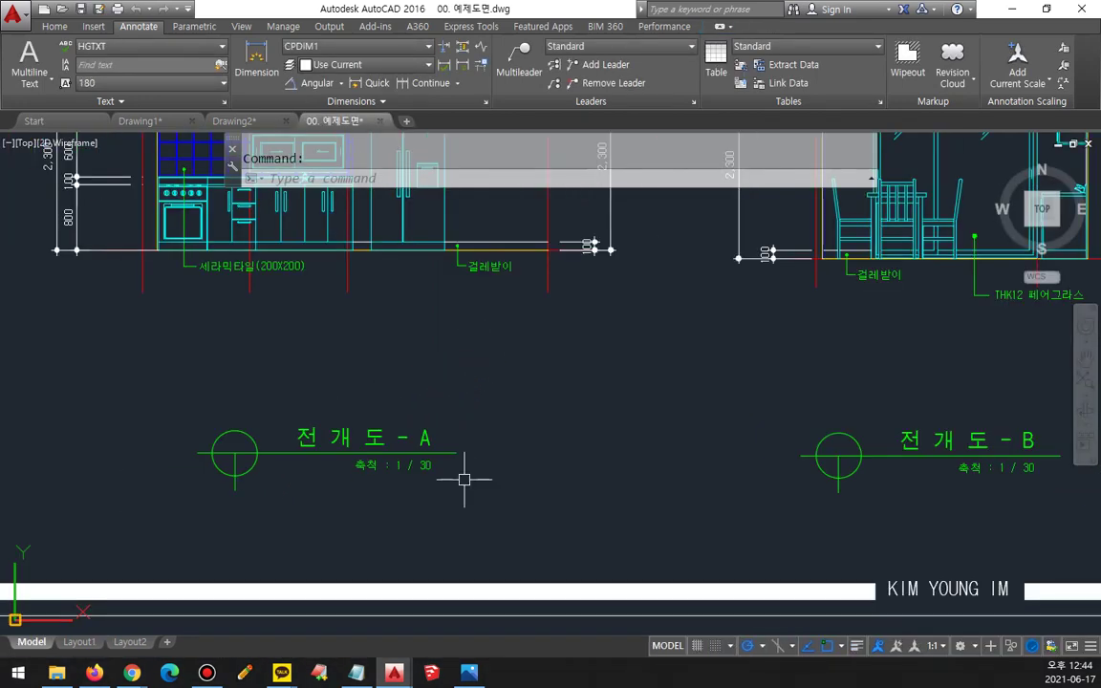
Look over the drawing sheets in model space, and erase the default viewport from Layout1.
scroll(464, 477, down, 5)
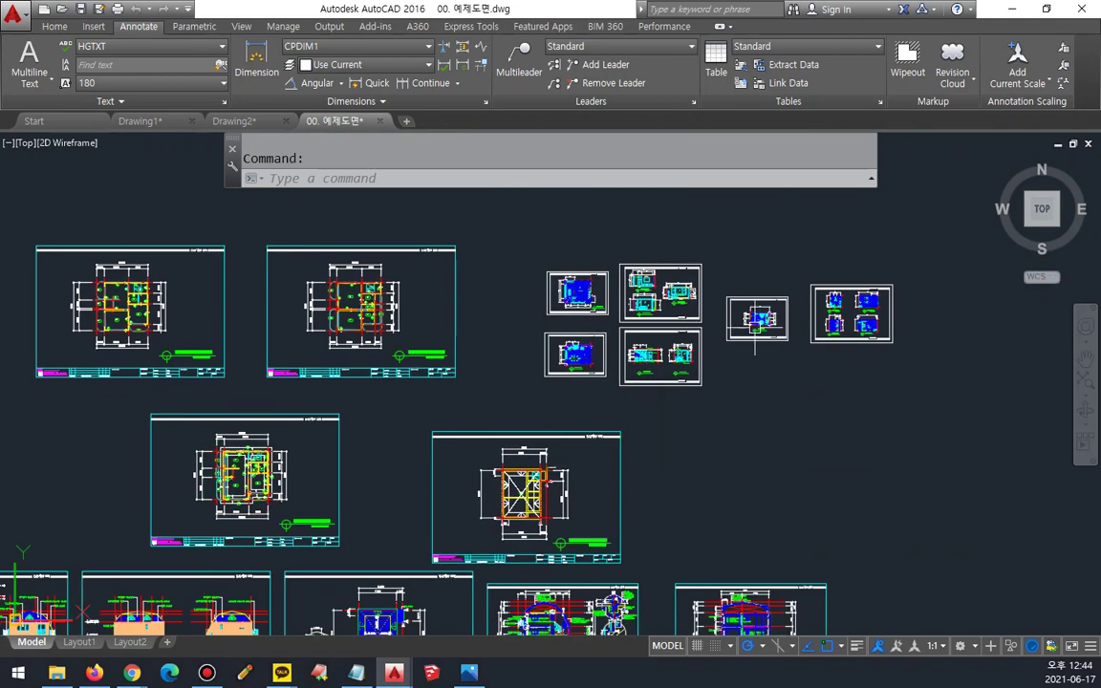
scroll(750, 310, down, 4)
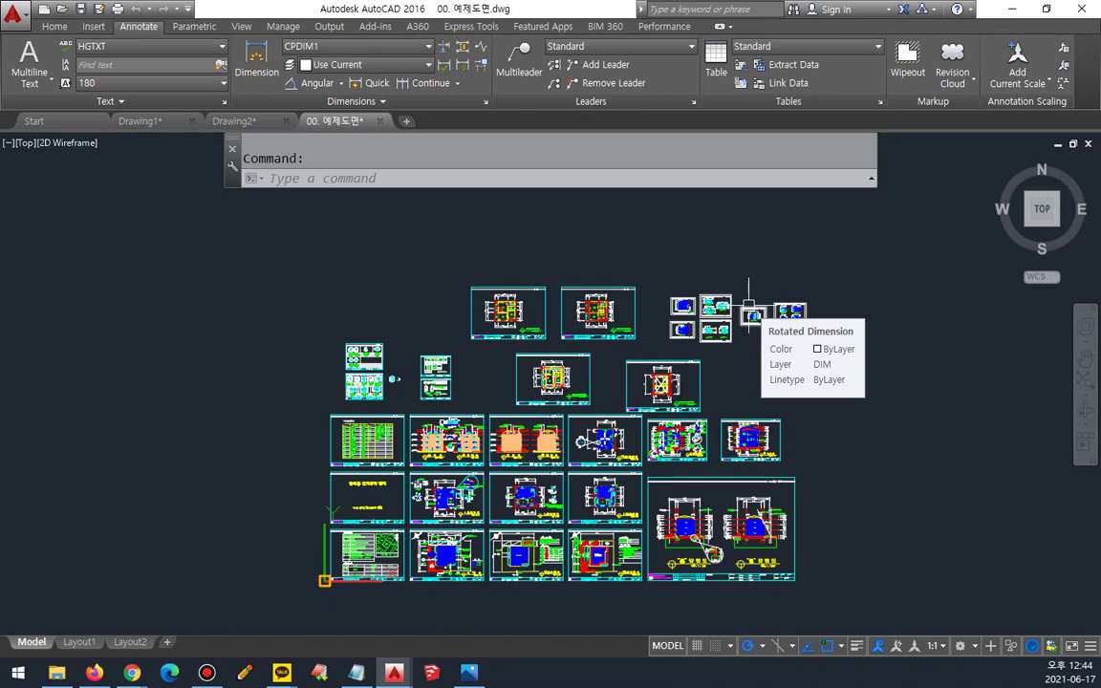
click(80, 642)
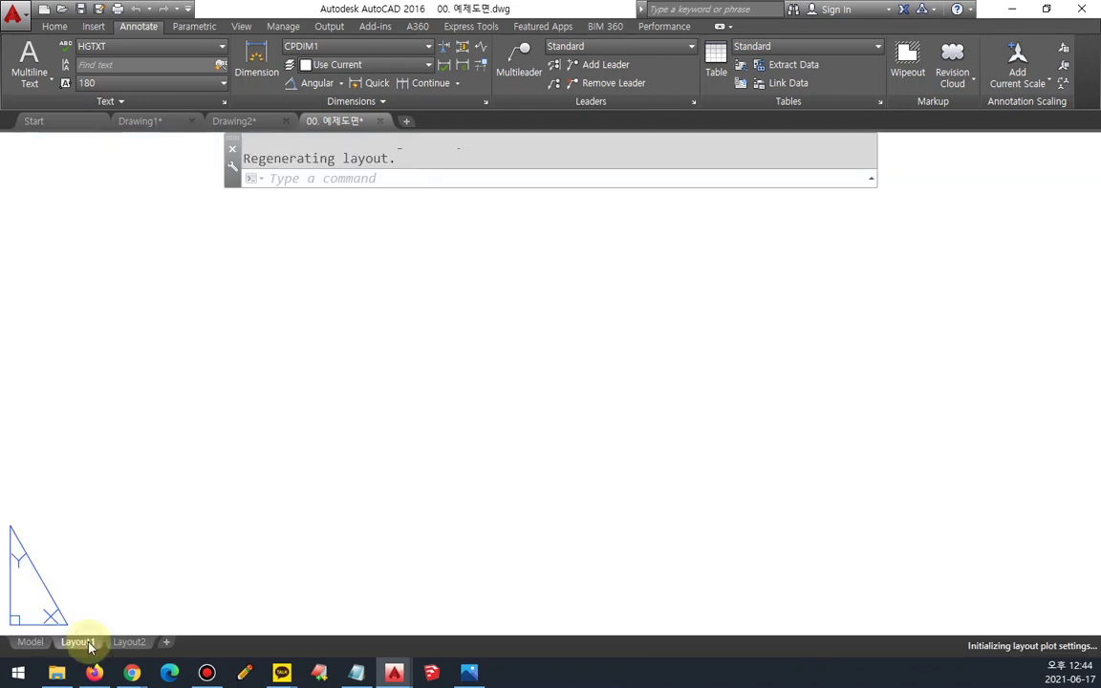
scroll(456, 481, down, 2)
click(521, 546)
click(489, 511)
key(Delete)
Modify Layout1's page setup to use the monochrome.ctb plot style table and the Adobe PDF plotter.
right_click(85, 642)
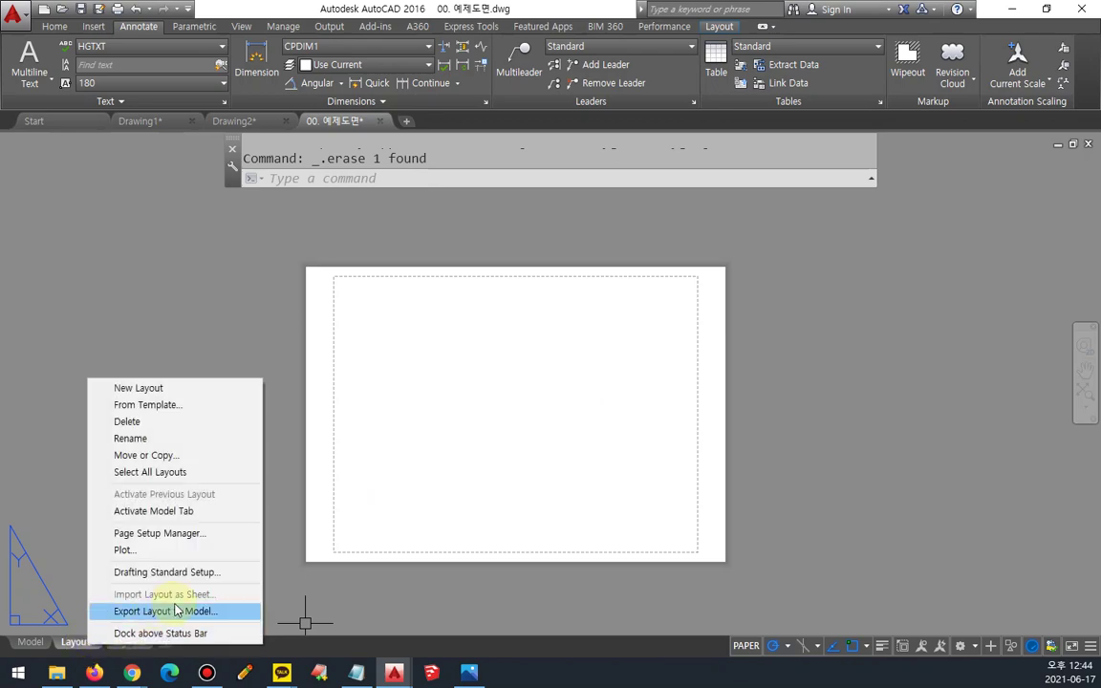
click(182, 540)
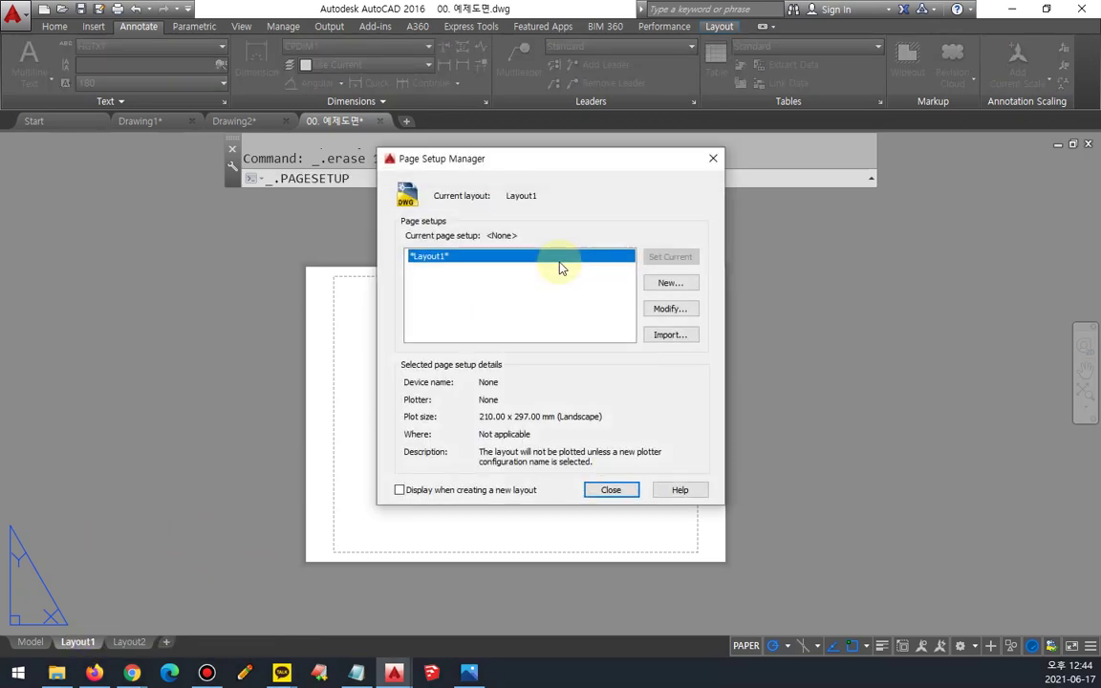
click(668, 308)
click(721, 176)
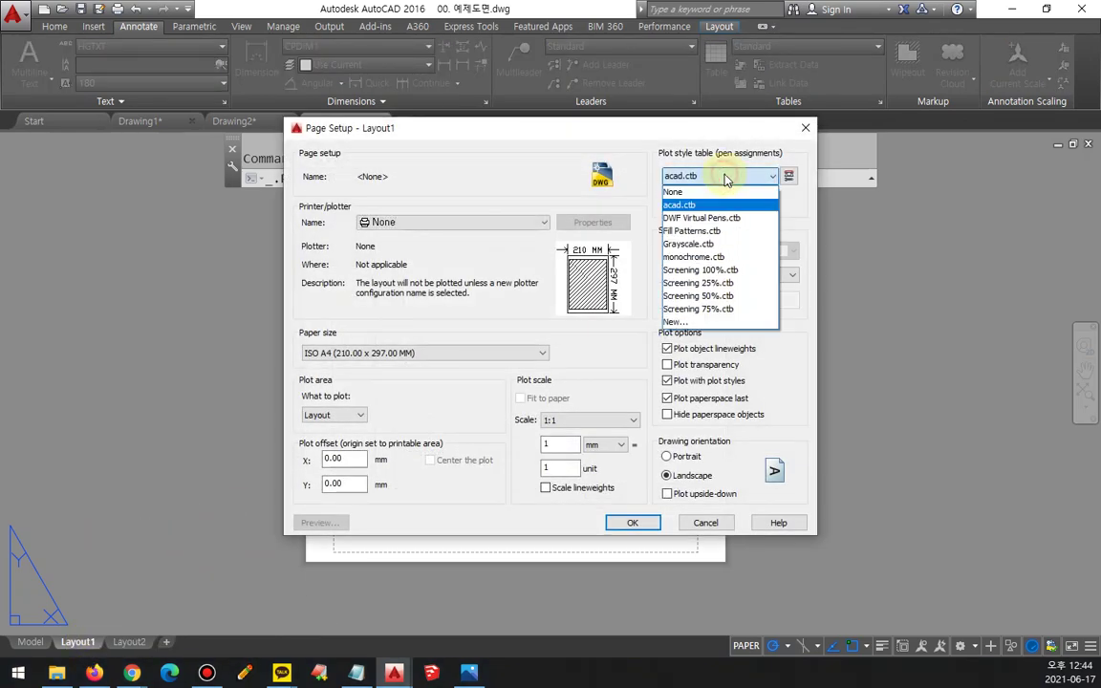
click(700, 256)
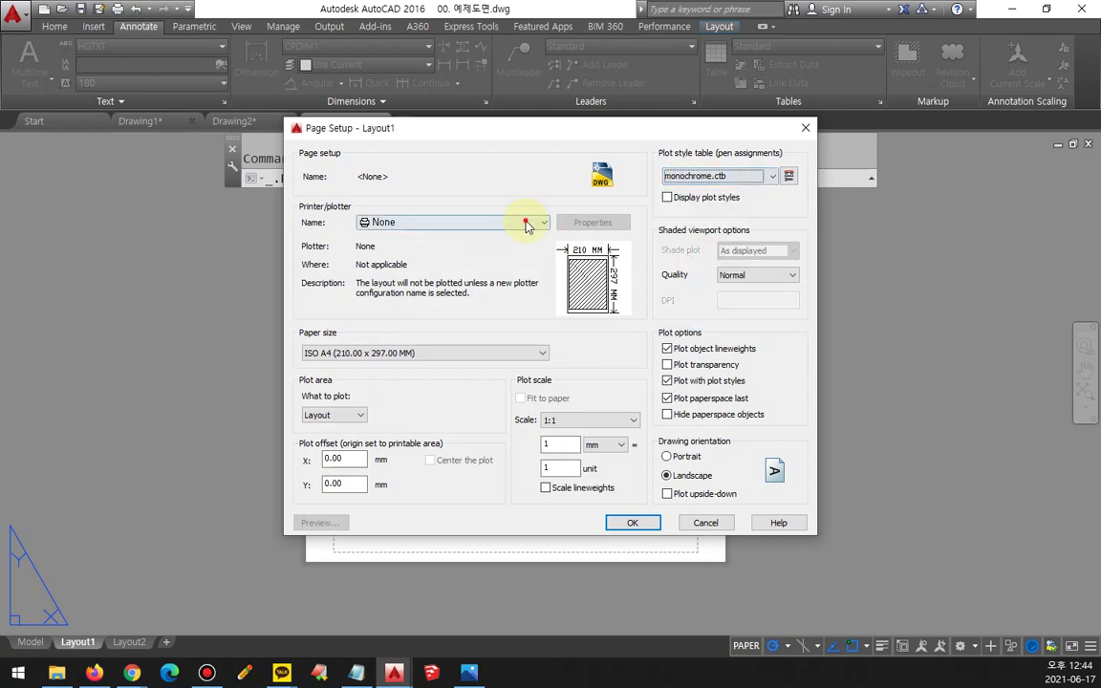
click(524, 223)
click(468, 323)
Set Layout1's paper size to A3, and apply the page setup.
click(421, 353)
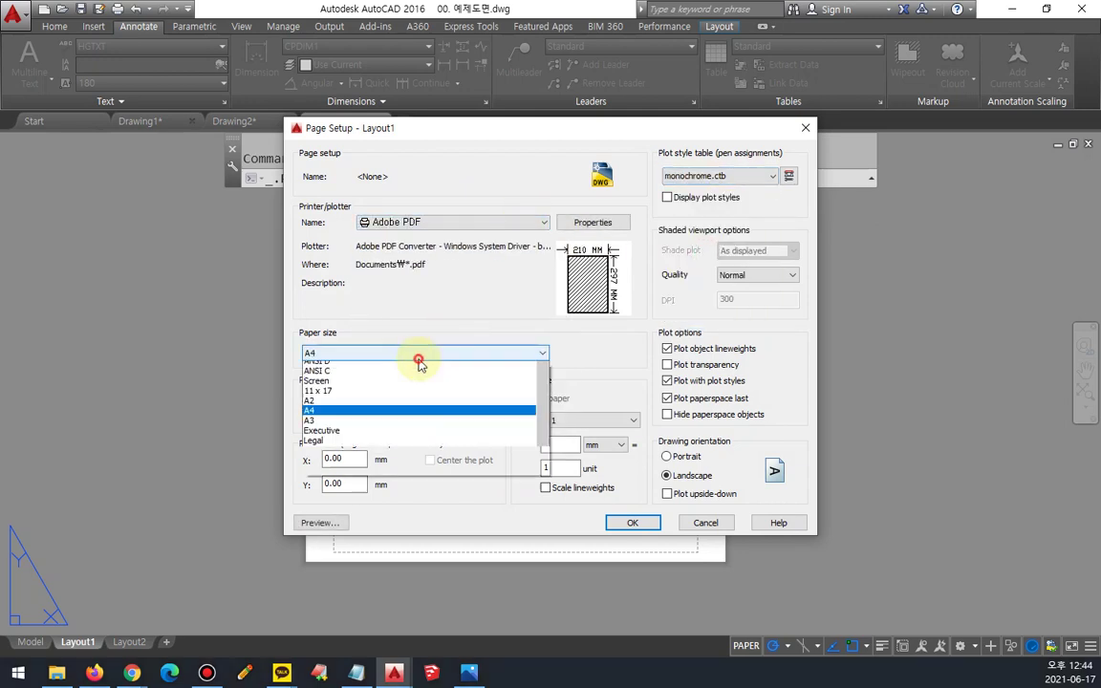
scroll(421, 431, up, 4)
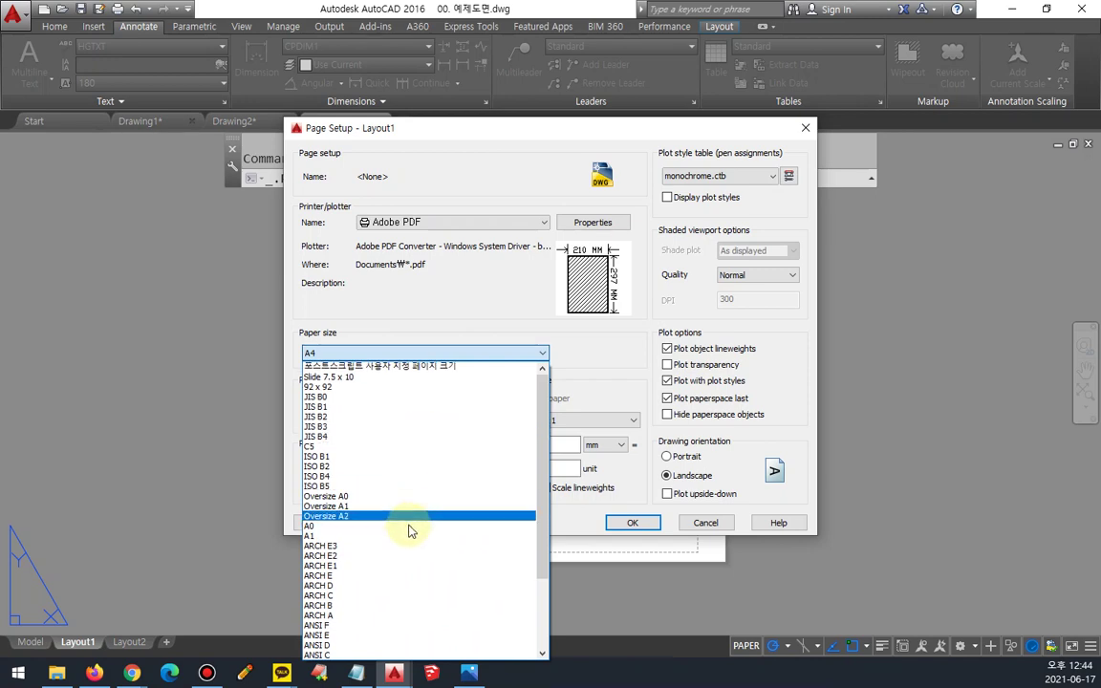
scroll(405, 504, down, 1)
scroll(406, 503, down, 2)
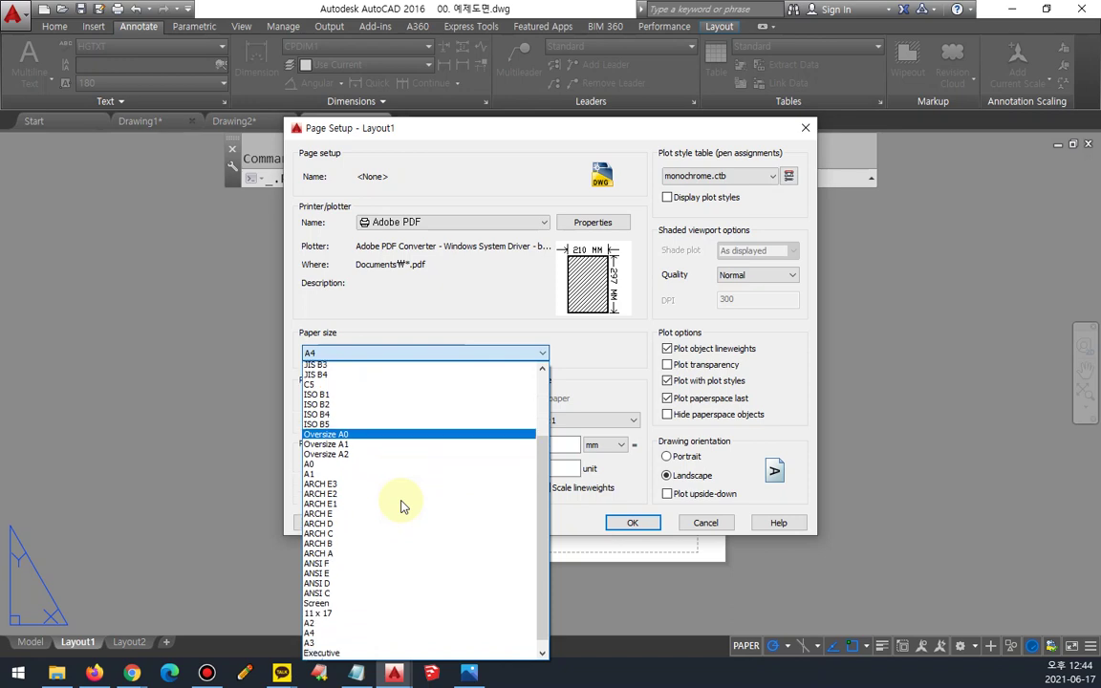
click(348, 611)
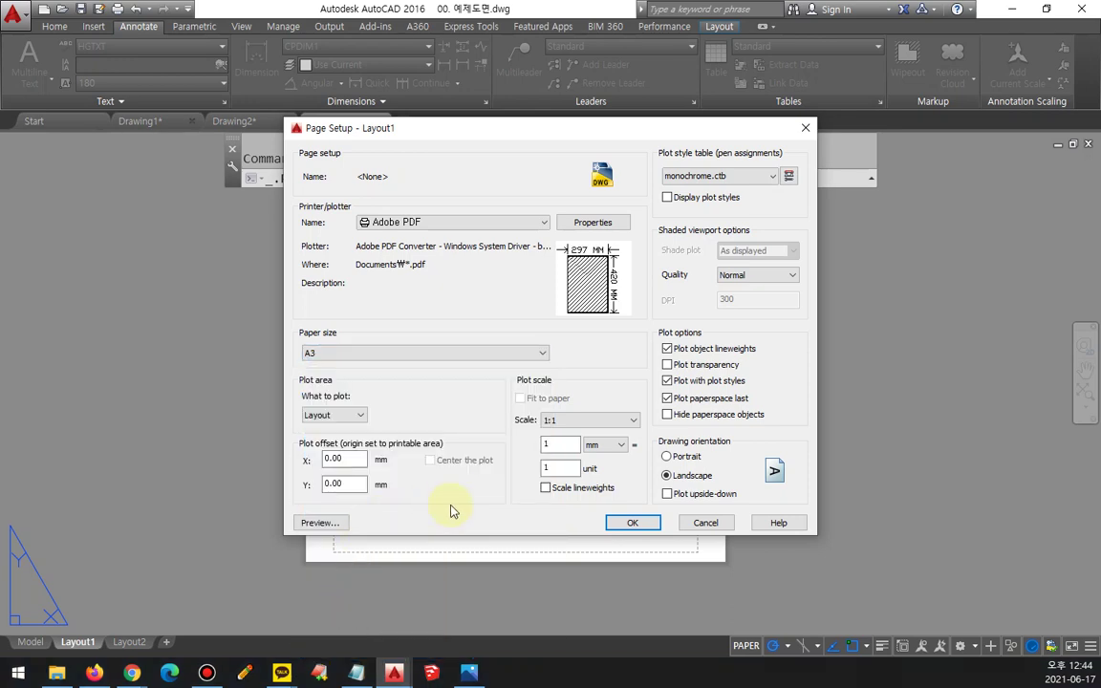
click(631, 523)
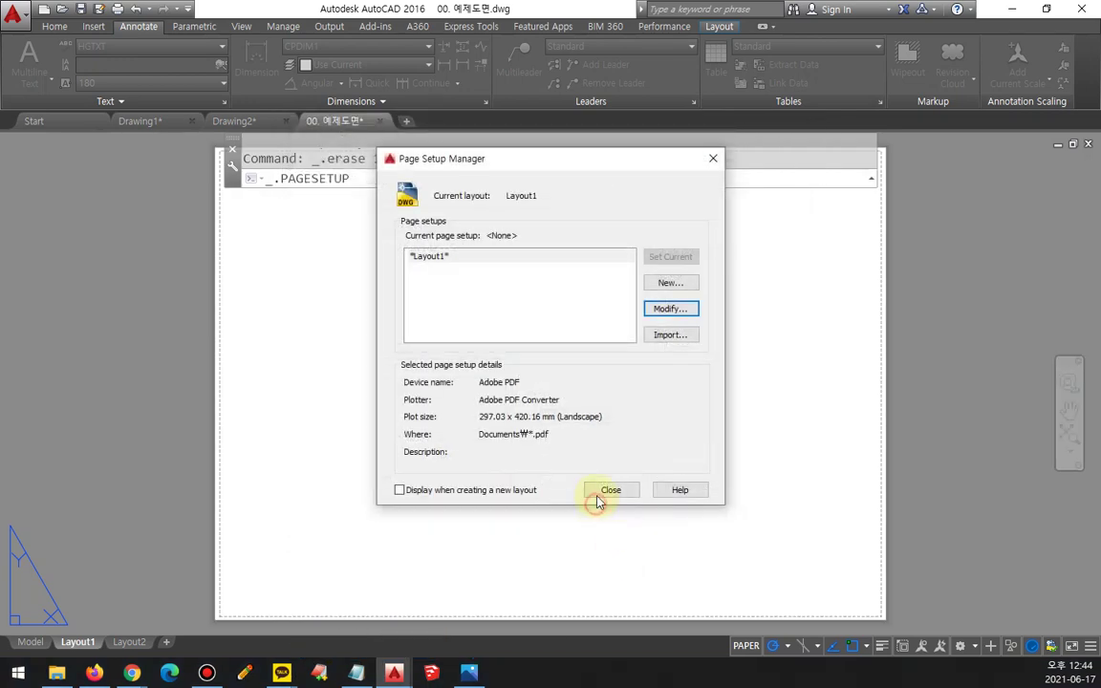
click(596, 499)
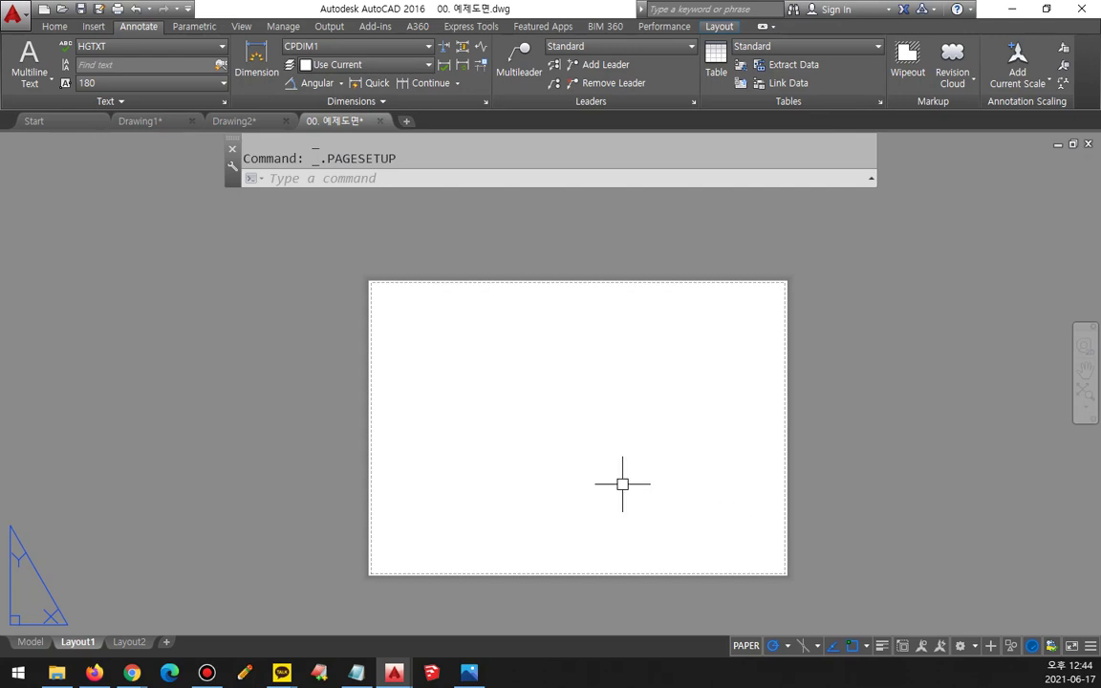
Create a viewport fitted to the A3 sheet, and draw a vertical line between the midpoints of its upper and lower edges.
middle_drag(622, 484, 574, 463)
text(mv)
key(Return)
text(f)
key(Return)
text(l)
key(Return)
click(528, 260)
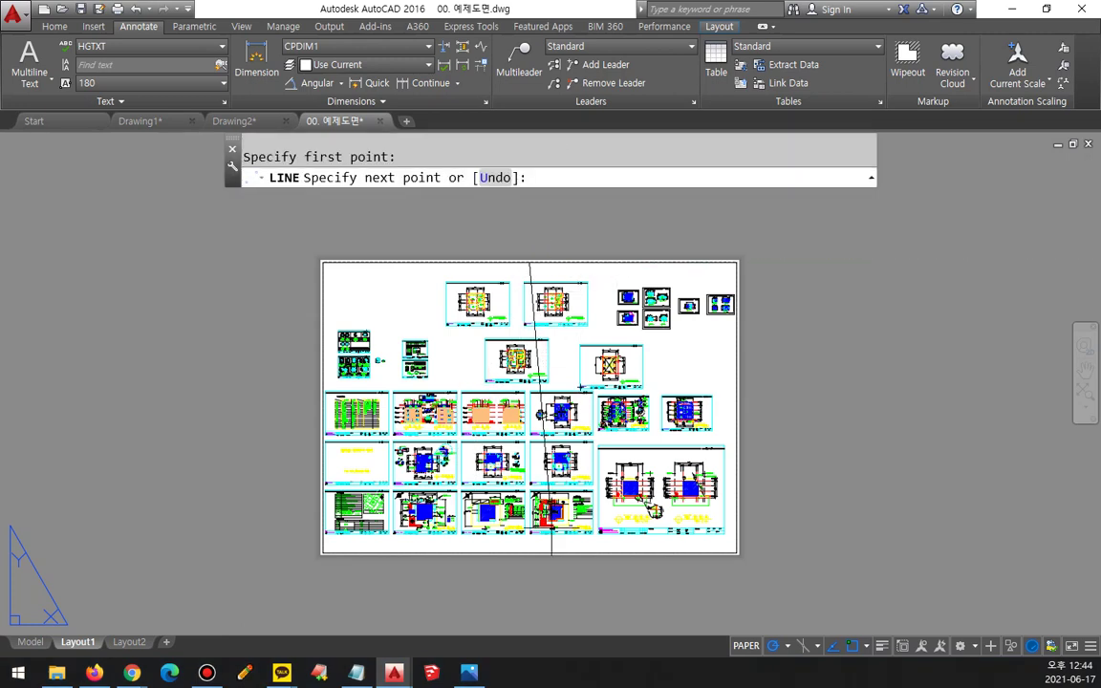
click(528, 553)
key(Return)
Erase the fitted viewport, keeping the vertical centre line.
click(777, 559)
text(e)
key(Escape)
key(Escape)
click(765, 585)
click(671, 501)
text(e)
key(Return)
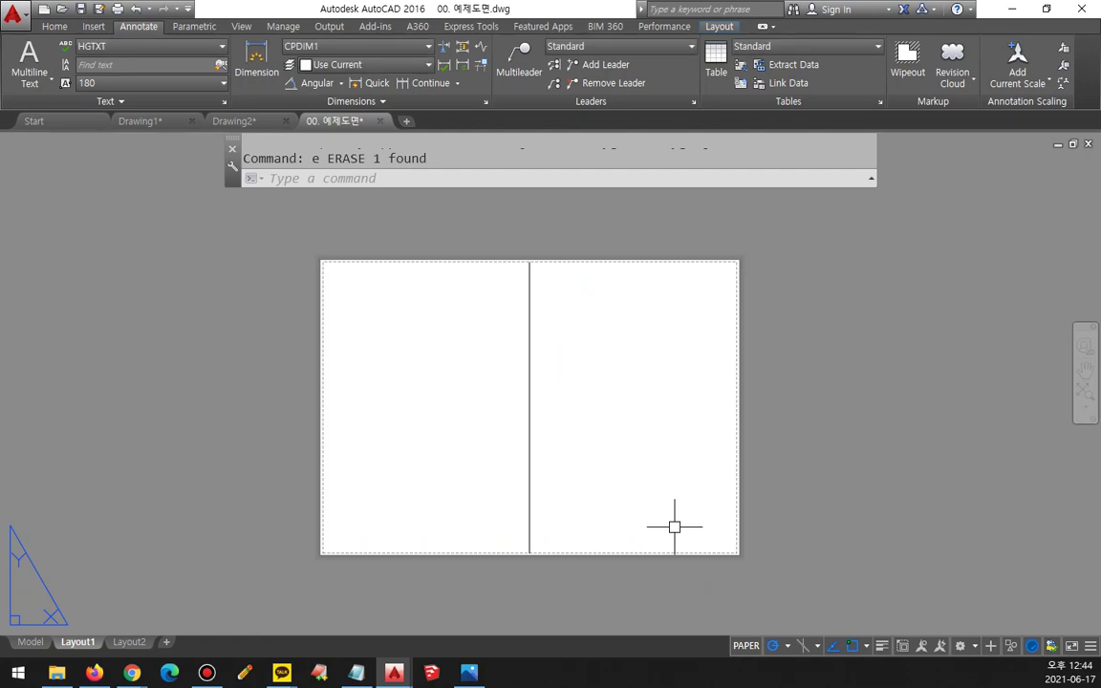
Draw a 420 by 297 rectangle over the right part of the sheet.
text(rec)
key(Return)
click(632, 527)
text(@420,297)
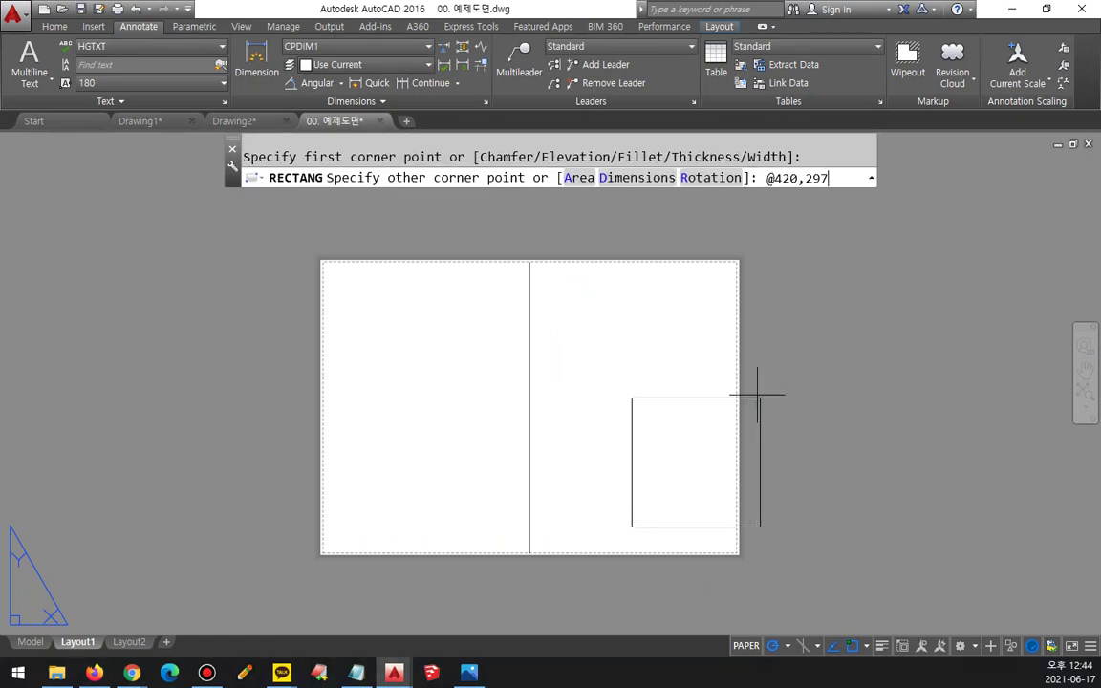
key(Return)
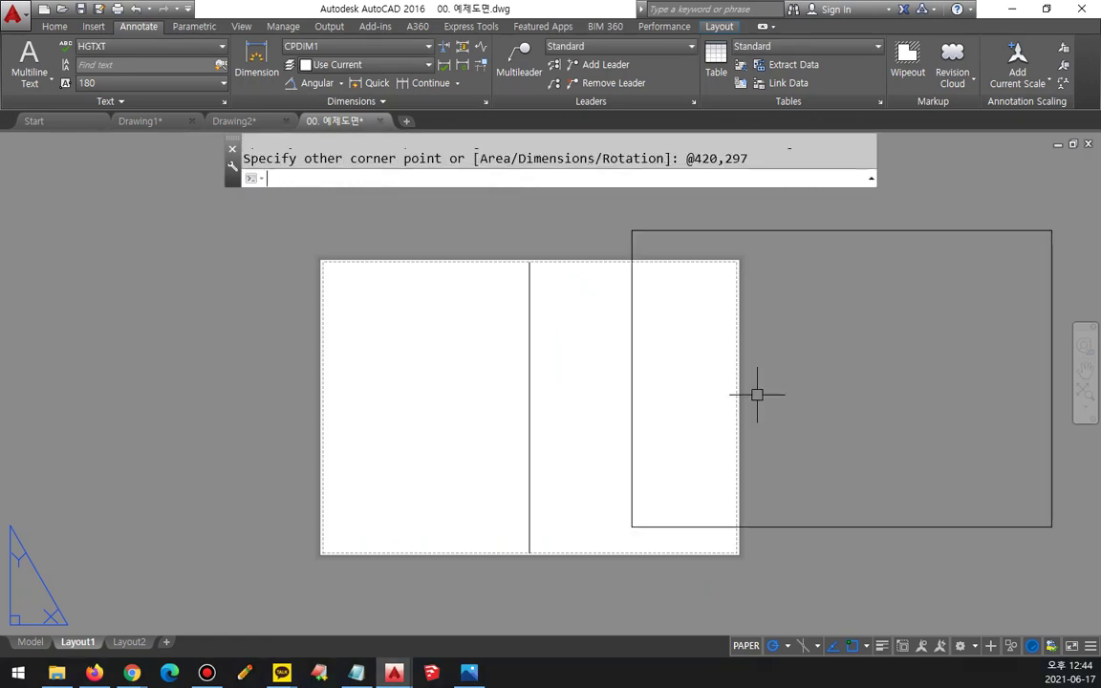
Offset the 420 by 297 rectangle inward by 10.
text(o)
key(Return)
text(10)
key(Return)
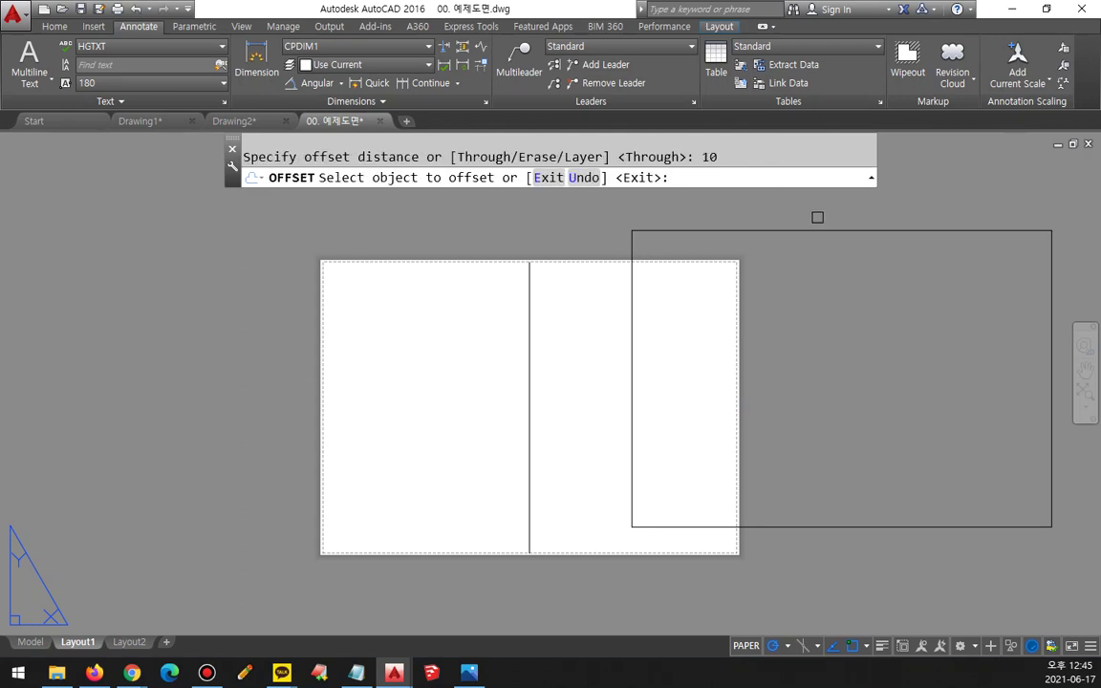
click(820, 235)
click(810, 331)
key(Return)
Draw a horizontal line between the midpoints of the inner rectangle's left and right edges.
text(l)
key(Return)
click(641, 400)
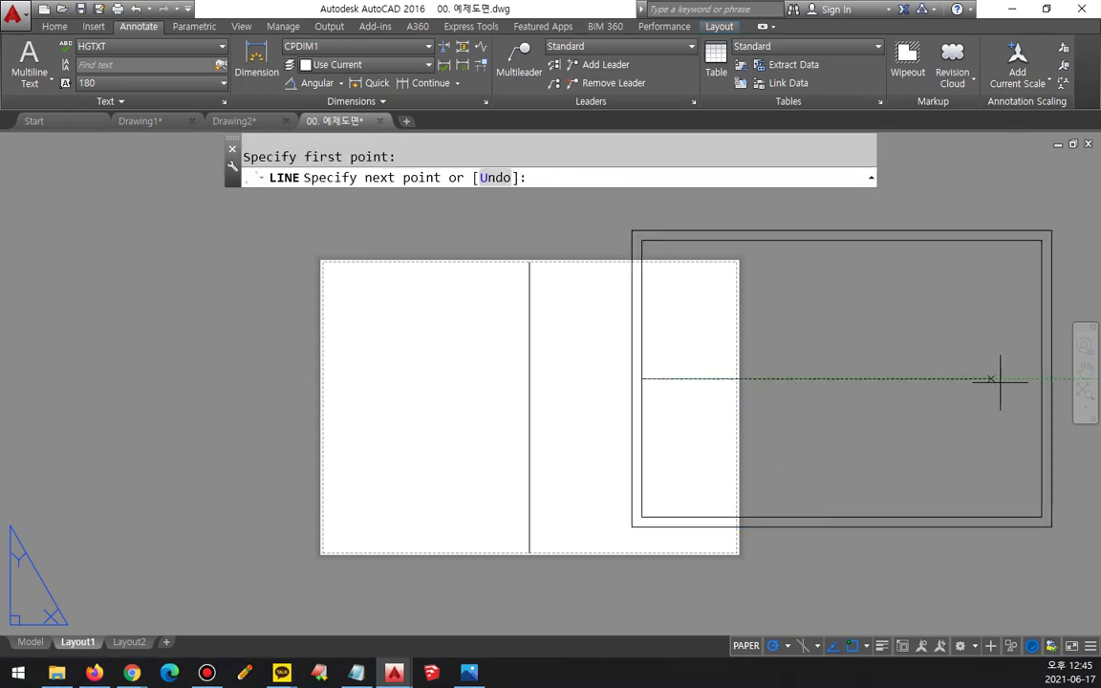
click(1035, 393)
key(Return)
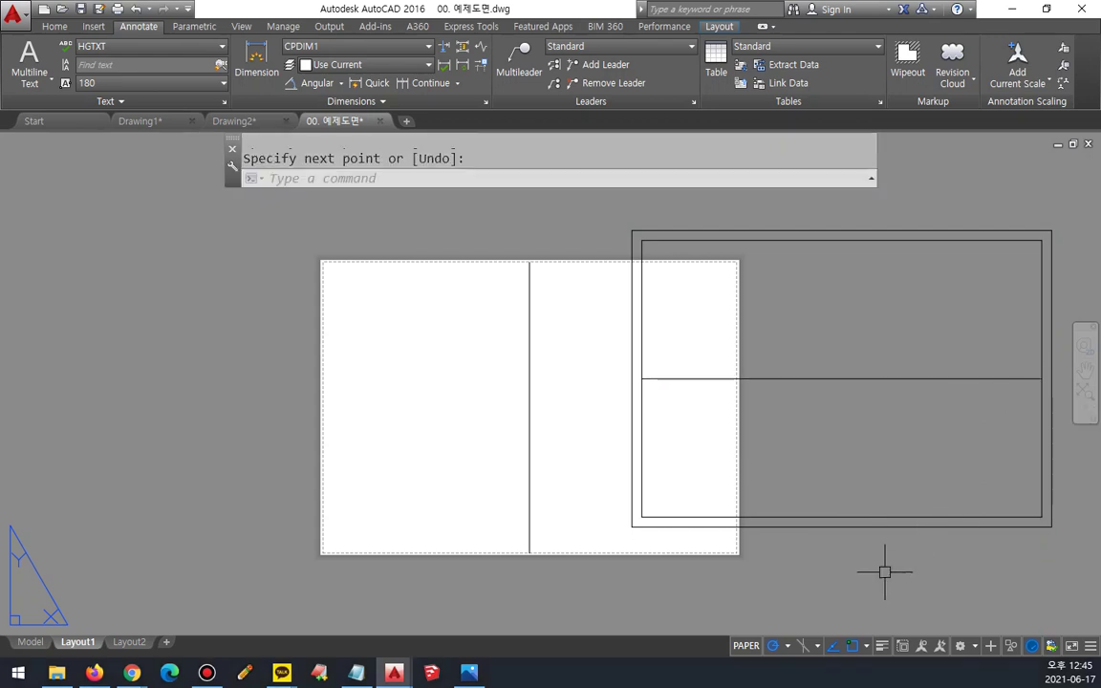
Move both rectangles and their horizontal line from the line's midpoint to the midpoint of the sheet's vertical centre line.
text(m)
key(Return)
click(914, 511)
click(781, 344)
key(Return)
click(841, 379)
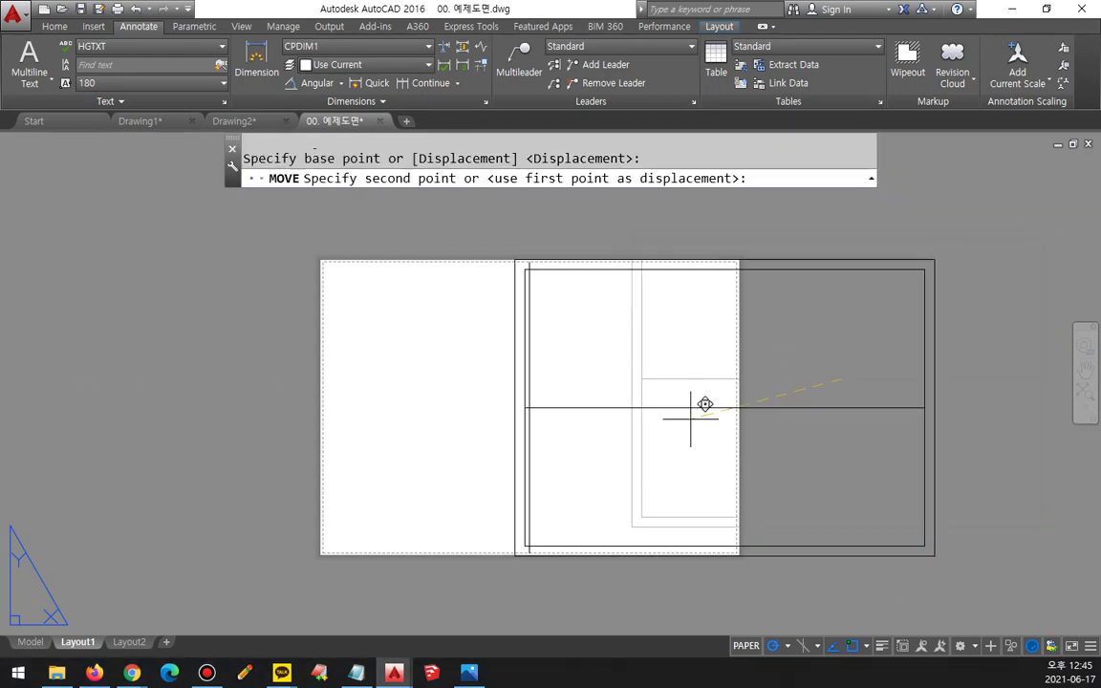
click(529, 352)
Erase the outer rectangle and both centre lines, leaving only the inner border on the sheet.
click(749, 548)
click(736, 554)
click(547, 445)
click(451, 393)
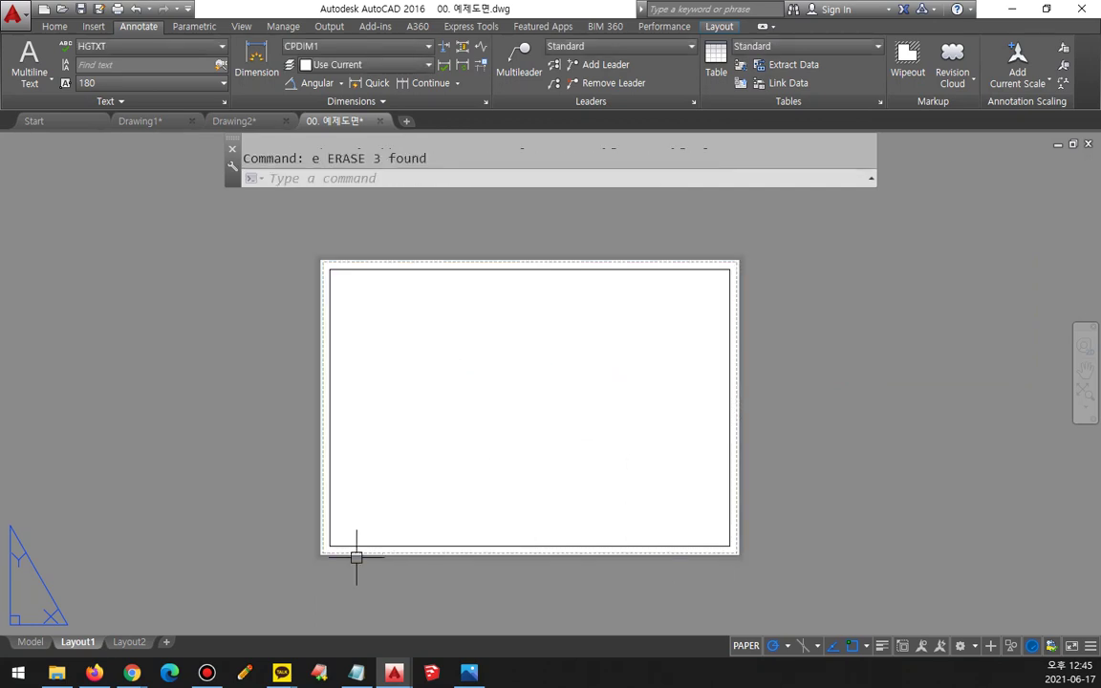
Create a viewport filling the border rectangle from its lower-left corner to its upper-right corner.
text(mv)
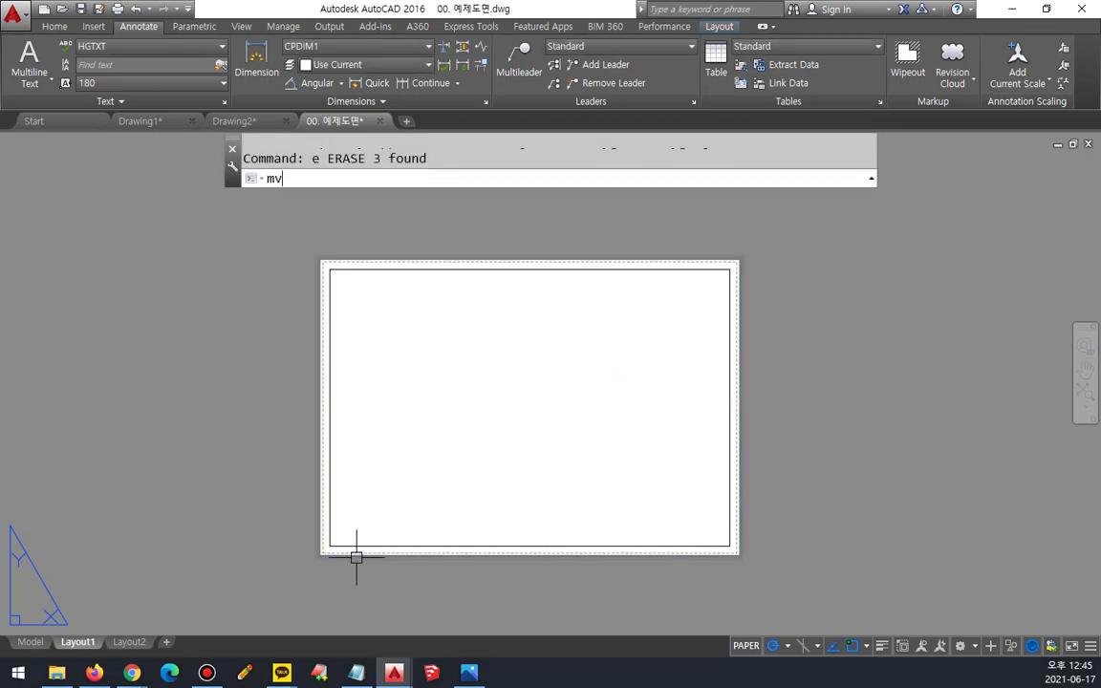
key(Return)
click(330, 546)
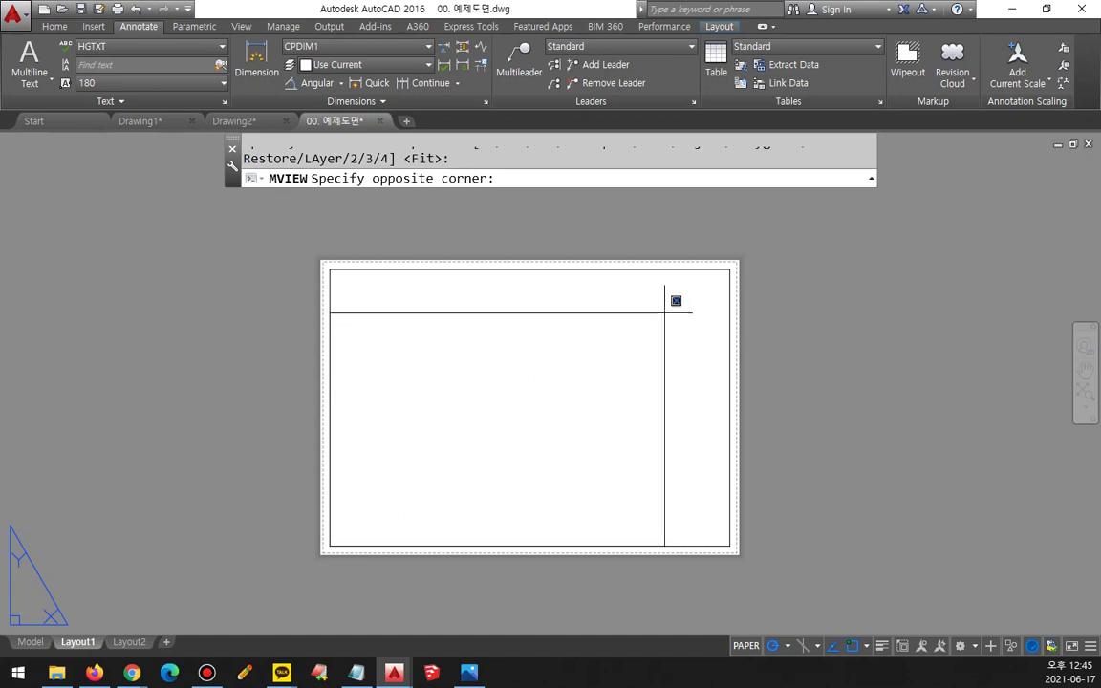
click(728, 271)
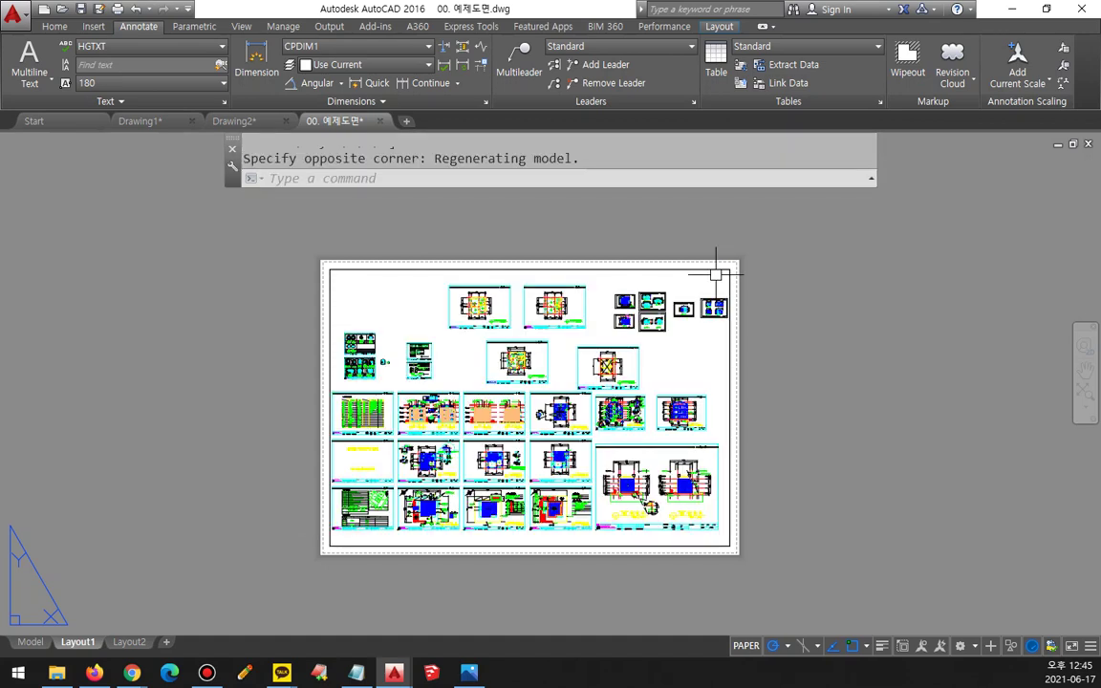
Activate the new viewport and frame the building elevation sheet in it.
double_click(417, 326)
scroll(459, 394, up, 5)
middle_drag(459, 394, 480, 414)
scroll(450, 459, up, 3)
scroll(673, 423, up, 3)
middle_drag(673, 422, 444, 435)
scroll(634, 474, down, 10)
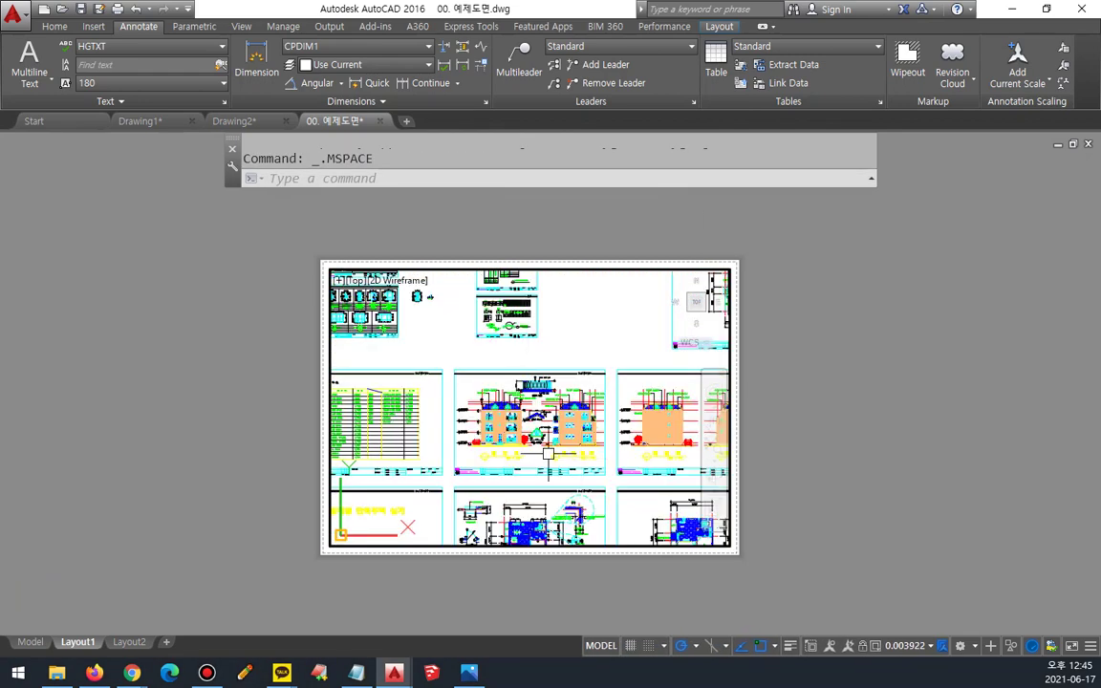
scroll(546, 395, up, 2)
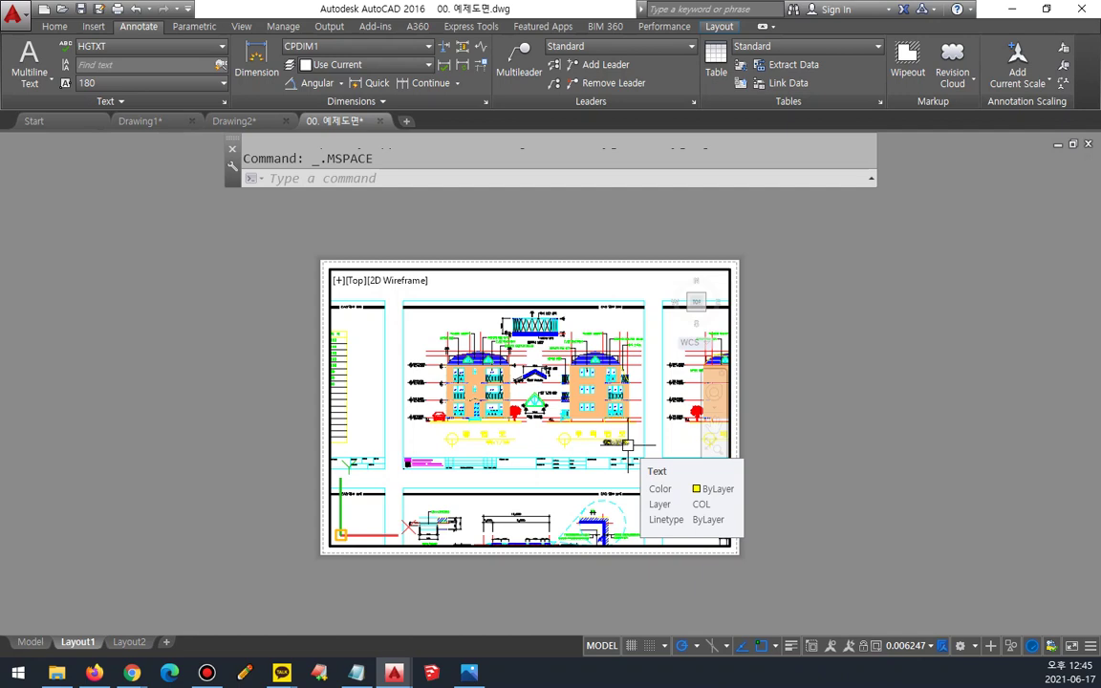
key(Escape)
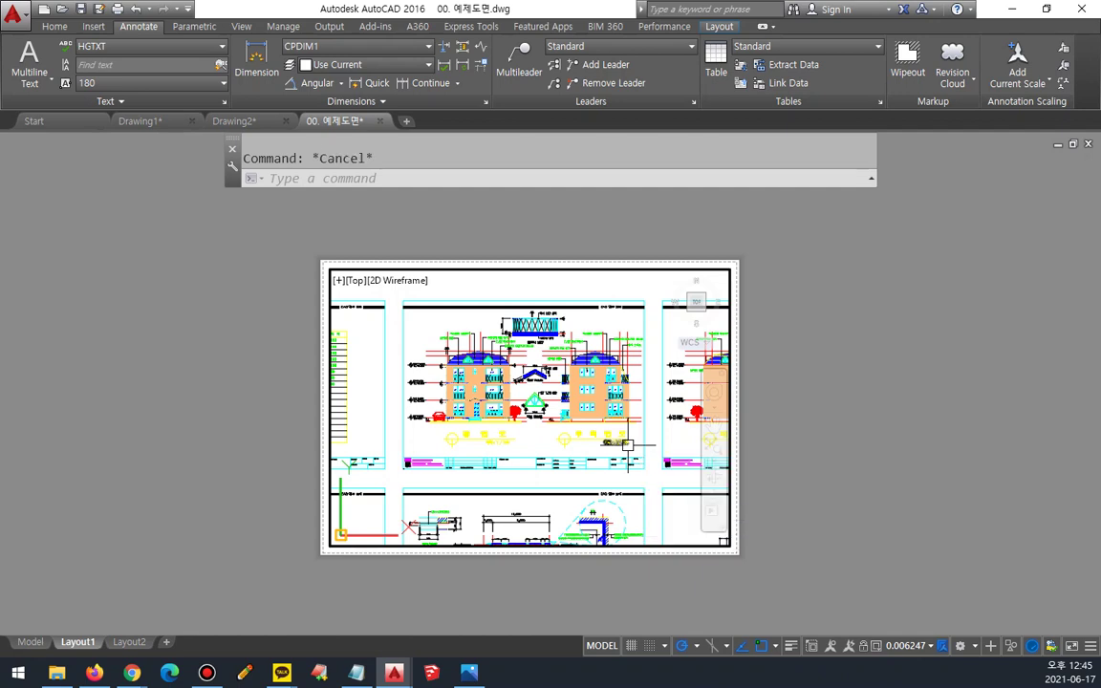
Review the paper size in Layout1's page setup, and close it without changes.
text(paetse)
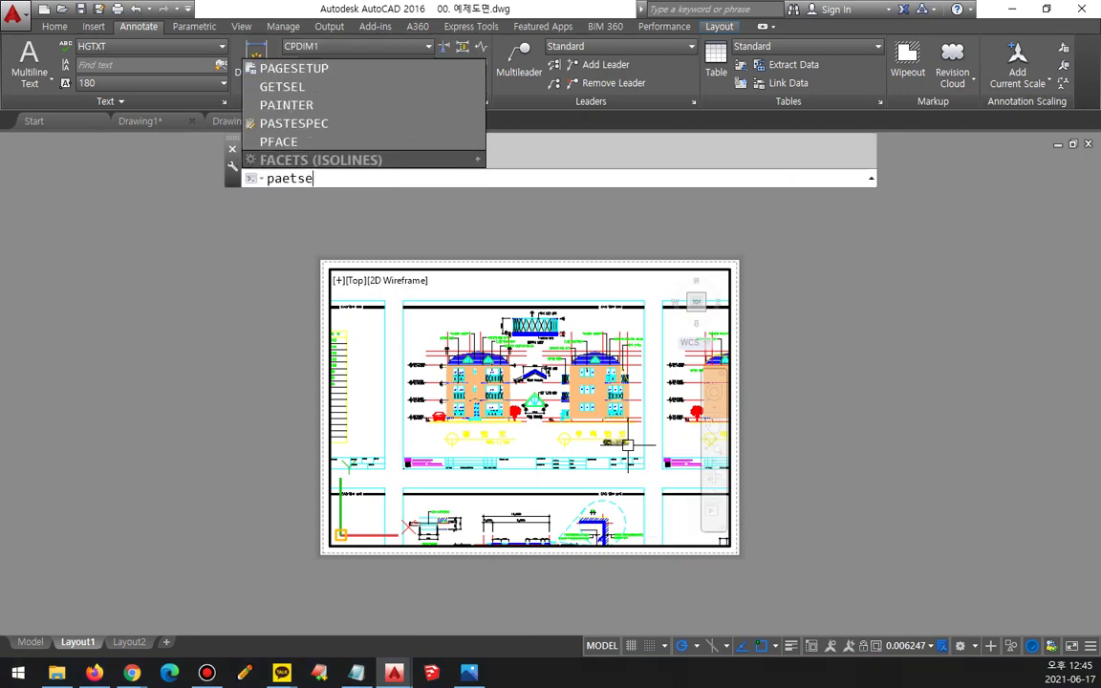
key(Escape)
text(pagesetup)
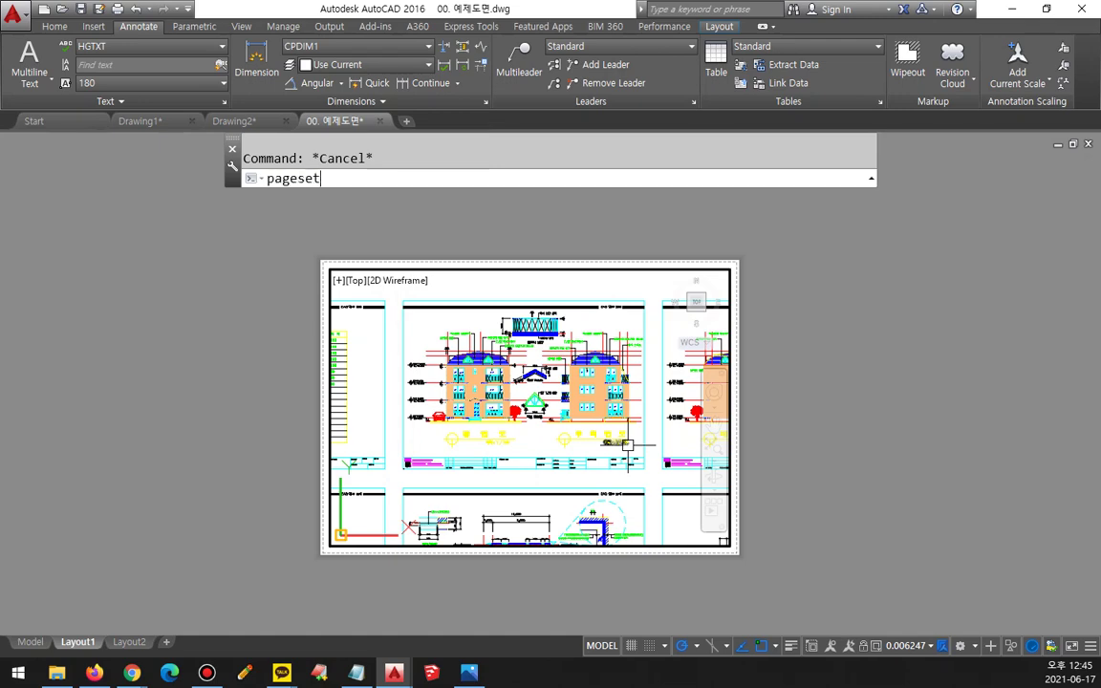
key(Return)
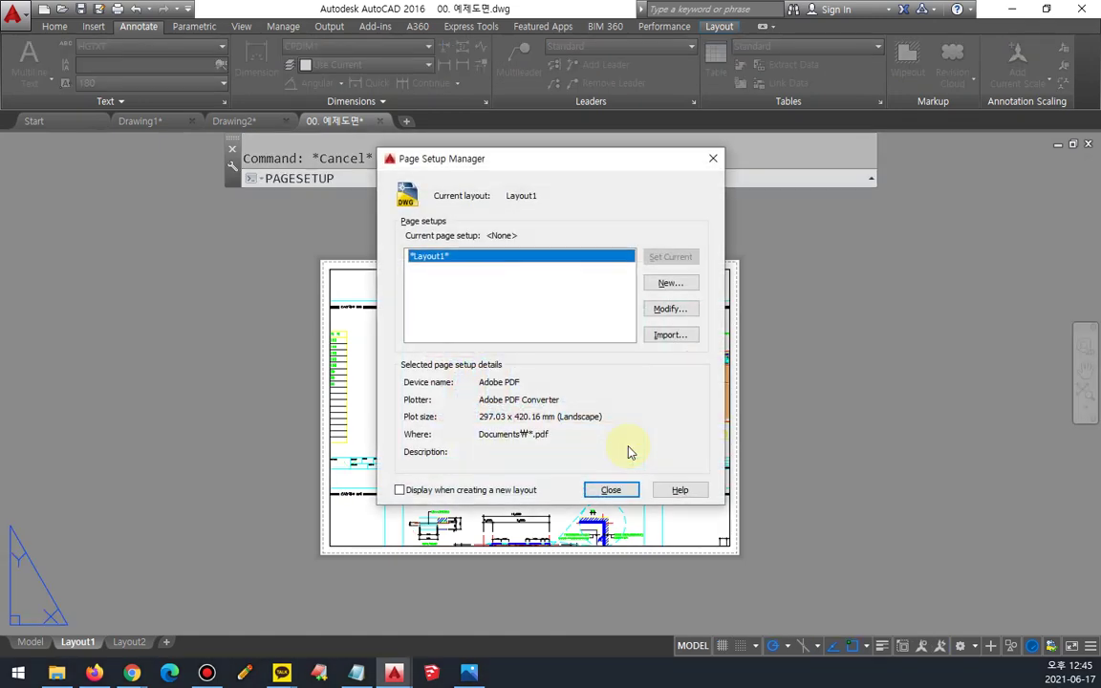
click(671, 308)
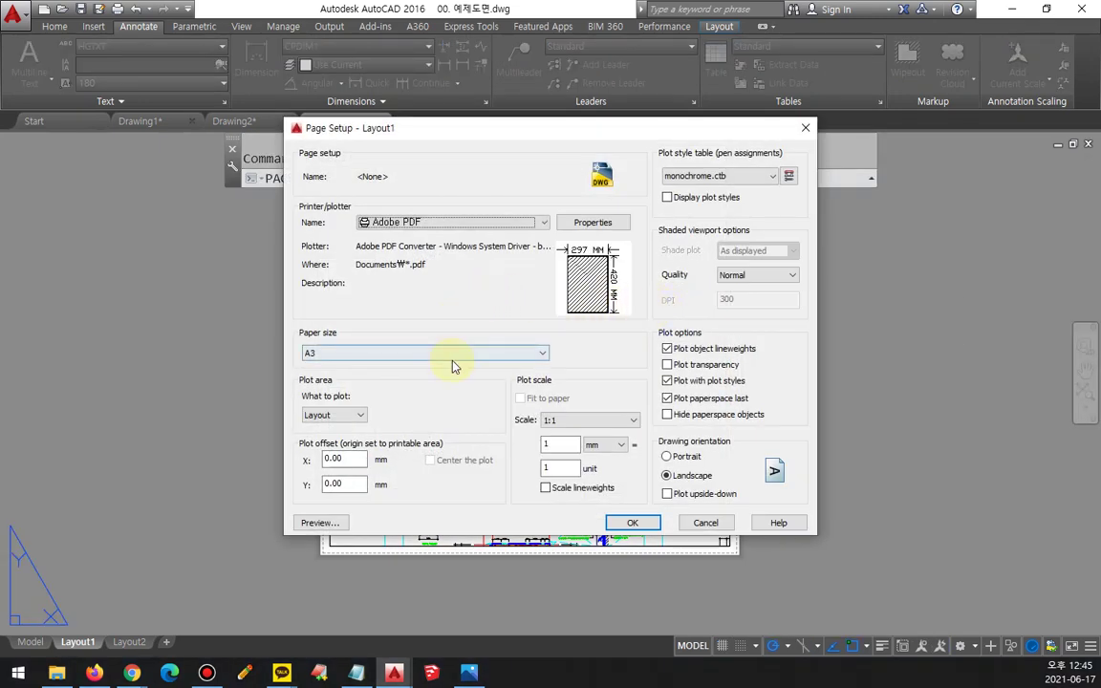
key(Escape)
key(Escape)
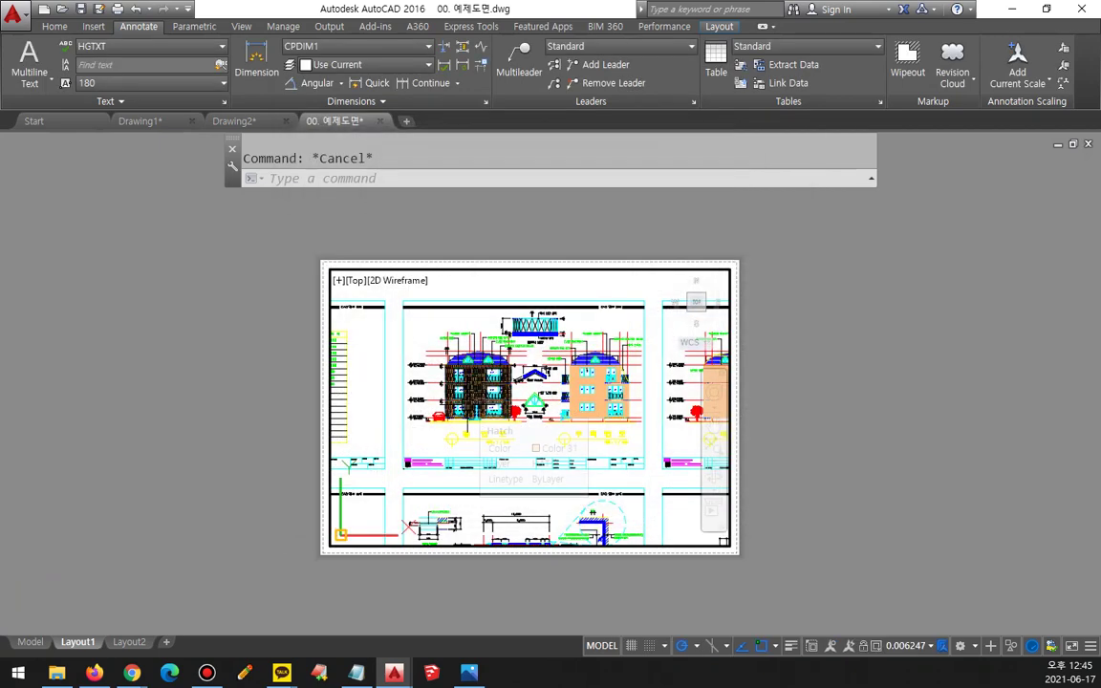
Scale the viewport with MVSETUP to 1 paper space unit per 100 model space units.
text(mvsetup)
key(Return)
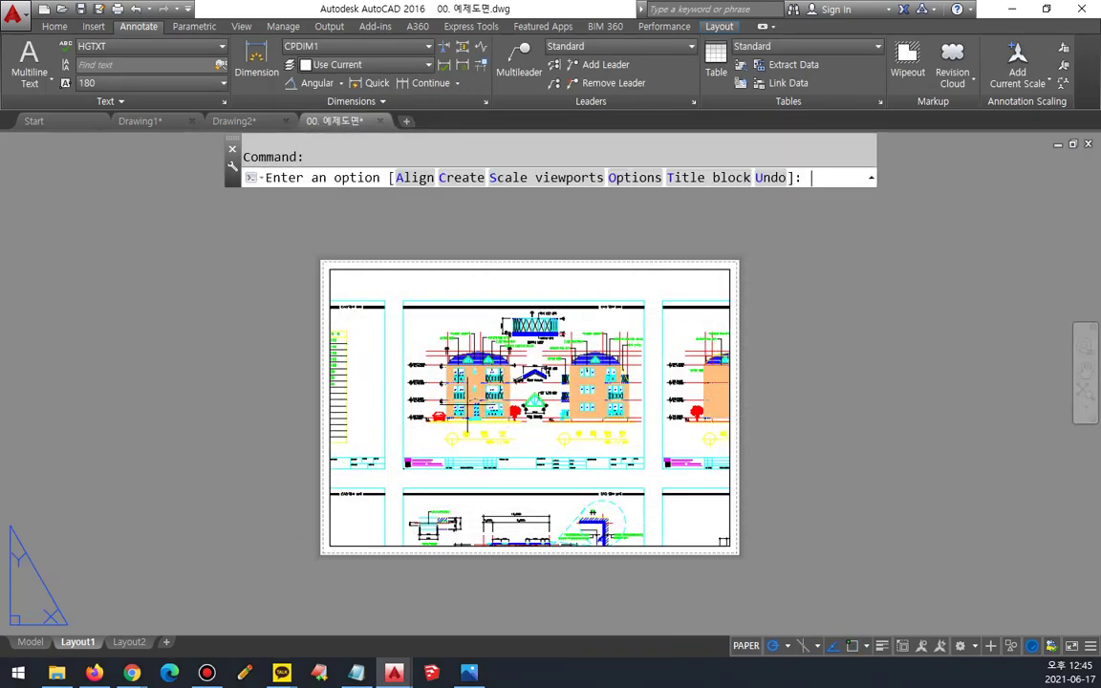
click(509, 178)
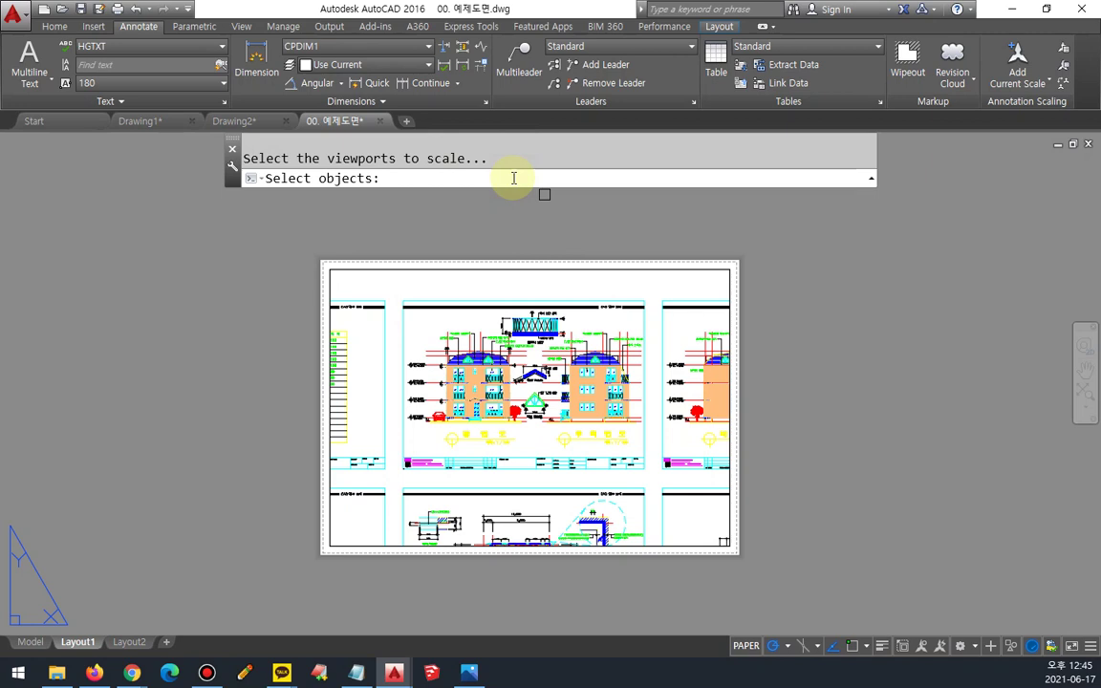
click(509, 271)
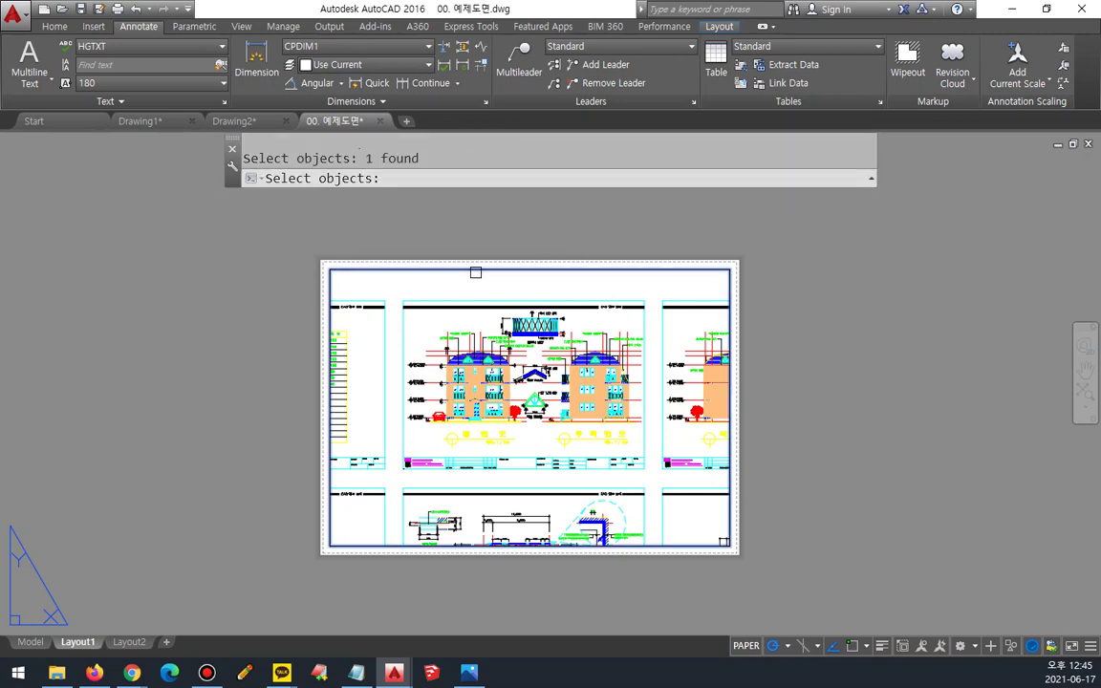
key(Return)
key(Return)
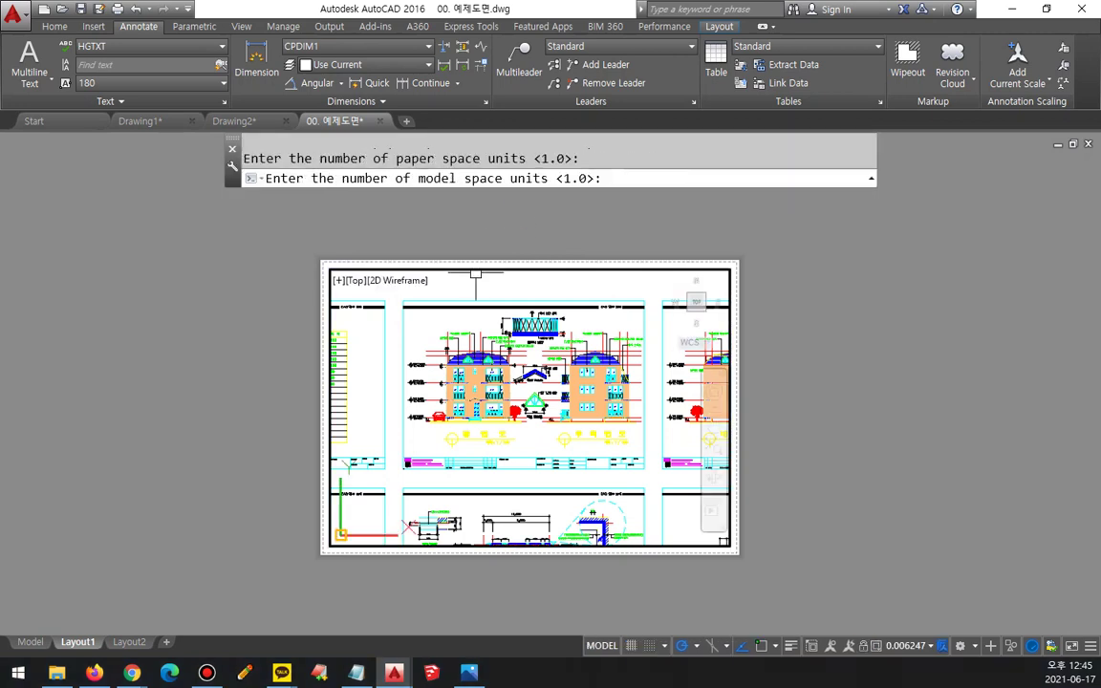
text(100)
key(Return)
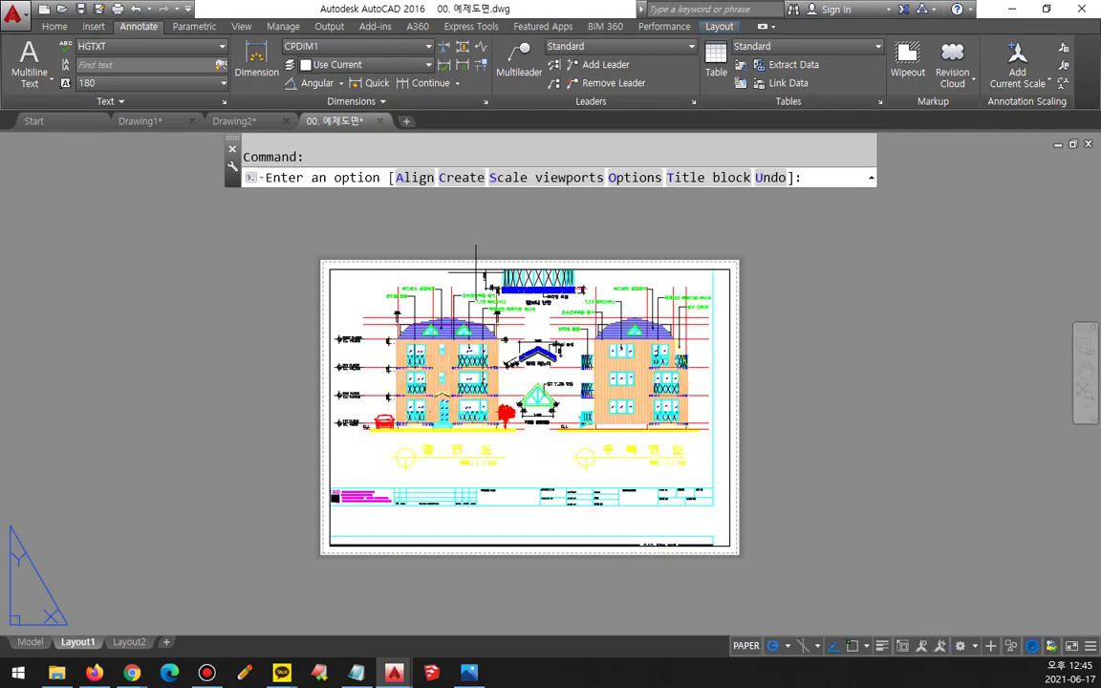
Exit MVSETUP, activate the viewport and reposition the elevation sheet within it at 1:100.
middle_drag(395, 290, 410, 313)
double_click(506, 417)
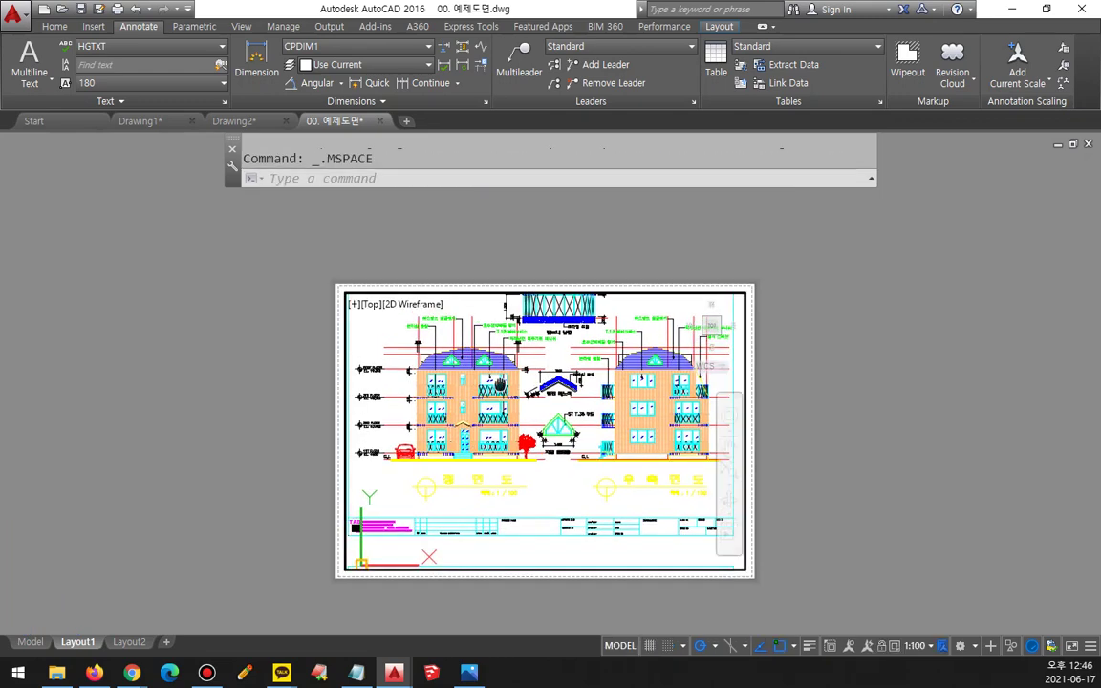
scroll(506, 418, up, 3)
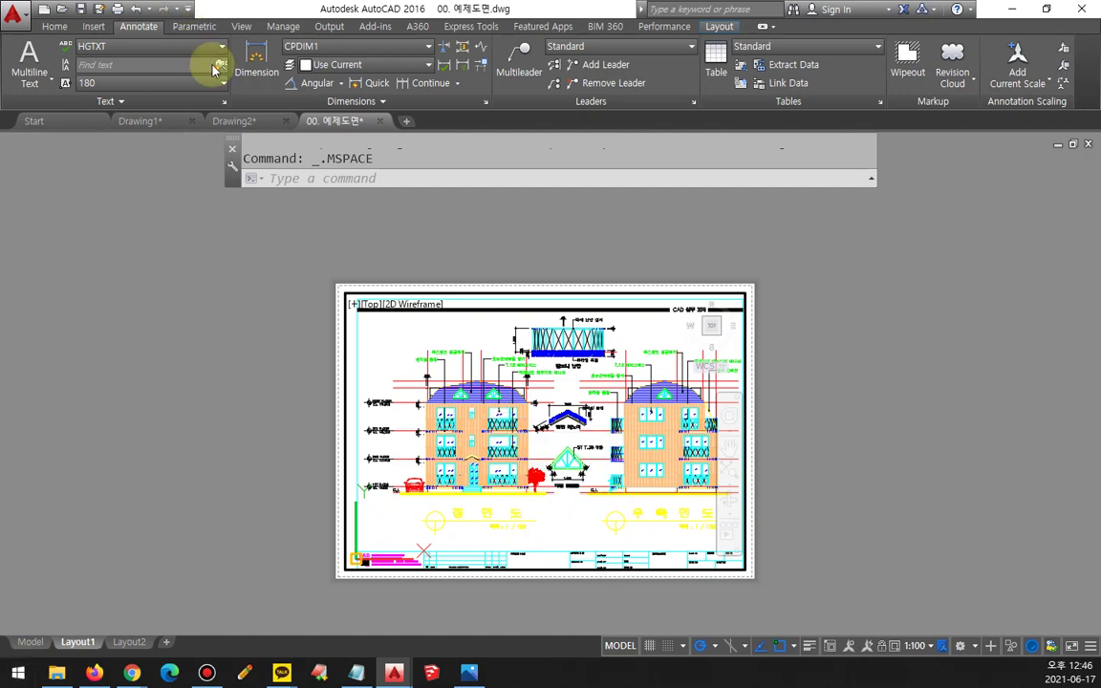
Look at the layouts in Drawing2 and Drawing1, and return to 00. 예제도면.dwg.
click(231, 121)
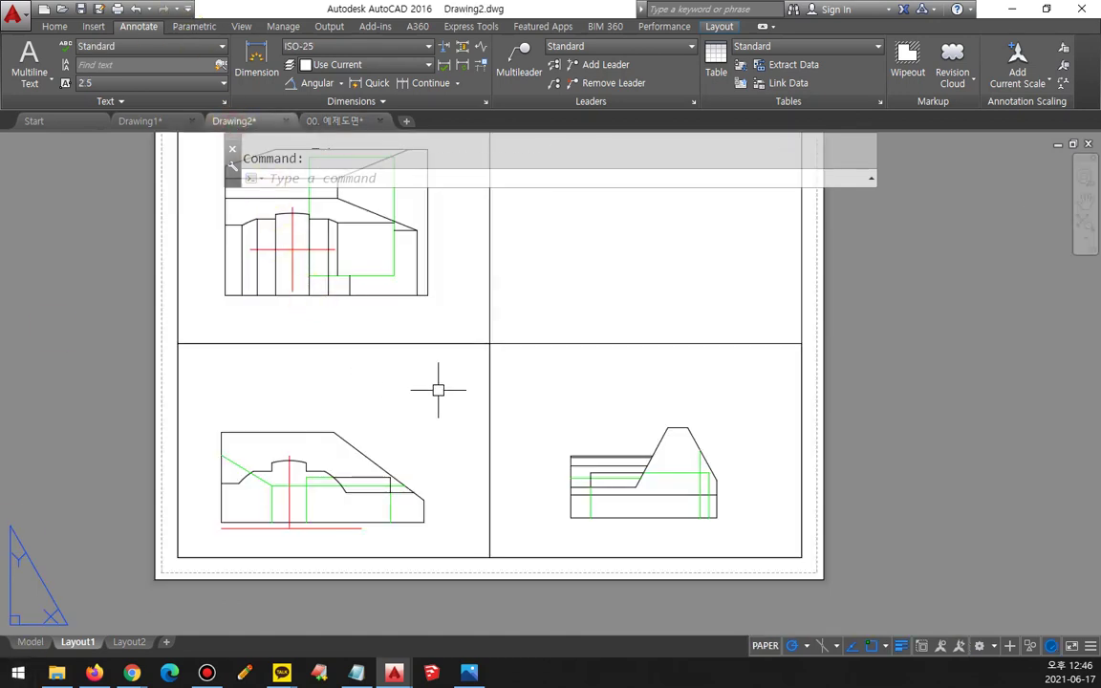
click(153, 120)
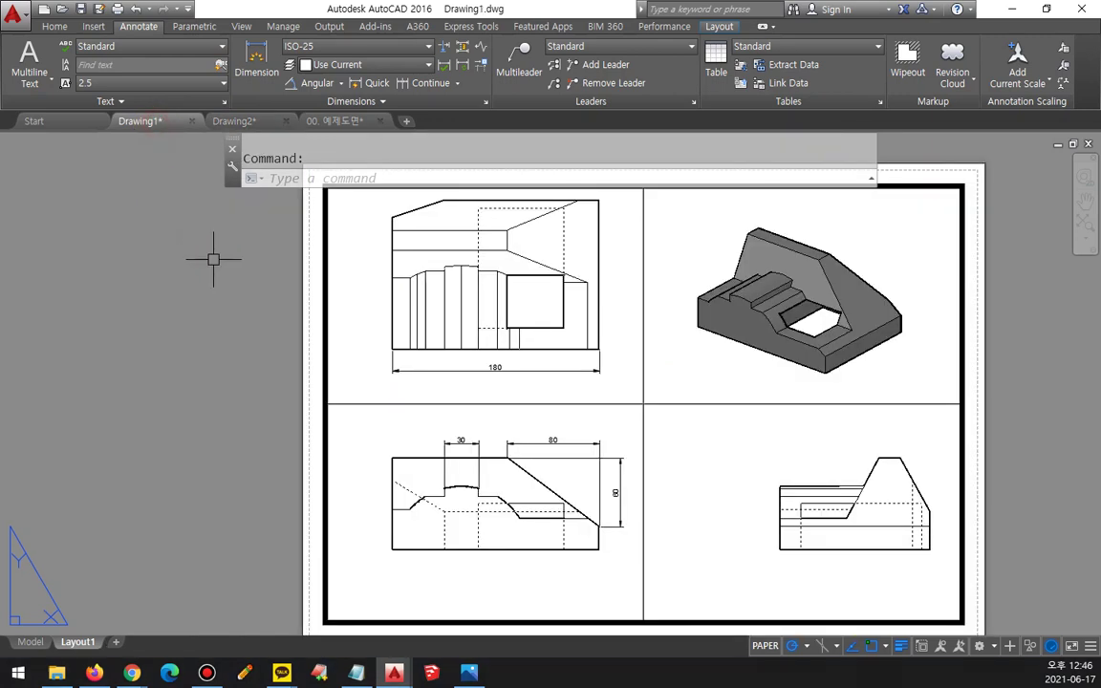
click(336, 121)
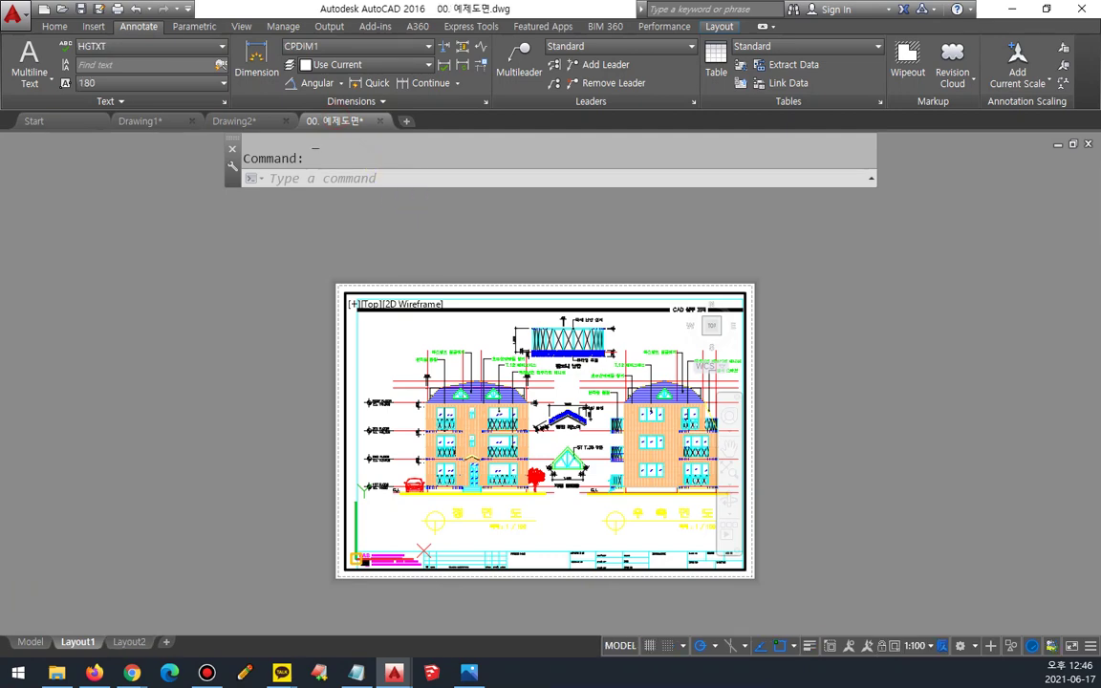
Fit the whole elevation sheet inside the viewport's view, and start the Zoom command.
scroll(674, 463, down, 3)
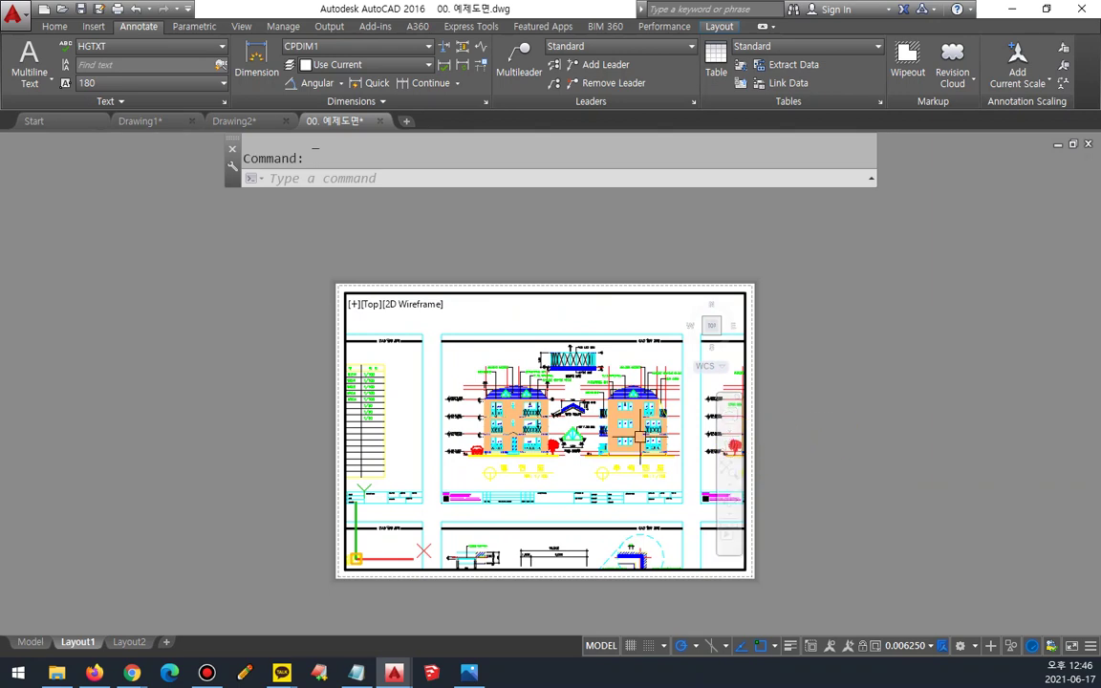
text(z)
key(Return)
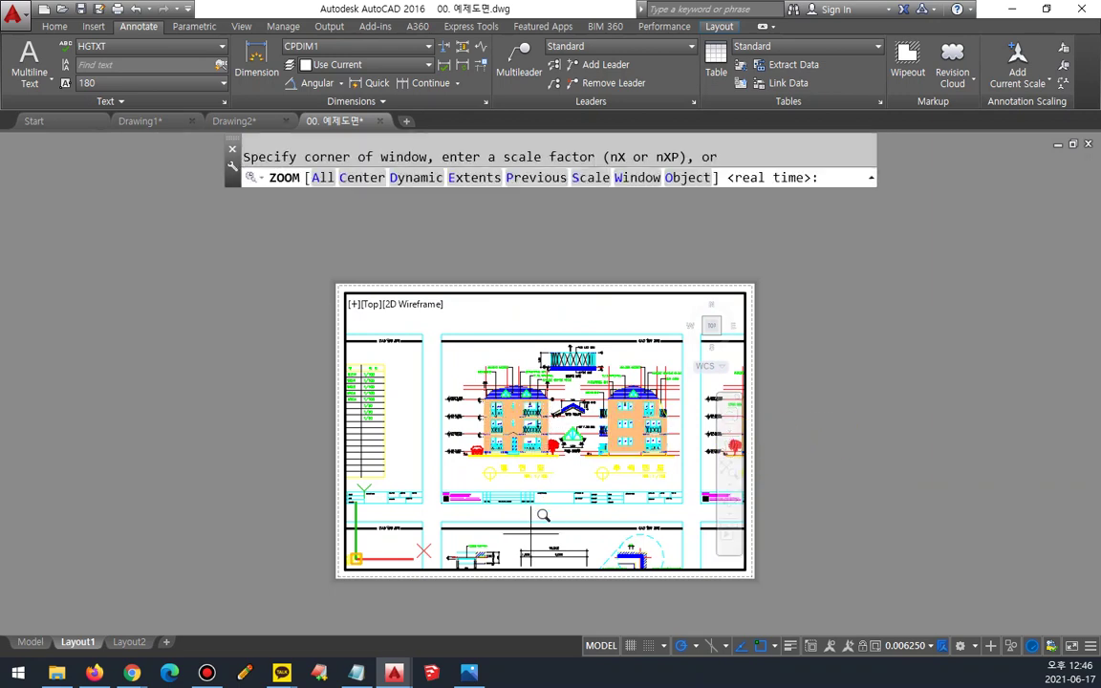
mouse_move(442, 521)
mouse_down()
mouse_move(463, 490)
mouse_move(451, 524)
mouse_up()
mouse_move(660, 335)
mouse_down()
mouse_move(683, 336)
mouse_move(694, 354)
mouse_up()
mouse_move(690, 480)
mouse_down()
mouse_move(668, 511)
mouse_move(696, 509)
mouse_up()
mouse_move(450, 326)
mouse_down()
mouse_move(425, 349)
mouse_move(457, 381)
mouse_up()
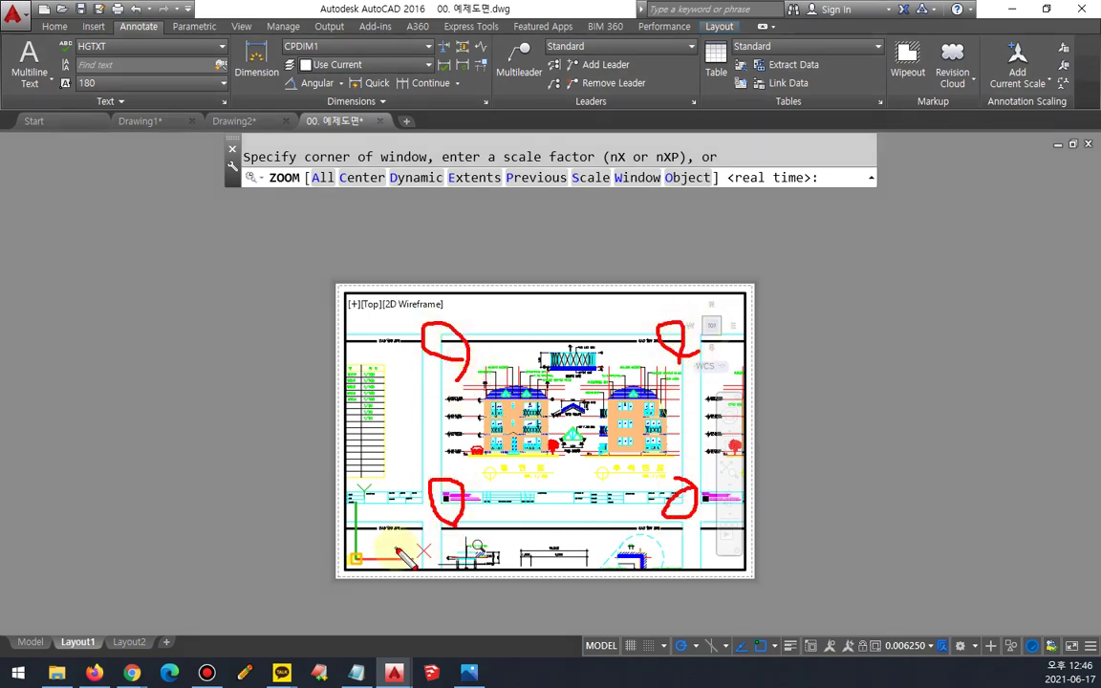
key(Escape)
Window-zoom the viewport to the border of the drawing list sheet, snapping to the endpoints of its opposite corners.
middle_drag(414, 392, 634, 394)
shift+right_click(477, 278)
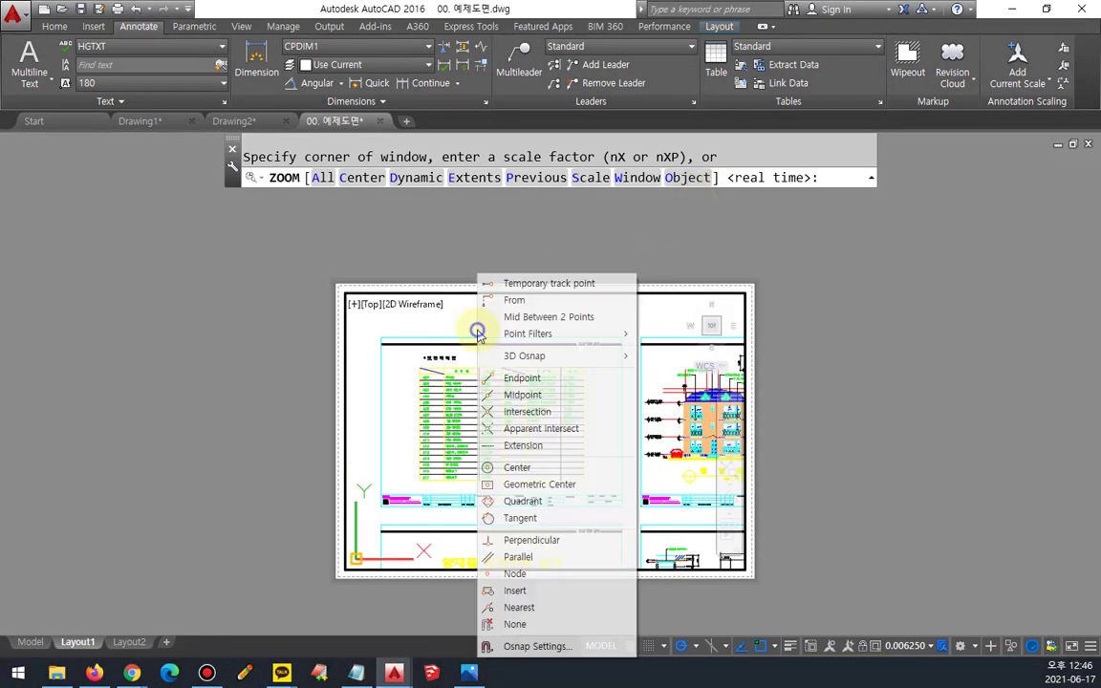
click(536, 378)
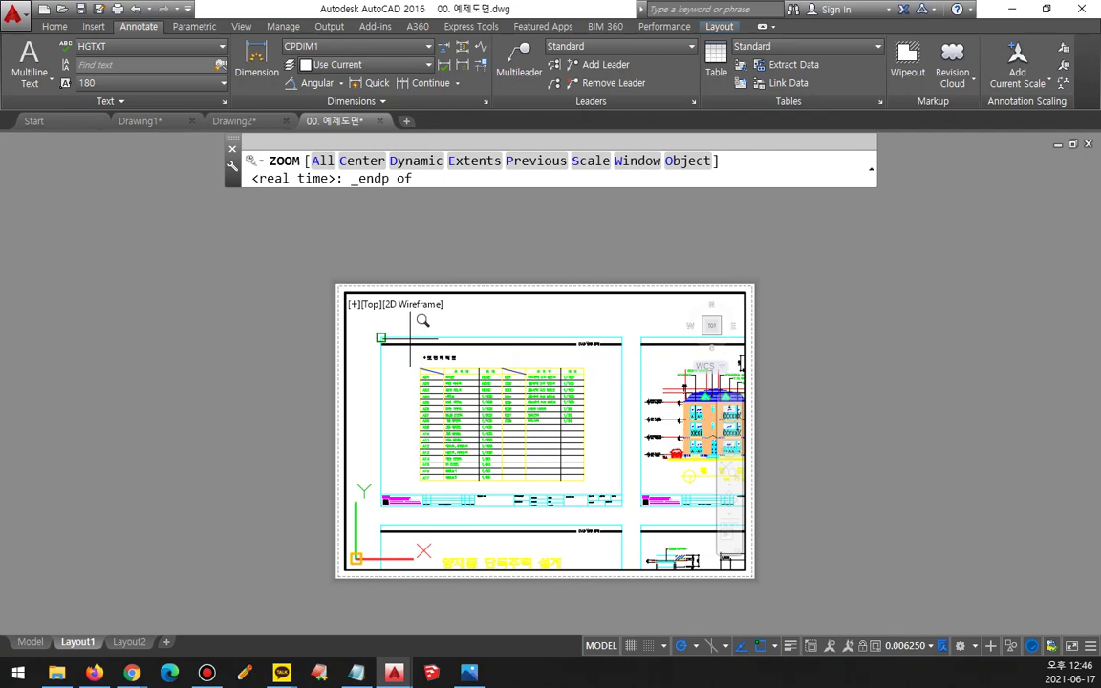
click(422, 323)
shift+right_click(455, 342)
click(535, 377)
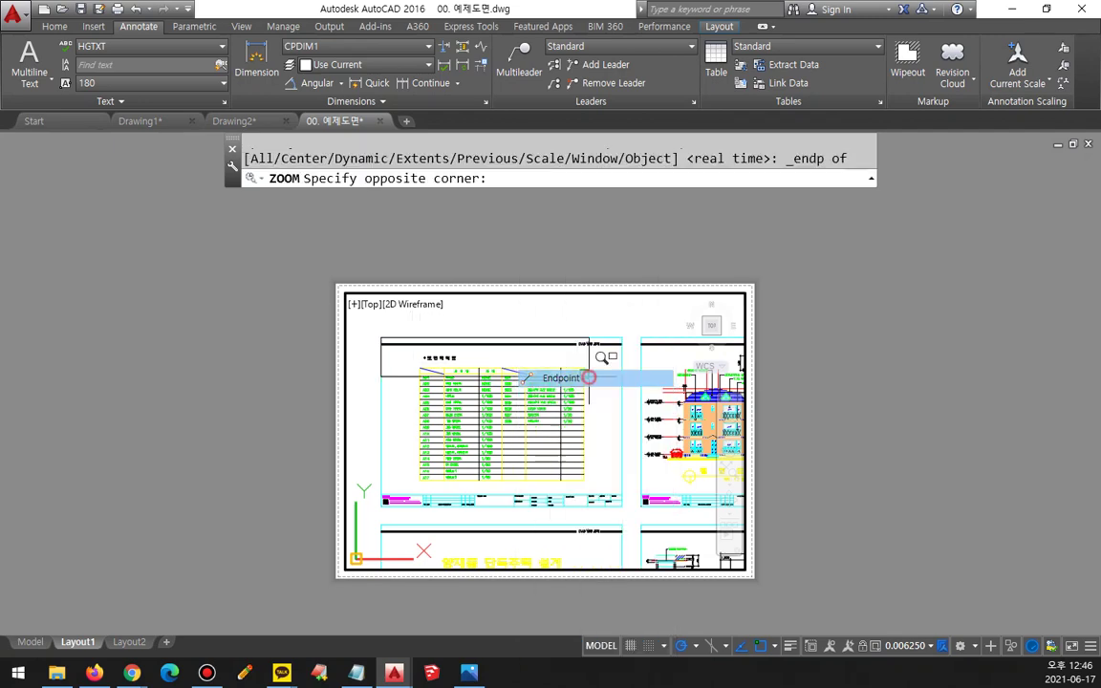
click(647, 509)
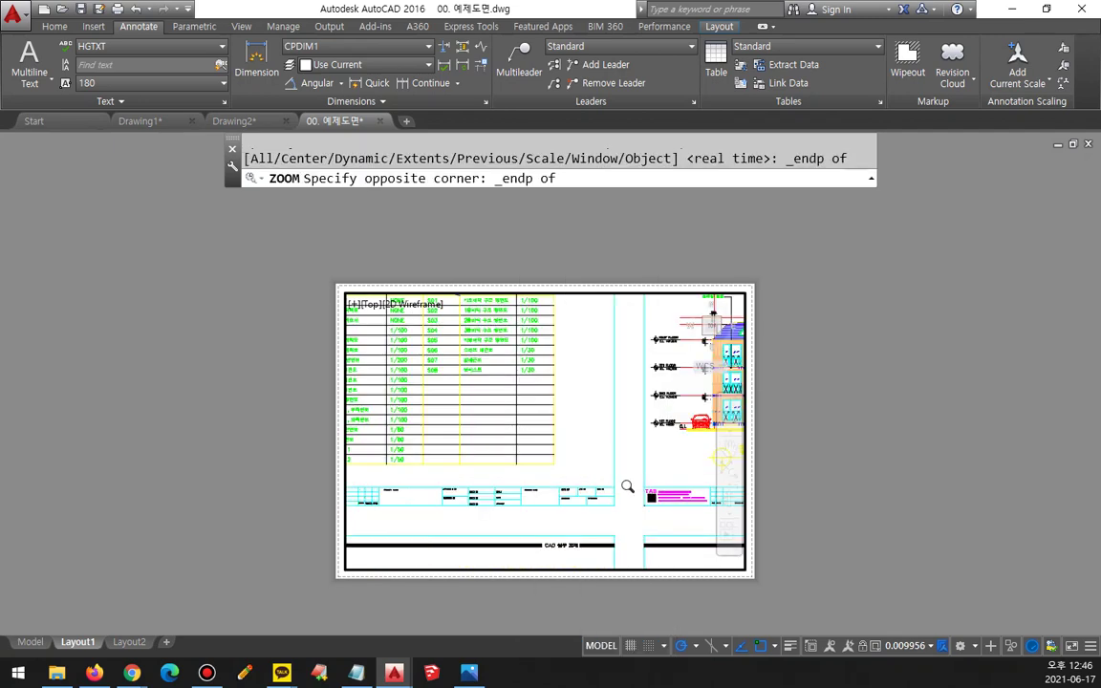
click(629, 488)
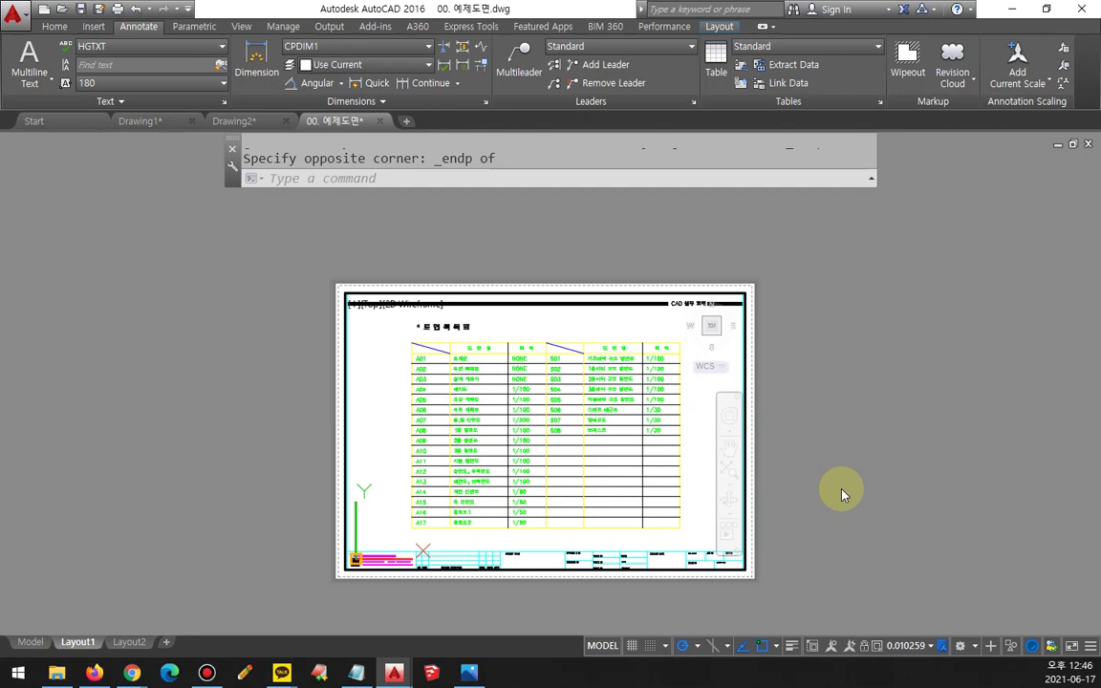
Scale the drawing list sheet in the viewport to 1/100xp and return to paper space.
text(z)
key(Return)
text(1/)
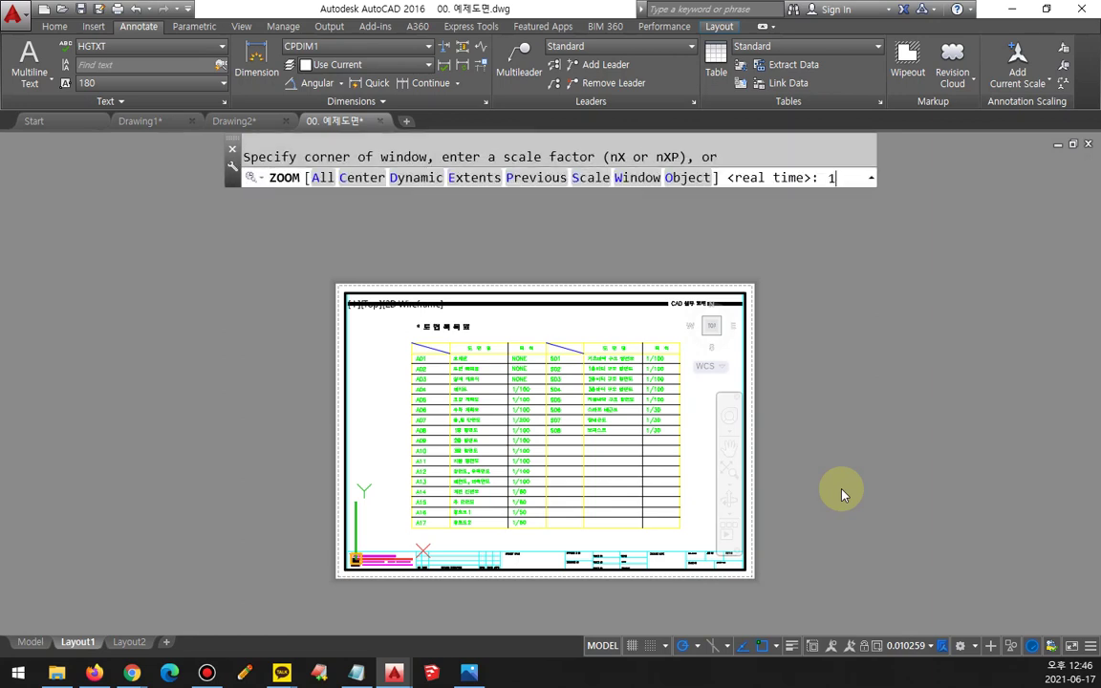
text(100xp)
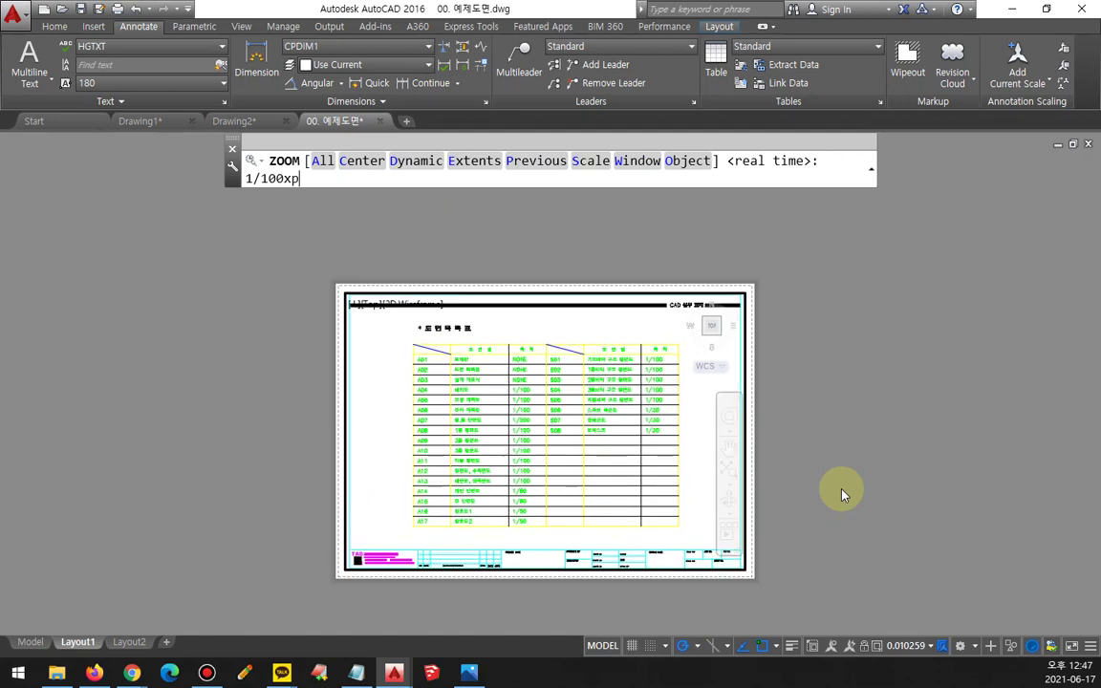
key(Return)
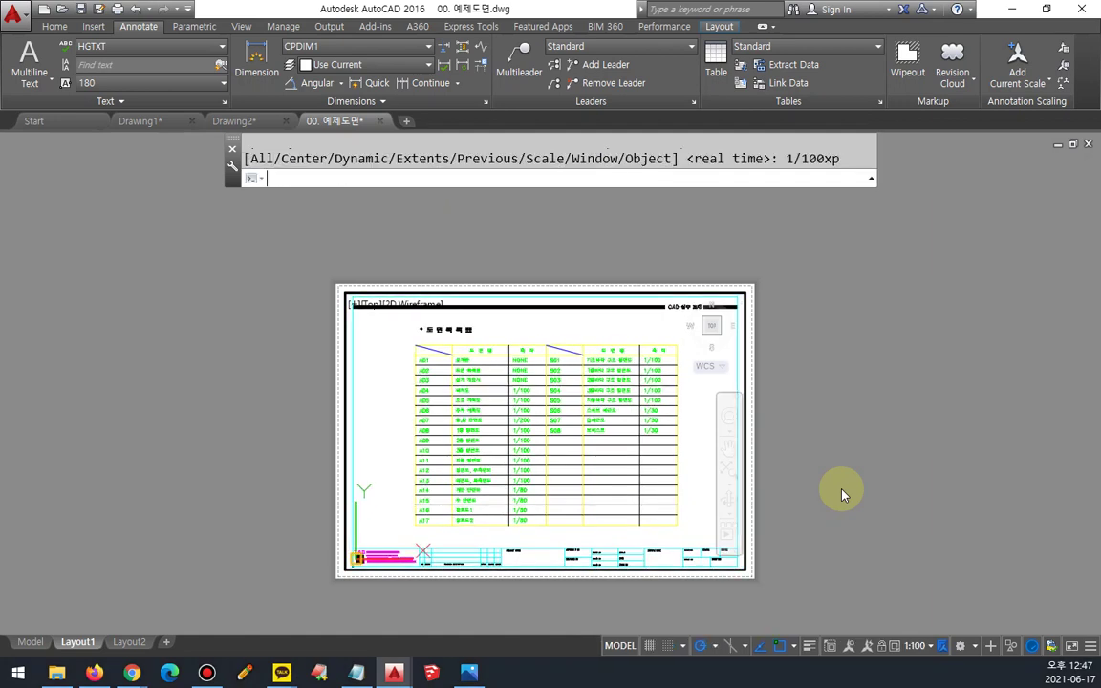
double_click(784, 459)
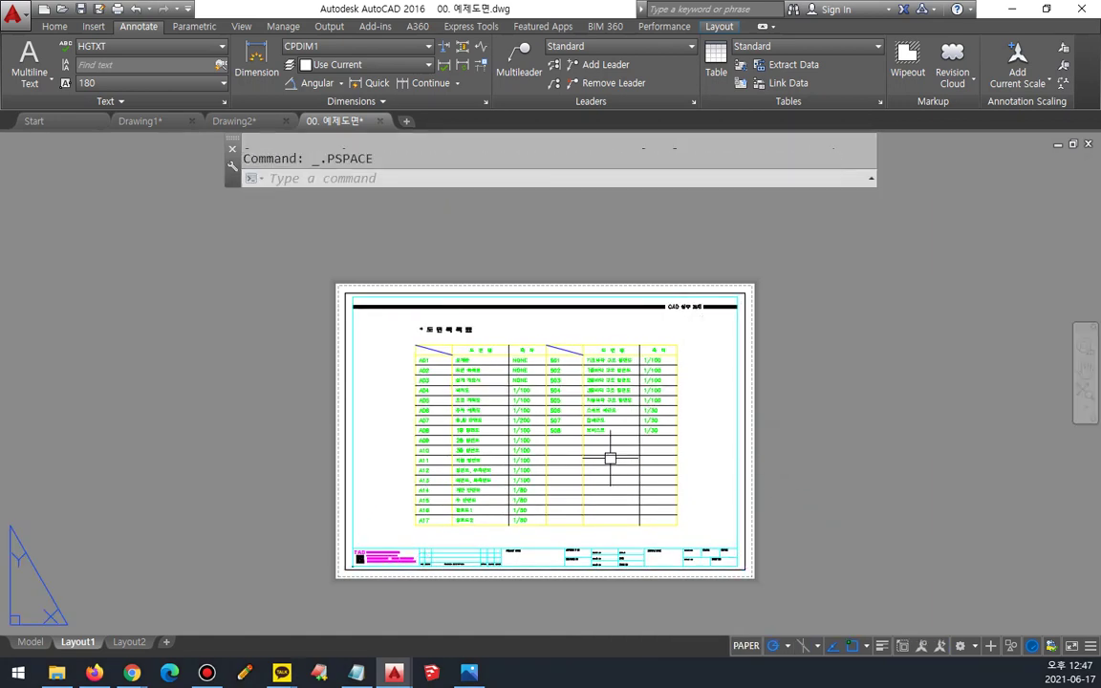
scroll(621, 455, up, 2)
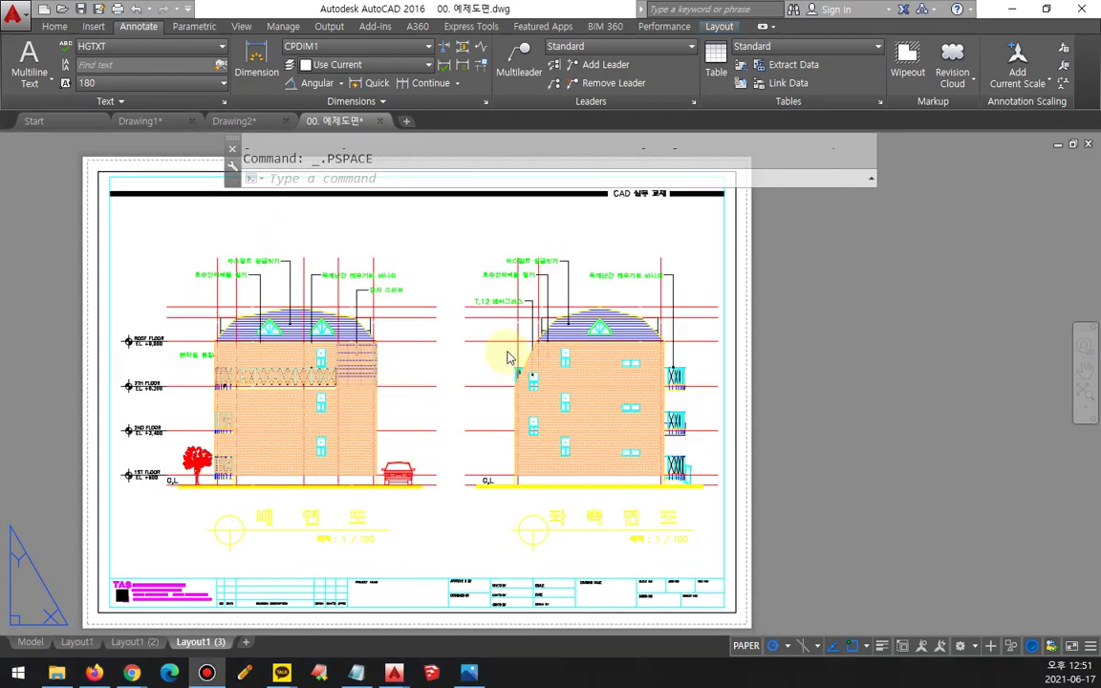
Open Publish, reduce the sheet list to the three layouts of 00. 예제도면, and leave without saving the list.
click(26, 13)
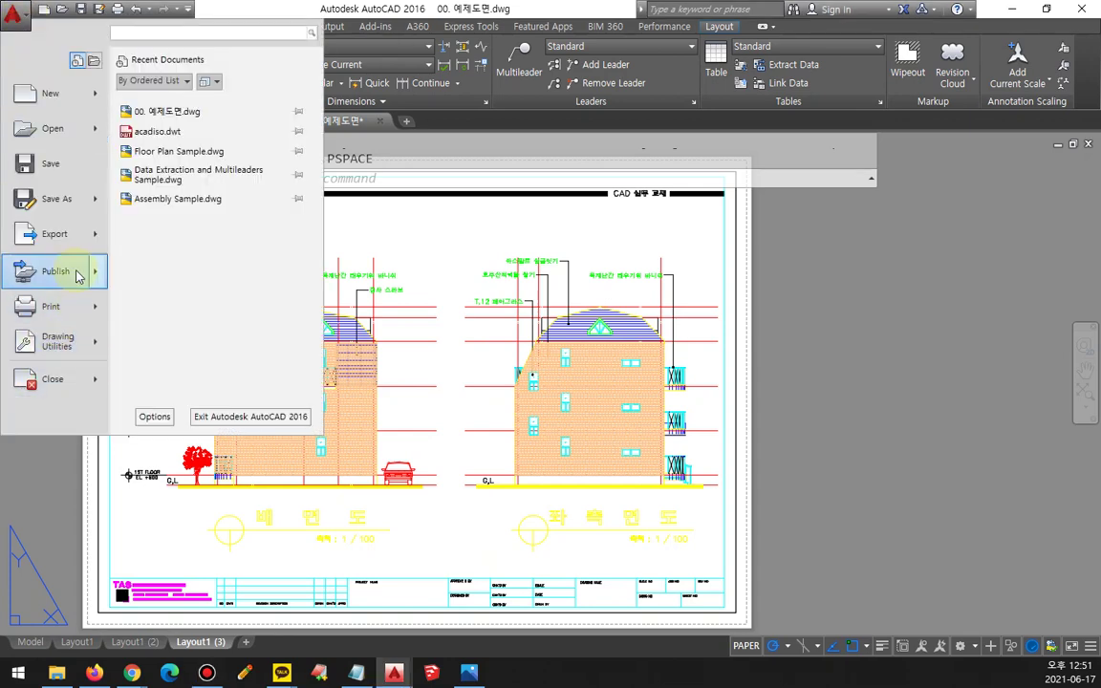
mouse_move(67, 276)
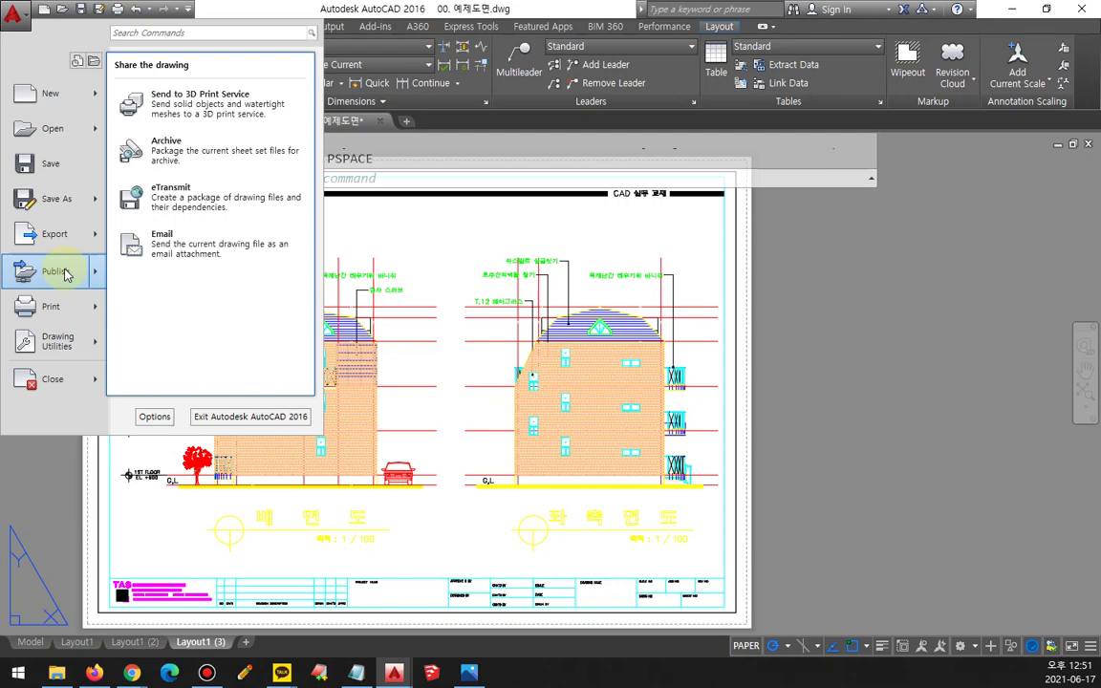
click(66, 275)
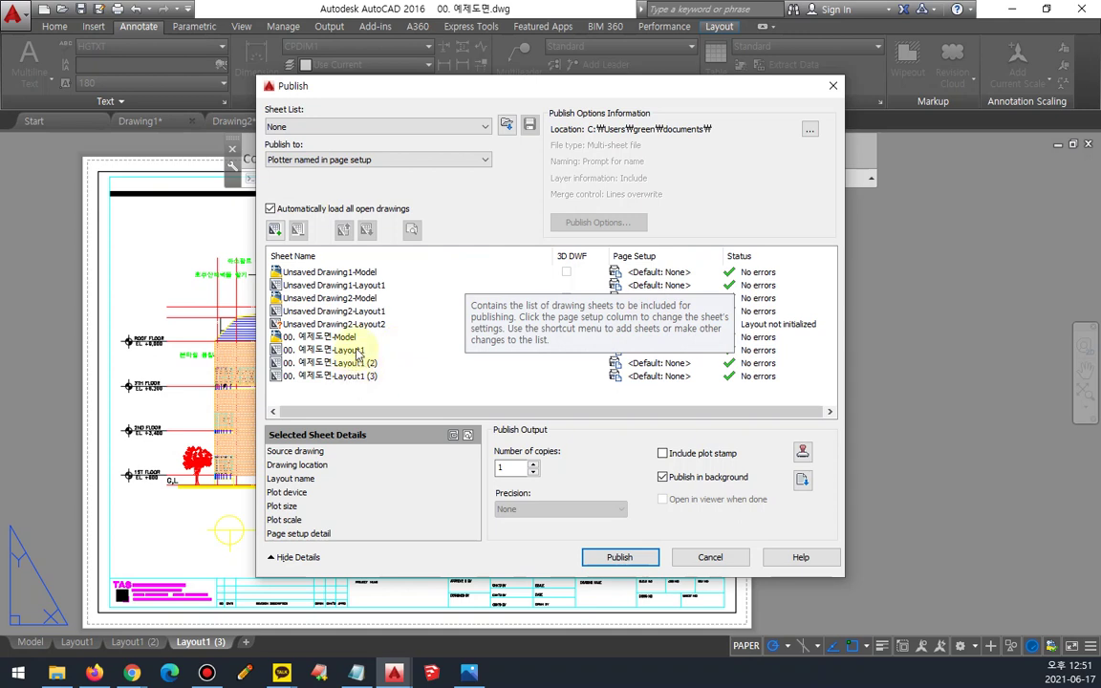
click(325, 350)
shift+click(359, 377)
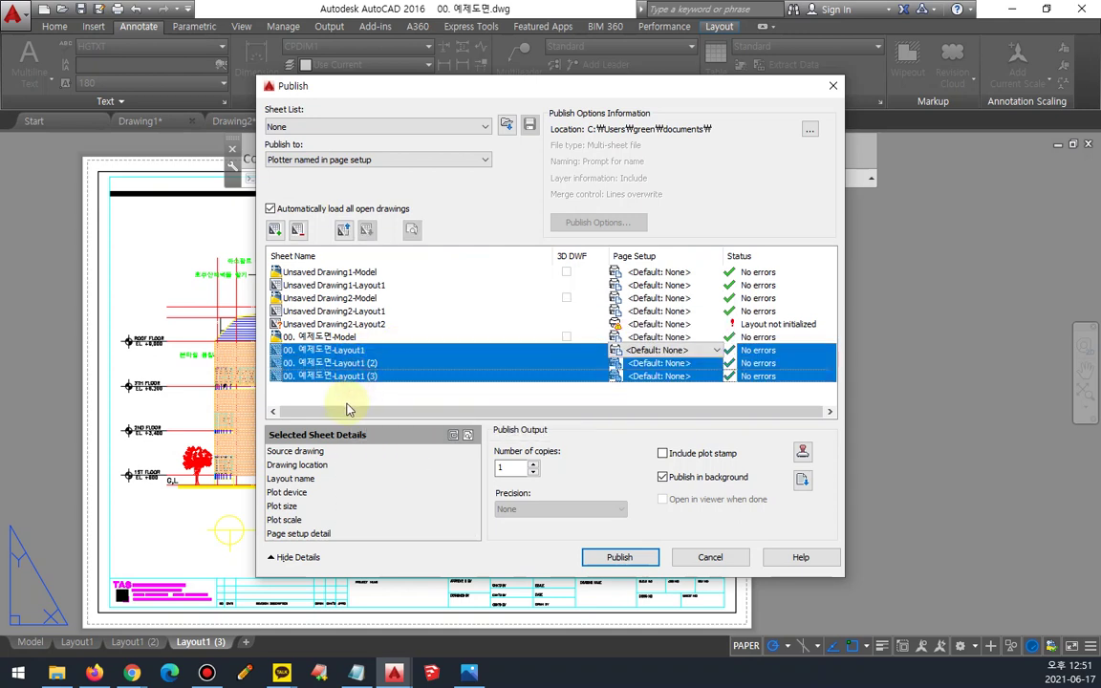
click(319, 336)
shift+click(349, 274)
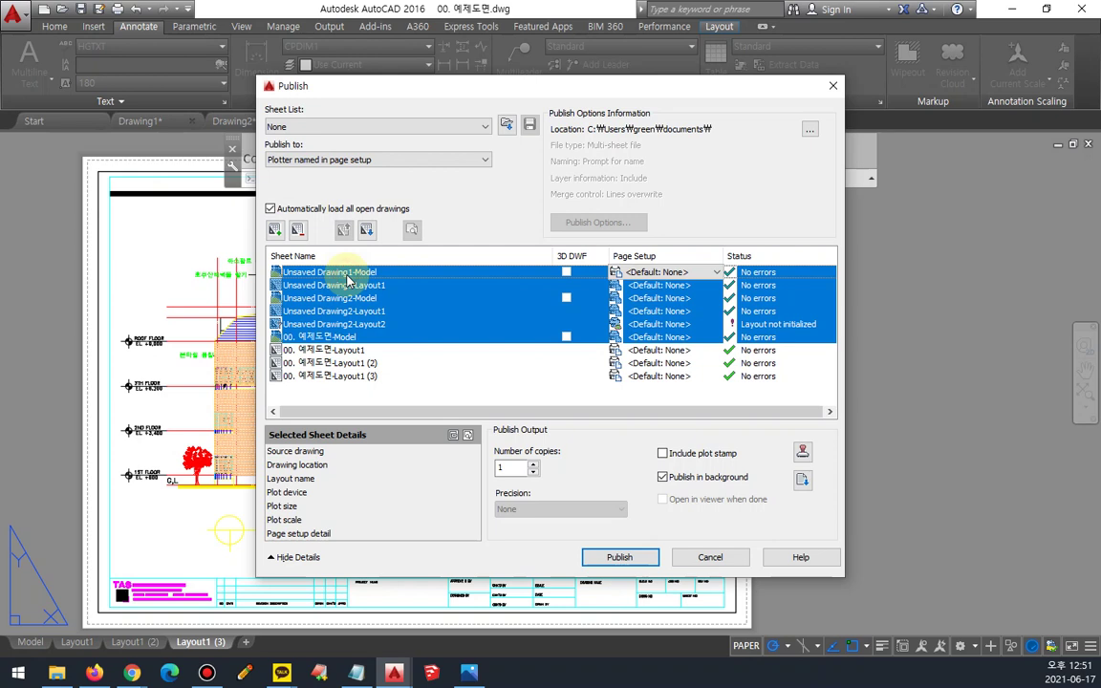
key(Delete)
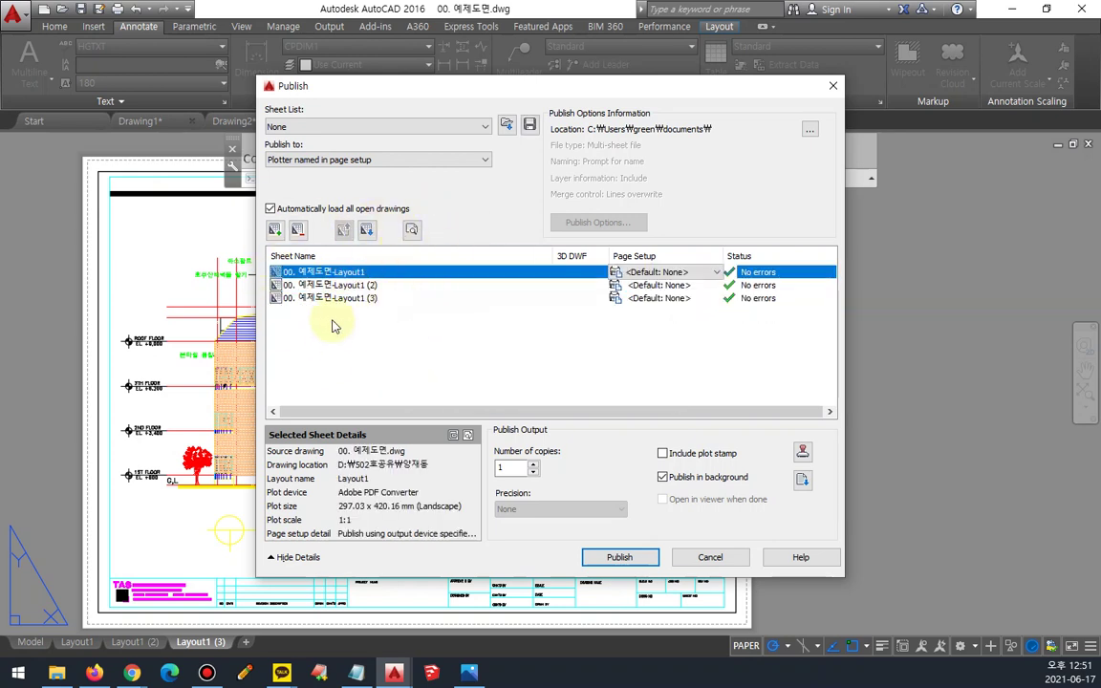
click(595, 564)
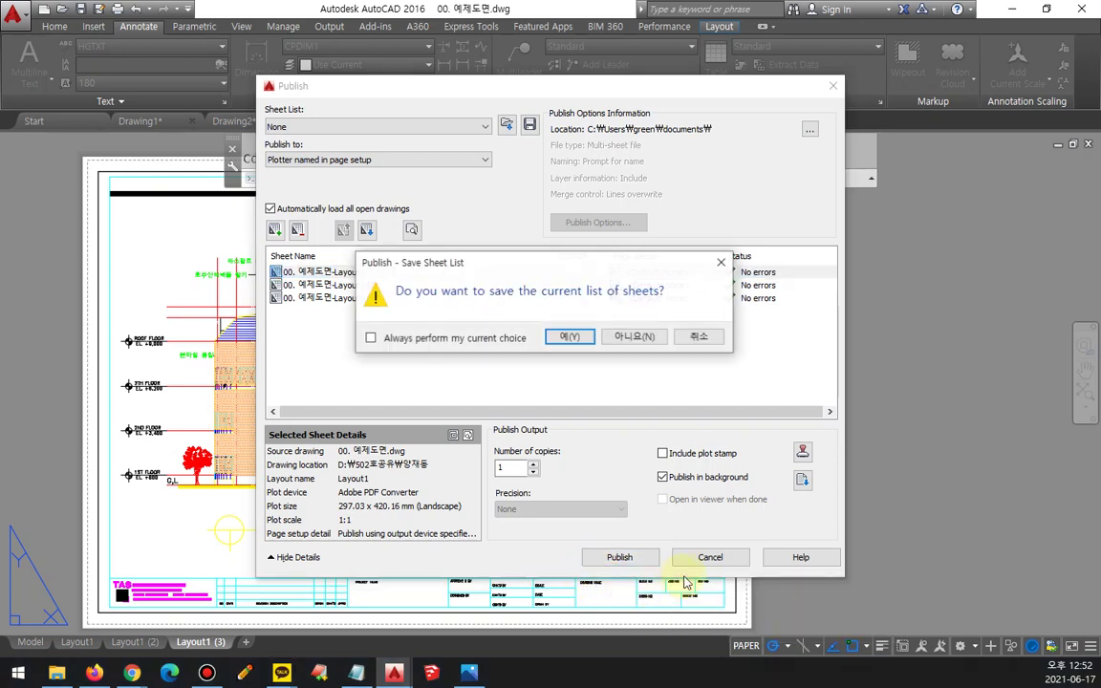
click(634, 336)
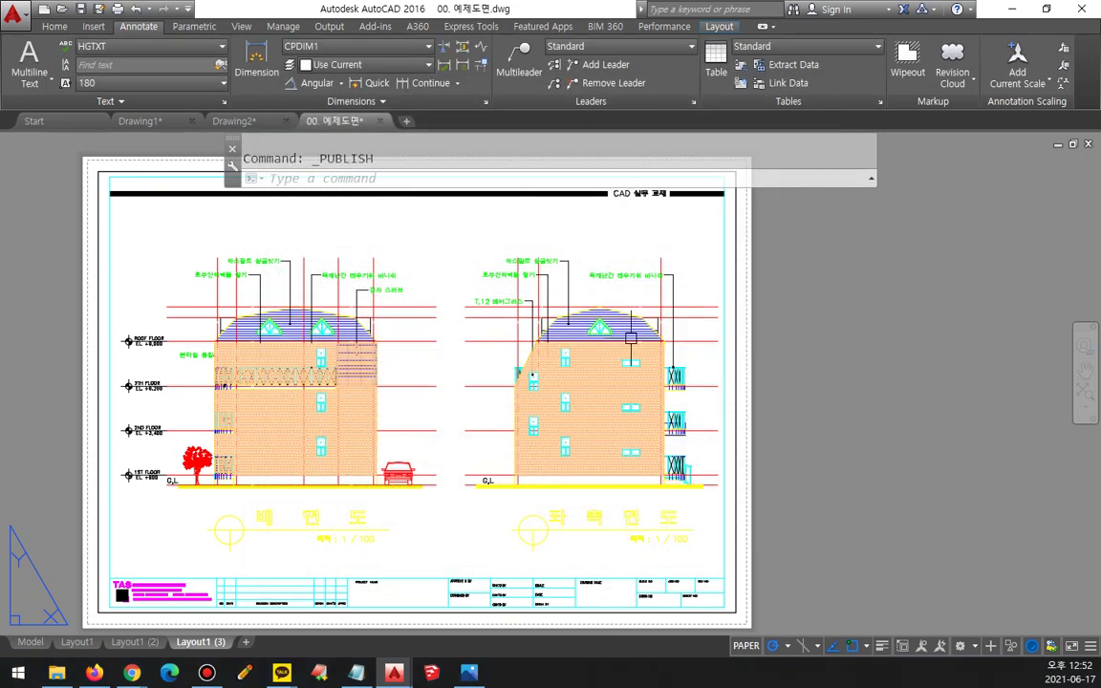
Reopen Publish and remove the Drawing1 and Drawing2 sheets and the 00. 예제도면-Model sheet from the list.
text(pu)
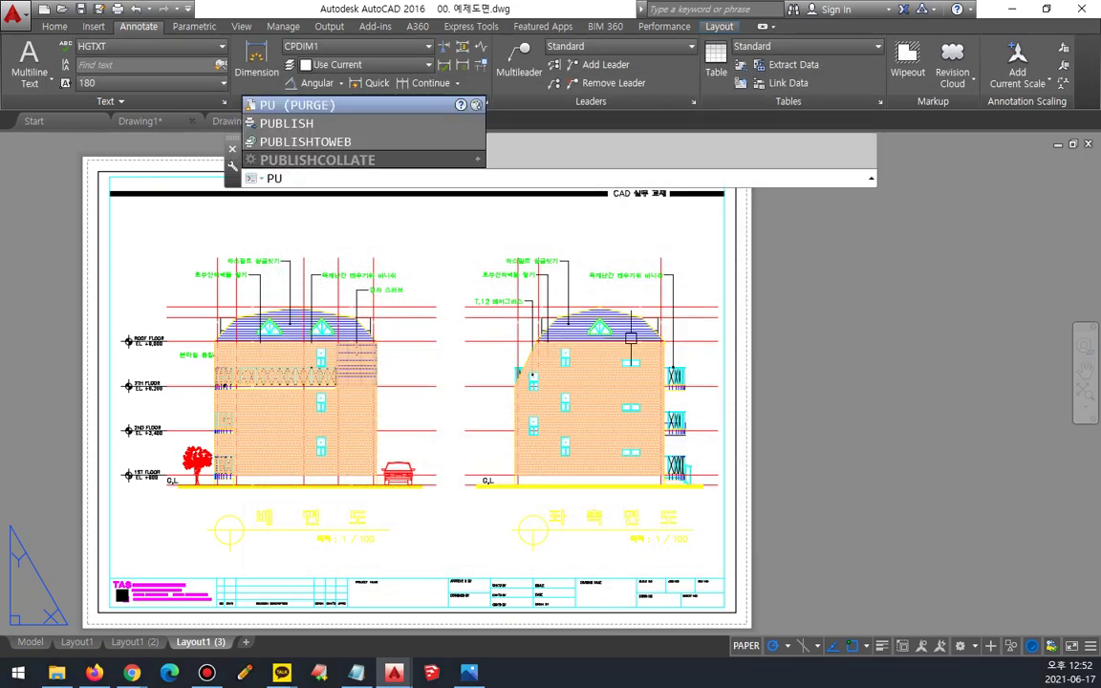
key(BackSpace)
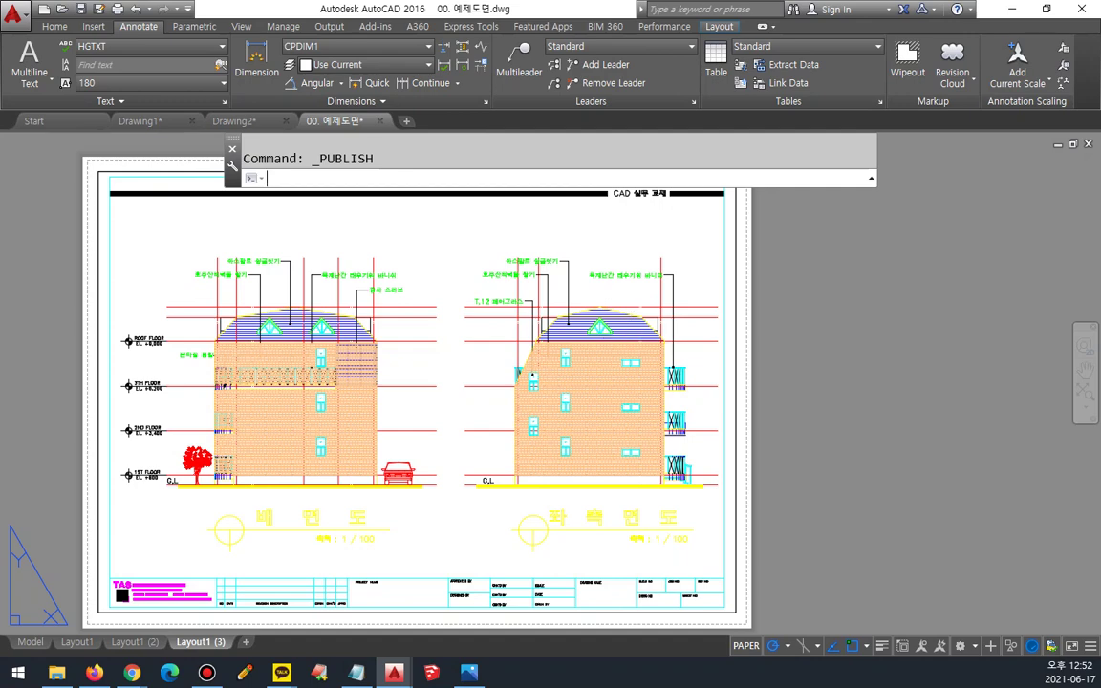
key(Return)
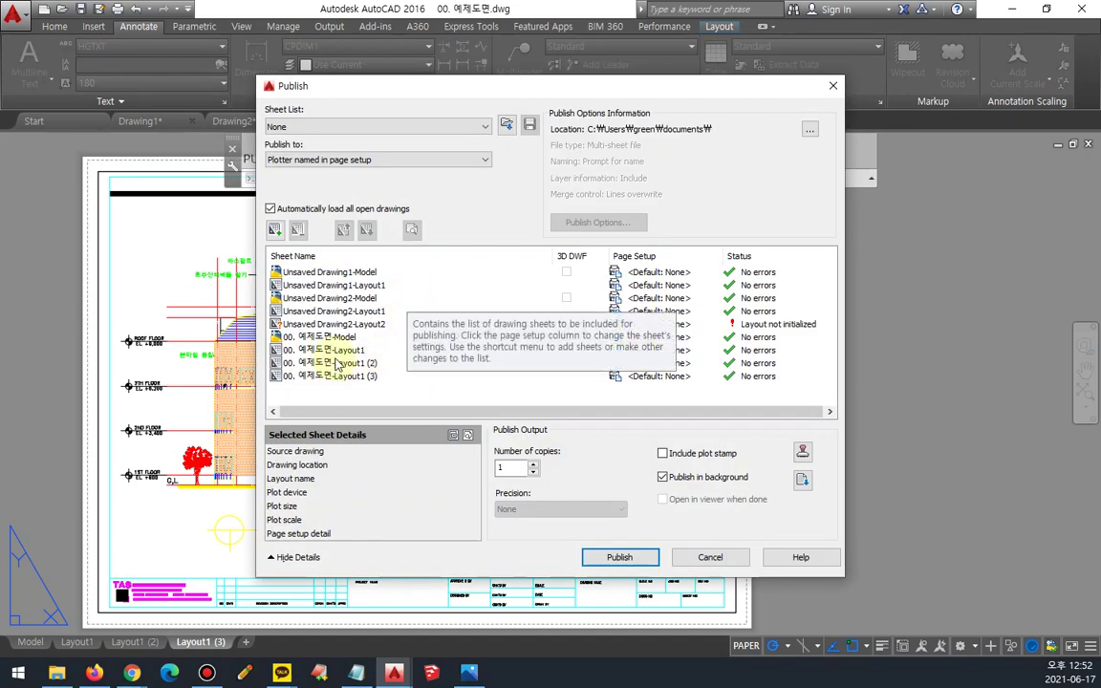
drag(283, 337, 383, 336)
mouse_move(379, 382)
mouse_down()
mouse_move(375, 348)
mouse_move(407, 306)
mouse_move(399, 270)
mouse_move(410, 320)
mouse_up()
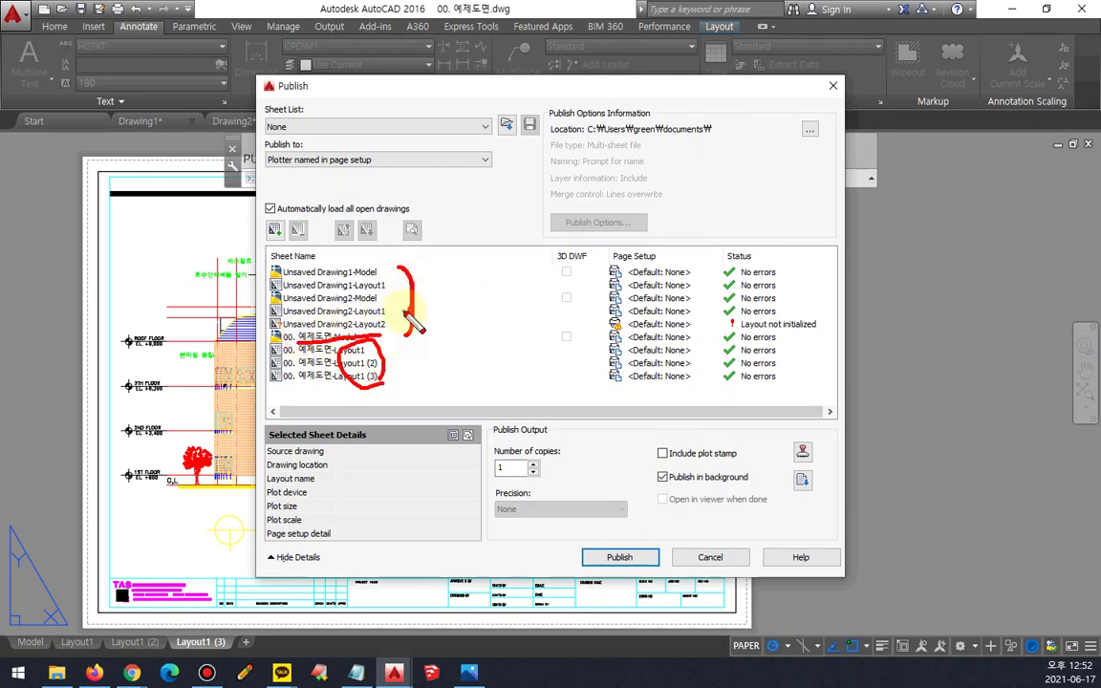
click(315, 336)
shift+click(321, 273)
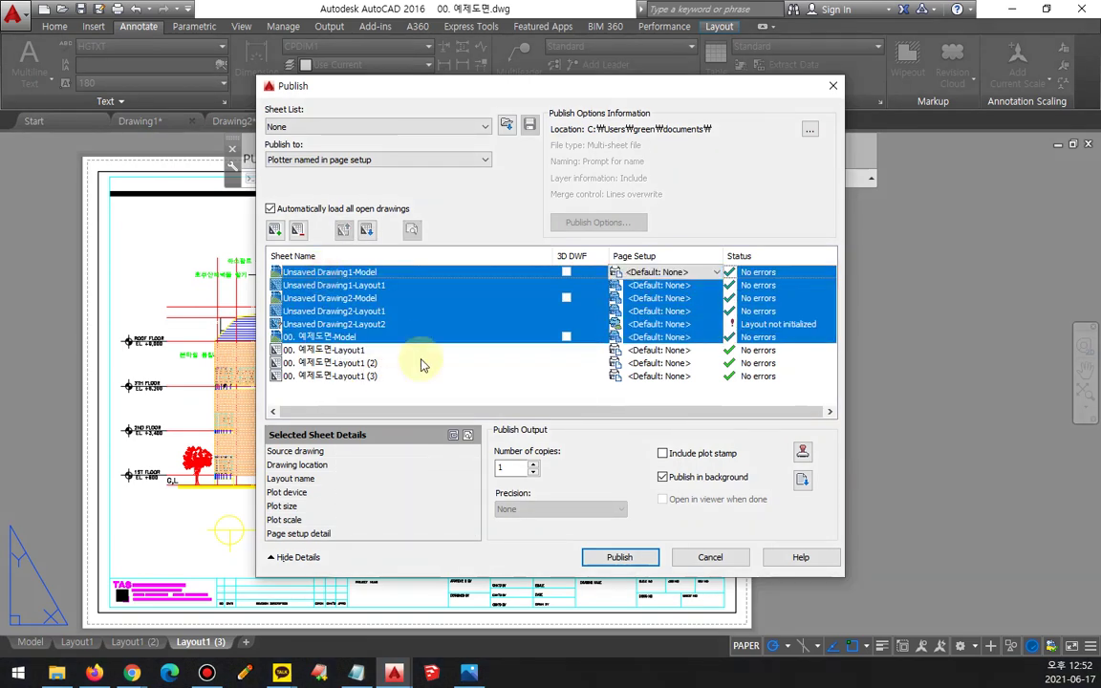
key(Delete)
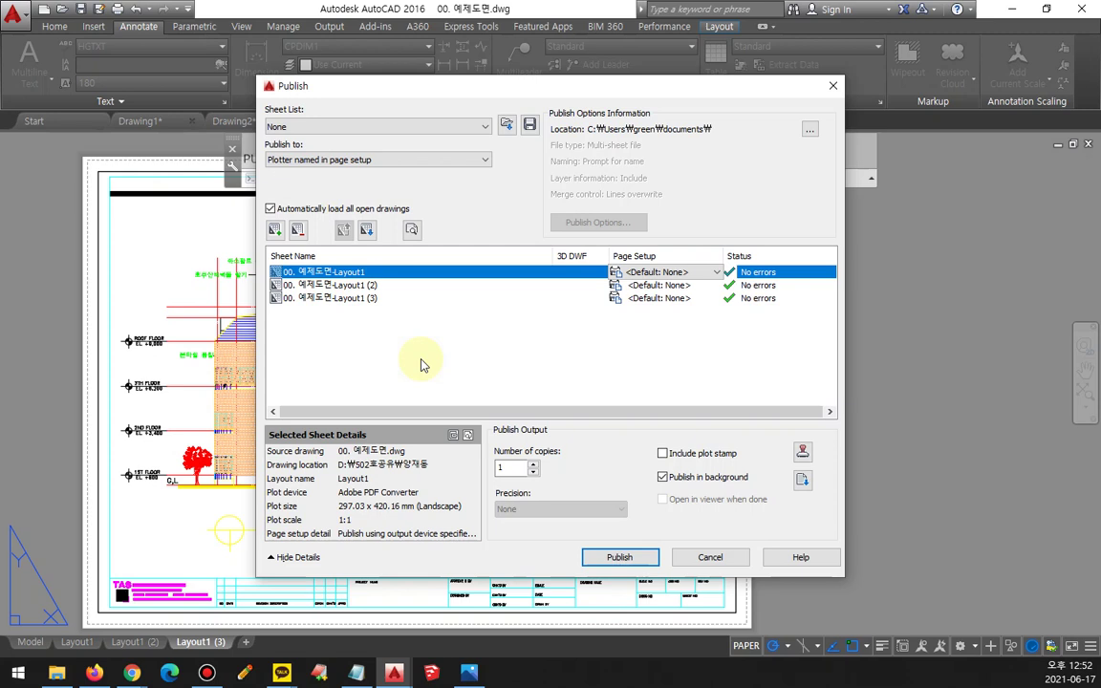
Replace the listed layouts with the drawings A01-표제란.dwg through A17-창호도2.dwg from the 502호공유/양재동 folder.
shift+click(320, 297)
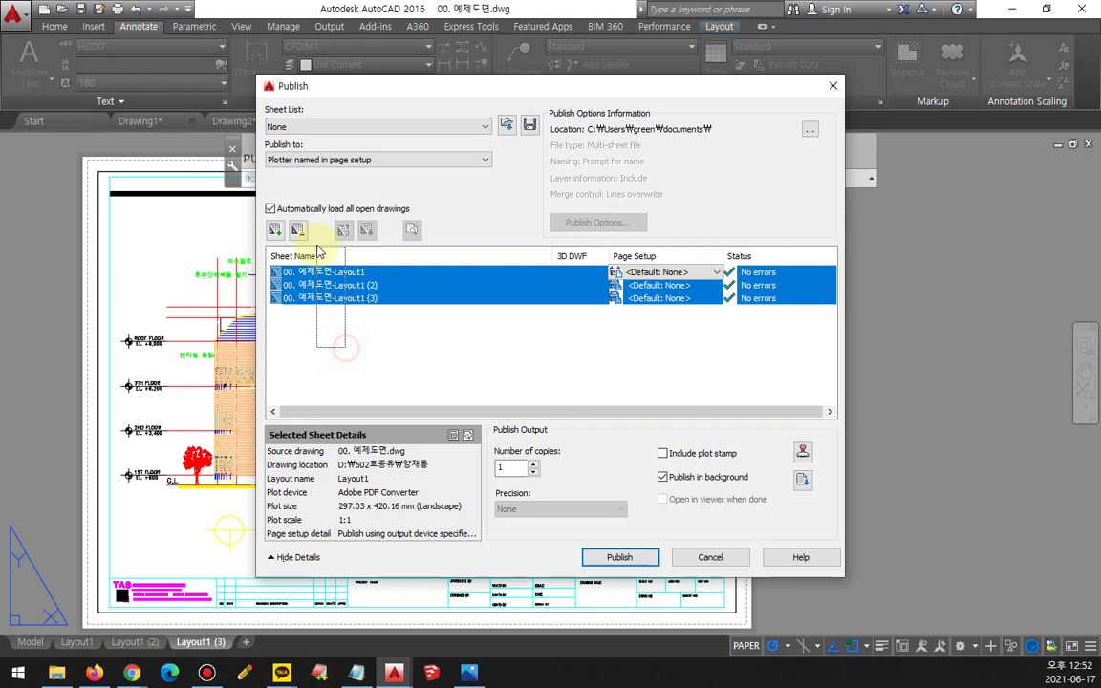
click(297, 230)
click(274, 230)
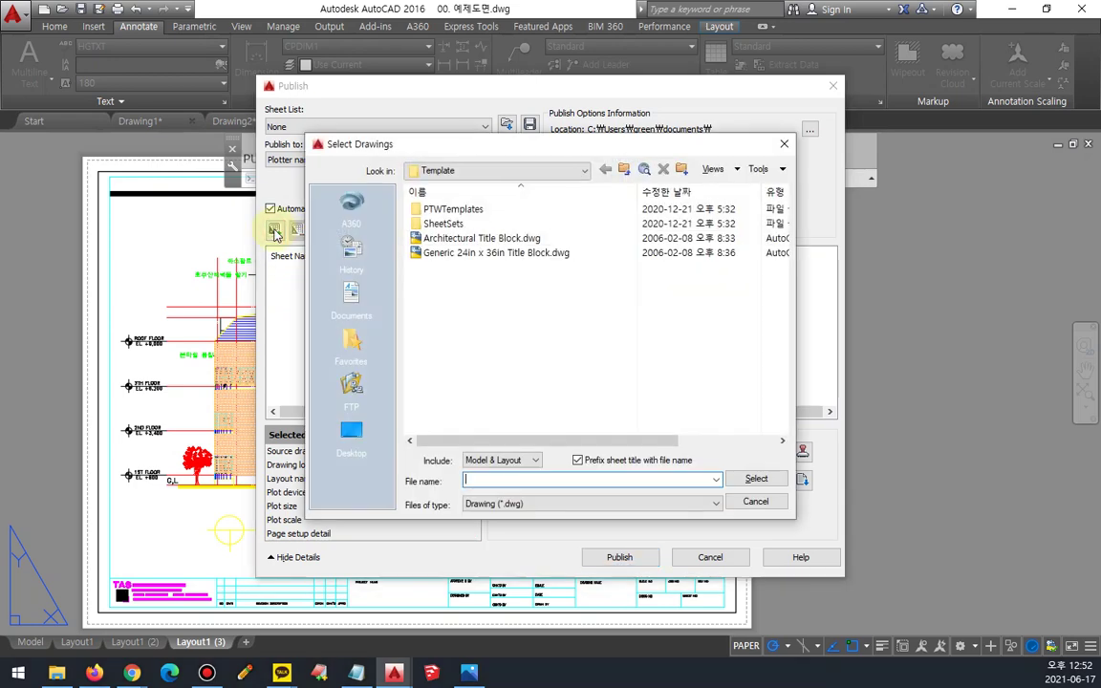
click(482, 172)
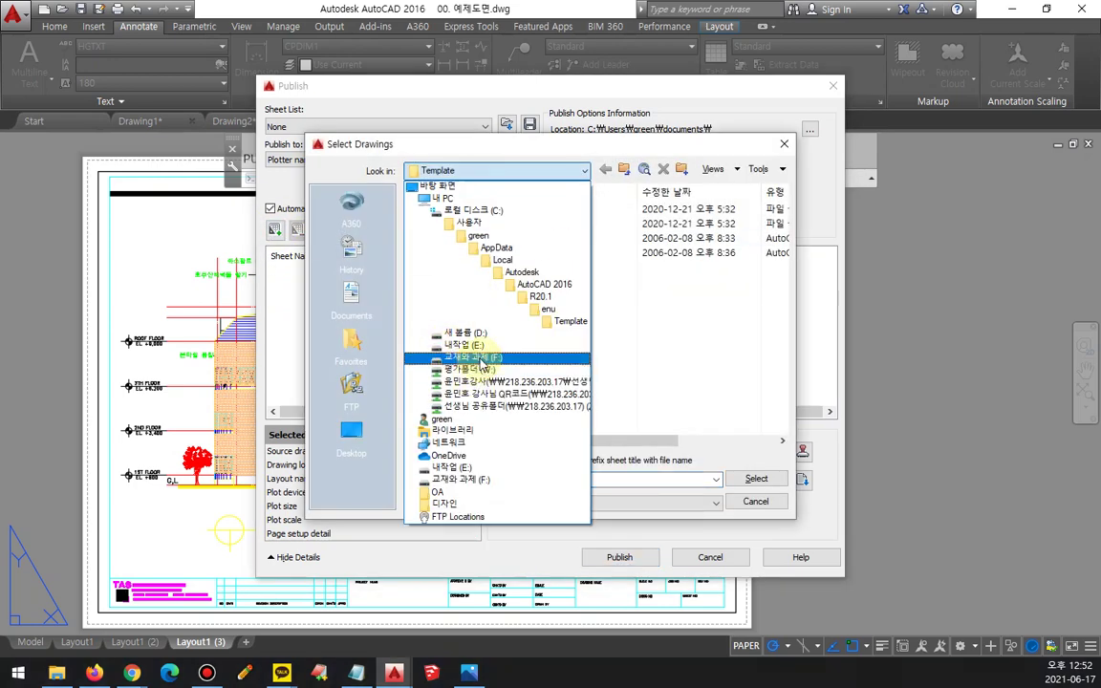
click(486, 340)
double_click(449, 212)
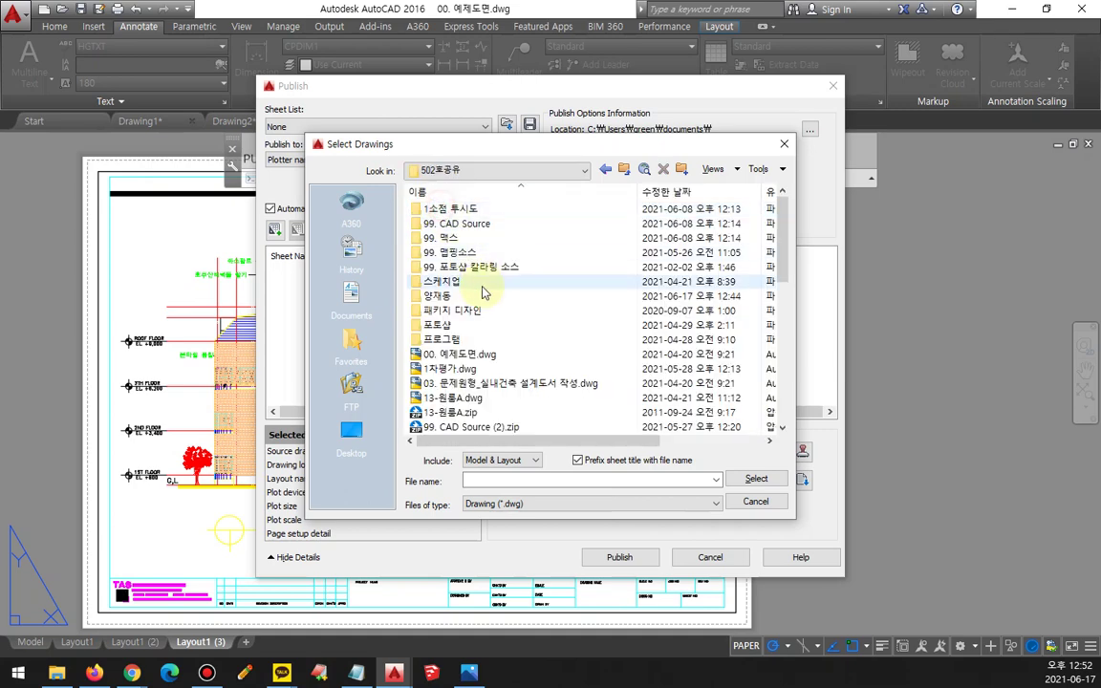
double_click(479, 295)
click(464, 238)
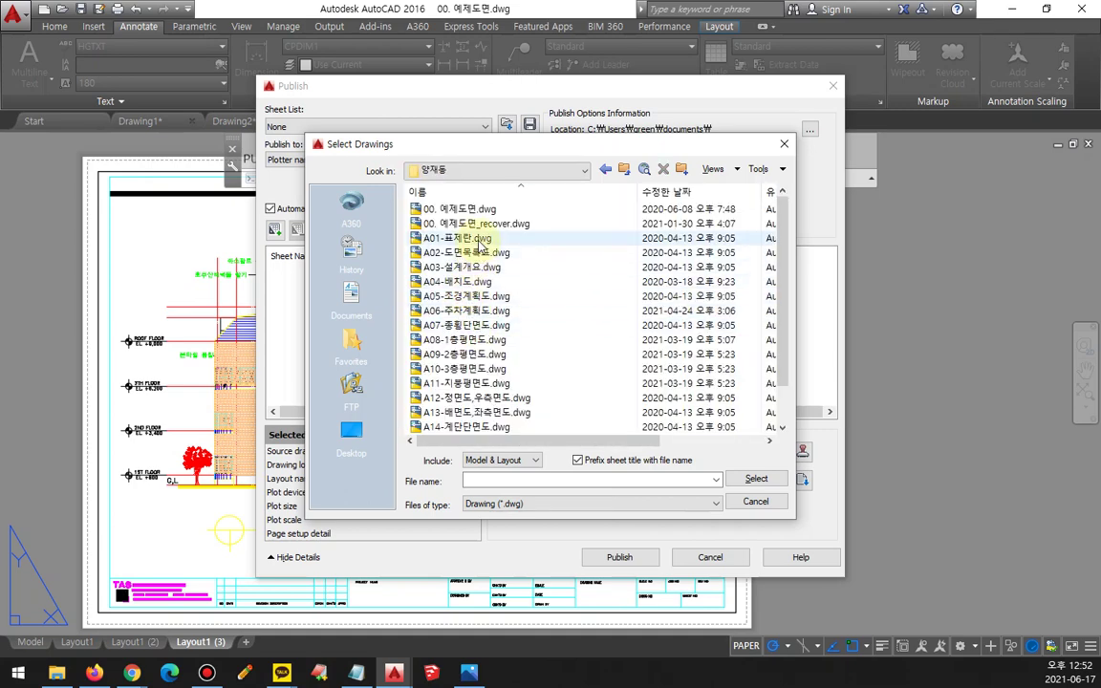
scroll(557, 307, down, 2)
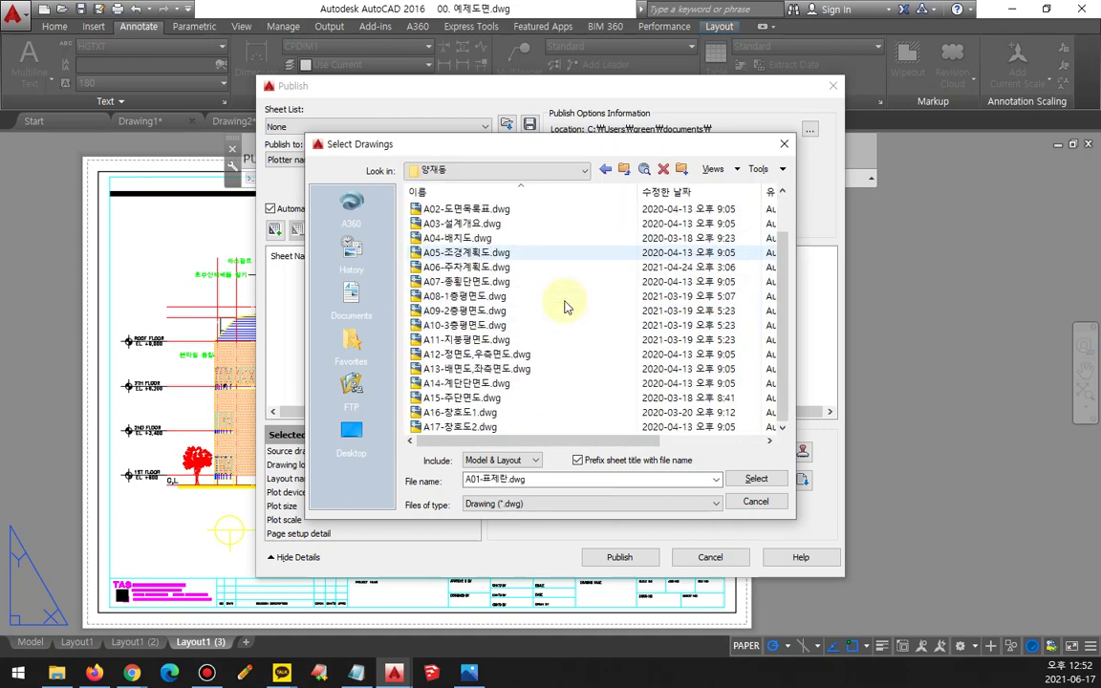
shift+click(459, 426)
click(756, 478)
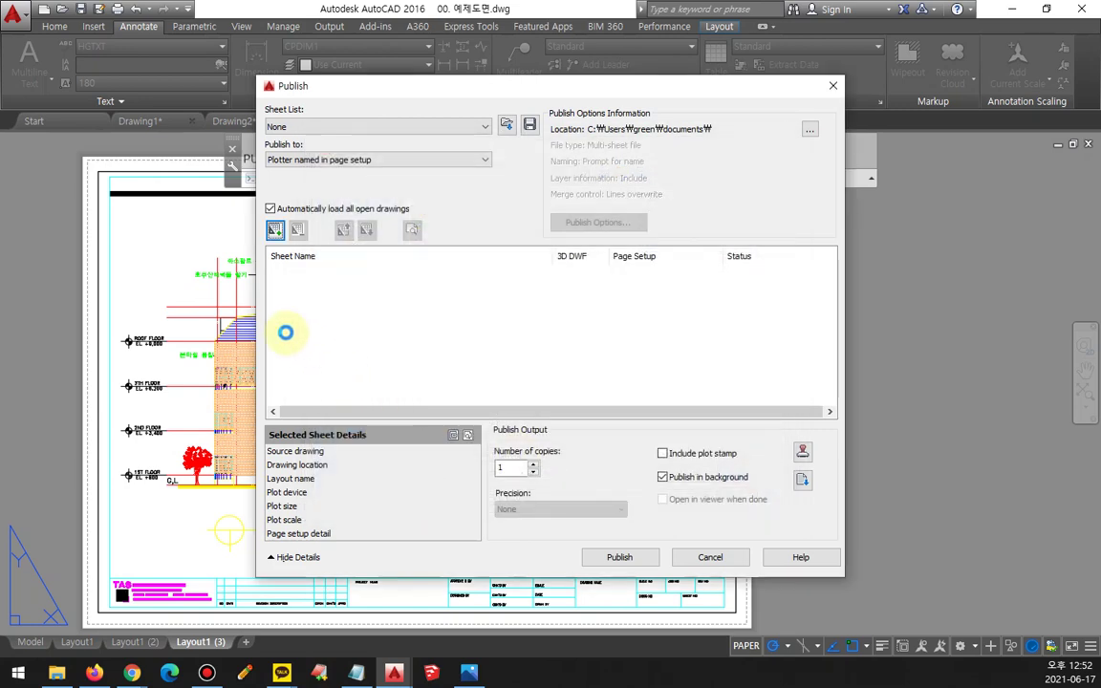
Remove the Layout1 sheets of all added drawings from the publish list, keeping only the Model sheets.
click(572, 257)
click(378, 273)
scroll(426, 332, down, 4)
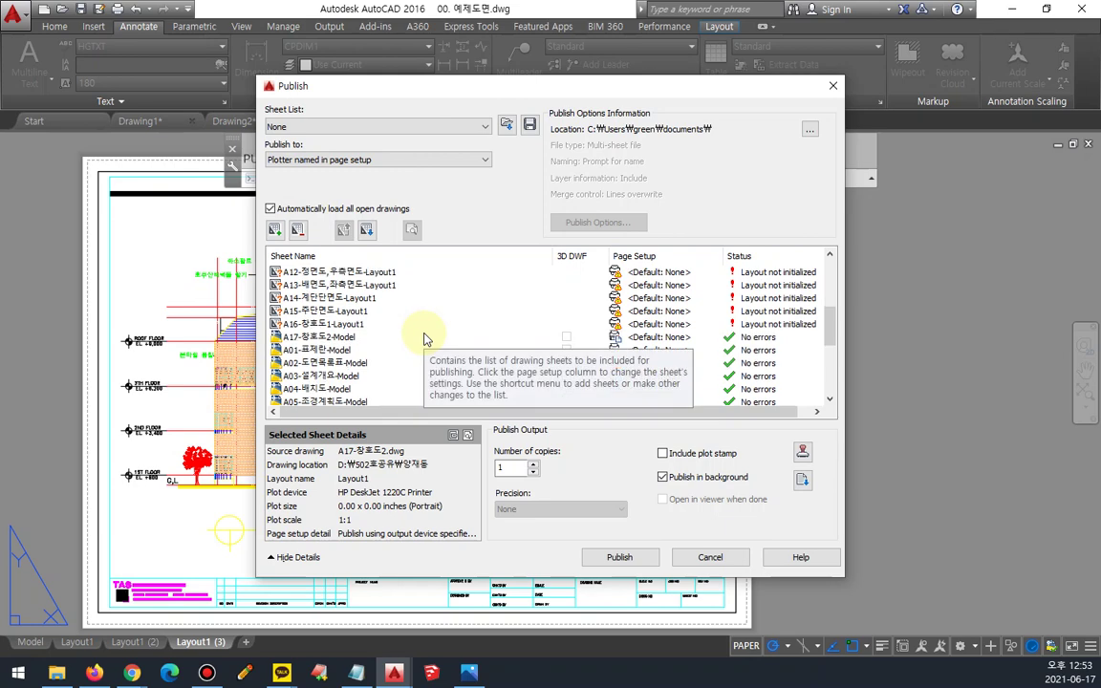
shift+click(376, 329)
key(Delete)
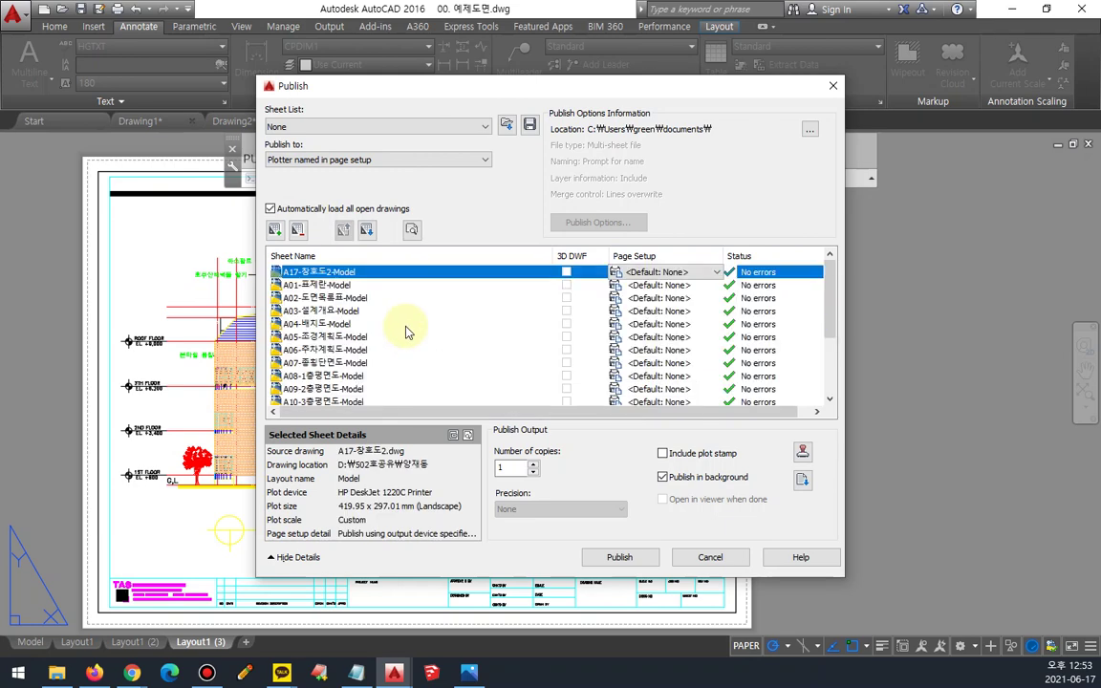
Move the A17-창호도2-Model sheet to the end of the publish list and close the Publish dialog.
key(Delete)
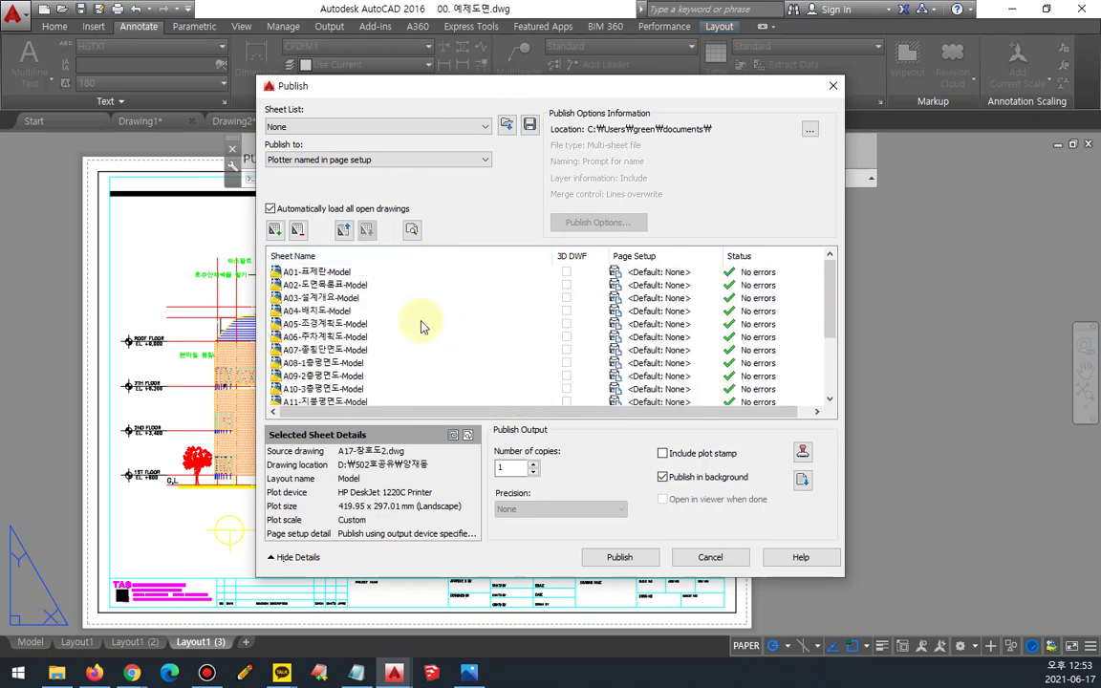
scroll(440, 325, down, 3)
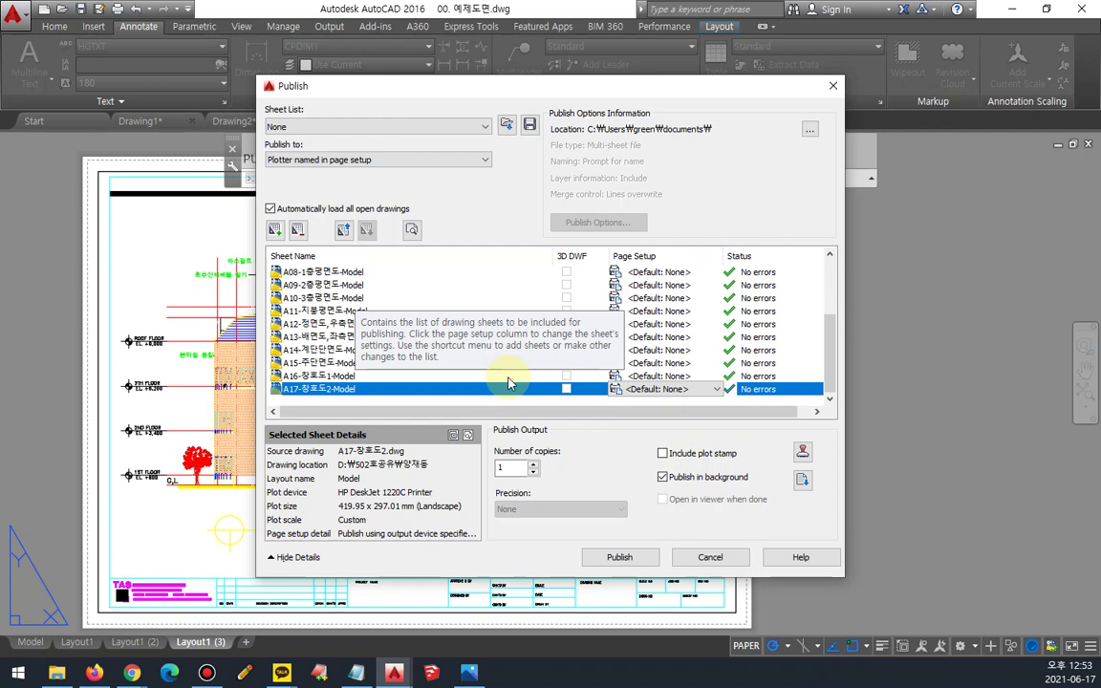
key(Escape)
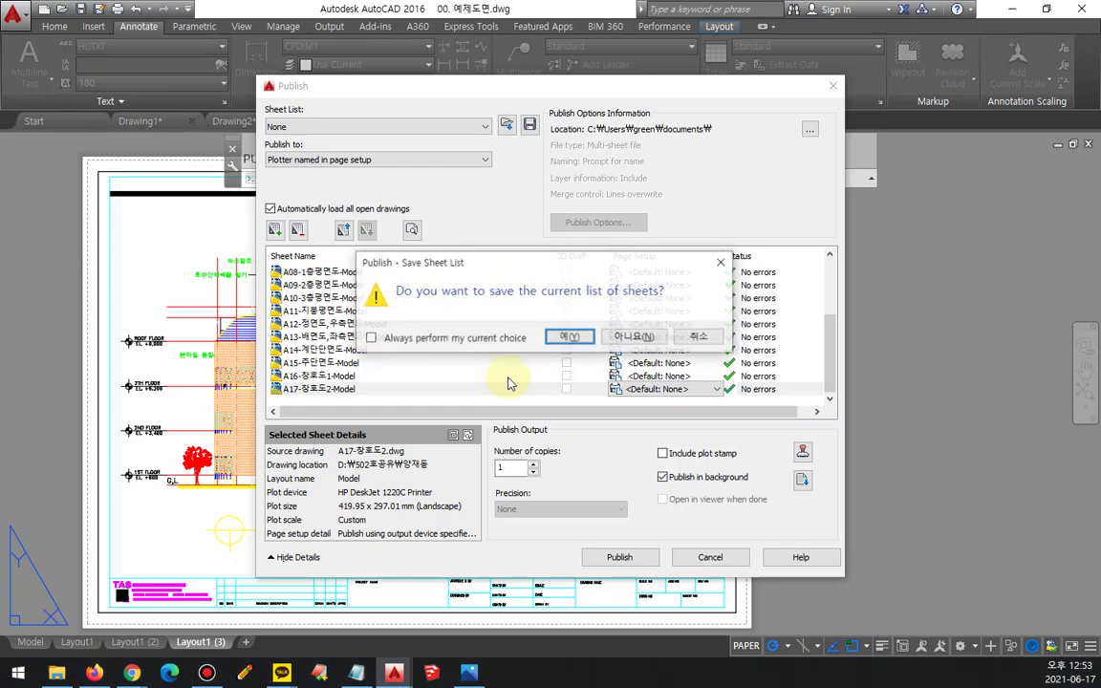